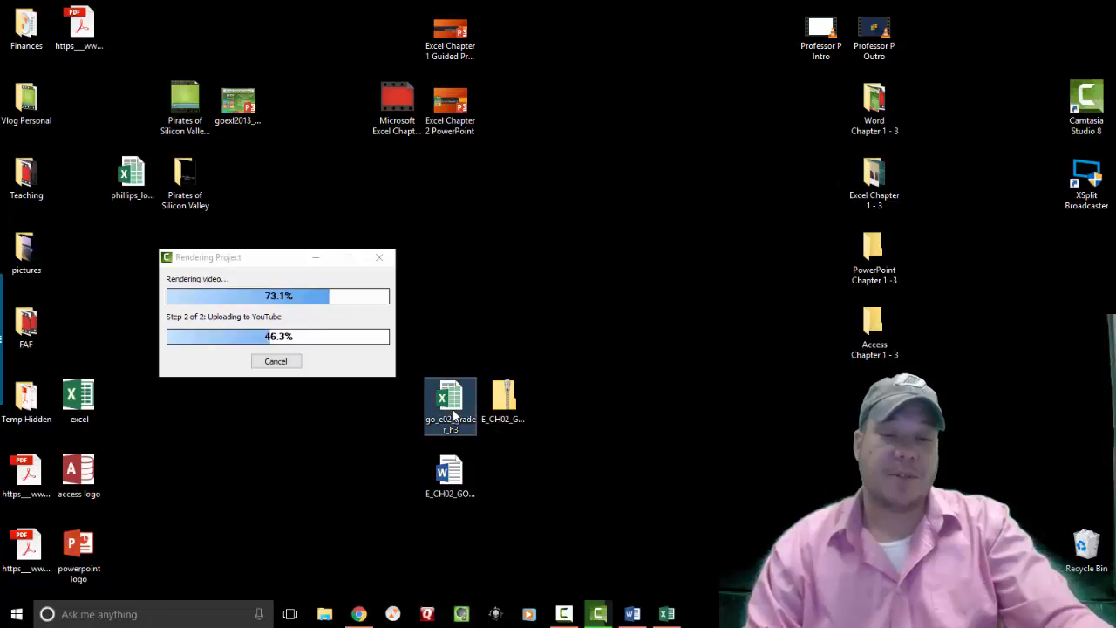
# Review and close the project instructions document, then open the go_e02_grader_h3 workbook.
pyautogui.click(457, 488)
pyautogui.click(450, 399)
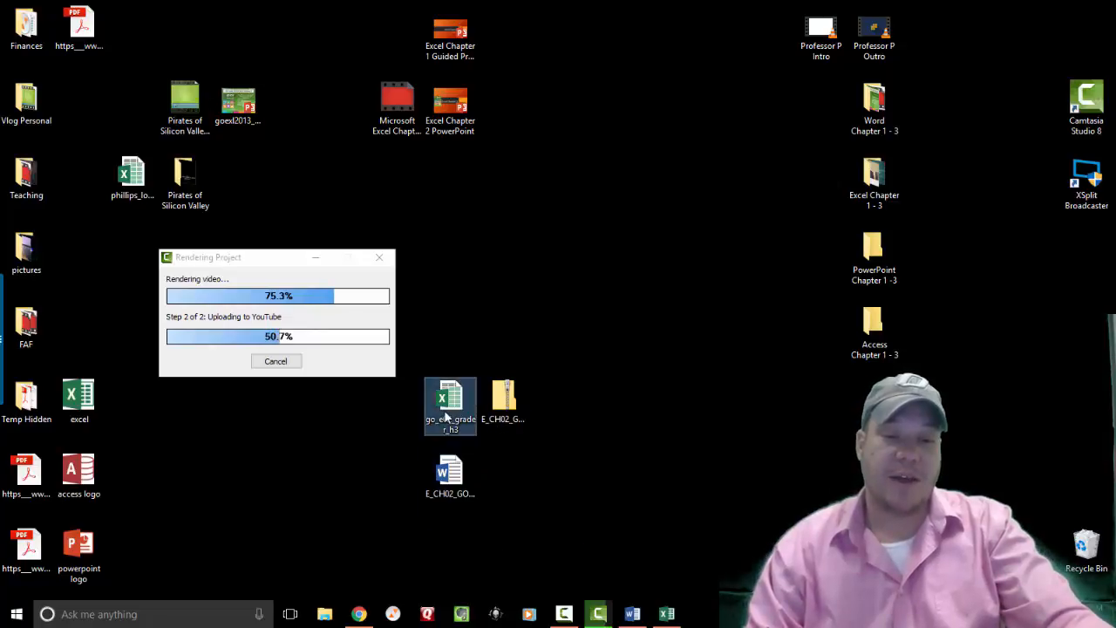
pyautogui.doubleClick(450, 475)
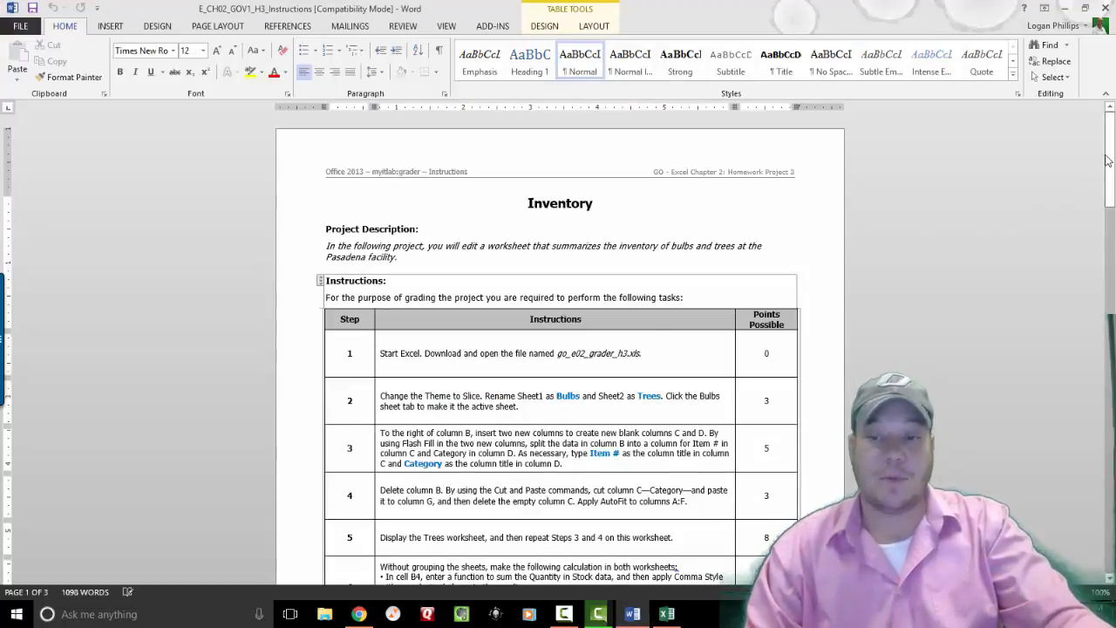
pyautogui.moveTo(1110, 165)
pyautogui.mouseDown()
pyautogui.moveTo(1108, 453)
pyautogui.moveTo(1107, 166)
pyautogui.mouseUp()
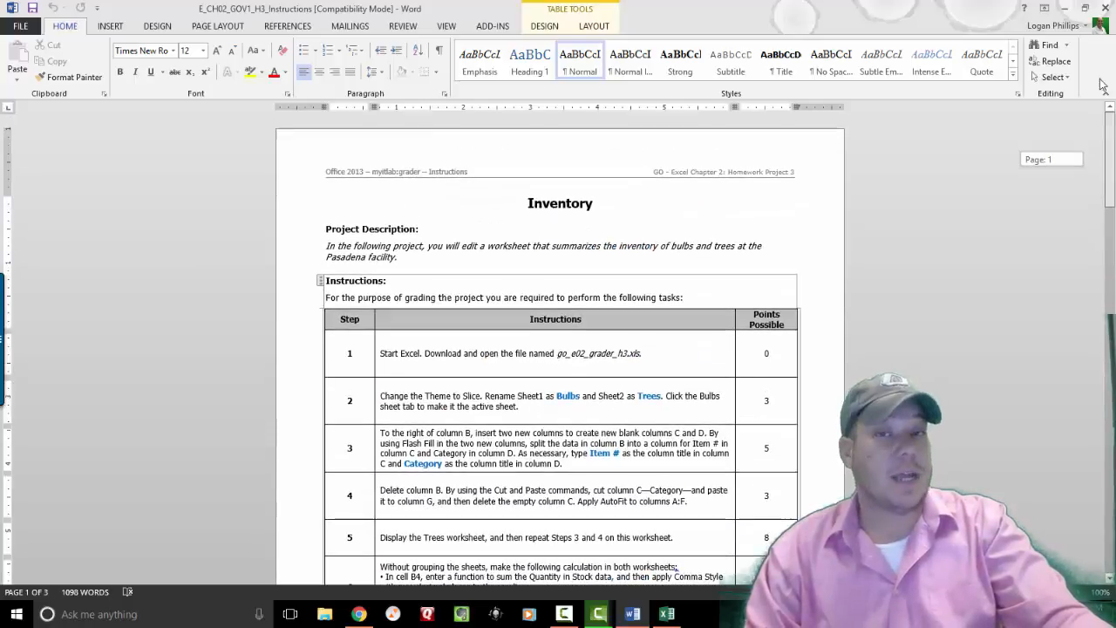
pyautogui.click(1105, 12)
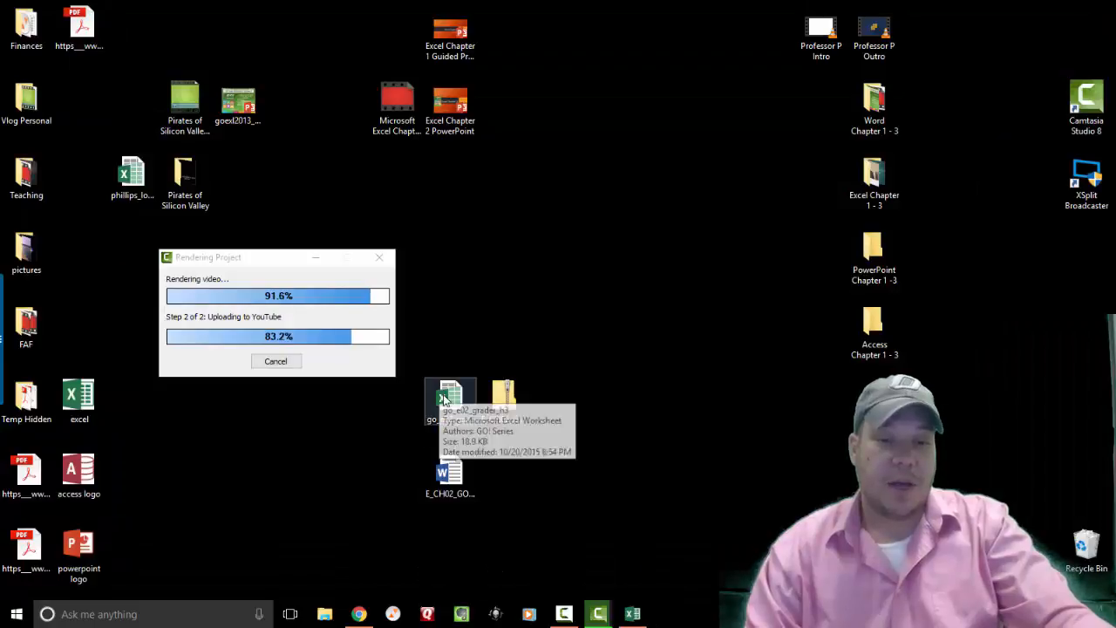
pyautogui.doubleClick(444, 399)
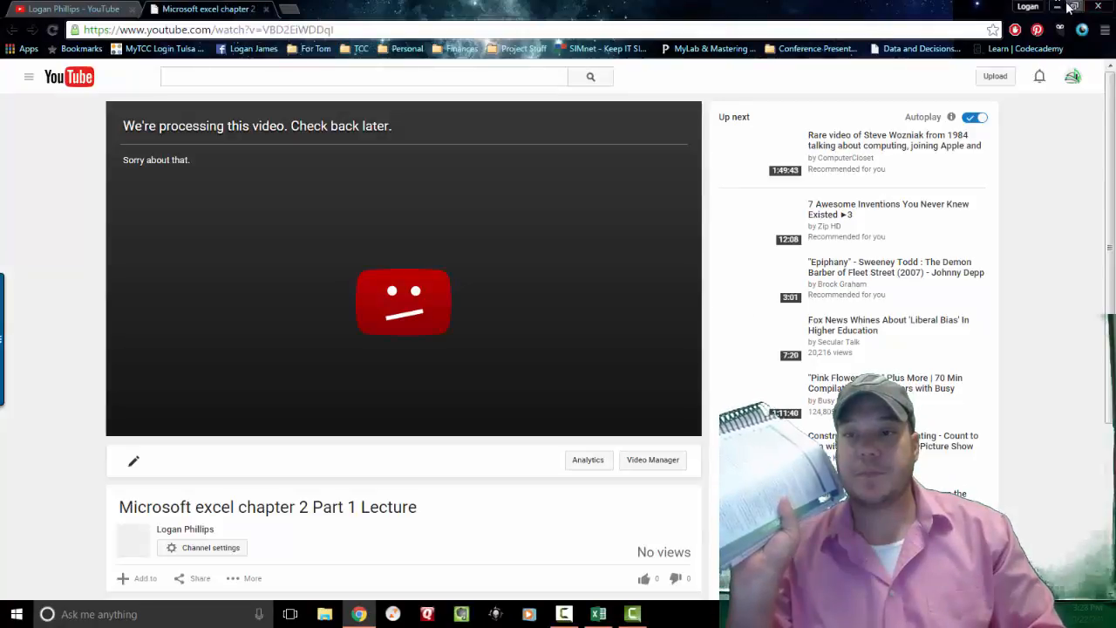
# Minimize Chrome, switch to Desktop 2, and restore the workbook window full-screen.
pyautogui.click(1057, 7)
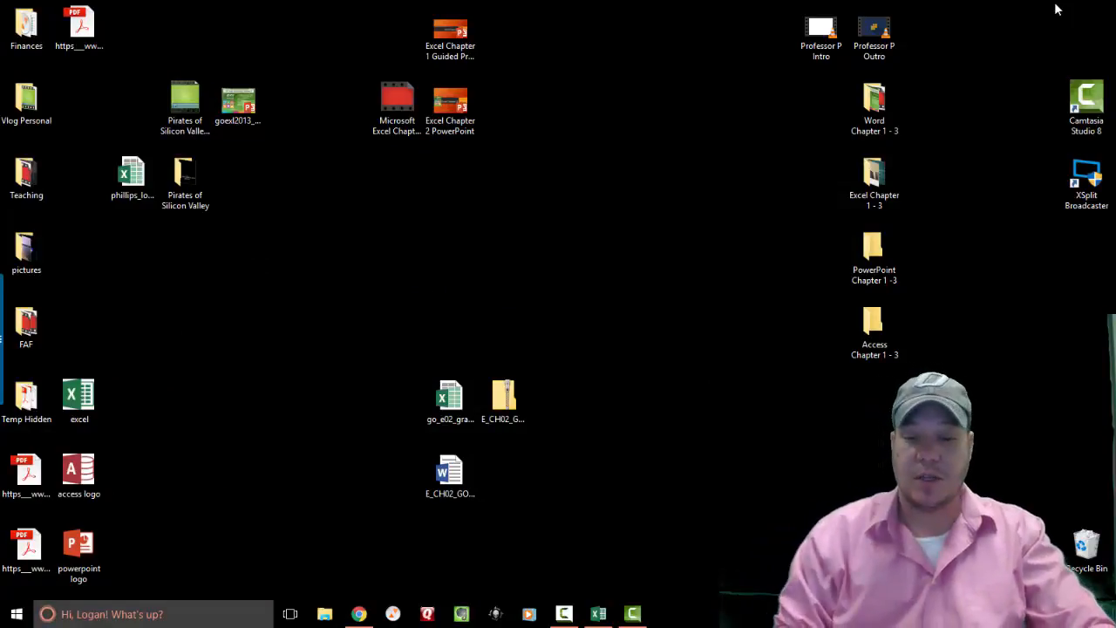
pyautogui.click(598, 615)
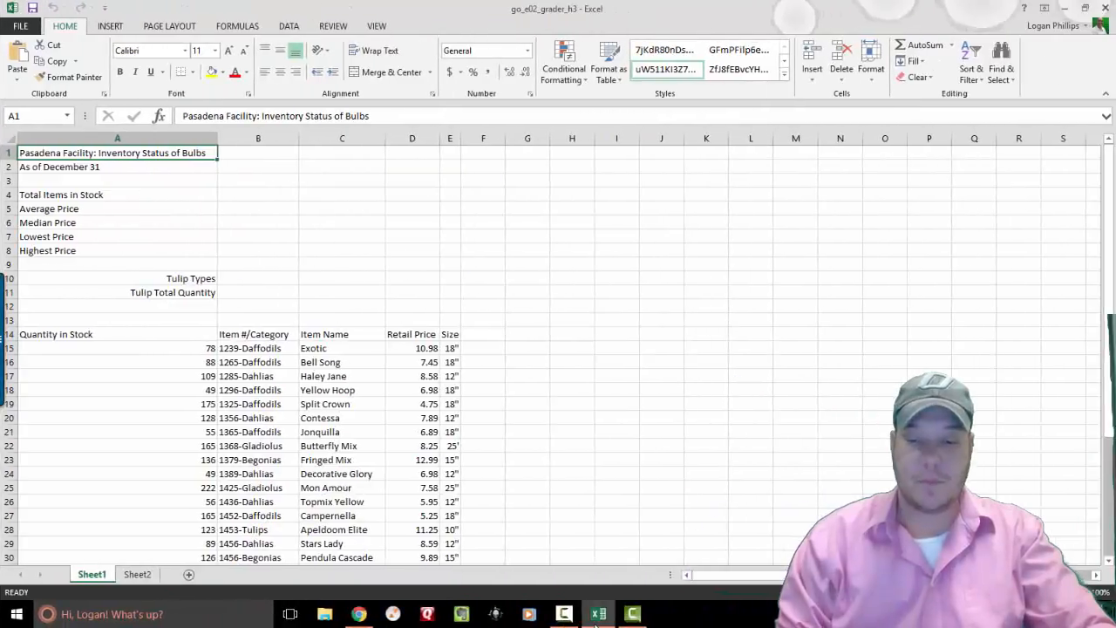
pyautogui.click(597, 616)
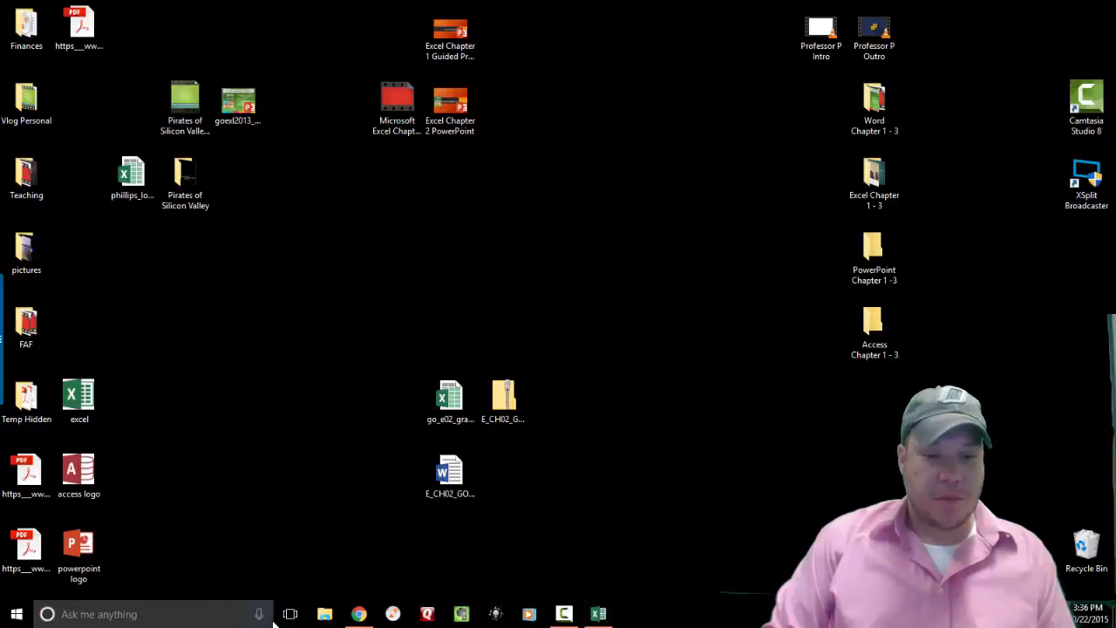
pyautogui.click(290, 614)
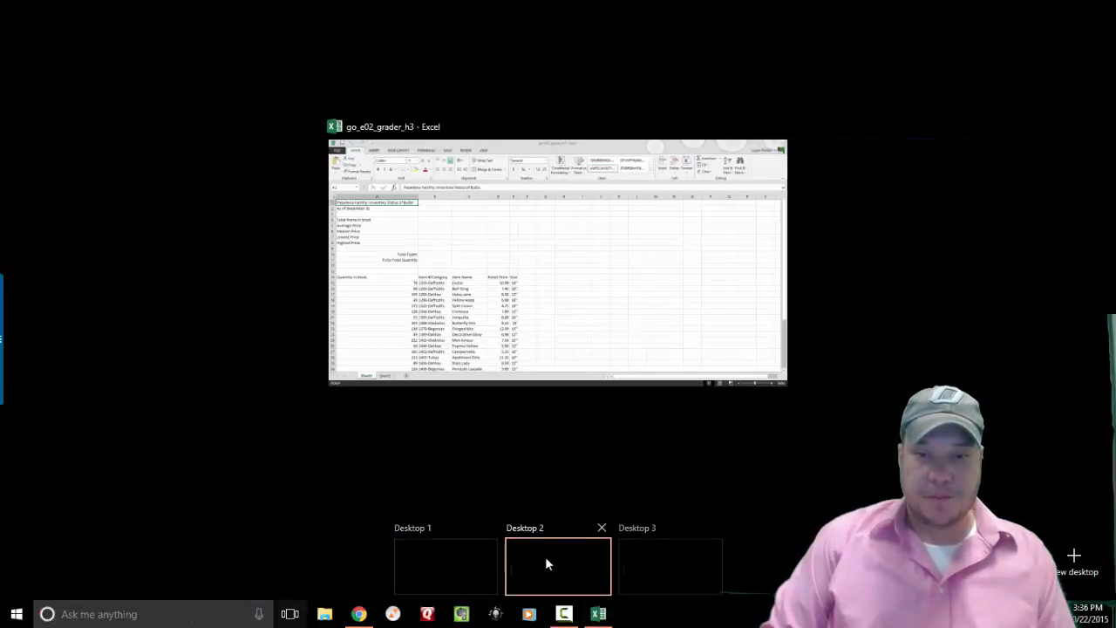
pyautogui.click(545, 559)
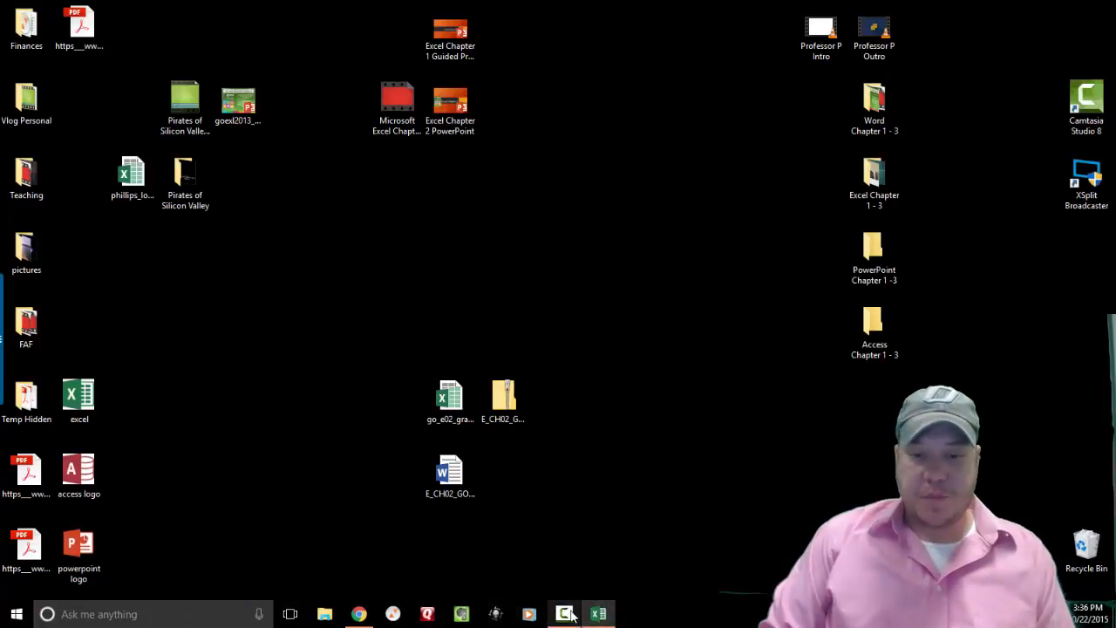
pyautogui.click(598, 614)
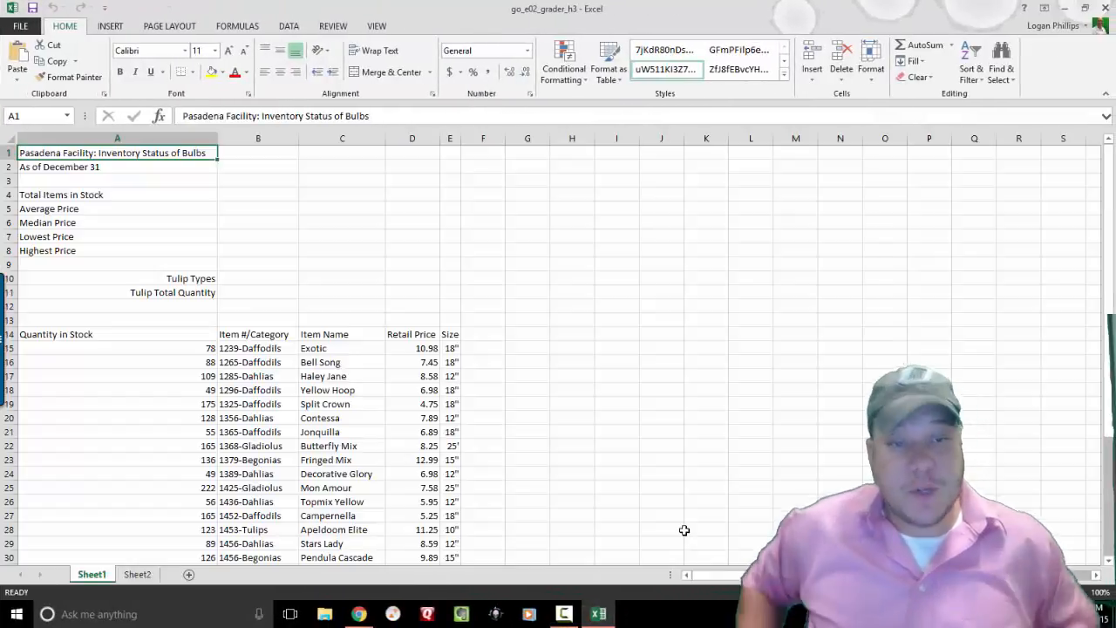
# Save the workbook to the Desktop as the student's name followed by _Excel_Ch2.
pyautogui.click(29, 27)
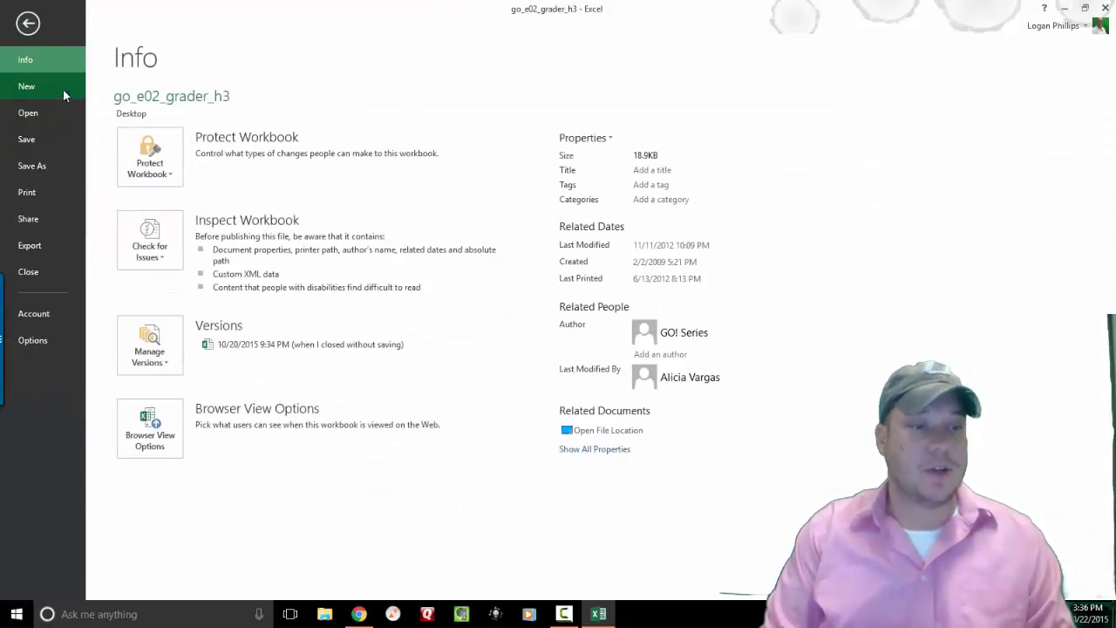
pyautogui.click(38, 171)
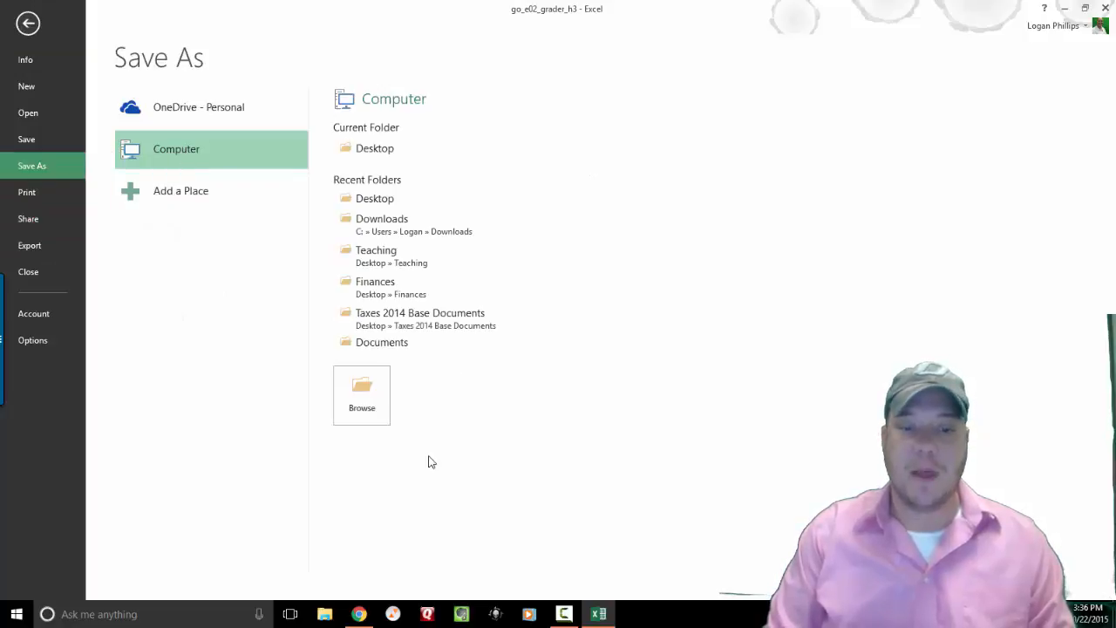
pyautogui.click(393, 202)
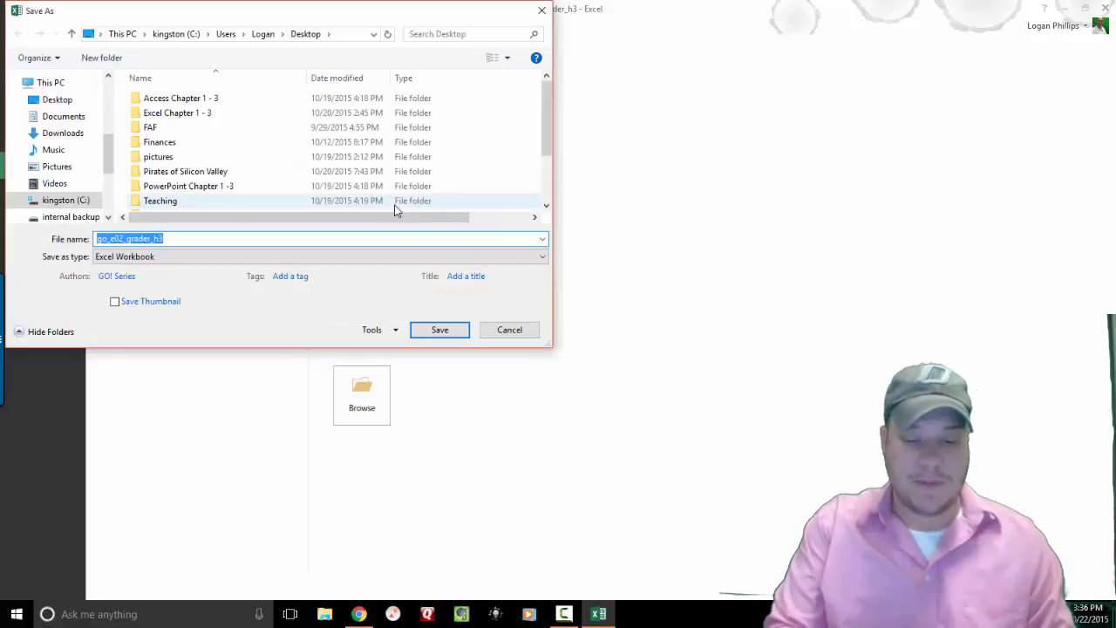
pyautogui.write('ph')
pyautogui.press('BackSpace')
pyautogui.press('BackSpace')
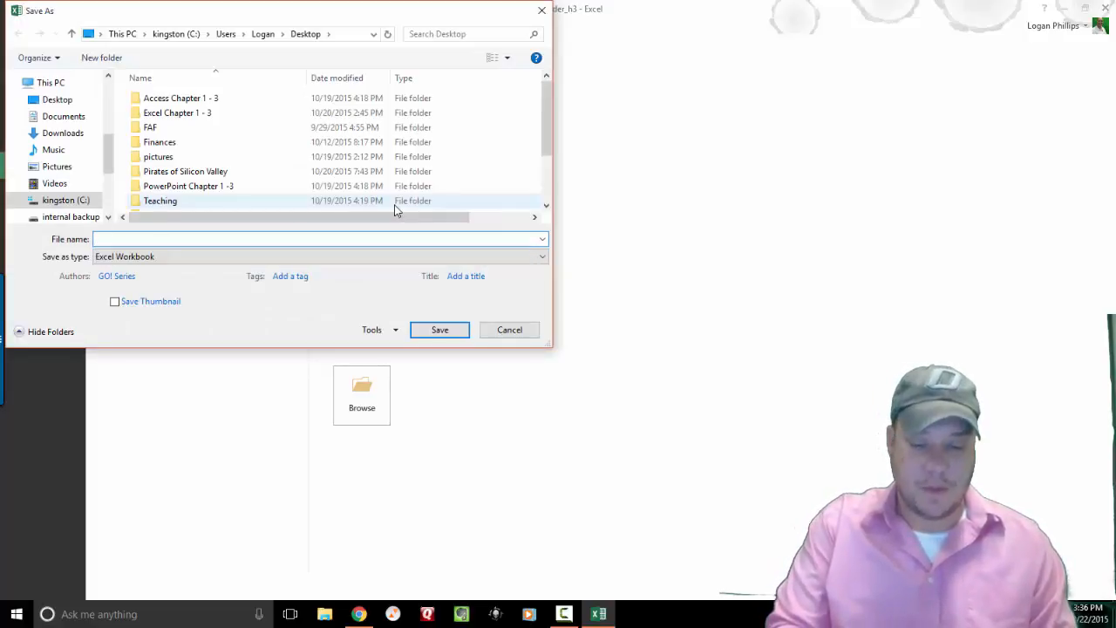
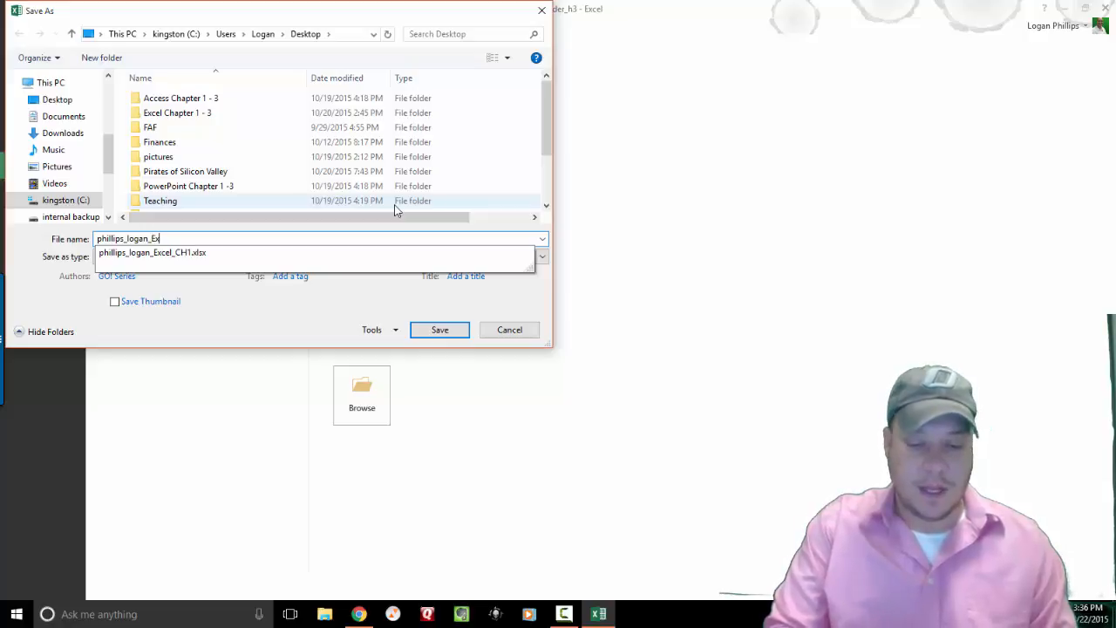
pyautogui.write('cel-')
pyautogui.press('BackSpace')
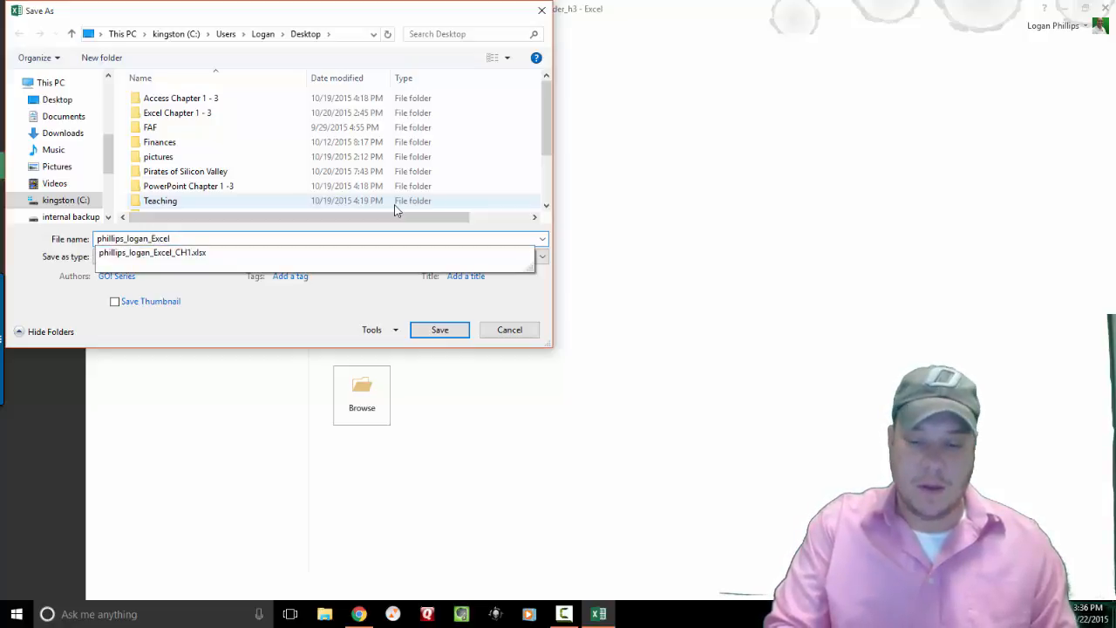
pyautogui.write('_Ch2')
pyautogui.press('BackSpace')
pyautogui.write('2')
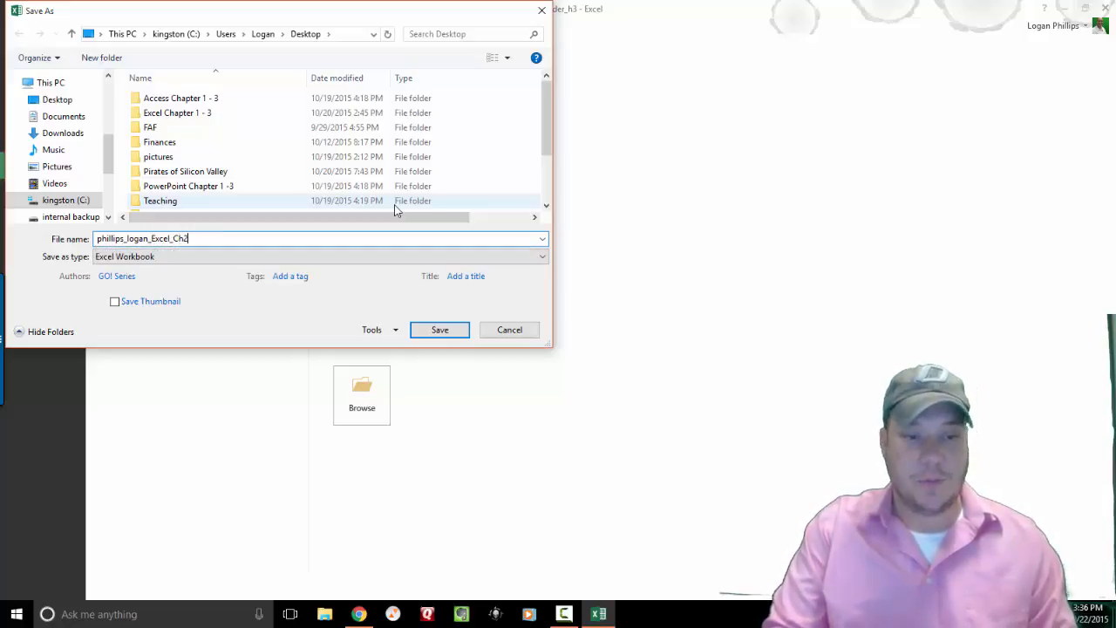
pyautogui.click(441, 332)
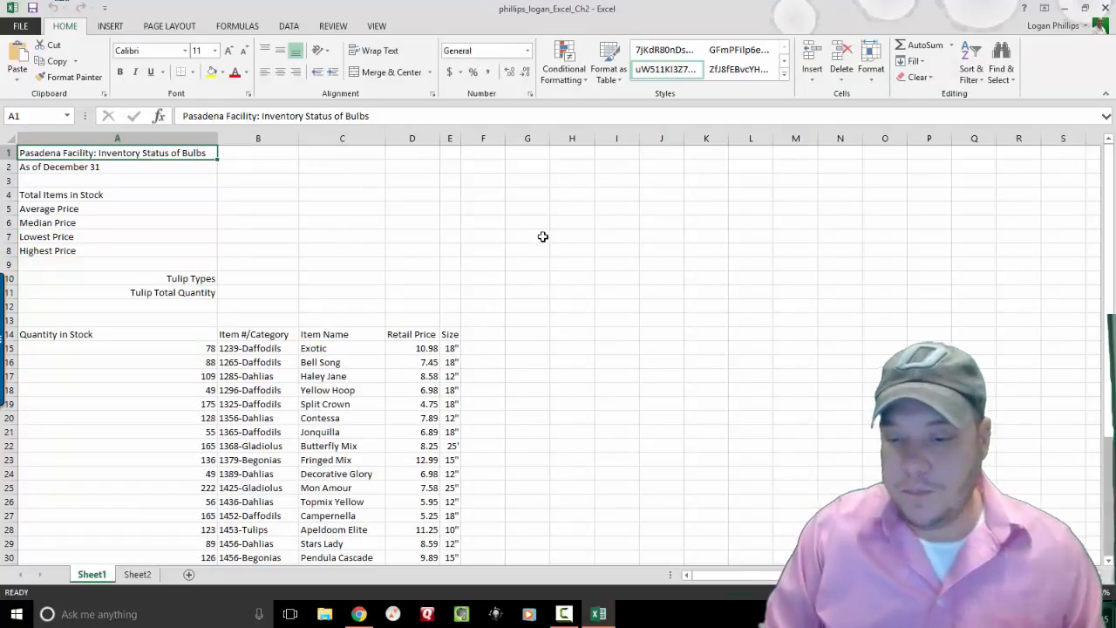
# Reopen Save As with F12 and cancel it without saving.
pyautogui.click(543, 236)
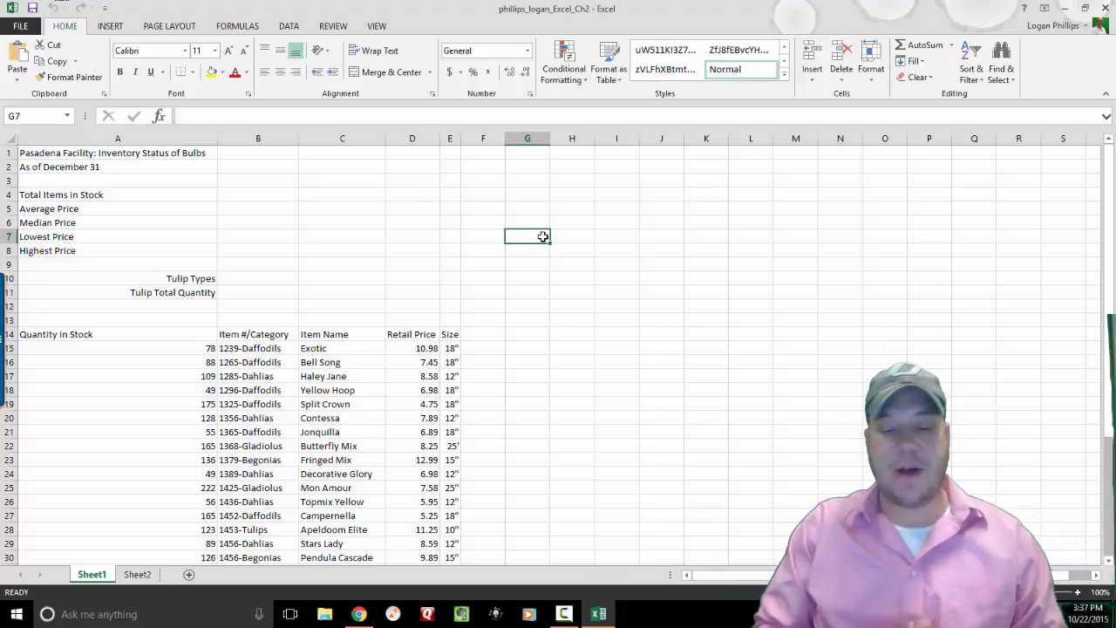
pyautogui.press('F12')
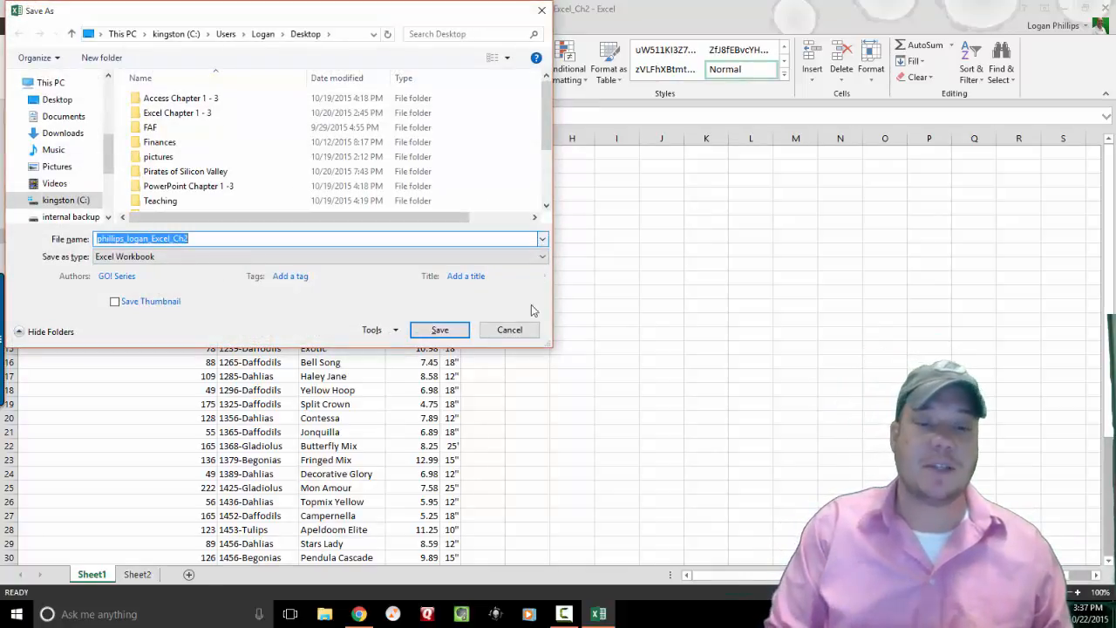
pyautogui.click(508, 329)
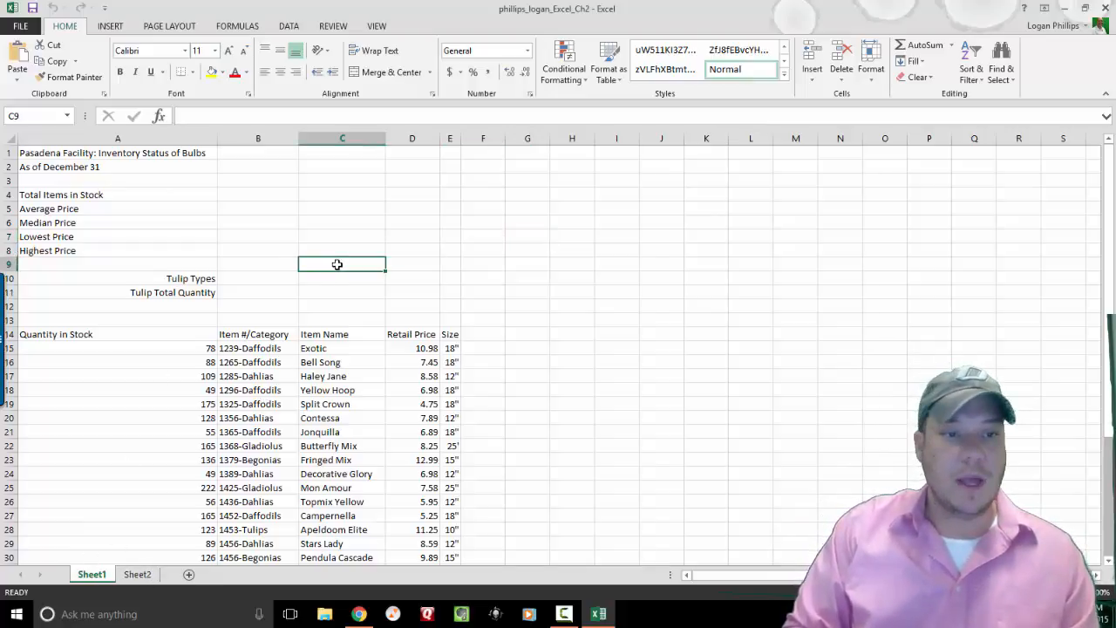
# Select the entire worksheet and apply the Slice theme from Page Layout Themes.
pyautogui.click(8, 138)
pyautogui.click(173, 26)
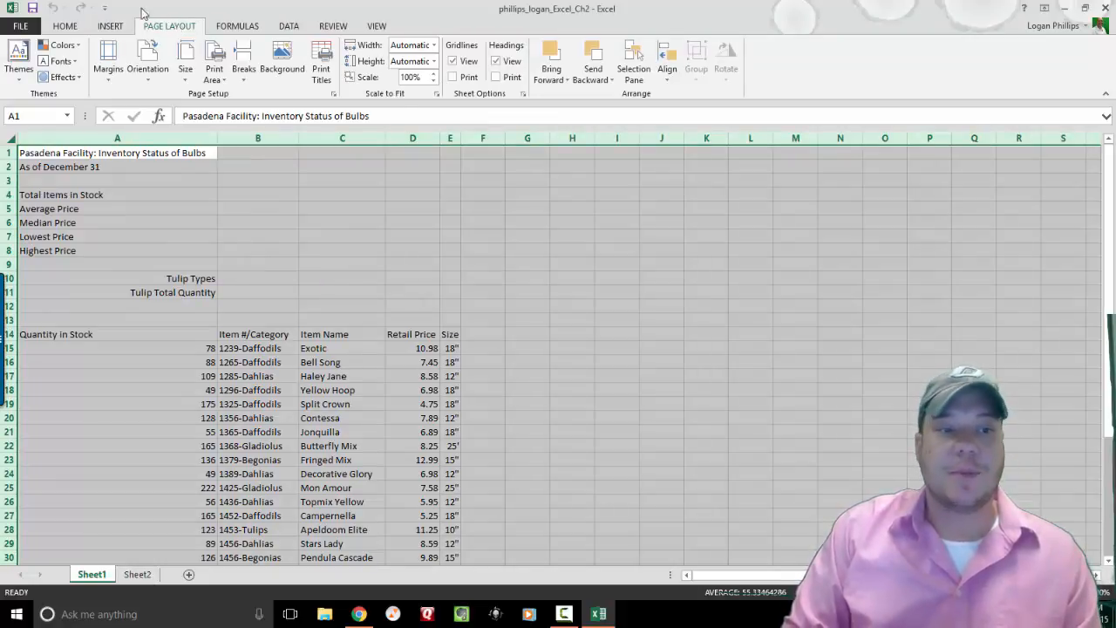
pyautogui.click(19, 77)
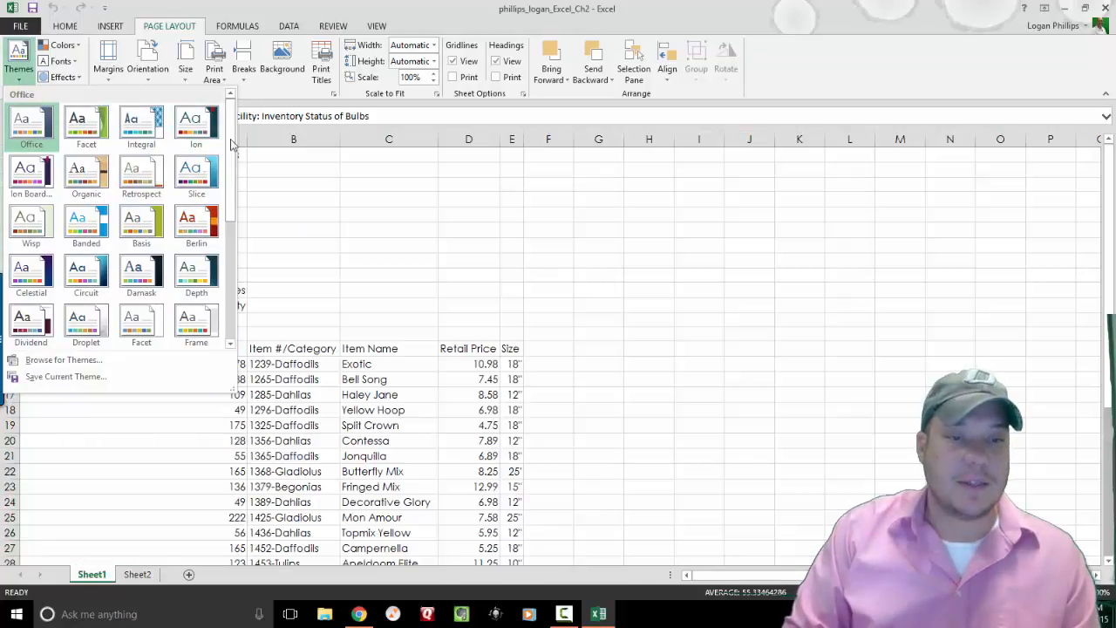
pyautogui.moveTo(231, 138); pyautogui.dragTo(234, 255)
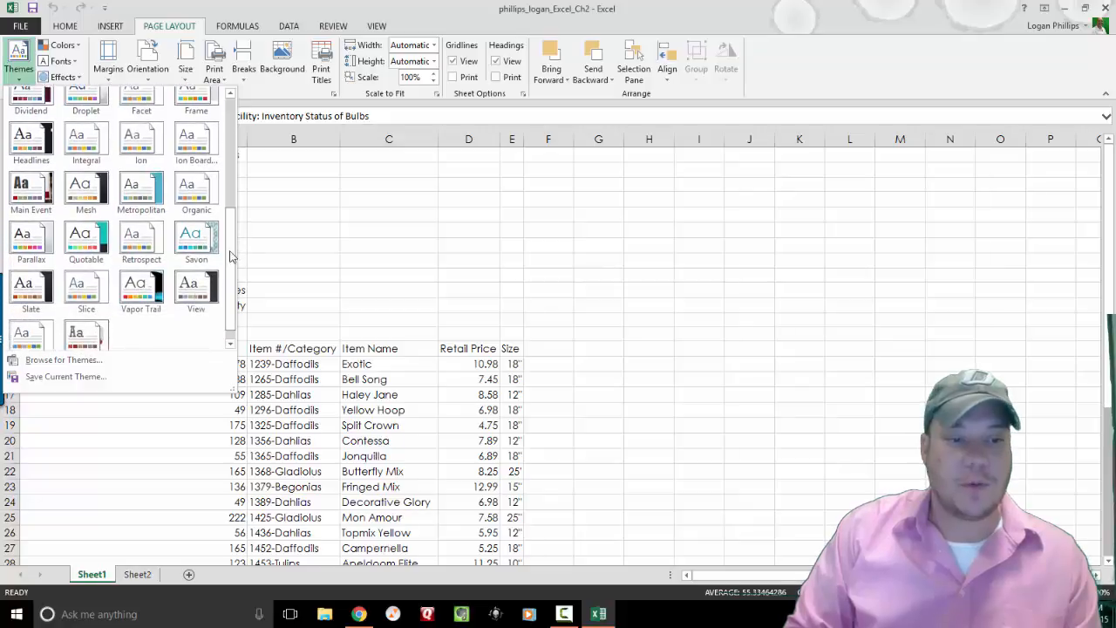
pyautogui.click(74, 301)
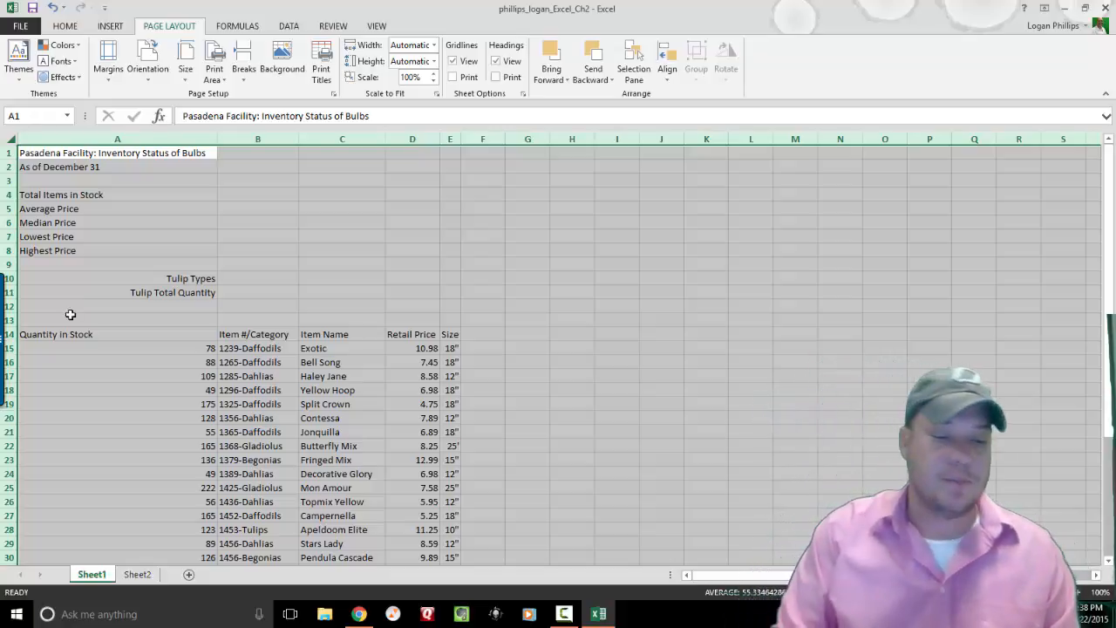
# Rename Sheet1 to Bulbs and Sheet2 to Trees.
pyautogui.doubleClick(100, 574)
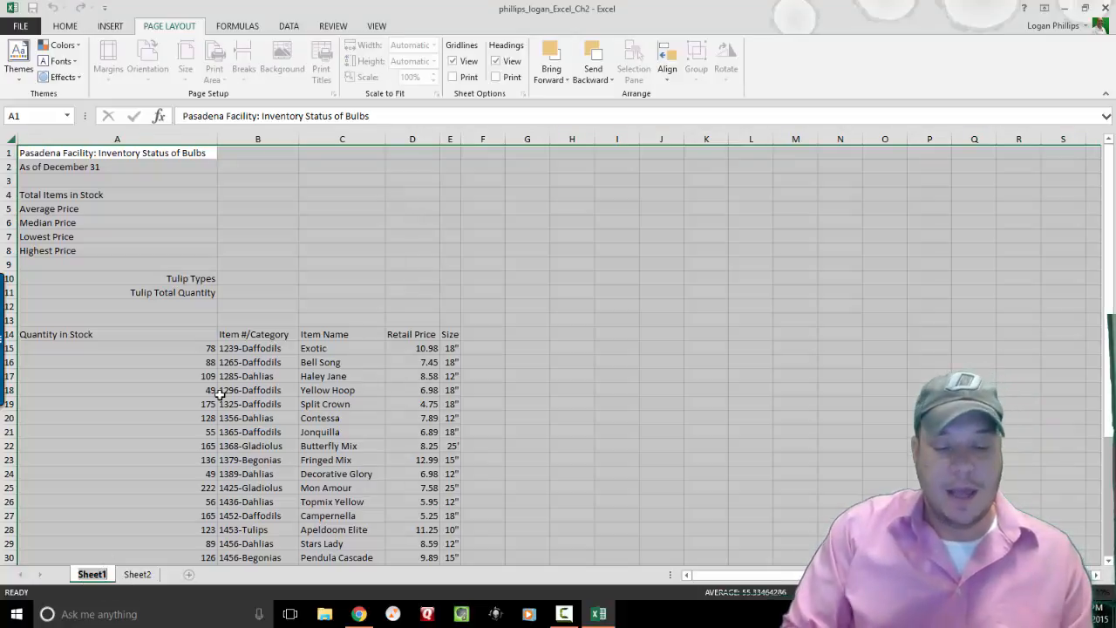
pyautogui.write('Bulbs')
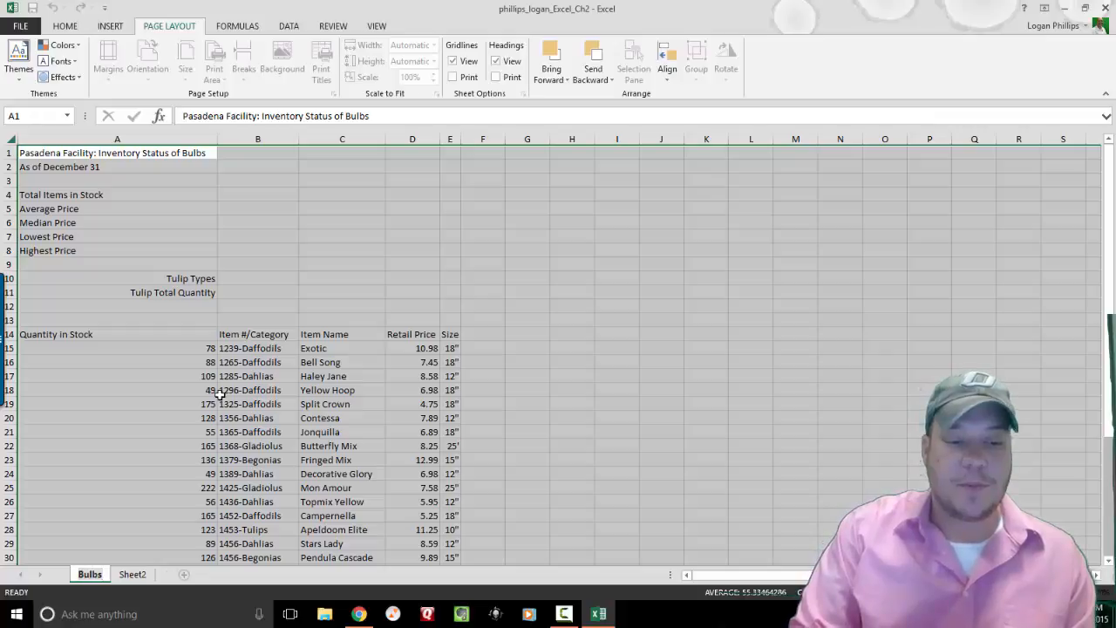
pyautogui.press('Return')
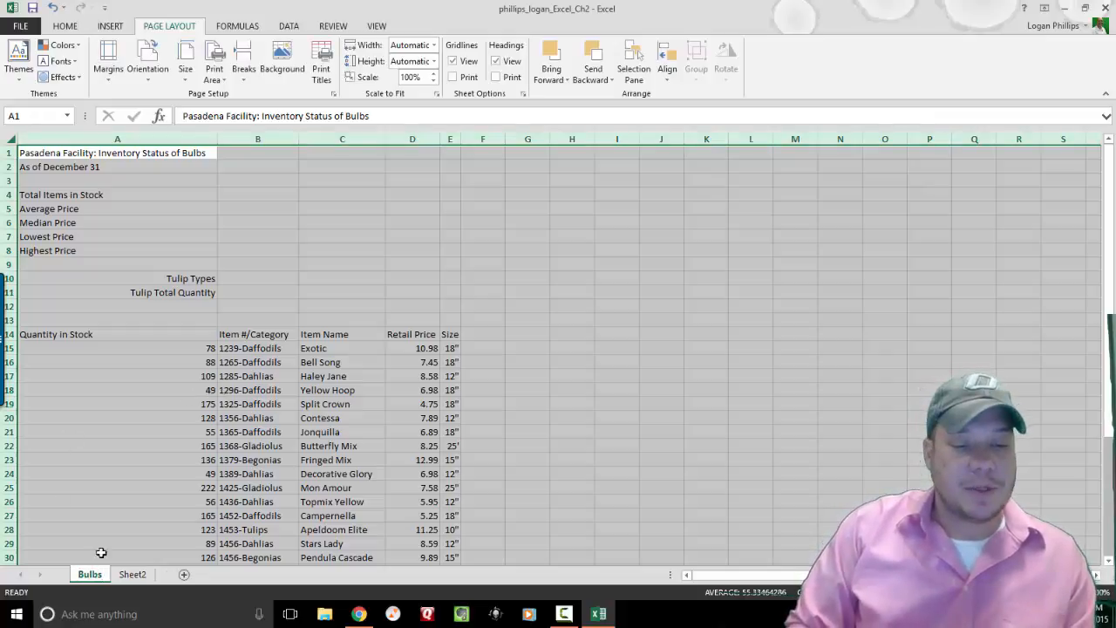
pyautogui.click(133, 576)
pyautogui.doubleClick(132, 575)
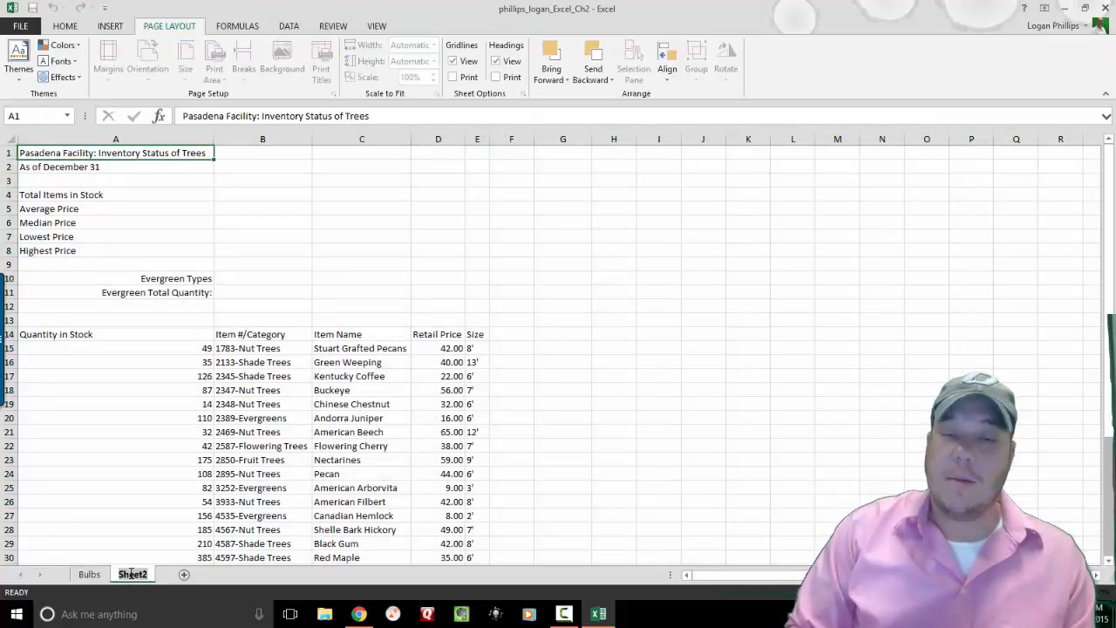
pyautogui.press('Return')
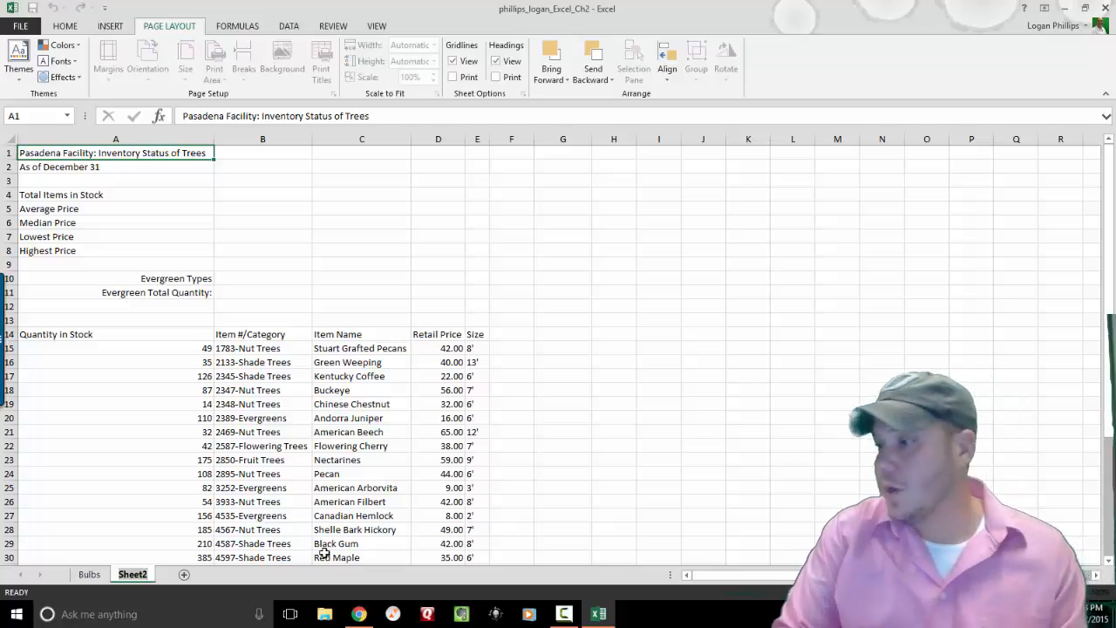
pyautogui.write('Trees')
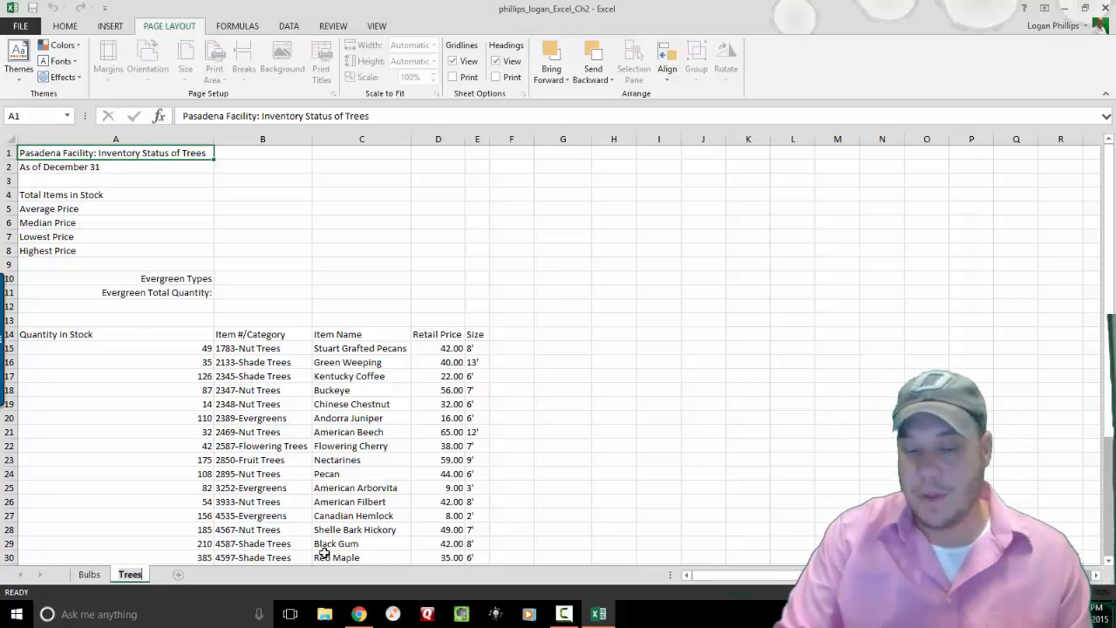
pyautogui.press('Return')
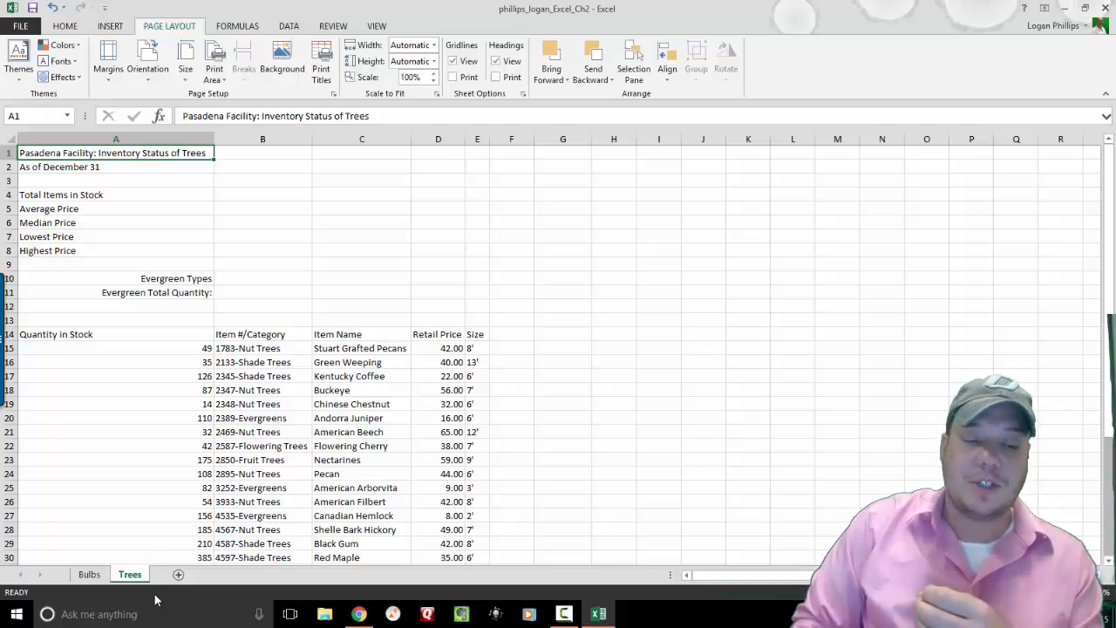
# On the Bulbs sheet, autofit column B and undo an accidental column insert there.
pyautogui.click(87, 575)
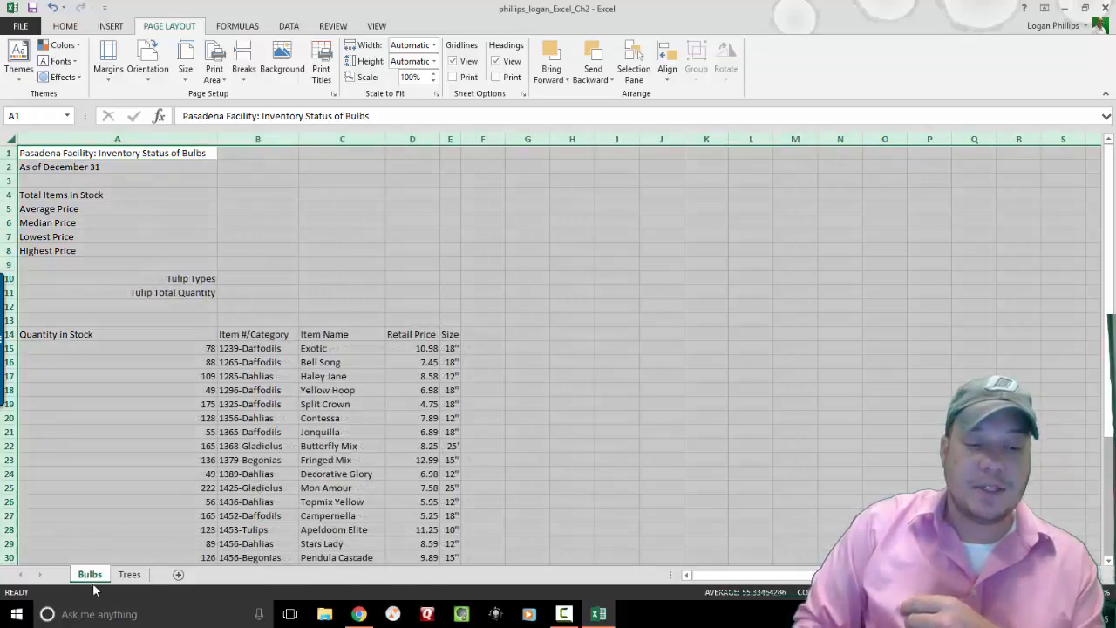
pyautogui.click(87, 458)
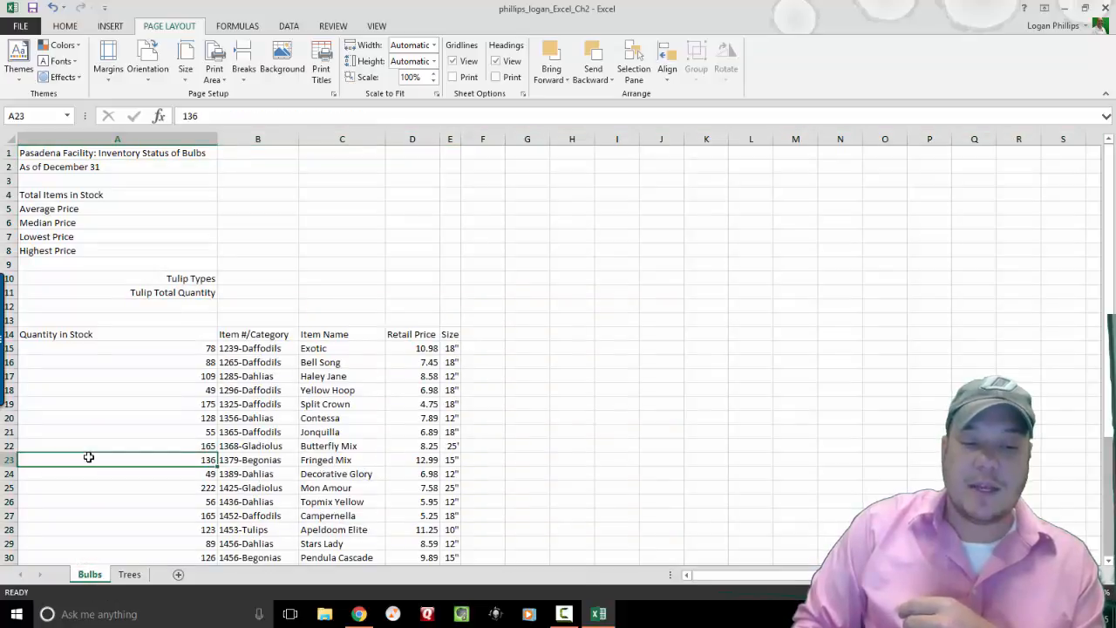
pyautogui.click(57, 155)
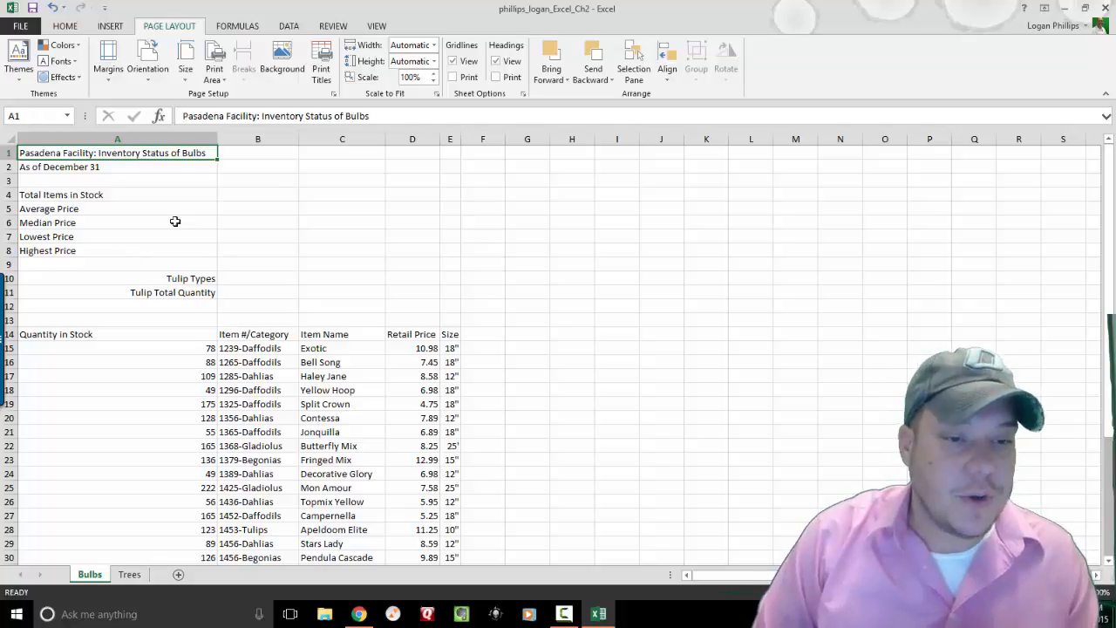
pyautogui.click(303, 148)
pyautogui.doubleClick(297, 139)
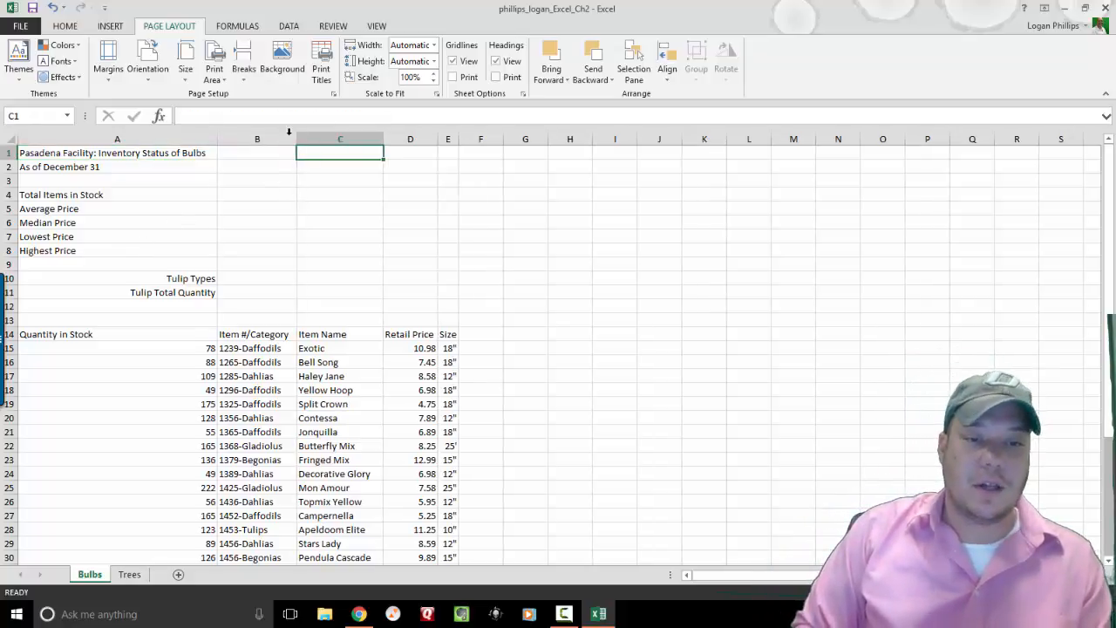
pyautogui.click(289, 135)
pyautogui.click(68, 29)
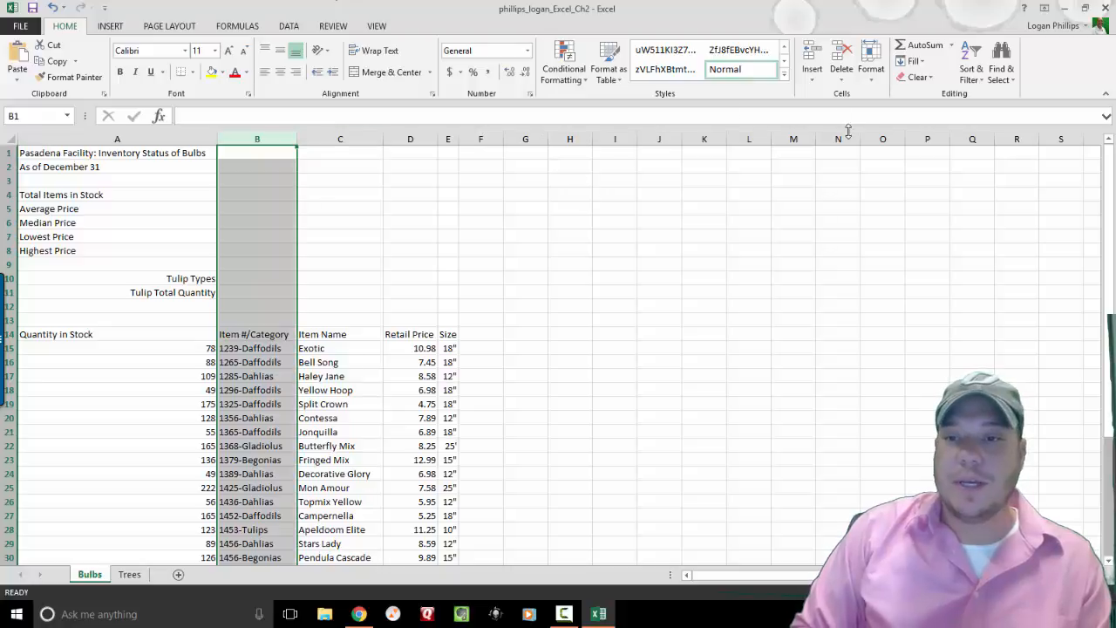
pyautogui.click(812, 81)
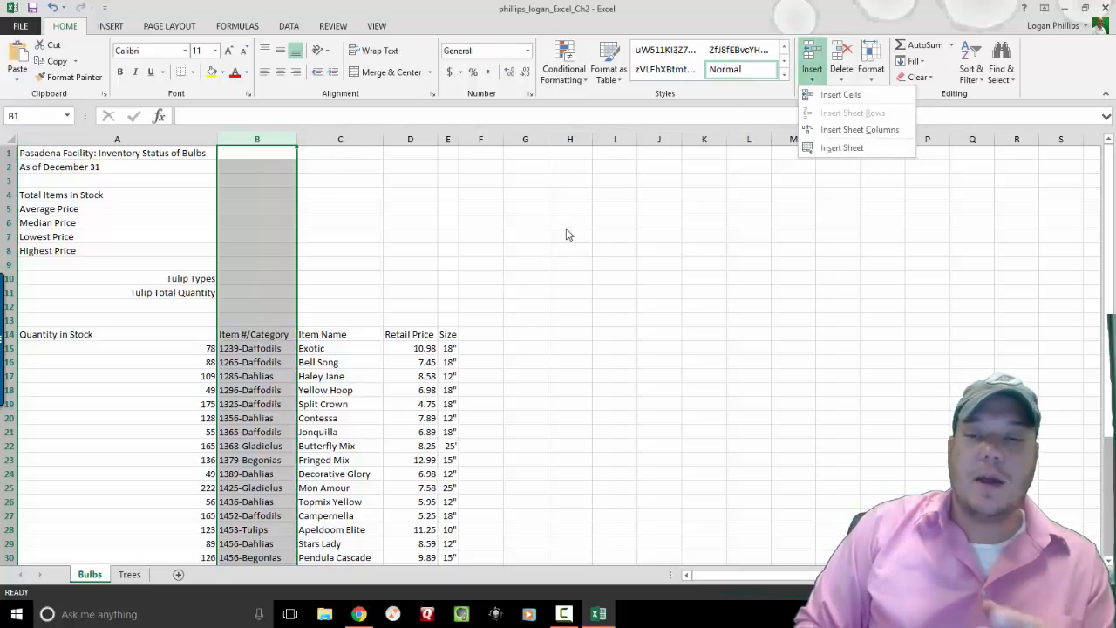
pyautogui.click(899, 130)
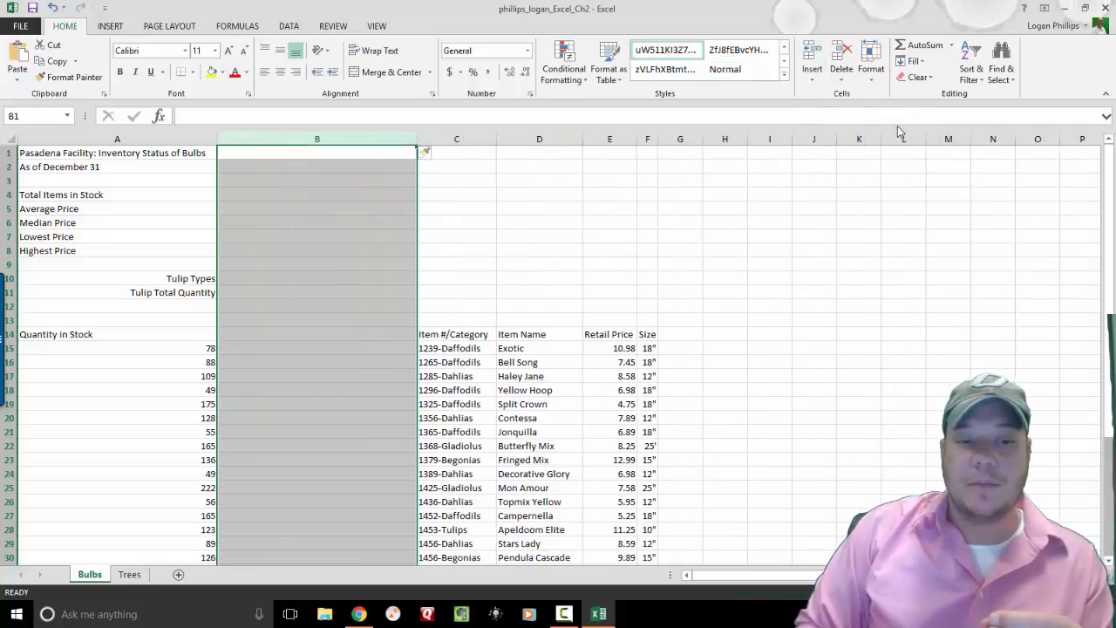
pyautogui.hotkey('ctrl', 'z')
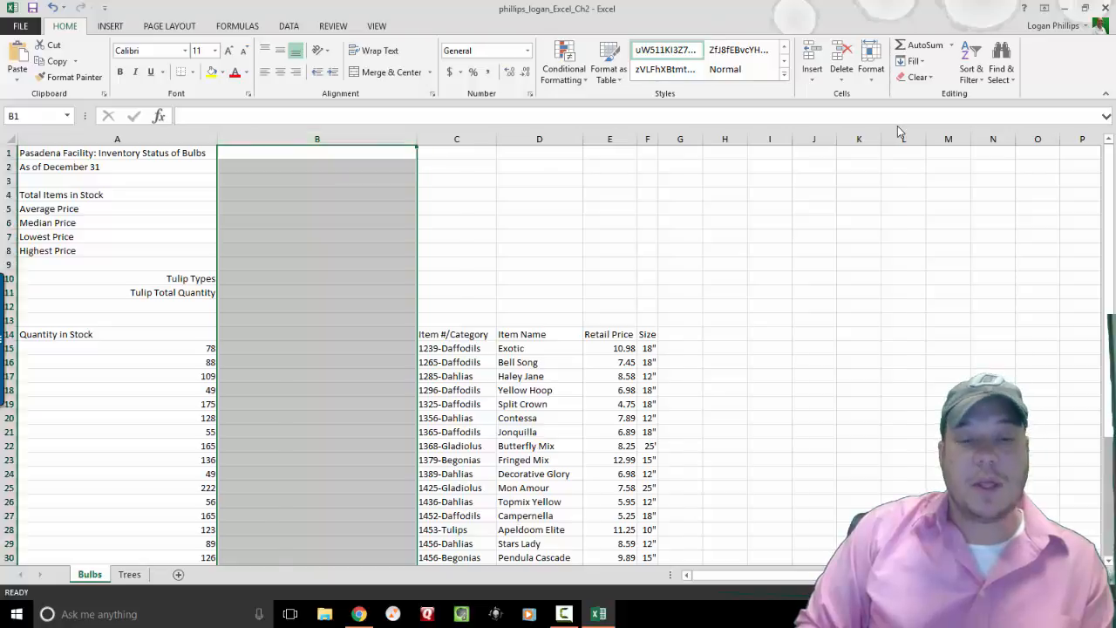
# Insert two empty columns at column C, before Item Name.
pyautogui.click(334, 133)
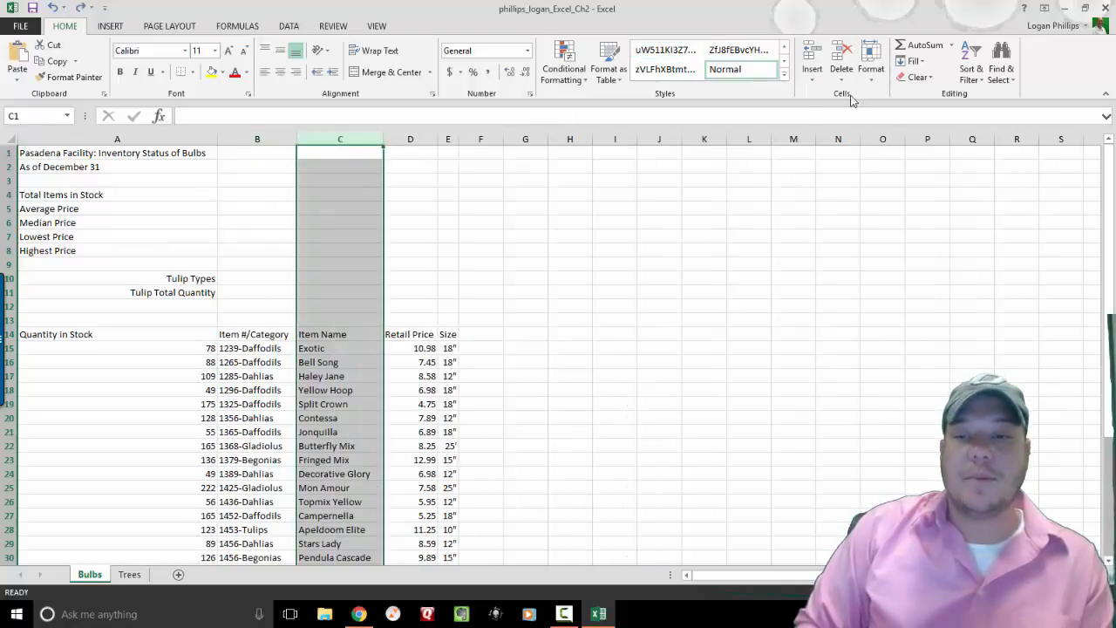
pyautogui.click(820, 81)
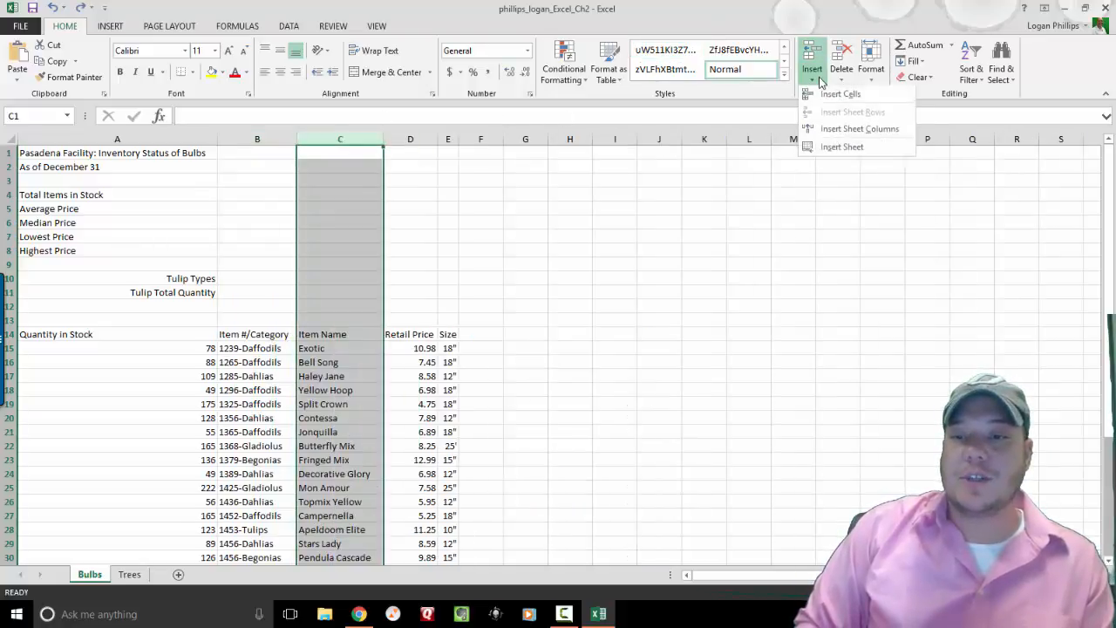
pyautogui.click(866, 130)
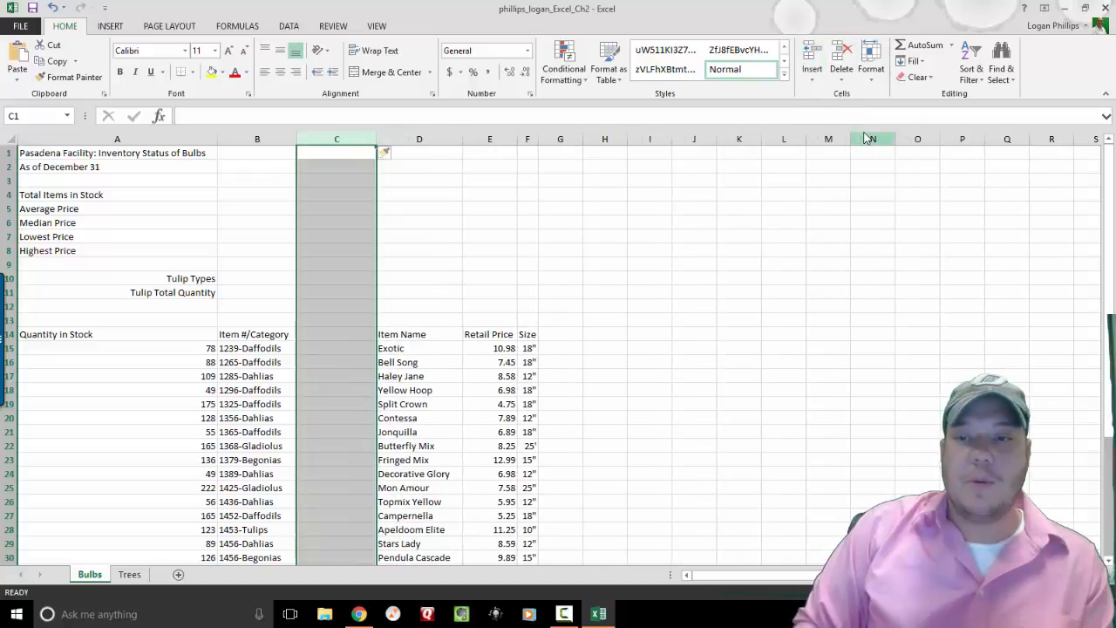
pyautogui.click(815, 82)
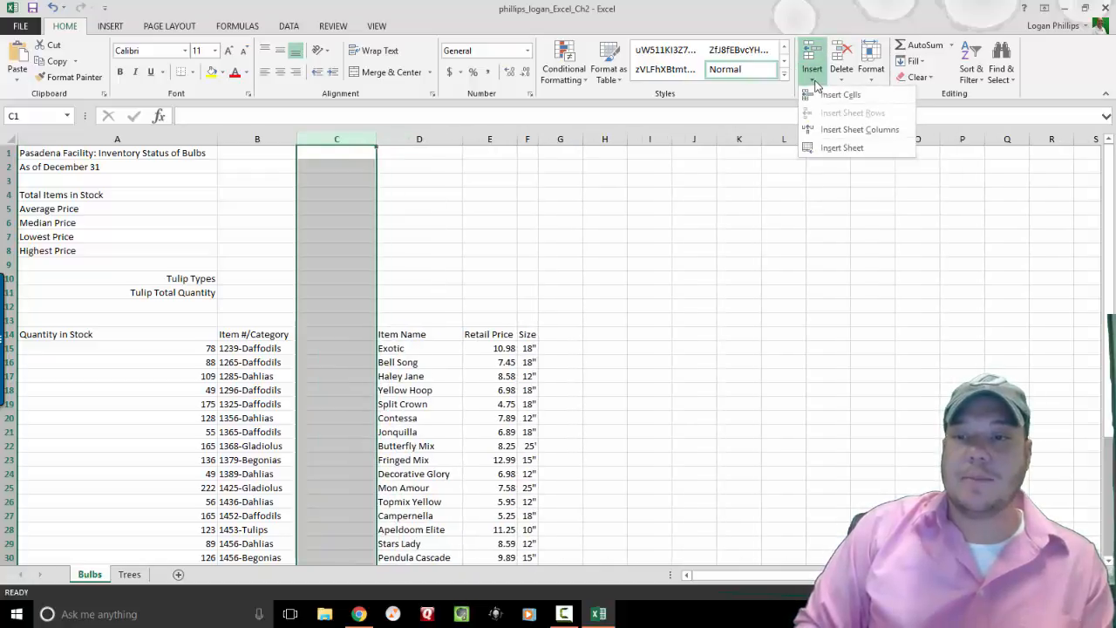
pyautogui.click(845, 137)
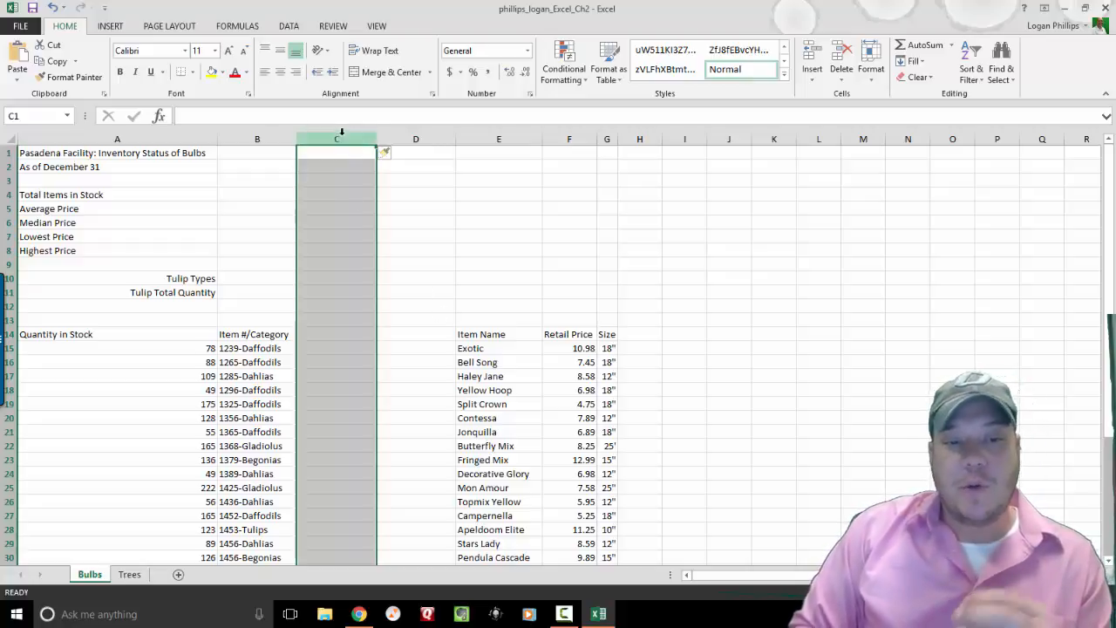
pyautogui.click(319, 340)
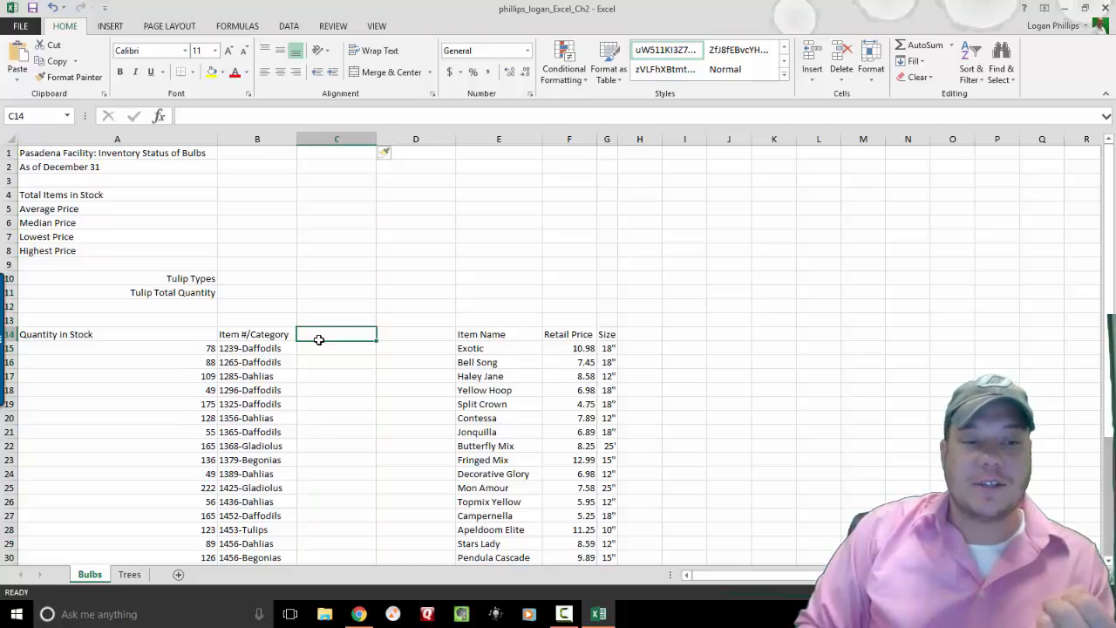
pyautogui.click(407, 336)
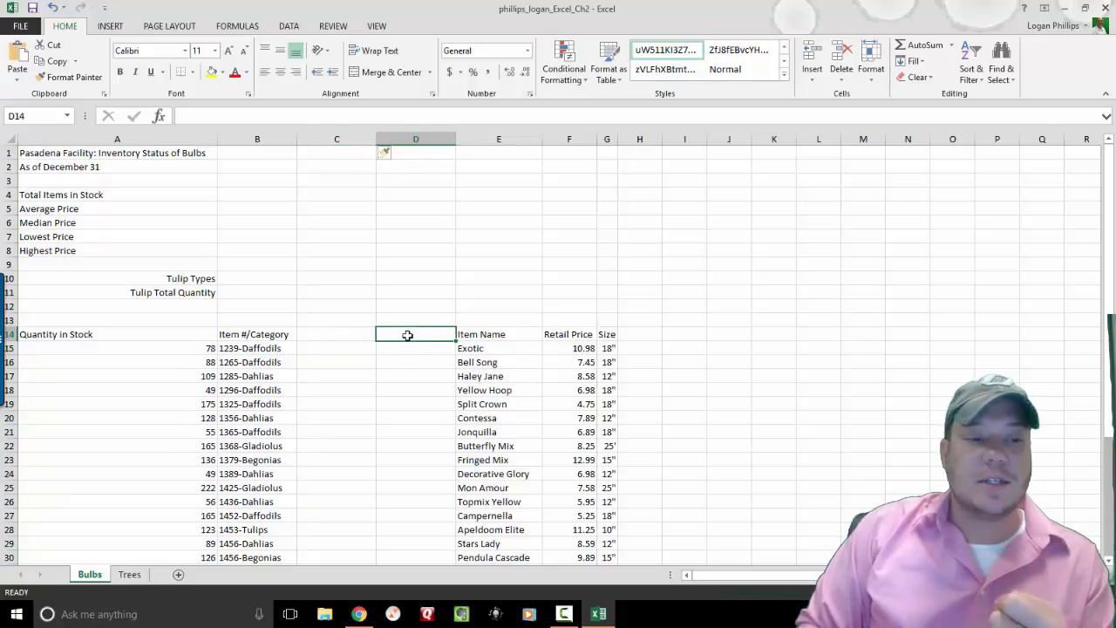
pyautogui.click(266, 138)
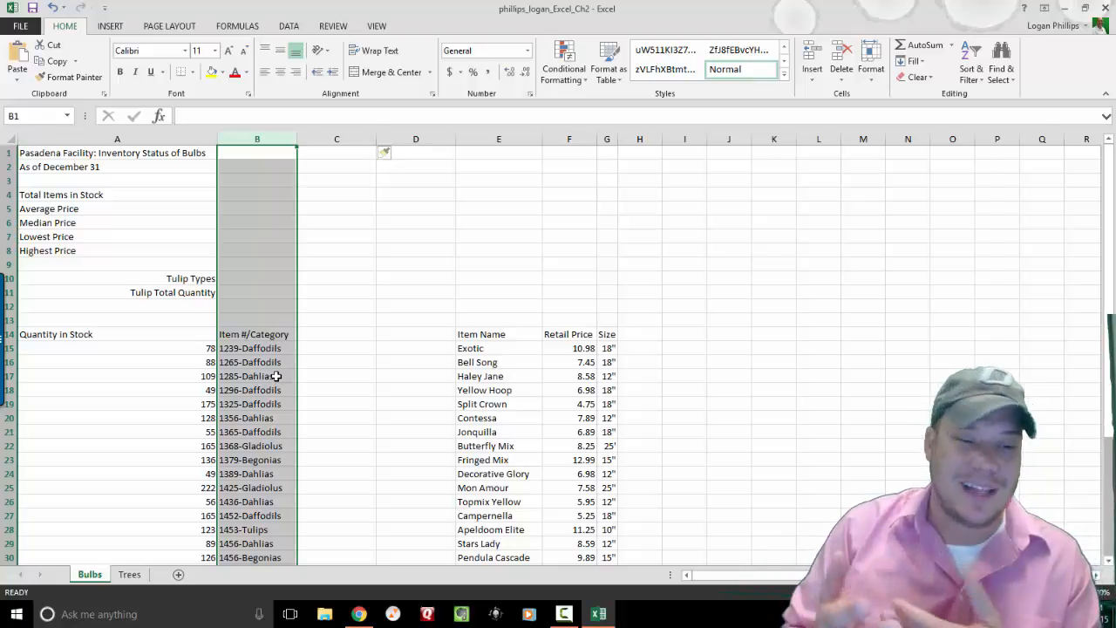
pyautogui.click(396, 364)
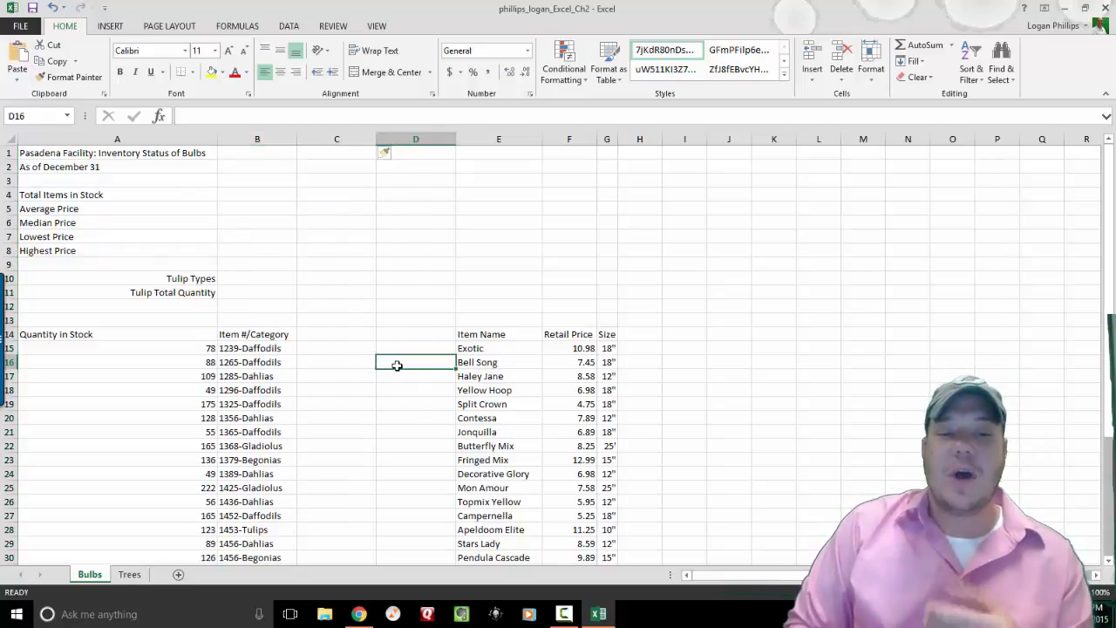
pyautogui.click(331, 340)
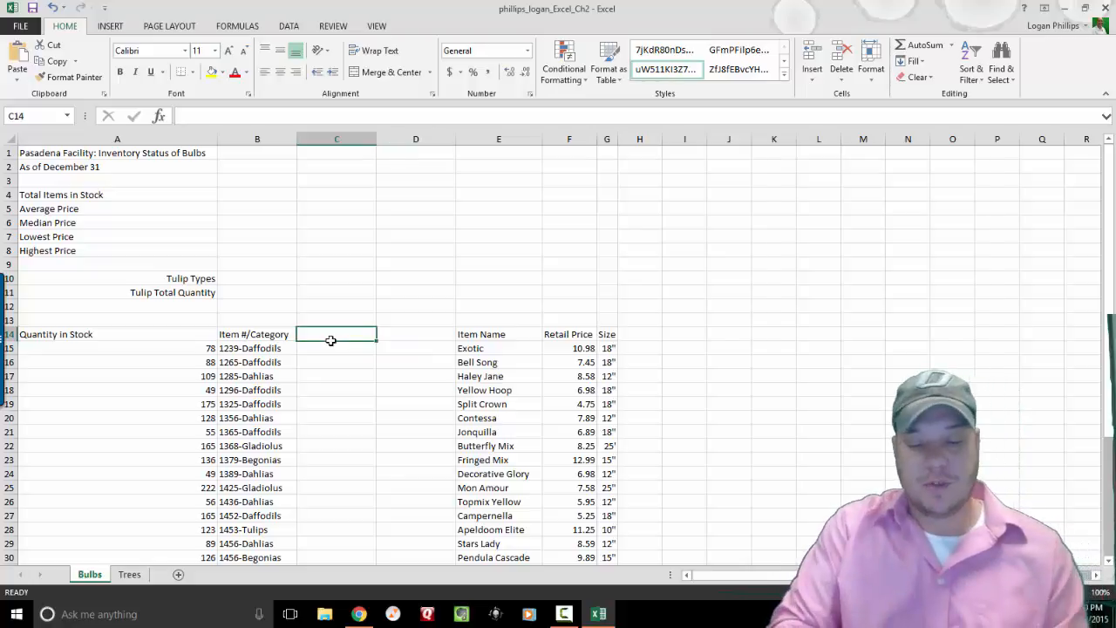
# Enter the headings Item # in C14 and Category in D14.
pyautogui.write('Item #')
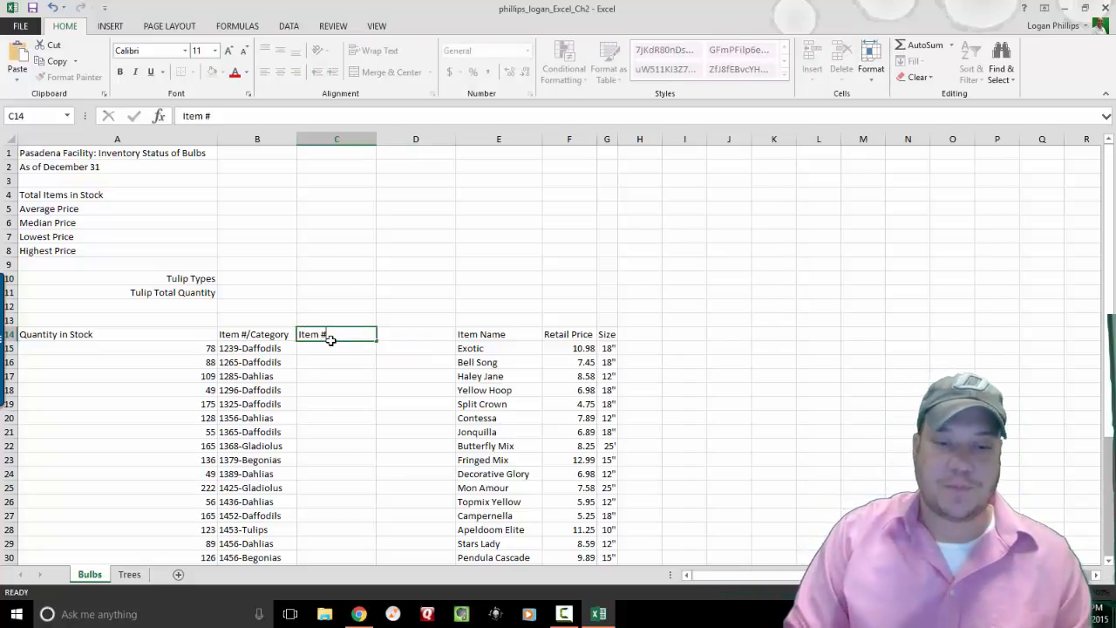
pyautogui.press('Tab')
pyautogui.write('Cate')
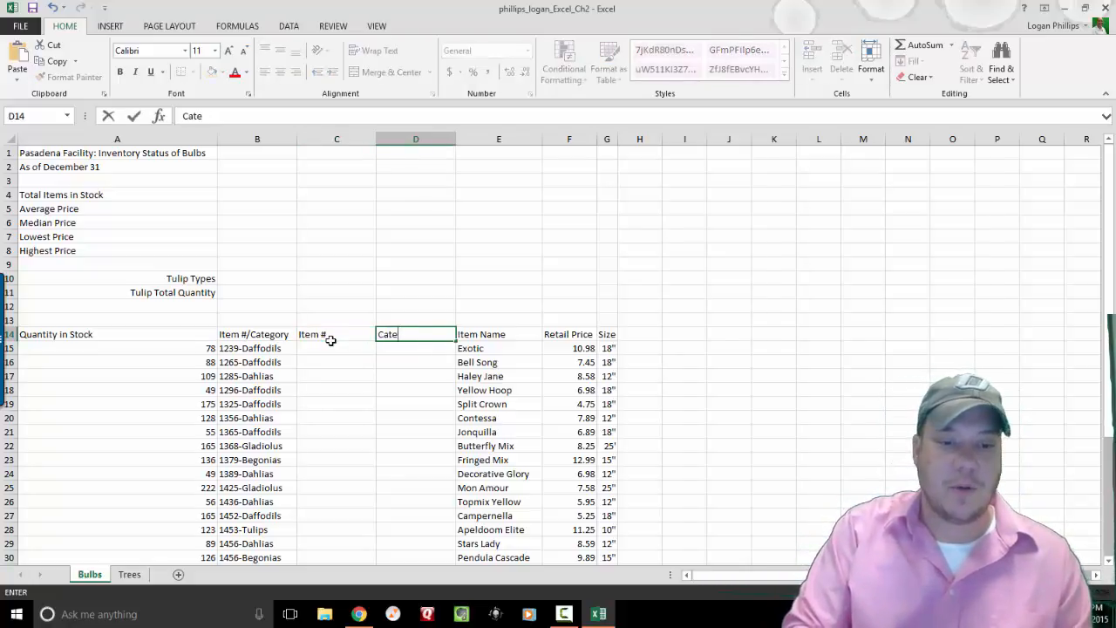
pyautogui.write('gory')
pyautogui.press('Return')
# Enter 1239 in C15 and 1265 in C16, then select C15:C16.
pyautogui.press('Left')
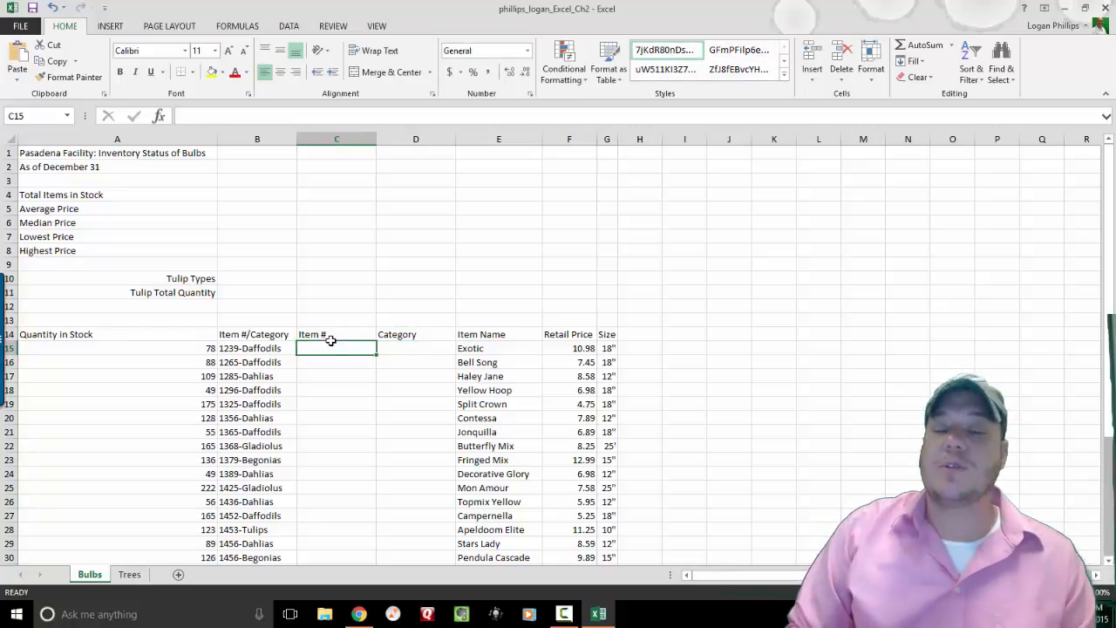
pyautogui.write('1239')
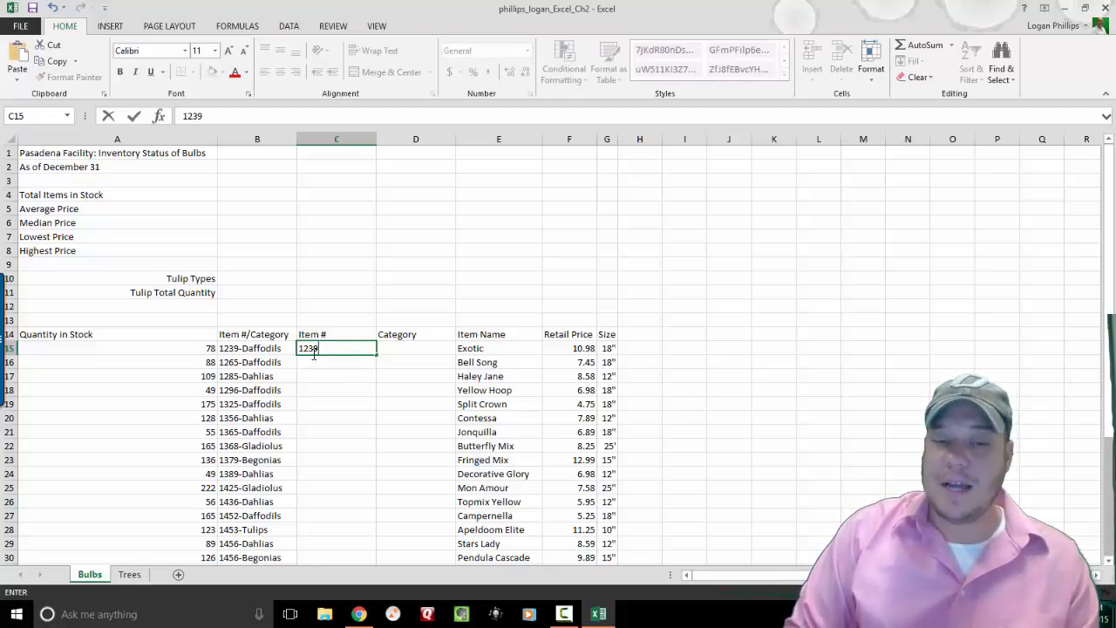
pyautogui.click(232, 353)
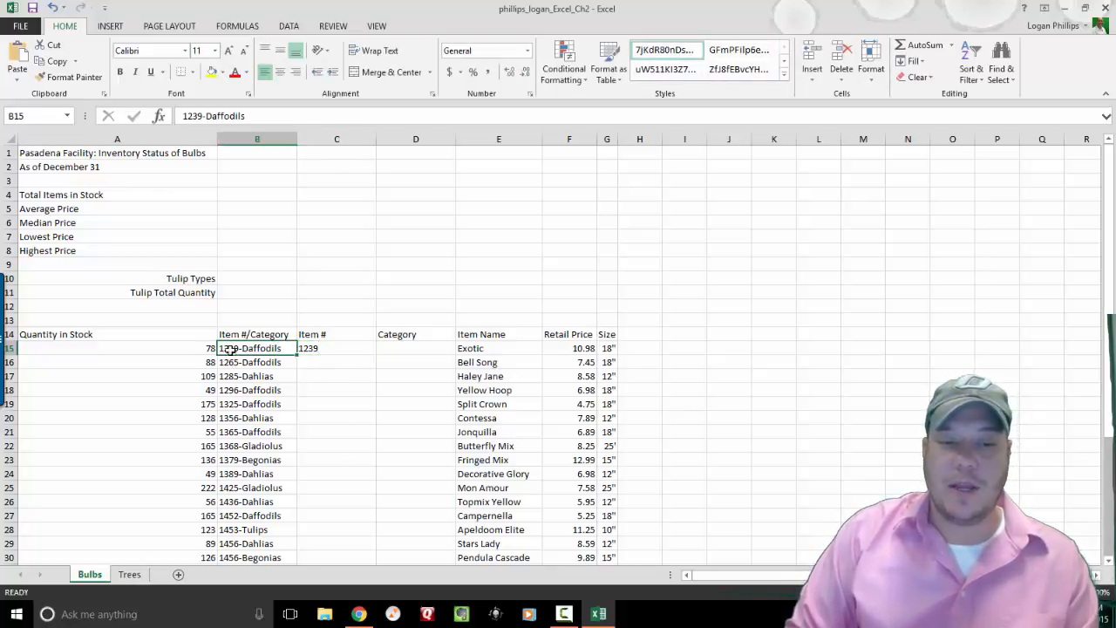
pyautogui.moveTo(203, 116); pyautogui.dragTo(178, 115)
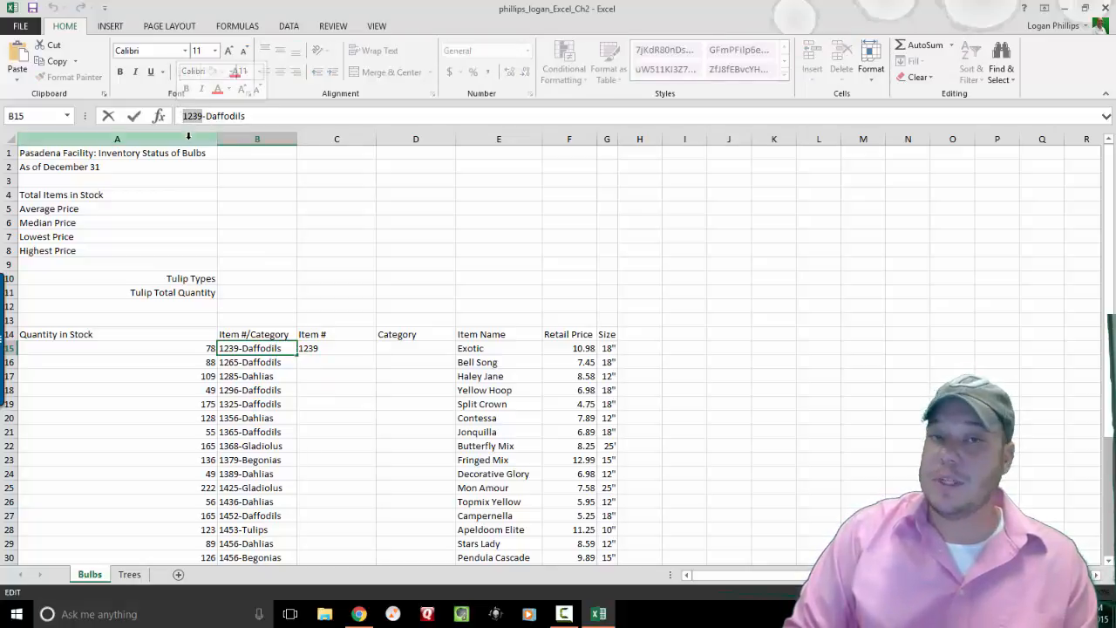
pyautogui.press('Return')
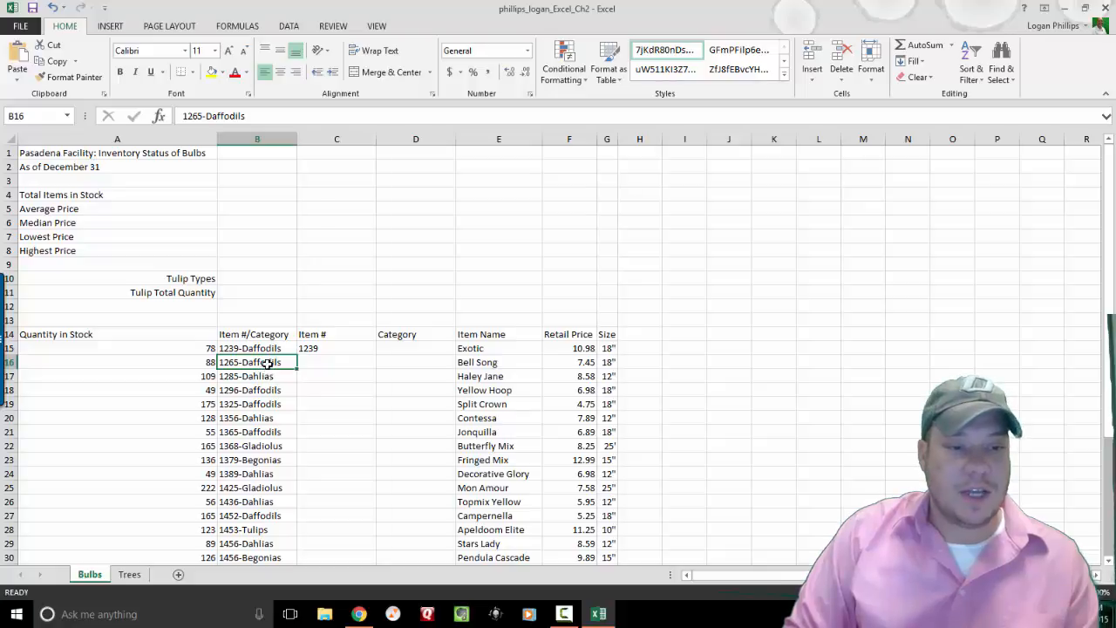
pyautogui.click(330, 366)
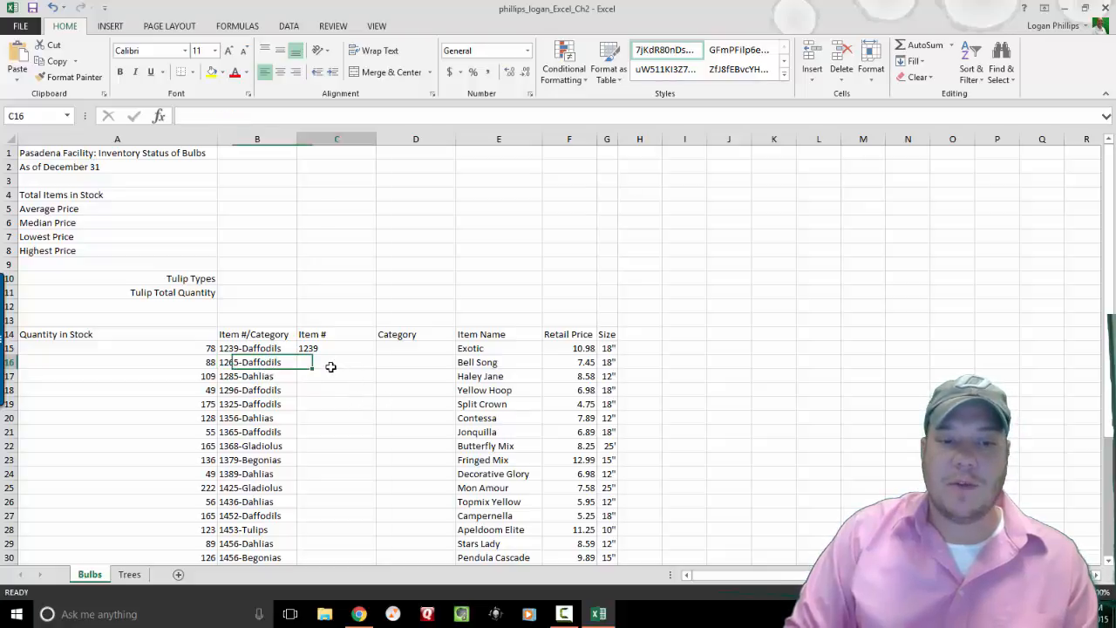
pyautogui.write('1265')
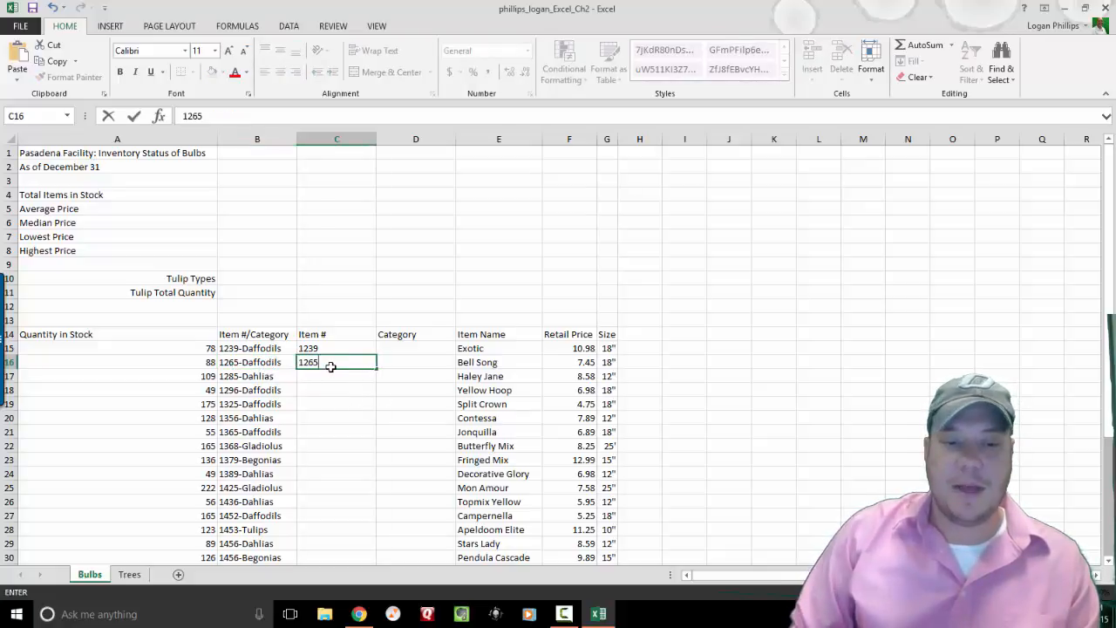
pyautogui.hotkey('ctrl', 'Return')
pyautogui.click(341, 349)
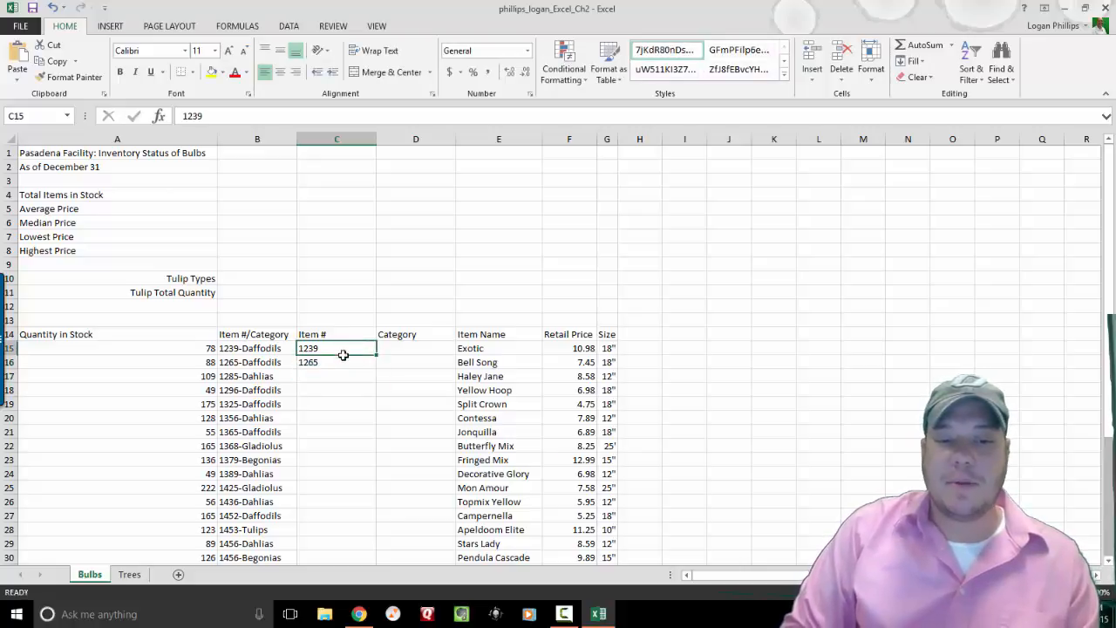
pyautogui.moveTo(343, 355); pyautogui.dragTo(344, 368)
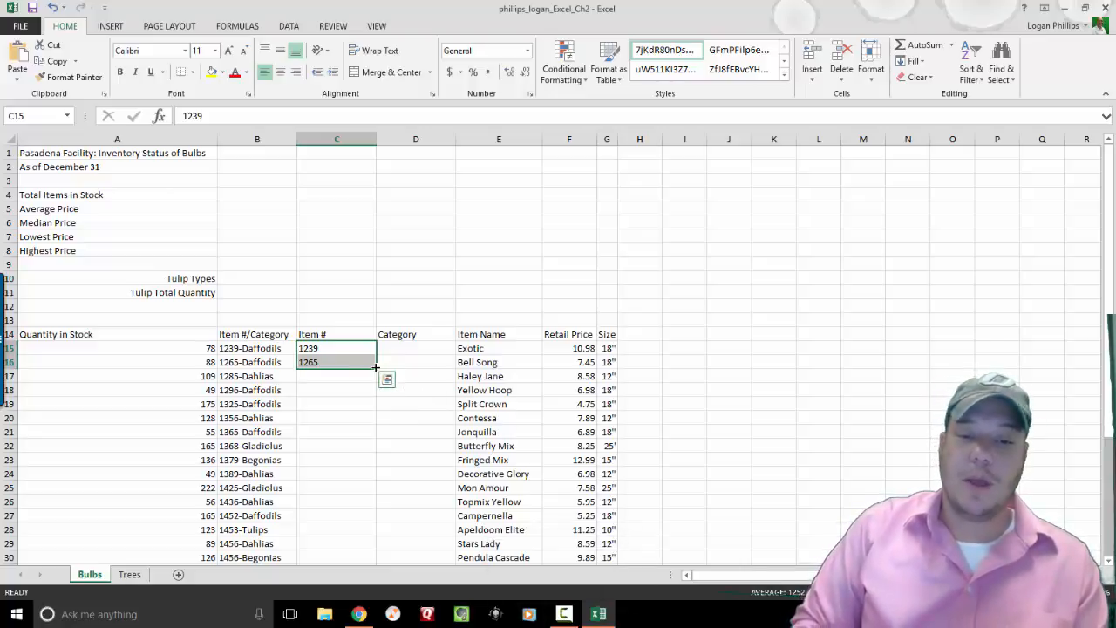
# Fill the item numbers down column C to row 42 and switch the fill to Flash Fill.
pyautogui.moveTo(376, 367); pyautogui.dragTo(364, 436)
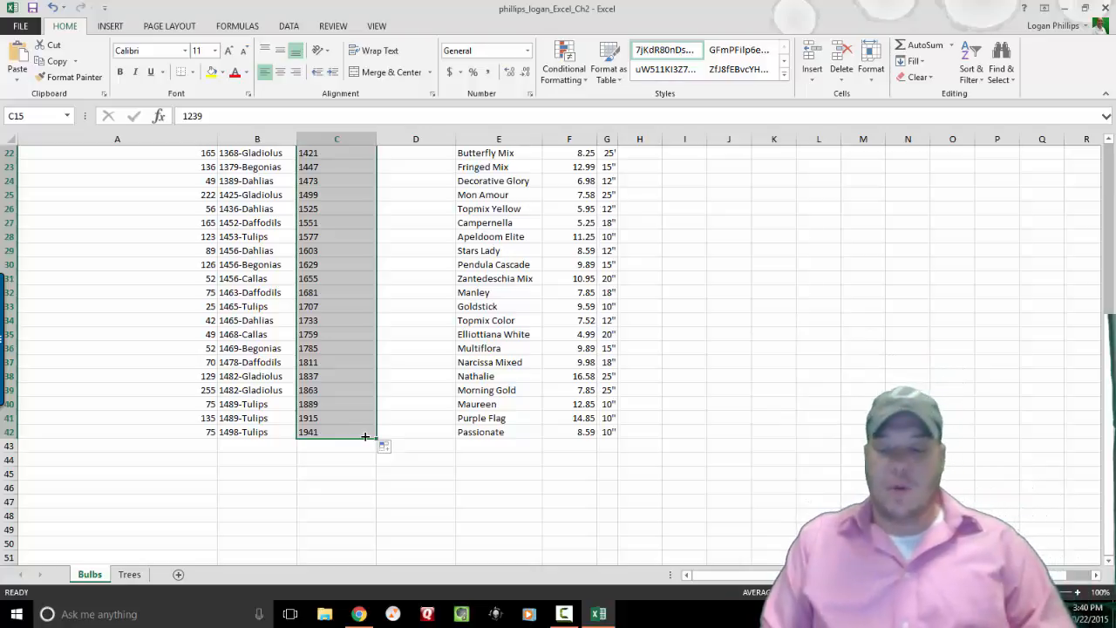
pyautogui.press('Up')
pyautogui.press('Up')
pyautogui.press('Down')
pyautogui.press('Down')
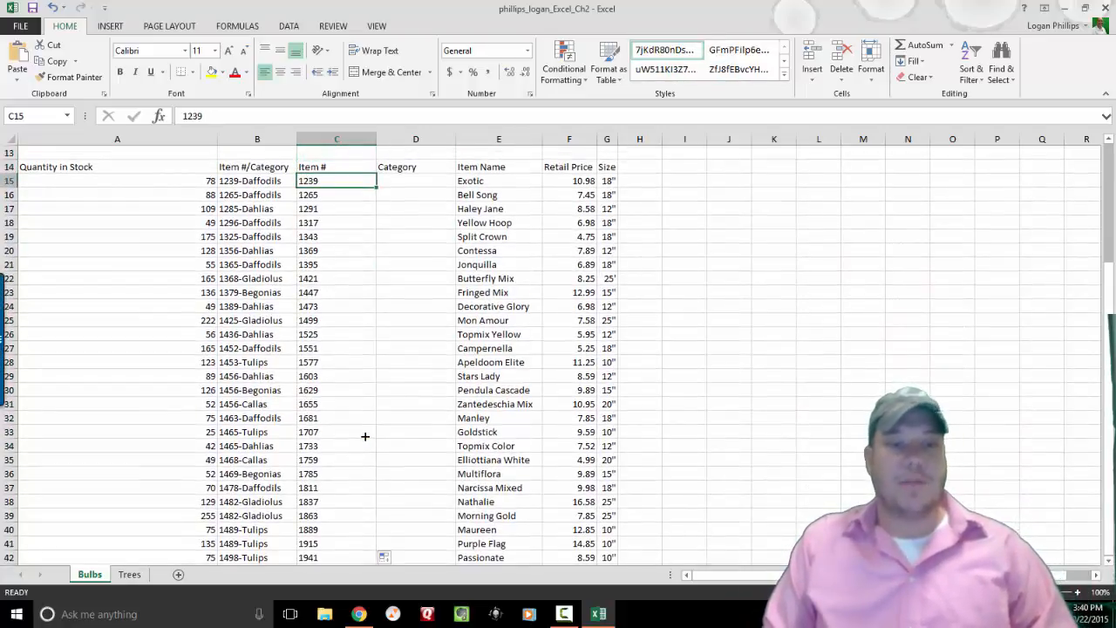
pyautogui.press('Down')
pyautogui.press('Down')
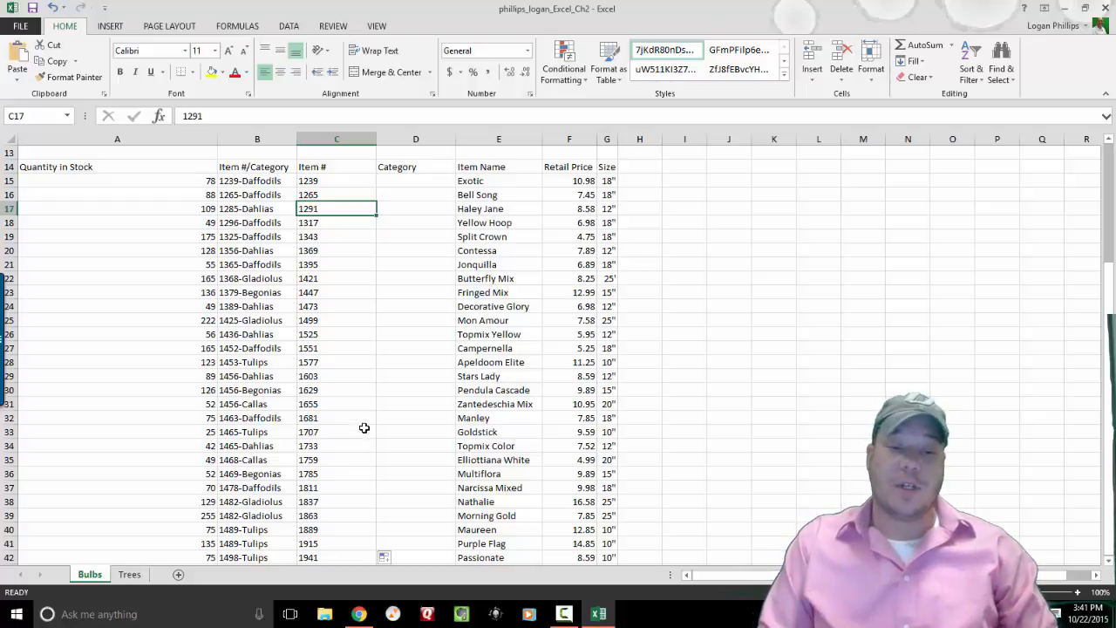
pyautogui.moveTo(339, 181)
pyautogui.mouseDown()
pyautogui.moveTo(341, 499)
pyautogui.moveTo(346, 165)
pyautogui.moveTo(347, 192)
pyautogui.mouseUp()
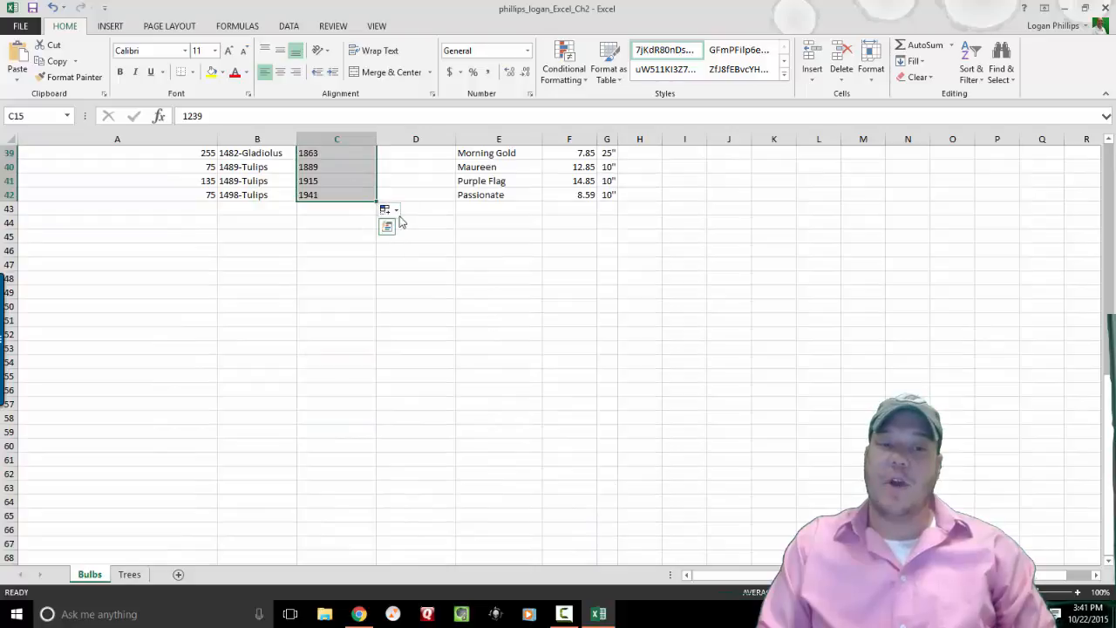
pyautogui.click(389, 211)
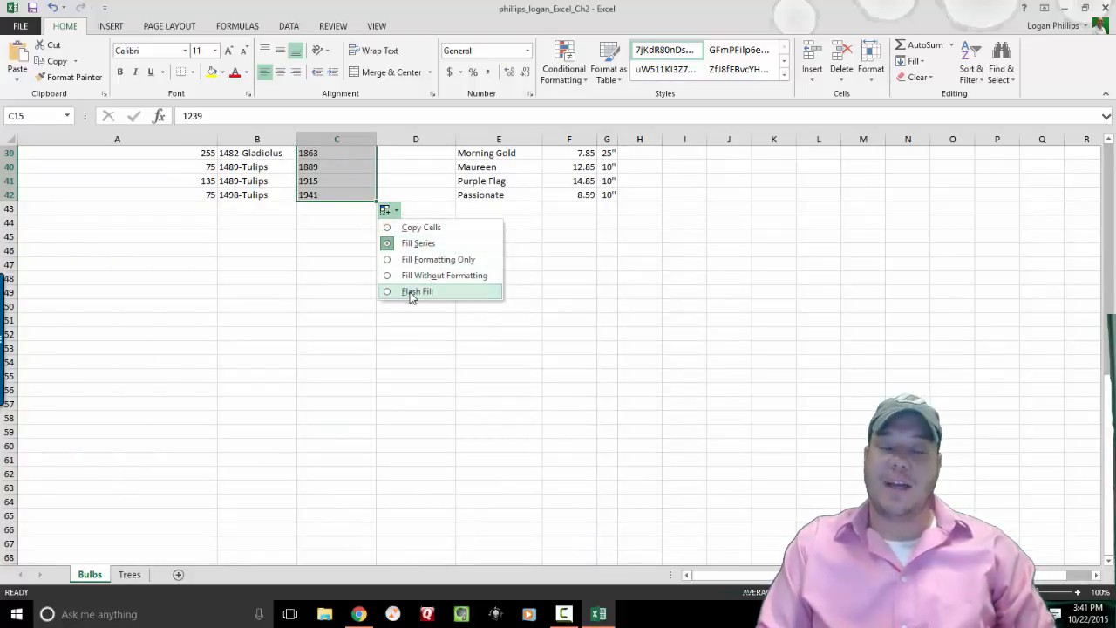
pyautogui.click(316, 324)
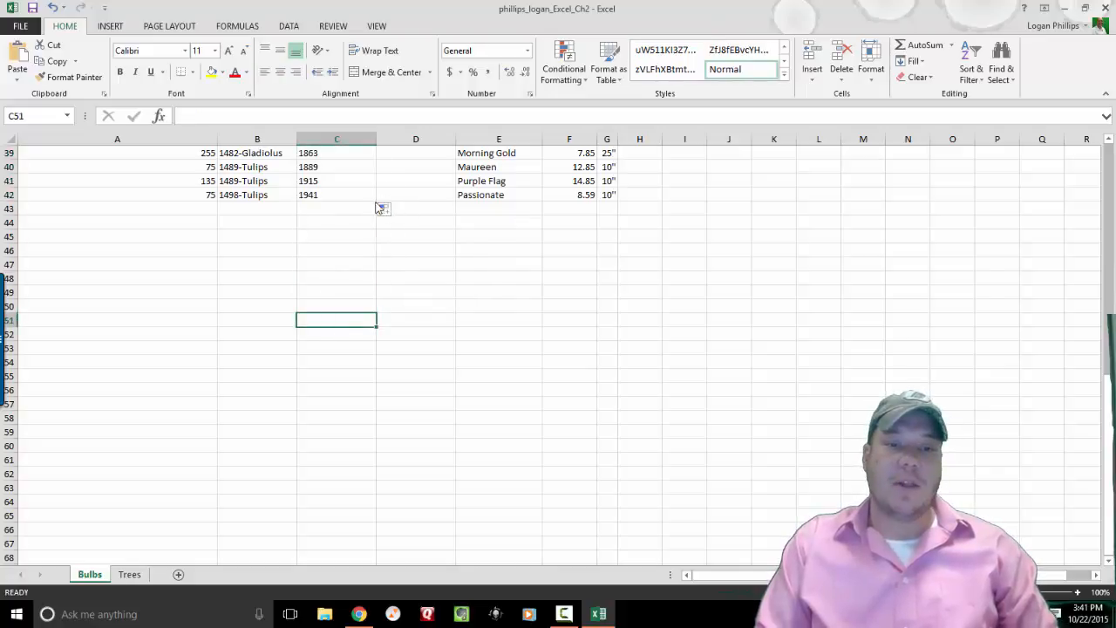
pyautogui.moveTo(359, 195); pyautogui.dragTo(334, 193)
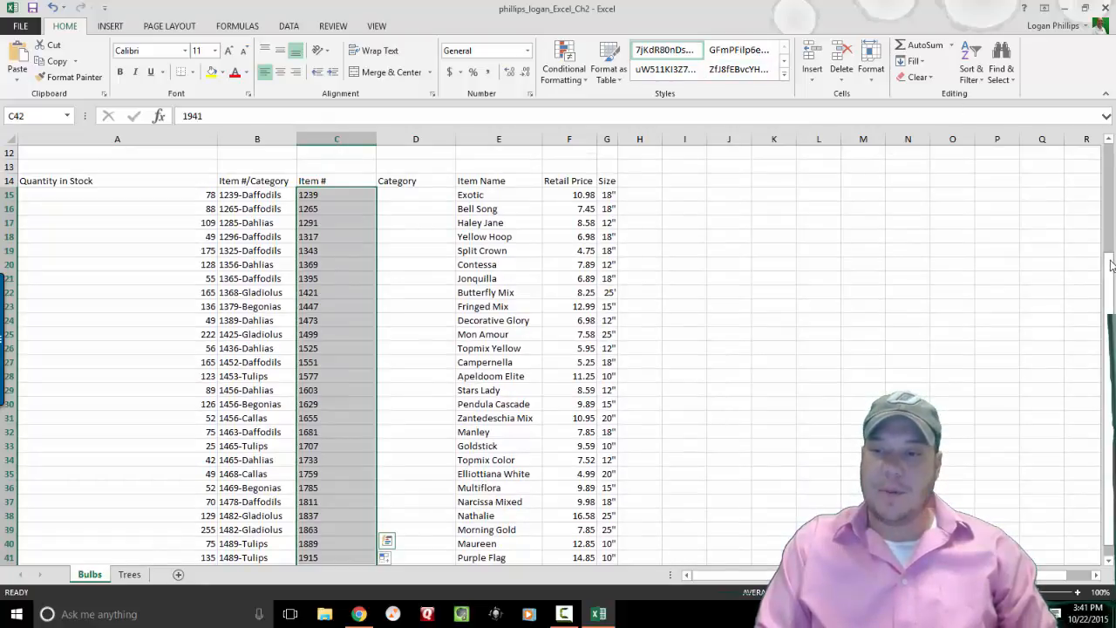
pyautogui.moveTo(1109, 297); pyautogui.dragTo(1109, 309)
pyautogui.moveTo(1109, 400); pyautogui.dragTo(1110, 405)
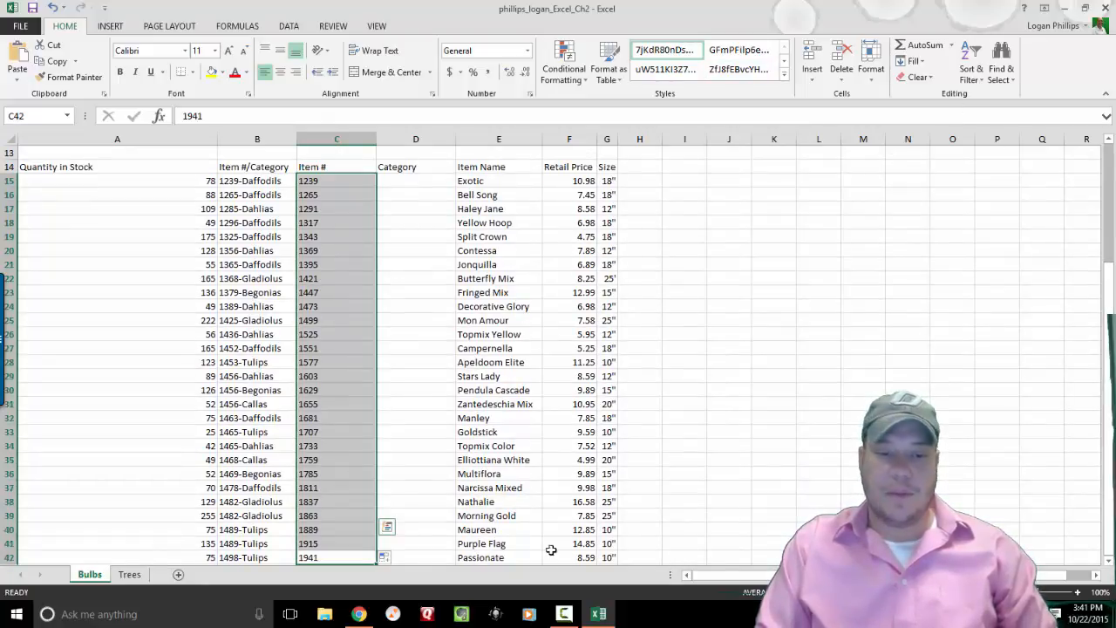
pyautogui.click(397, 558)
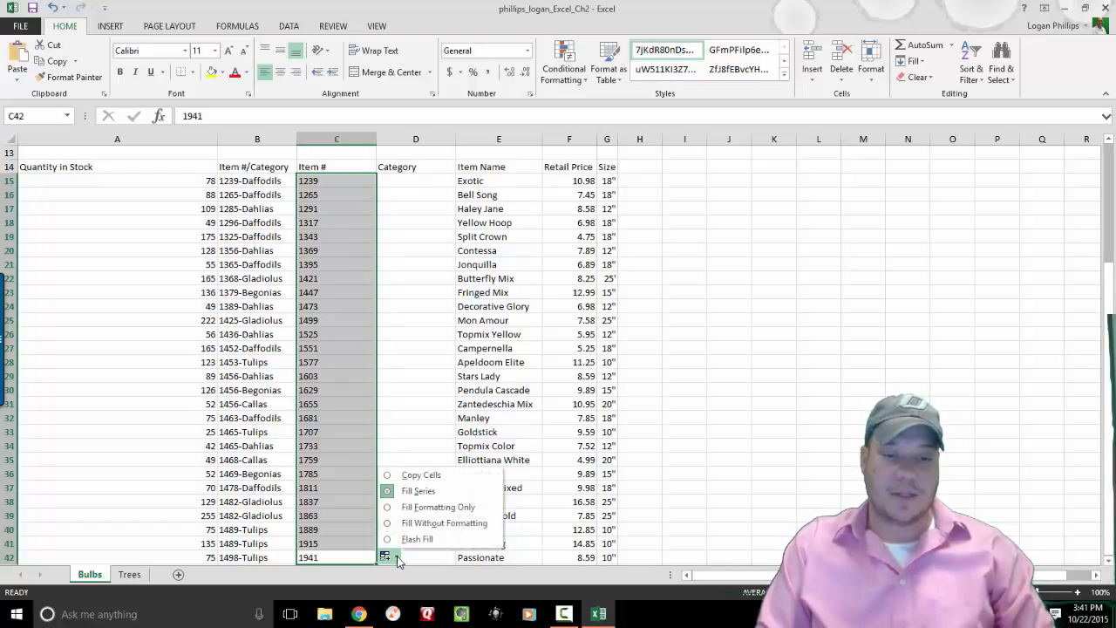
pyautogui.click(439, 540)
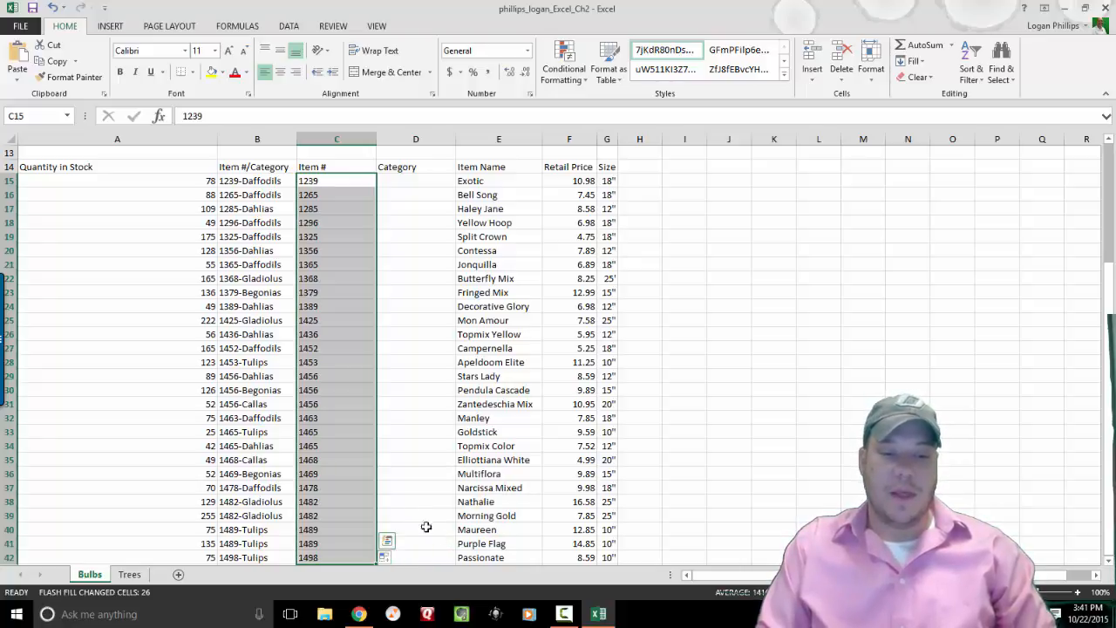
# Check that rows 15–18 show numbers matching their Item #/Category entries.
pyautogui.press('Left')
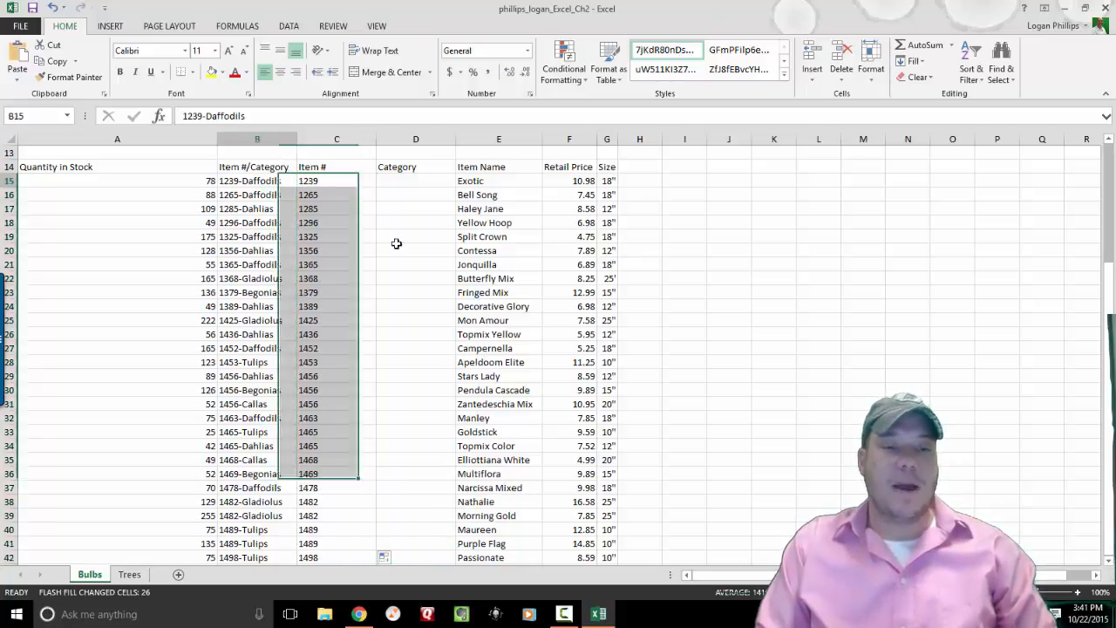
pyautogui.hotkey('ctrl', 'c')
pyautogui.press('Right')
pyautogui.press('Escape')
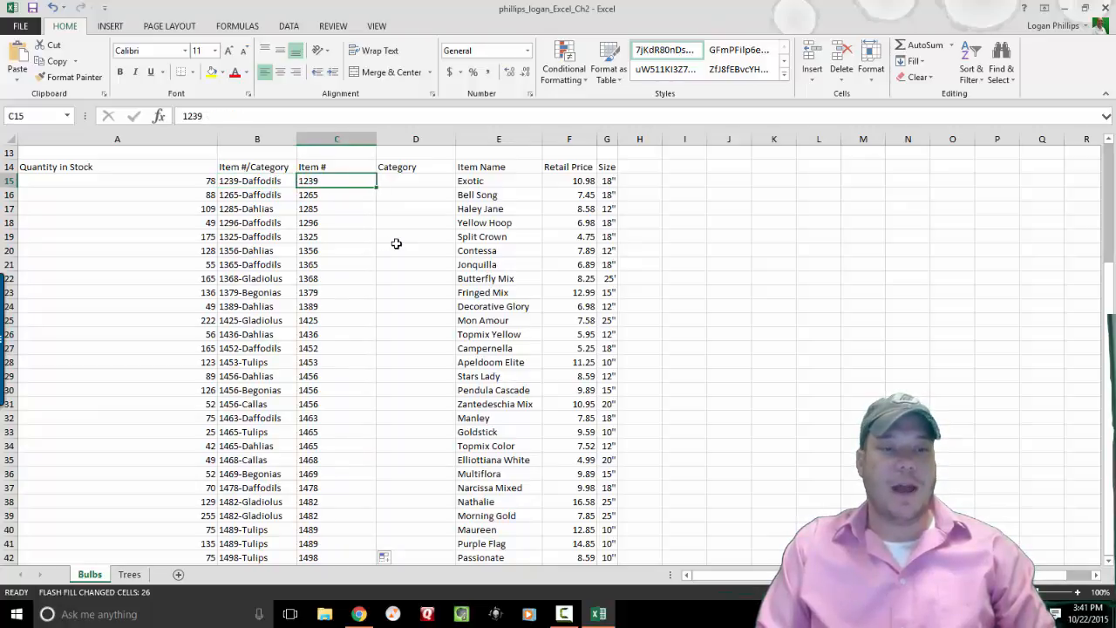
pyautogui.press('Down')
pyautogui.press('Left')
pyautogui.press('Right')
pyautogui.press('Left')
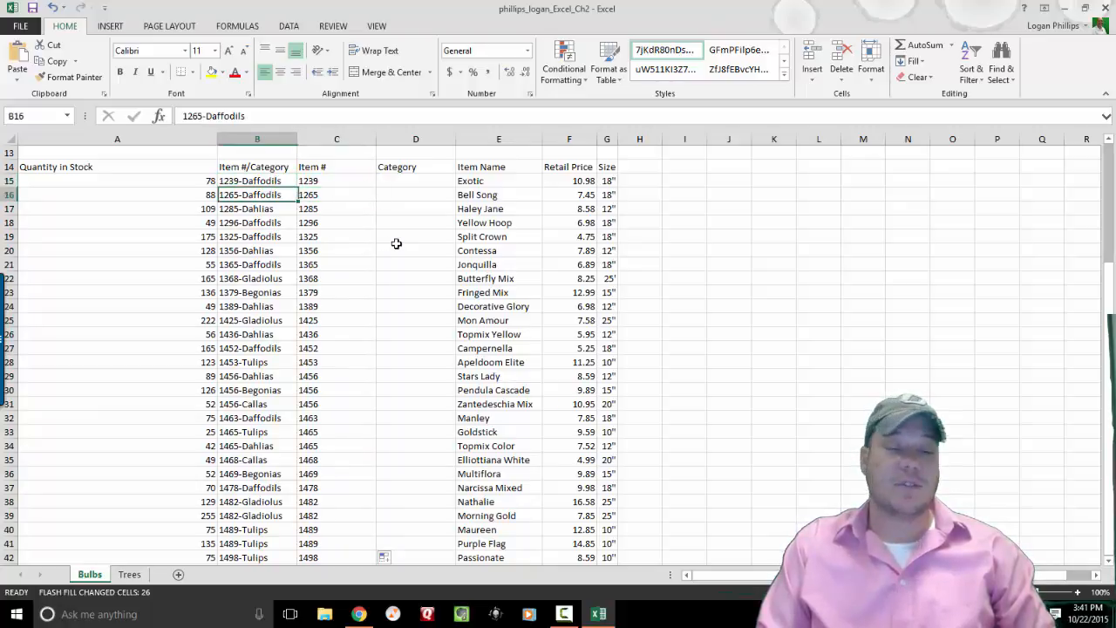
pyautogui.press('Down')
pyautogui.press('Right')
pyautogui.press('Left')
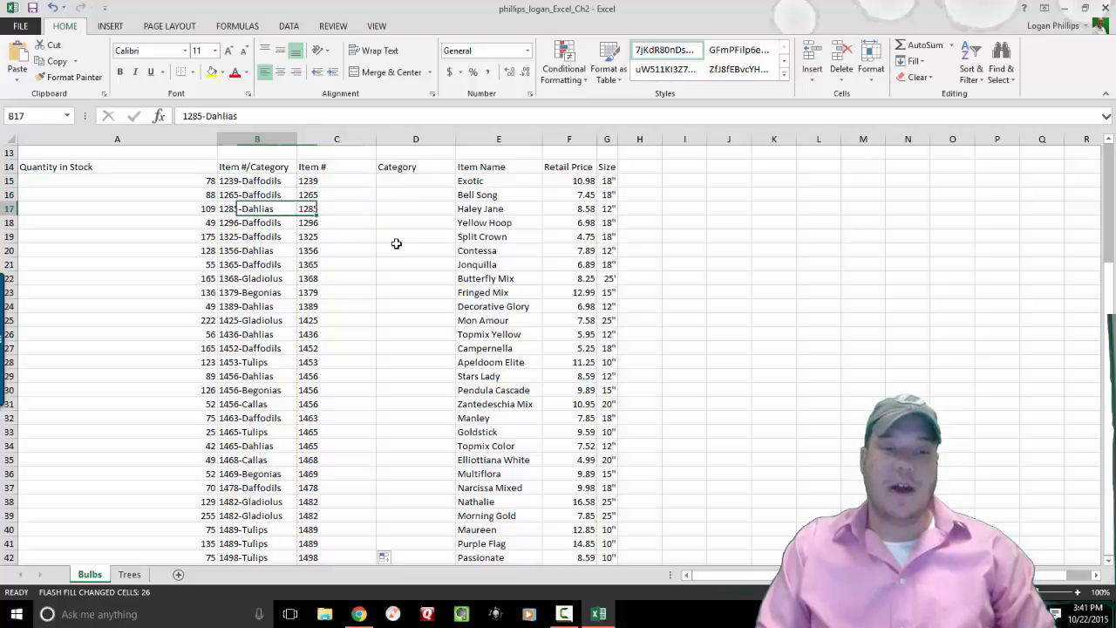
pyautogui.press('Down')
pyautogui.press('Down')
pyautogui.press('Up')
pyautogui.hotkey('ctrl', 'c')
pyautogui.press('Right')
pyautogui.press('Escape')
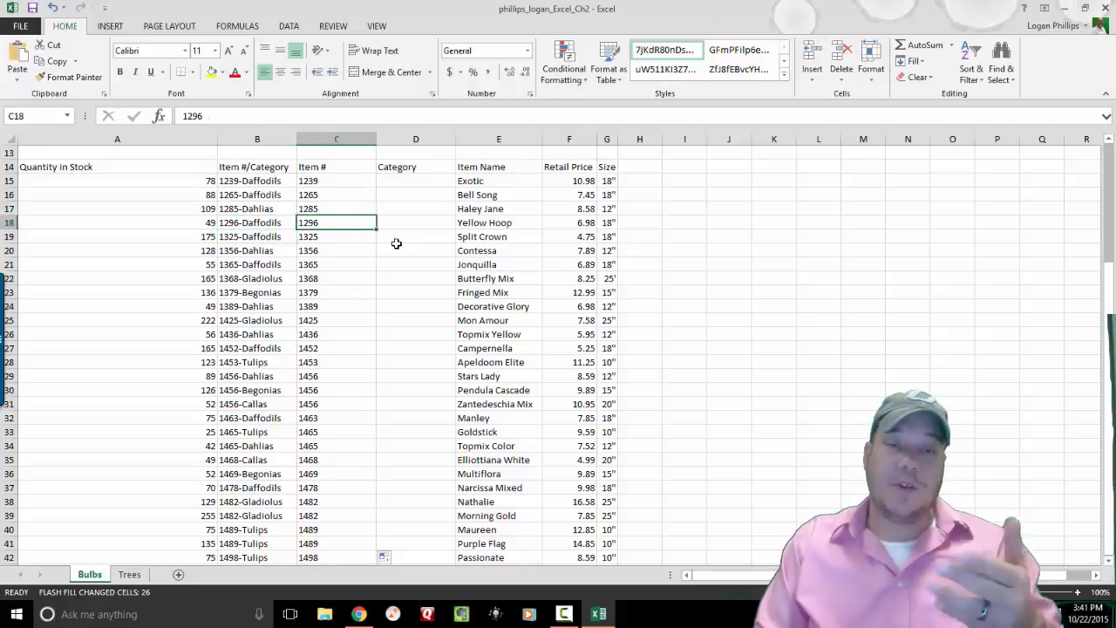
# Type Daffodils in D15 and D16 and fill it down column D to row 42.
pyautogui.click(411, 192)
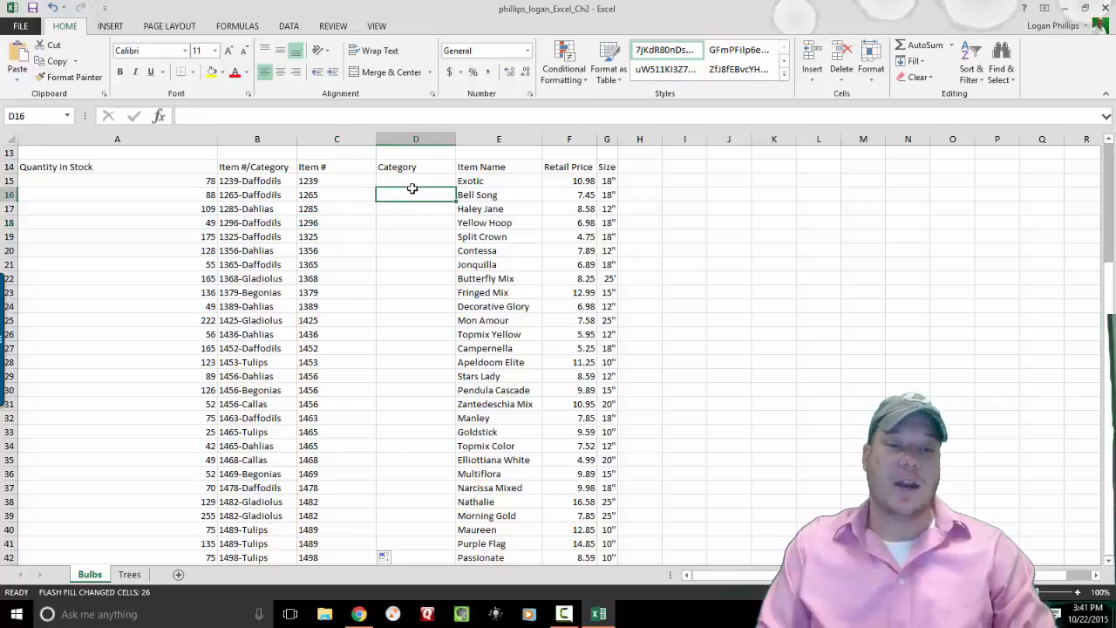
pyautogui.press('Up')
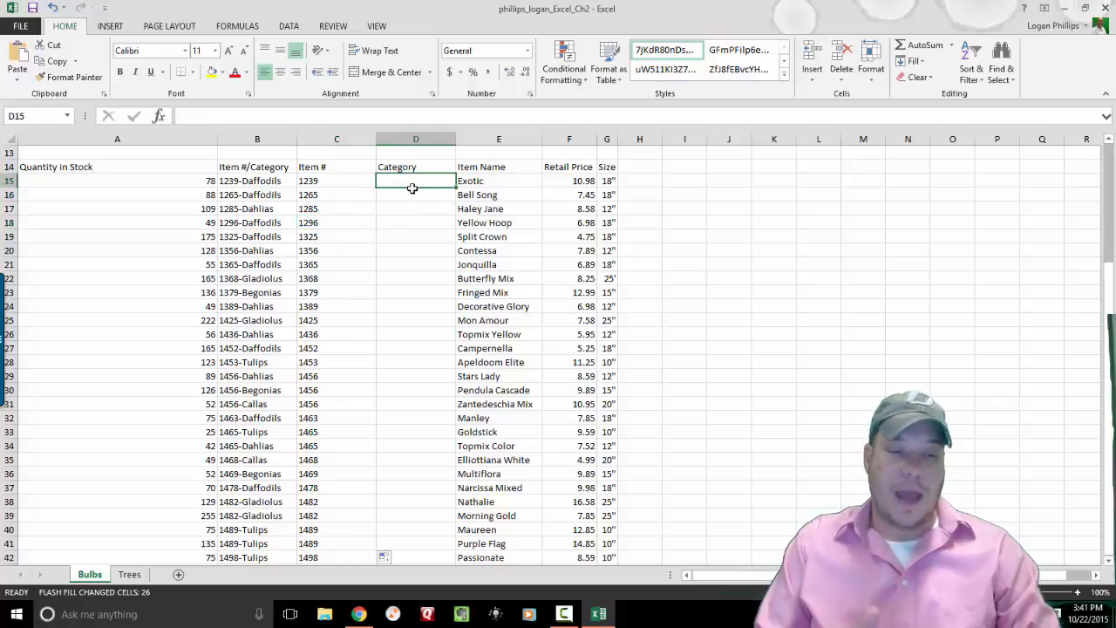
pyautogui.write('Daff')
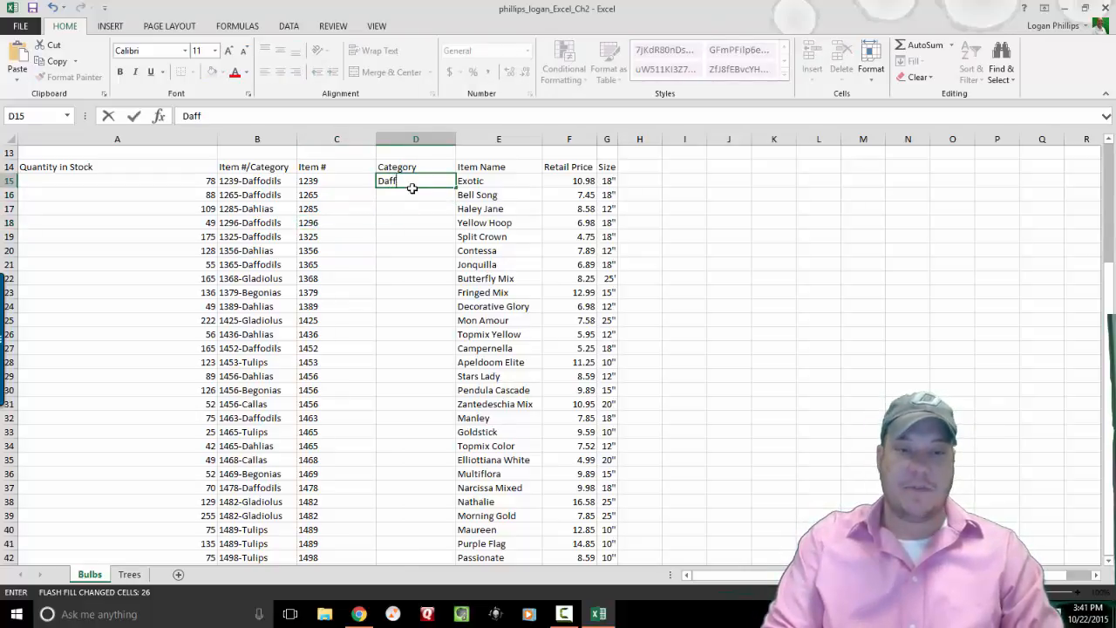
pyautogui.write('odils')
pyautogui.press('Return')
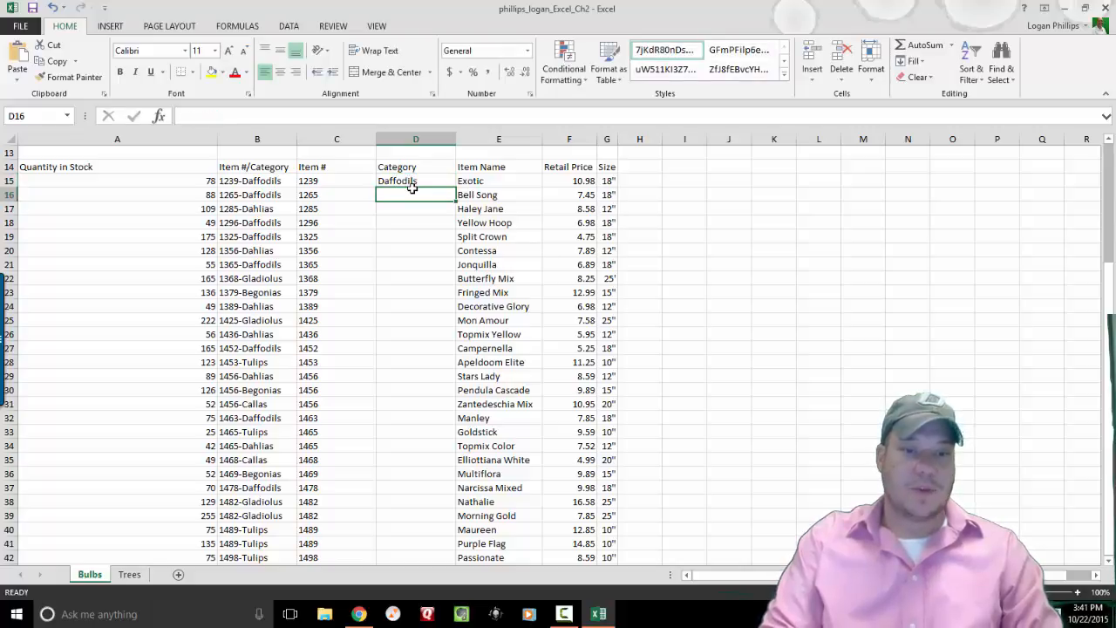
pyautogui.write('Daffodils')
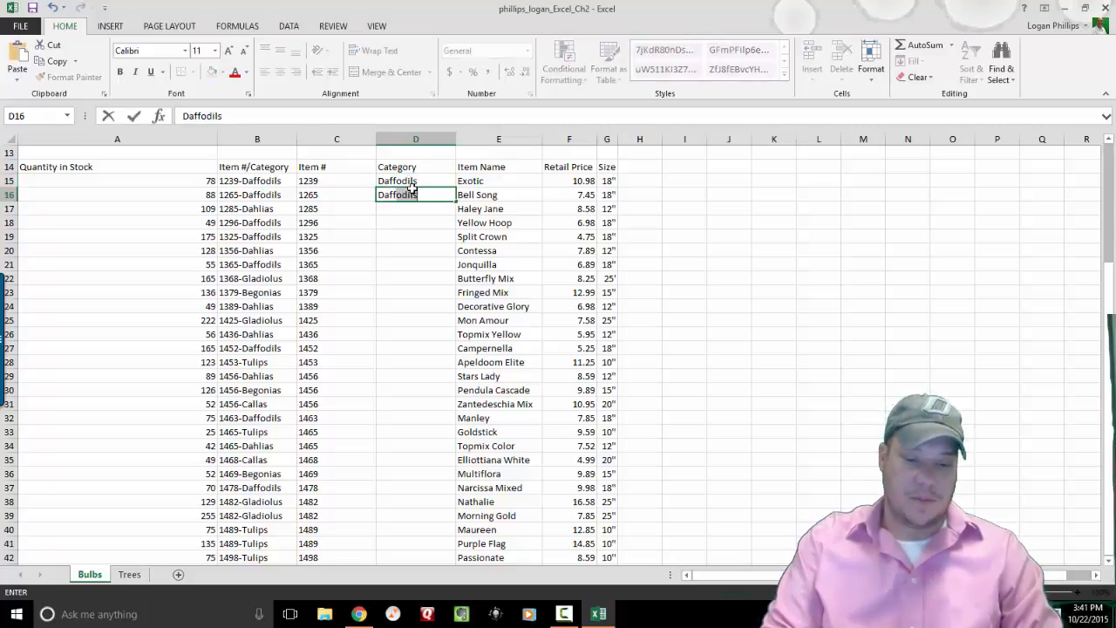
pyautogui.press('Return')
pyautogui.moveTo(411, 191); pyautogui.dragTo(411, 187)
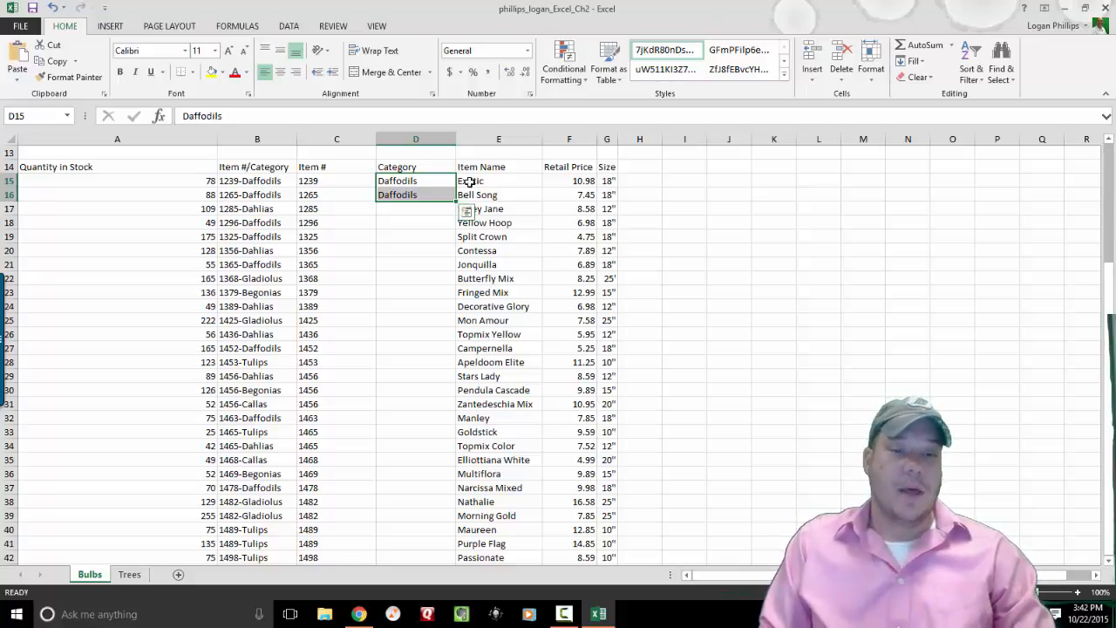
pyautogui.moveTo(443, 333); pyautogui.dragTo(442, 185)
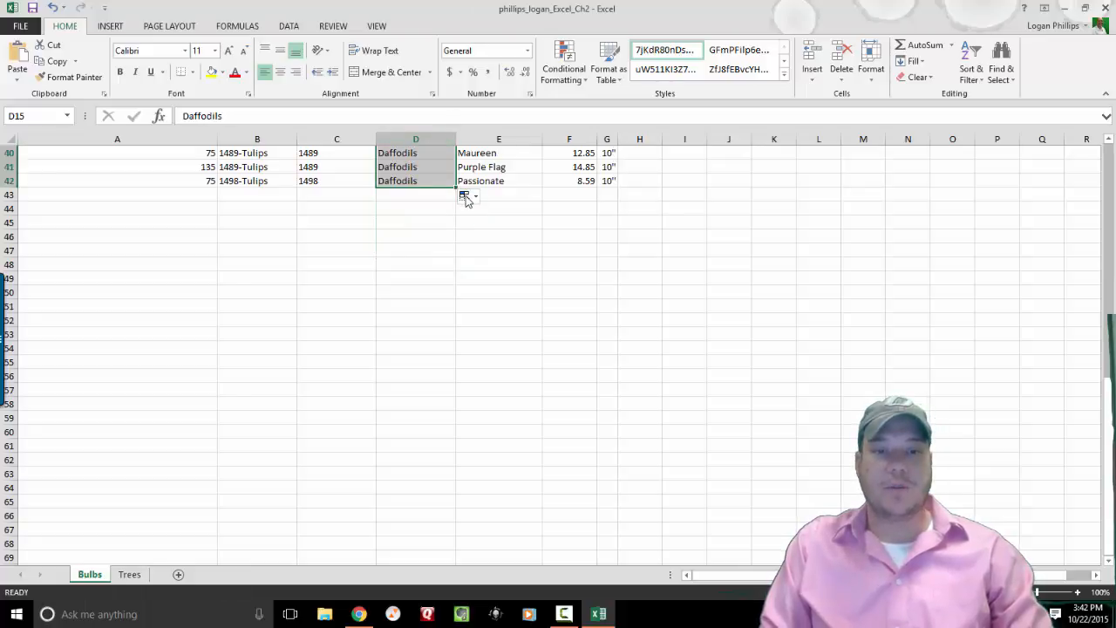
# Switch the copied Daffodils to Flash Fill and verify categories like Tulips and row 26's entry.
pyautogui.click(475, 197)
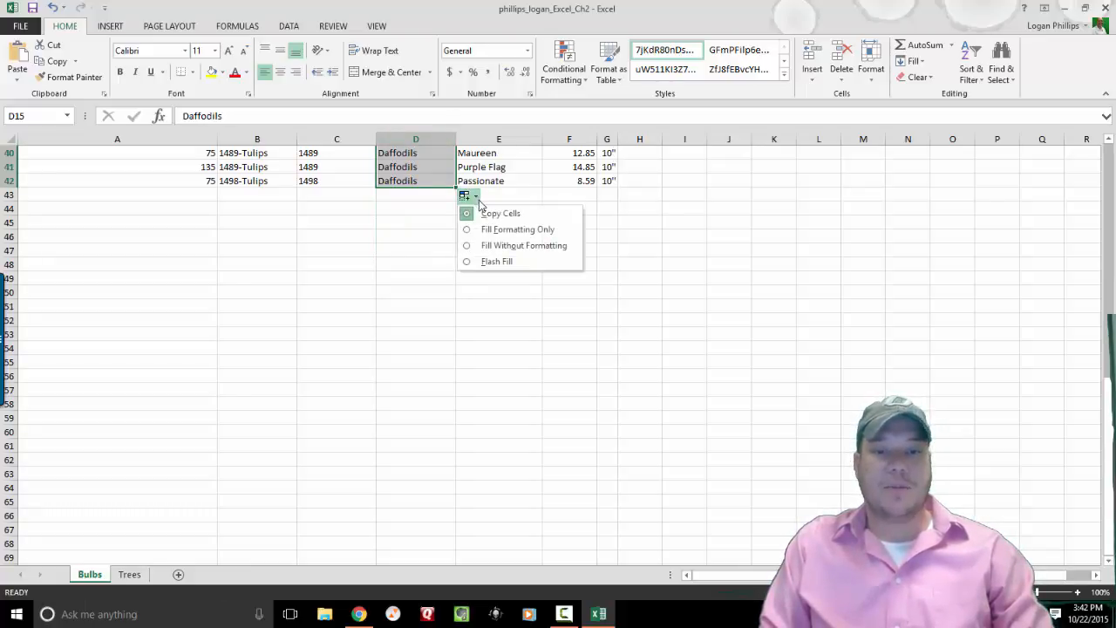
pyautogui.click(503, 261)
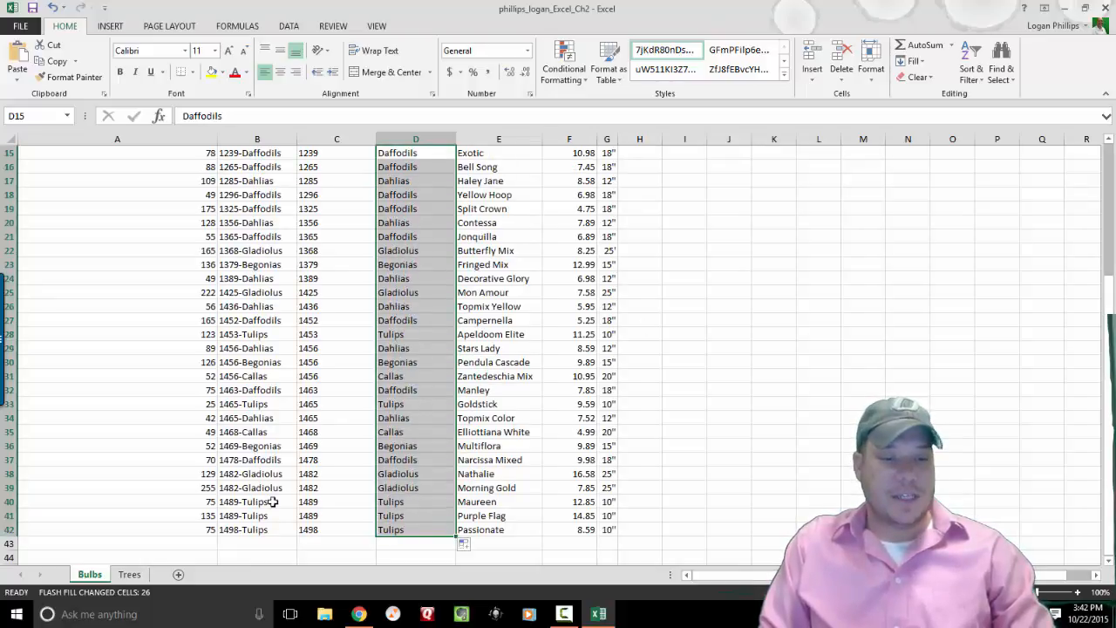
pyautogui.click(329, 530)
pyautogui.click(388, 530)
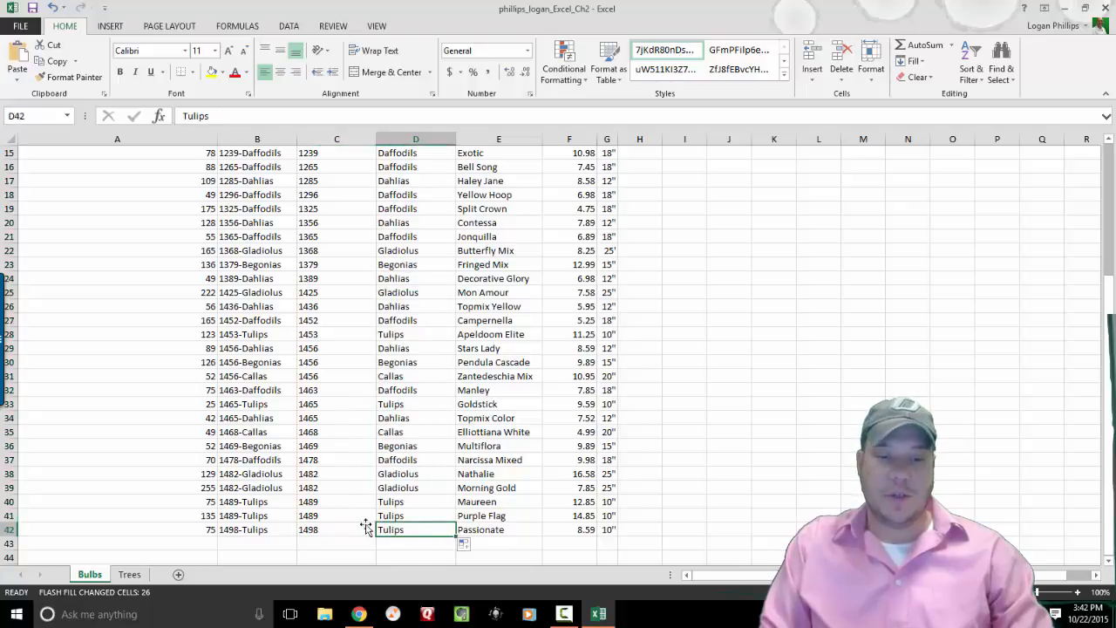
pyautogui.click(250, 306)
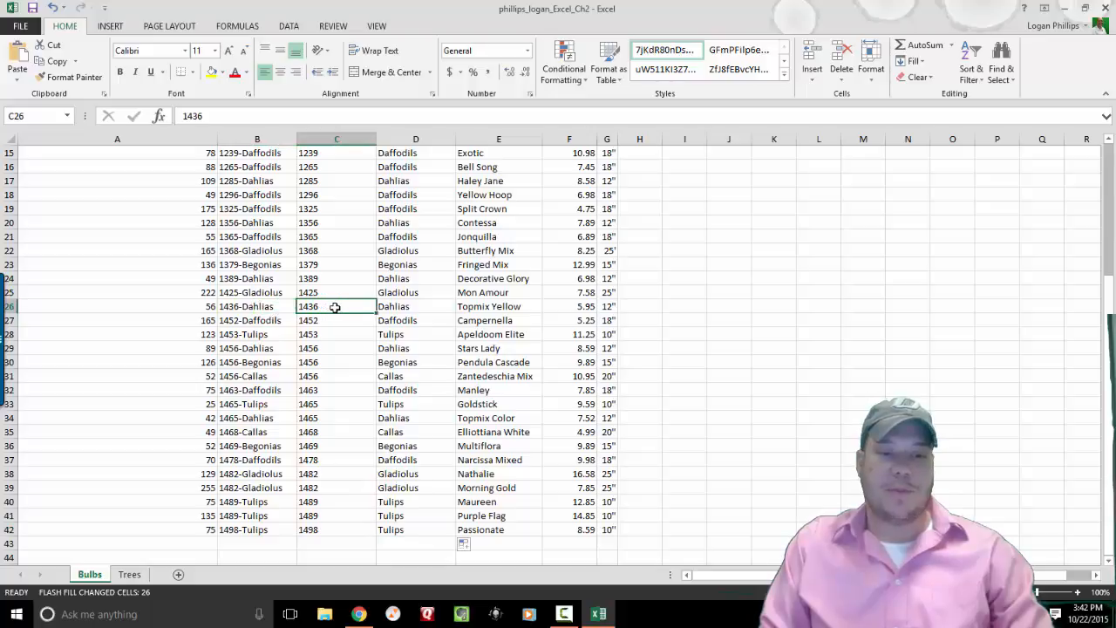
pyautogui.click(391, 304)
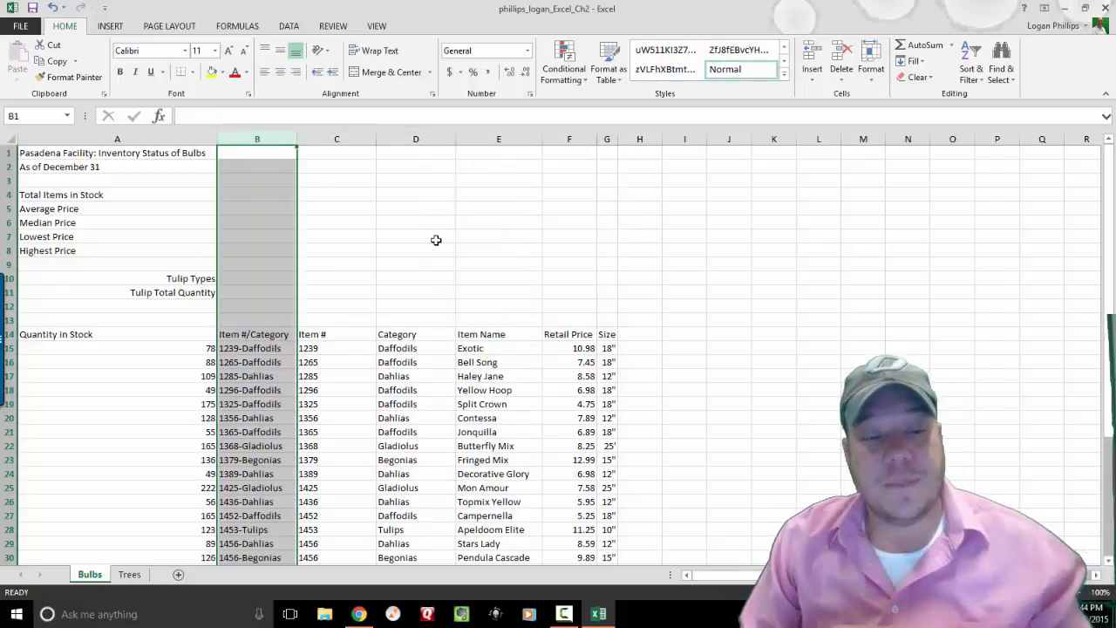
pyautogui.click(337, 139)
pyautogui.click(402, 155)
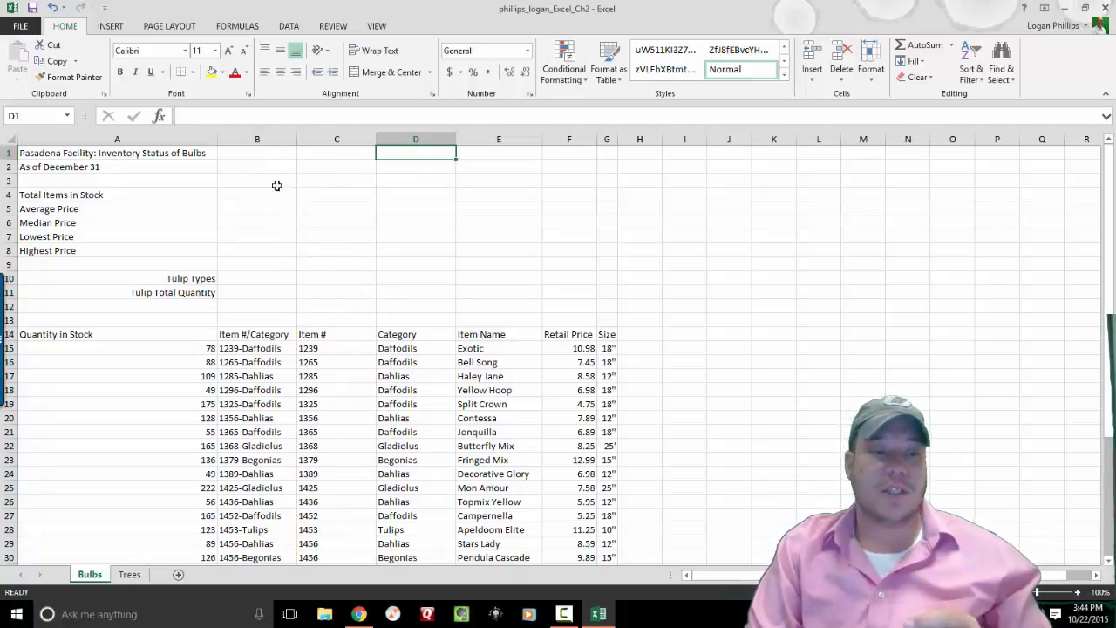
pyautogui.click(303, 139)
pyautogui.click(273, 137)
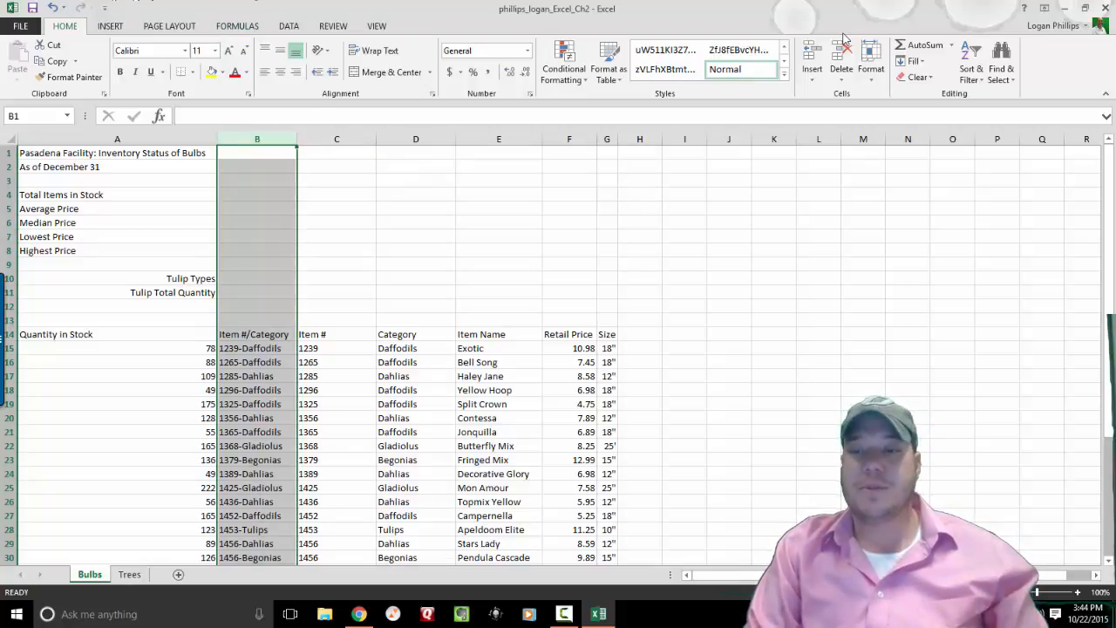
pyautogui.click(843, 80)
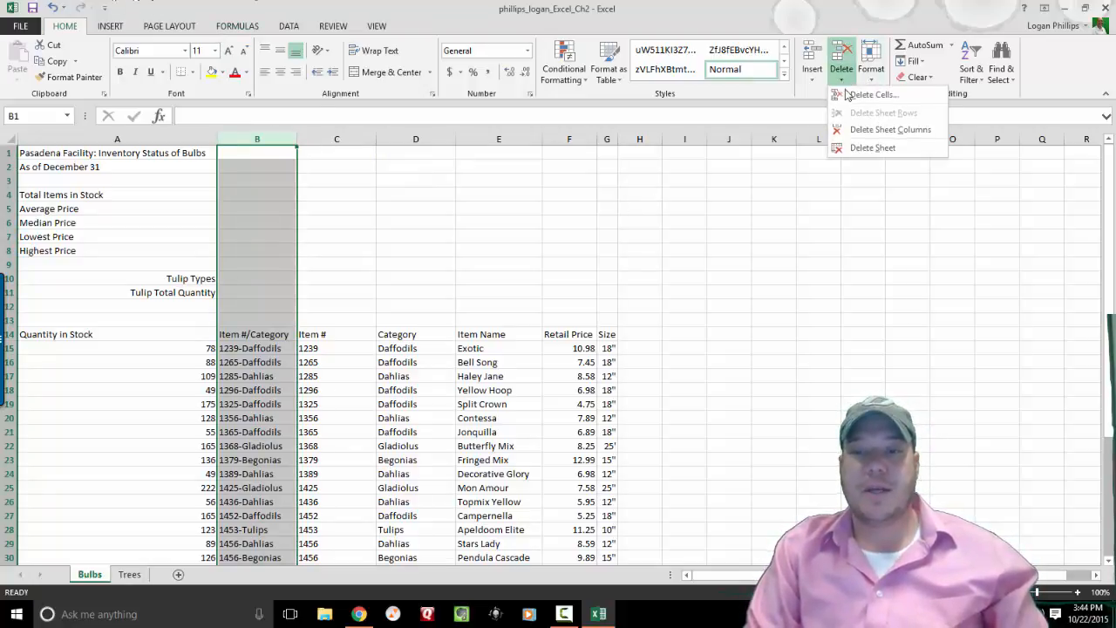
pyautogui.click(870, 130)
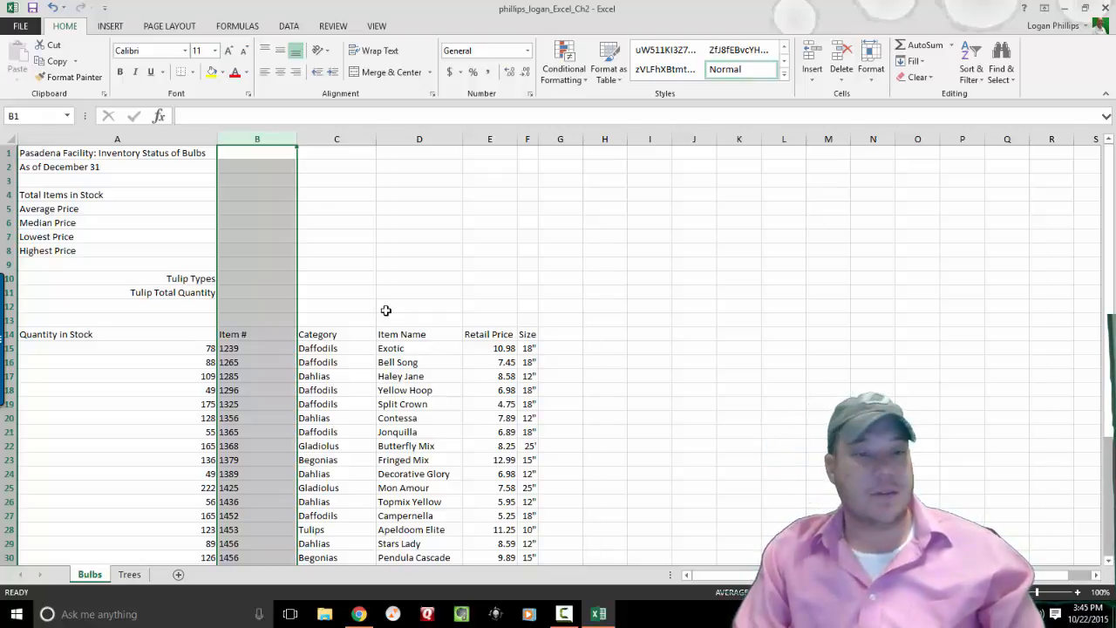
# Cut the Category data from column C and paste it into column G after Size.
pyautogui.click(324, 140)
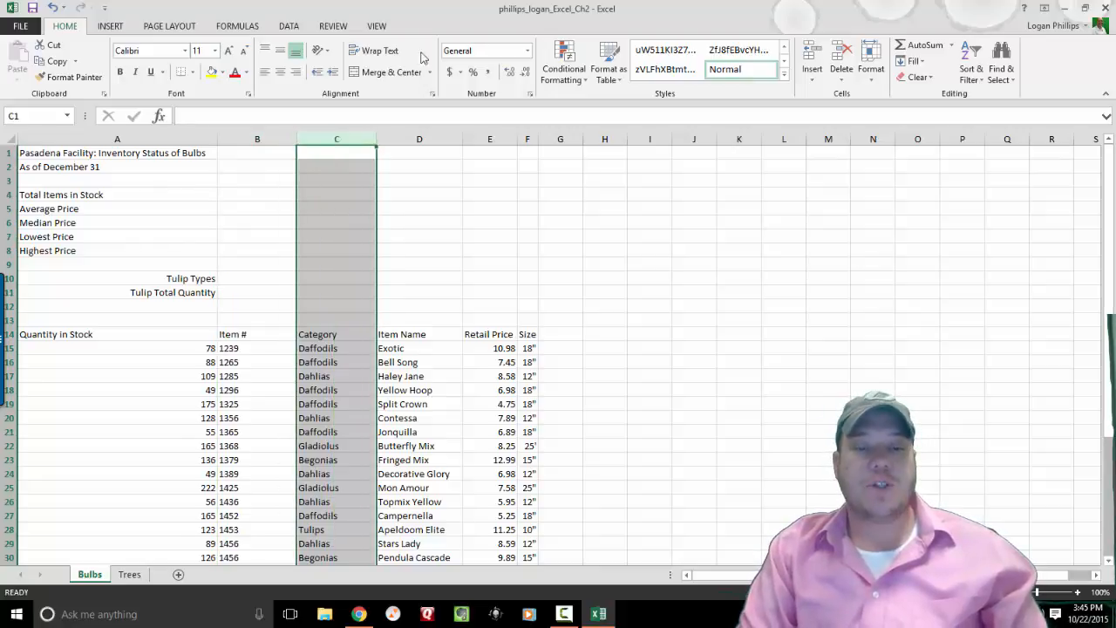
pyautogui.click(573, 140)
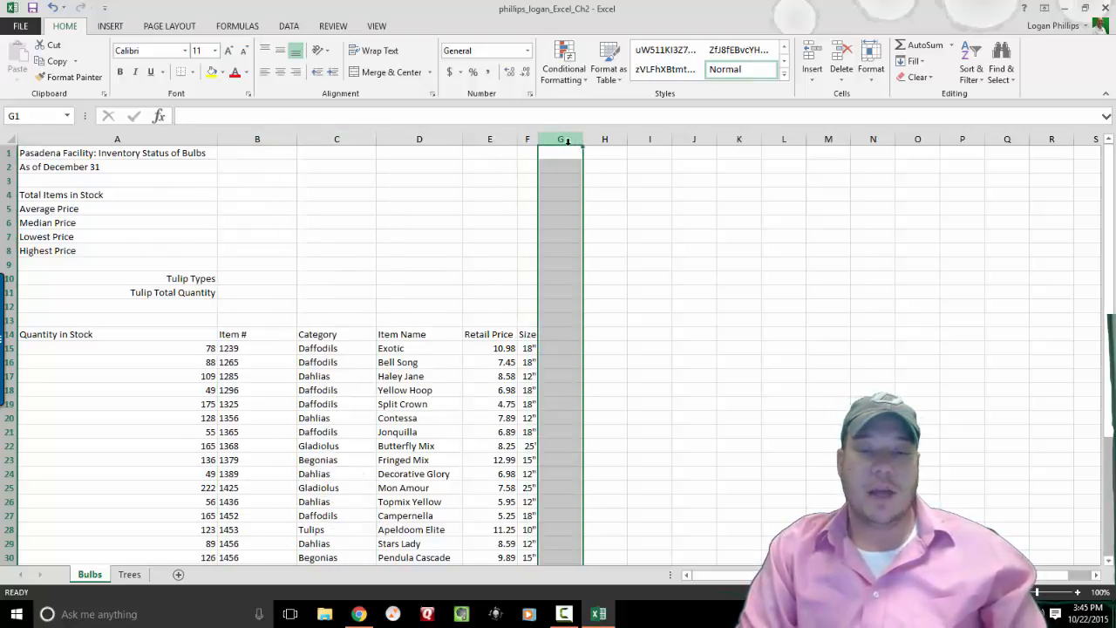
pyautogui.click(319, 139)
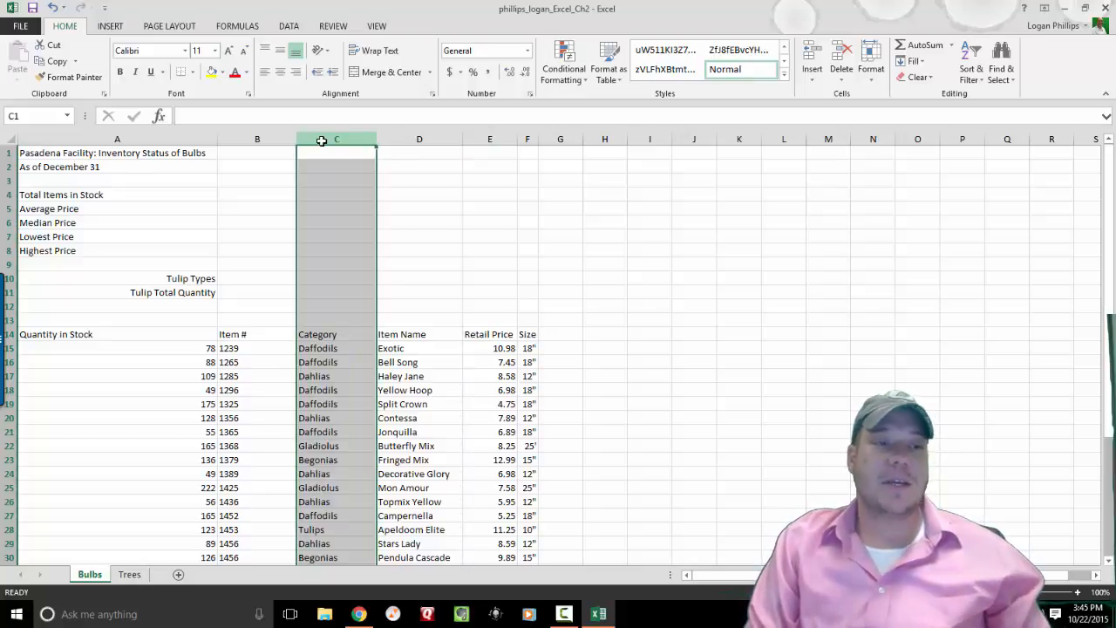
pyautogui.click(53, 49)
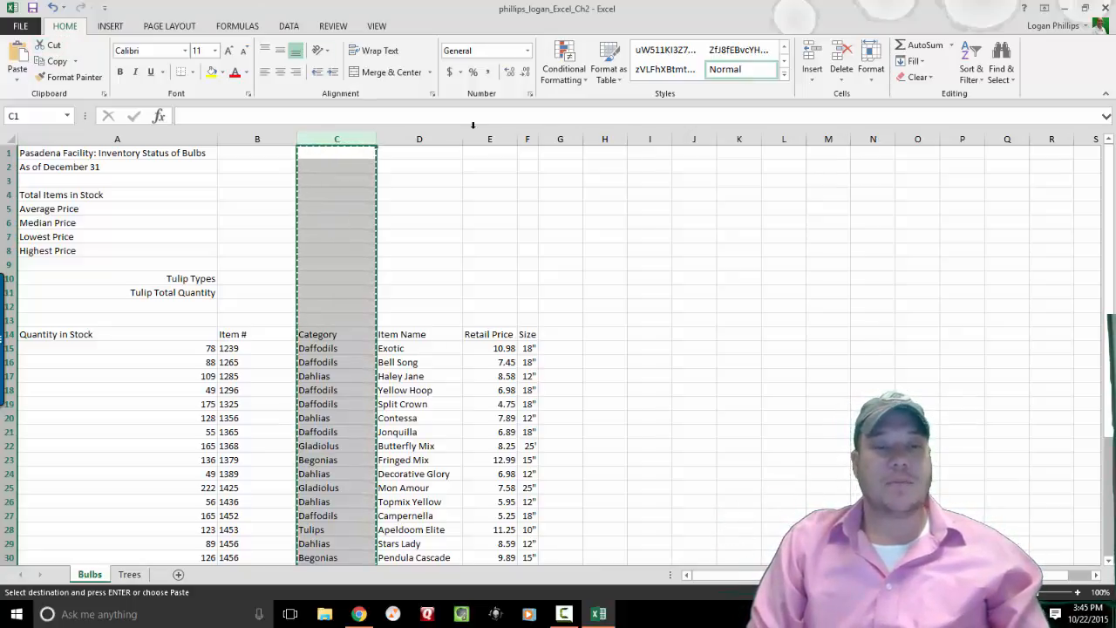
pyautogui.click(558, 140)
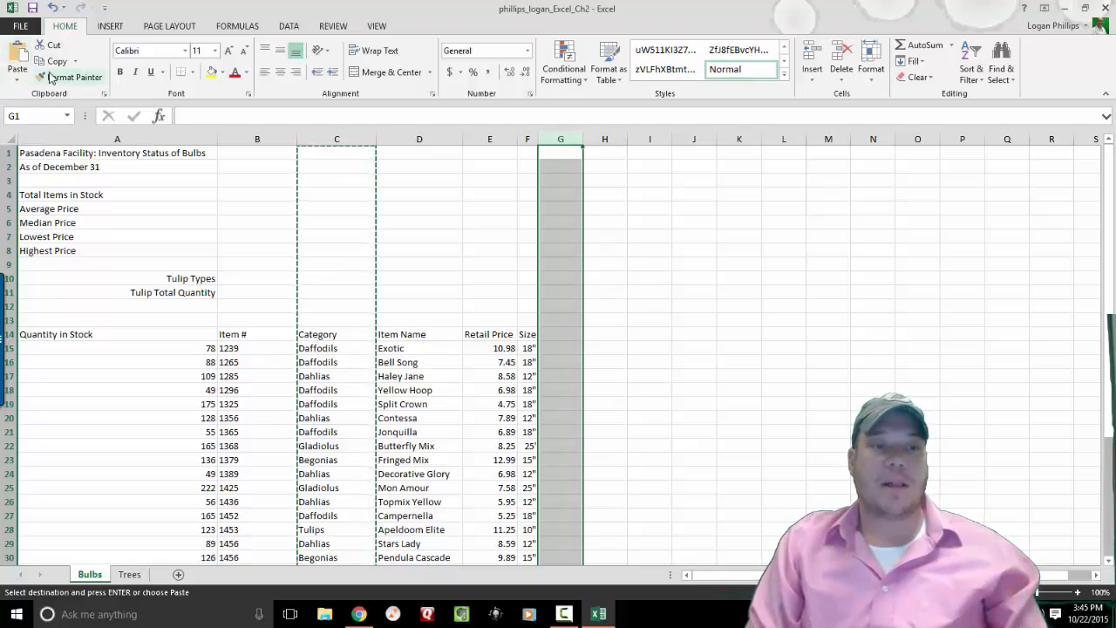
pyautogui.click(17, 54)
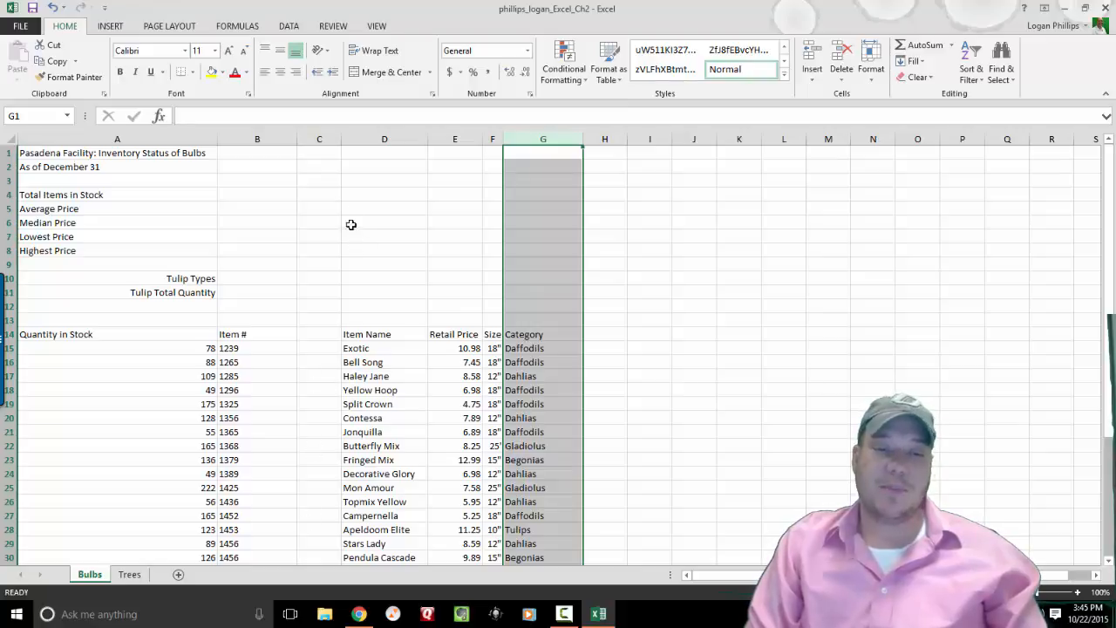
# Delete the empty column C on the Bulbs sheet so Item Name through Category occupy C–F.
pyautogui.click(313, 137)
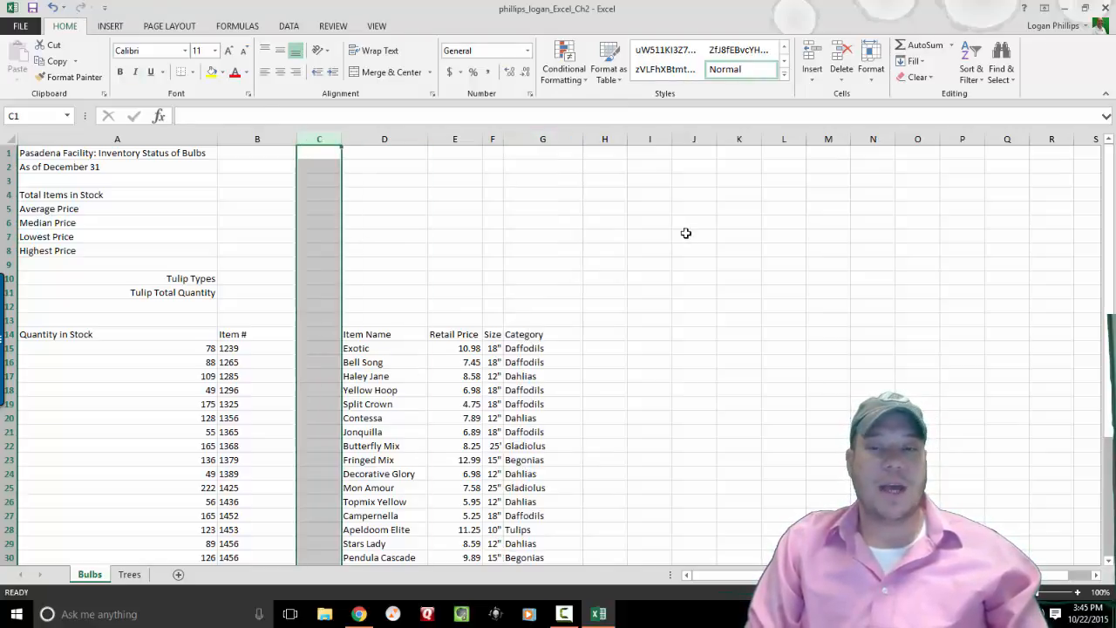
pyautogui.click(848, 79)
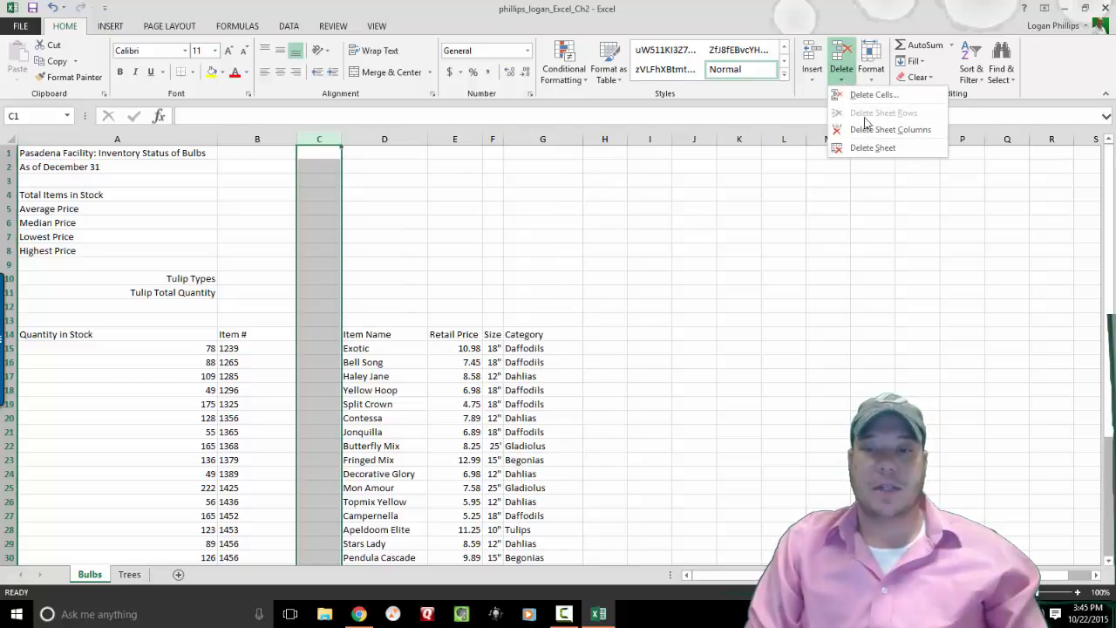
pyautogui.click(871, 130)
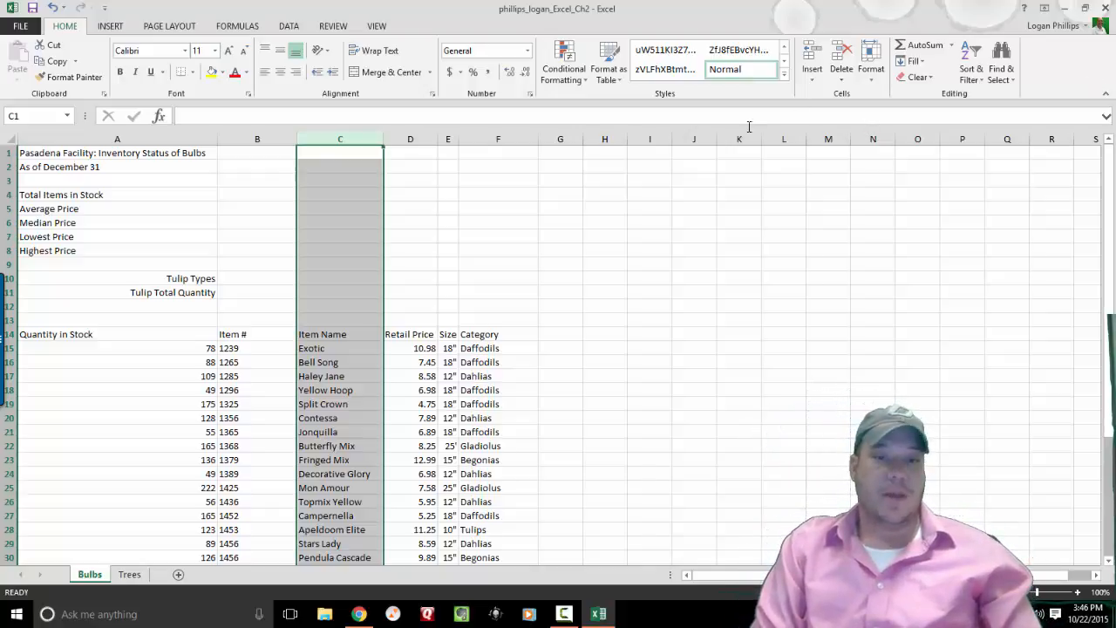
# AutoFit the widths of columns A–F on the Bulbs sheet, then return to cell A1.
pyautogui.click(502, 137)
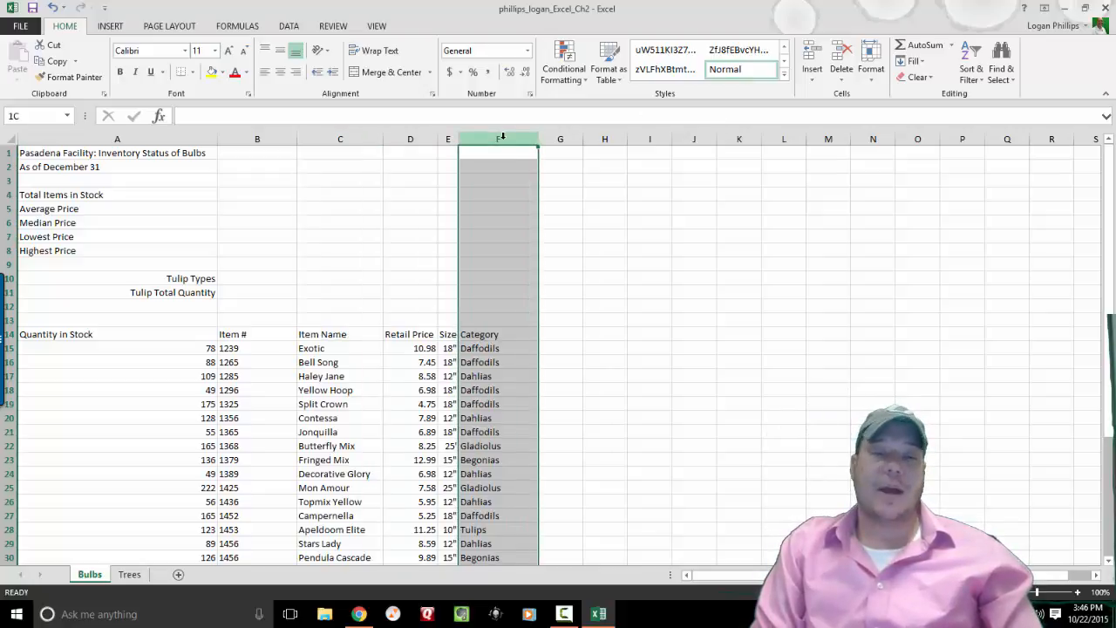
pyautogui.moveTo(502, 137); pyautogui.dragTo(14, 152)
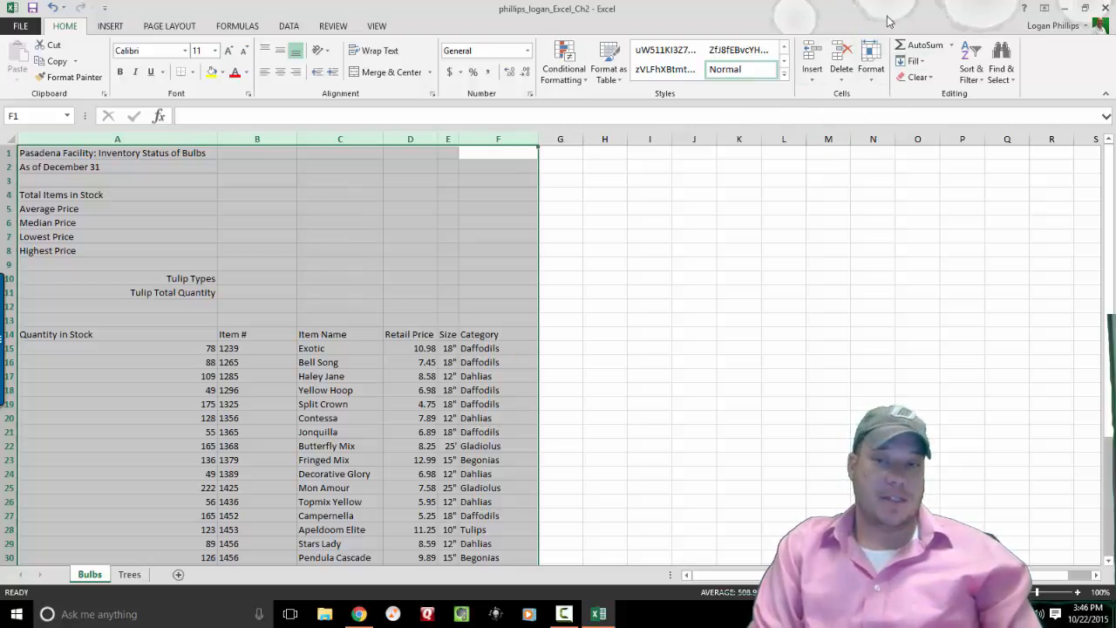
pyautogui.click(874, 69)
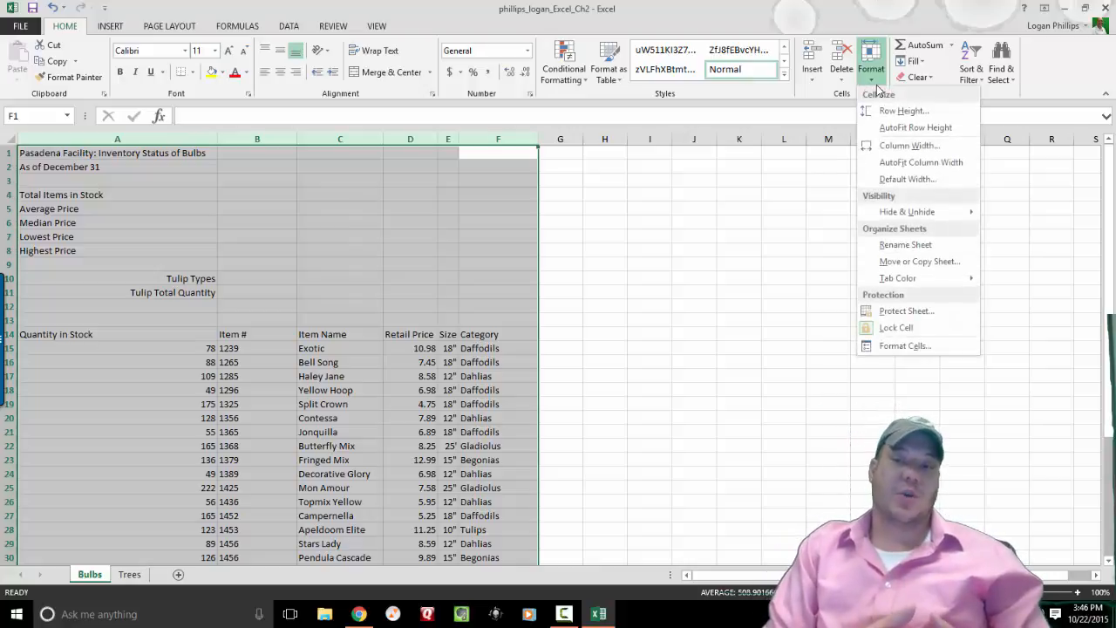
pyautogui.click(920, 163)
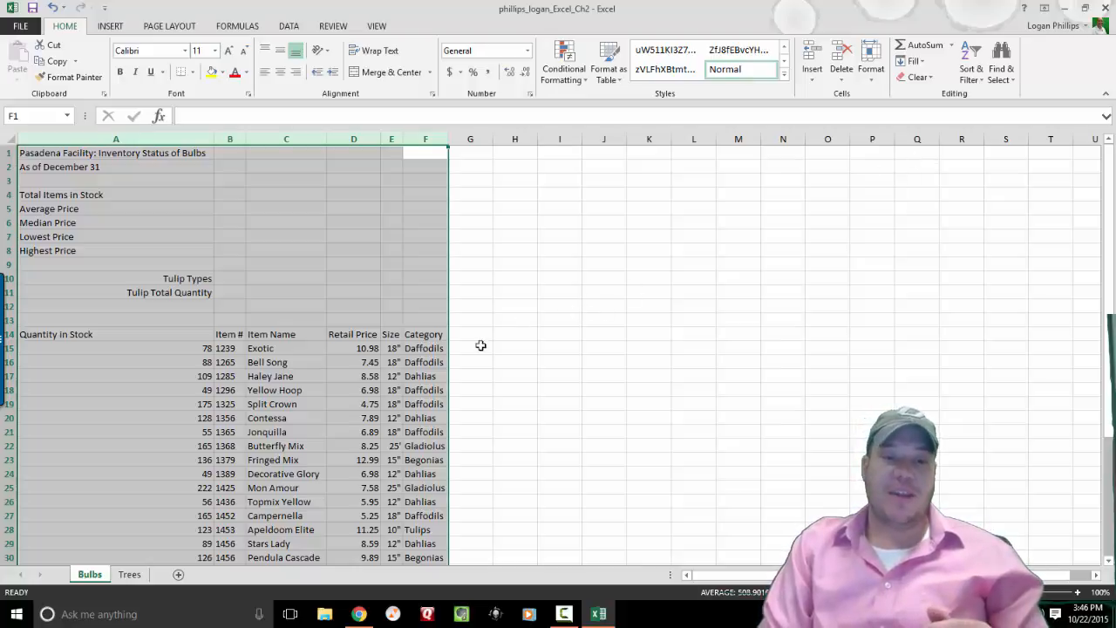
pyautogui.click(433, 332)
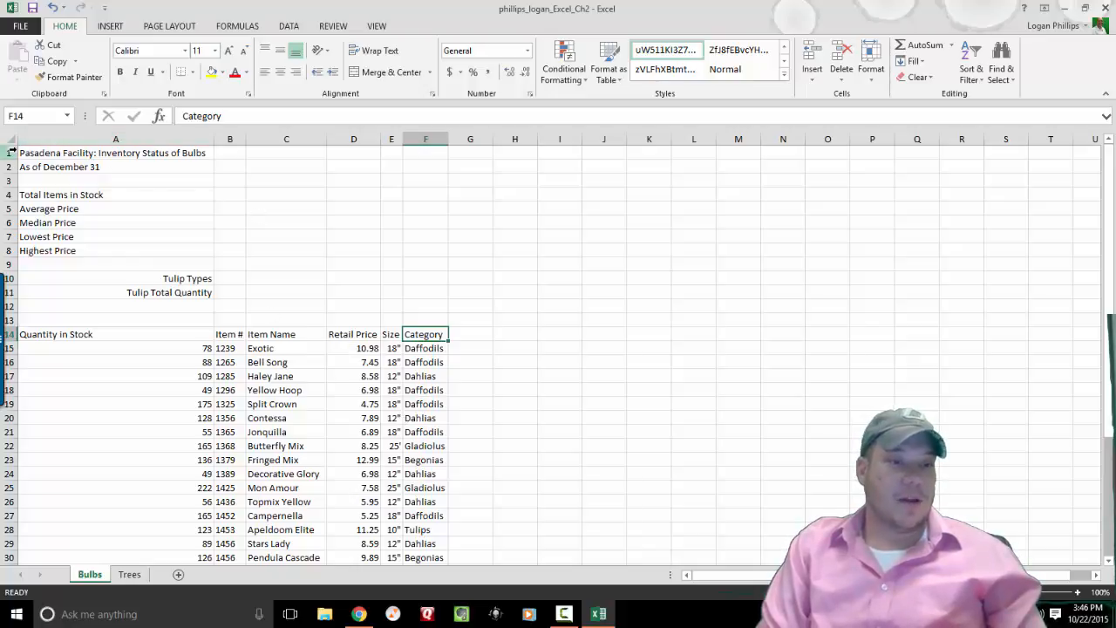
pyautogui.click(98, 155)
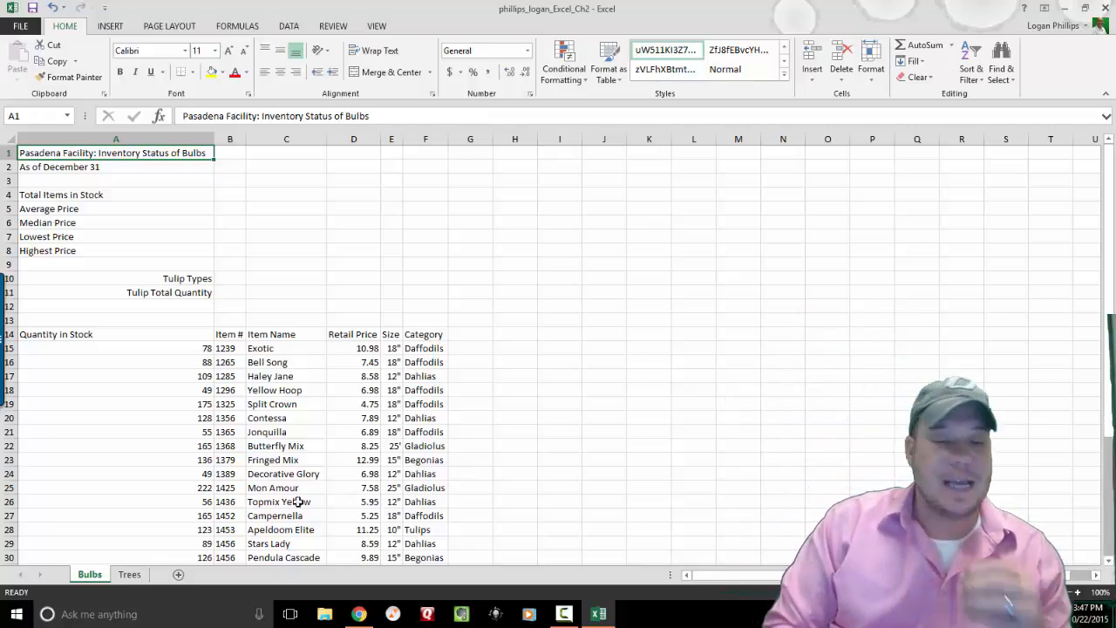
# On the Trees sheet, insert two empty columns before the Item Name column.
pyautogui.click(127, 579)
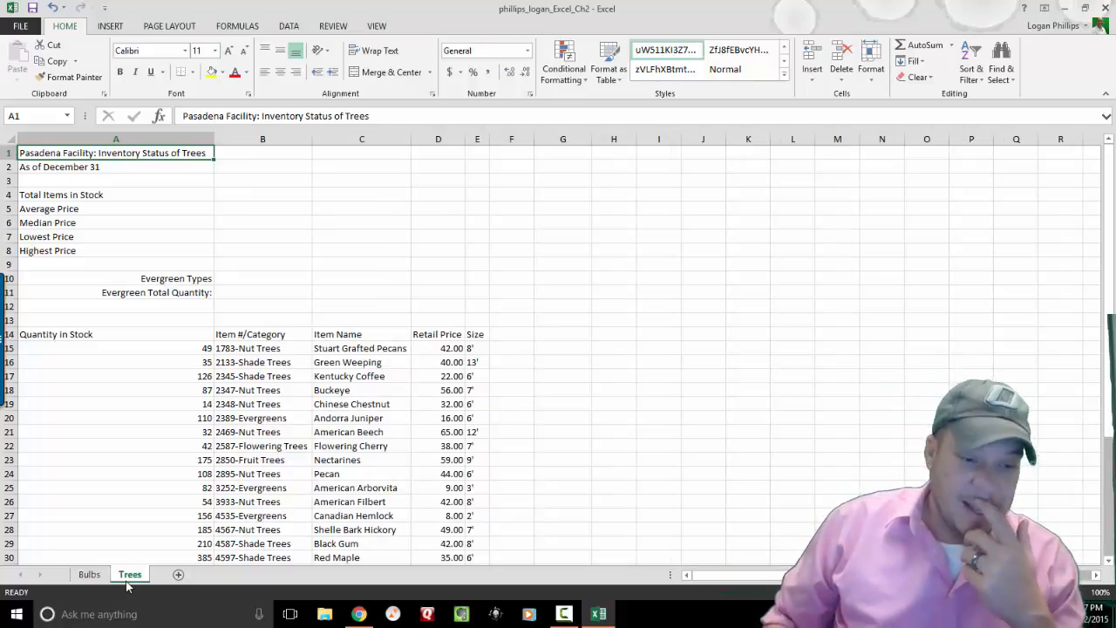
pyautogui.click(362, 139)
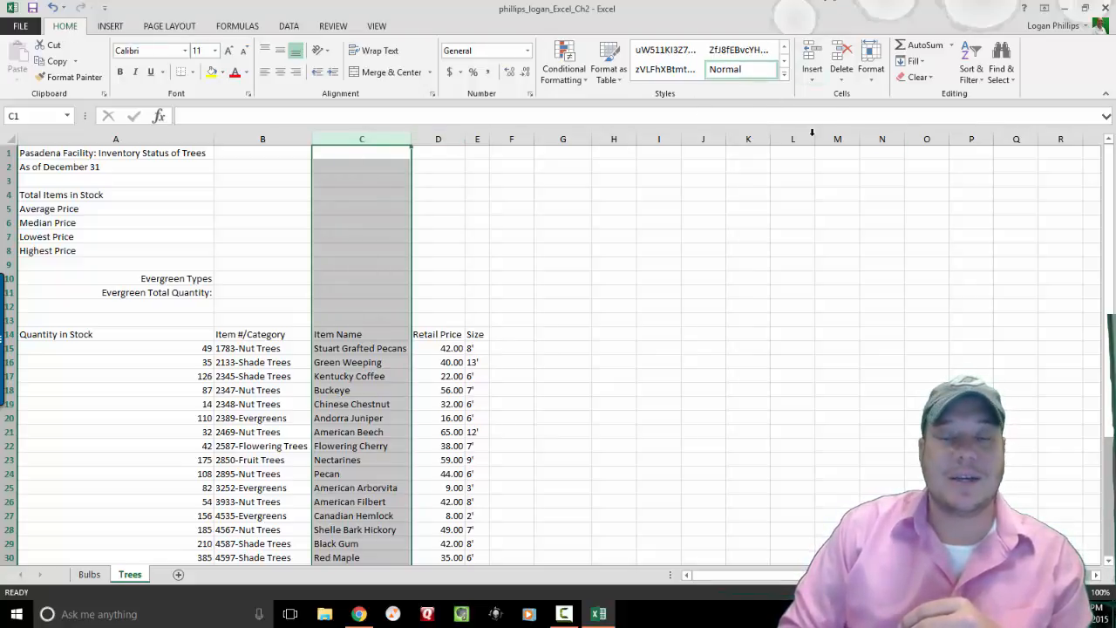
pyautogui.click(812, 79)
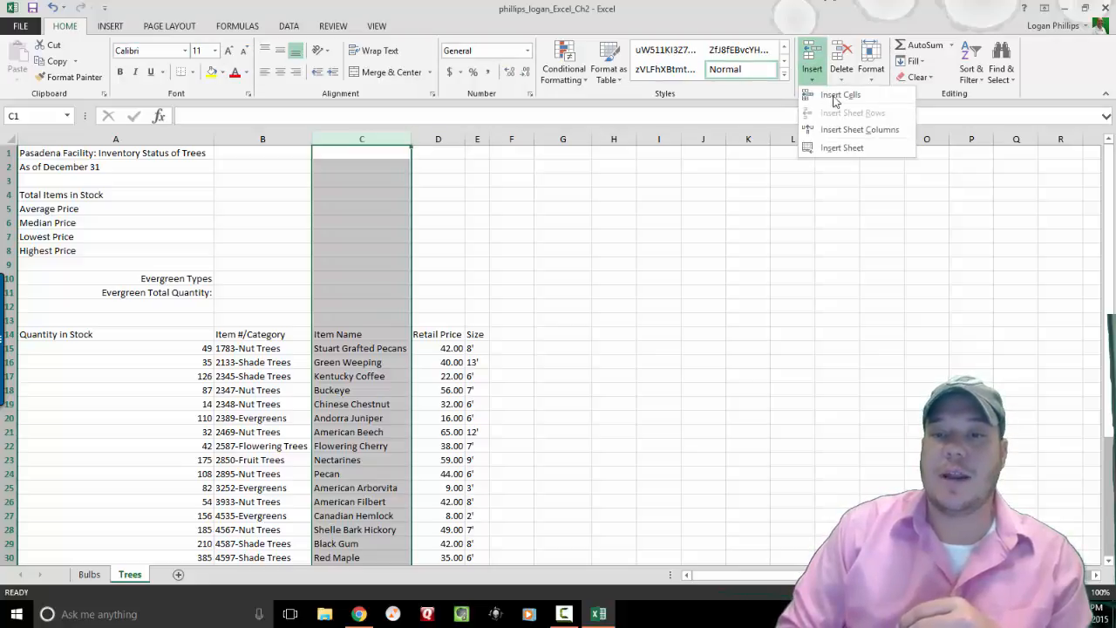
pyautogui.click(844, 133)
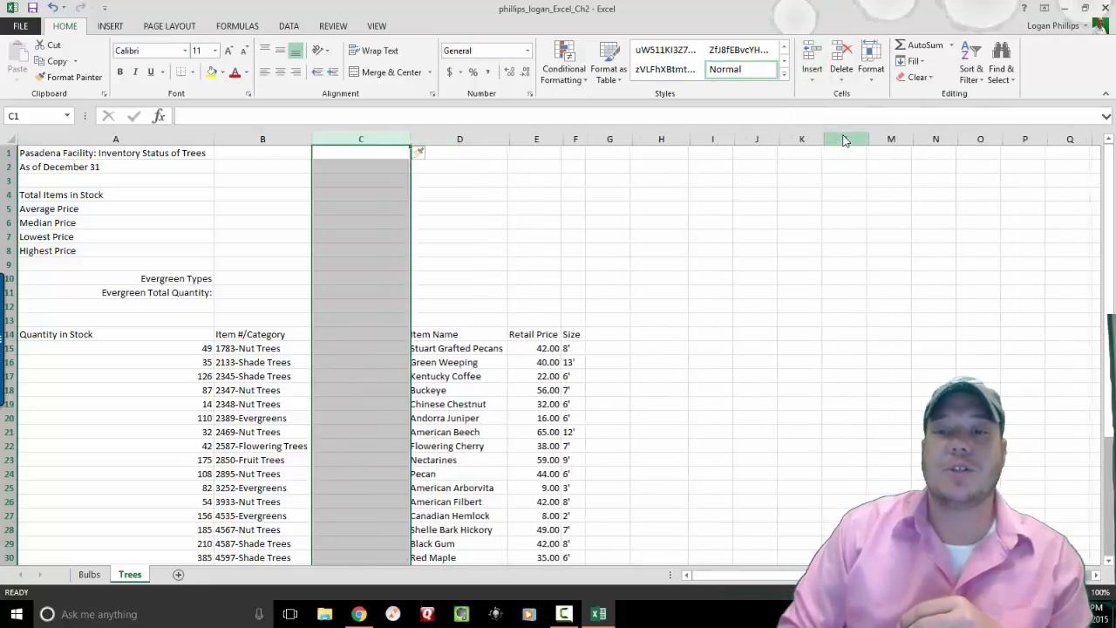
pyautogui.click(813, 77)
pyautogui.click(837, 131)
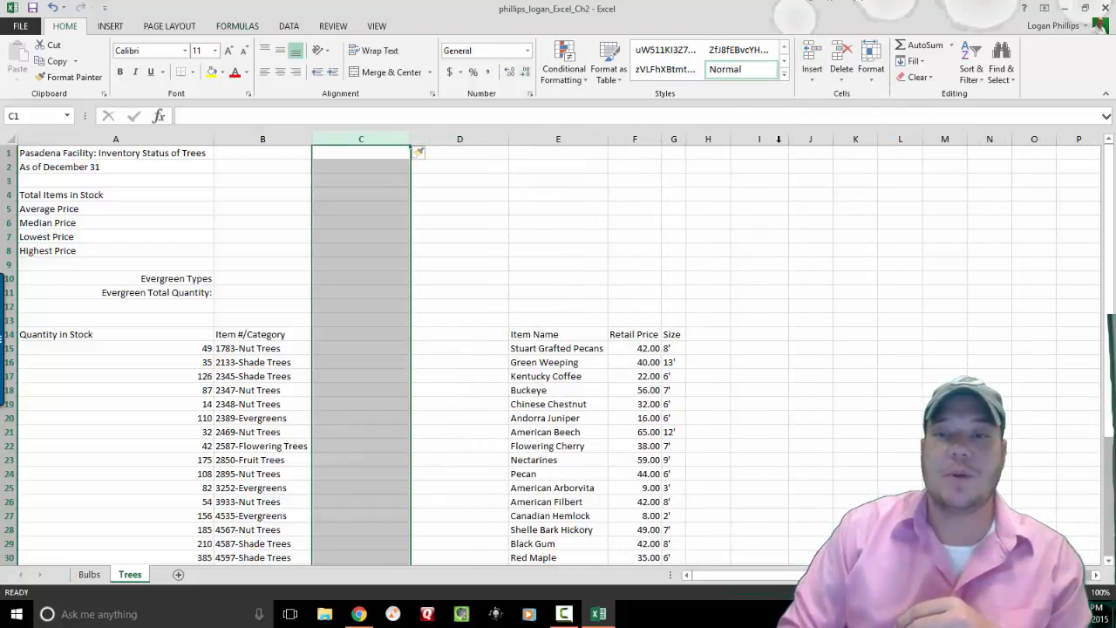
# Check the new empty columns C and D and move to cell C15.
pyautogui.click(812, 77)
pyautogui.click(851, 133)
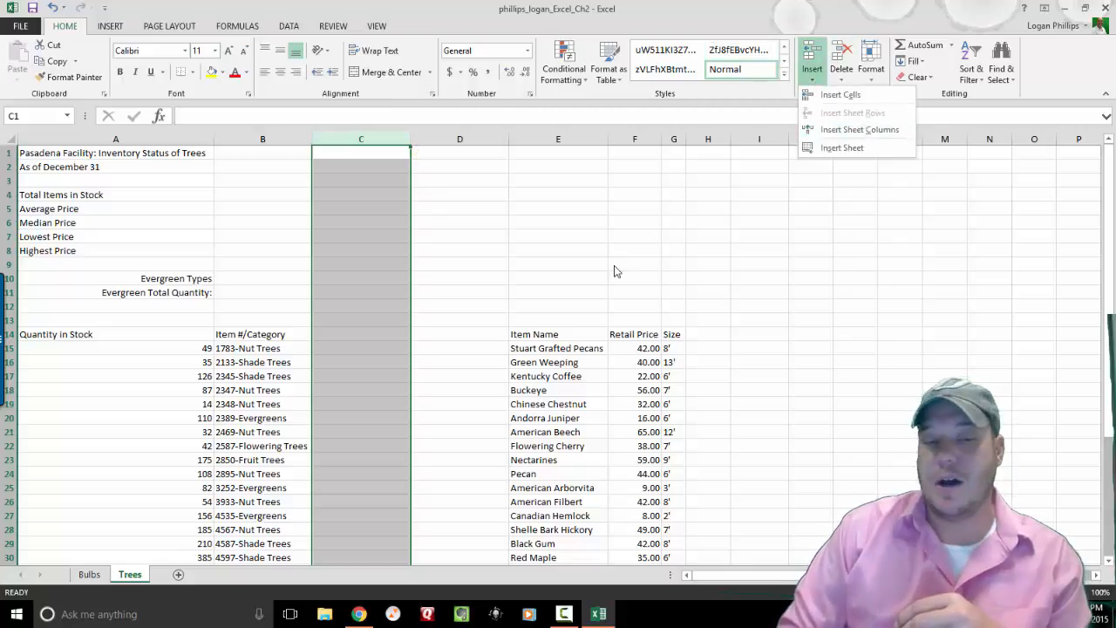
pyautogui.click(361, 208)
pyautogui.click(363, 139)
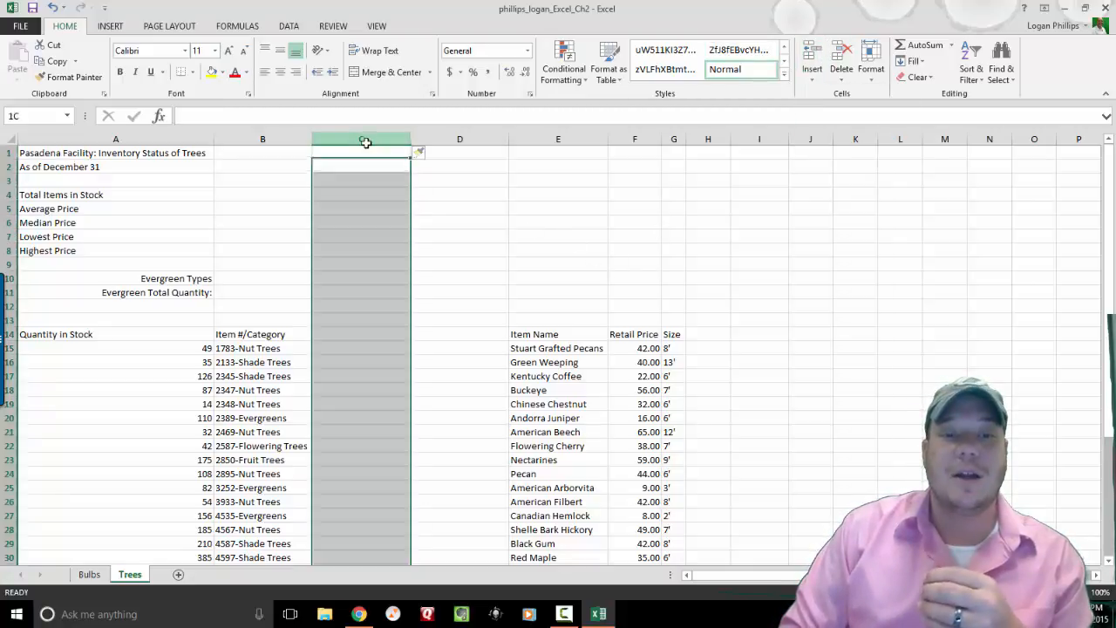
pyautogui.click(454, 140)
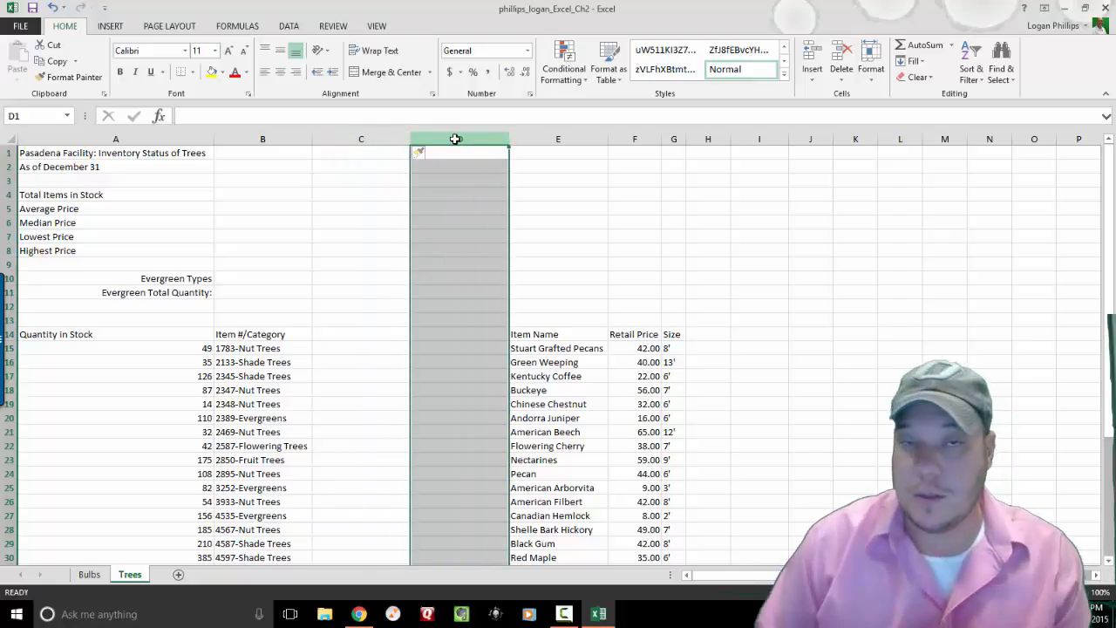
pyautogui.click(339, 347)
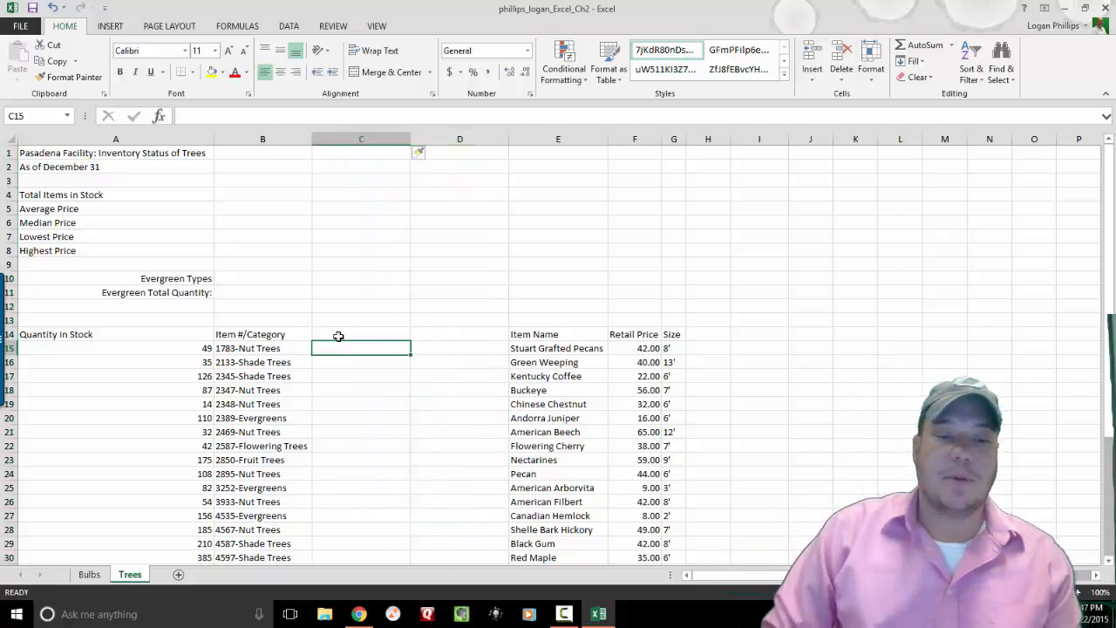
# Add the headers 'Item' in C14 and 'Category' in D14.
pyautogui.click(338, 336)
pyautogui.write('Item #')
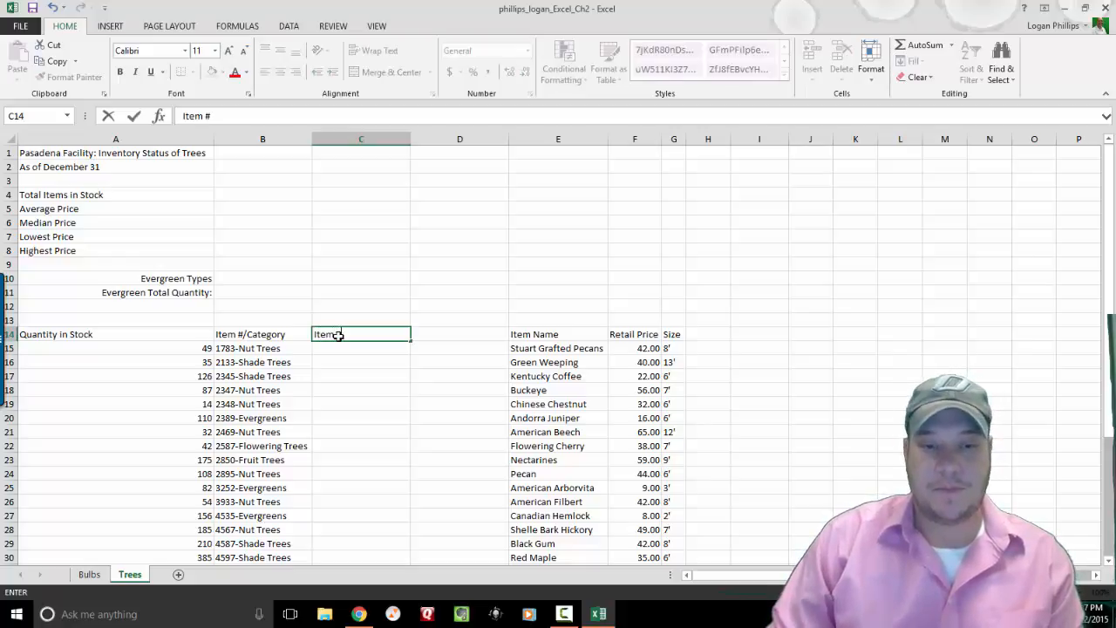
pyautogui.press('Tab')
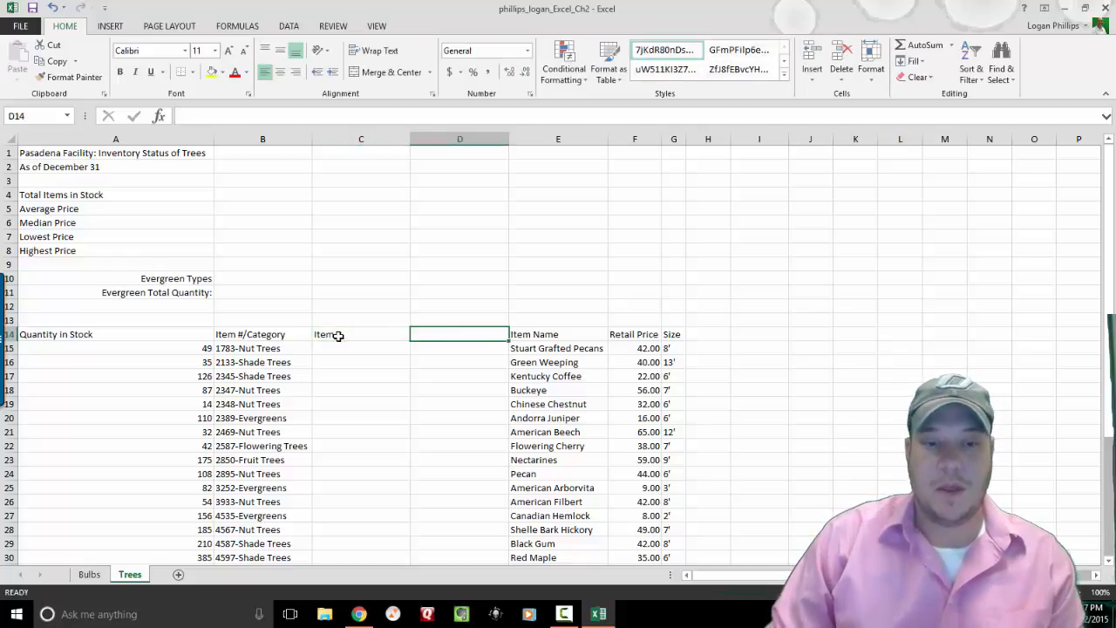
pyautogui.write('Category')
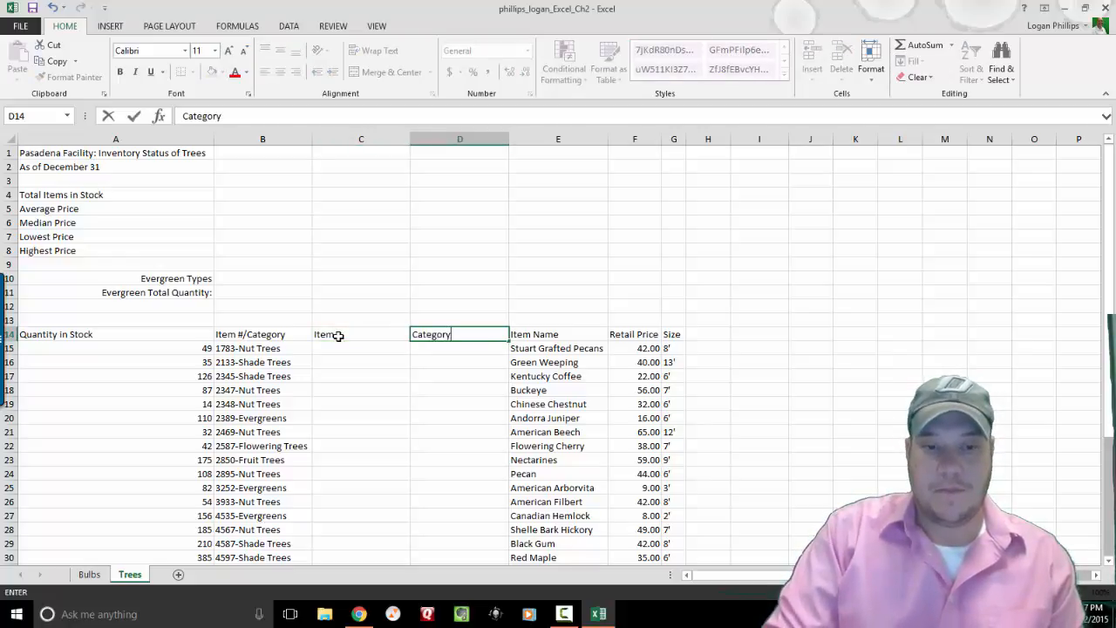
pyautogui.press('Return')
# Enter item number 1783 and category Nut Trees in row 15.
pyautogui.press('Left')
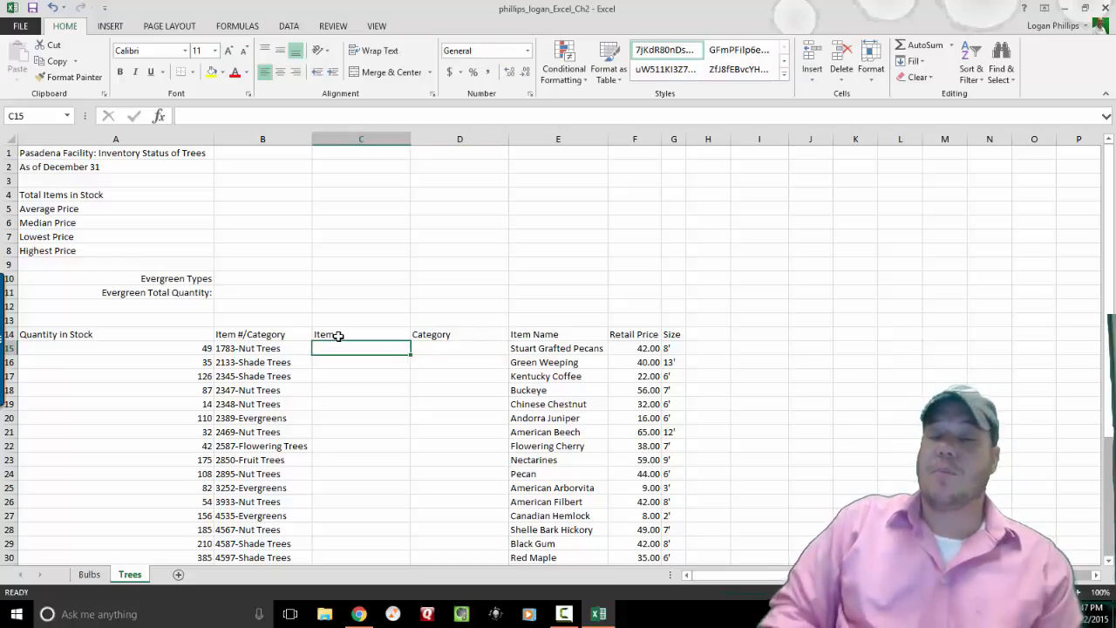
pyautogui.write('07')
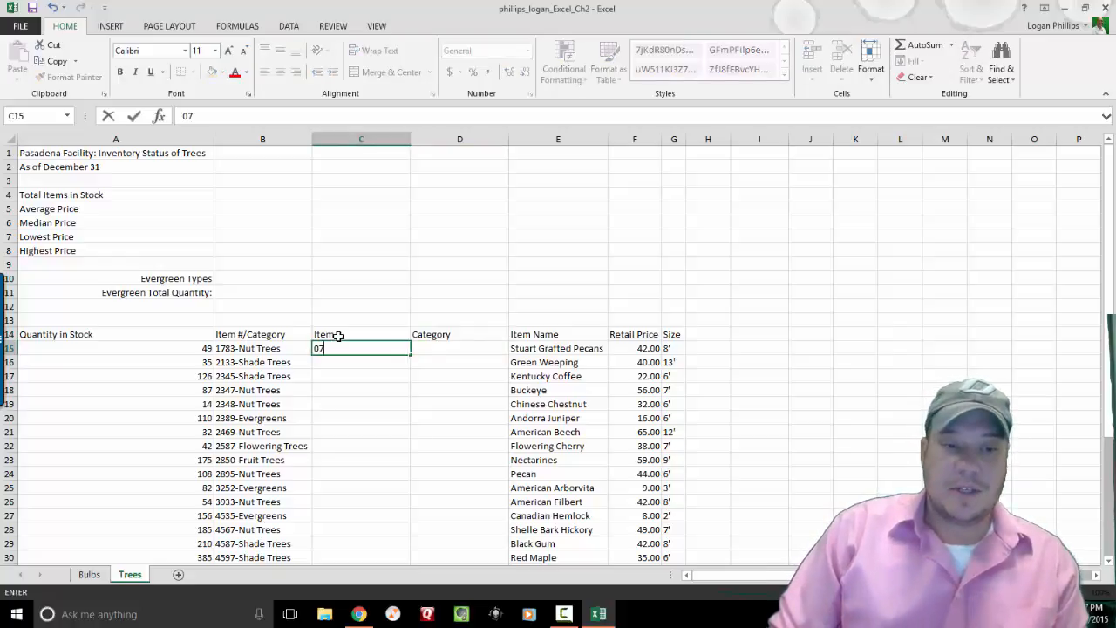
pyautogui.press('BackSpace')
pyautogui.press('BackSpace')
pyautogui.write('1783')
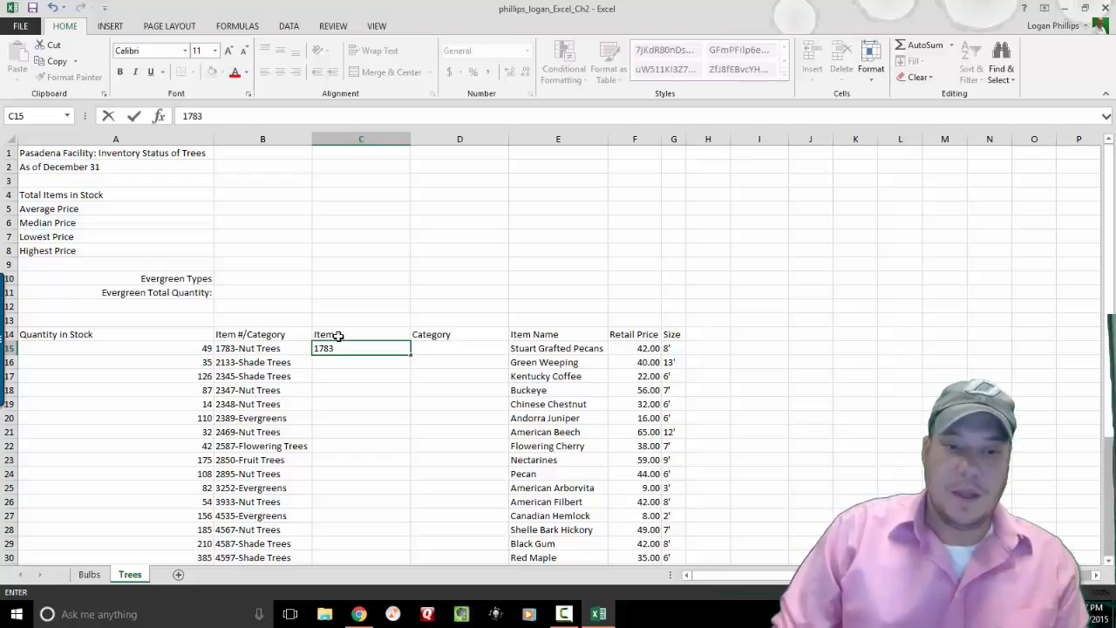
pyautogui.press('Tab')
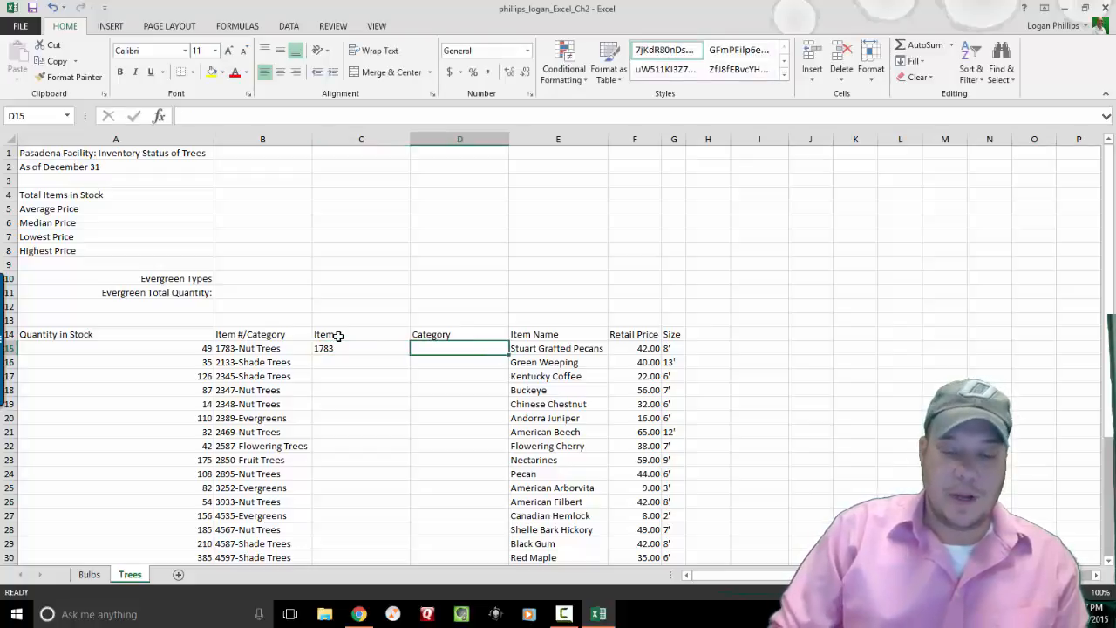
pyautogui.write('Nut Trees')
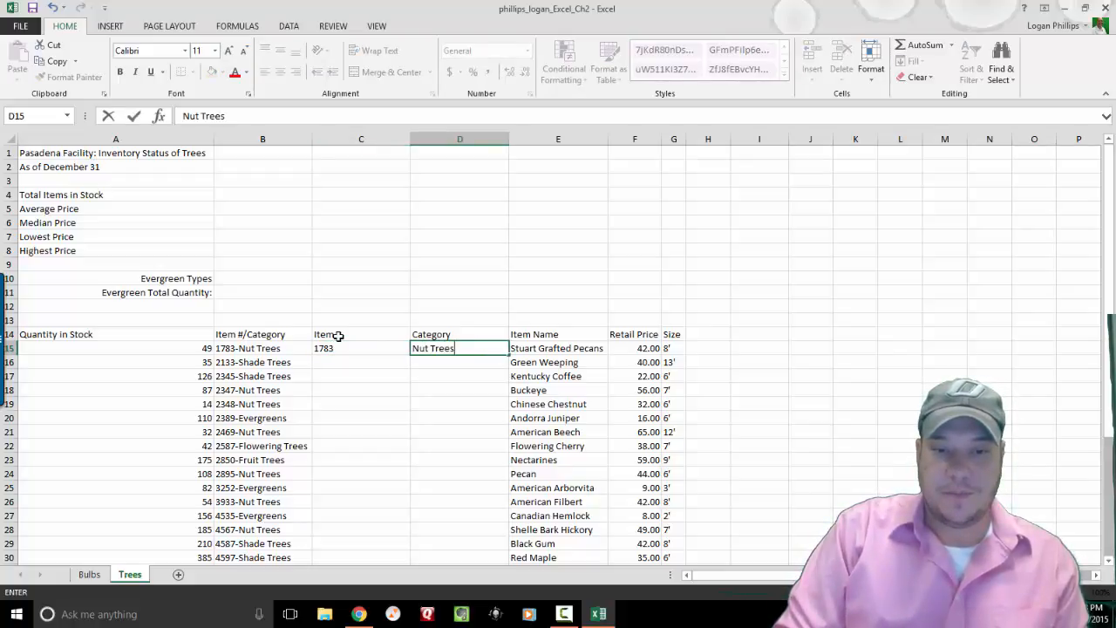
pyautogui.press('Return')
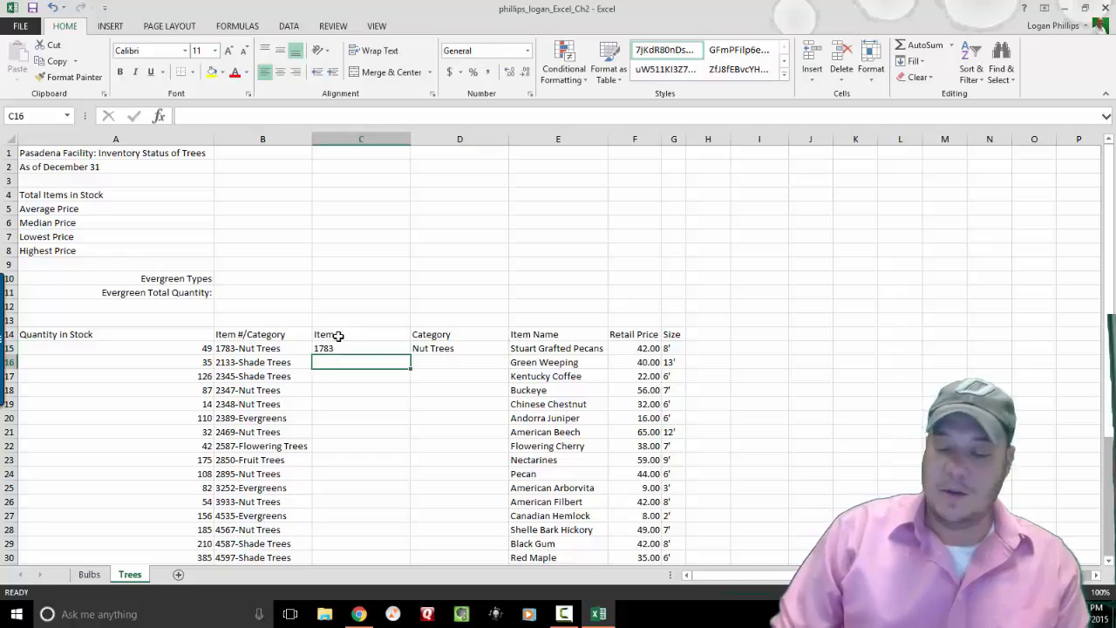
# Enter 2133 and Shade Trees in row 16, then select C15:C16.
pyautogui.write('2133')
pyautogui.press('Tab')
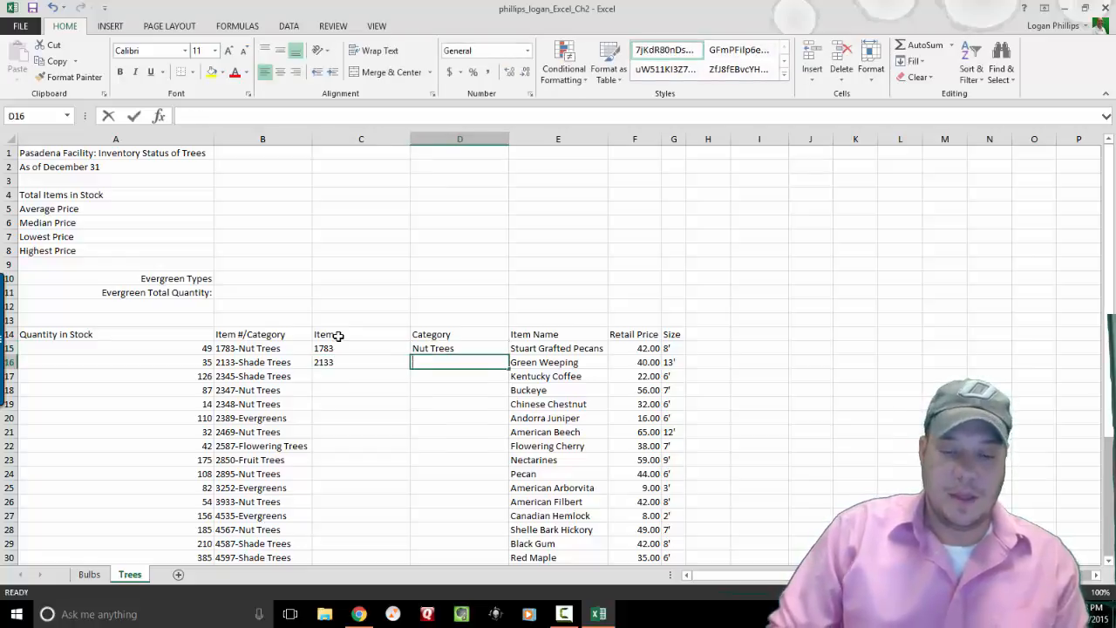
pyautogui.write('Shade tree')
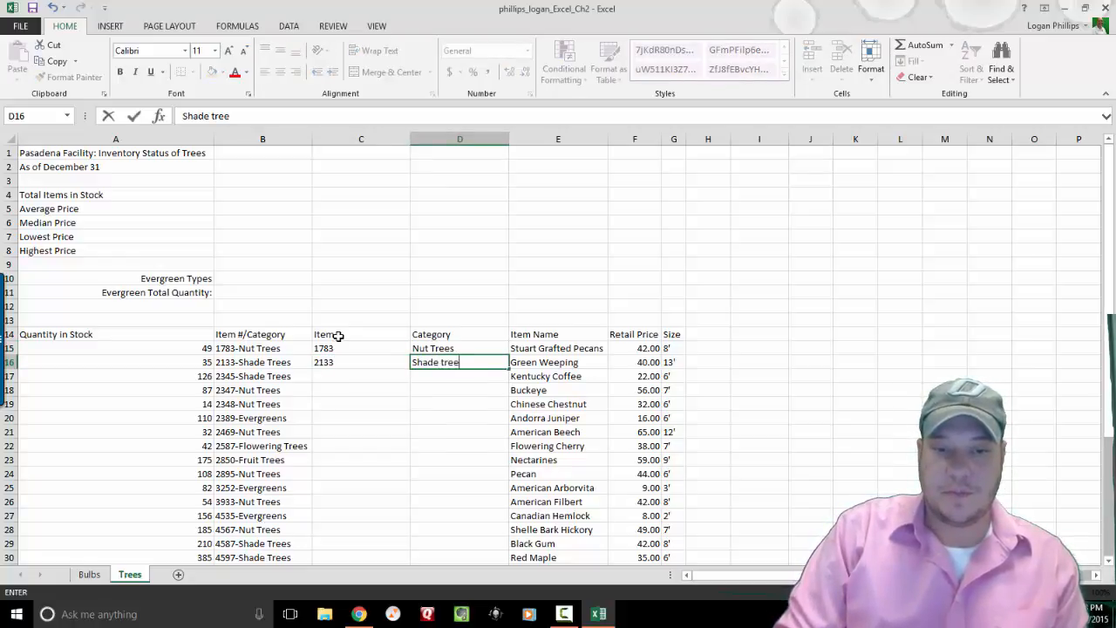
pyautogui.press('BackSpace')
pyautogui.press('BackSpace')
pyautogui.press('BackSpace')
pyautogui.press('BackSpace')
pyautogui.write('Tree')
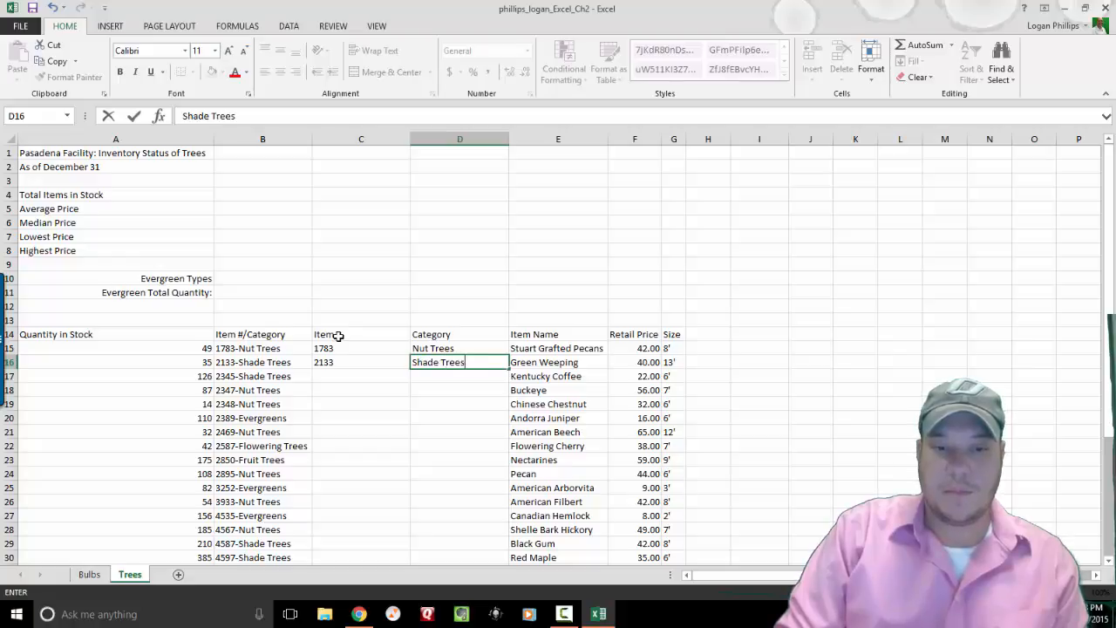
pyautogui.write('s')
pyautogui.press('Return')
pyautogui.press('Up')
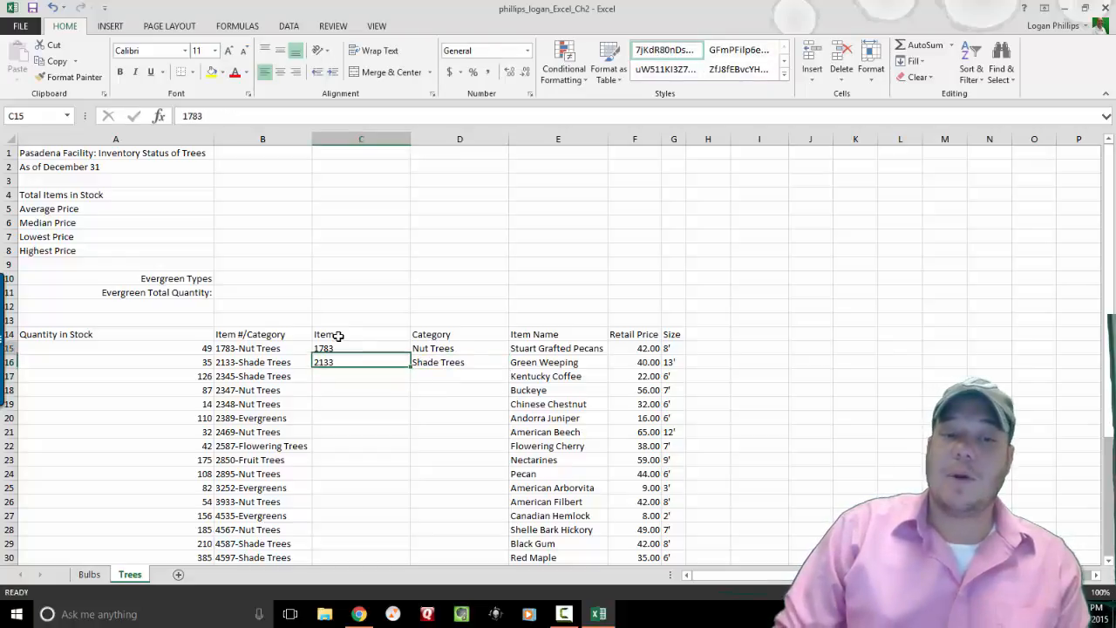
pyautogui.press('Up')
pyautogui.press('Up')
pyautogui.press('Down')
pyautogui.hotkey('shift', 'Down')
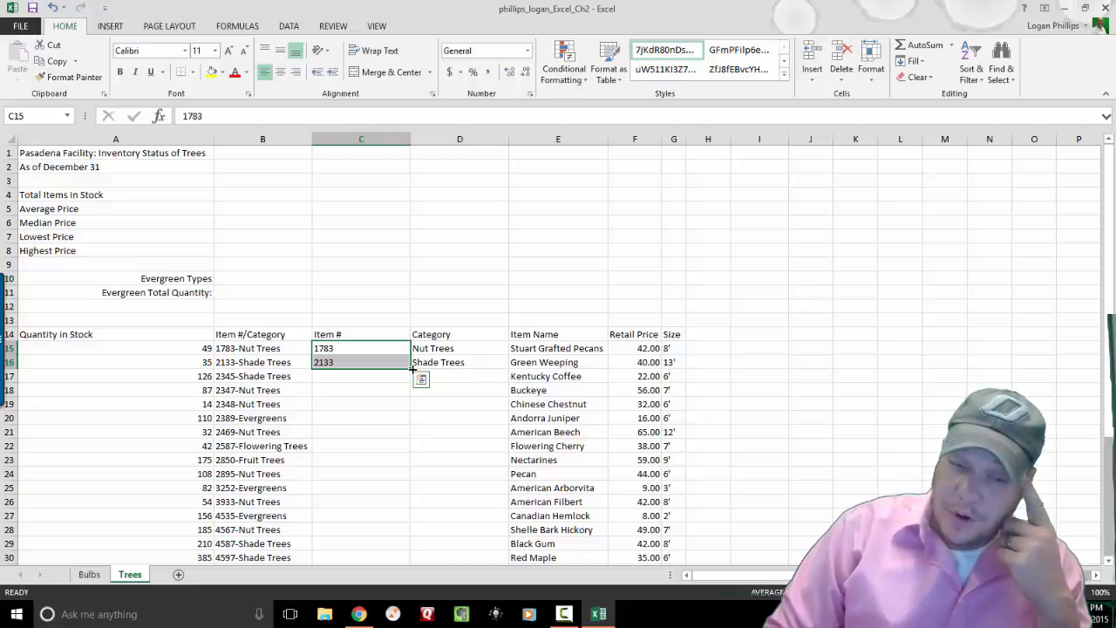
# Fill C15:C16 down to row 42 with Flash Fill, producing item numbers 1783 through 9952.
pyautogui.moveTo(413, 368); pyautogui.dragTo(381, 548)
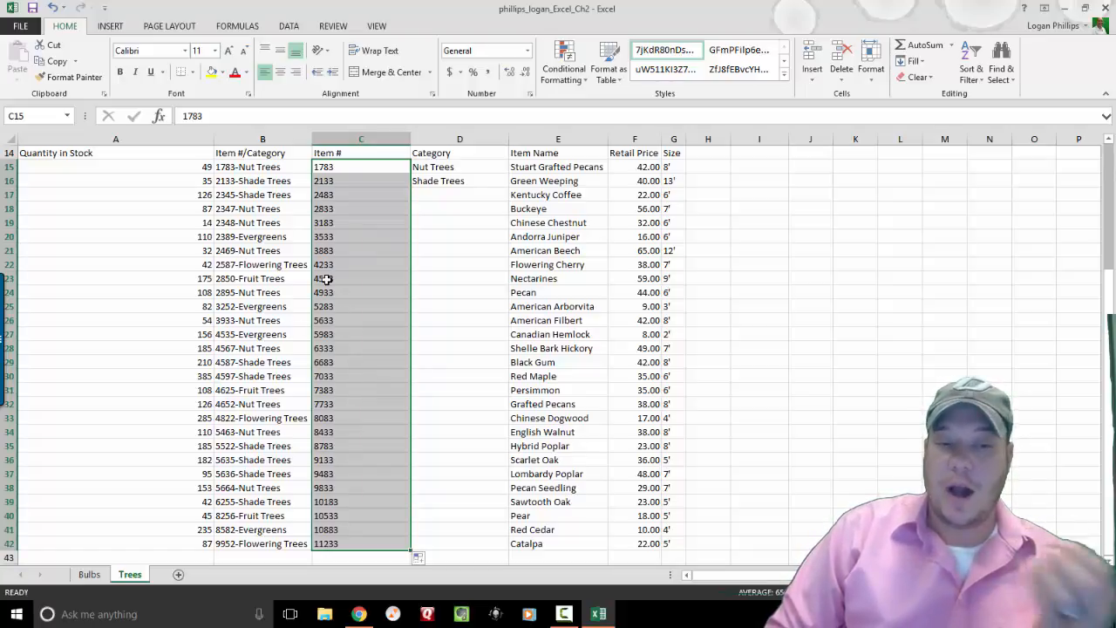
pyautogui.click(431, 560)
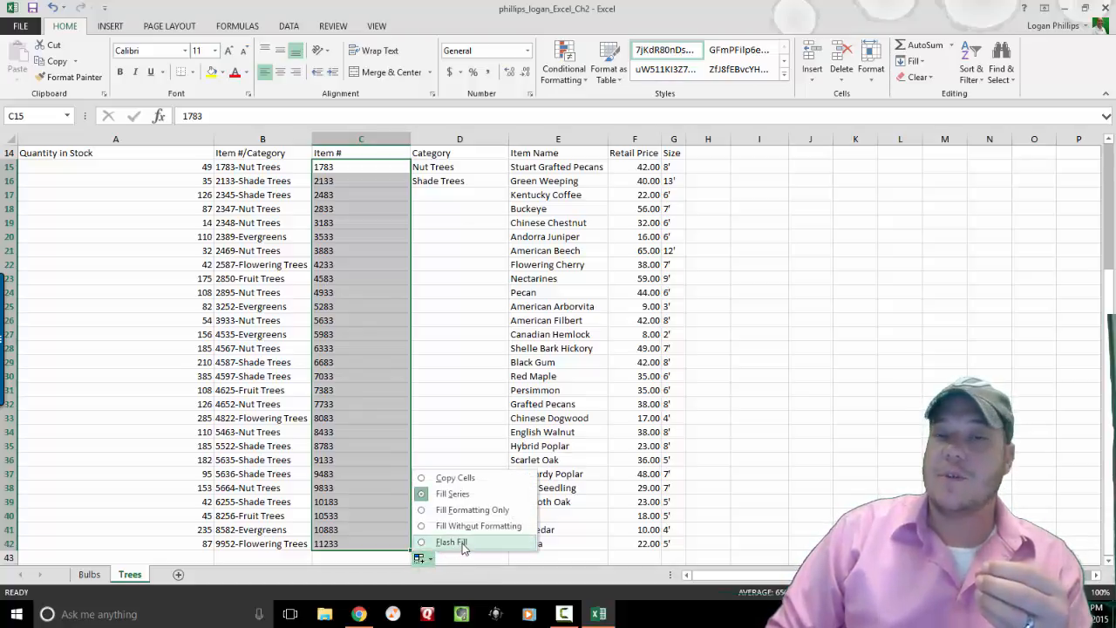
pyautogui.click(452, 543)
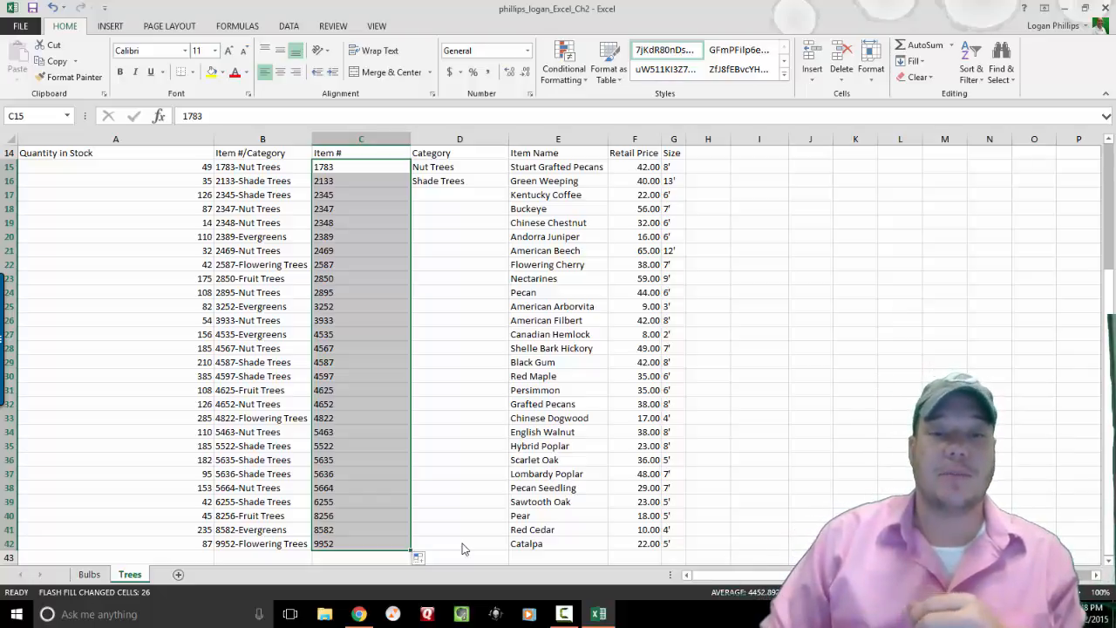
pyautogui.click(436, 167)
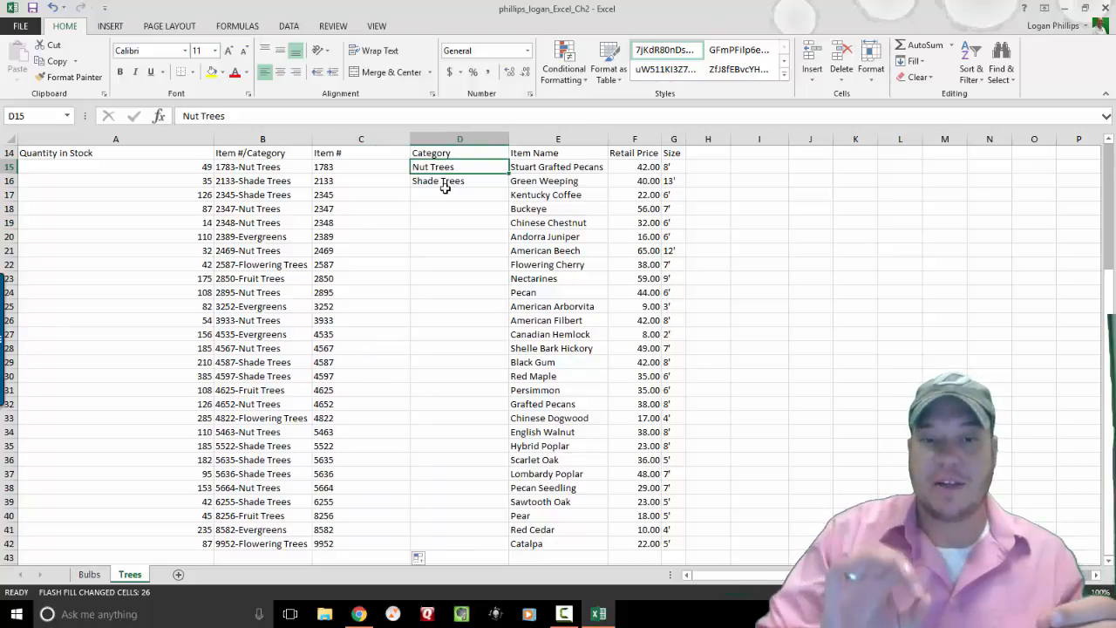
# Fill D15:D16 down to row 42 with Flash Fill to complete the Category column.
pyautogui.keyDown('shift'); pyautogui.click(445, 188); pyautogui.keyUp('shift')
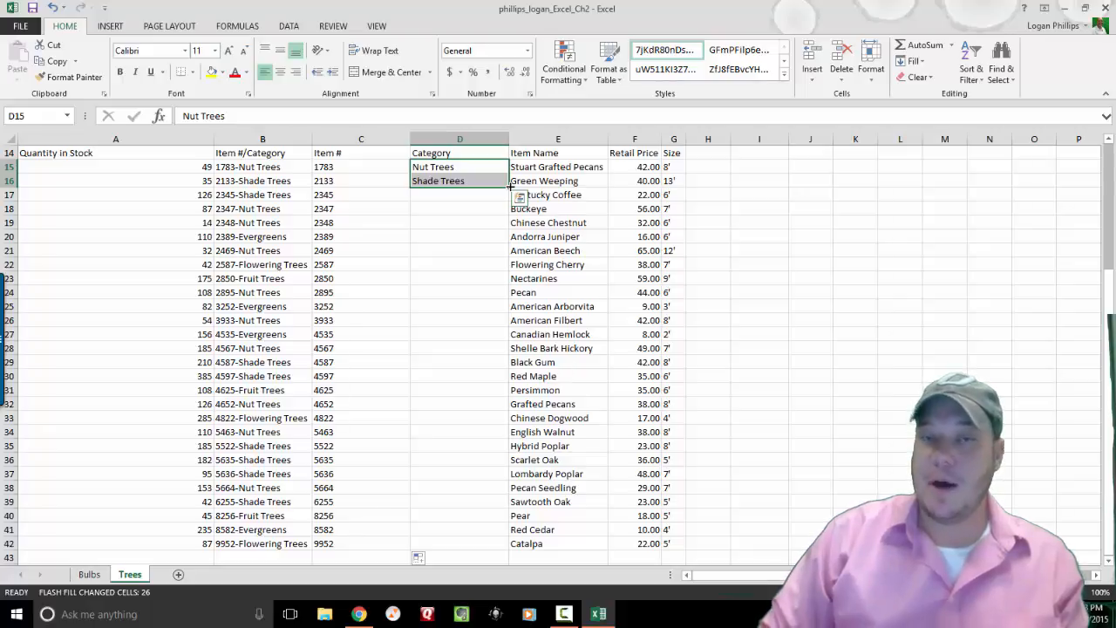
pyautogui.moveTo(511, 186); pyautogui.dragTo(506, 550)
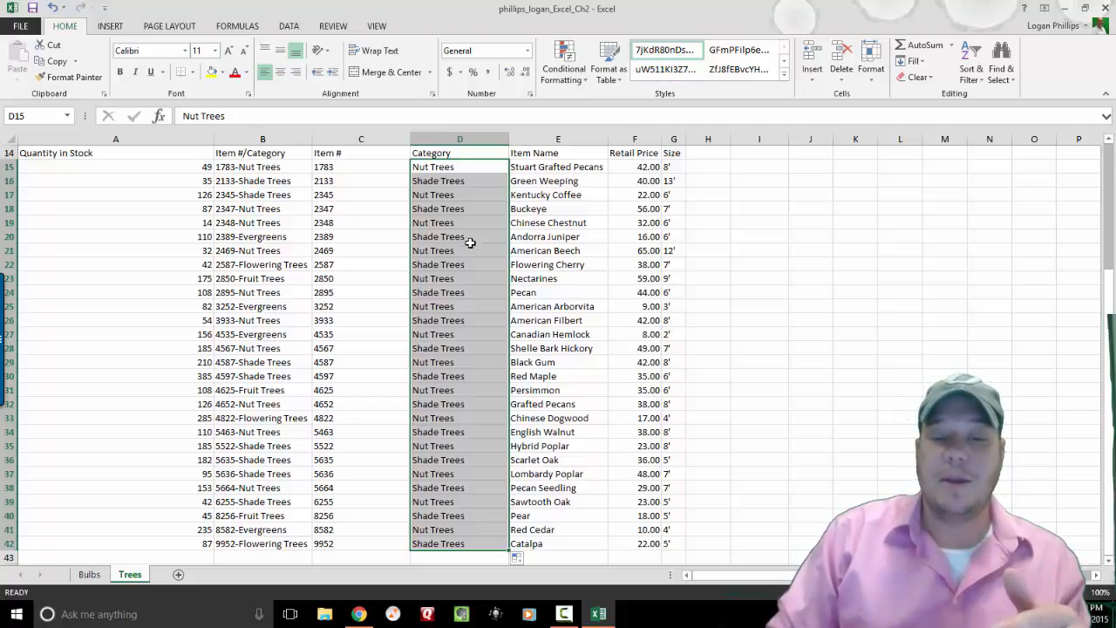
pyautogui.click(525, 561)
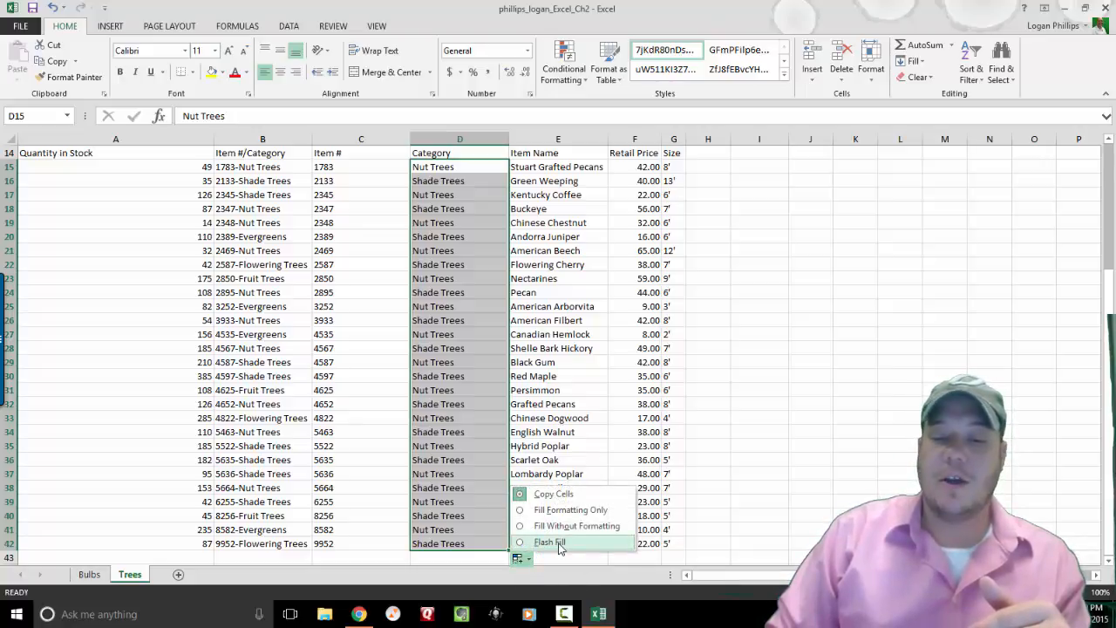
pyautogui.click(559, 543)
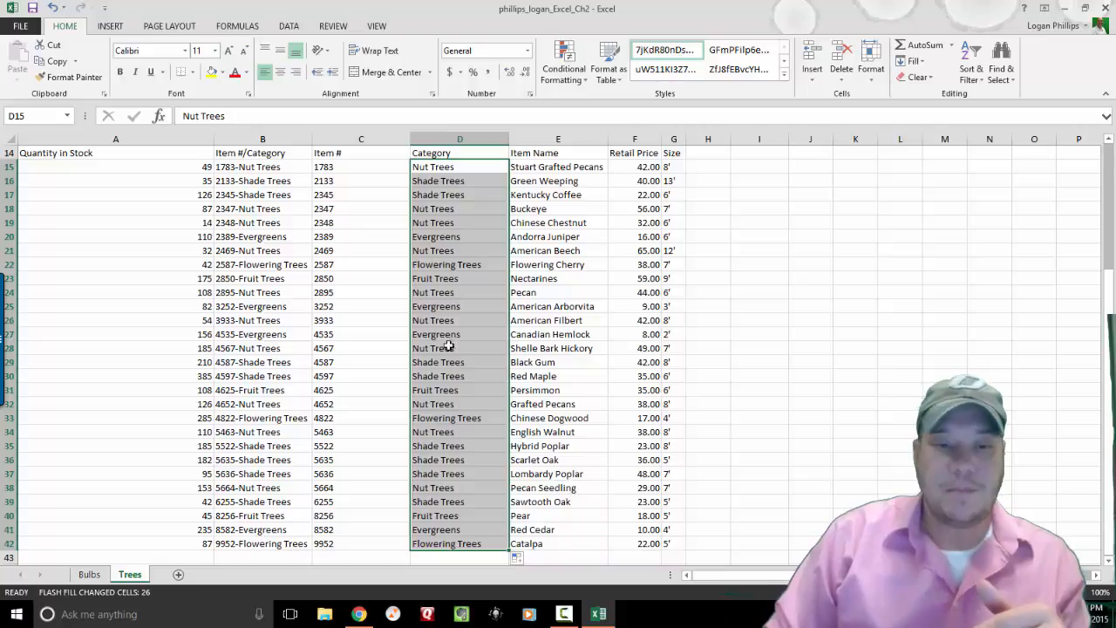
pyautogui.click(339, 169)
pyautogui.press('Left')
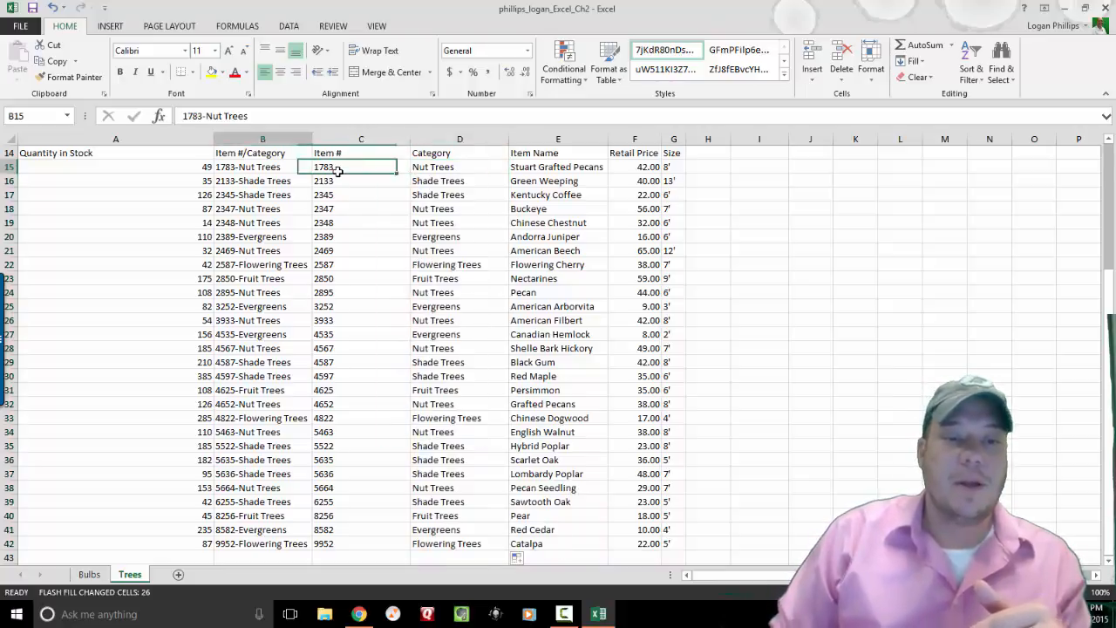
pyautogui.press('Right')
pyautogui.press('Left')
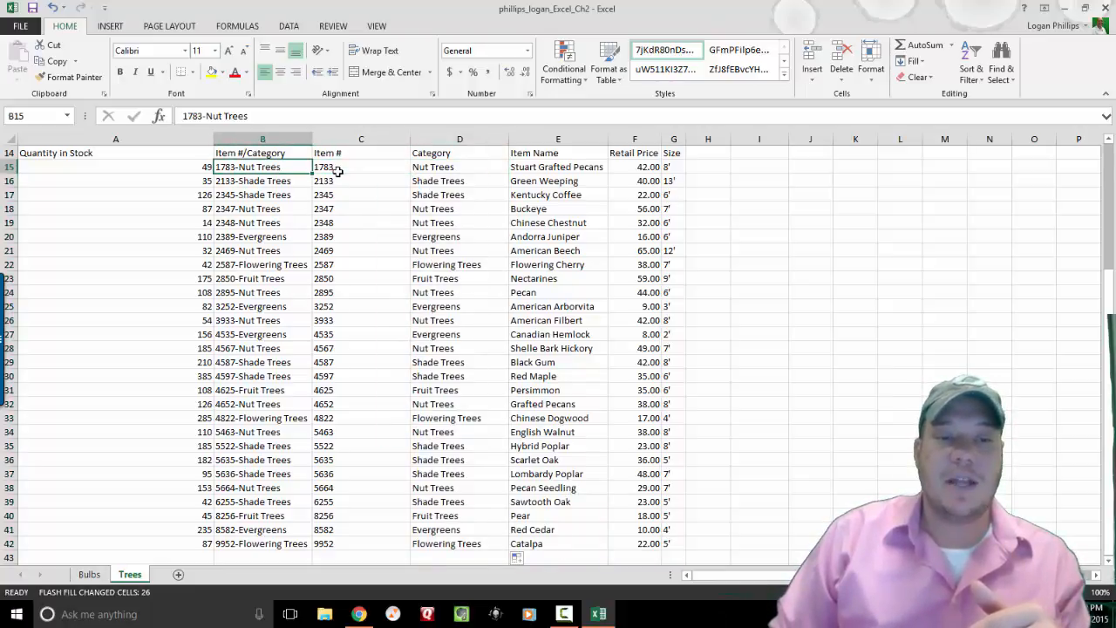
pyautogui.press('Right')
pyautogui.press('Right')
pyautogui.press('Left')
pyautogui.press('Left')
pyautogui.press('Down')
pyautogui.press('Down')
pyautogui.press('Down')
pyautogui.press('Down')
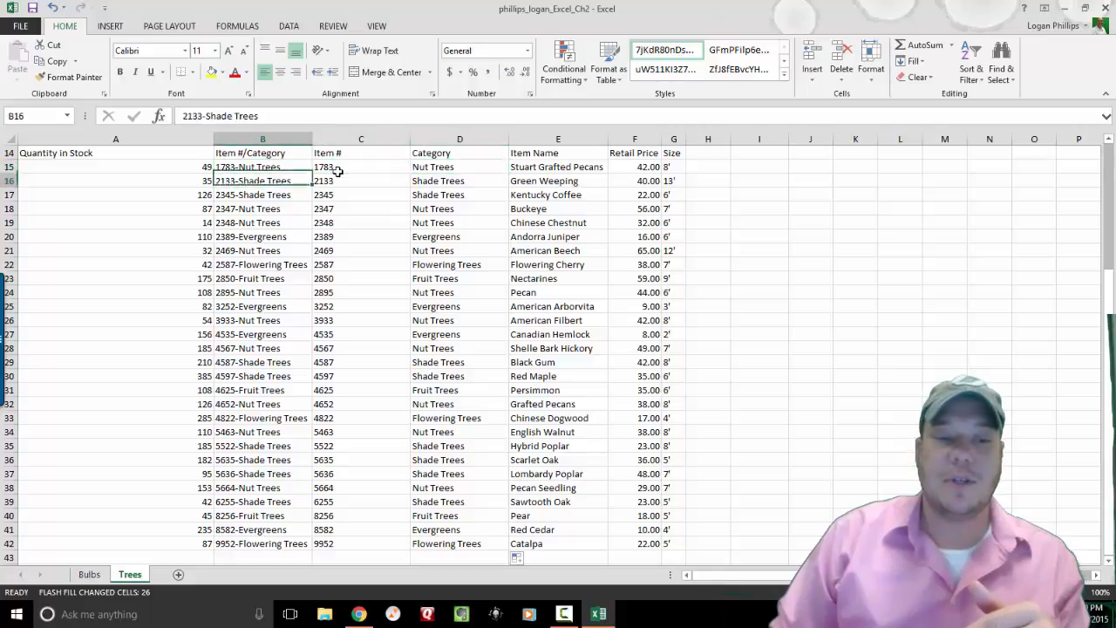
pyautogui.press('Right')
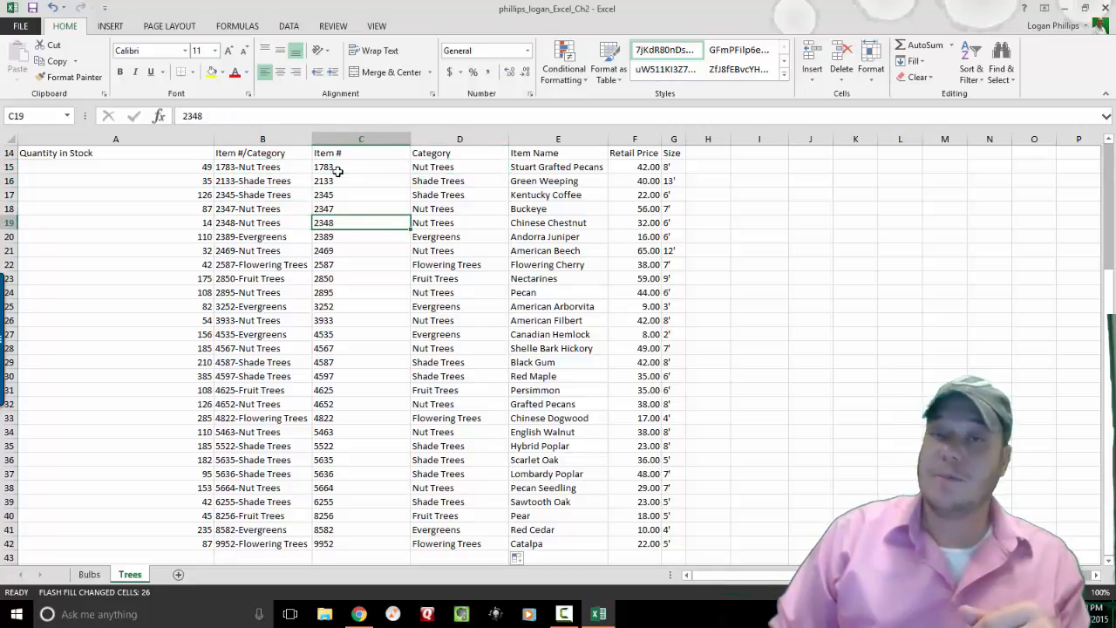
pyautogui.press('Left')
pyautogui.press('Right')
pyautogui.press('Right')
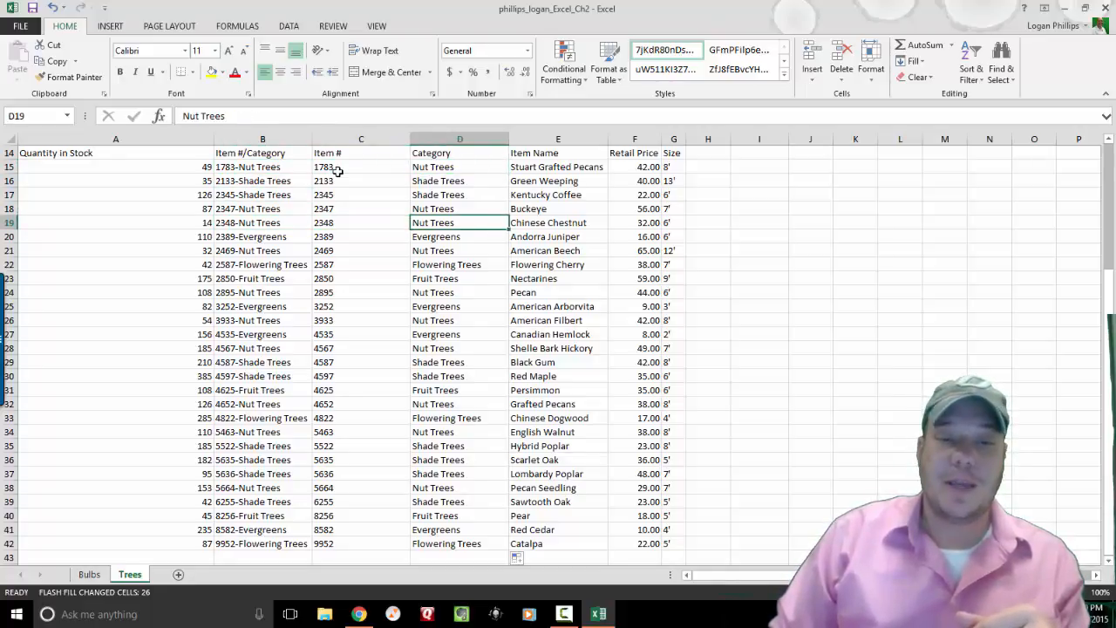
pyautogui.press('Down')
pyautogui.press('Left')
pyautogui.press('Left')
pyautogui.press('Left')
pyautogui.press('Right')
pyautogui.press('Right')
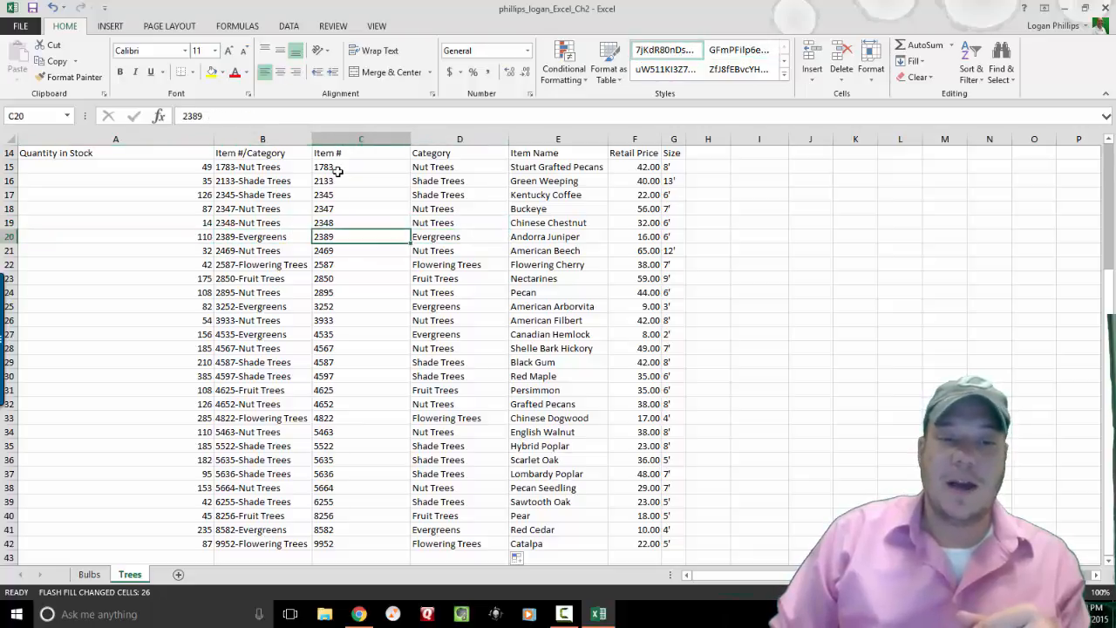
pyautogui.press('Right')
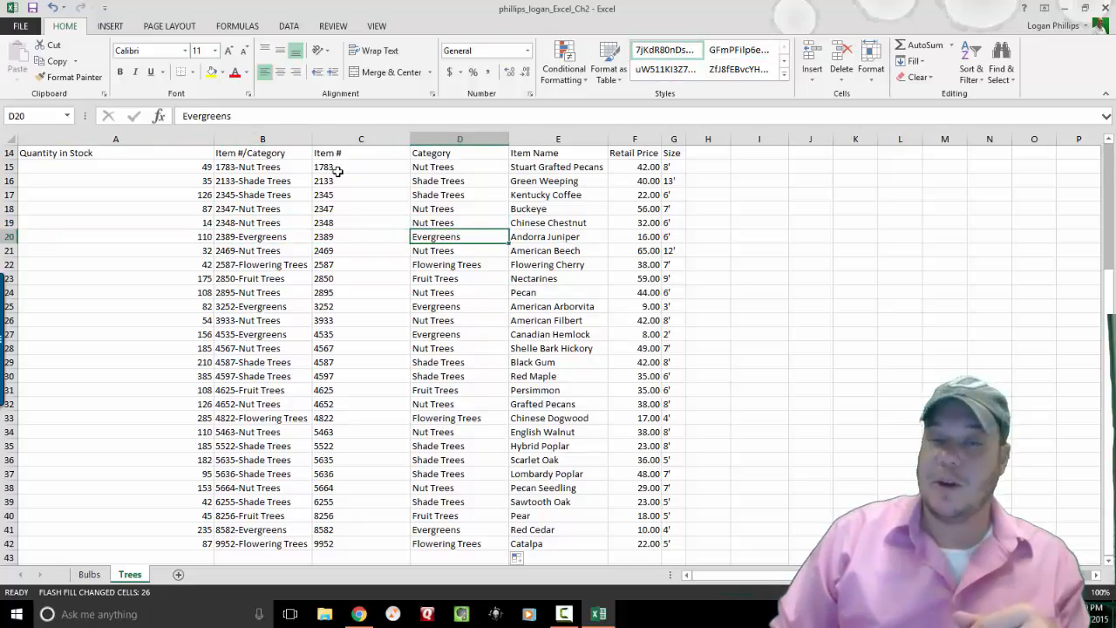
pyautogui.press('Up')
pyautogui.press('Up')
pyautogui.press('Up')
pyautogui.press('Up')
pyautogui.press('Up')
pyautogui.press('Up')
pyautogui.press('Up')
pyautogui.press('Up')
pyautogui.press('Up')
pyautogui.press('Up')
pyautogui.press('Up')
pyautogui.press('Up')
pyautogui.press('Up')
pyautogui.press('Up')
pyautogui.press('Up')
pyautogui.press('Up')
pyautogui.press('Up')
pyautogui.press('Up')
pyautogui.press('Up')
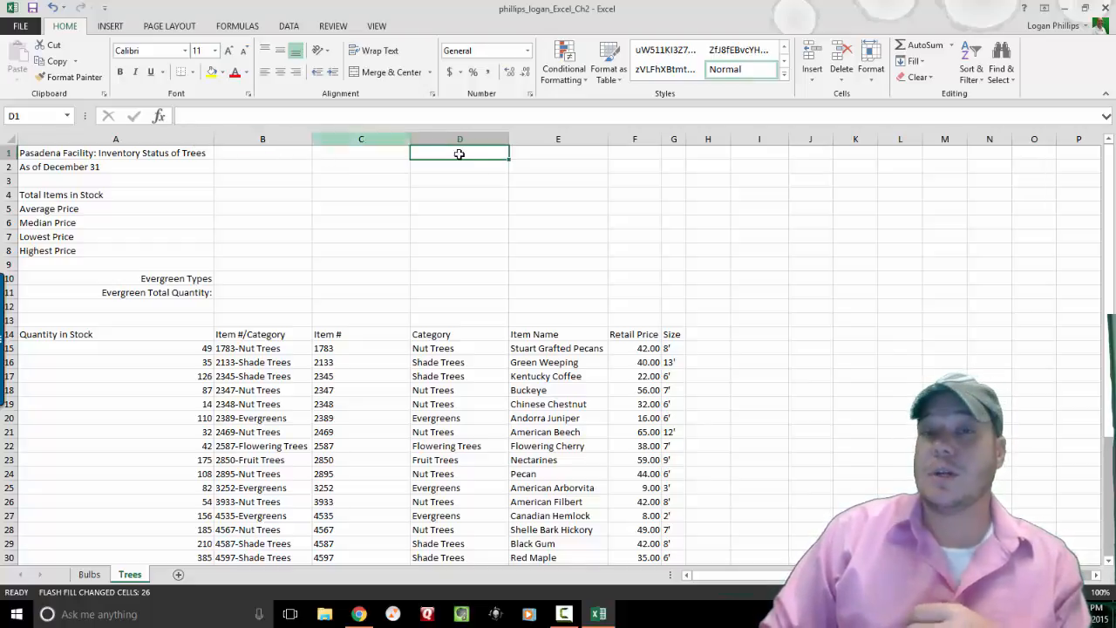
# Delete column B, the combined Item #/Category column, on the Trees sheet.
pyautogui.click(262, 140)
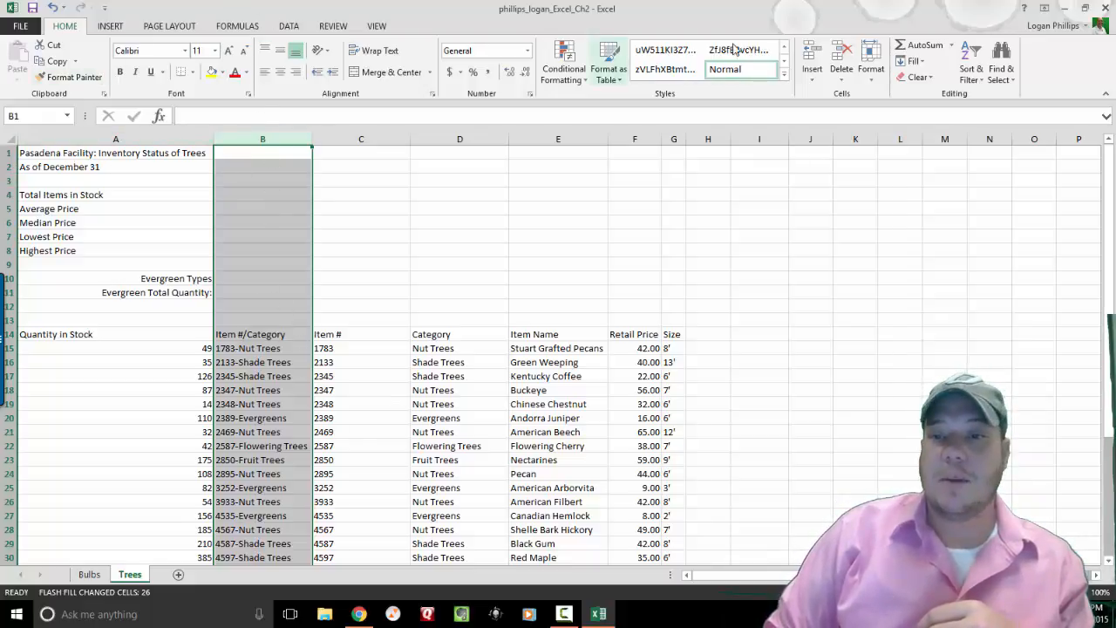
pyautogui.click(842, 81)
pyautogui.click(843, 95)
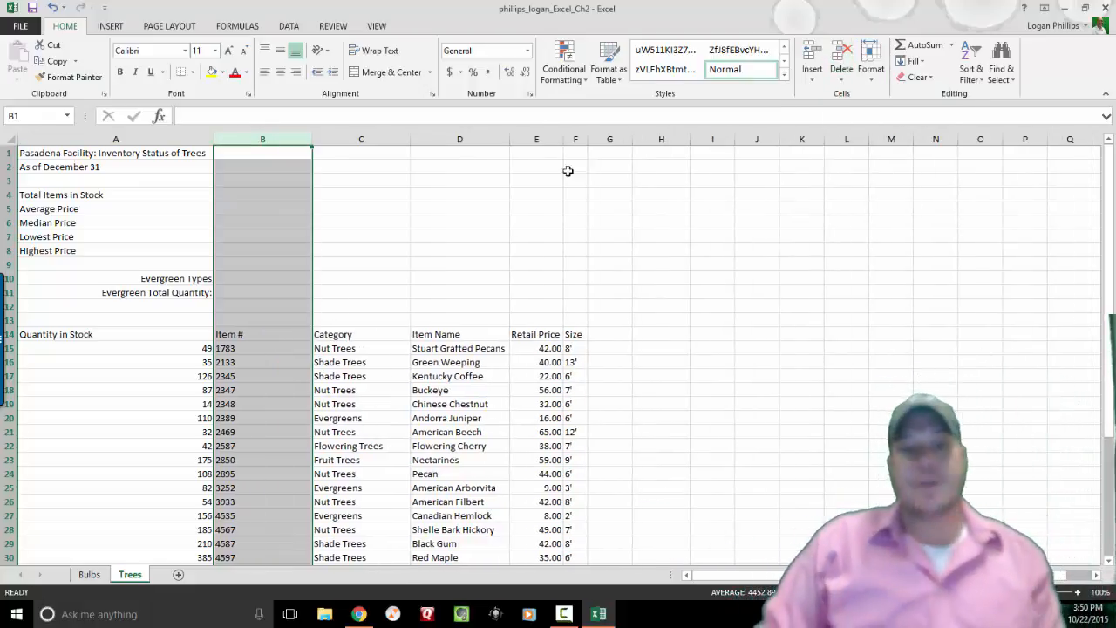
# Cut the Category column from C and paste it into column G after Size.
pyautogui.click(355, 140)
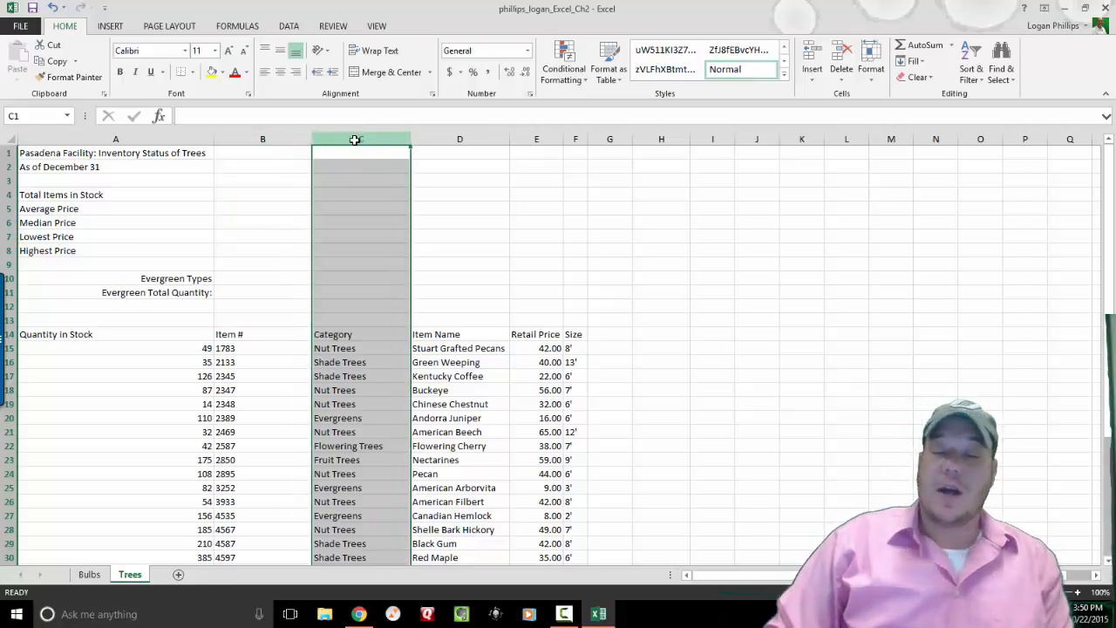
pyautogui.click(60, 49)
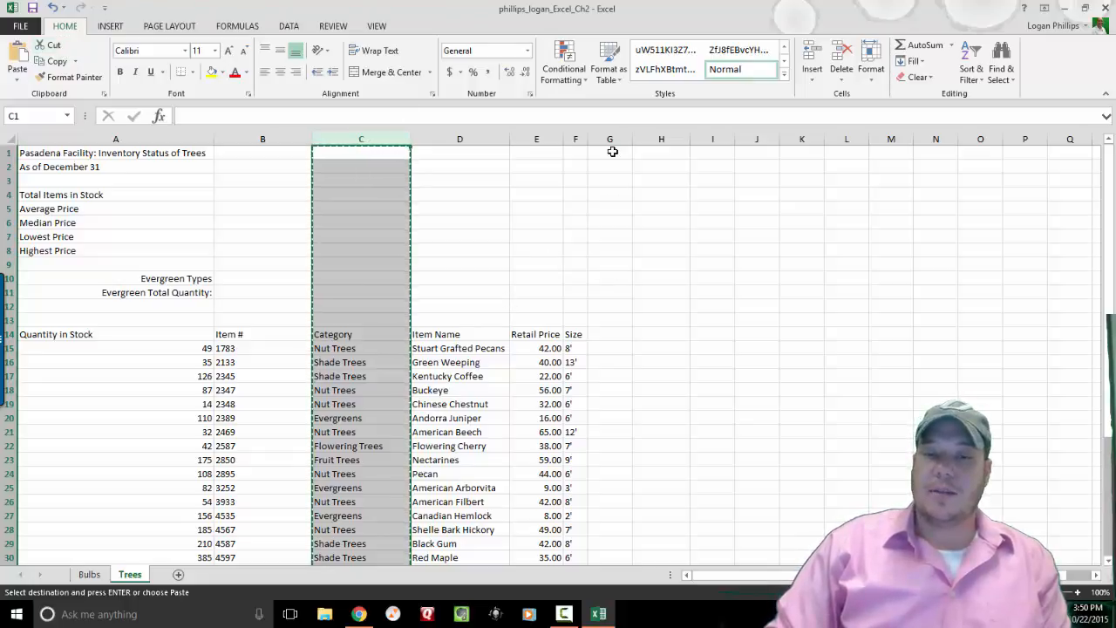
pyautogui.click(613, 139)
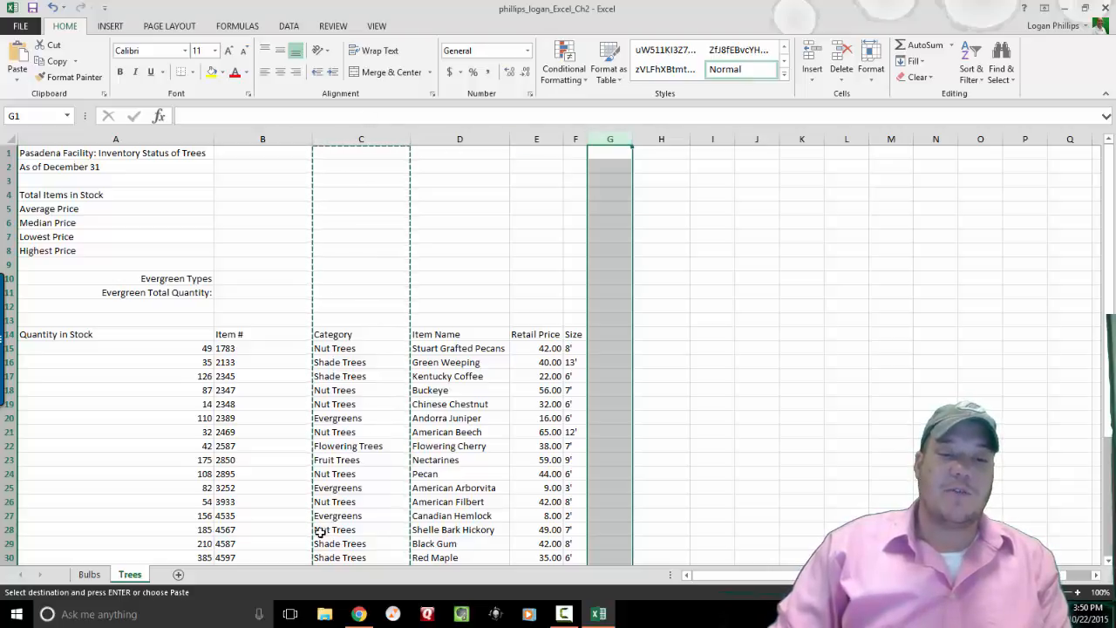
pyautogui.click(17, 55)
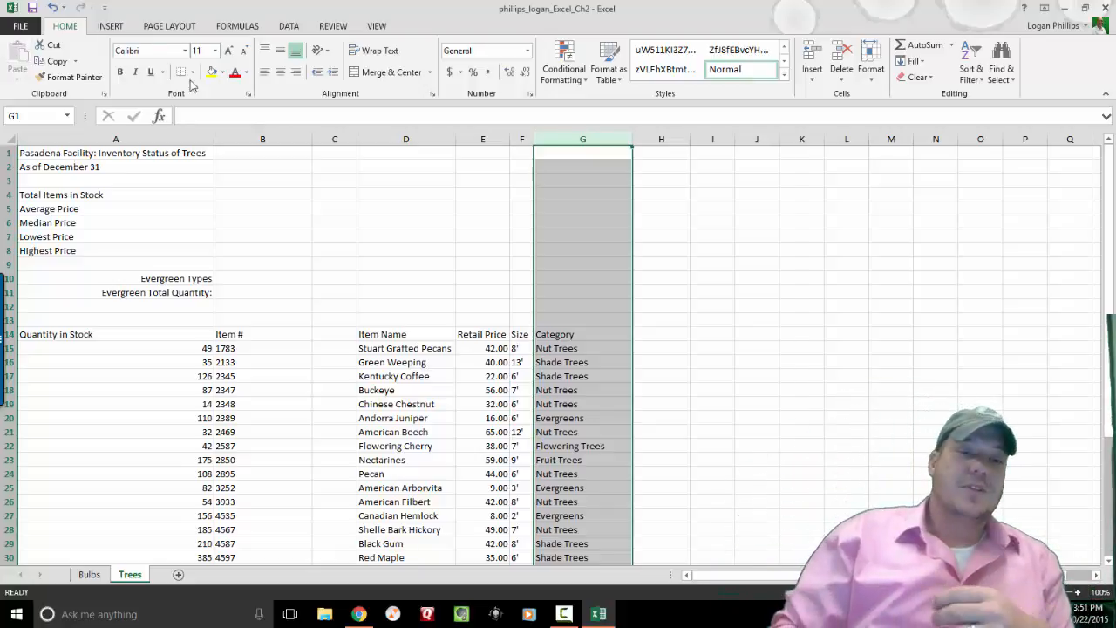
pyautogui.click(334, 140)
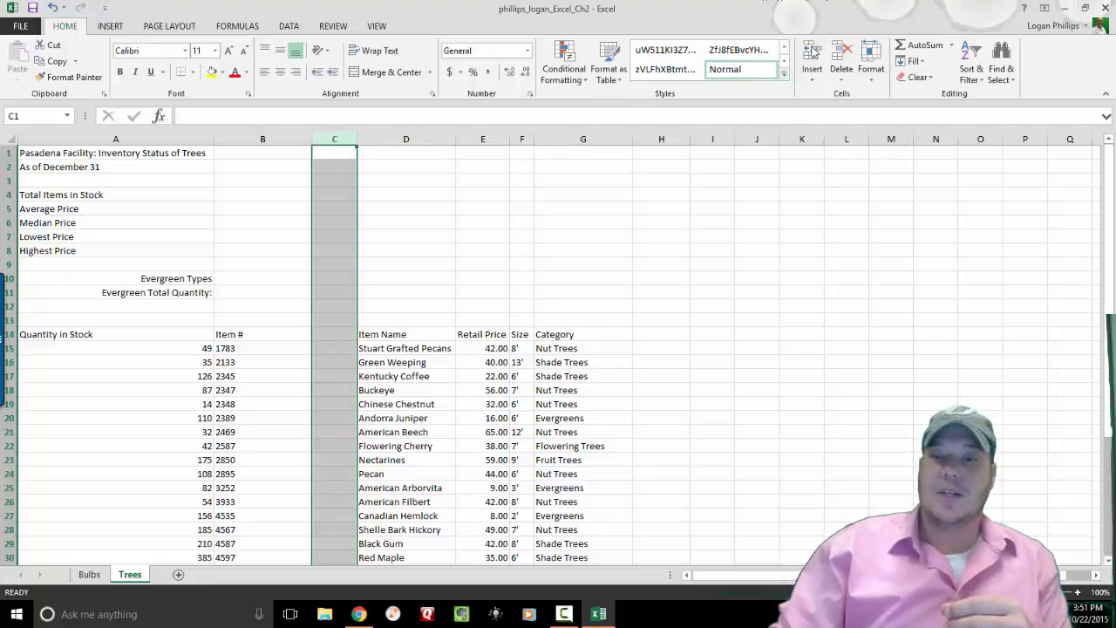
# Delete the empty column C so Item Name, Retail Price, Size and Category occupy C–F.
pyautogui.click(842, 73)
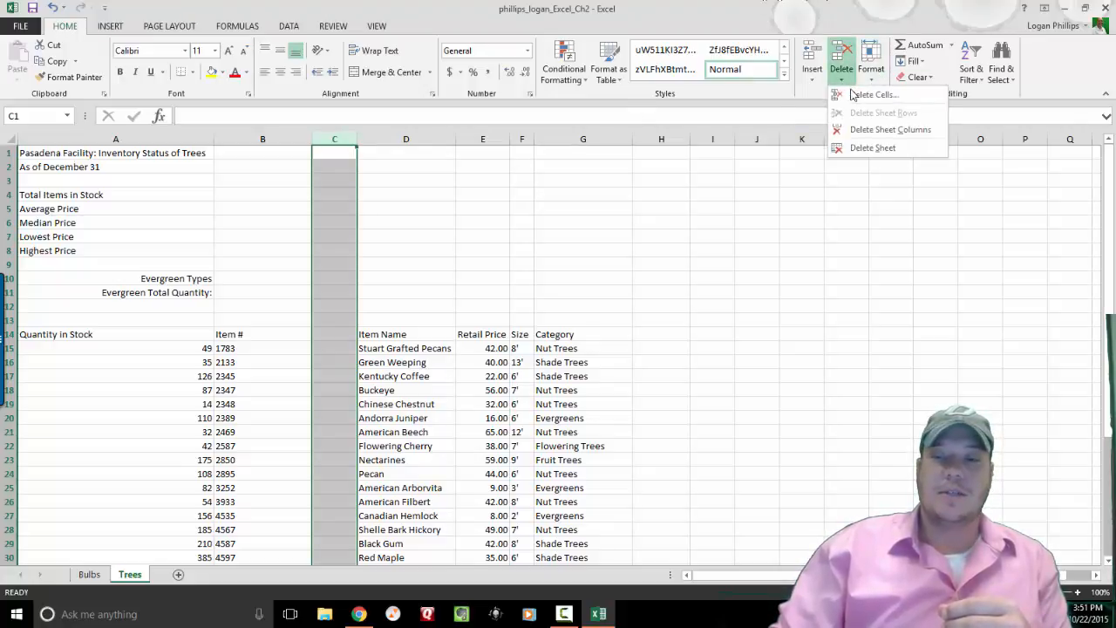
pyautogui.click(868, 131)
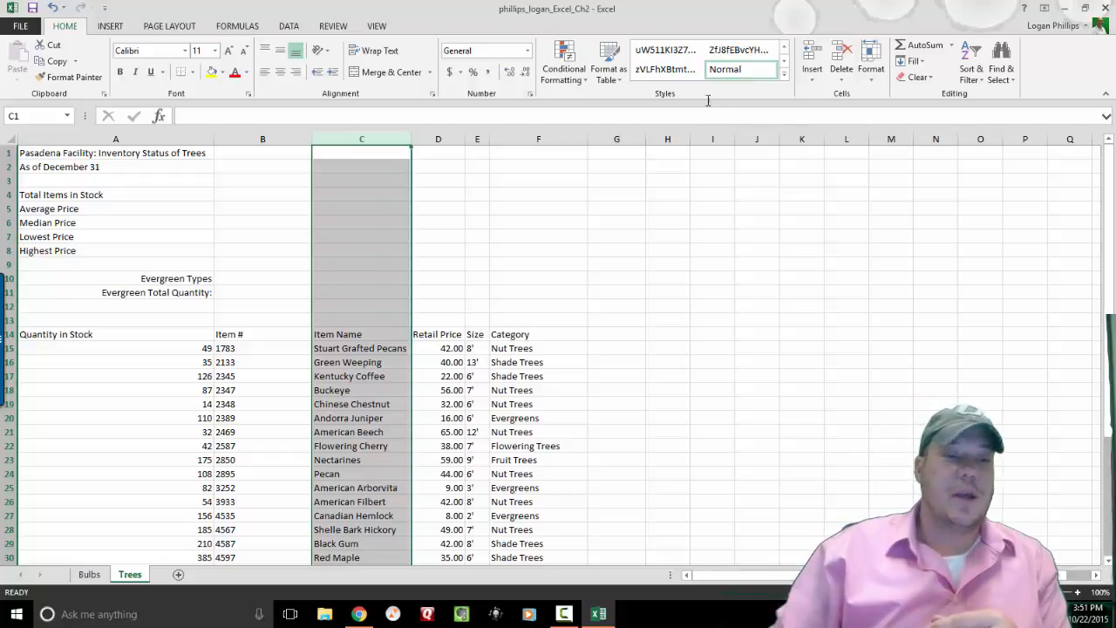
pyautogui.click(542, 135)
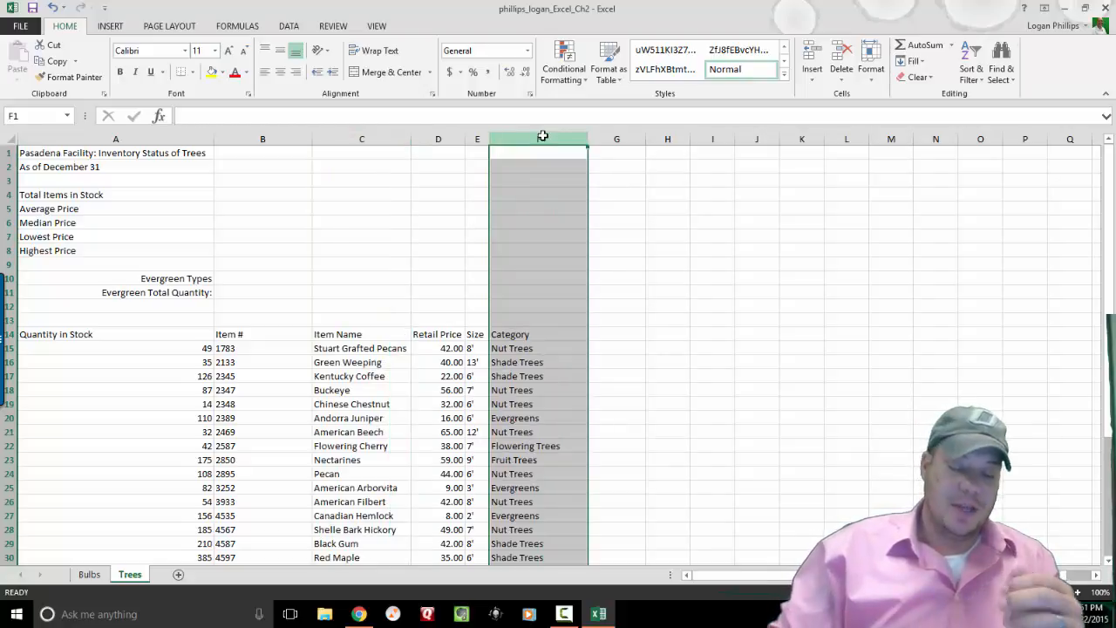
# Apply AutoFit Column Width to columns A–F on the Trees sheet, then deselect.
pyautogui.click(542, 133)
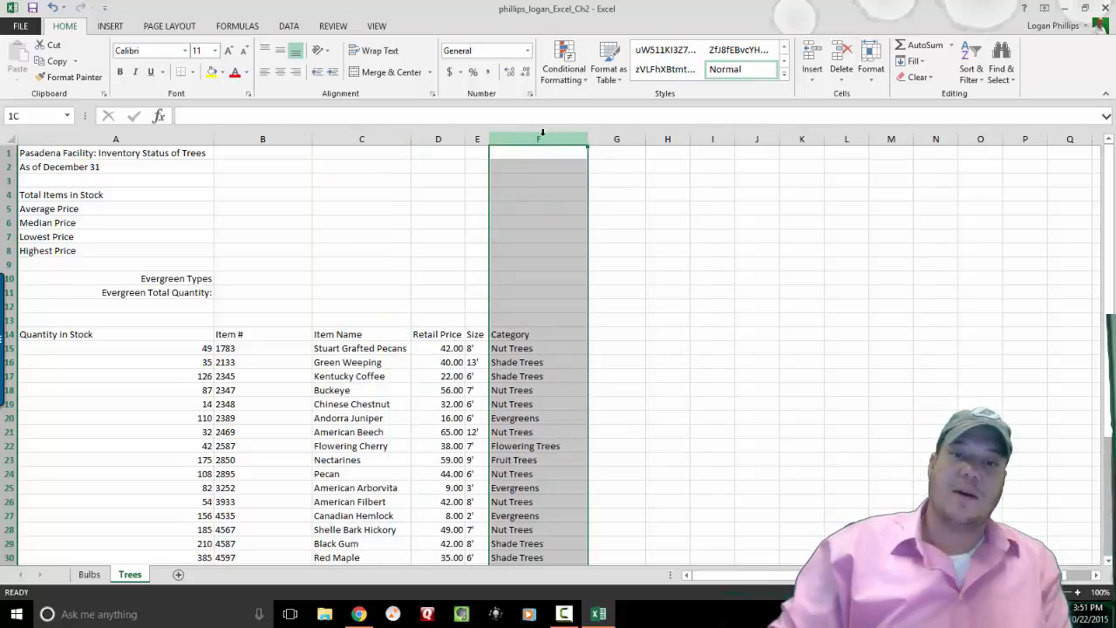
pyautogui.moveTo(542, 133); pyautogui.dragTo(152, 174)
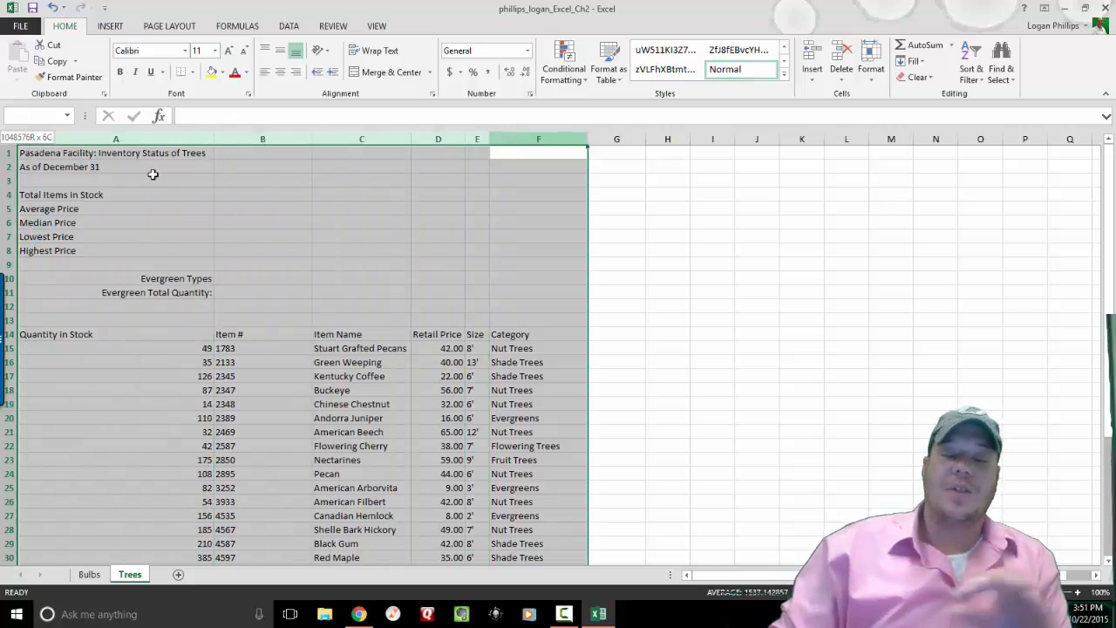
pyautogui.moveTo(153, 175); pyautogui.dragTo(153, 174)
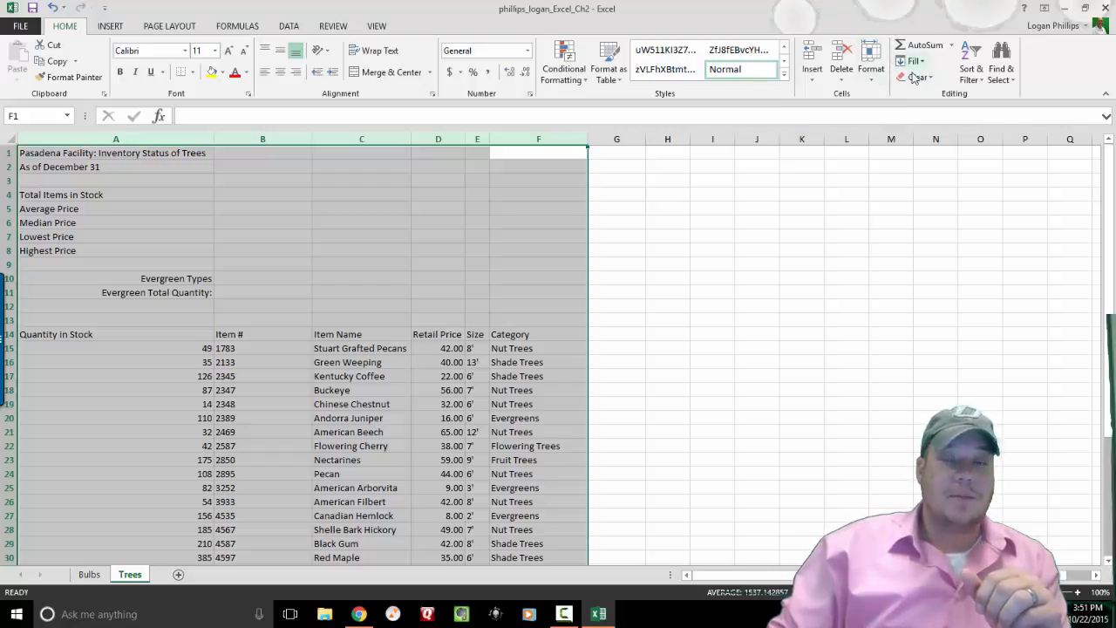
pyautogui.click(875, 76)
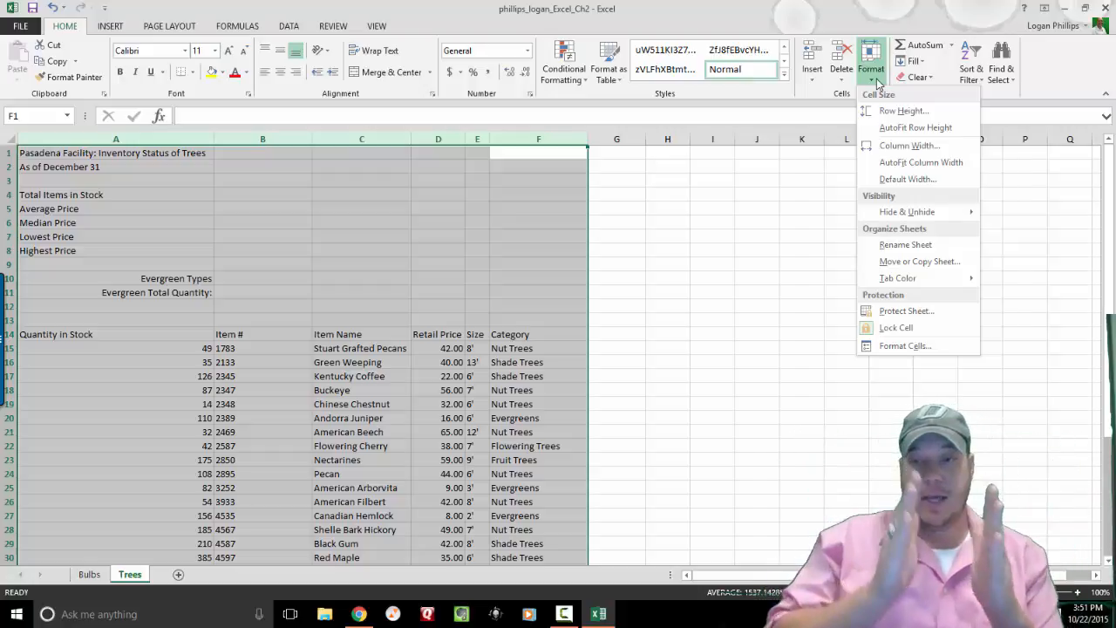
pyautogui.click(952, 168)
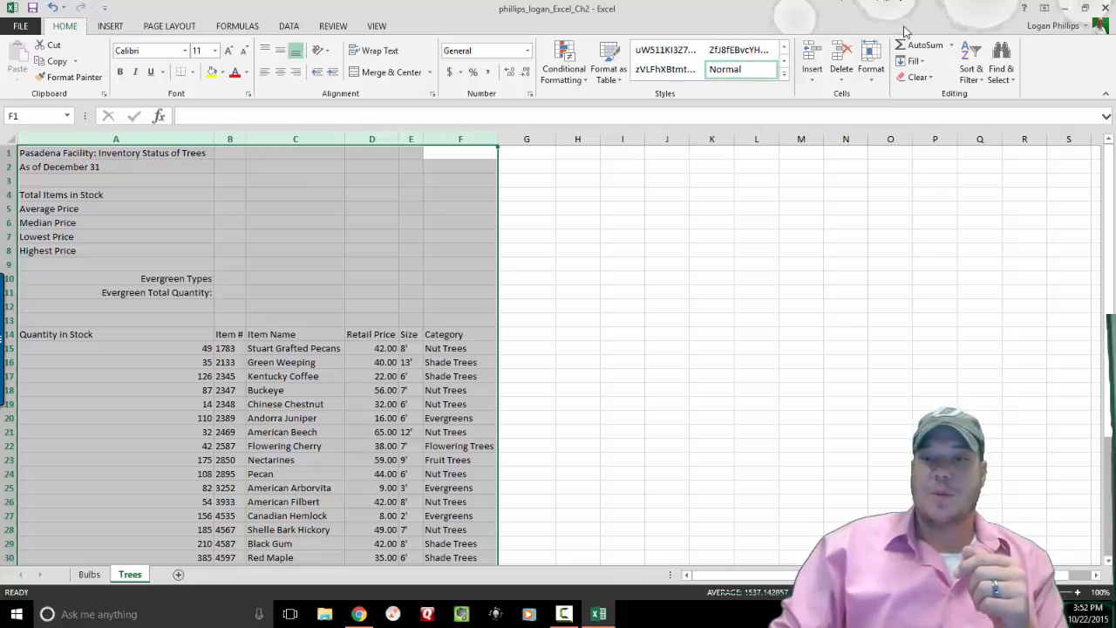
pyautogui.click(871, 63)
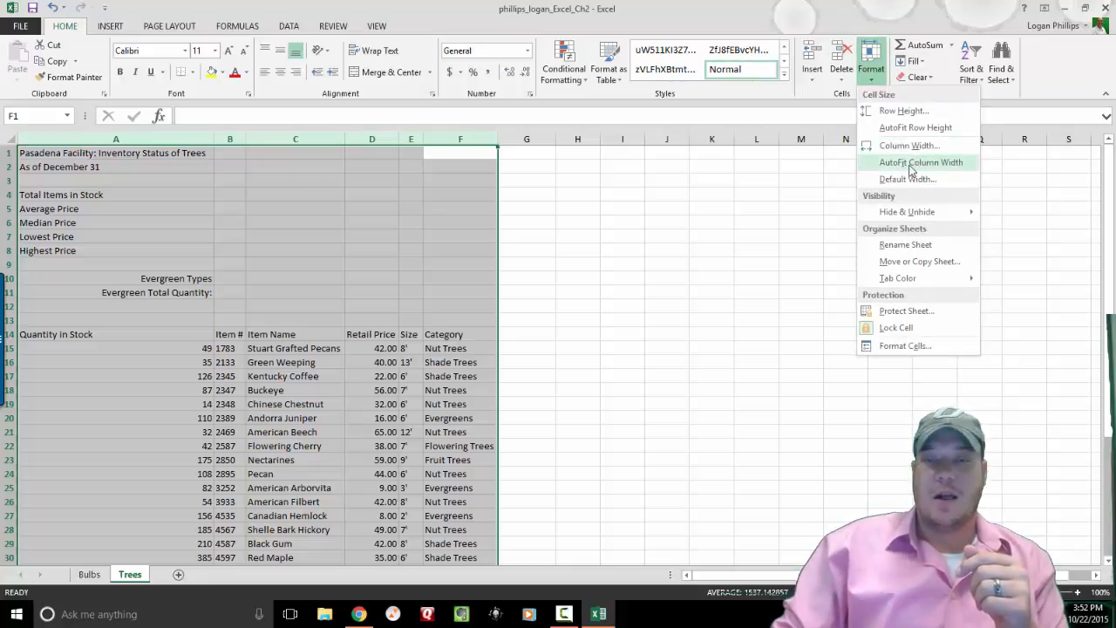
pyautogui.click(744, 335)
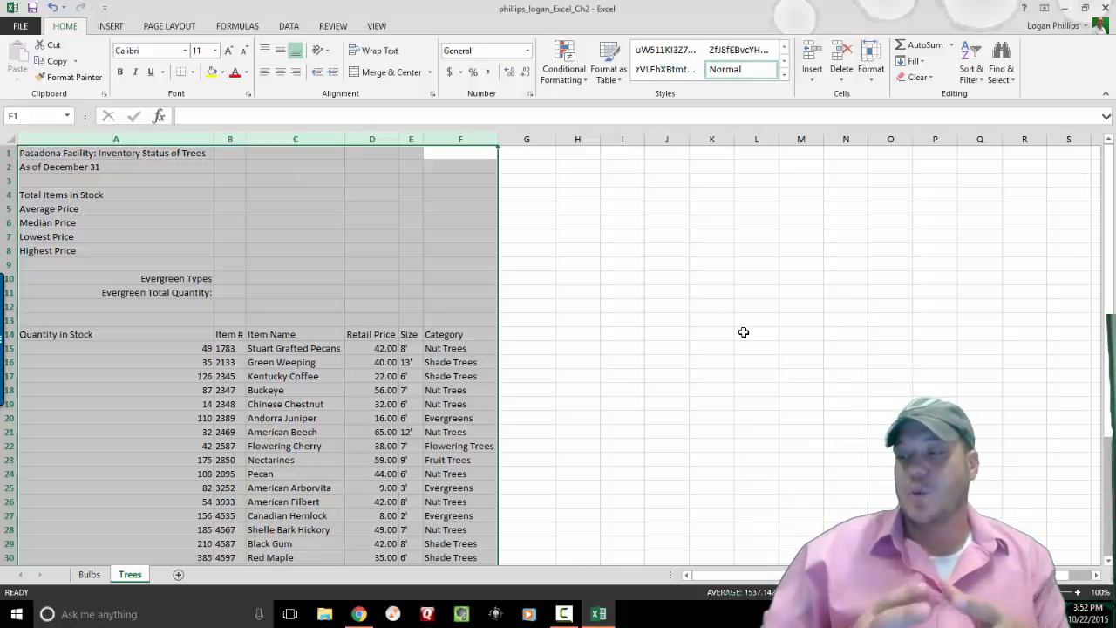
pyautogui.click(744, 332)
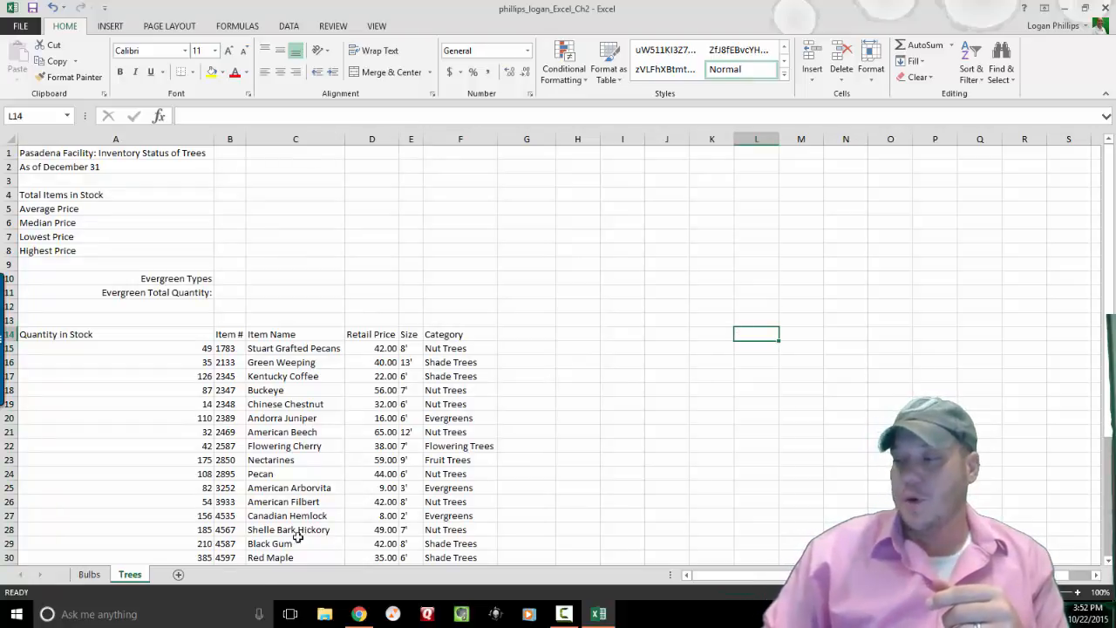
# Switch to the Bulbs sheet and jump to cell B4 through the Name Box.
pyautogui.click(88, 578)
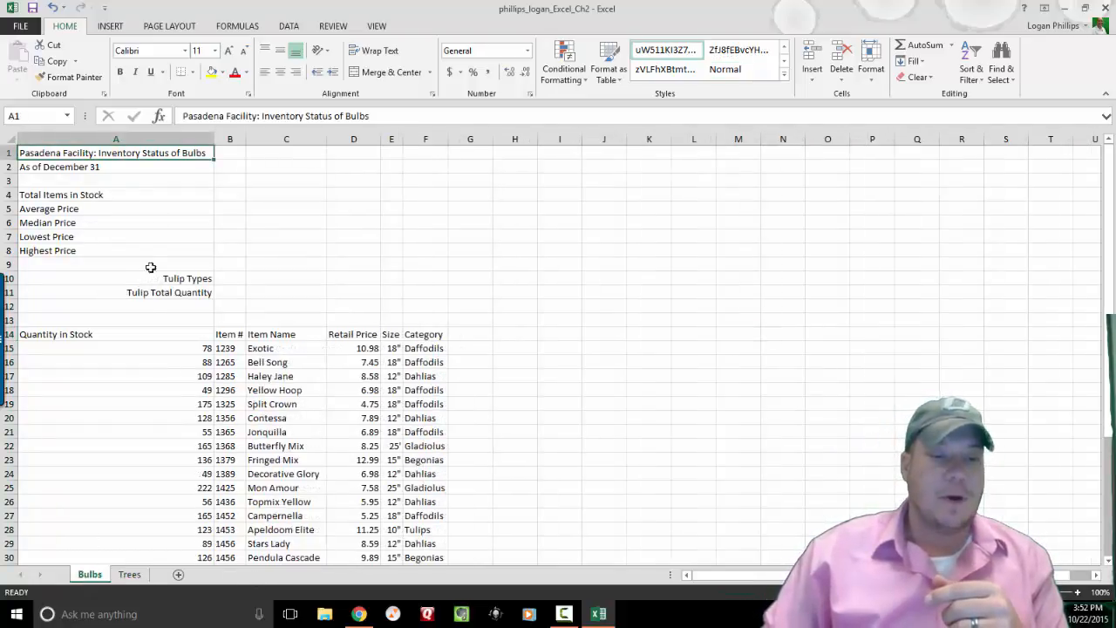
pyautogui.click(30, 113)
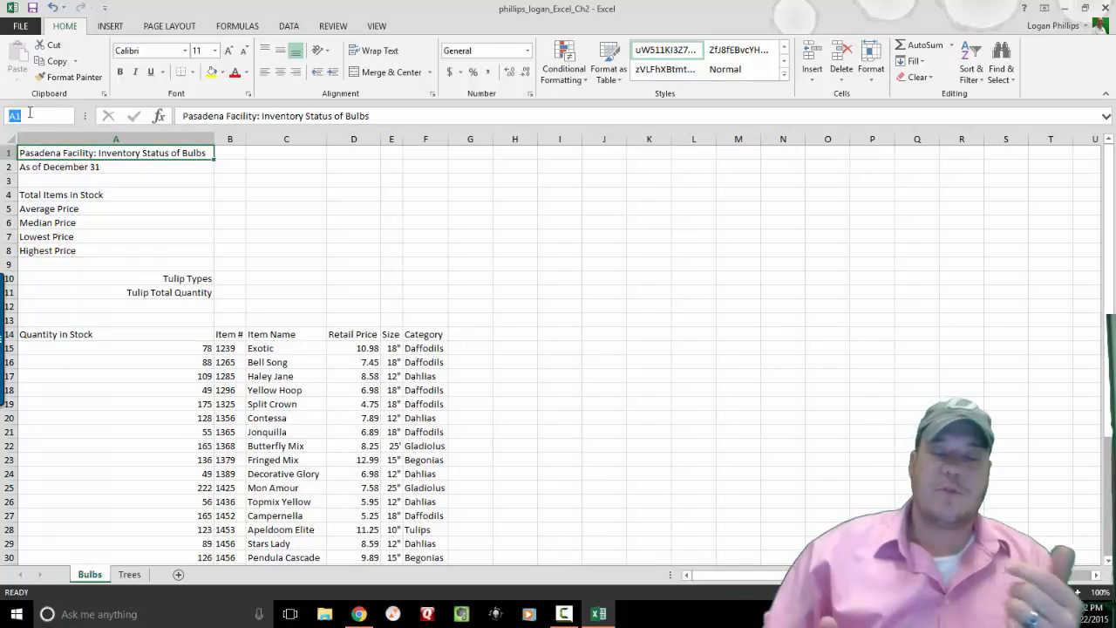
pyautogui.write('B4')
pyautogui.press('Return')
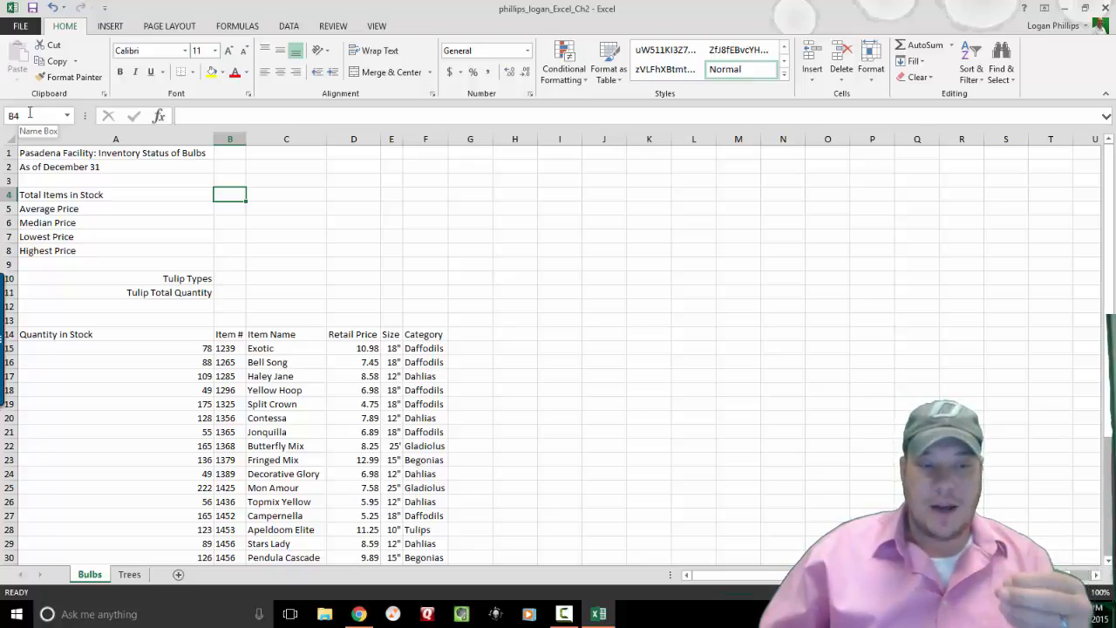
# Look over the quantity cells around A14:A16, then select B4 for the total.
pyautogui.click(98, 357)
pyautogui.moveTo(98, 355); pyautogui.dragTo(80, 173)
pyautogui.moveTo(87, 103); pyautogui.dragTo(83, 166)
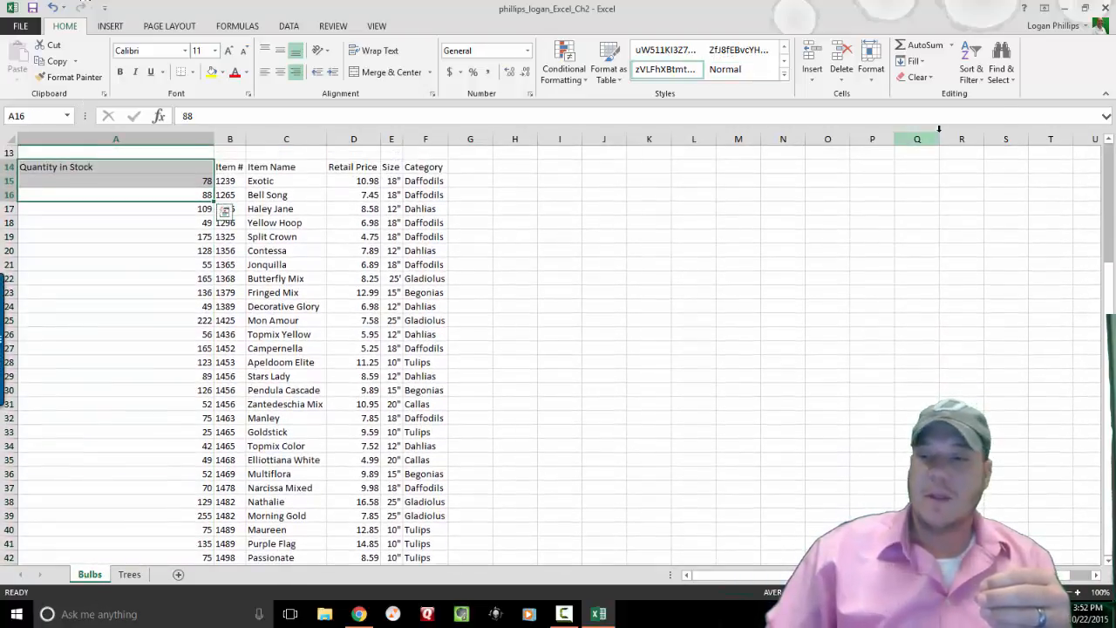
pyautogui.scroll(5, 1107, 166)
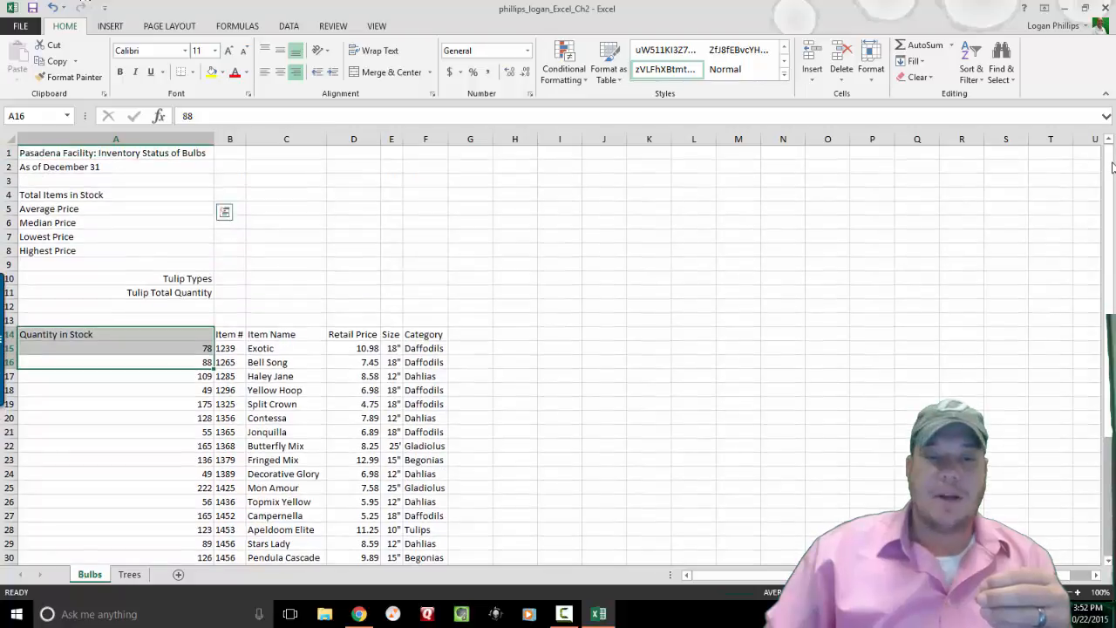
pyautogui.click(592, 261)
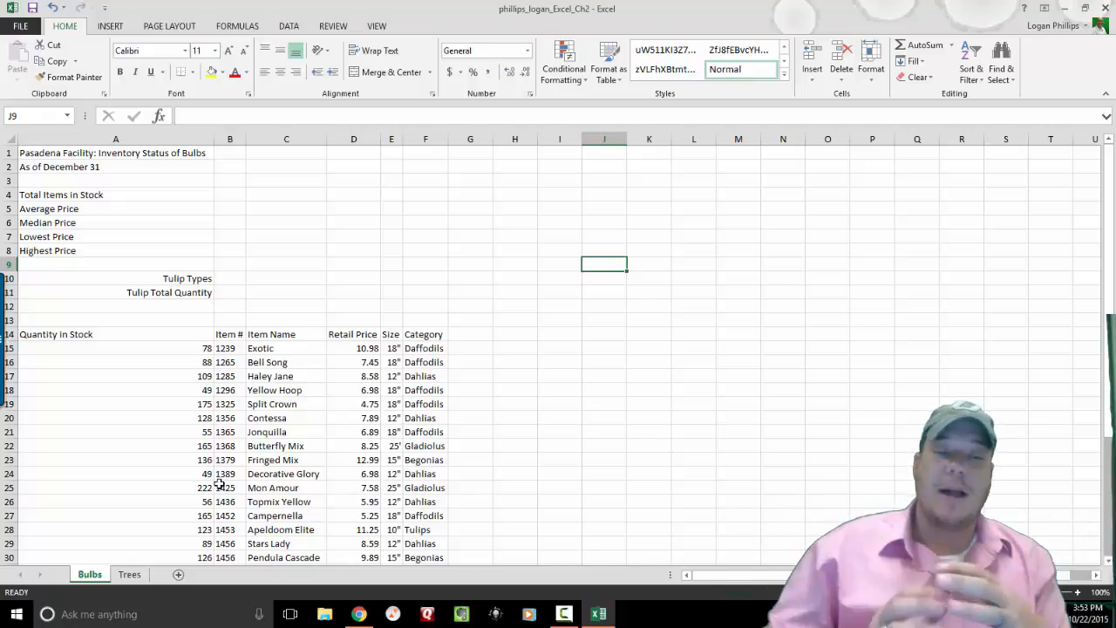
pyautogui.click(230, 193)
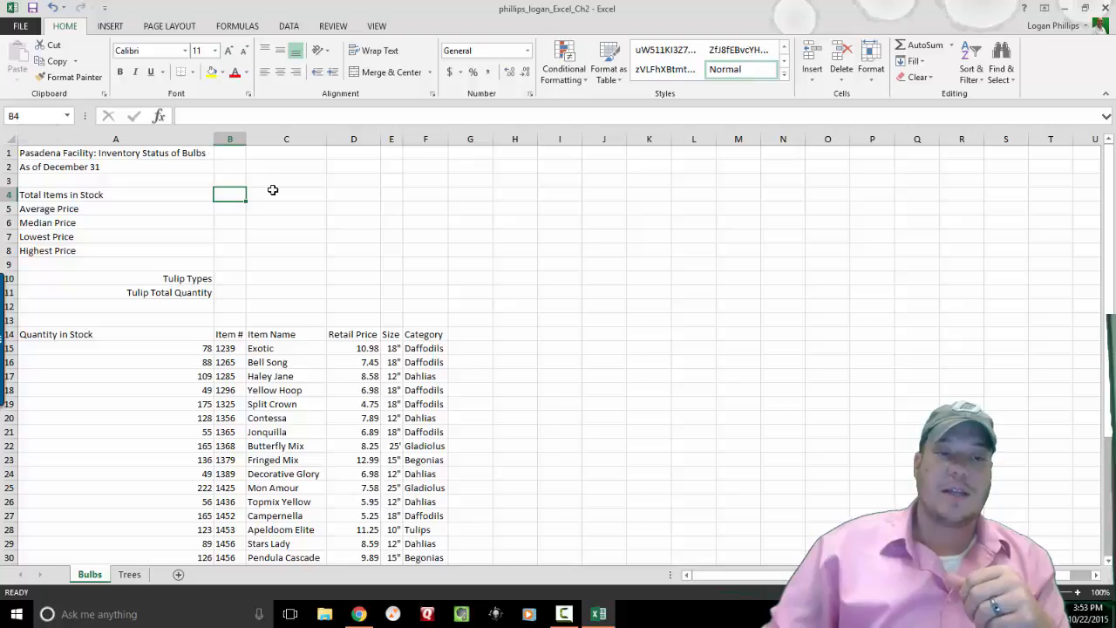
# Insert the SUM function into B4 from a 'Sum' search, clearing the typed B15,B16,B17,B18 from Number1.
pyautogui.click(160, 117)
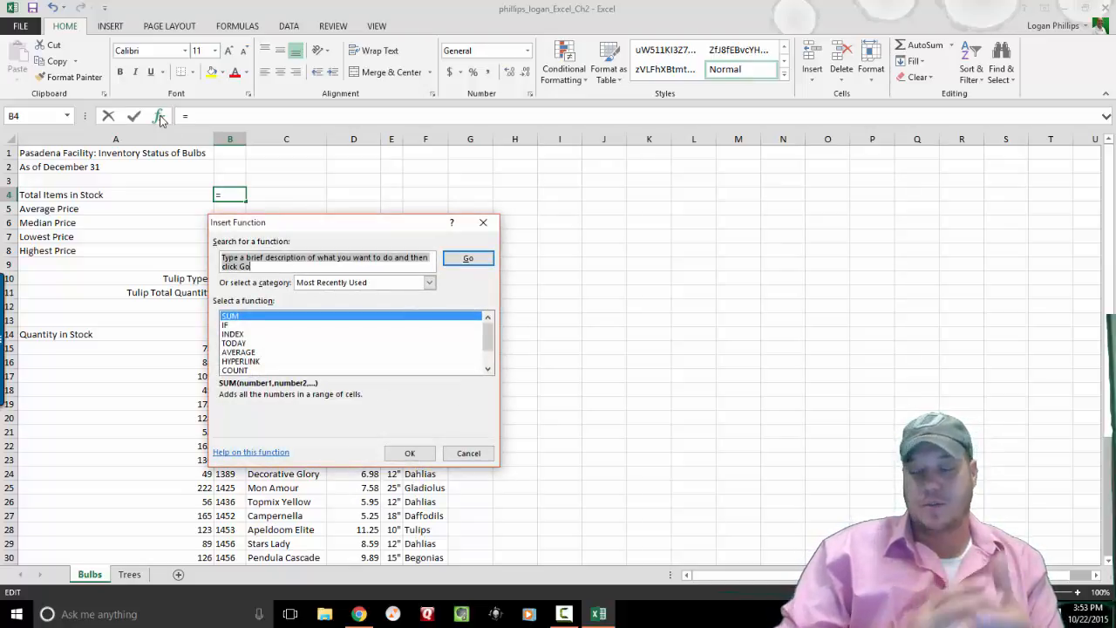
pyautogui.write('Sum')
pyautogui.press('Return')
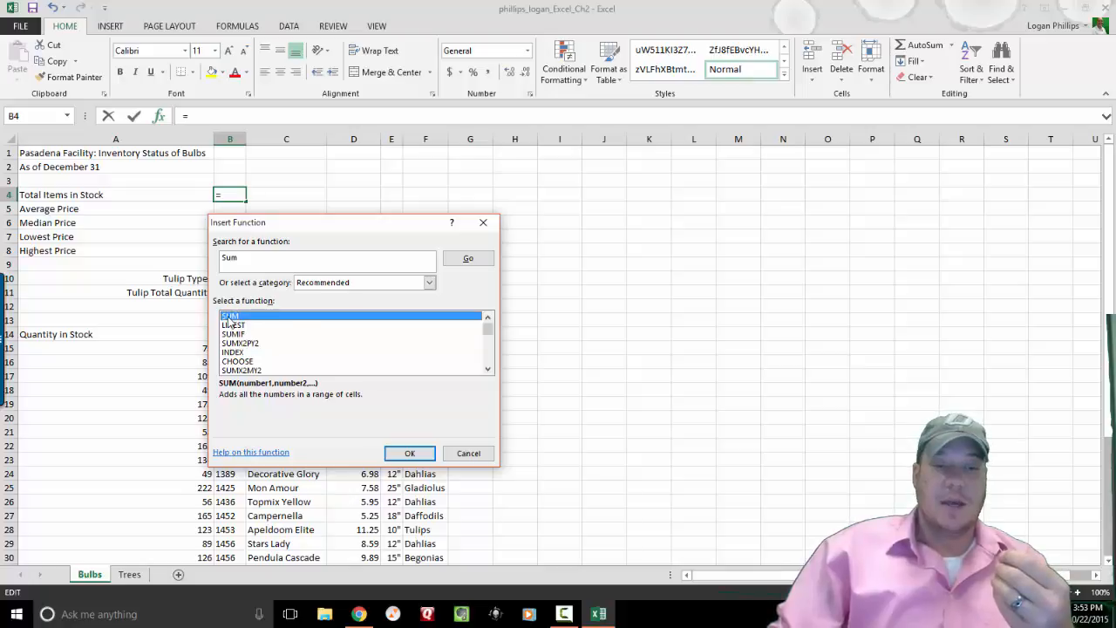
pyautogui.click(407, 453)
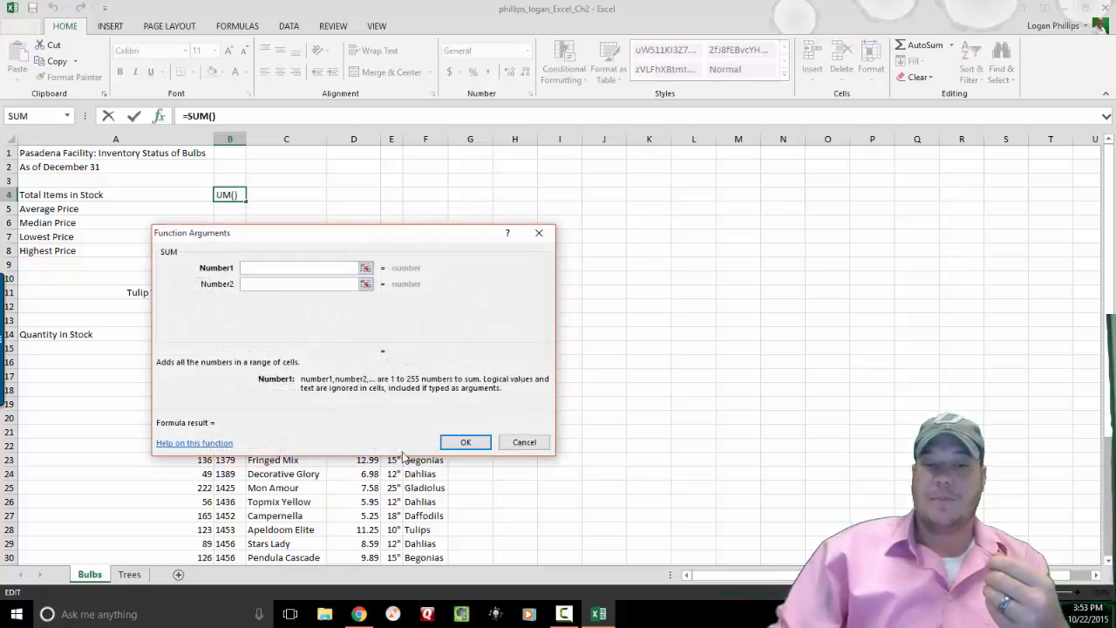
pyautogui.moveTo(399, 232); pyautogui.dragTo(753, 222)
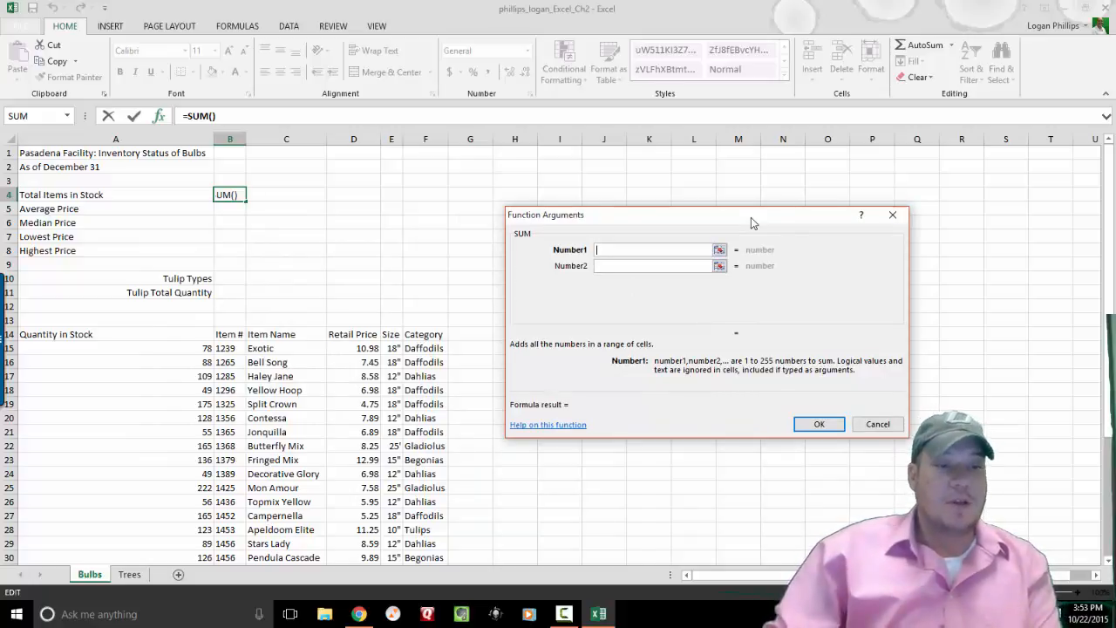
pyautogui.write('B')
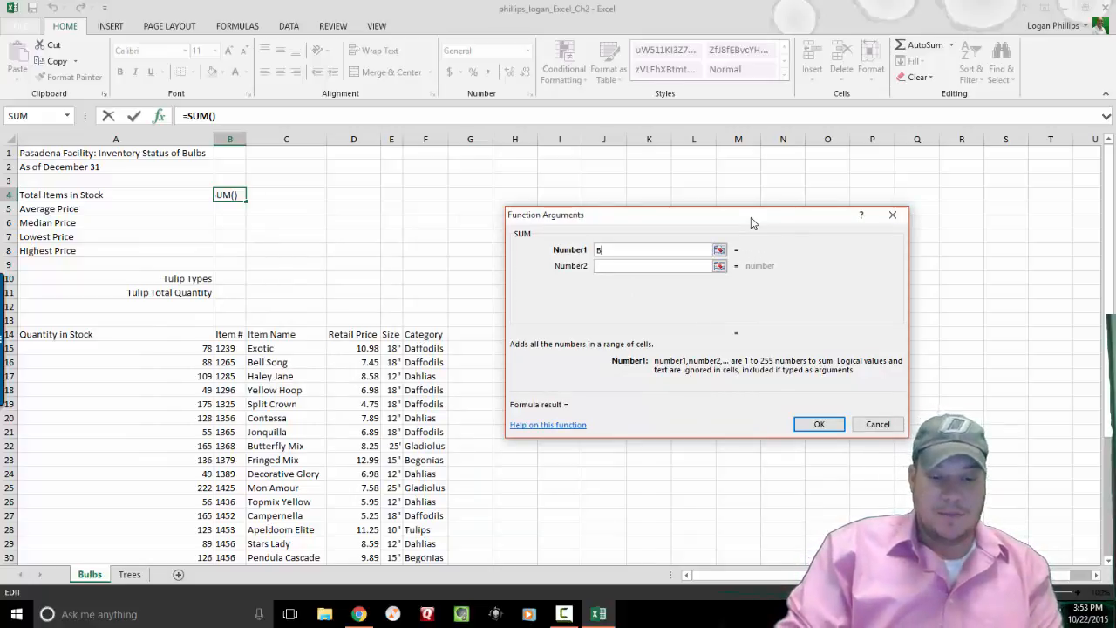
pyautogui.write('15,B')
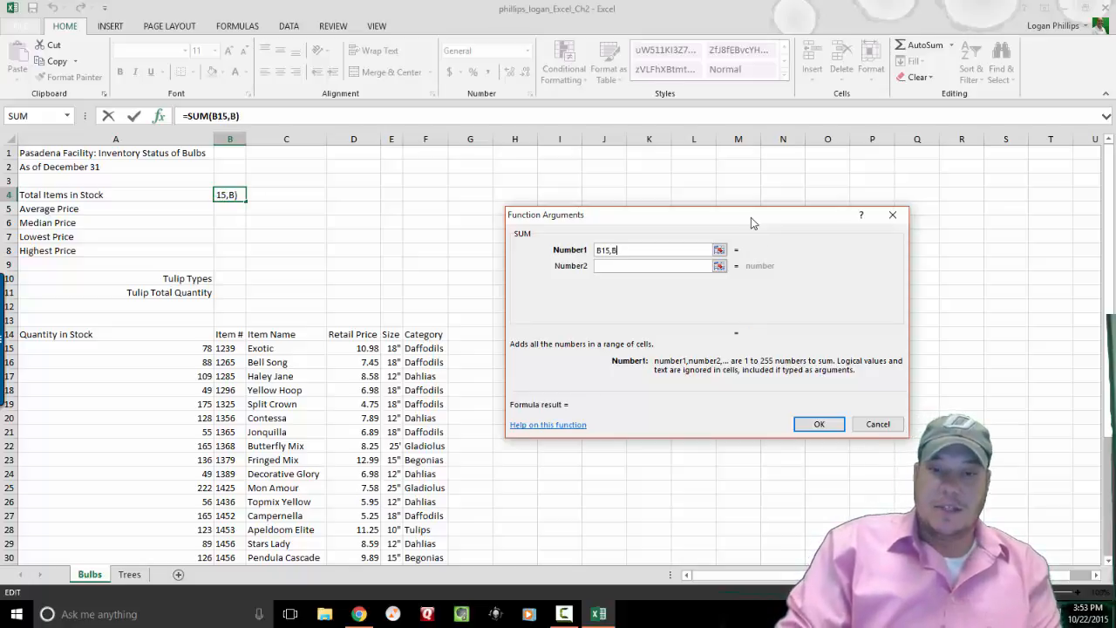
pyautogui.write('16,B1')
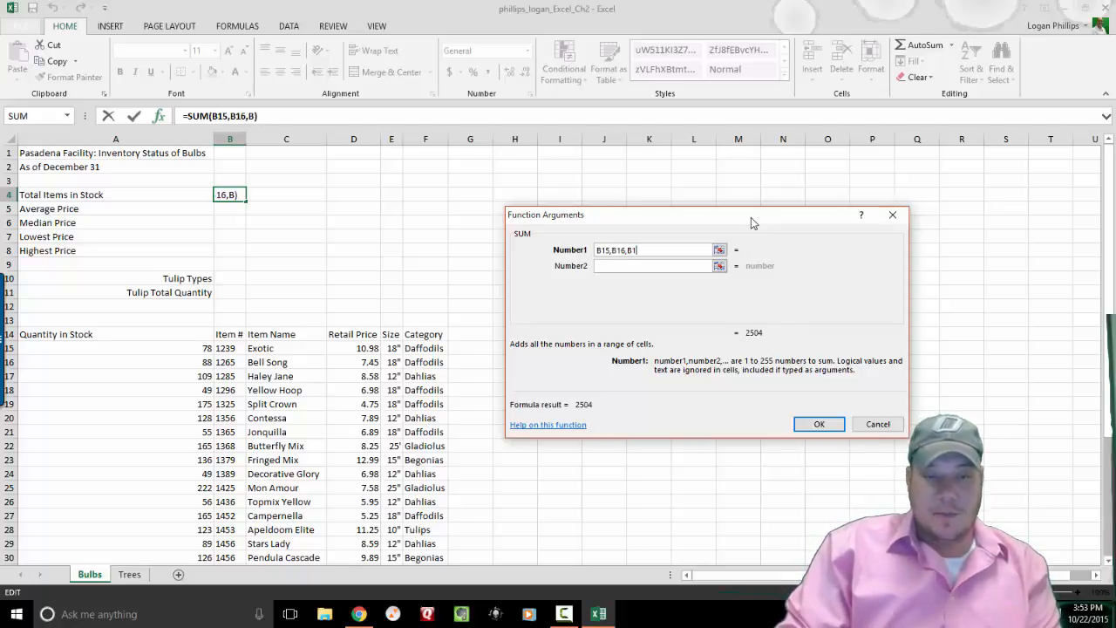
pyautogui.write('7,B18')
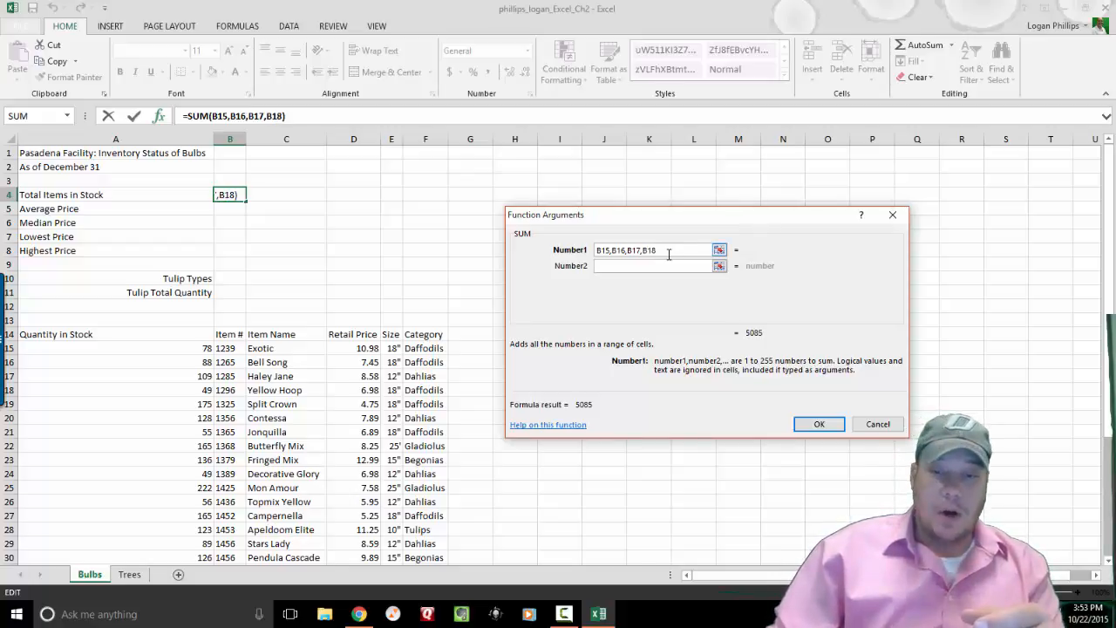
pyautogui.moveTo(669, 253); pyautogui.dragTo(567, 241)
pyautogui.press('BackSpace')
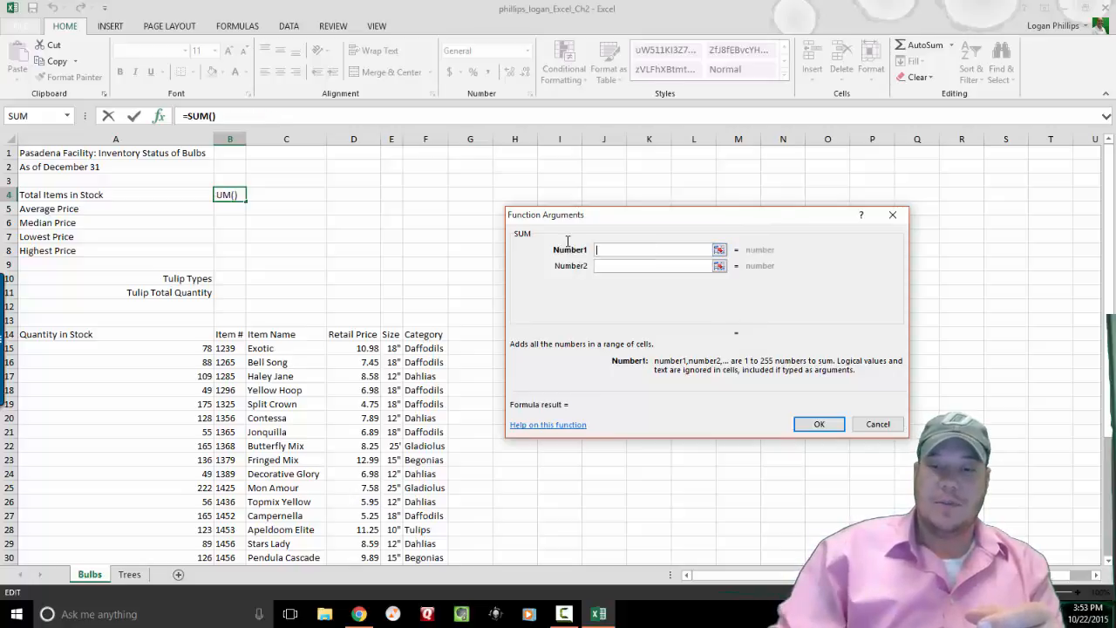
pyautogui.click(719, 249)
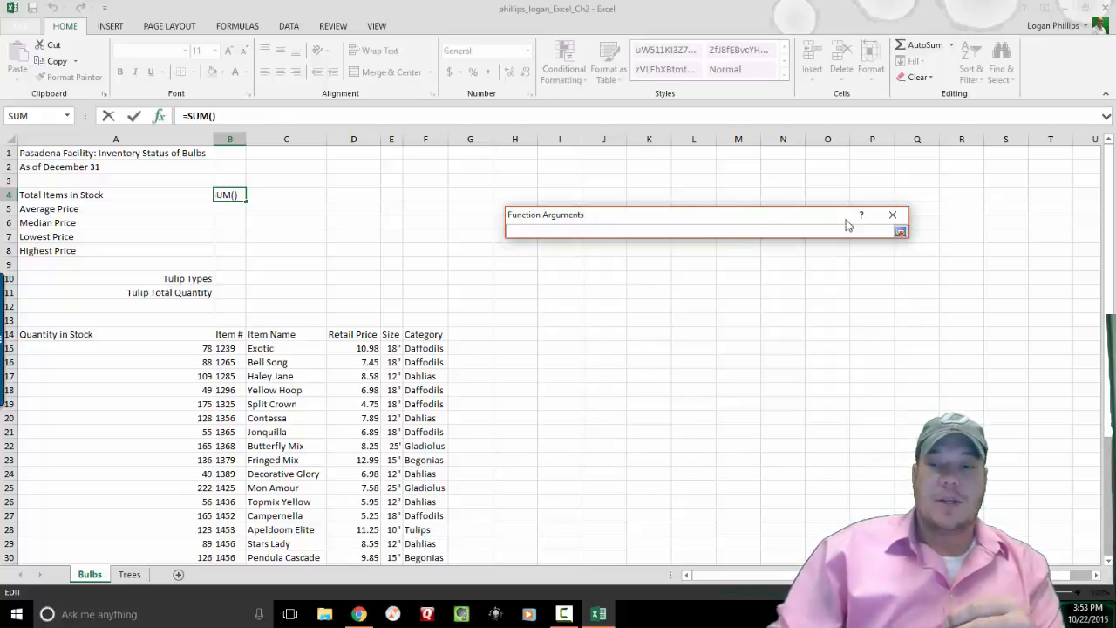
# Set the SUM range to the quantities A15:A42 and confirm, so B4 shows 2847.
pyautogui.click(900, 231)
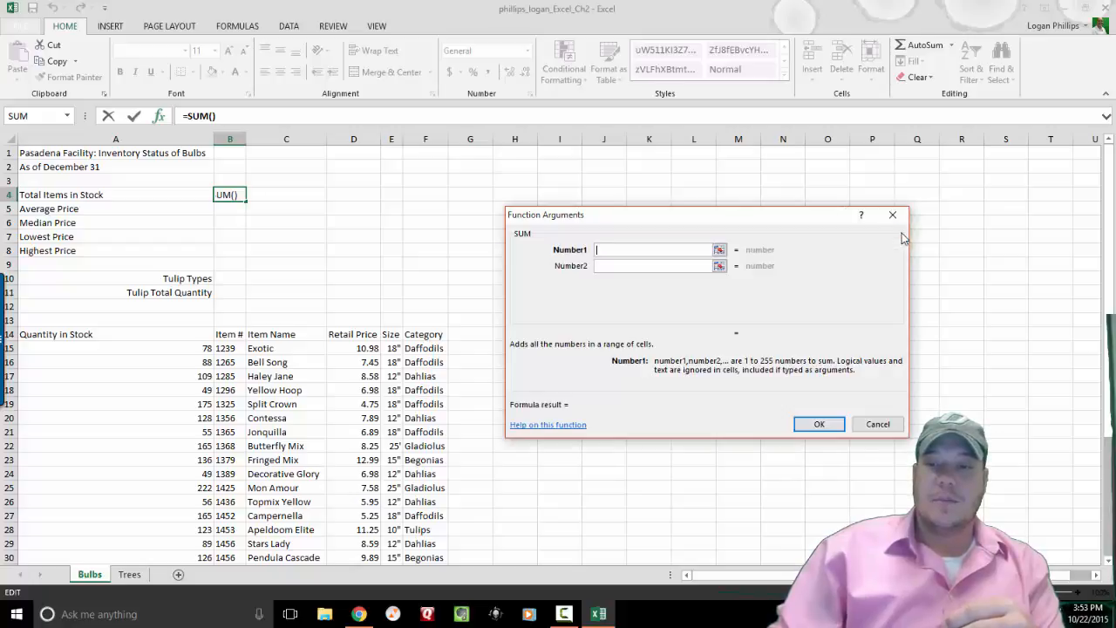
pyautogui.click(720, 251)
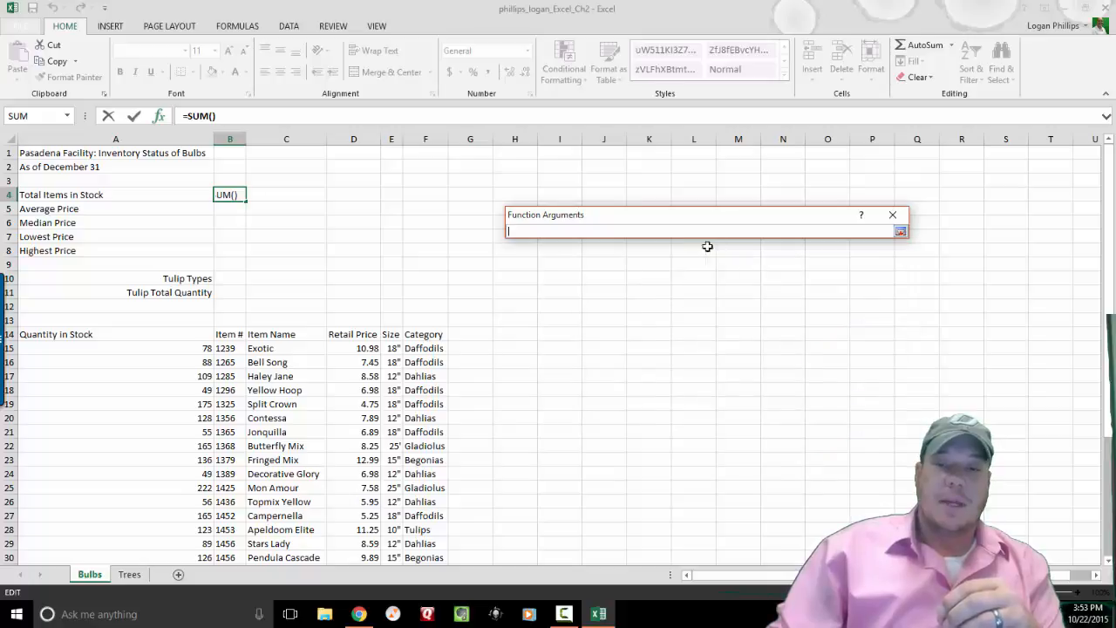
pyautogui.click(129, 349)
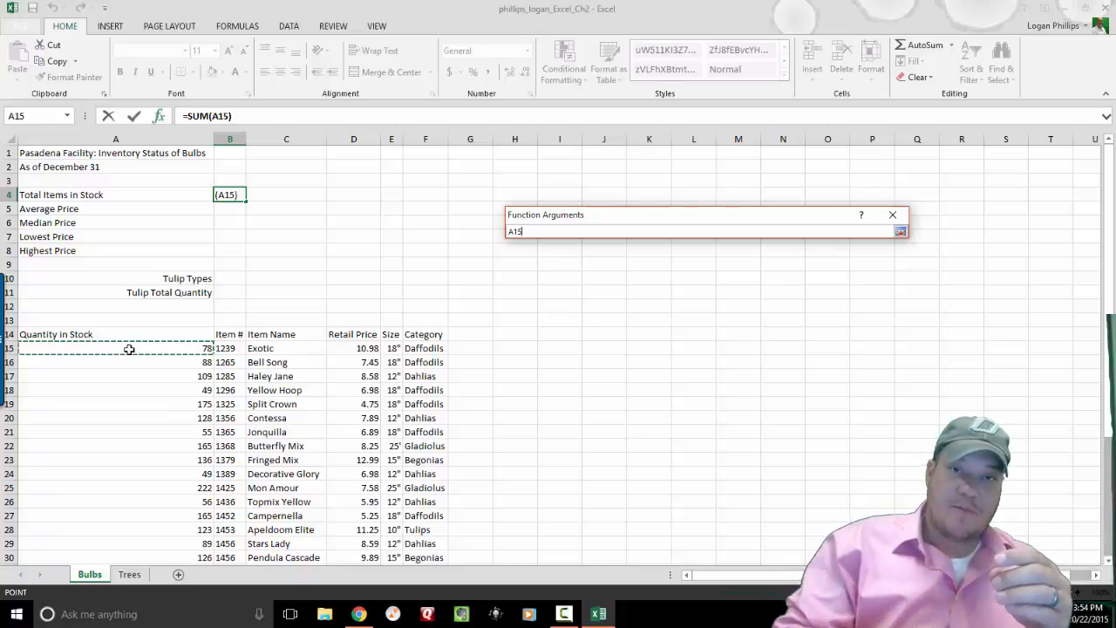
pyautogui.moveTo(129, 348); pyautogui.dragTo(168, 352)
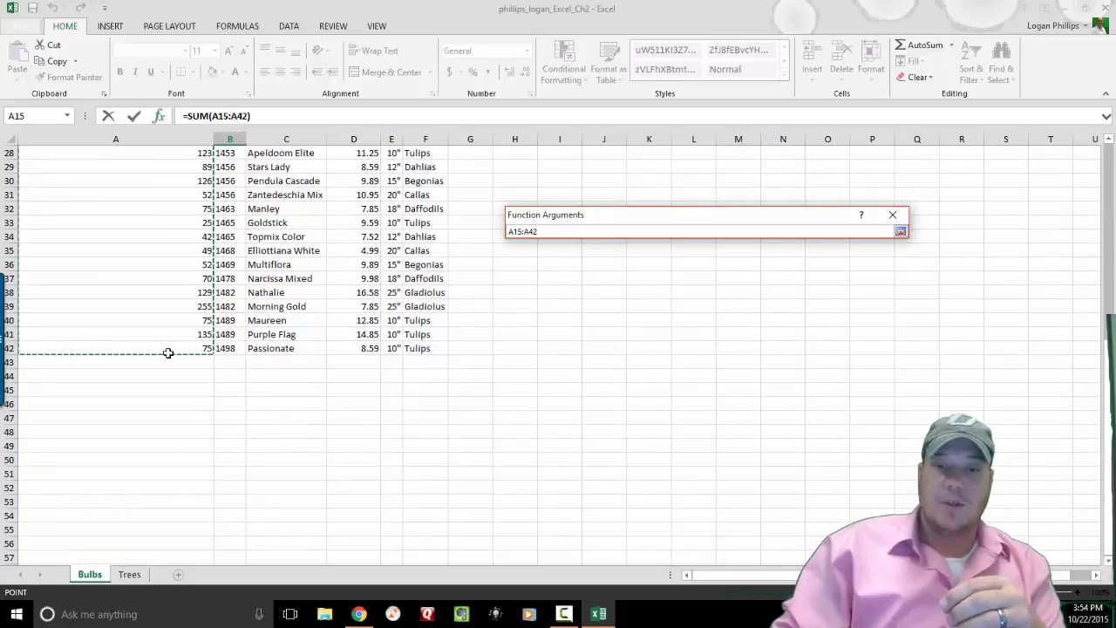
pyautogui.click(901, 233)
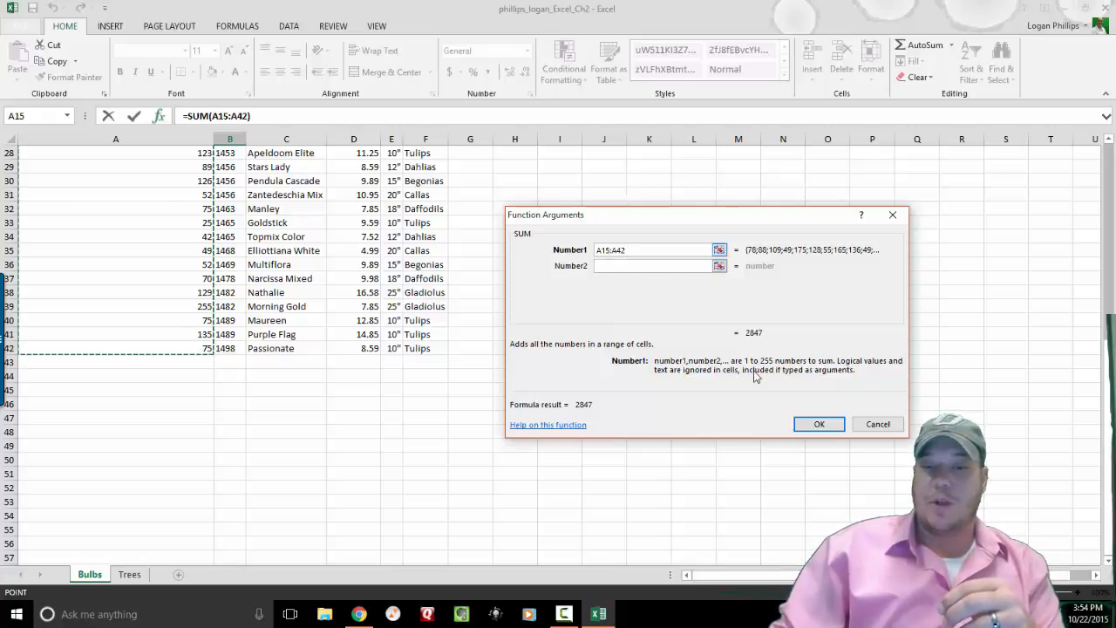
pyautogui.click(819, 425)
# Apply Comma Style to B4 so it reads 2,847.00, undoing trial decimal reductions.
pyautogui.scroll(1, 826, 428)
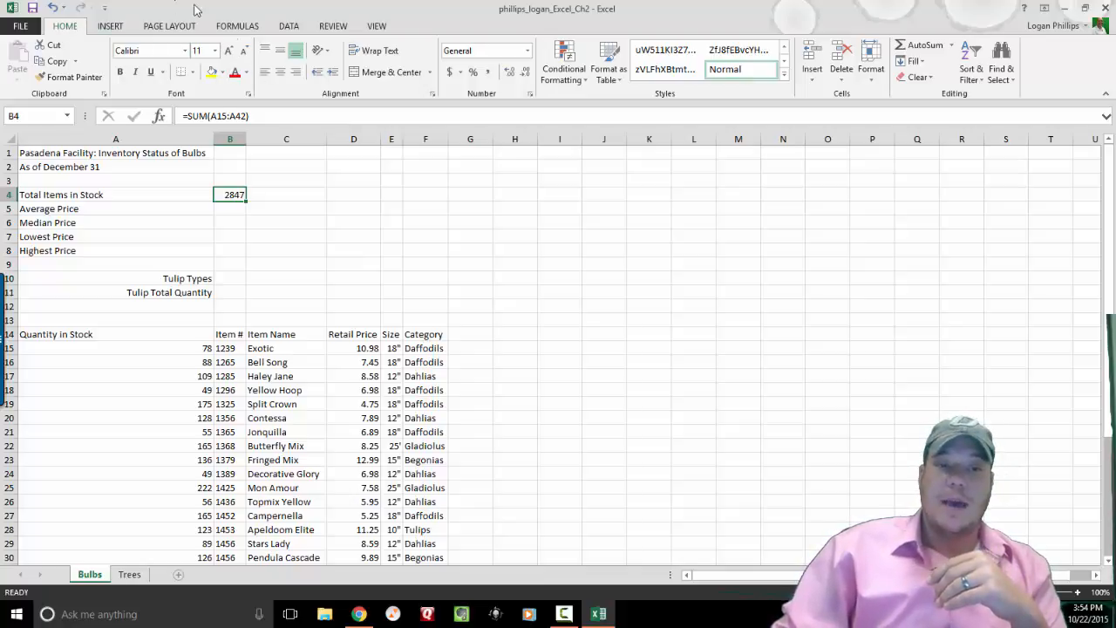
pyautogui.click(488, 74)
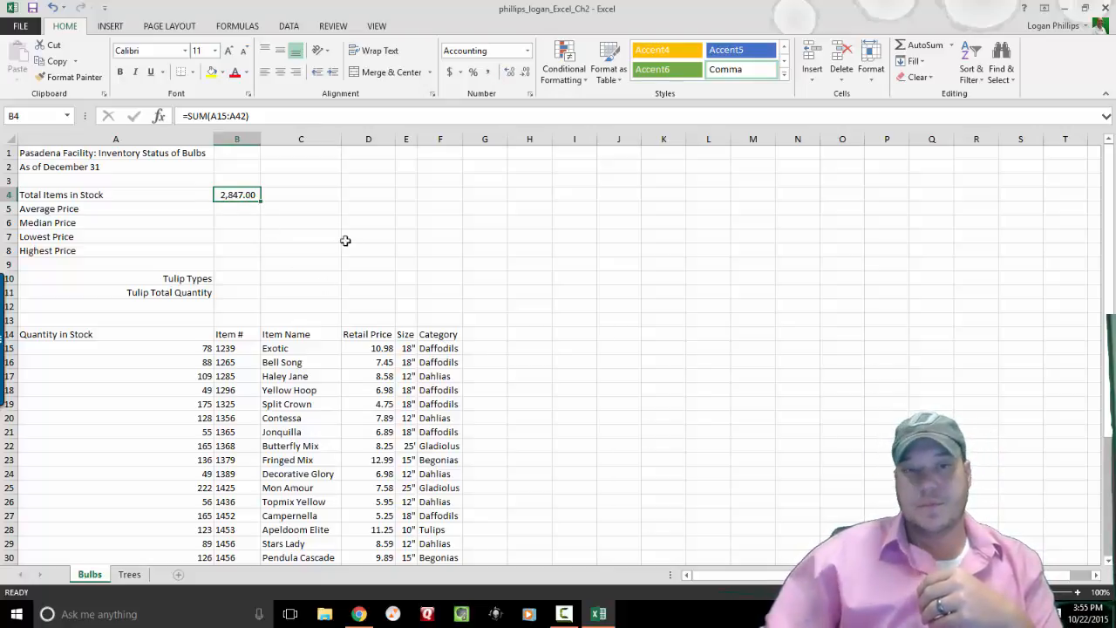
pyautogui.click(526, 54)
pyautogui.click(525, 77)
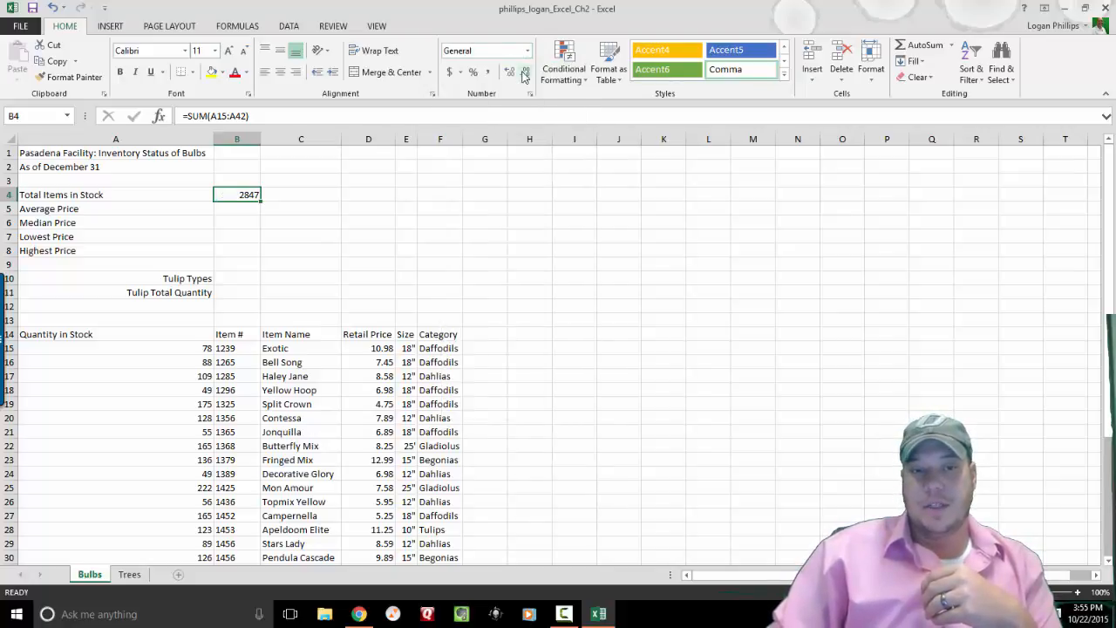
pyautogui.click(488, 75)
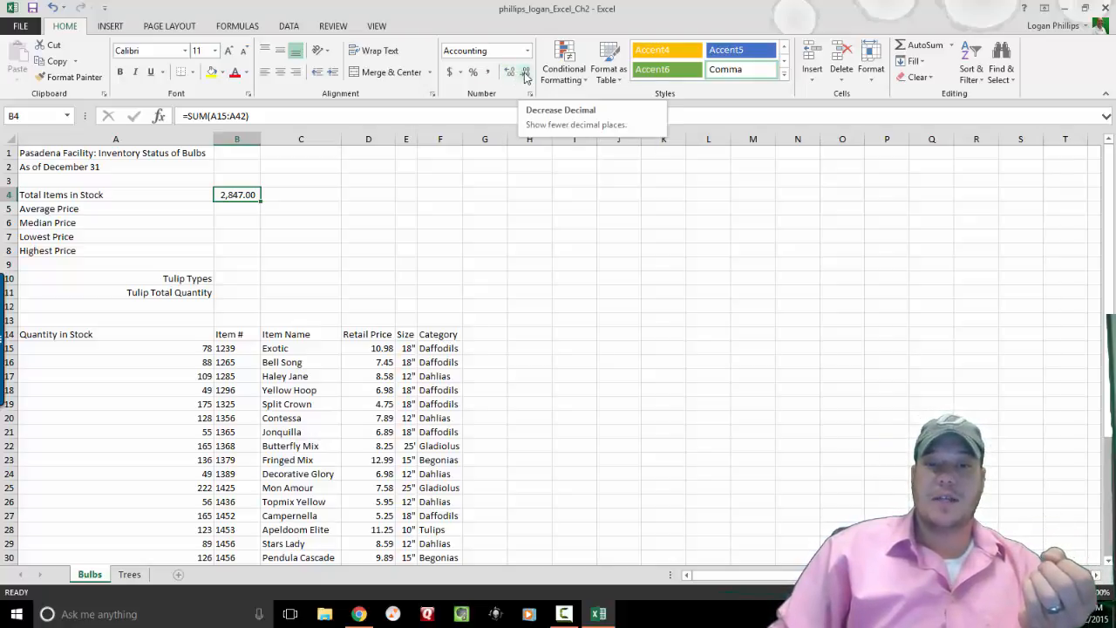
pyautogui.click(526, 72)
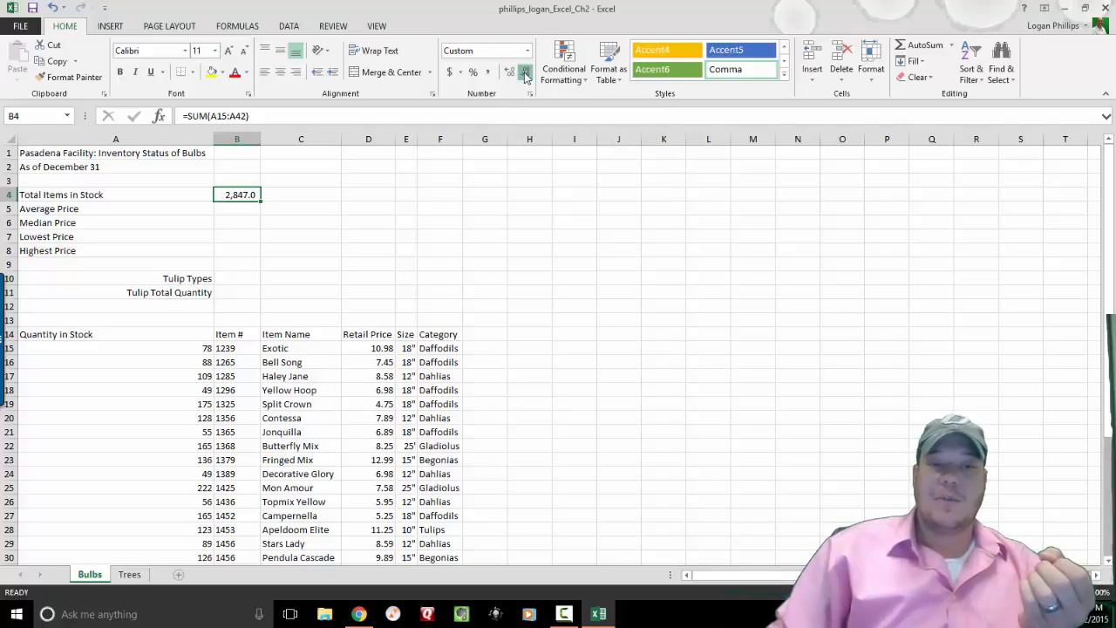
pyautogui.click(526, 72)
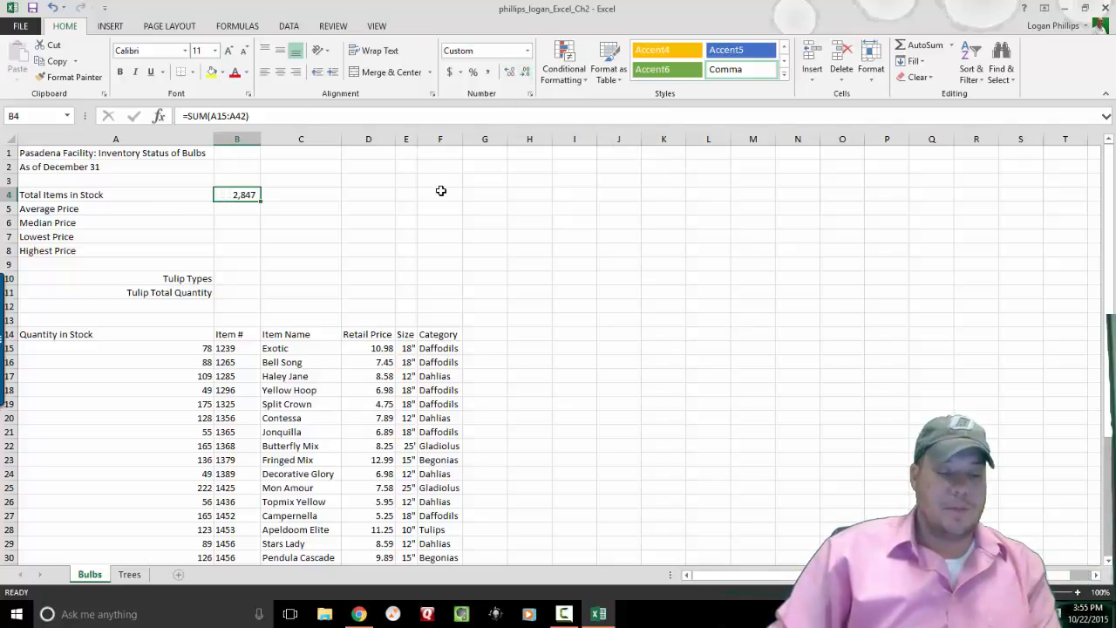
pyautogui.hotkey('ctrl', 'z')
pyautogui.hotkey('ctrl', 'z')
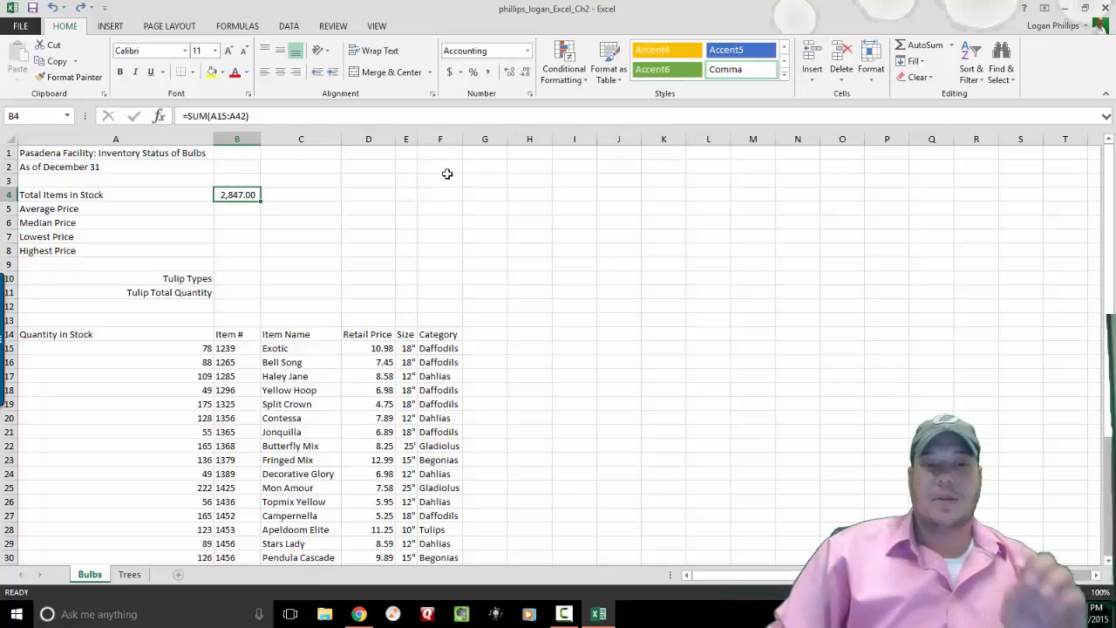
# Set B4's Accounting format to 0 decimal places in Format Cells and recheck it.
pyautogui.click(530, 98)
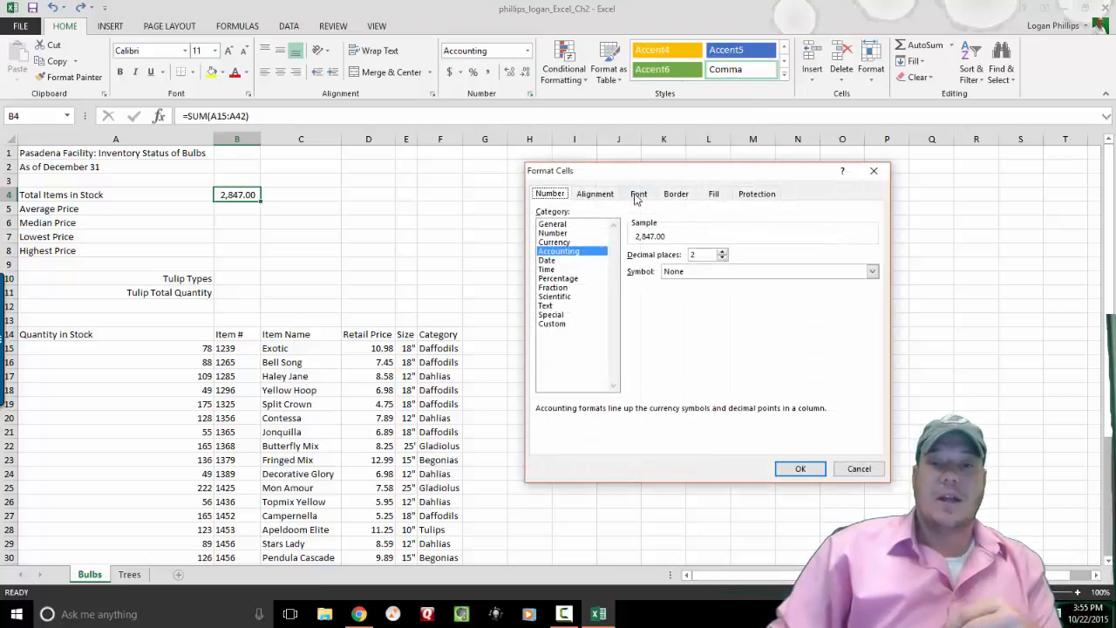
pyautogui.click(722, 258)
pyautogui.click(722, 259)
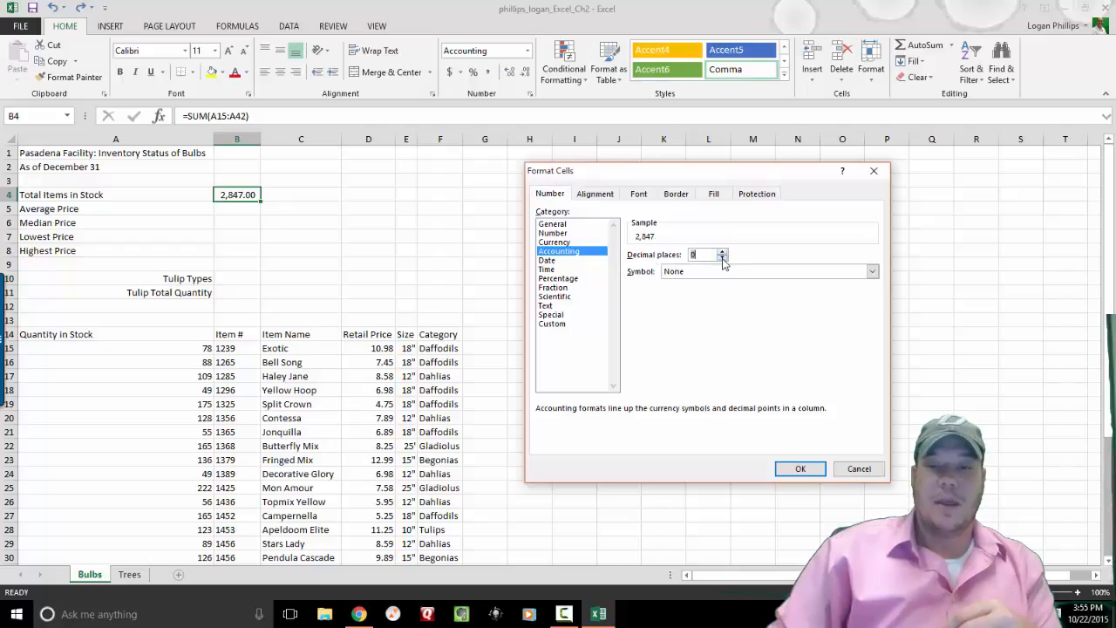
pyautogui.click(799, 468)
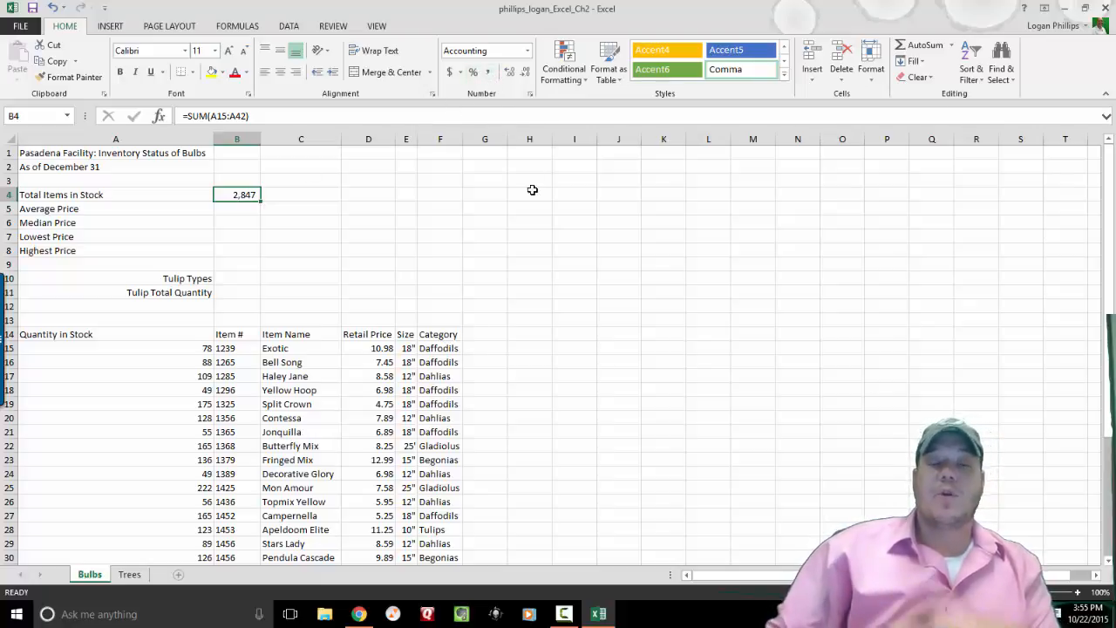
pyautogui.click(531, 95)
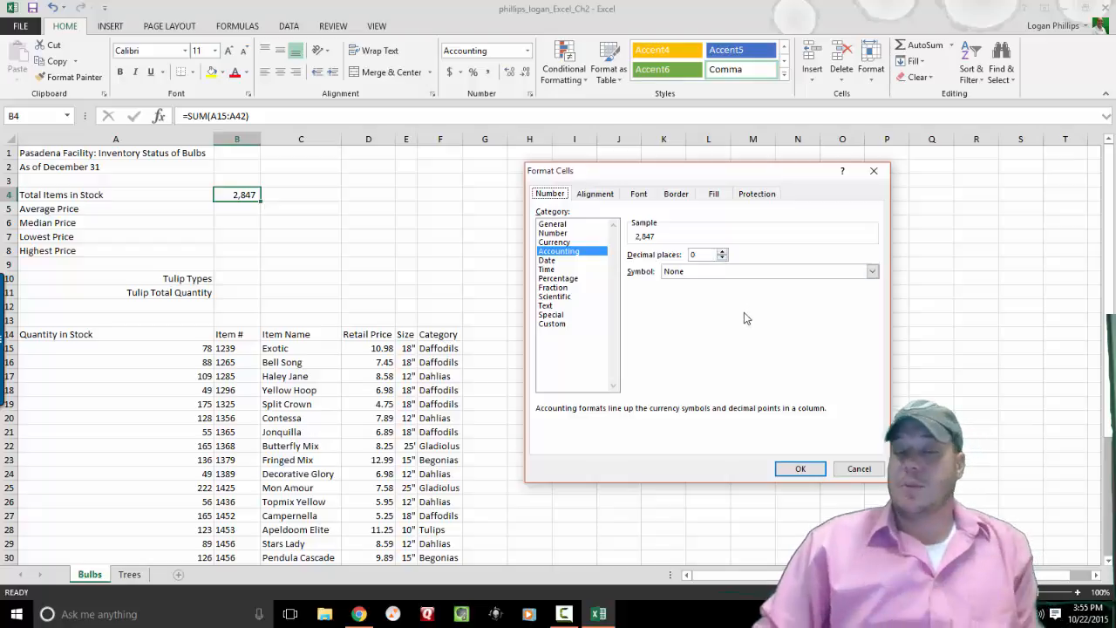
pyautogui.click(801, 469)
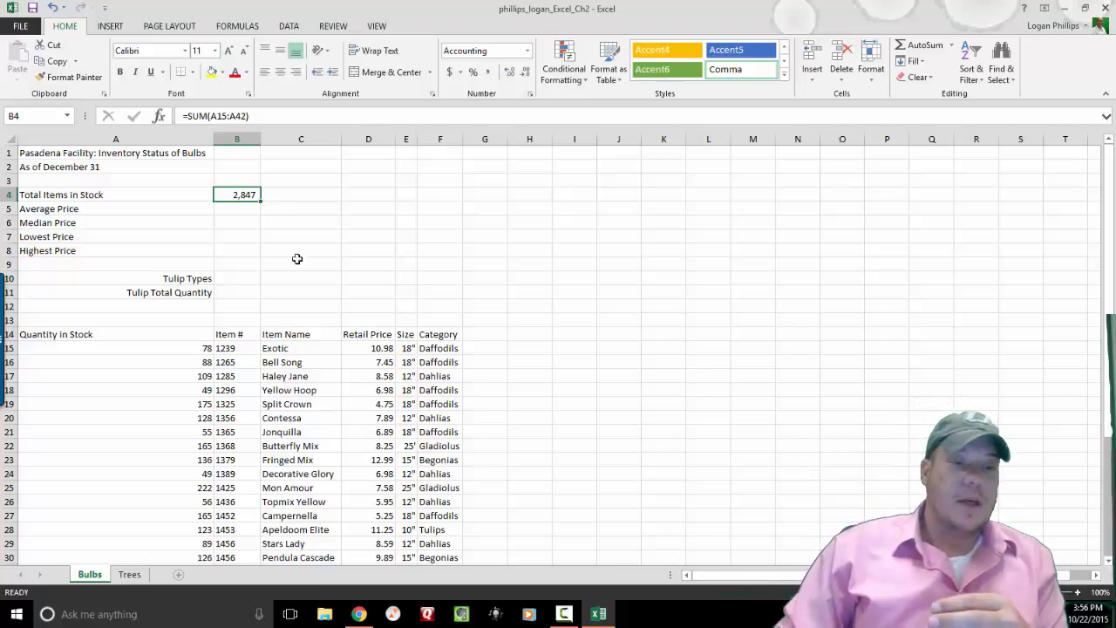
# Insert the AVERAGE function into B5 from an 'average' search.
pyautogui.click(239, 208)
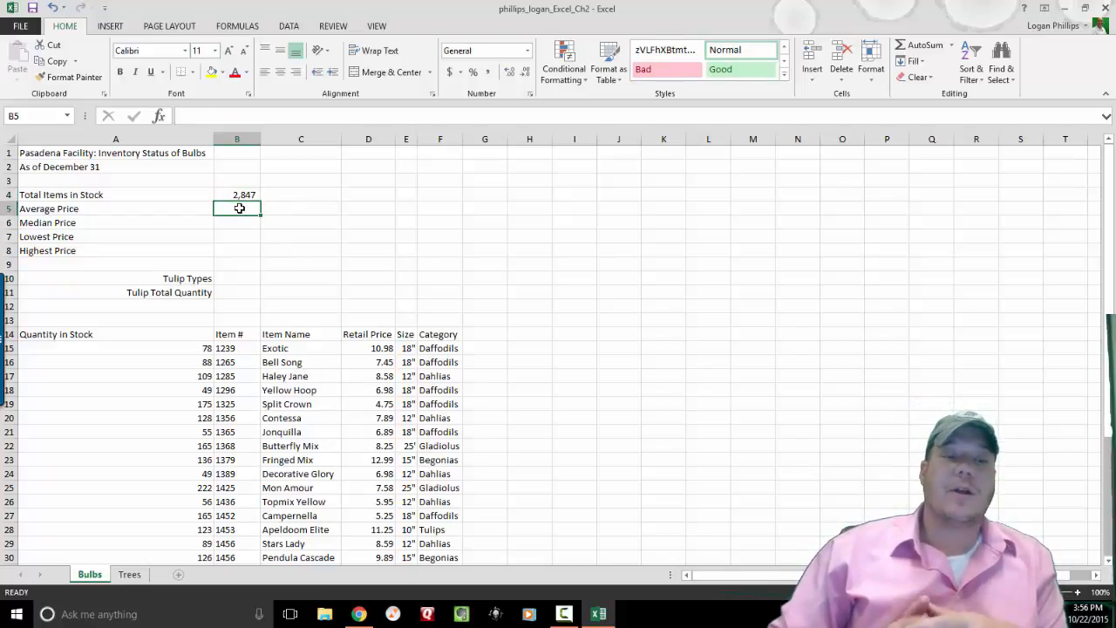
pyautogui.click(160, 117)
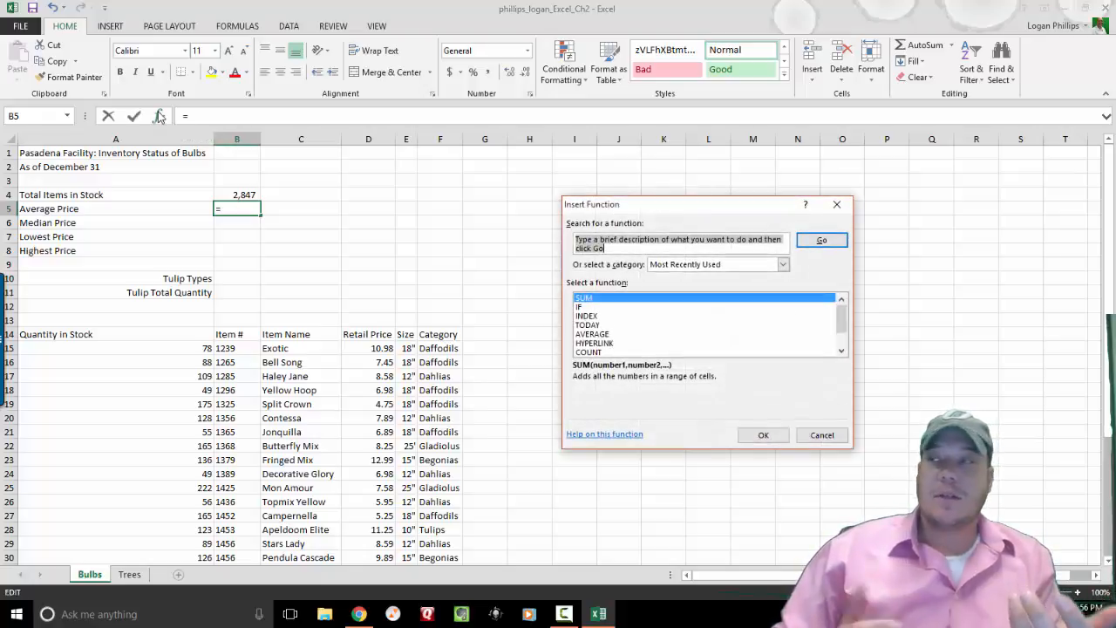
pyautogui.write('average')
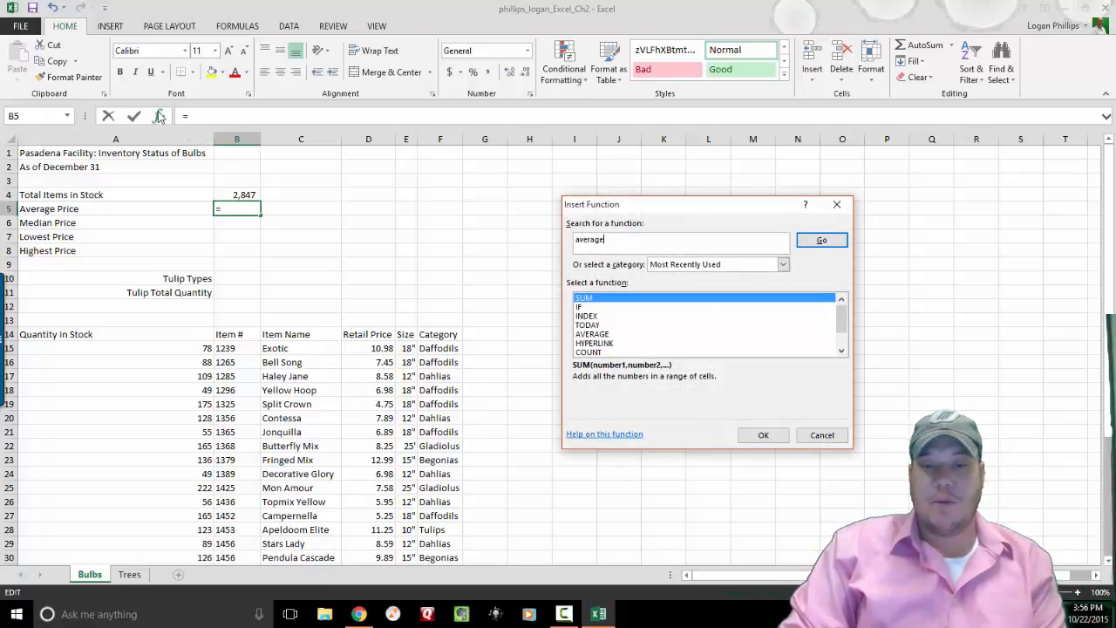
pyautogui.press('Return')
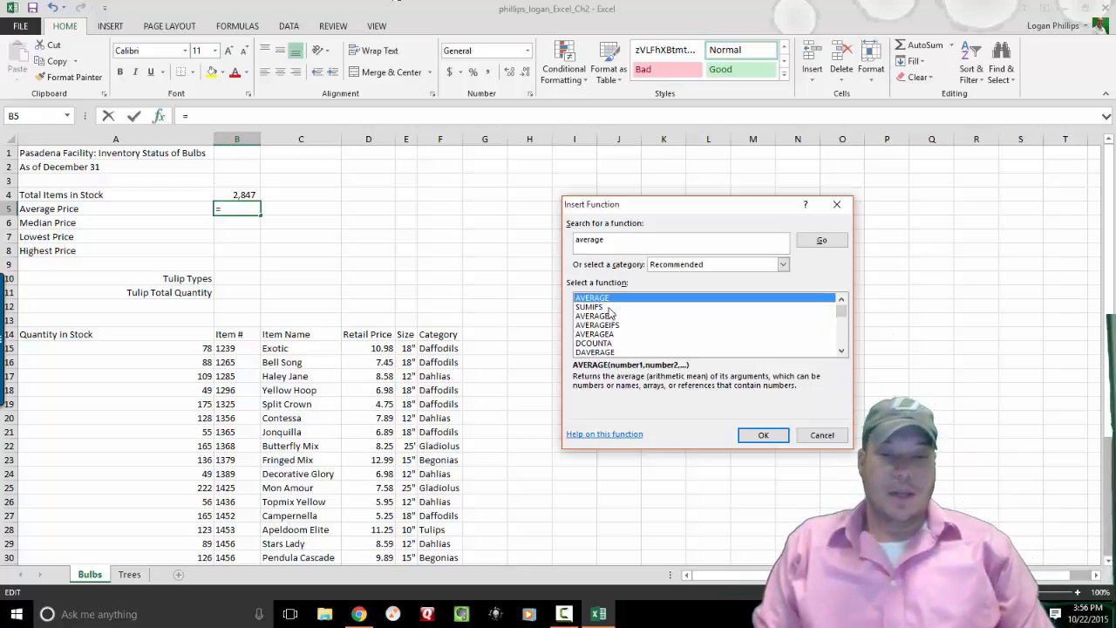
pyautogui.click(762, 434)
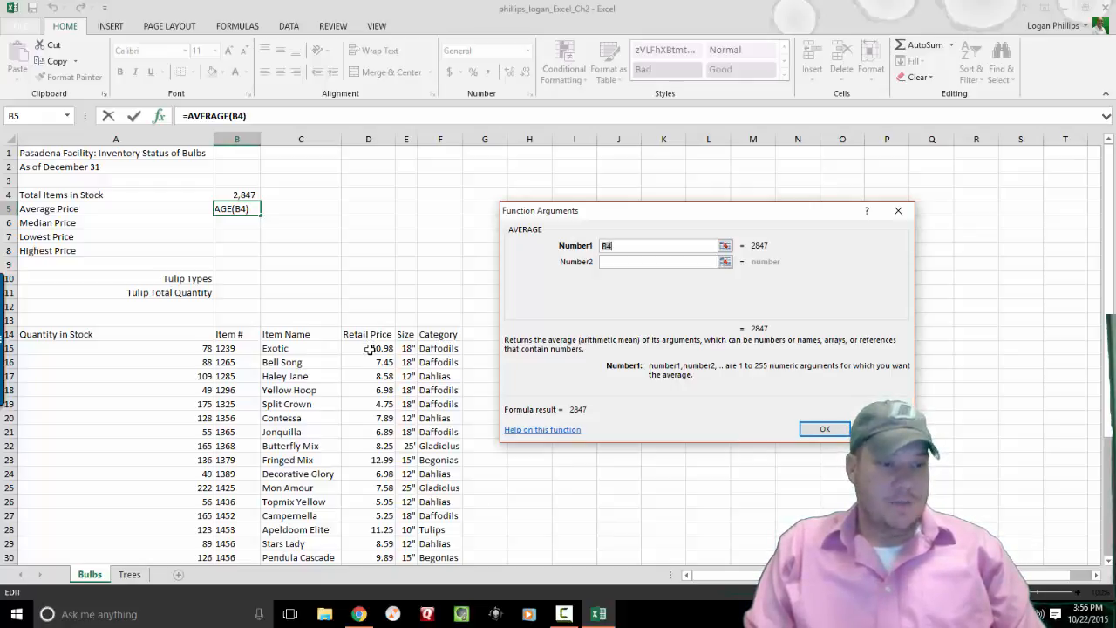
# Set the AVERAGE range to D15:D42 and confirm, so B5 shows 8.99.
pyautogui.click(622, 246)
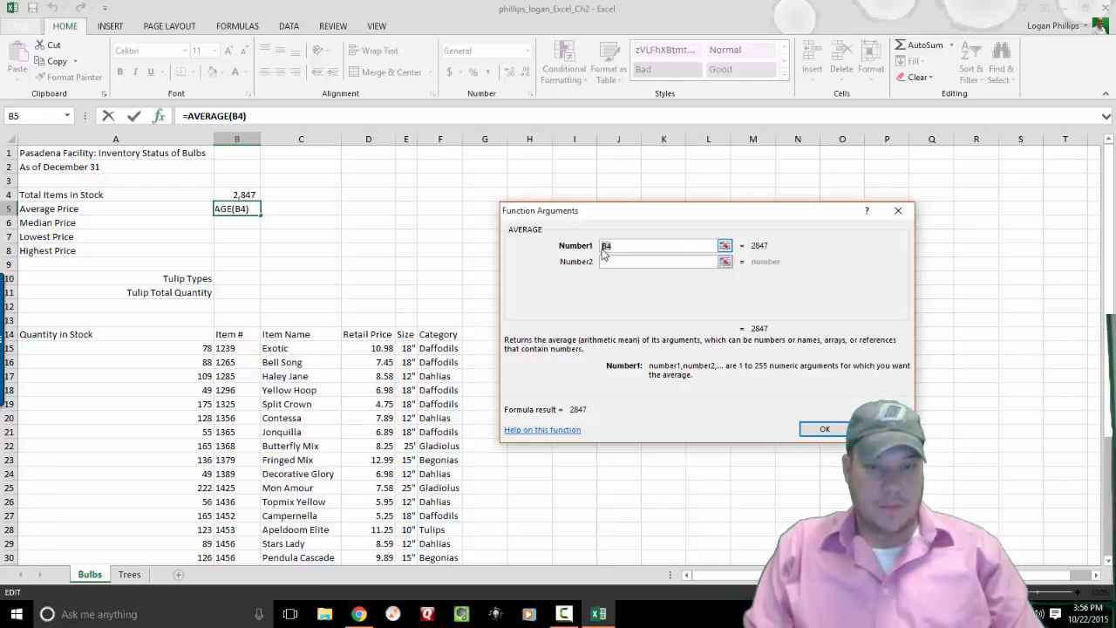
pyautogui.write('D15:')
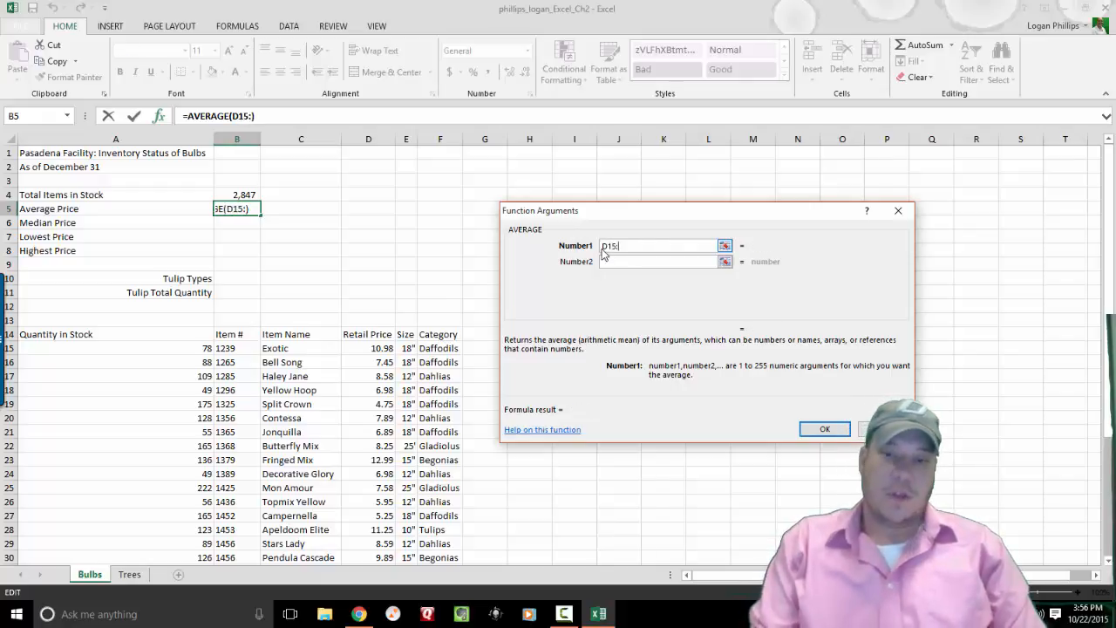
pyautogui.moveTo(1112, 213); pyautogui.dragTo(1112, 253)
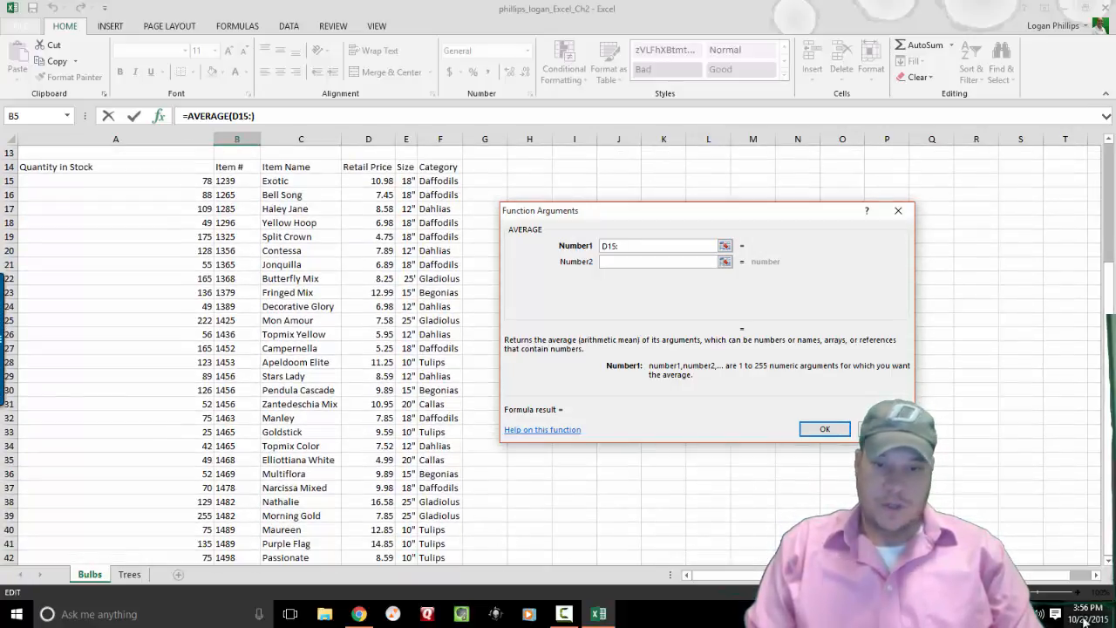
pyautogui.click(1107, 562)
pyautogui.click(1108, 563)
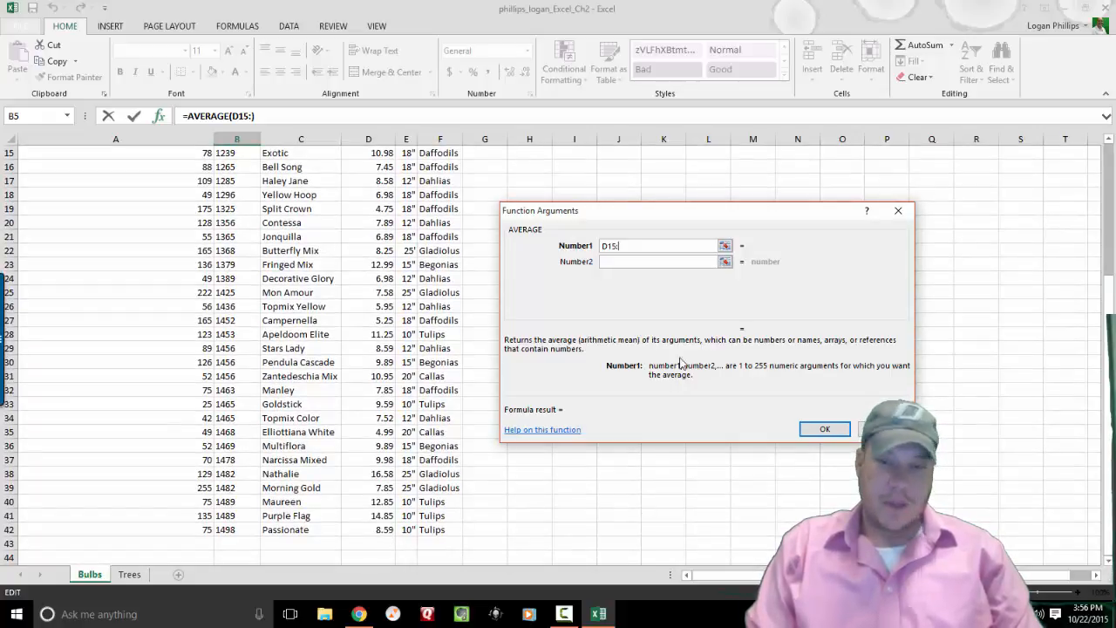
pyautogui.write('42')
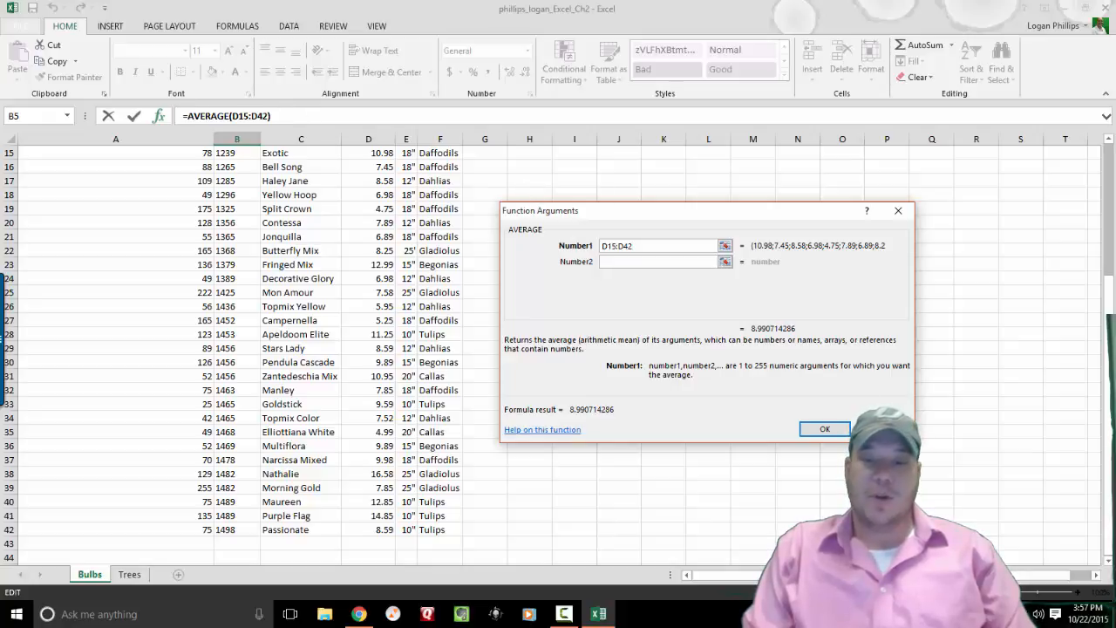
pyautogui.click(824, 429)
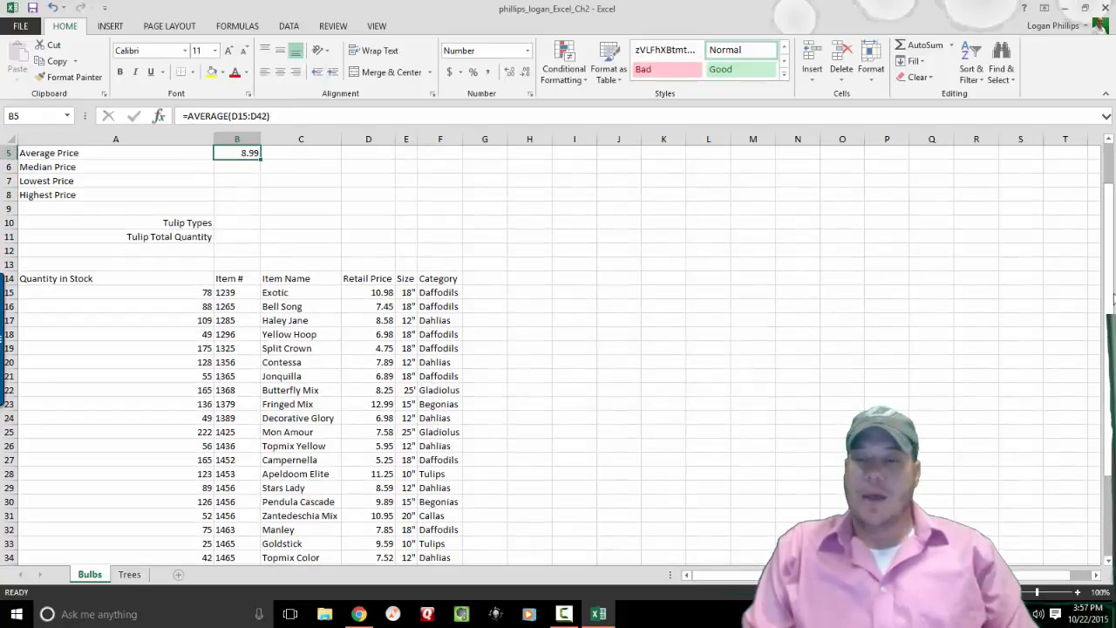
pyautogui.moveTo(1111, 240); pyautogui.dragTo(1114, 240)
pyautogui.moveTo(1100, 162); pyautogui.dragTo(1100, 166)
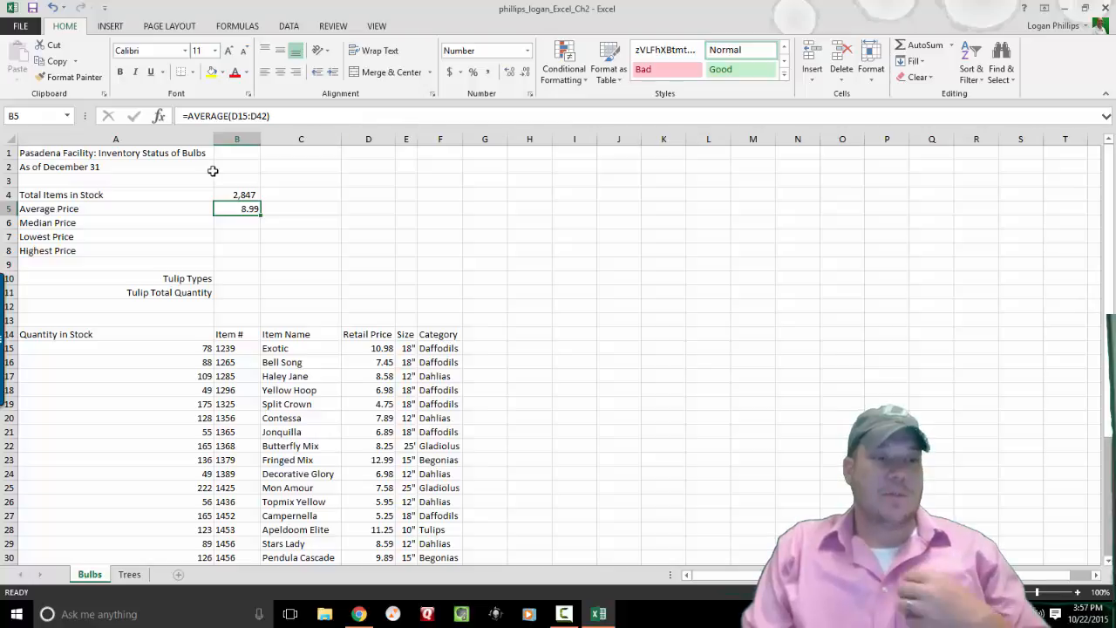
pyautogui.click(233, 225)
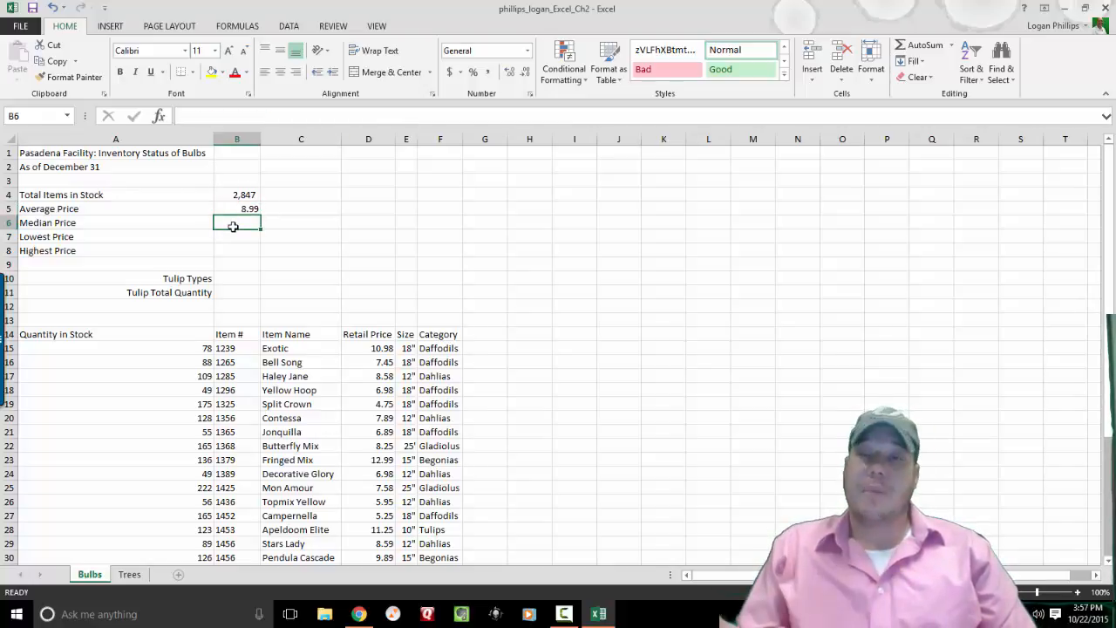
# Insert the MEDIAN function into B6 and delete the suggested B4:B5 argument.
pyautogui.click(166, 117)
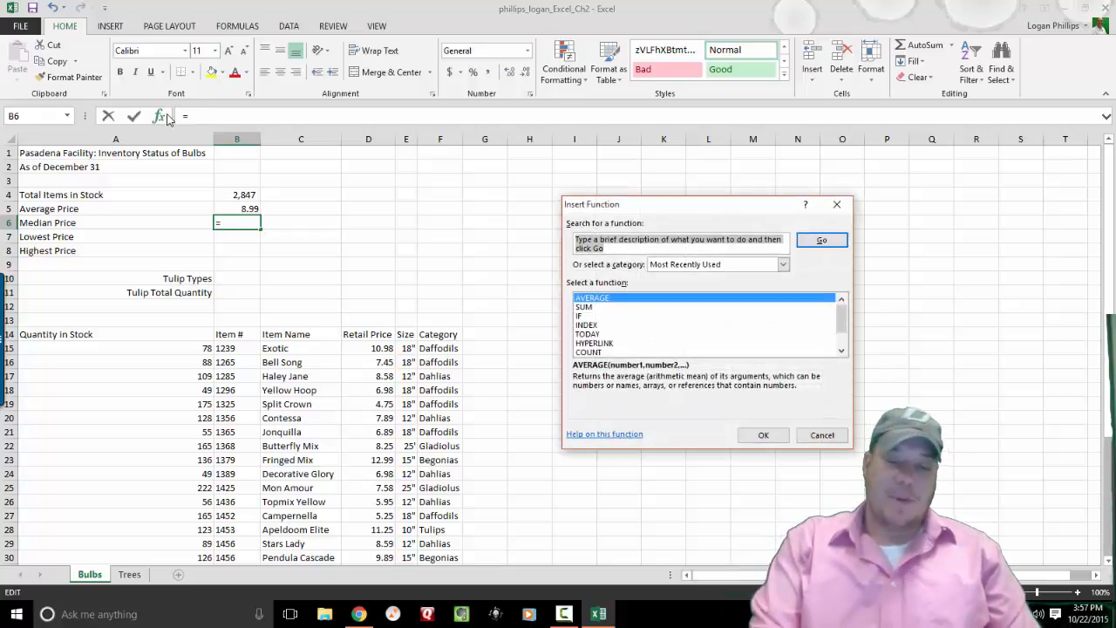
pyautogui.write('median')
pyautogui.press('Return')
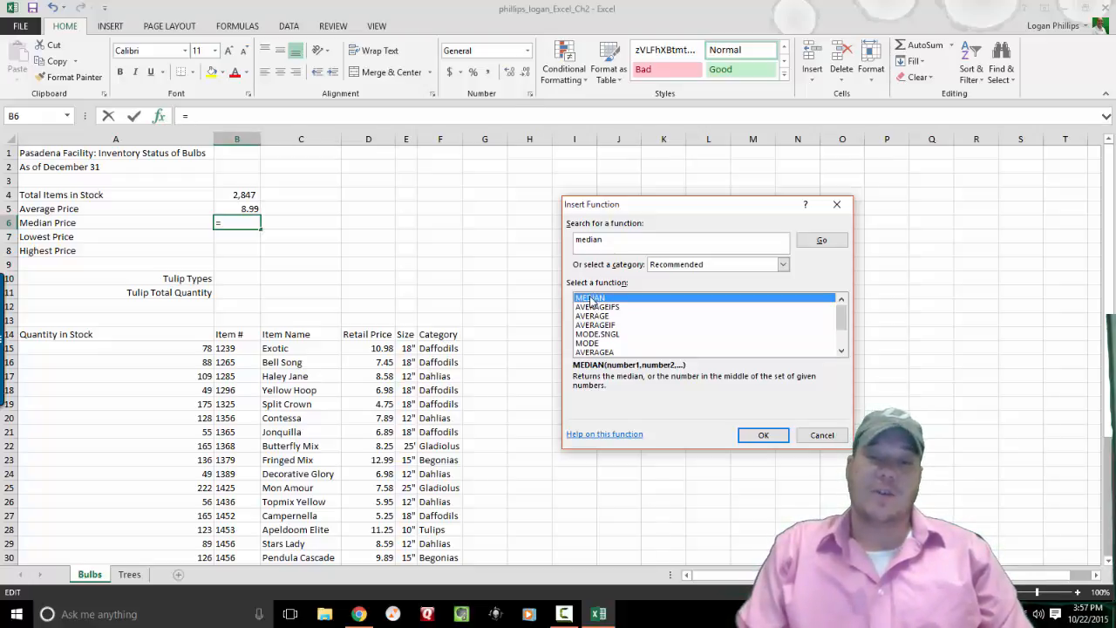
pyautogui.click(756, 435)
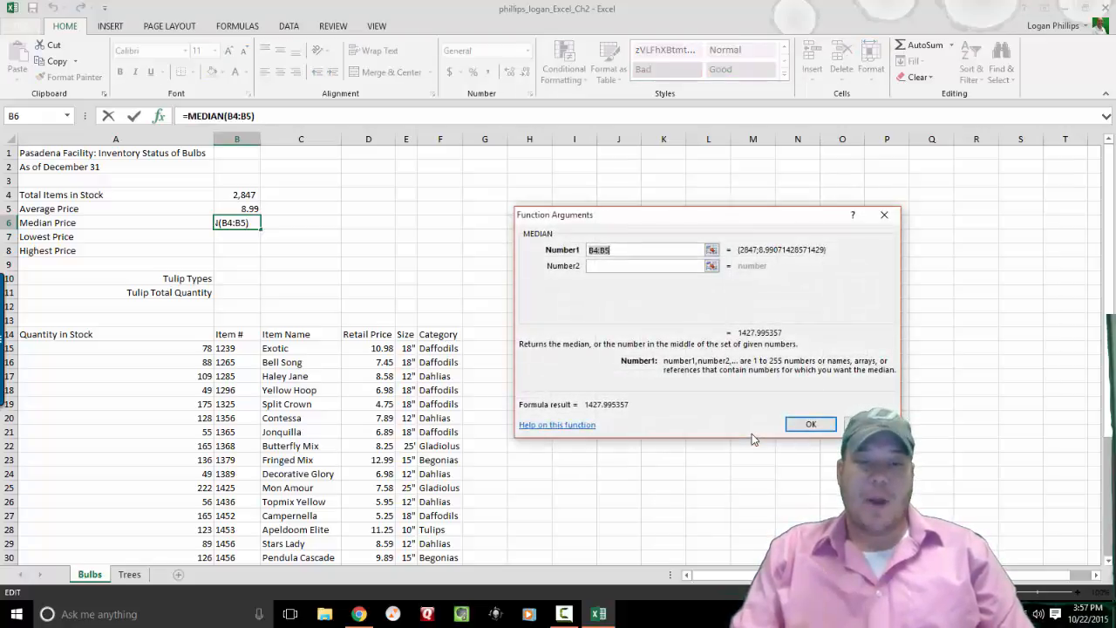
pyautogui.press('Delete')
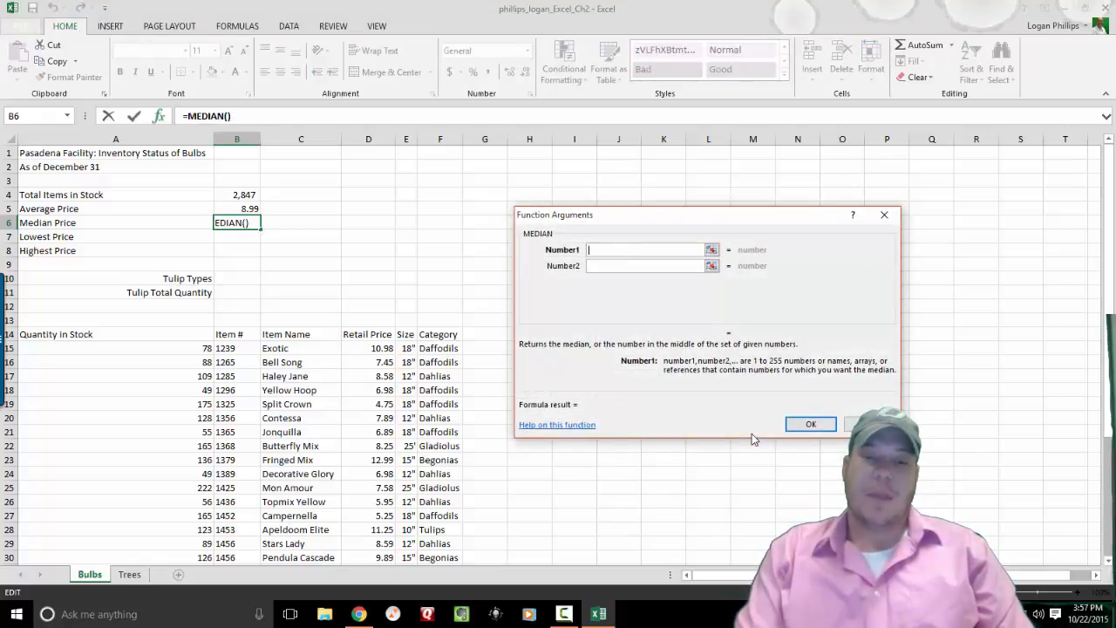
# Set the MEDIAN range to the retail prices D15:D42 and confirm, giving 8.42.
pyautogui.click(711, 250)
pyautogui.click(715, 250)
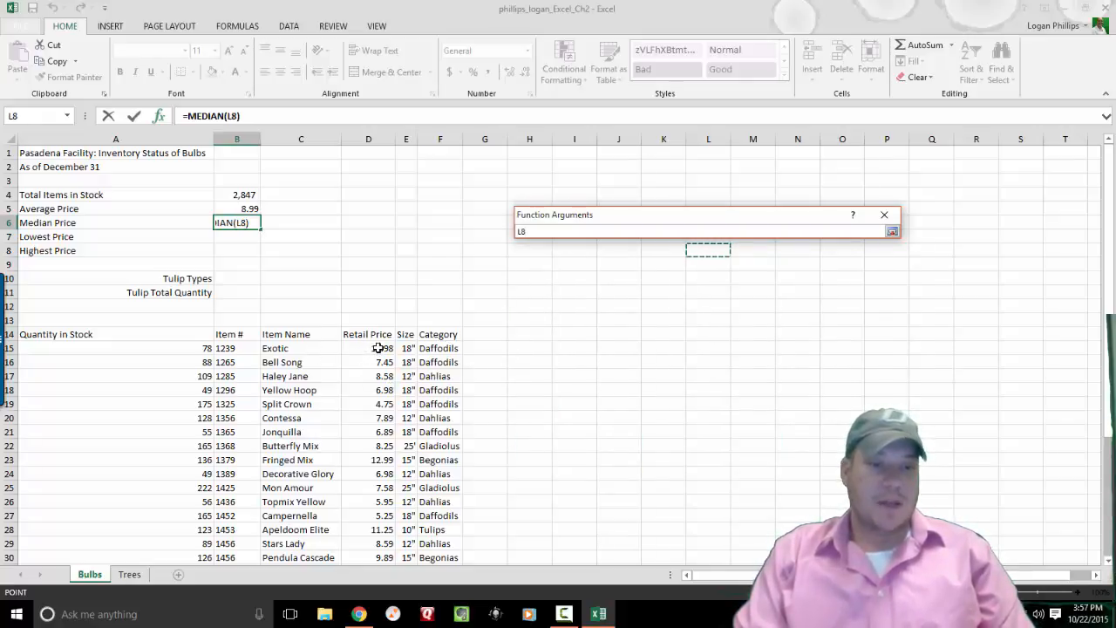
pyautogui.moveTo(378, 348); pyautogui.dragTo(367, 549)
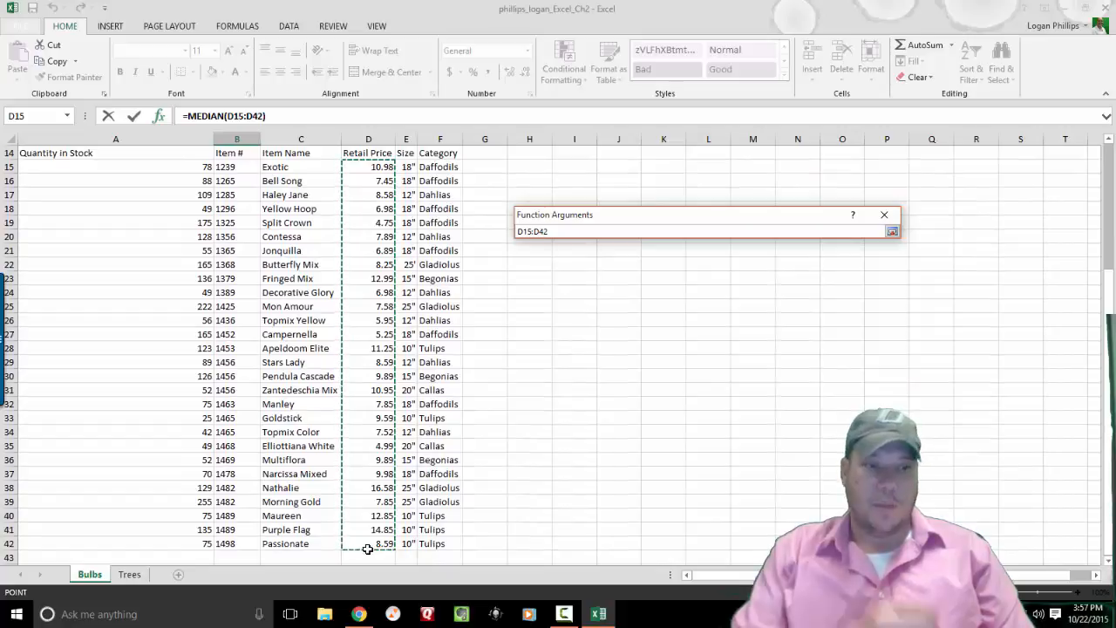
pyautogui.press('Return')
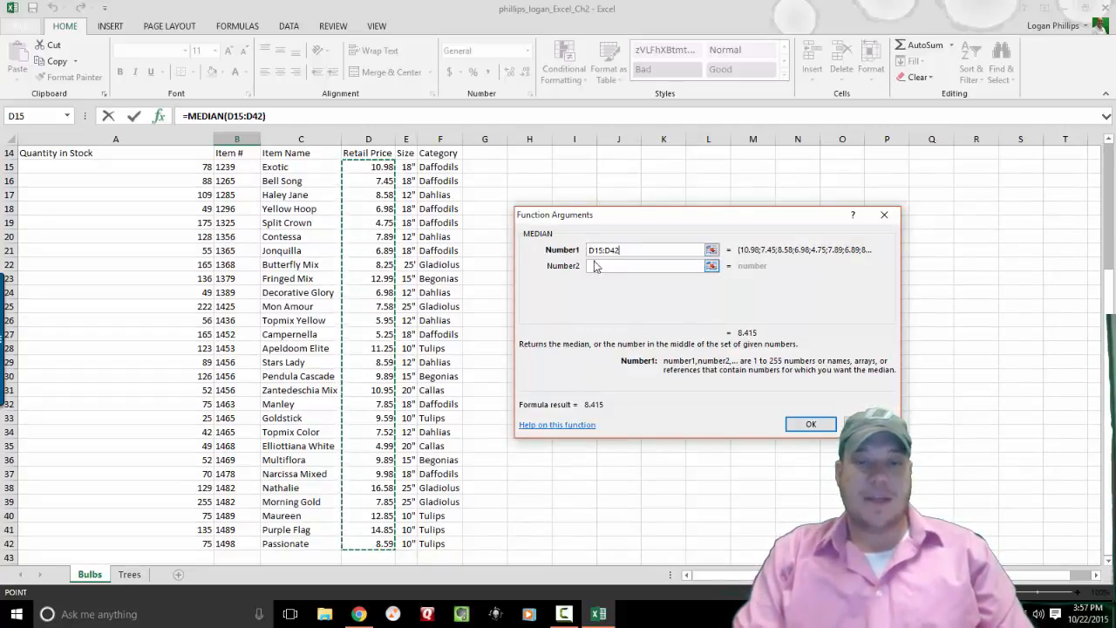
pyautogui.click(809, 425)
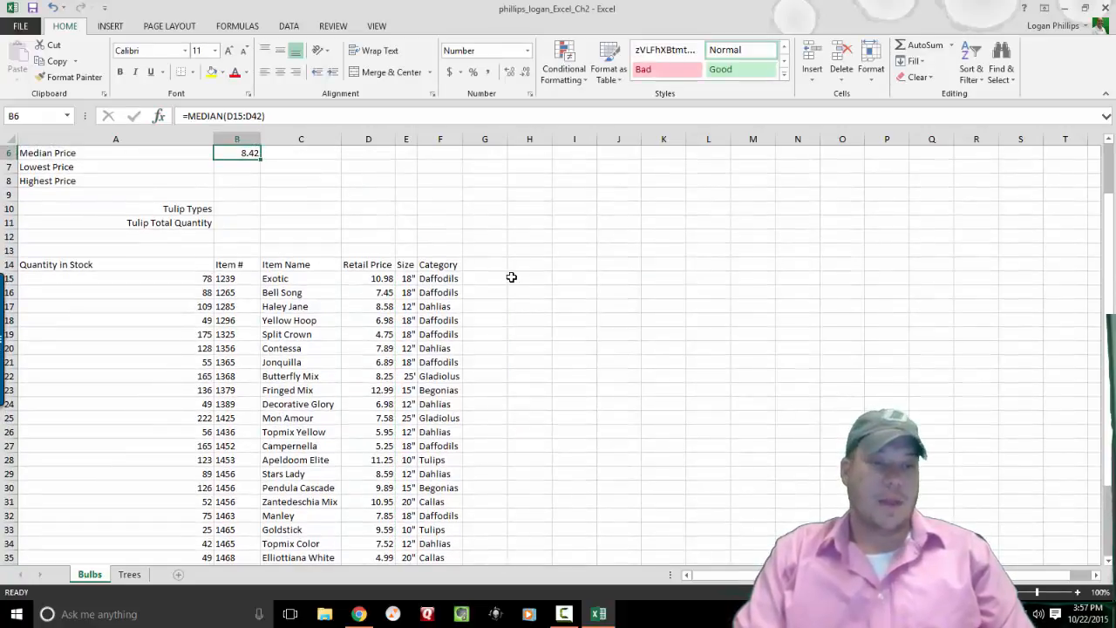
pyautogui.press('Up')
pyautogui.press('Up')
pyautogui.press('Up')
pyautogui.press('Up')
pyautogui.press('Up')
pyautogui.press('Down')
pyautogui.press('Down')
pyautogui.press('Down')
pyautogui.press('Down')
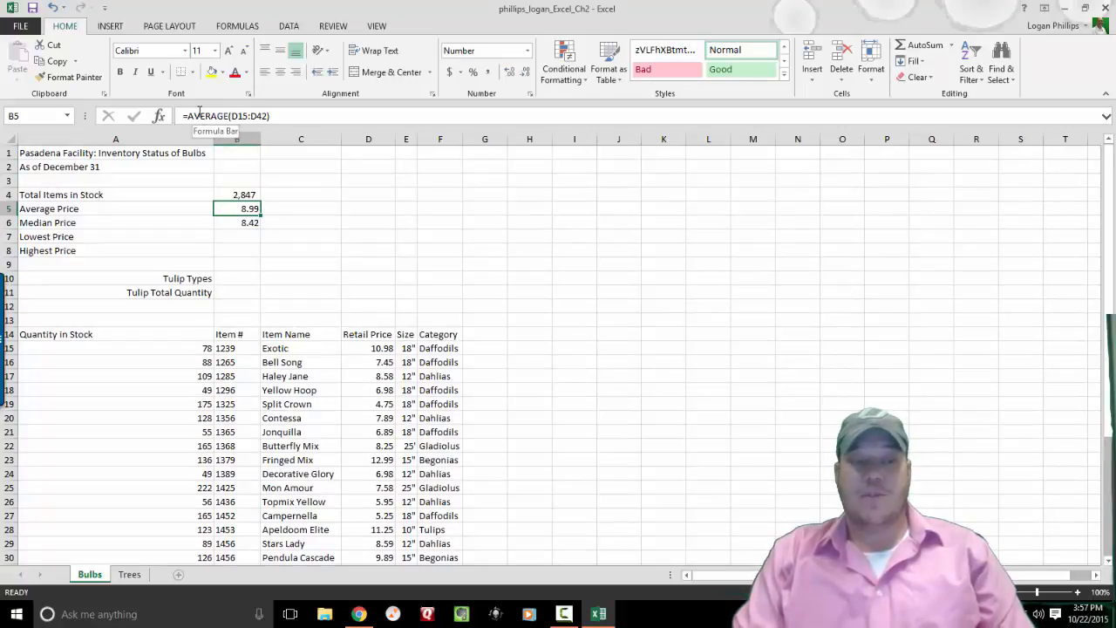
pyautogui.press('Down')
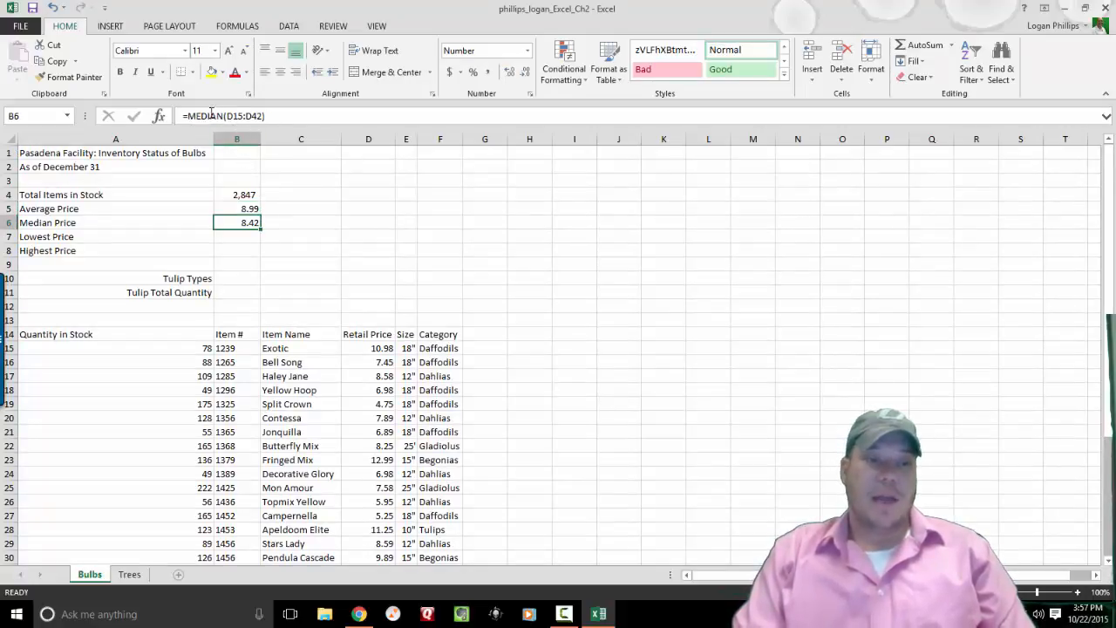
pyautogui.press('Down')
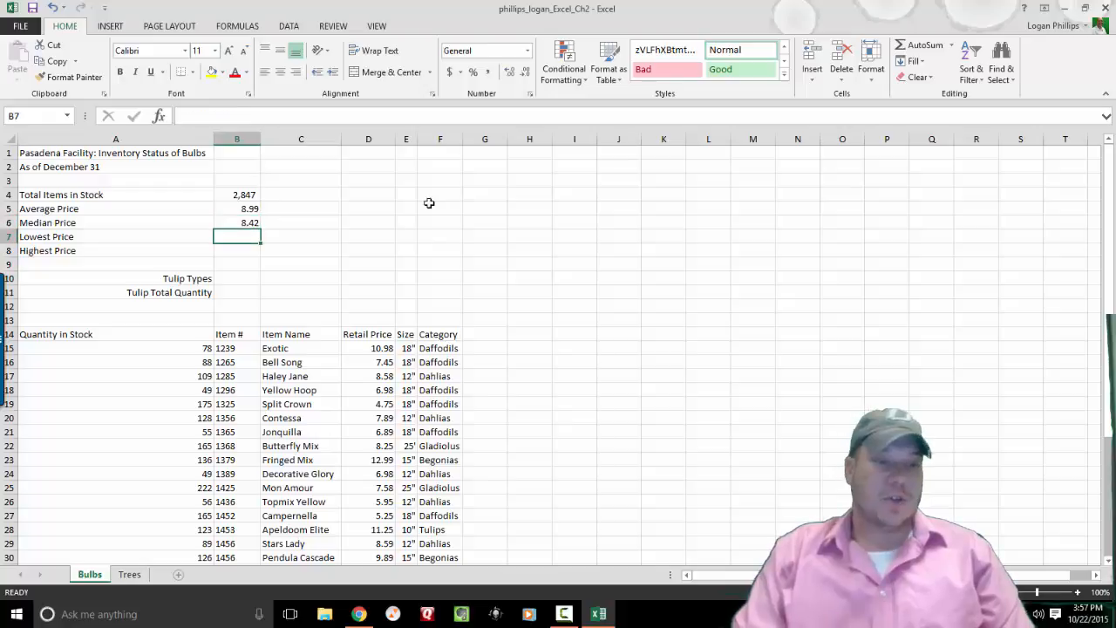
# Find and choose the MIN function for B7 through the function search.
pyautogui.write('=')
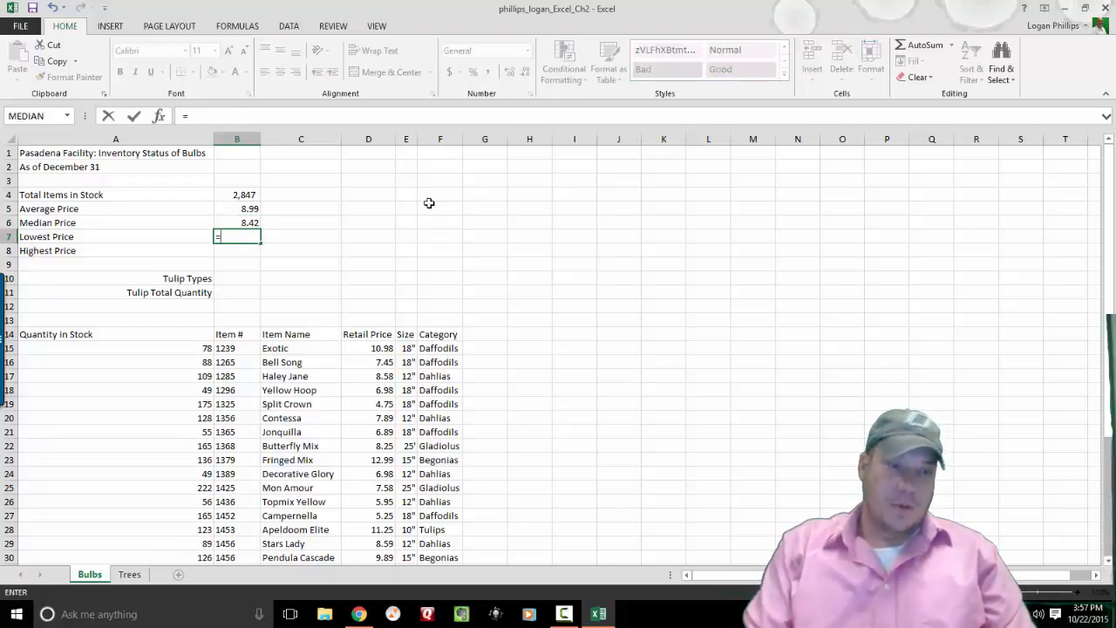
pyautogui.press('Escape')
pyautogui.click(162, 118)
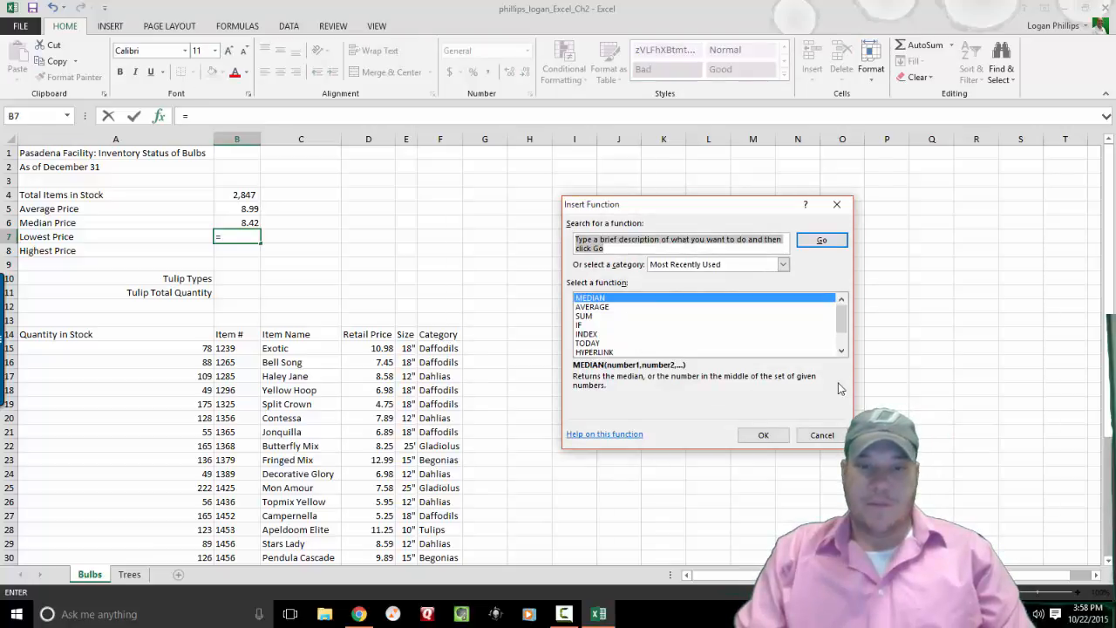
pyautogui.click(843, 352)
pyautogui.click(842, 352)
pyautogui.click(842, 351)
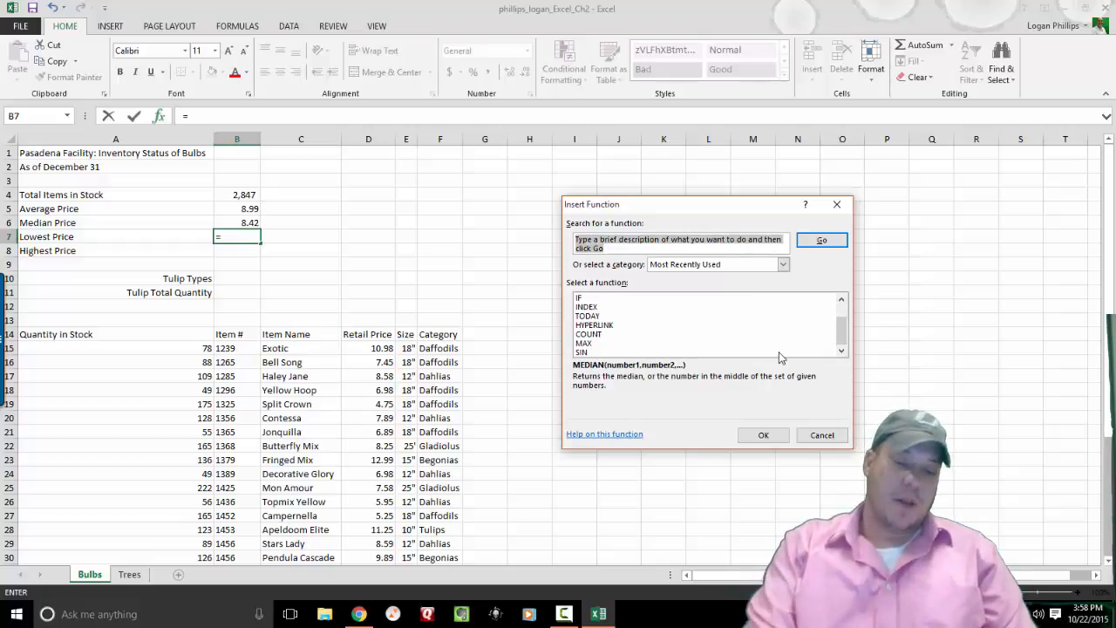
pyautogui.write('Mo')
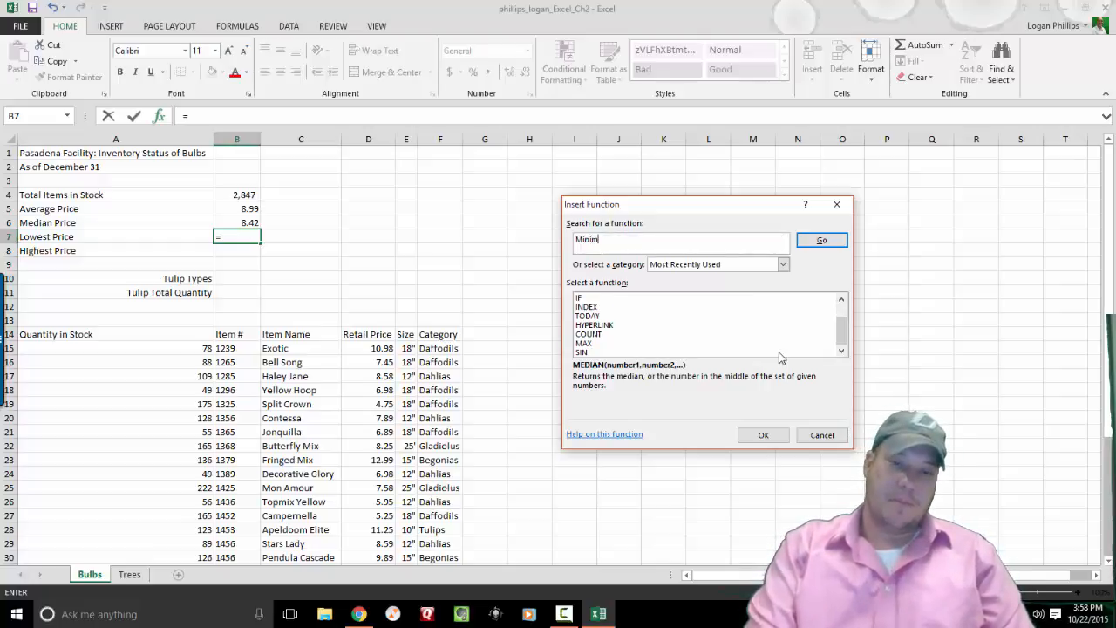
pyautogui.press('Return')
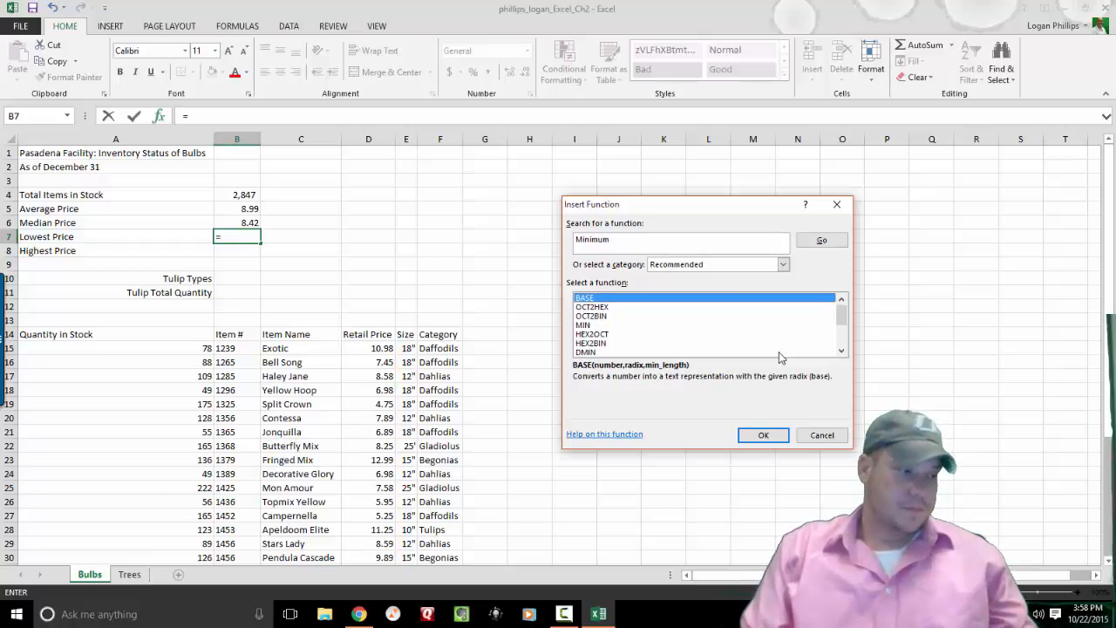
pyautogui.moveTo(654, 239); pyautogui.dragTo(538, 247)
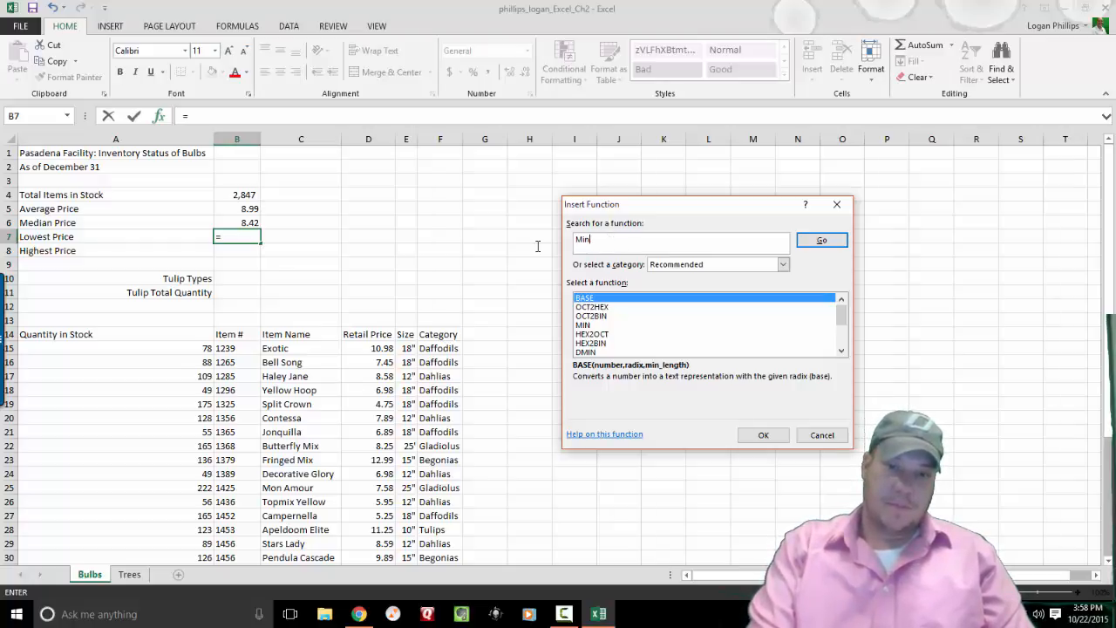
pyautogui.press('Return')
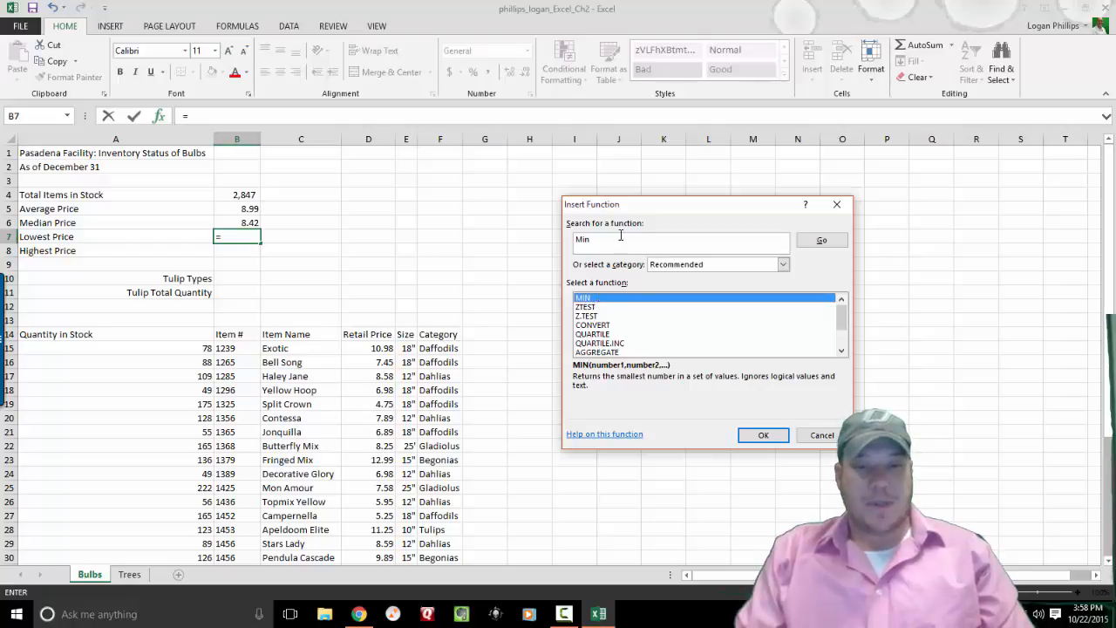
pyautogui.click(763, 434)
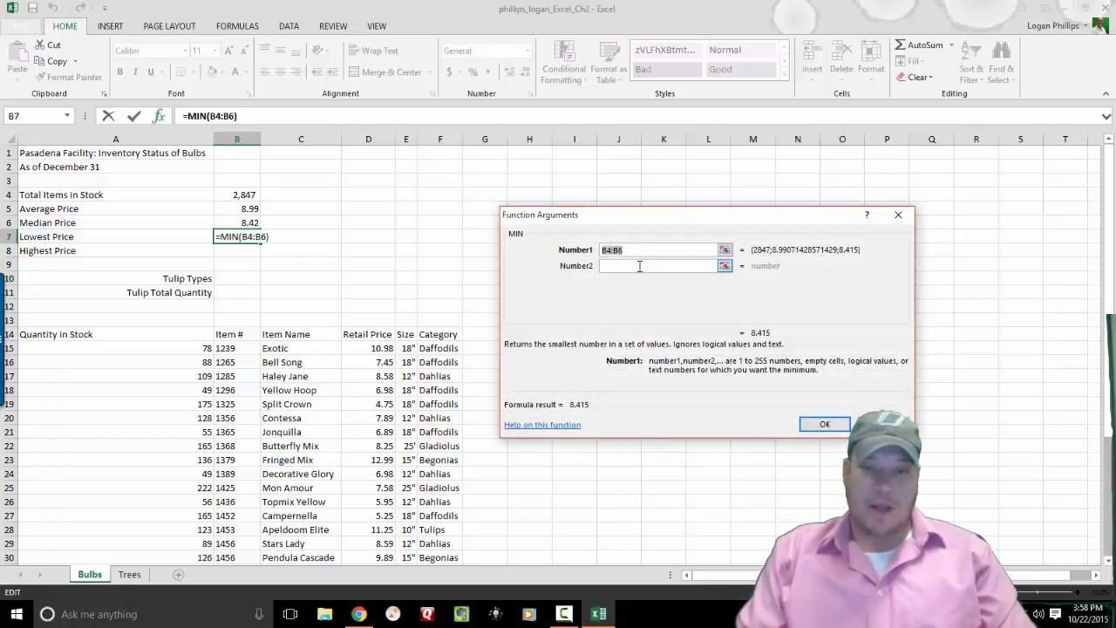
# Replace MIN's suggested B4:B6 range with D15:D42 and confirm, giving 4.75.
pyautogui.press('BackSpace')
pyautogui.click(375, 346)
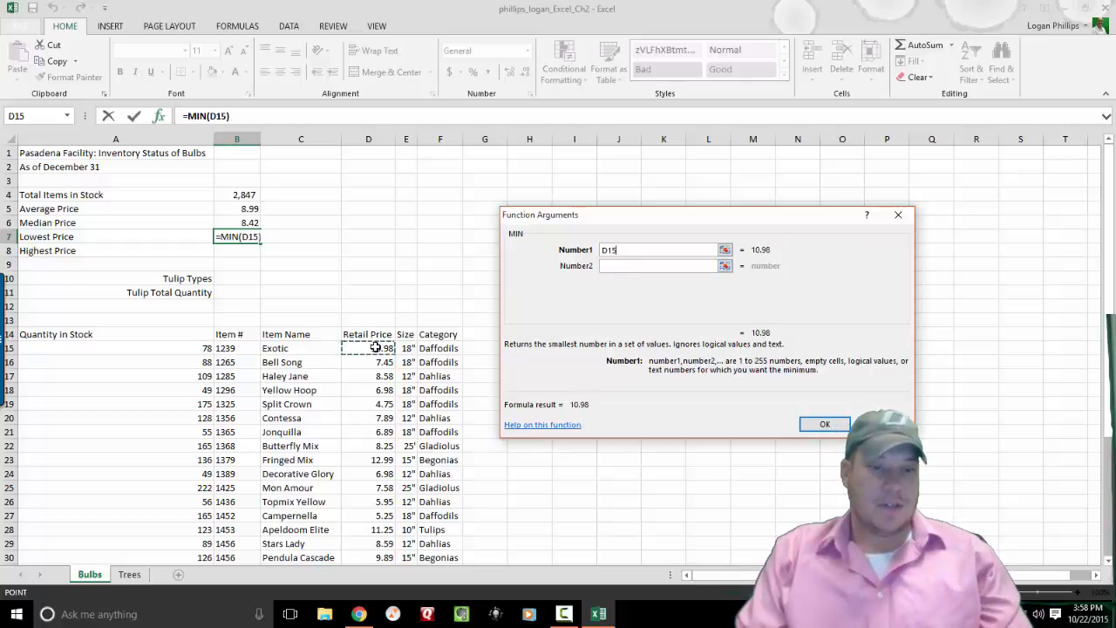
pyautogui.moveTo(375, 346); pyautogui.dragTo(374, 550)
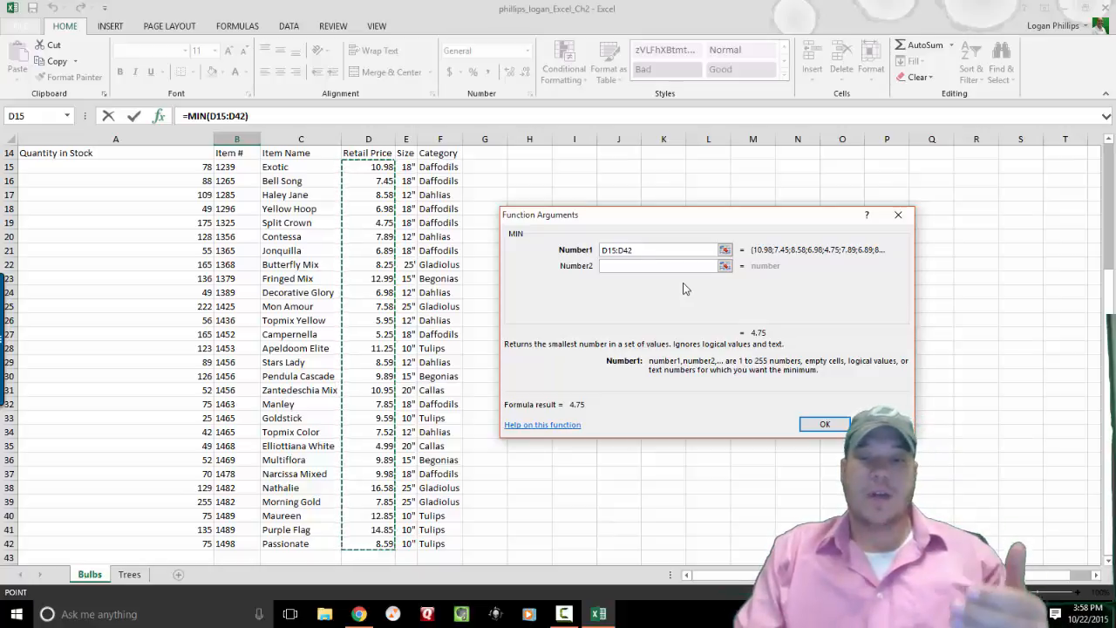
pyautogui.click(828, 426)
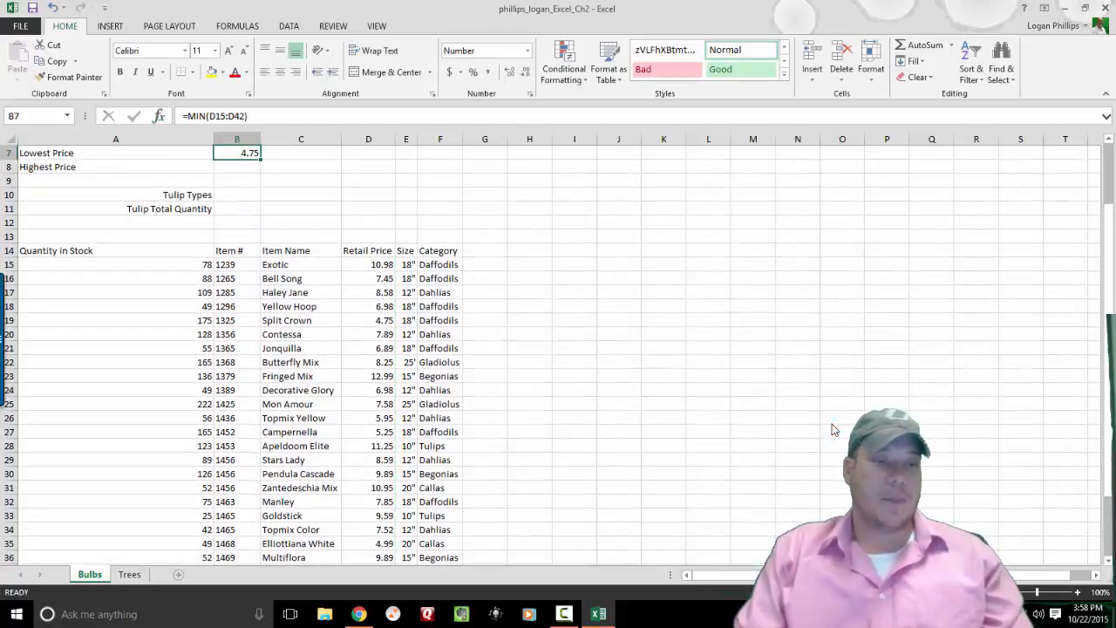
pyautogui.press('Up')
pyautogui.press('Up')
pyautogui.press('Up')
pyautogui.press('Up')
pyautogui.press('Up')
pyautogui.press('Up')
pyautogui.press('Down')
pyautogui.press('Down')
pyautogui.press('Down')
pyautogui.press('Down')
pyautogui.press('Down')
pyautogui.press('Down')
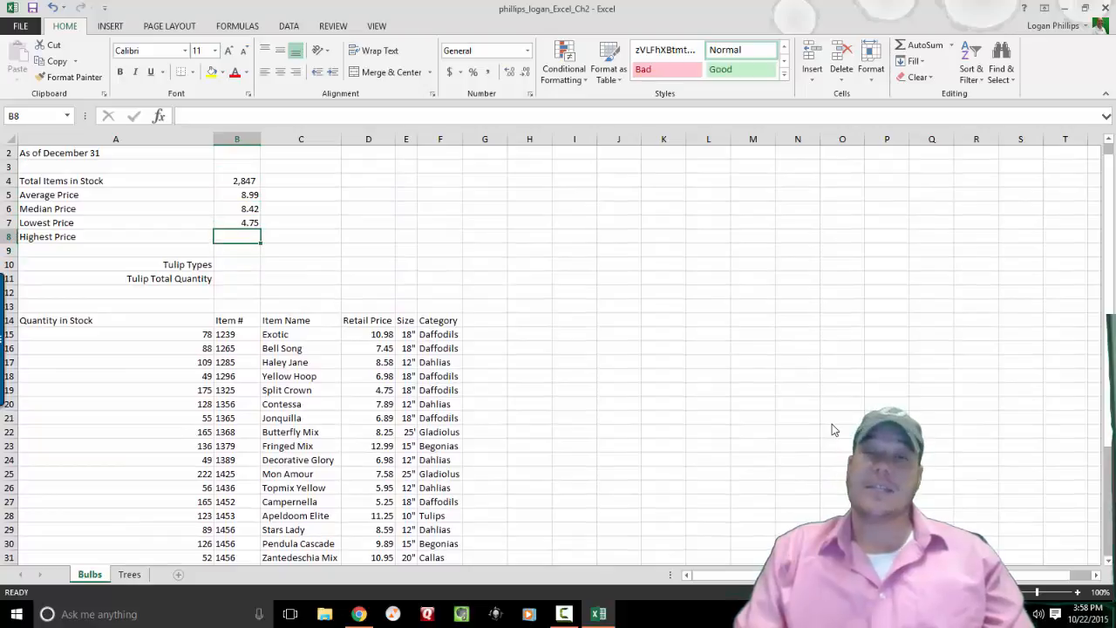
# Enter =MAX(D15:D42) in B8 from a 'Max' search, showing 16.58.
pyautogui.click(158, 116)
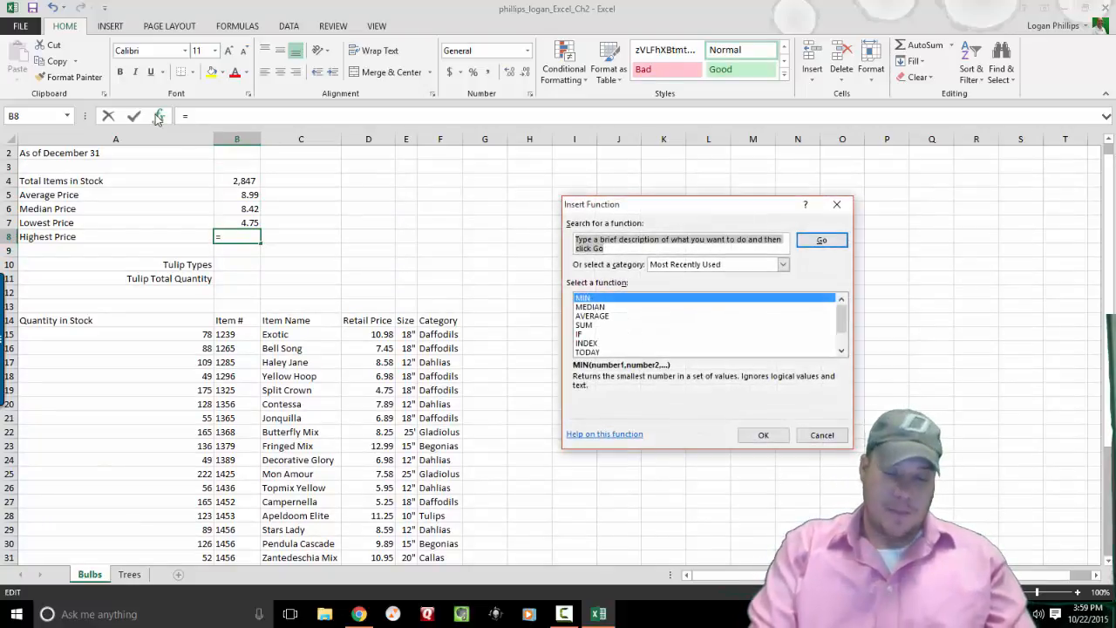
pyautogui.write('Max')
pyautogui.press('Return')
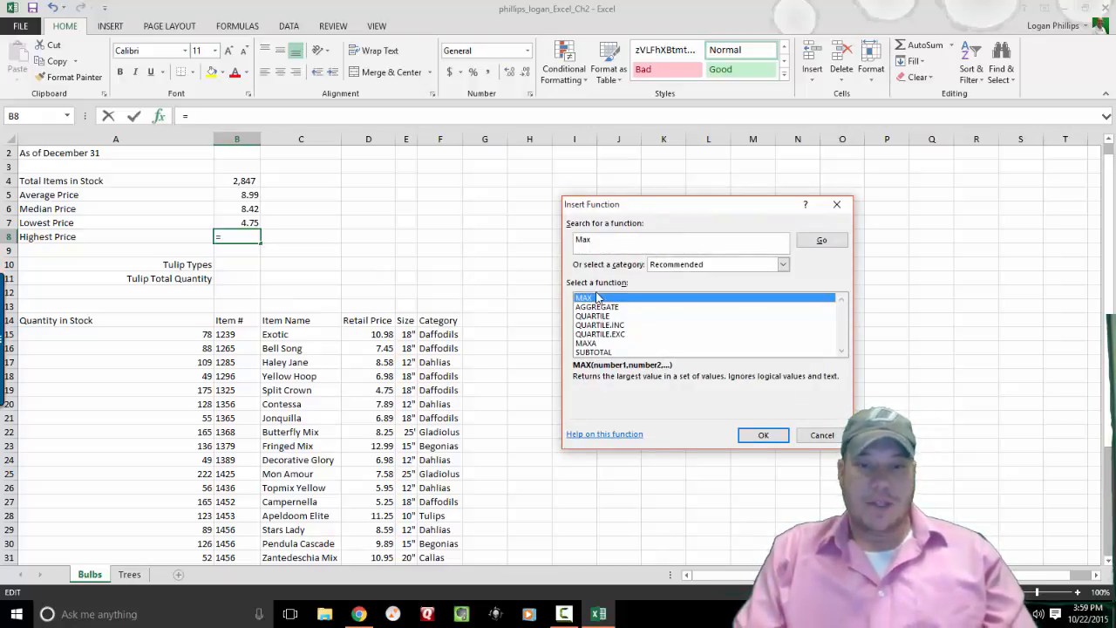
pyautogui.click(763, 435)
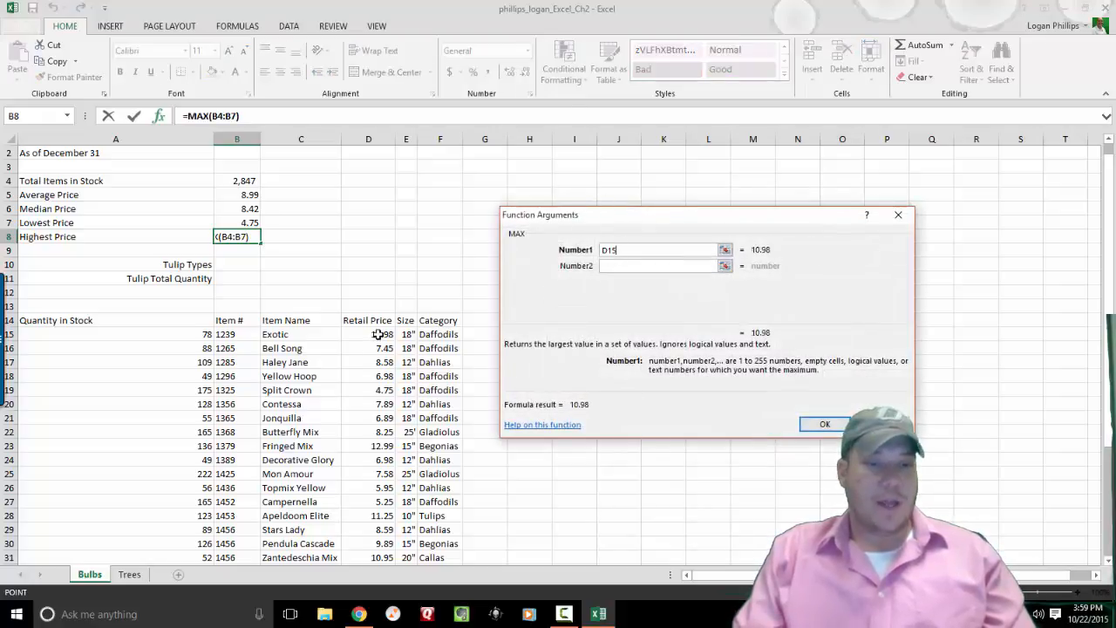
pyautogui.moveTo(375, 339); pyautogui.dragTo(380, 536)
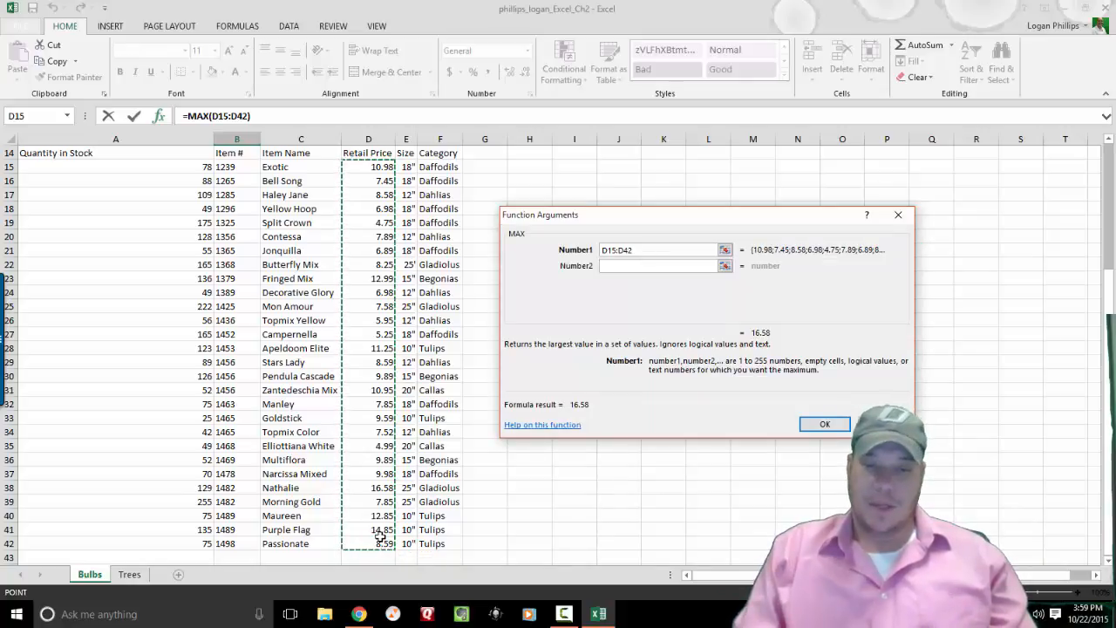
pyautogui.press('Return')
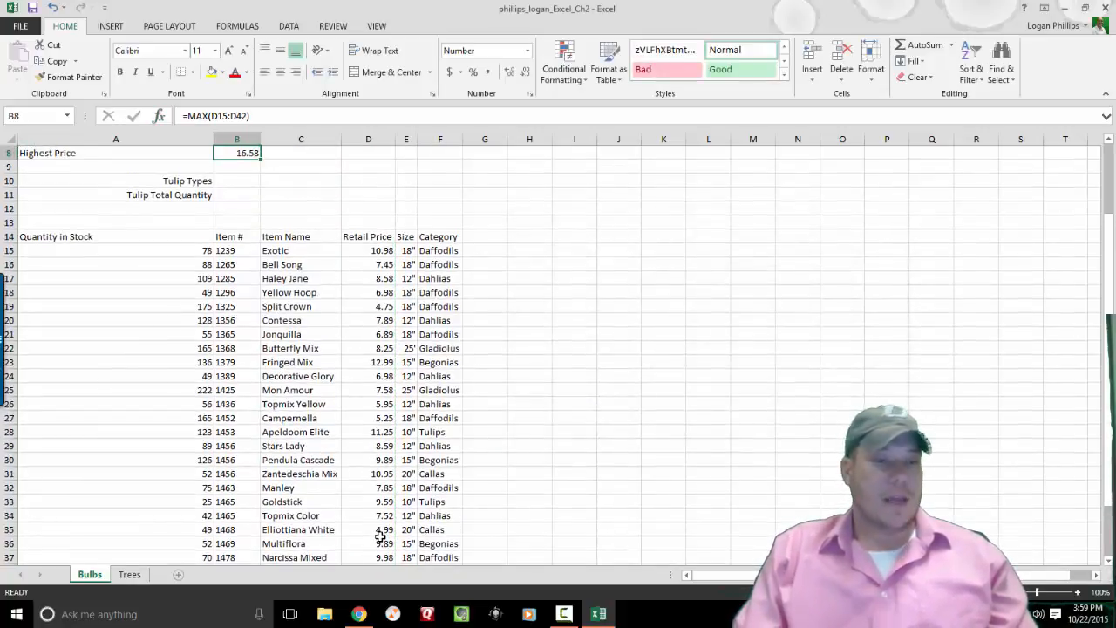
pyautogui.press('Up')
pyautogui.press('Up')
pyautogui.press('Up')
pyautogui.press('Up')
# Select the price results B5:B8 and apply Accounting format, e.g. $ 8.99 and $ 16.58.
pyautogui.scroll(1, 381, 537)
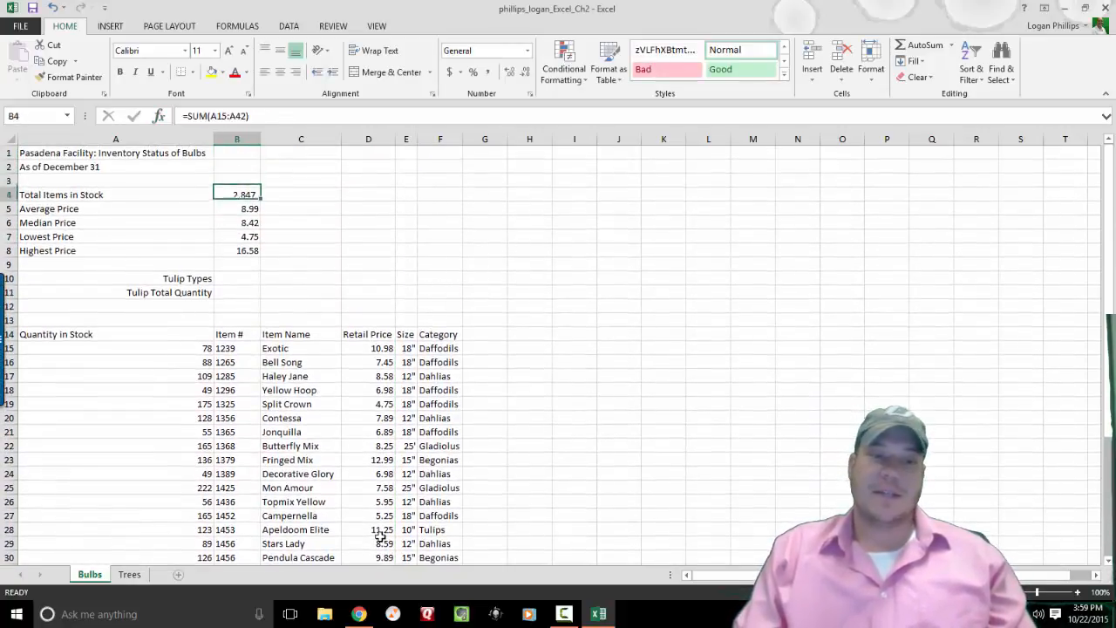
pyautogui.press('Down')
pyautogui.press('Down')
pyautogui.press('Down')
pyautogui.press('Down')
pyautogui.press('Up')
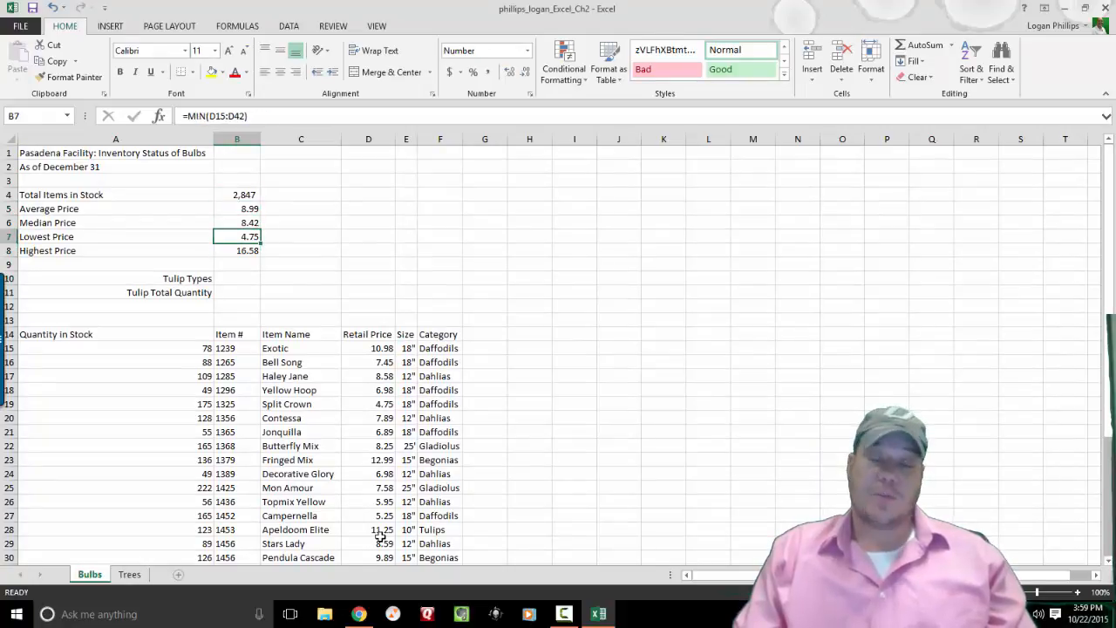
pyautogui.press('Up')
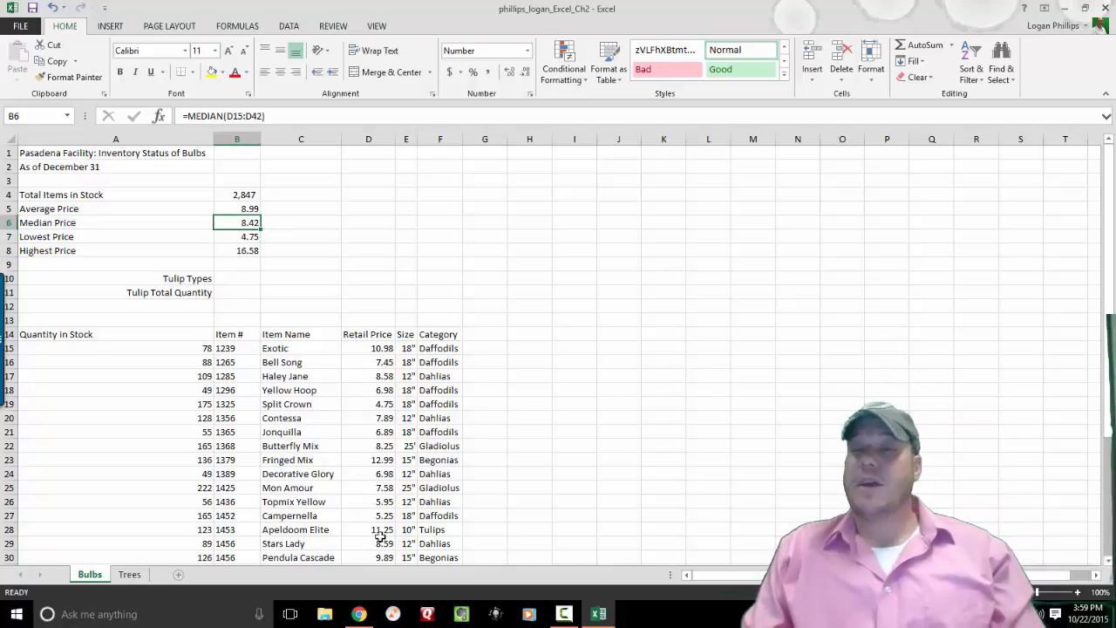
pyautogui.press('Up')
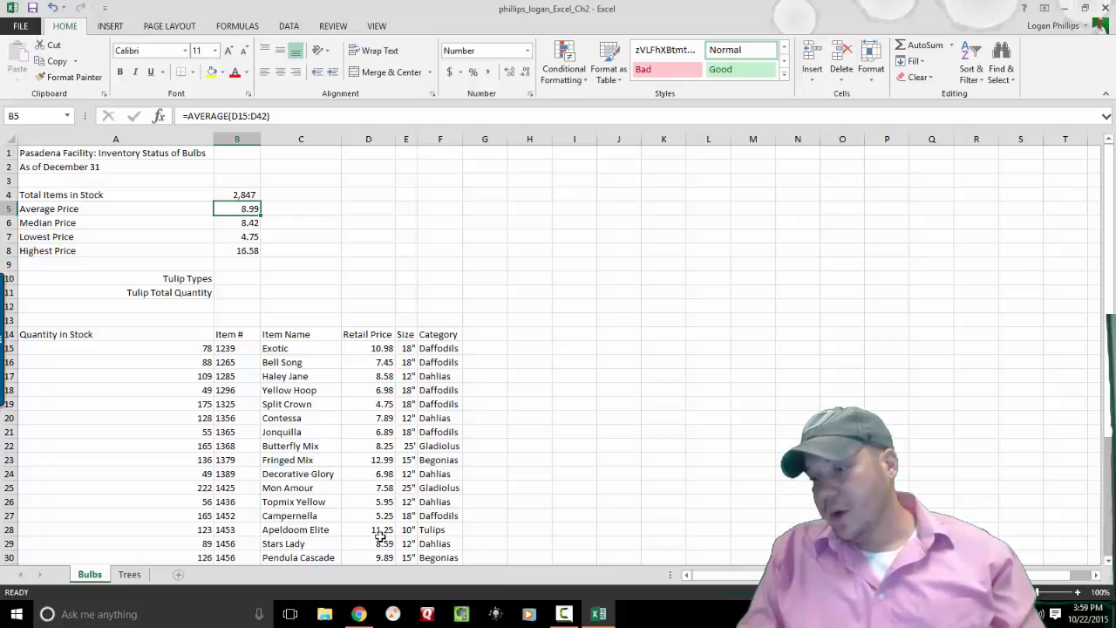
pyautogui.hotkey('shift', 'Down')
pyautogui.hotkey('shift', 'Down')
pyautogui.hotkey('shift', 'Down')
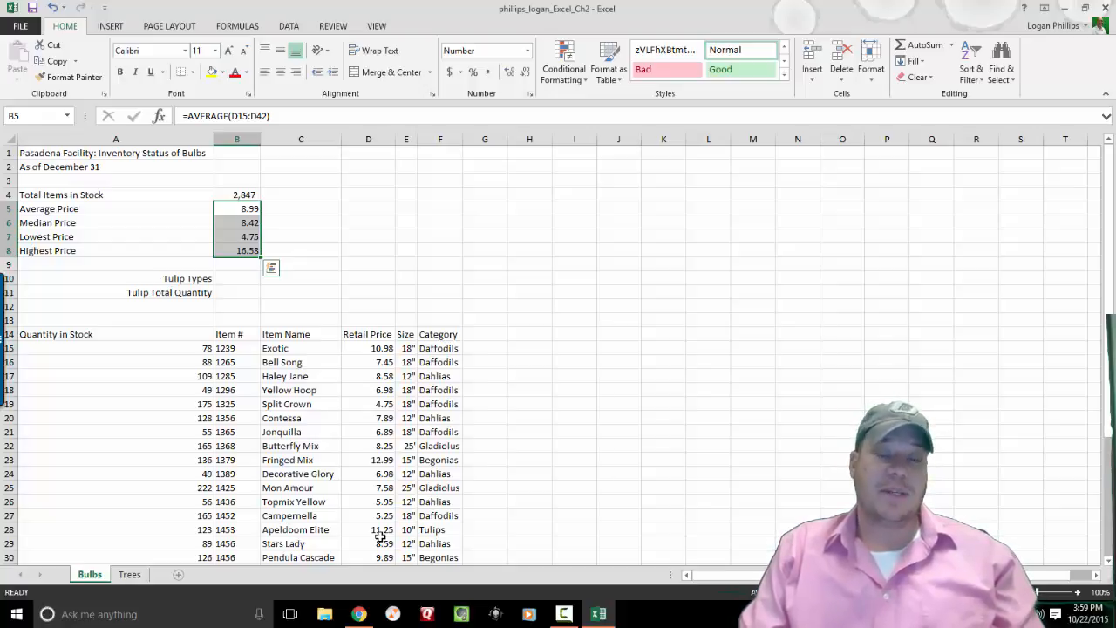
pyautogui.click(528, 52)
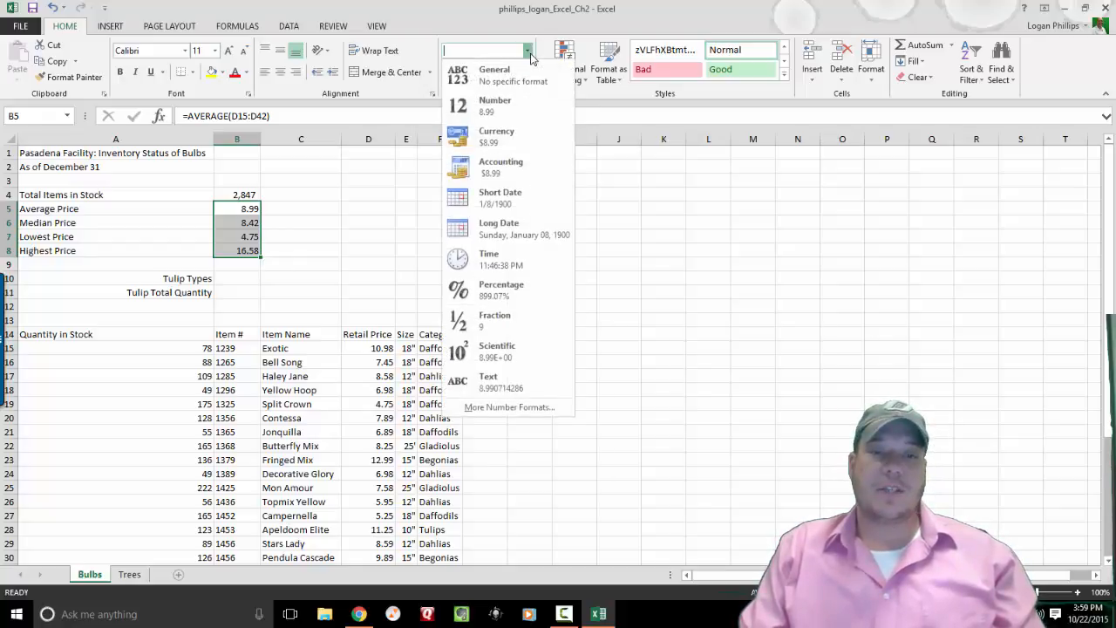
pyautogui.click(507, 164)
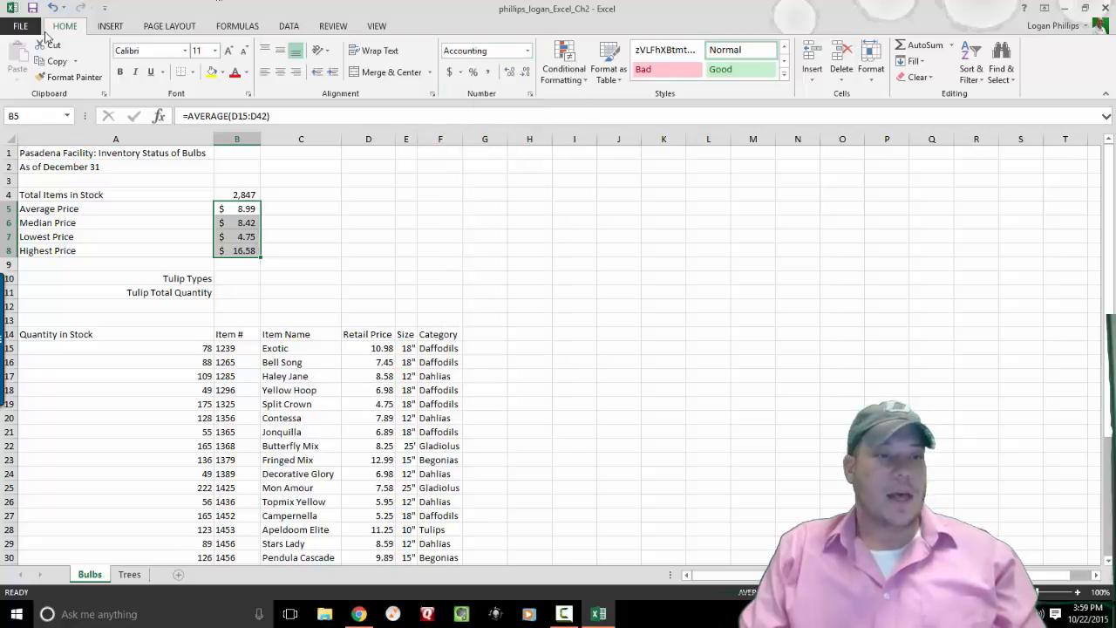
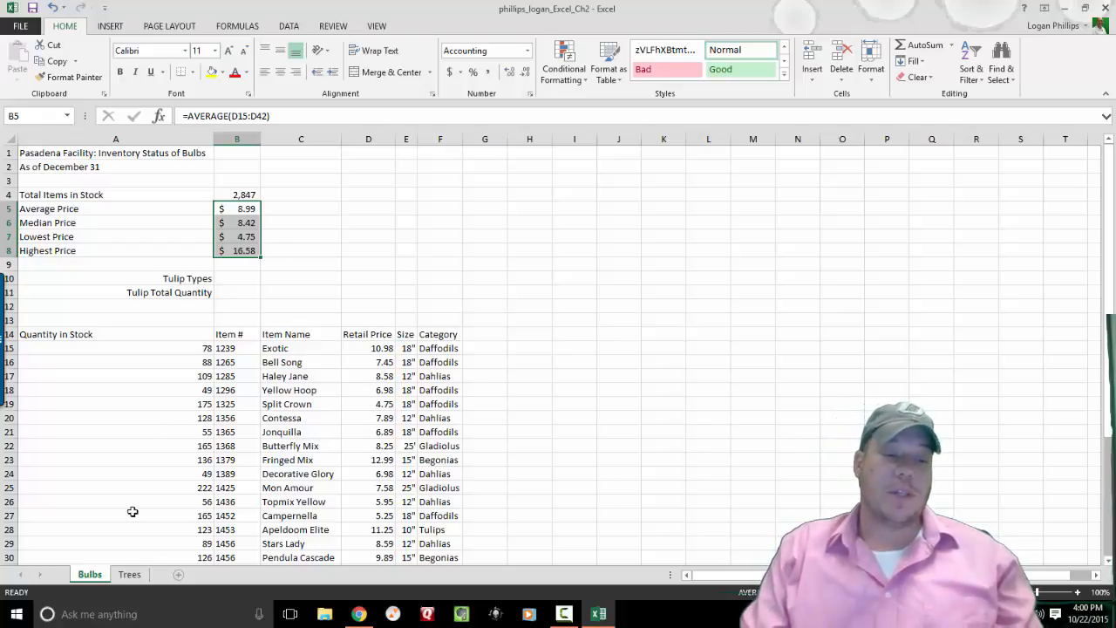
# Switch to the Trees sheet after a brief look back at the Bulbs sheet.
pyautogui.click(105, 530)
pyautogui.click(129, 573)
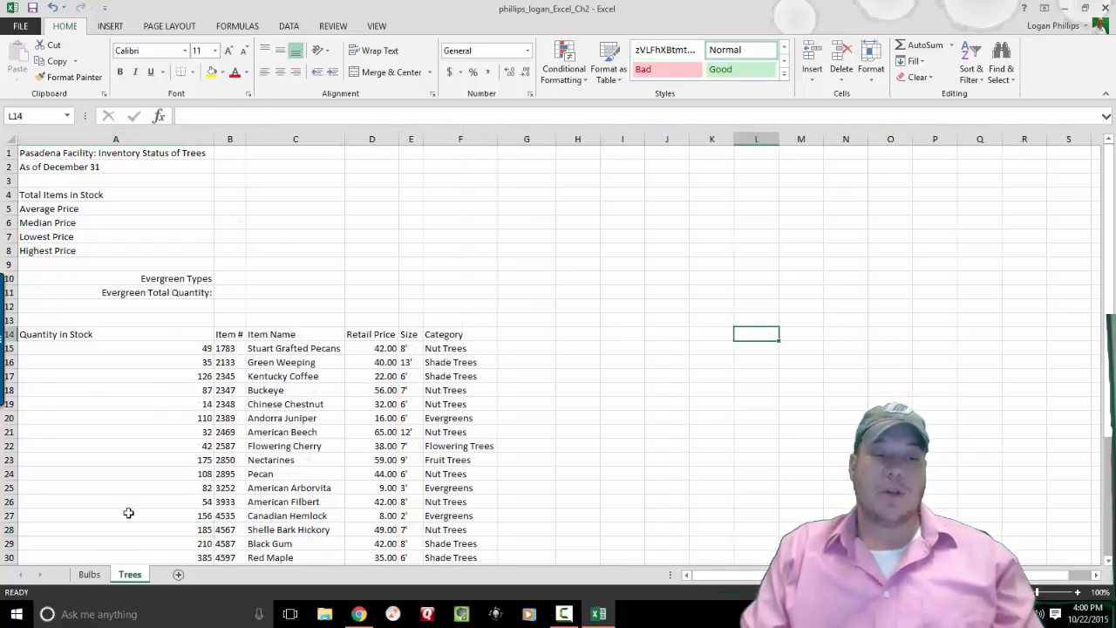
pyautogui.click(89, 576)
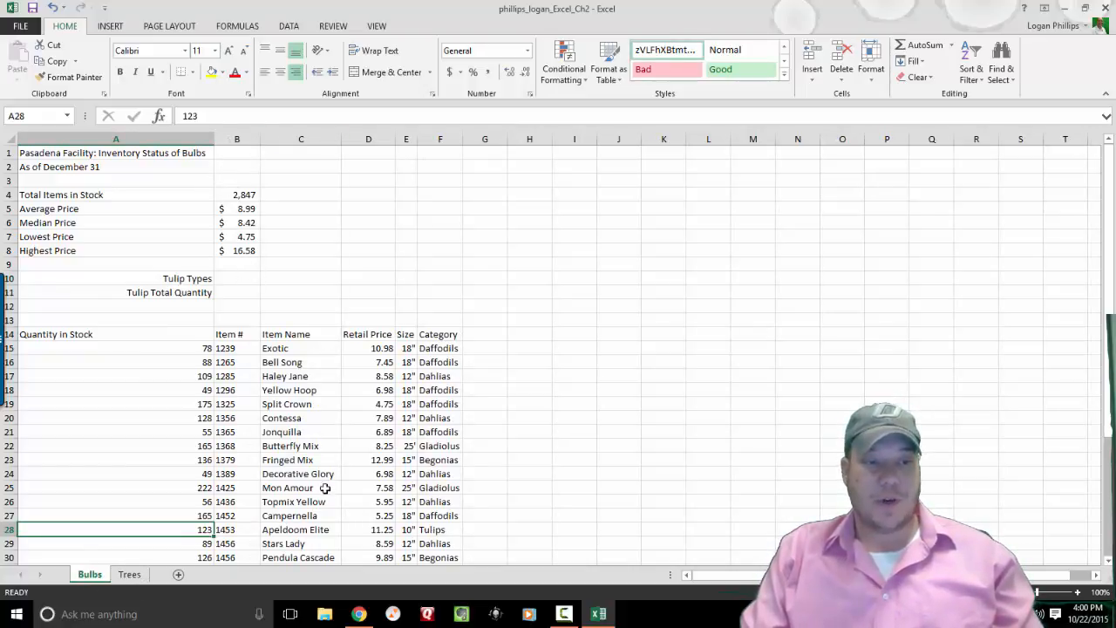
pyautogui.click(133, 575)
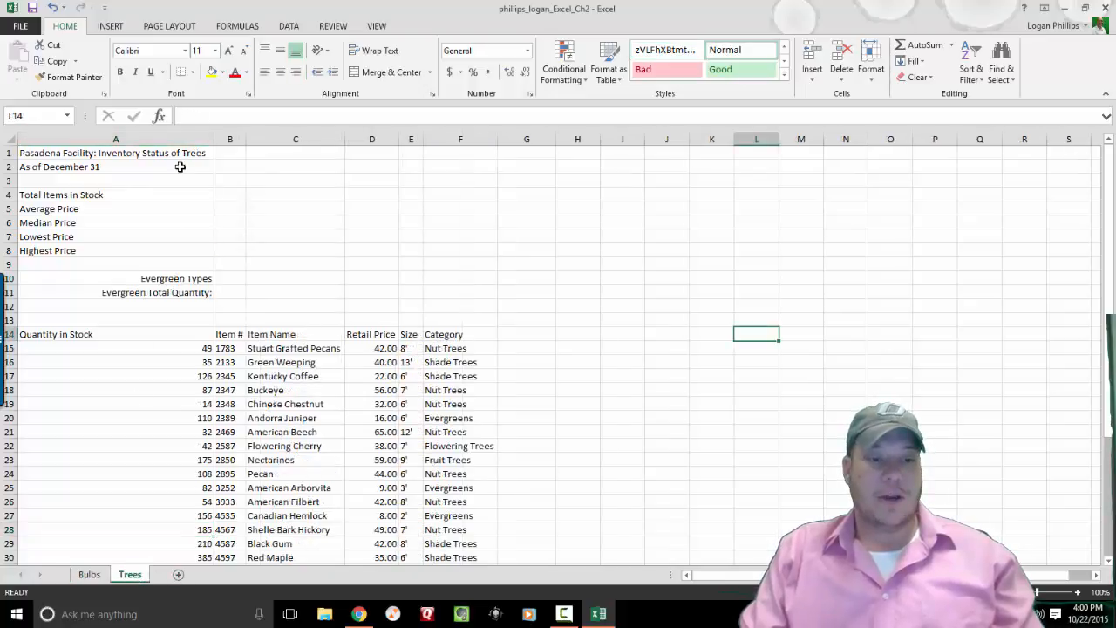
# Enter =SUM(A15:A42) in B4 as a demonstration, then delete it again.
pyautogui.click(220, 198)
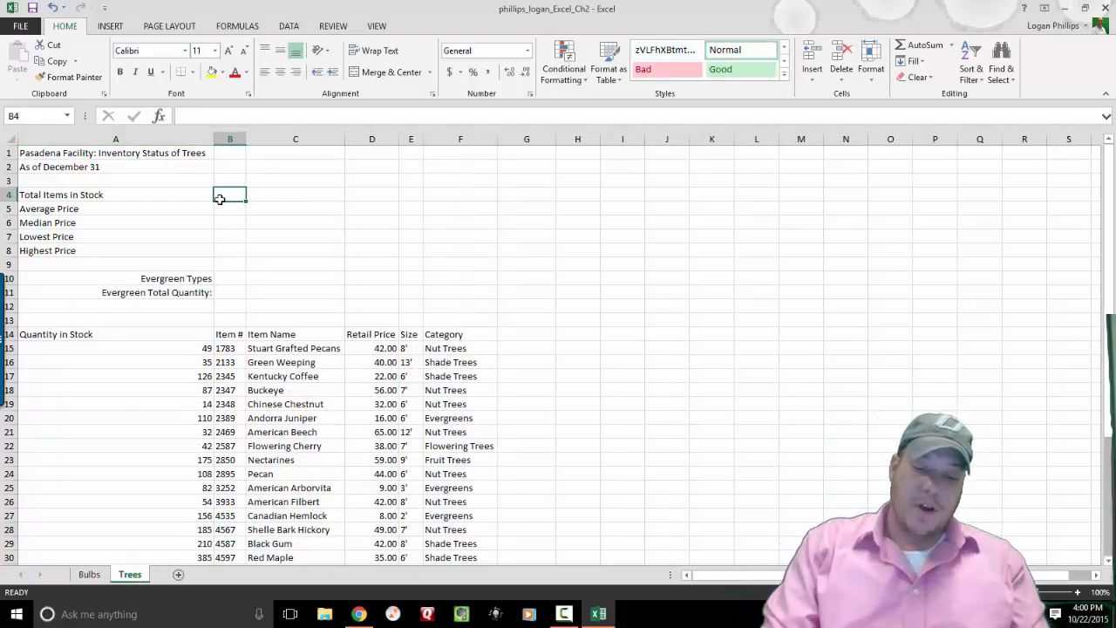
pyautogui.write('=SUM(')
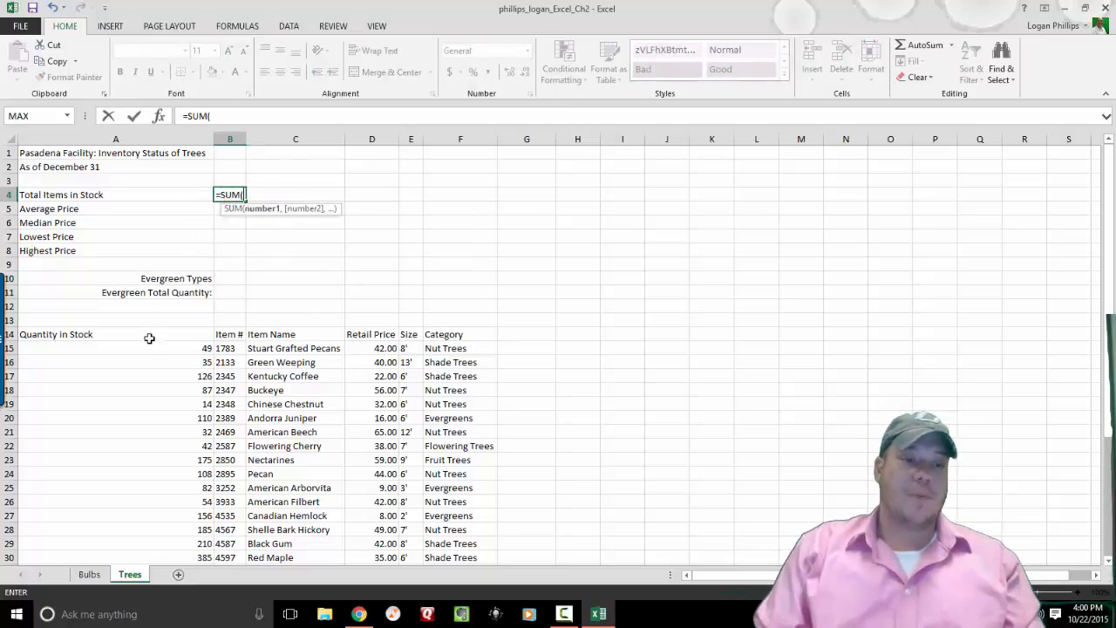
pyautogui.moveTo(147, 347); pyautogui.dragTo(149, 528)
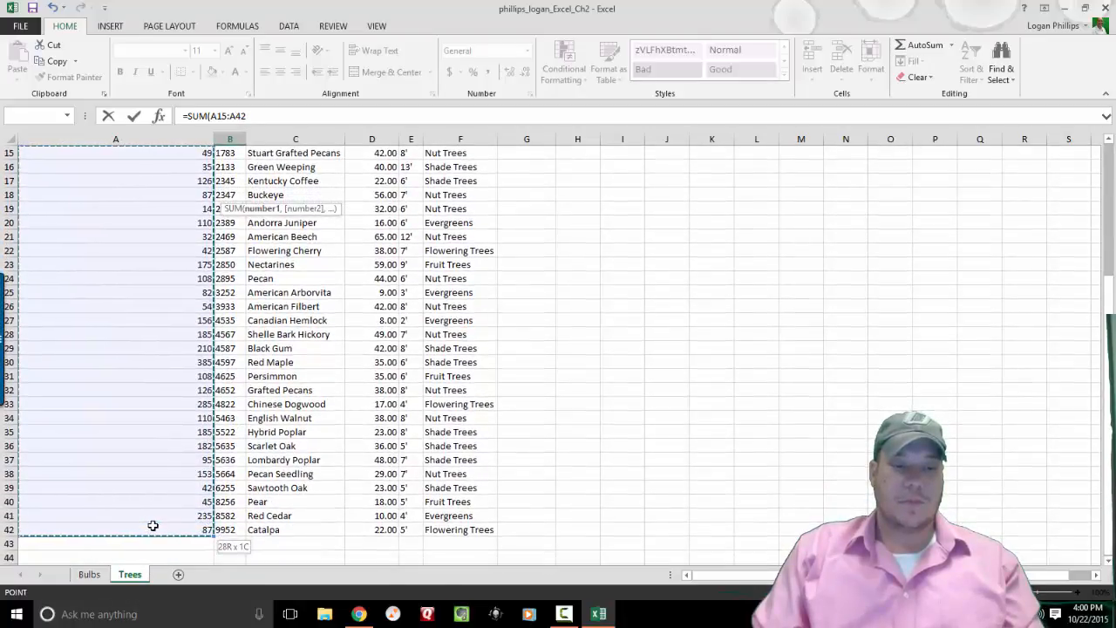
pyautogui.press('Return')
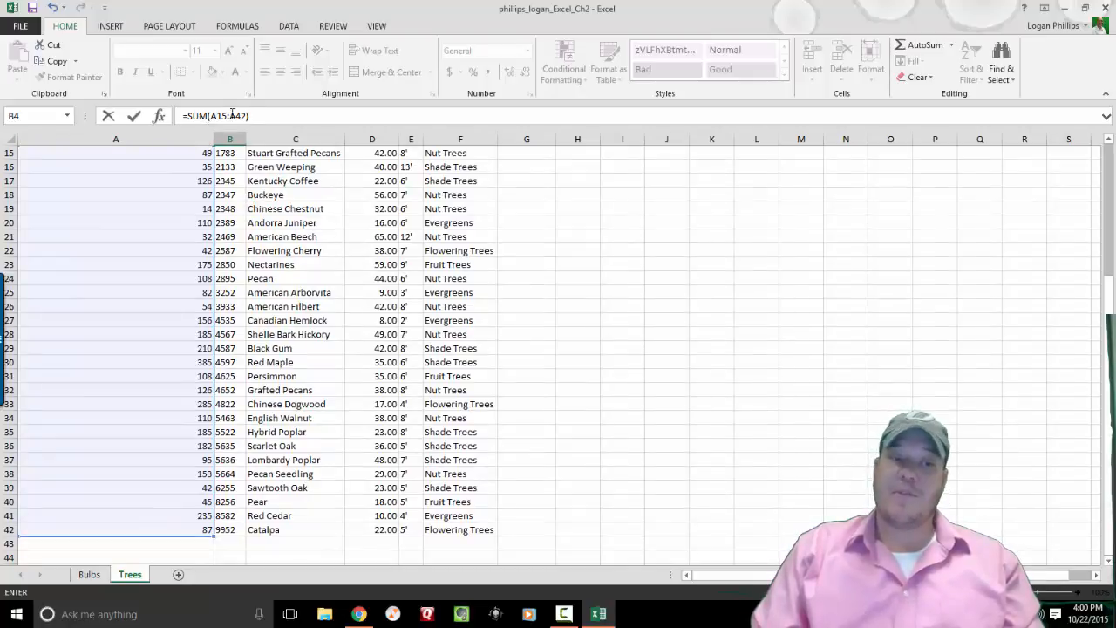
pyautogui.press('Return')
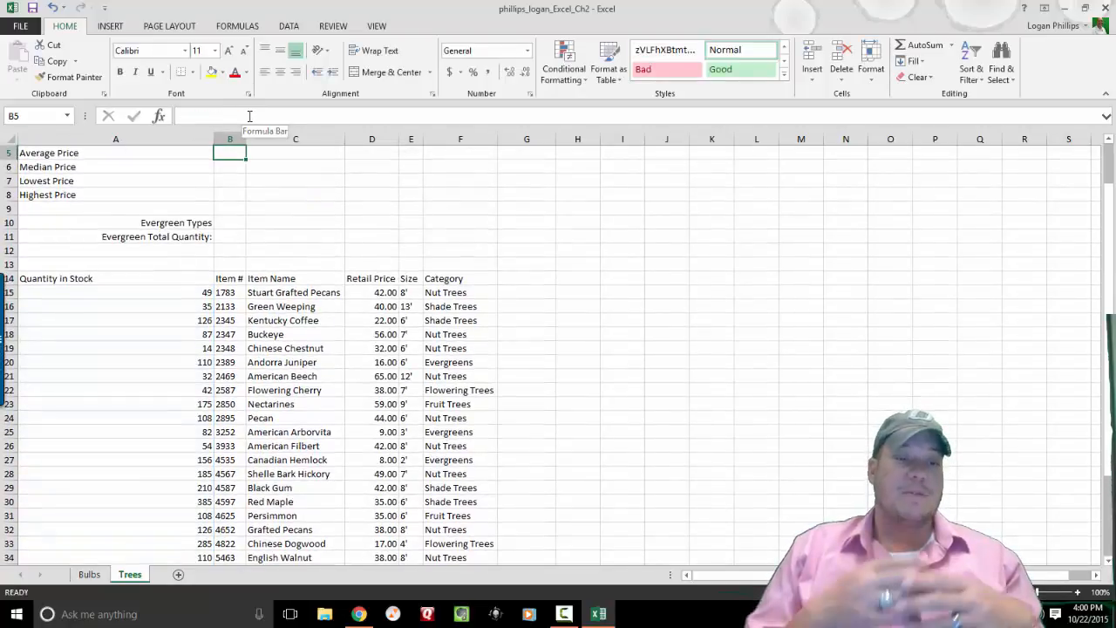
pyautogui.press('Up')
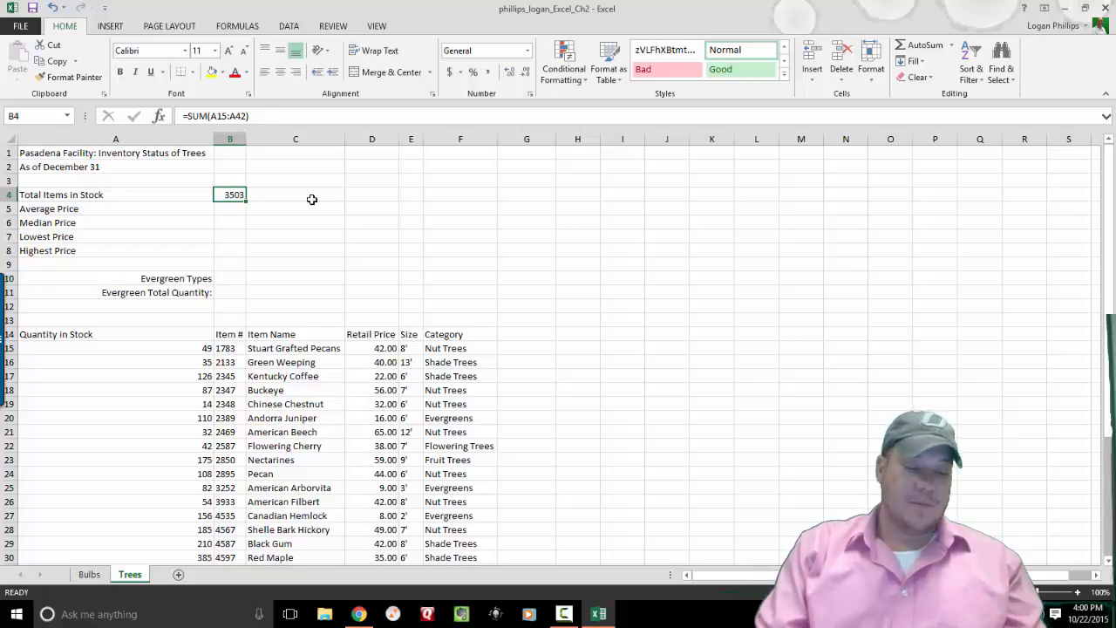
pyautogui.press('Delete')
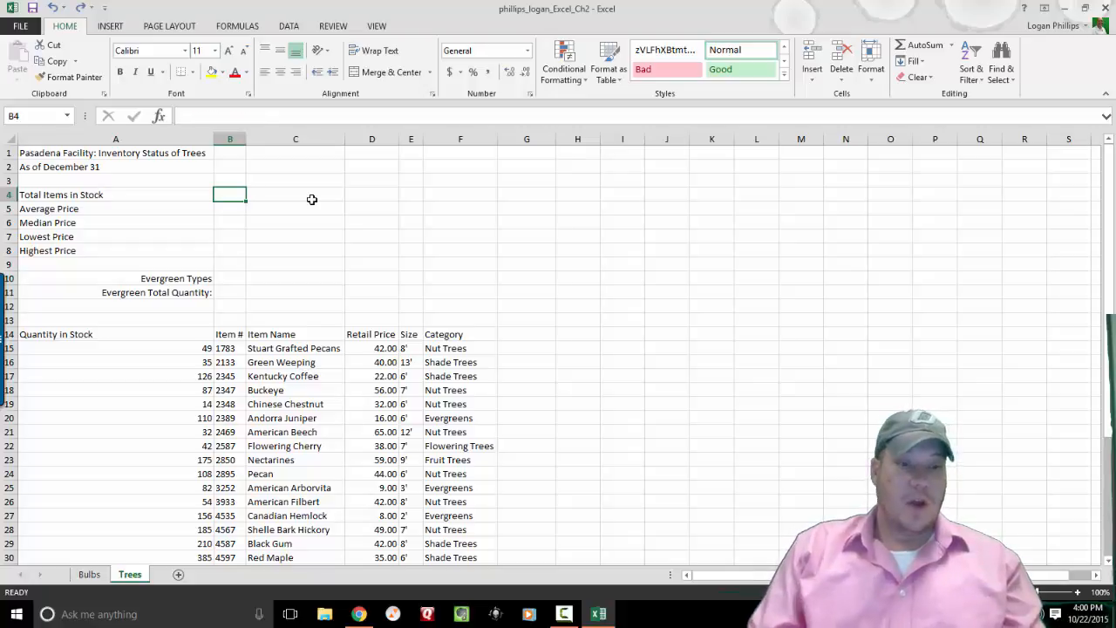
# Rebuild B4 as =SUM(A15:A42) through the function finder, totalling 3503.
pyautogui.click(162, 117)
pyautogui.write('S')
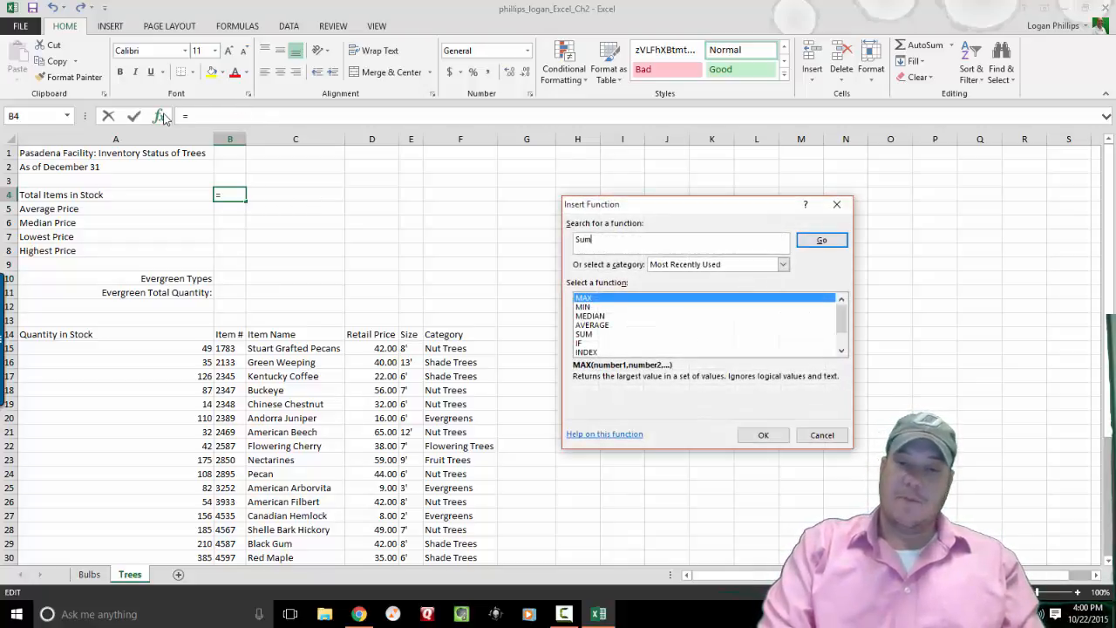
pyautogui.write('um')
pyautogui.press('Return')
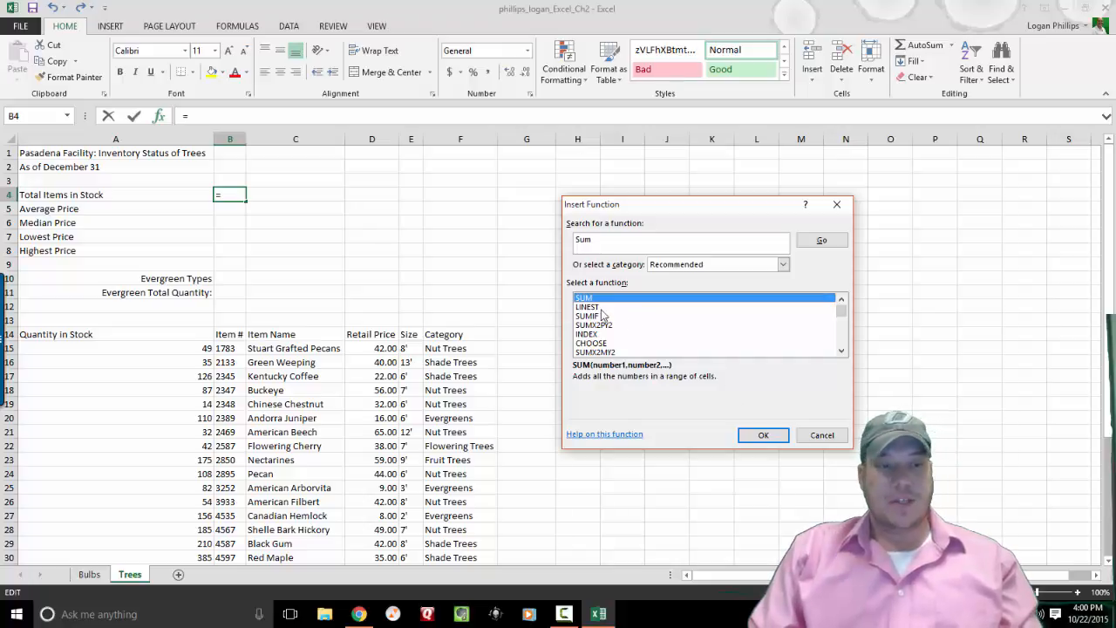
pyautogui.click(761, 434)
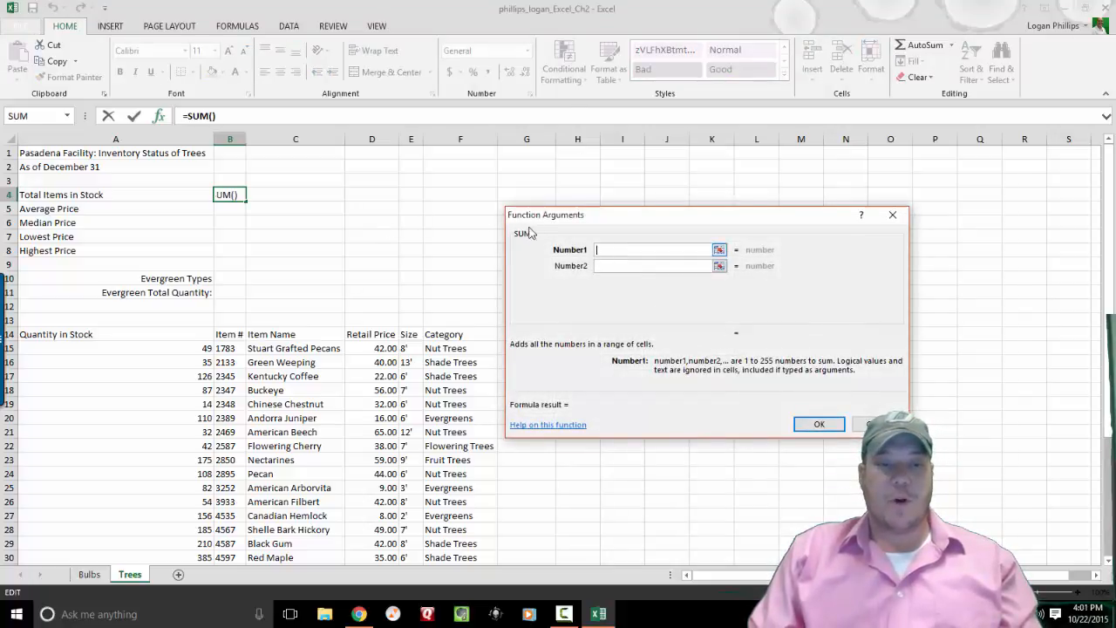
pyautogui.moveTo(146, 348); pyautogui.dragTo(150, 540)
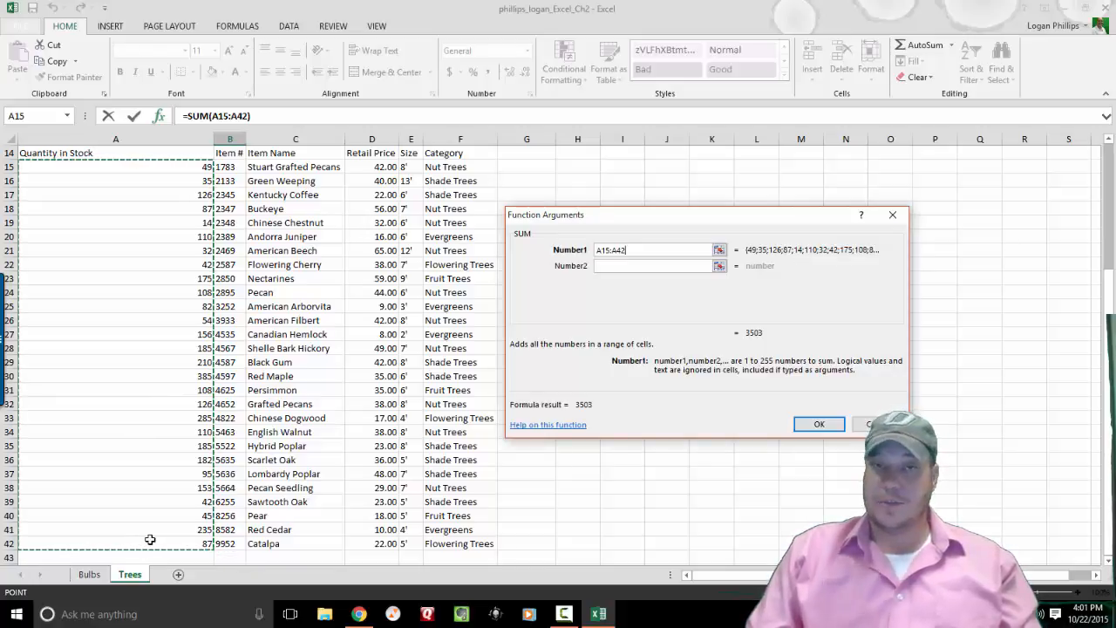
pyautogui.press('Return')
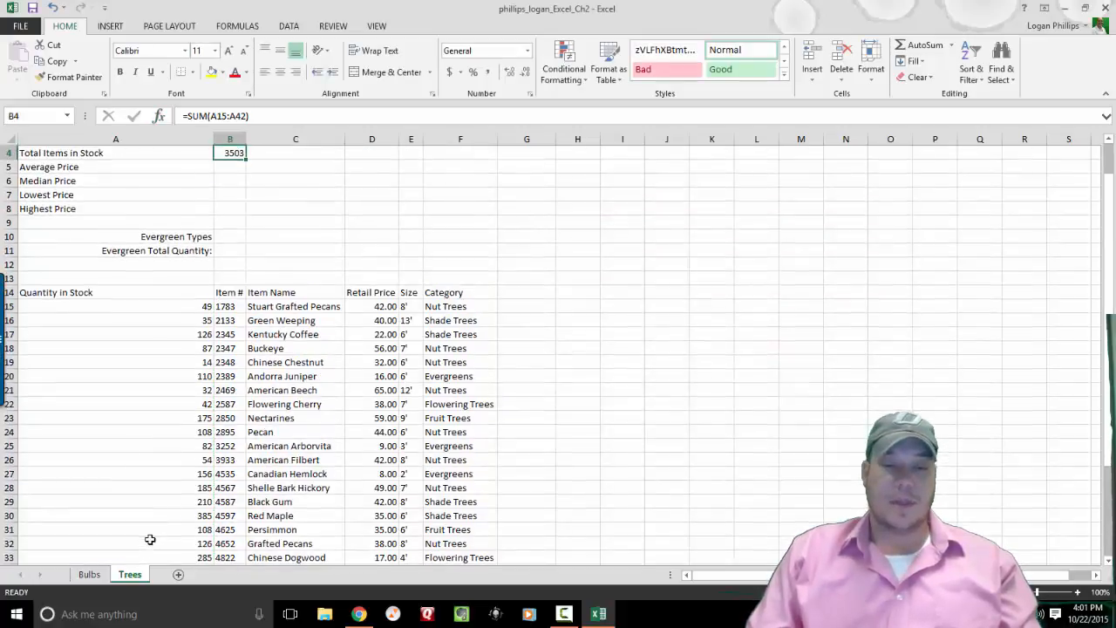
# Fill Average Price B5 with =AVERAGE(D15:D42) via the function finder, giving 33.43.
pyautogui.click(225, 171)
pyautogui.write('=')
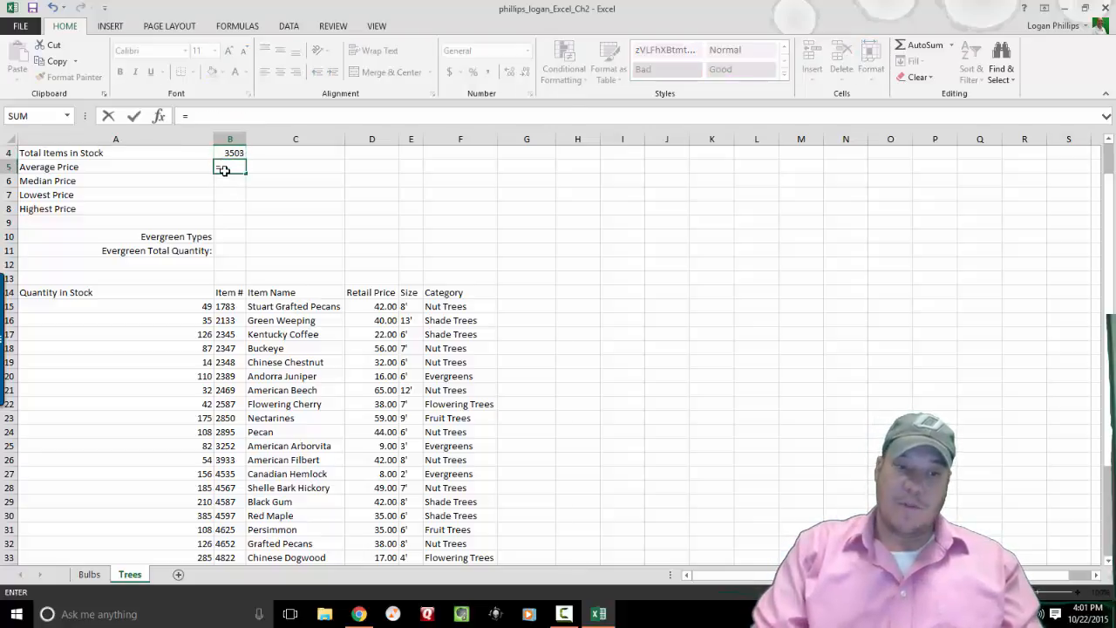
pyautogui.press('BackSpace')
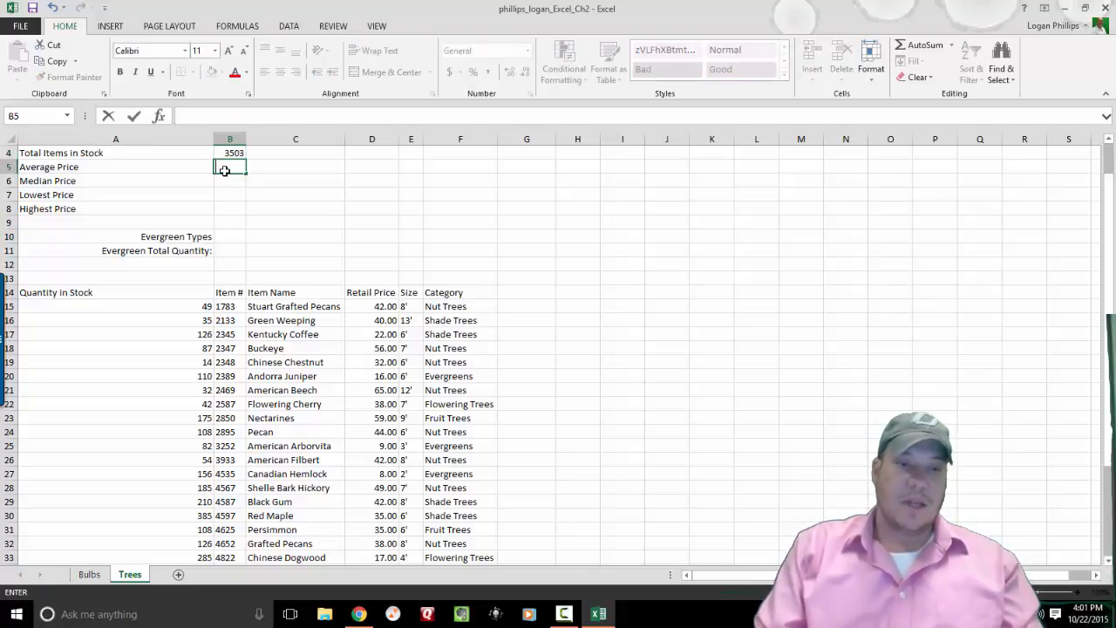
pyautogui.click(161, 116)
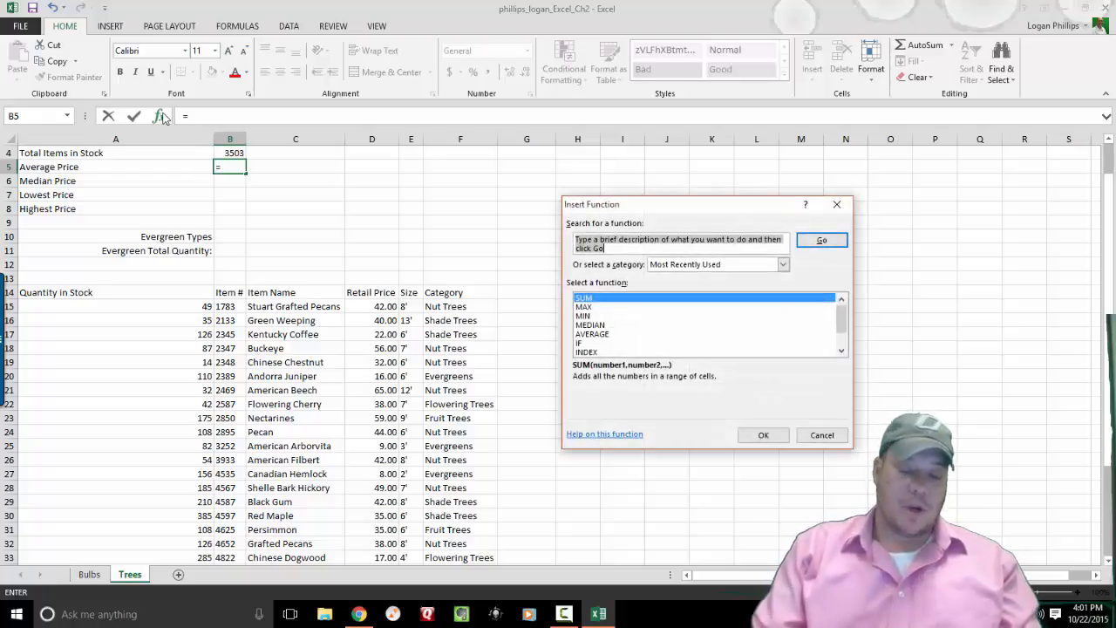
pyautogui.write('Ave')
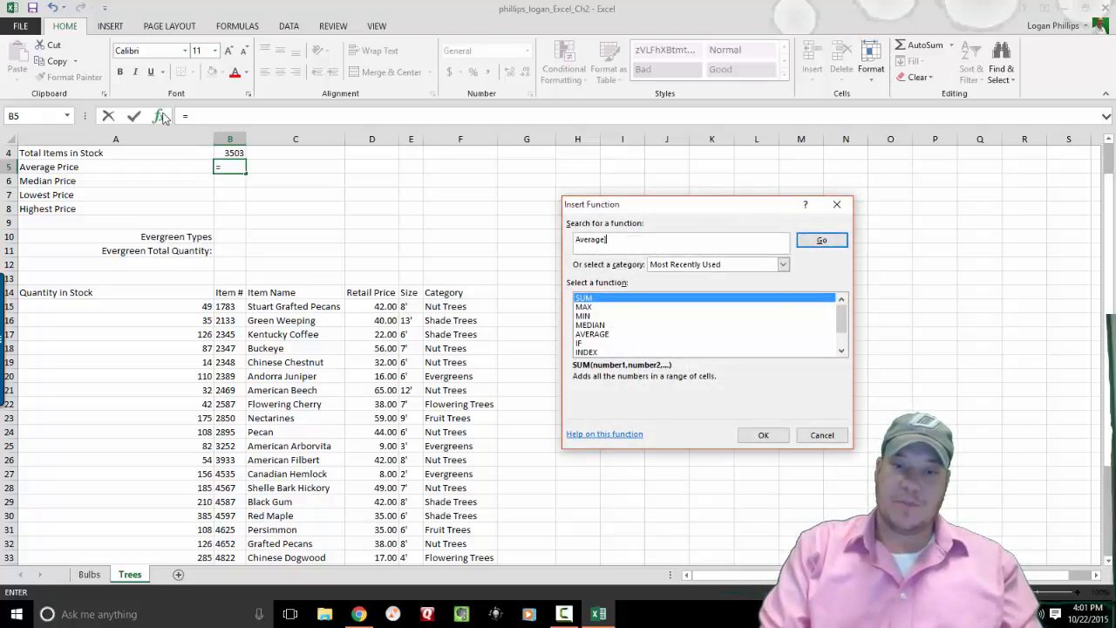
pyautogui.write('rage')
pyautogui.press('Return')
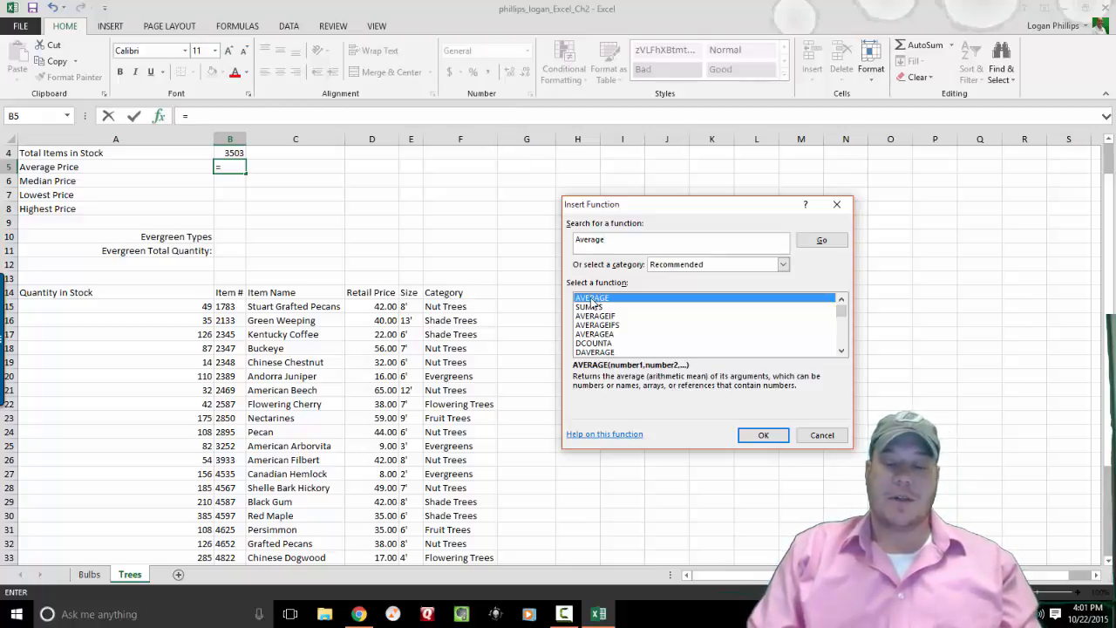
pyautogui.click(761, 432)
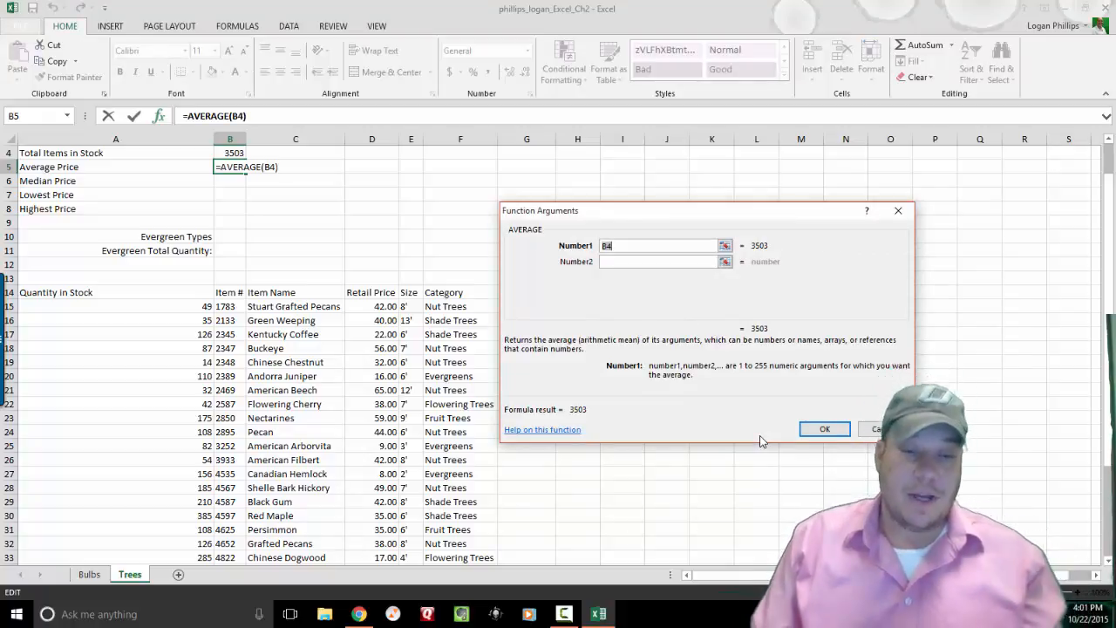
pyautogui.click(385, 305)
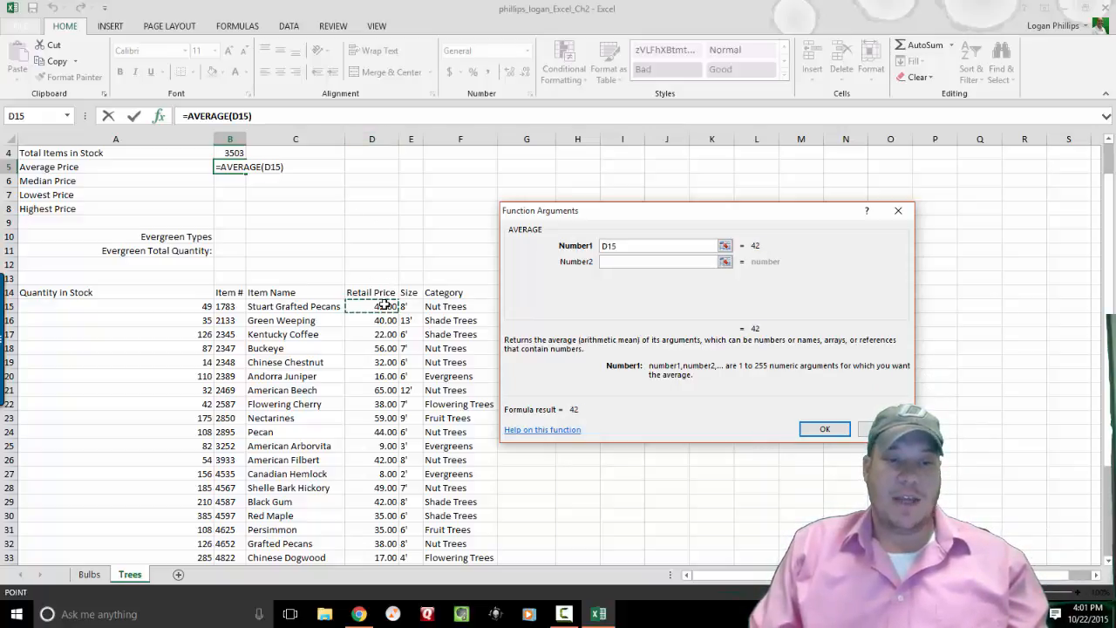
pyautogui.moveTo(385, 305); pyautogui.dragTo(388, 514)
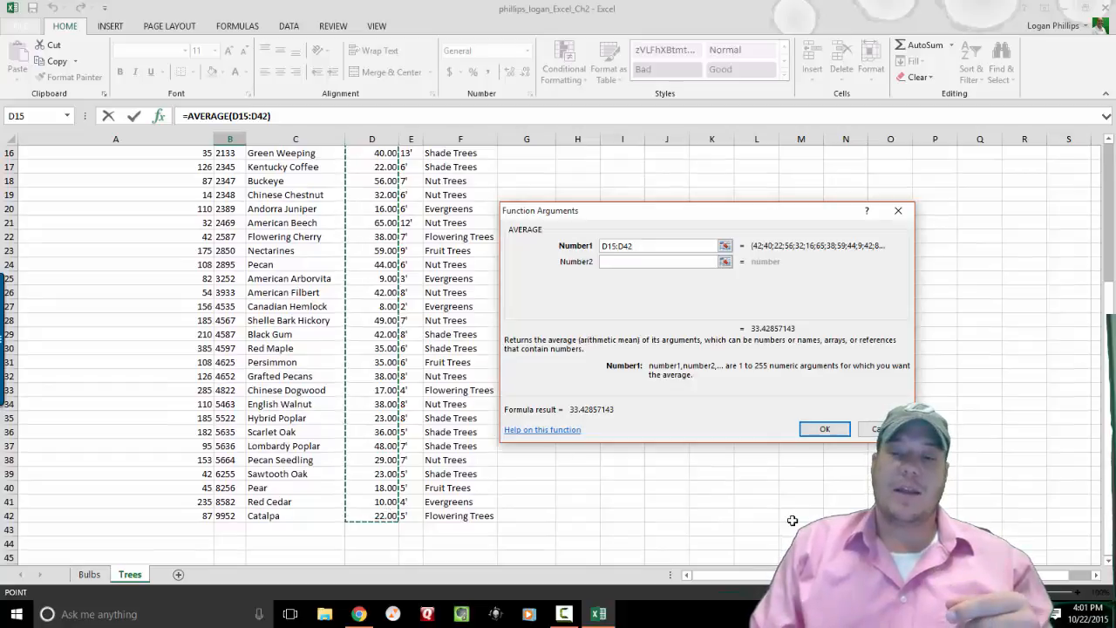
pyautogui.click(832, 429)
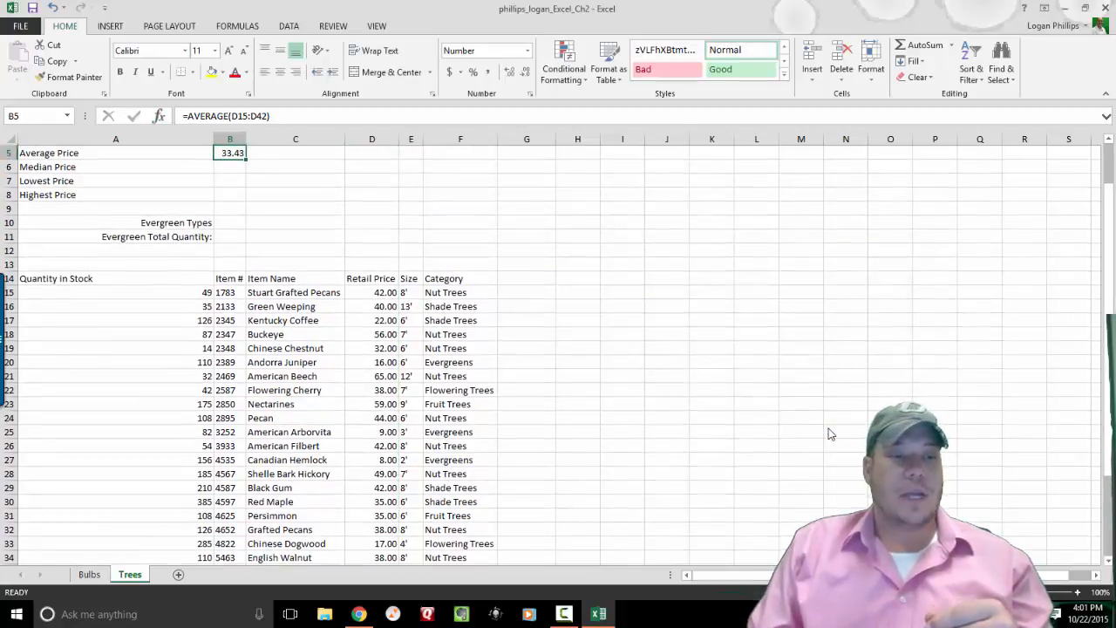
pyautogui.scroll(1, 830, 433)
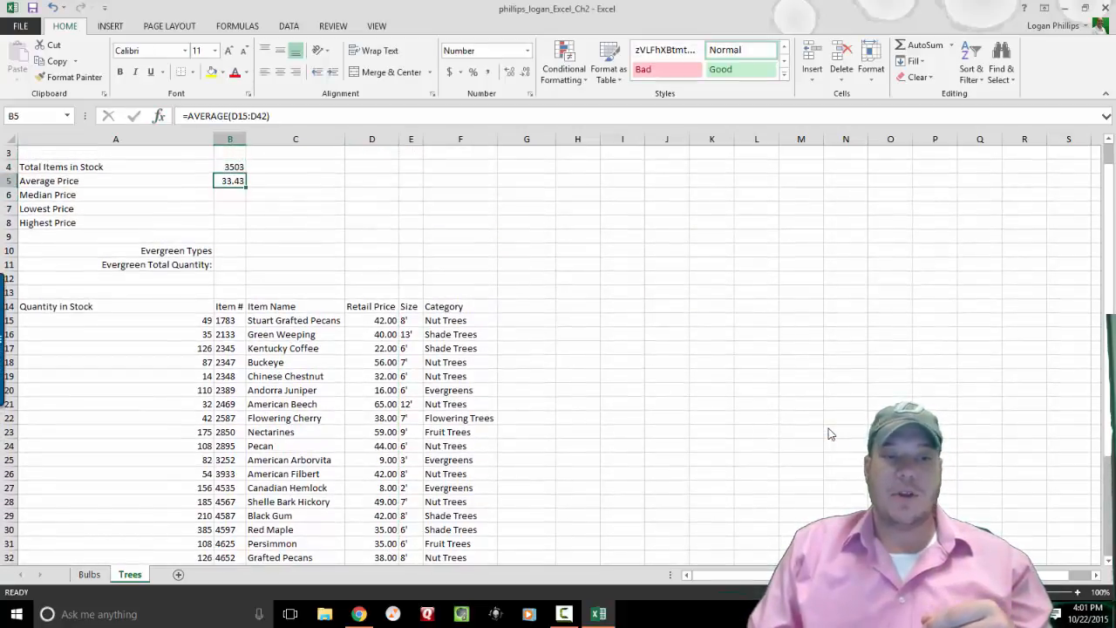
# Set B6 to =MEDIAN(D15:D42), replacing the prefilled B4:B5 range, giving 35.50.
pyautogui.press('Down')
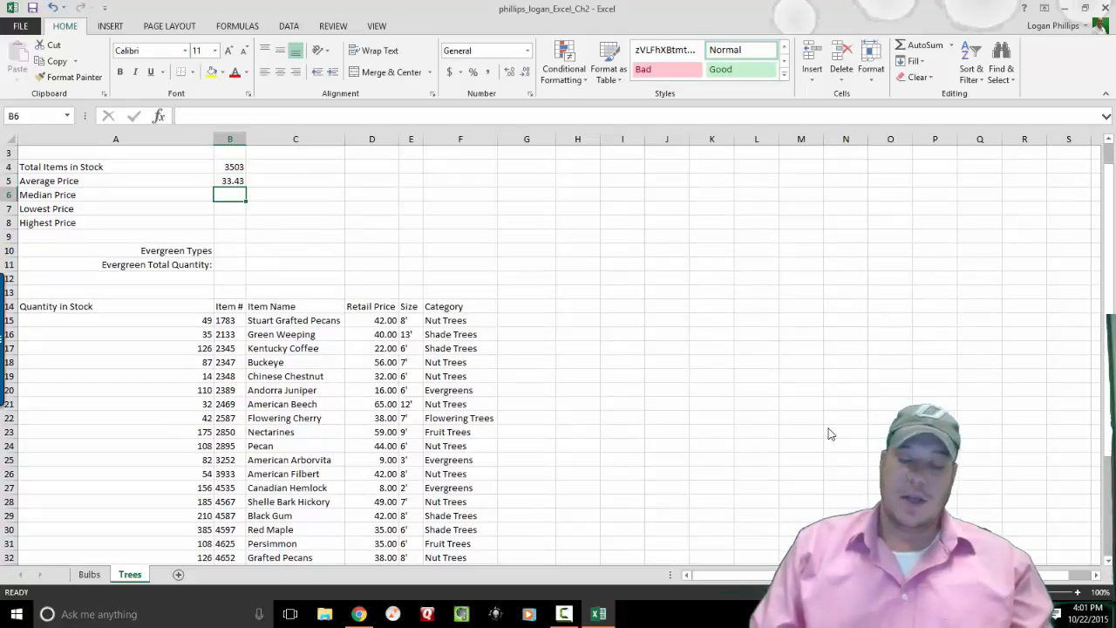
pyautogui.write('=')
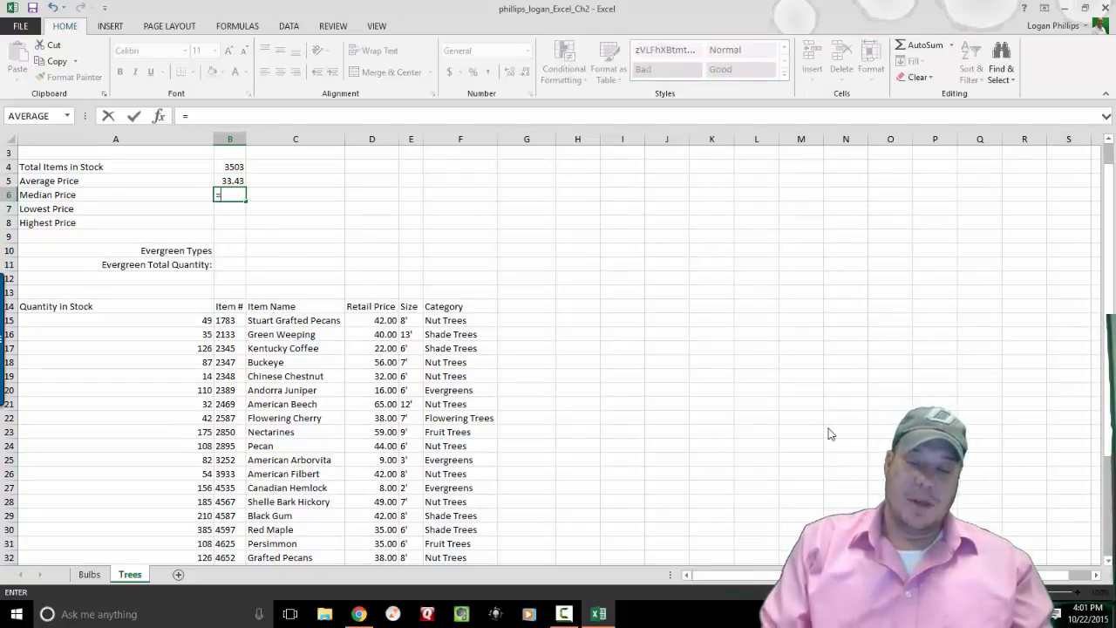
pyautogui.press('Escape')
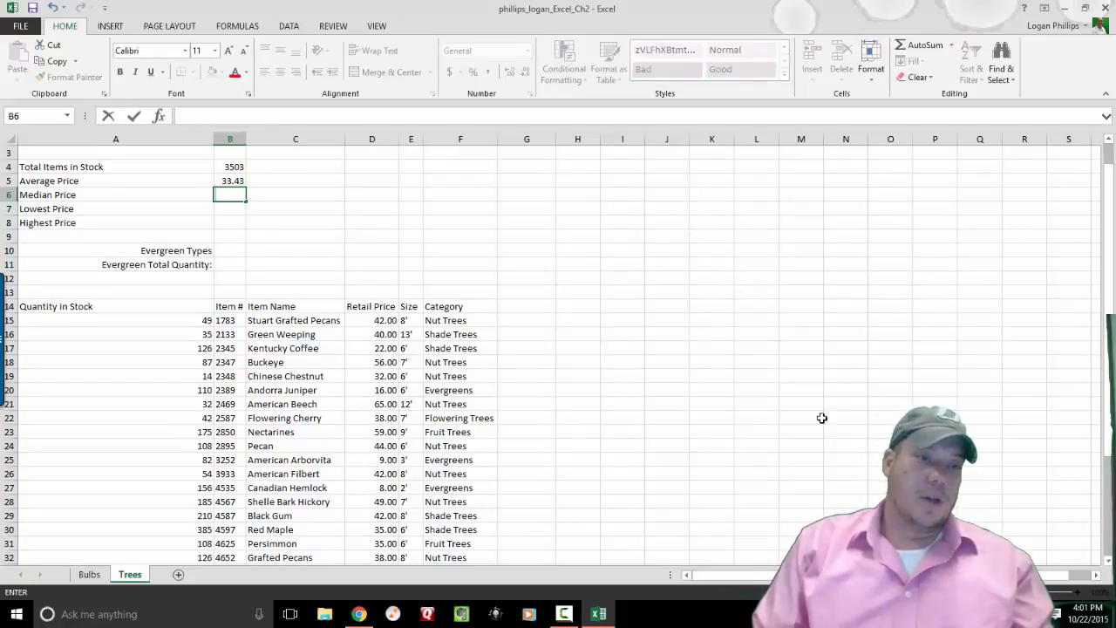
pyautogui.click(158, 117)
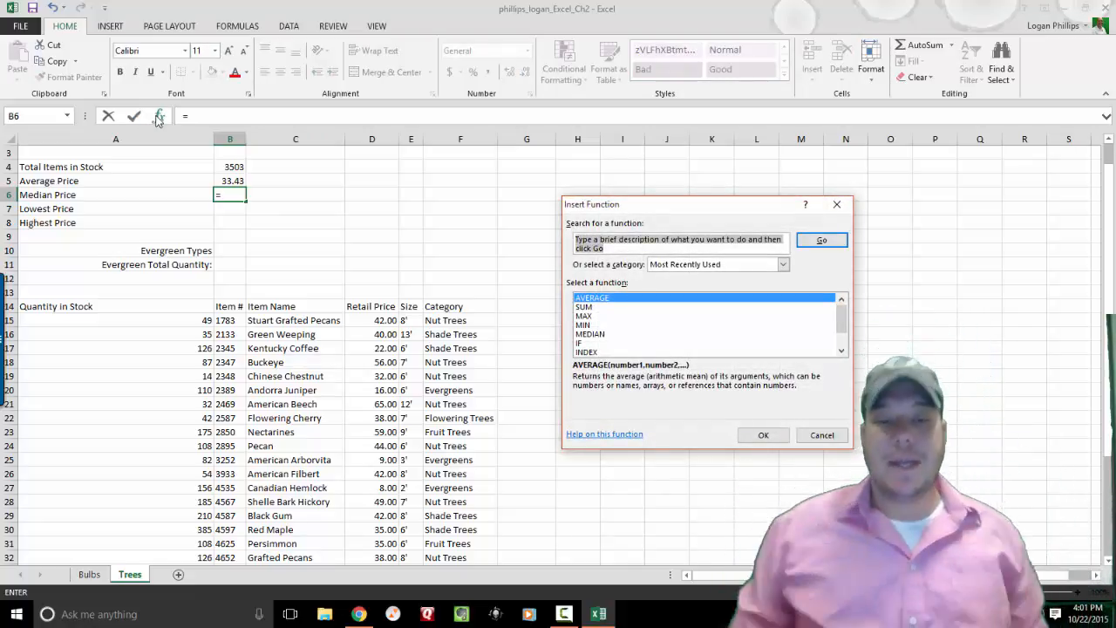
pyautogui.write('med')
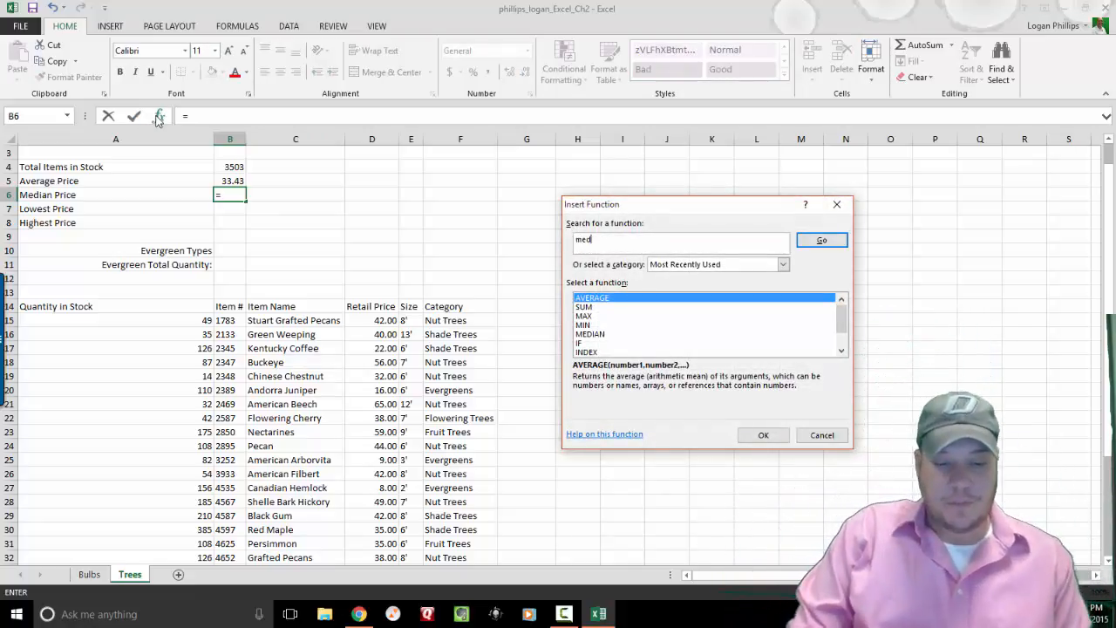
pyautogui.write('ian')
pyautogui.press('Return')
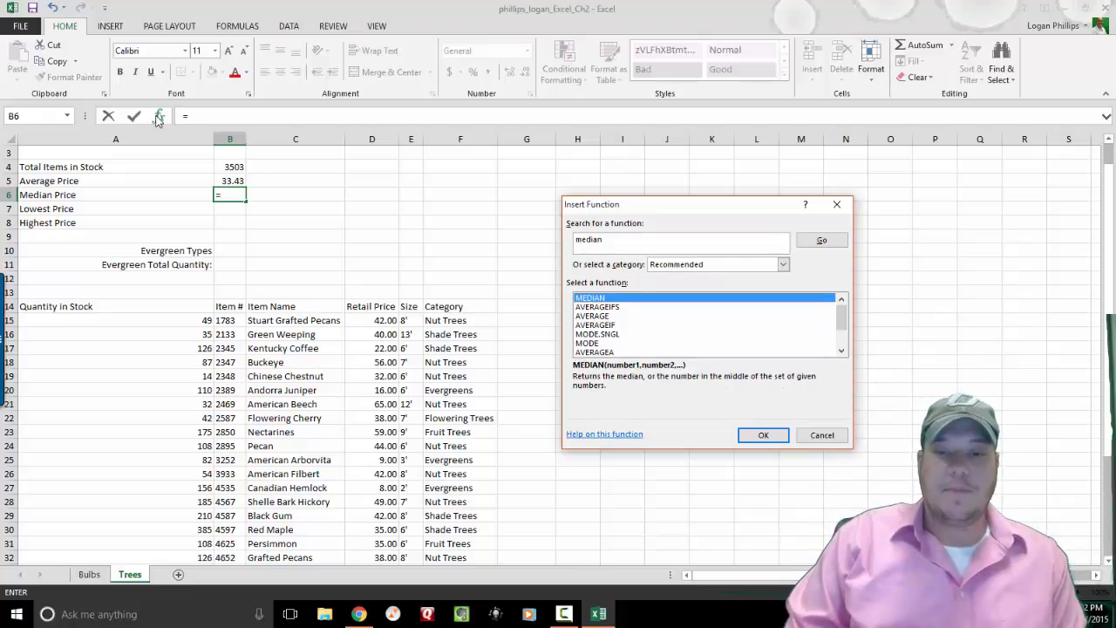
pyautogui.click(755, 439)
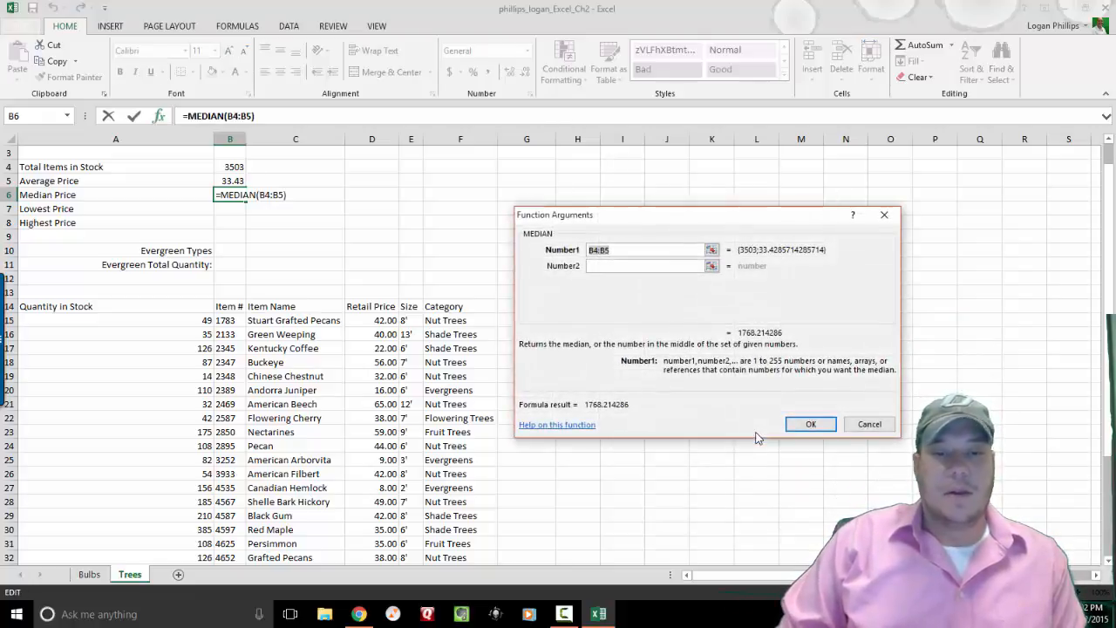
pyautogui.press('BackSpace')
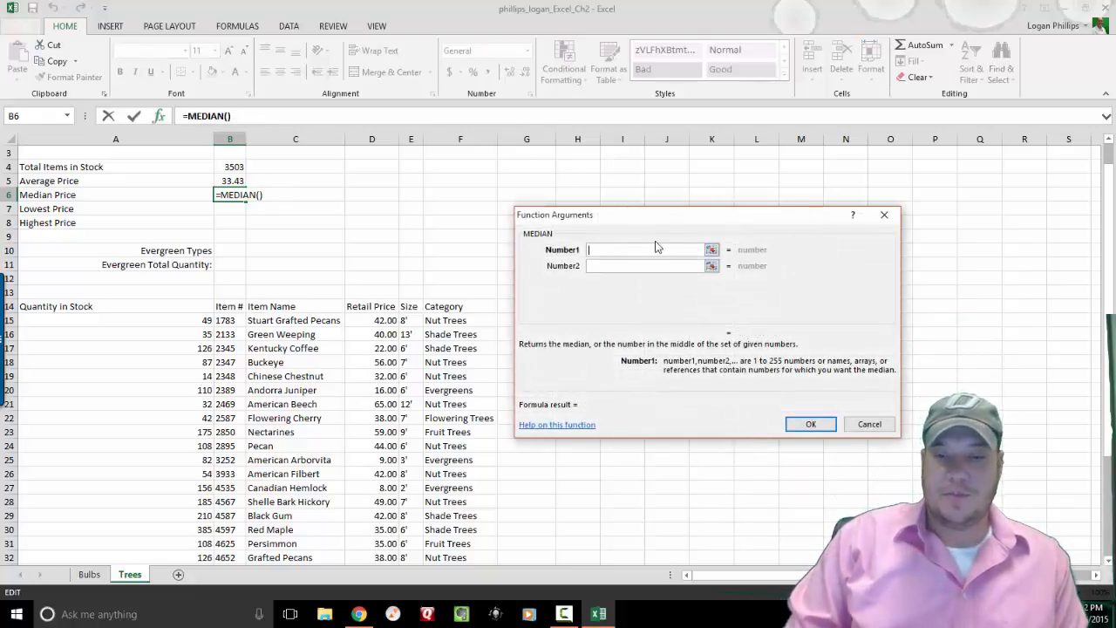
pyautogui.click(380, 322)
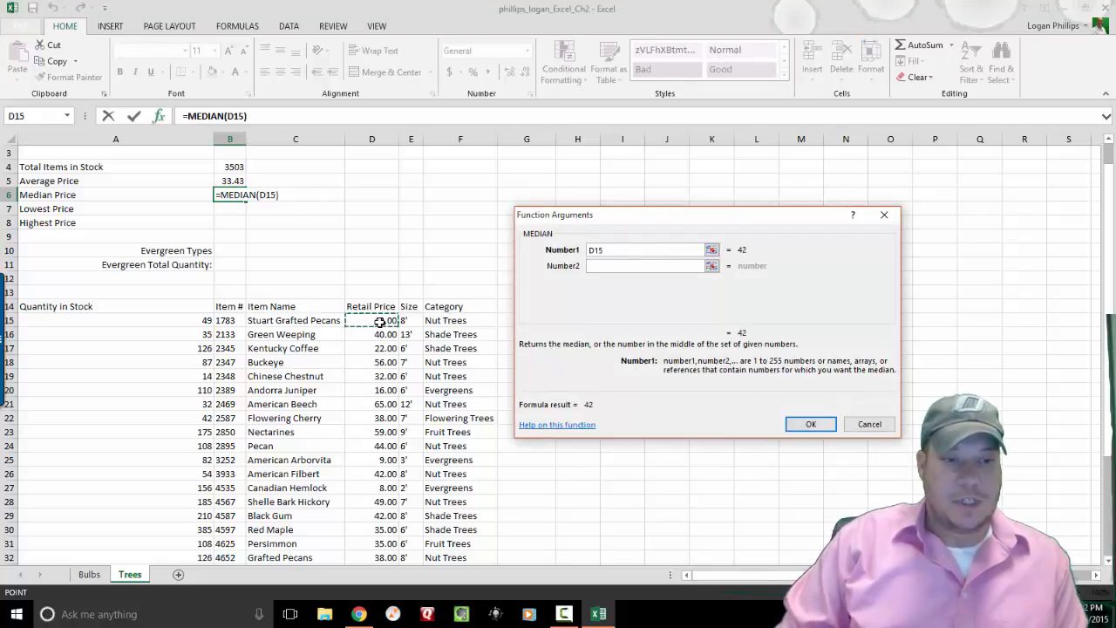
pyautogui.moveTo(380, 322); pyautogui.dragTo(381, 516)
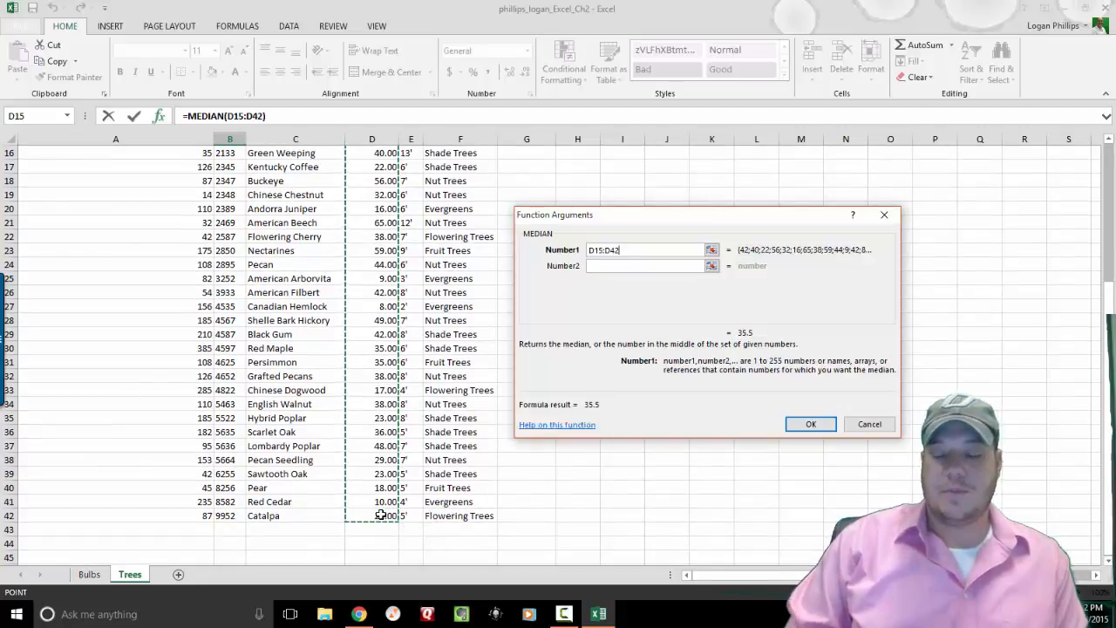
pyautogui.press('Return')
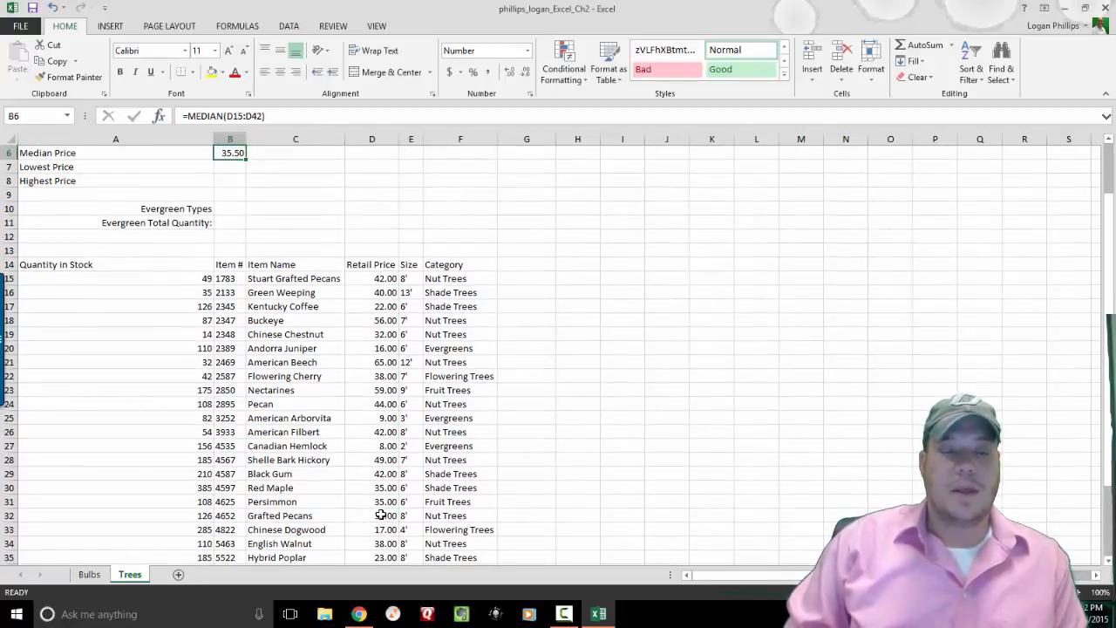
pyautogui.press('Return')
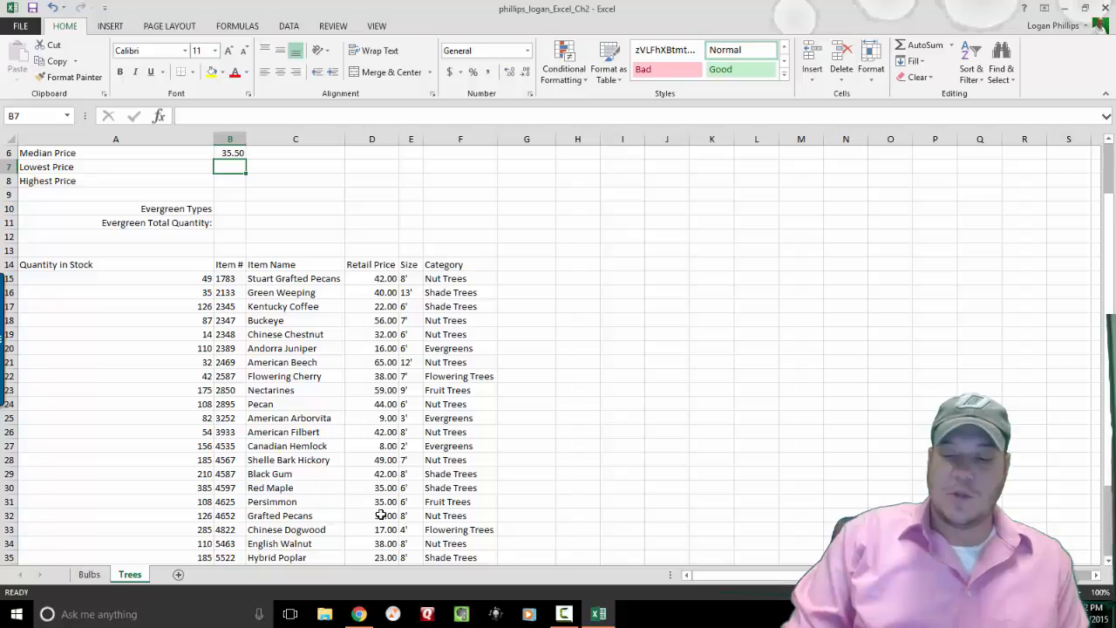
# Enter =MIN(D15:D42) in Lowest Price B7 through the function finder, showing 8.00.
pyautogui.click(160, 116)
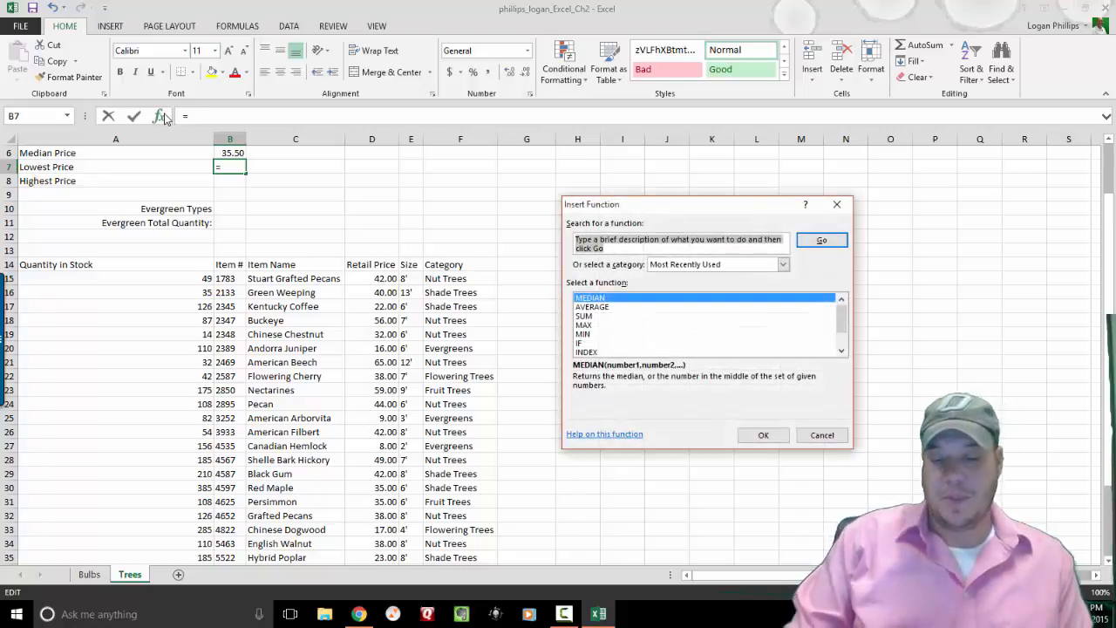
pyautogui.write('min')
pyautogui.press('Return')
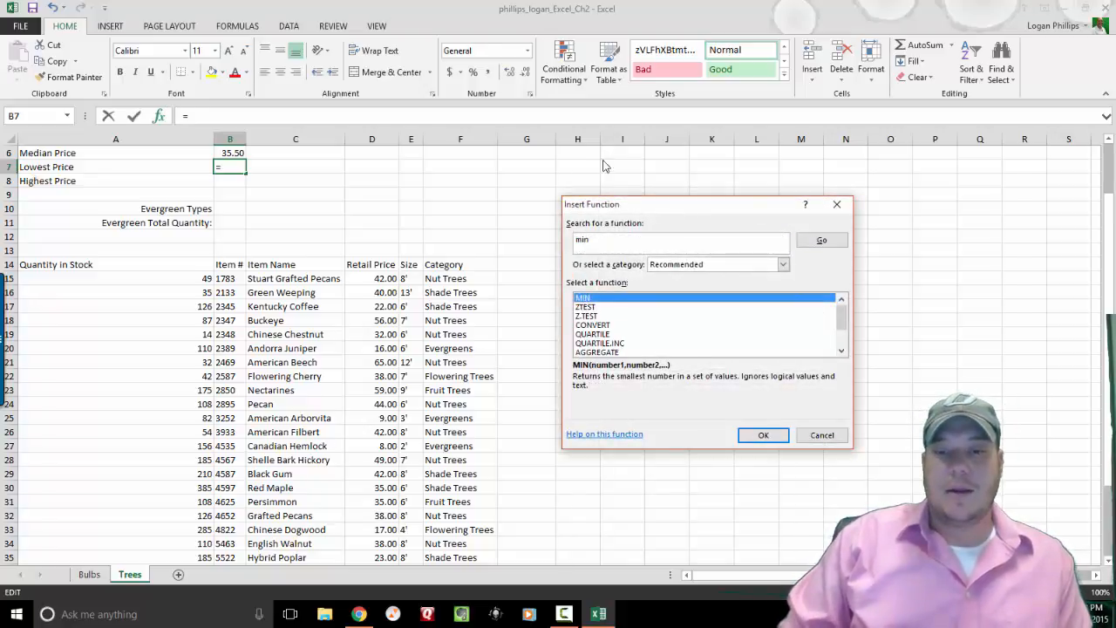
pyautogui.click(760, 435)
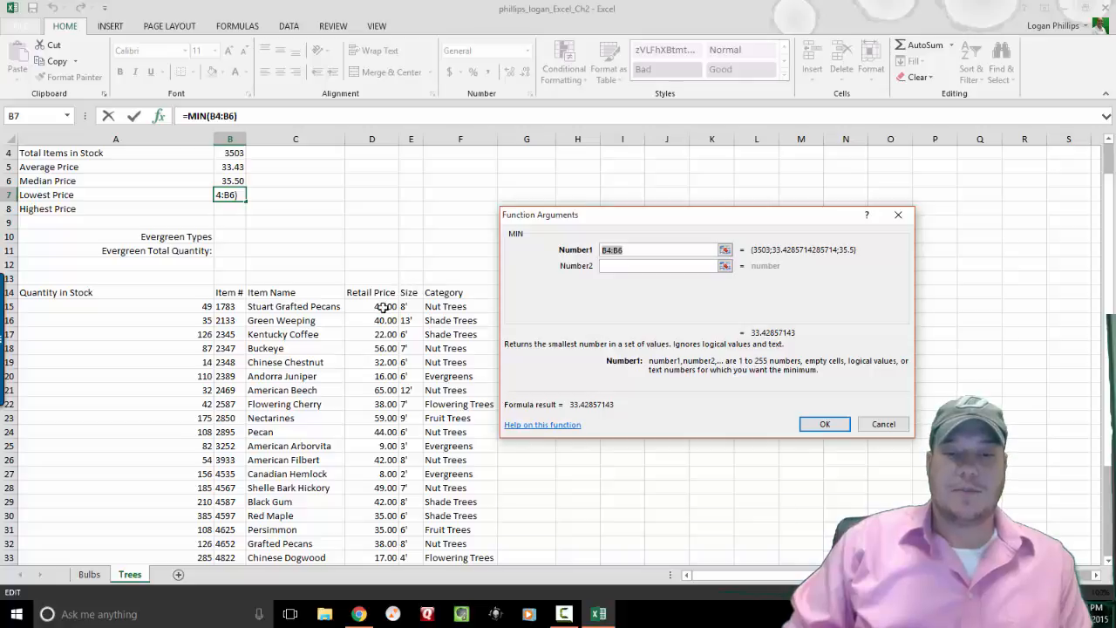
pyautogui.moveTo(382, 307); pyautogui.dragTo(375, 501)
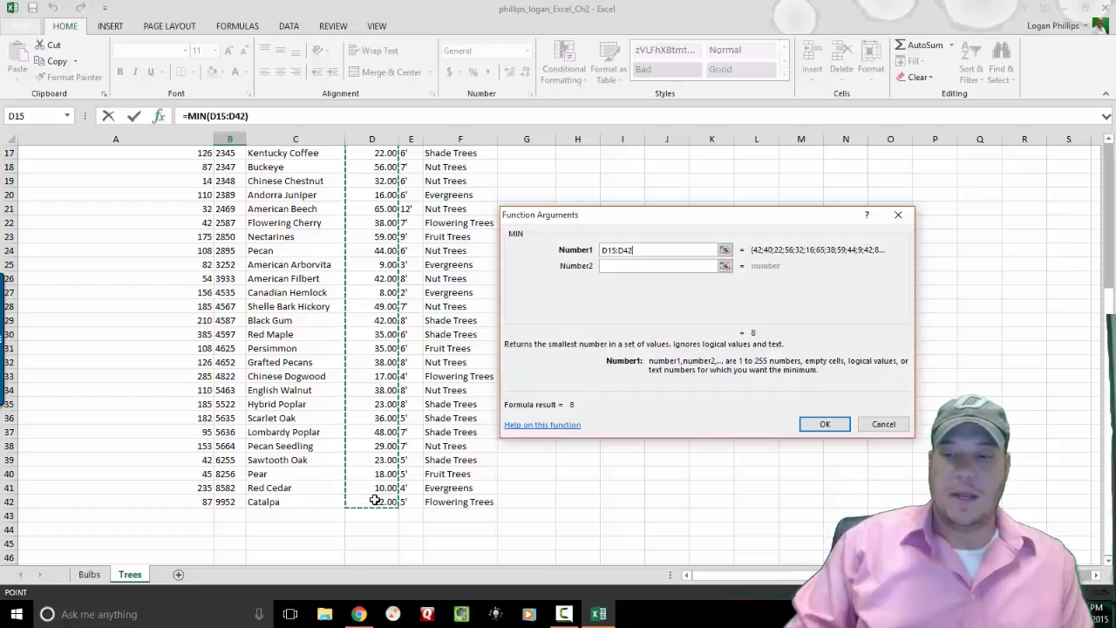
pyautogui.press('Return')
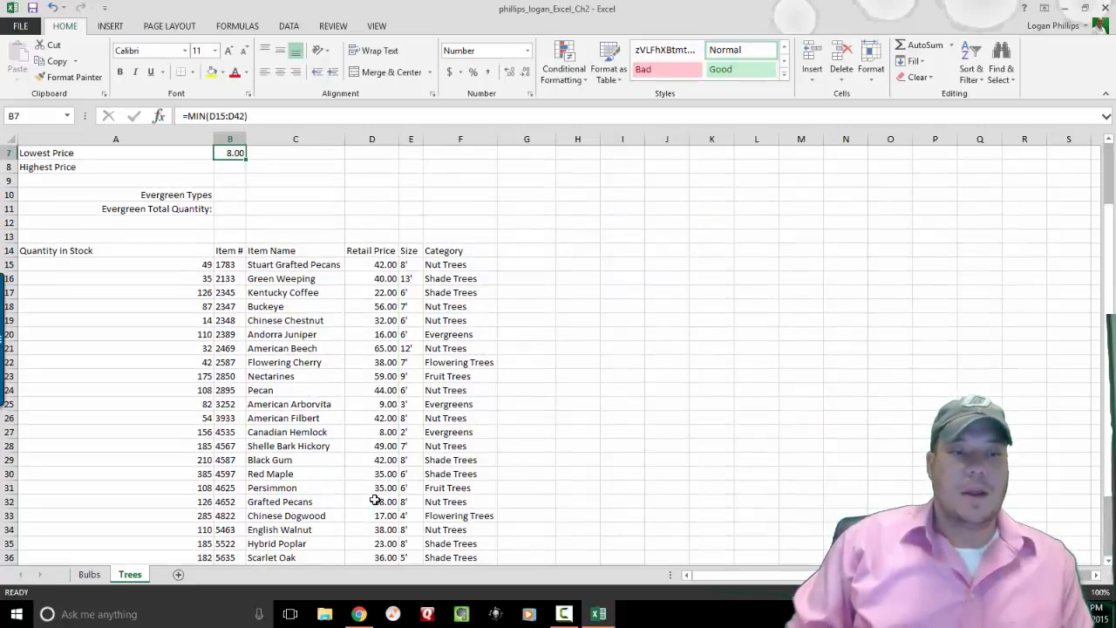
# Enter =MAX(D15:D42) in Highest Price B8 through the function finder, showing 65.00.
pyautogui.press('Return')
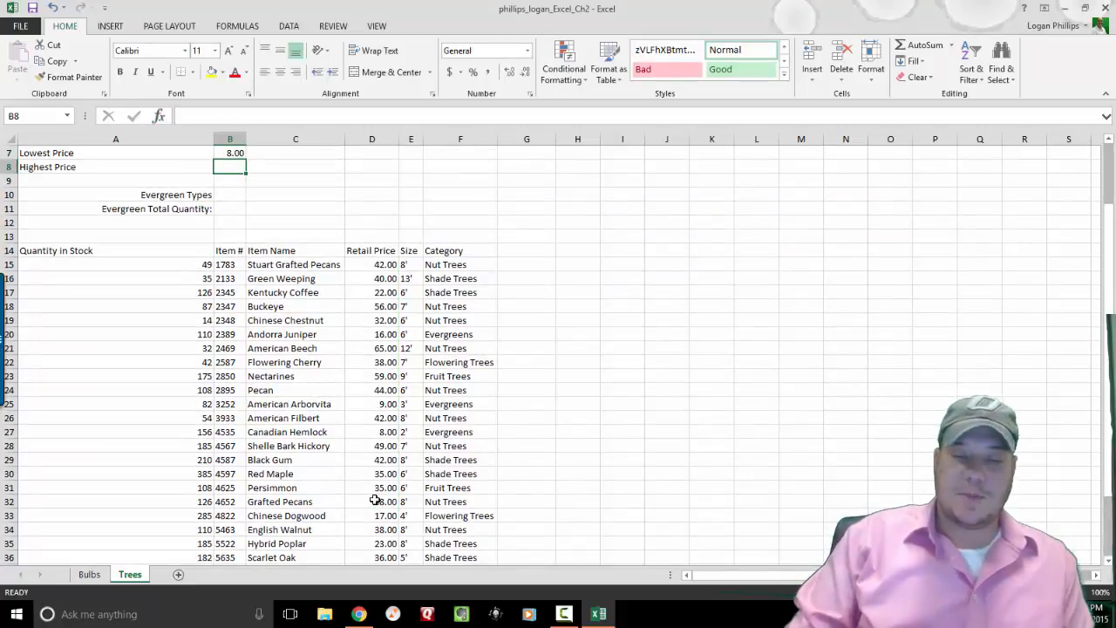
pyautogui.click(169, 118)
pyautogui.write('M')
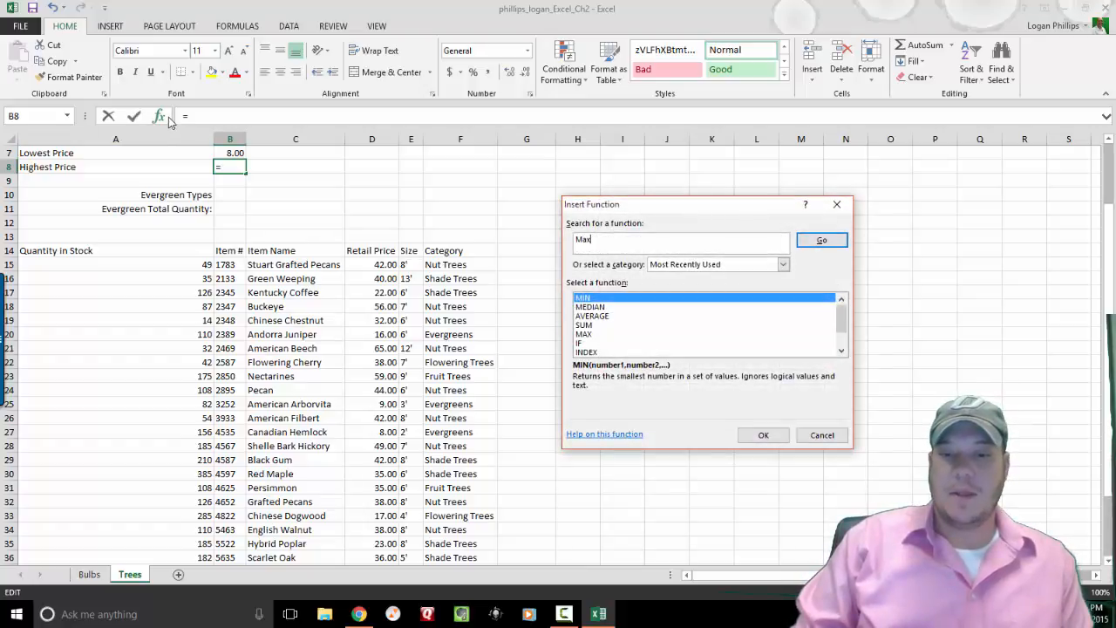
pyautogui.write('ax')
pyautogui.press('Return')
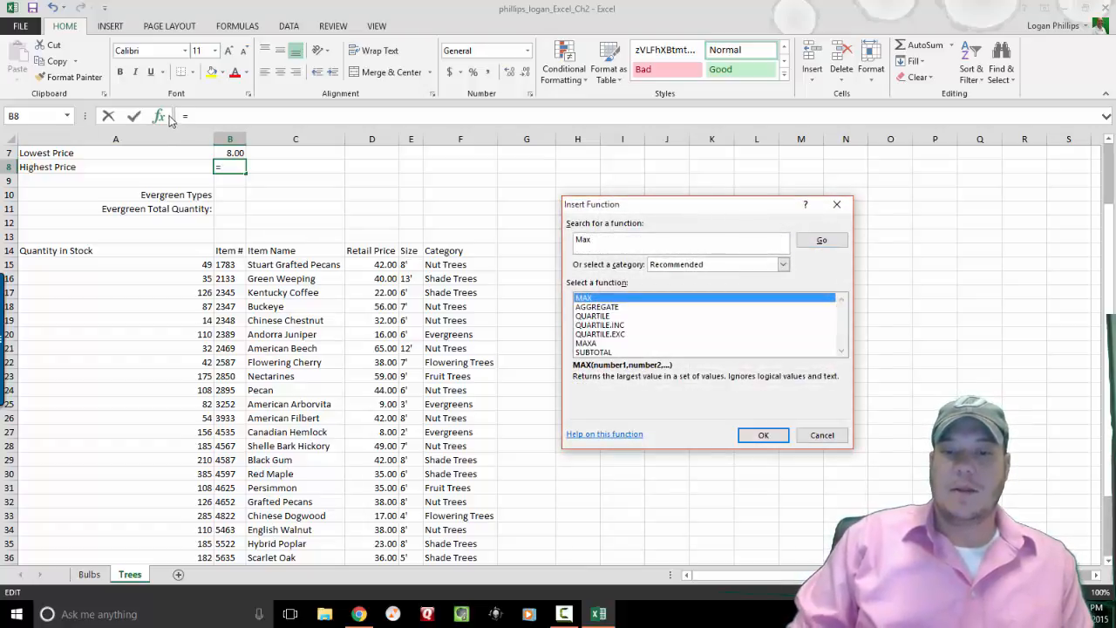
pyautogui.click(763, 437)
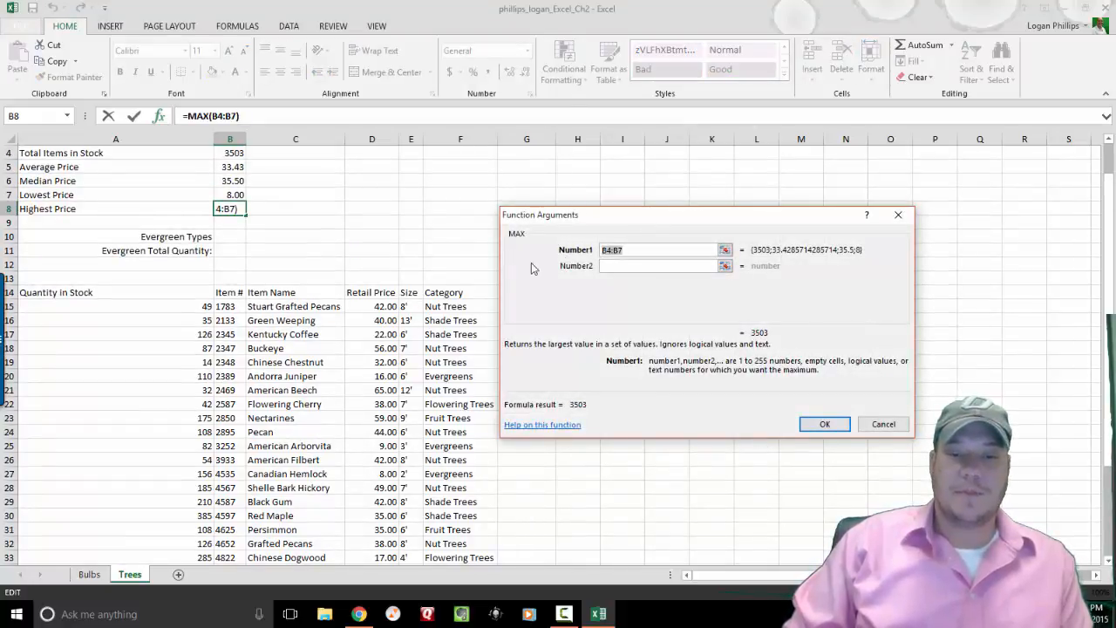
pyautogui.click(383, 307)
pyautogui.moveTo(383, 307); pyautogui.dragTo(392, 529)
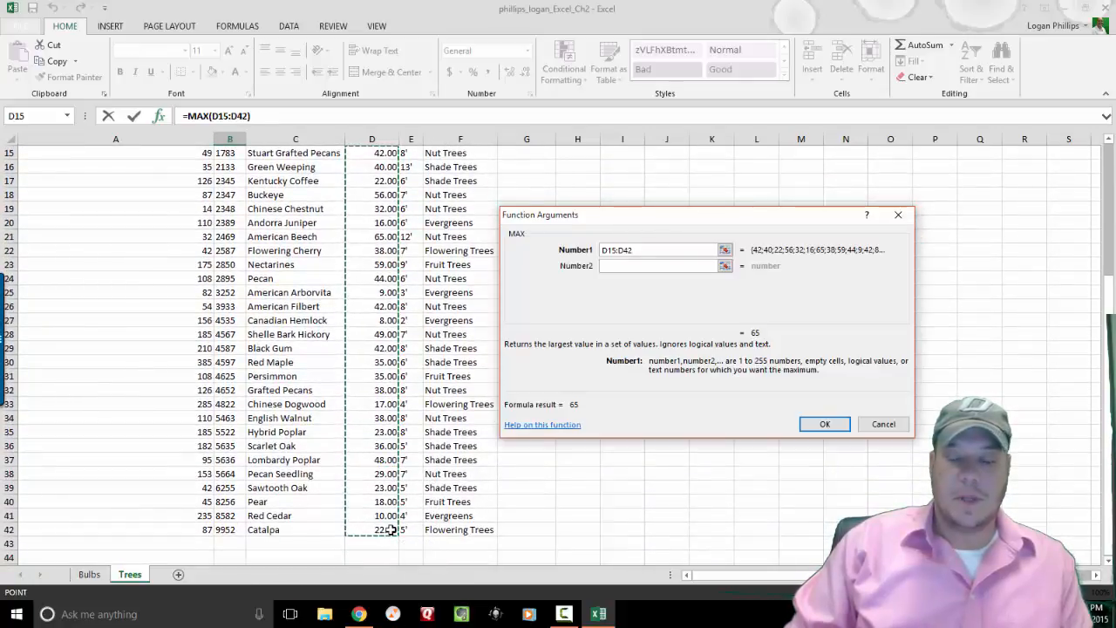
pyautogui.press('Return')
pyautogui.press('Up')
pyautogui.press('Up')
pyautogui.press('Up')
pyautogui.press('Up')
pyautogui.press('Up')
pyautogui.press('Up')
pyautogui.press('Up')
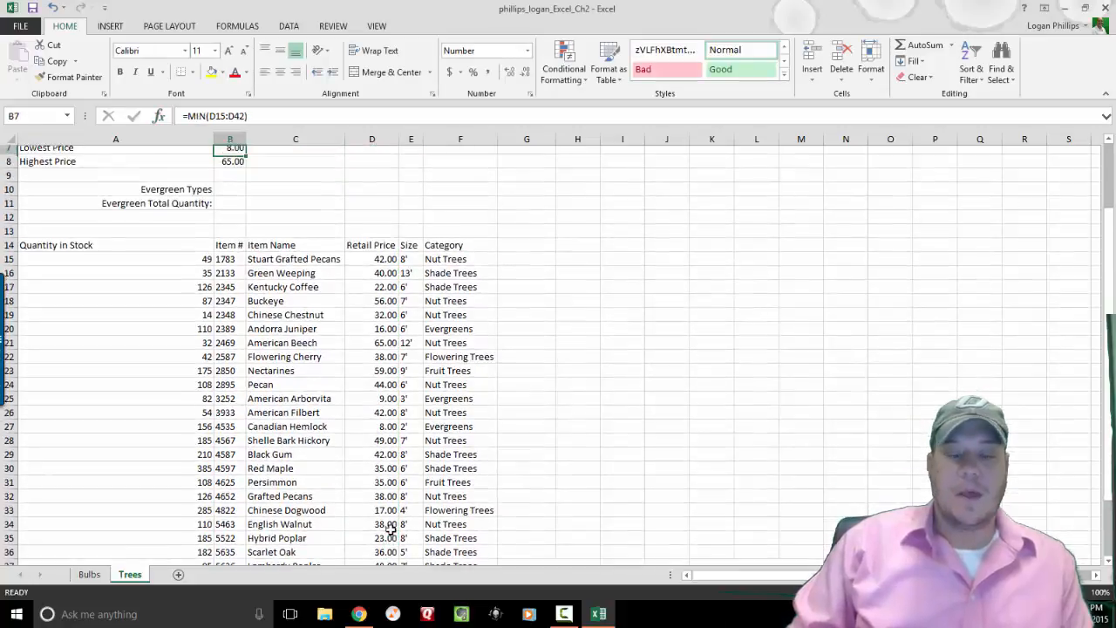
pyautogui.press('Down')
pyautogui.press('Down')
pyautogui.press('Down')
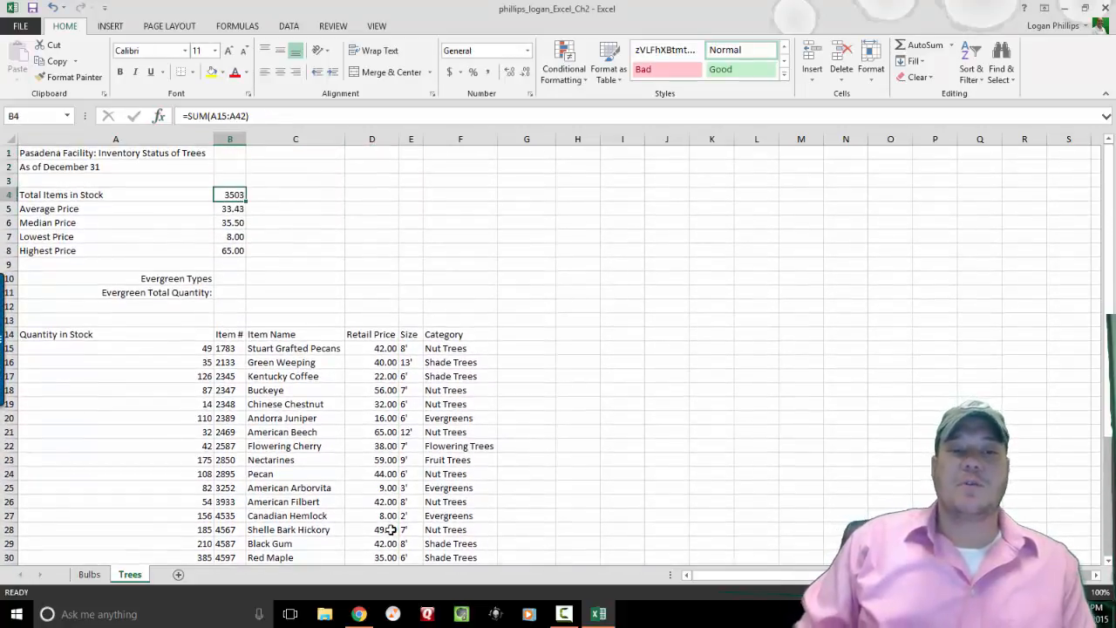
pyautogui.press('Down')
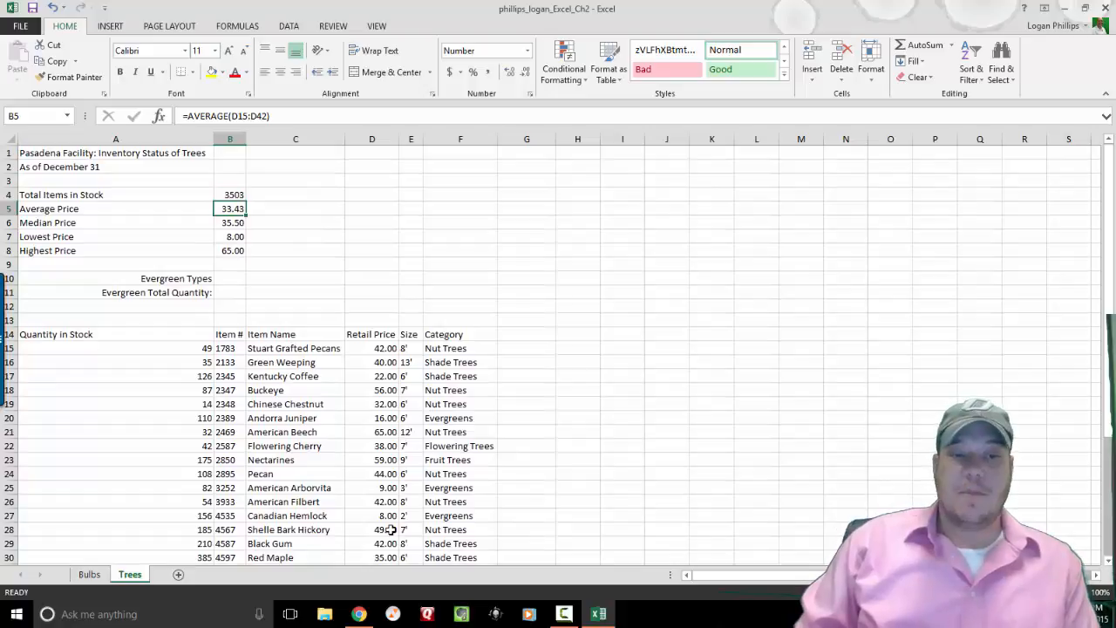
pyautogui.press('Down')
pyautogui.press('Down')
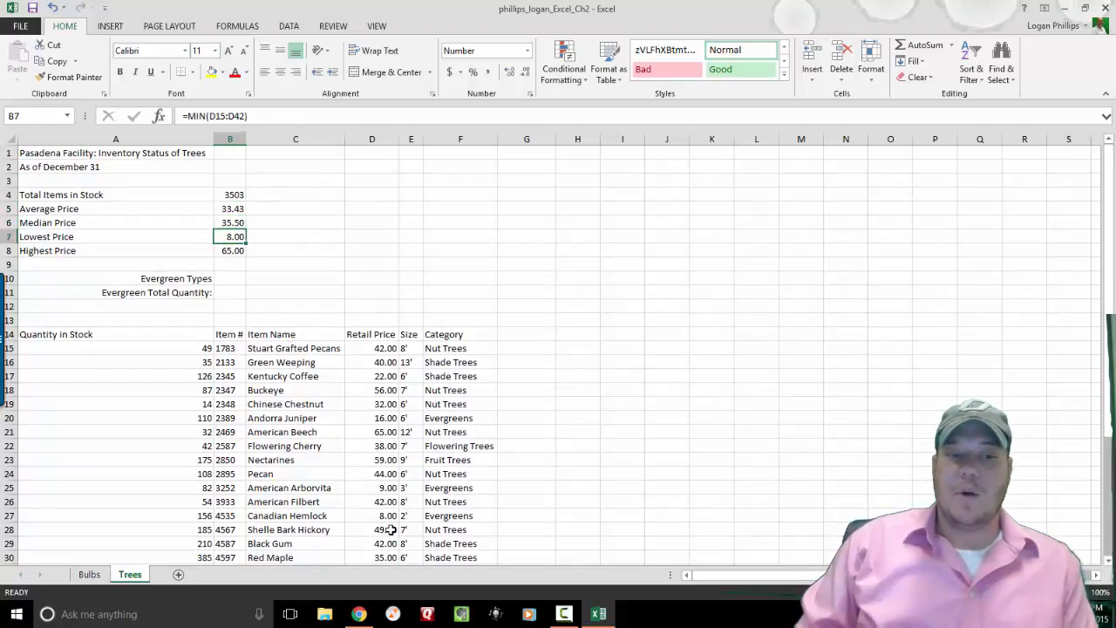
pyautogui.press('Down')
pyautogui.press('Up')
pyautogui.press('Up')
pyautogui.press('Up')
pyautogui.press('Up')
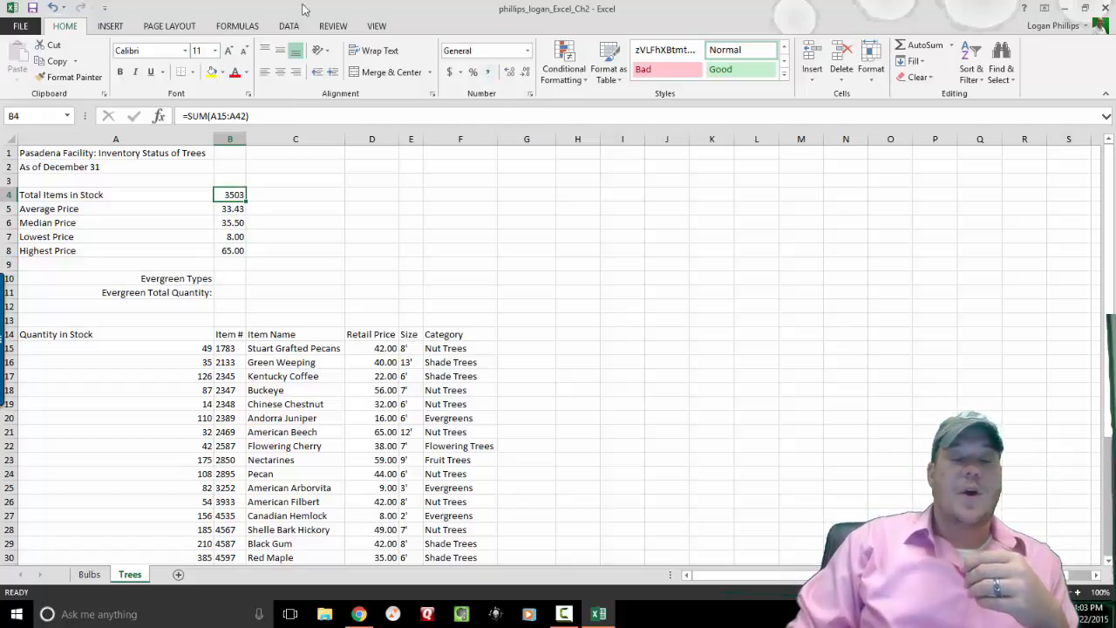
# Format the stock total with thousands separators and no decimal places.
pyautogui.click(490, 77)
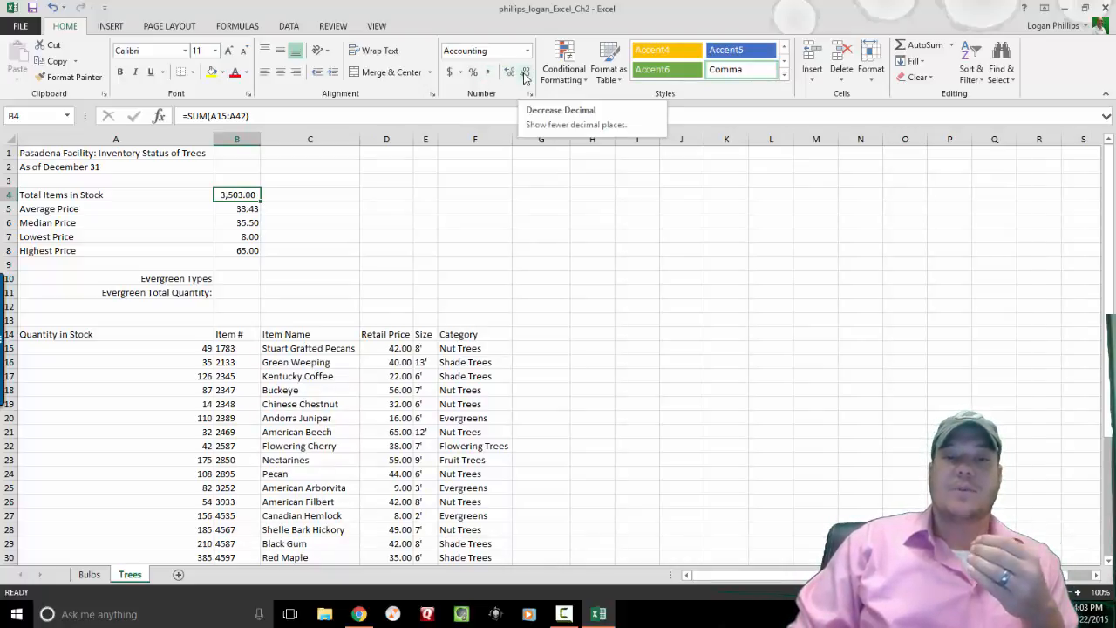
pyautogui.click(525, 73)
pyautogui.click(525, 73)
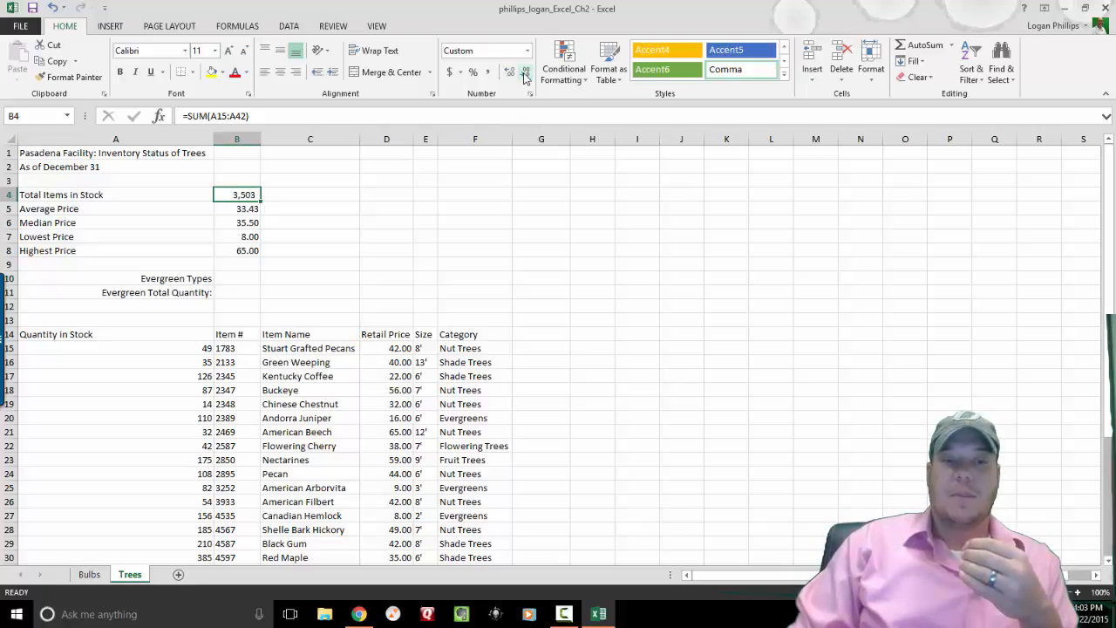
# Apply Accounting format to the price statistics in B5:B8.
pyautogui.click(243, 211)
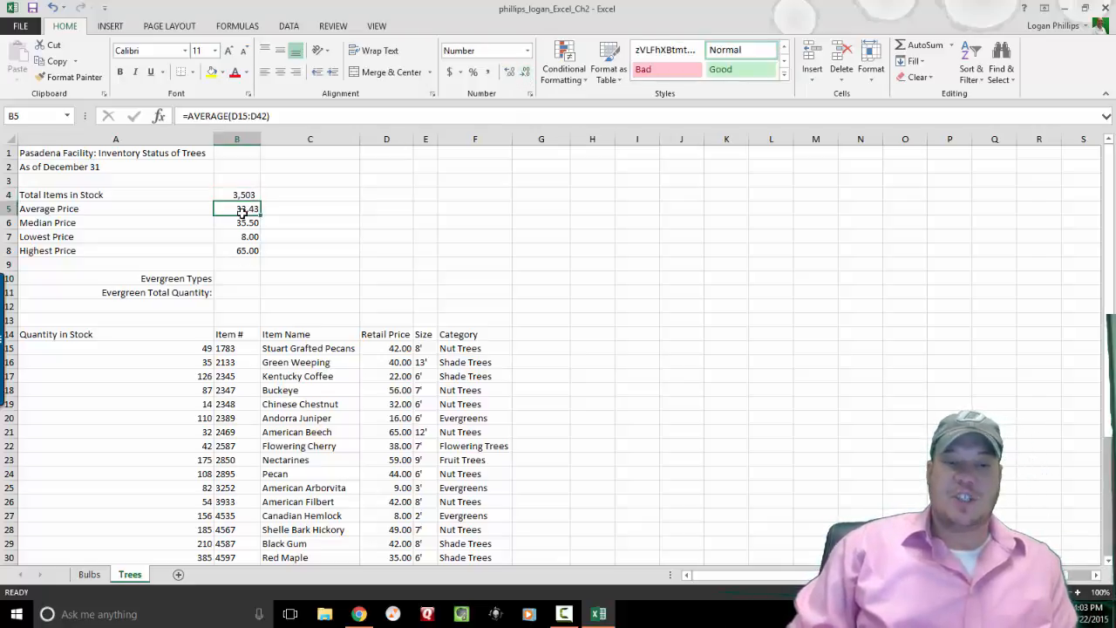
pyautogui.hotkey('shift', 'Down')
pyautogui.hotkey('shift', 'Down')
pyautogui.hotkey('shift', 'Down')
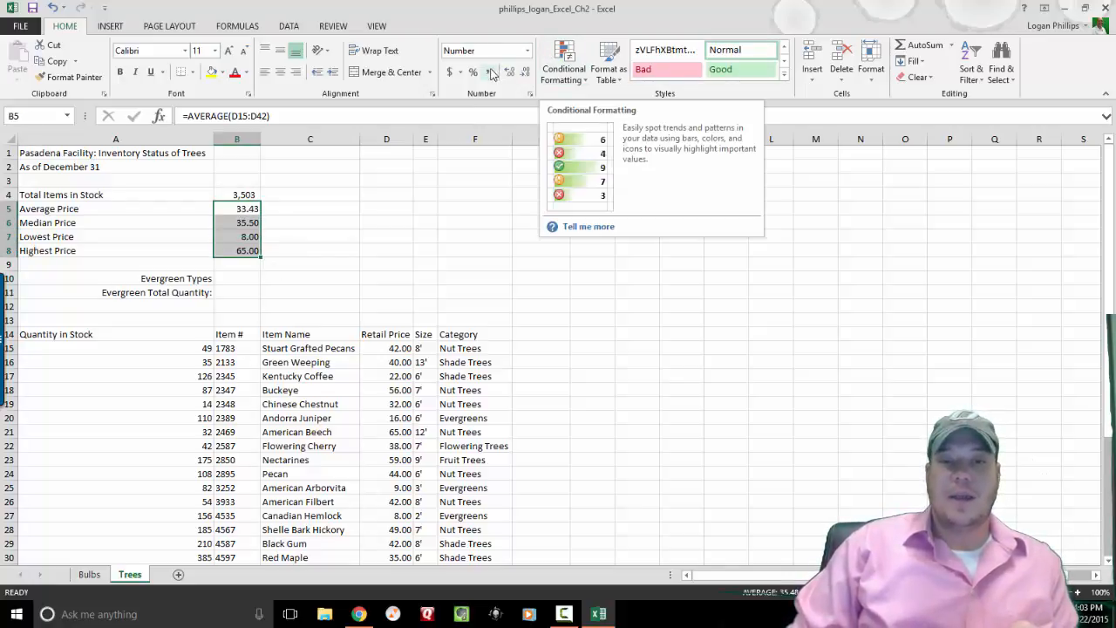
pyautogui.click(528, 53)
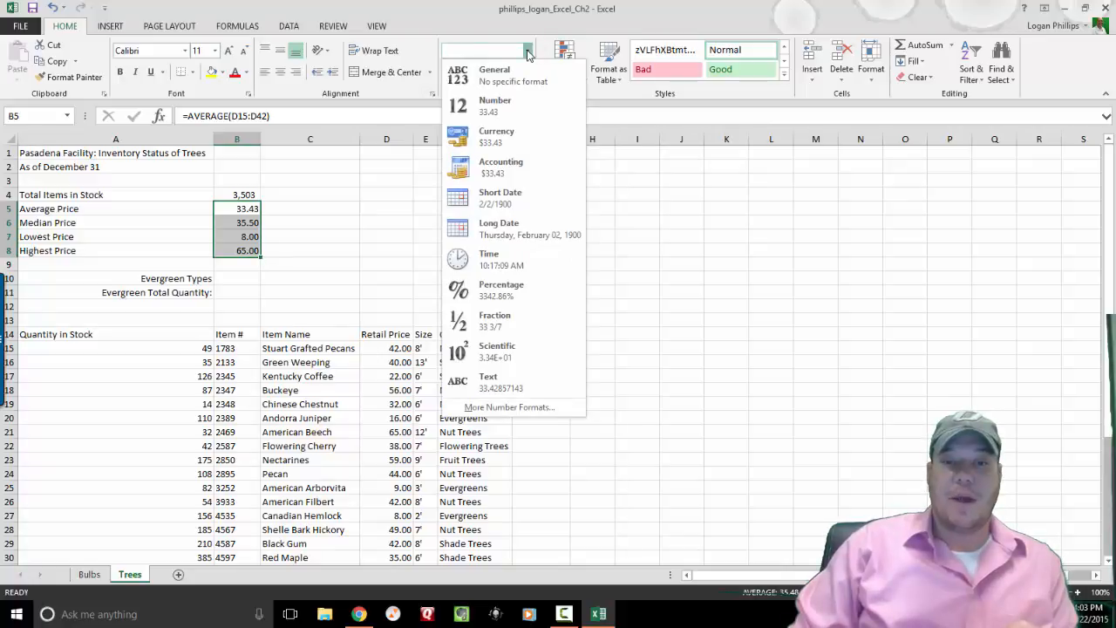
pyautogui.click(524, 169)
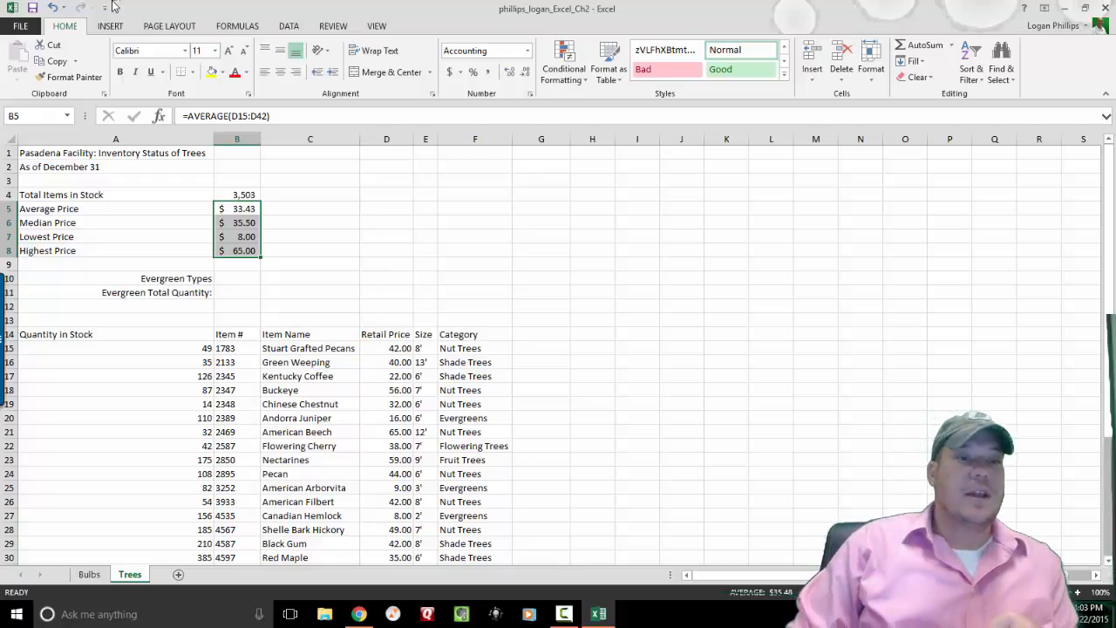
pyautogui.click(528, 50)
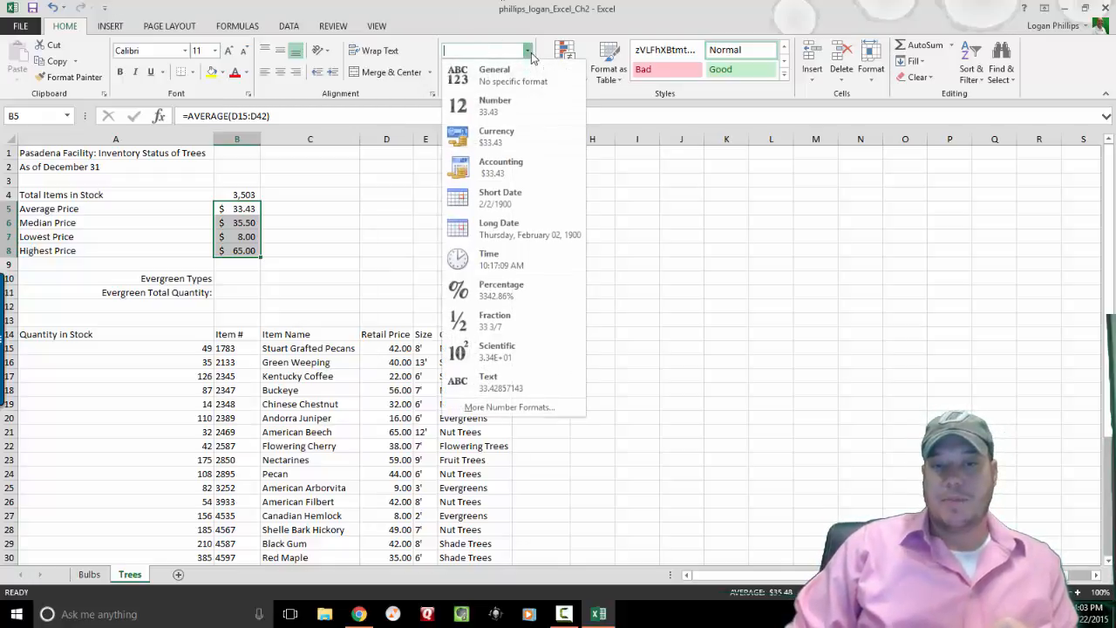
pyautogui.click(530, 164)
pyautogui.click(394, 305)
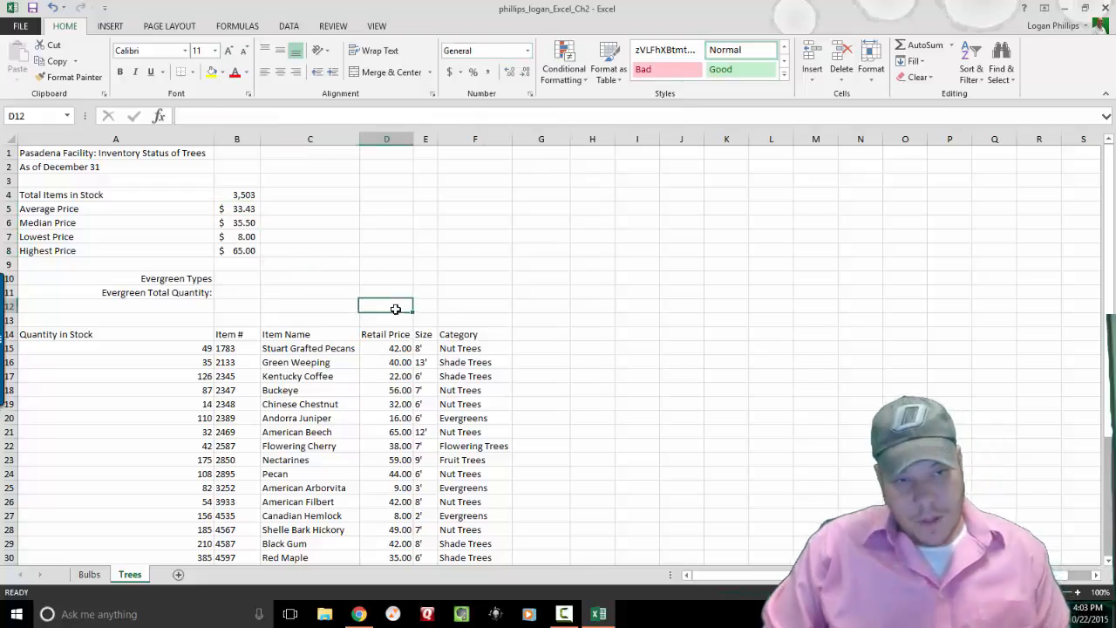
# Review the formulas in B4 through B8 one cell at a time.
pyautogui.click(253, 209)
pyautogui.click(244, 194)
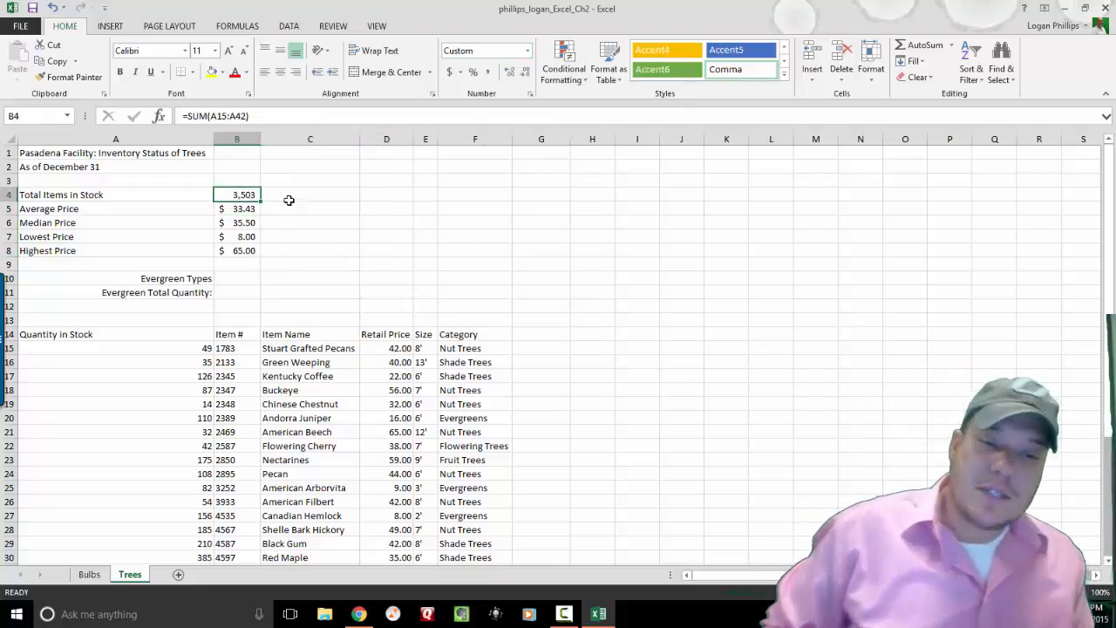
pyautogui.press('Down')
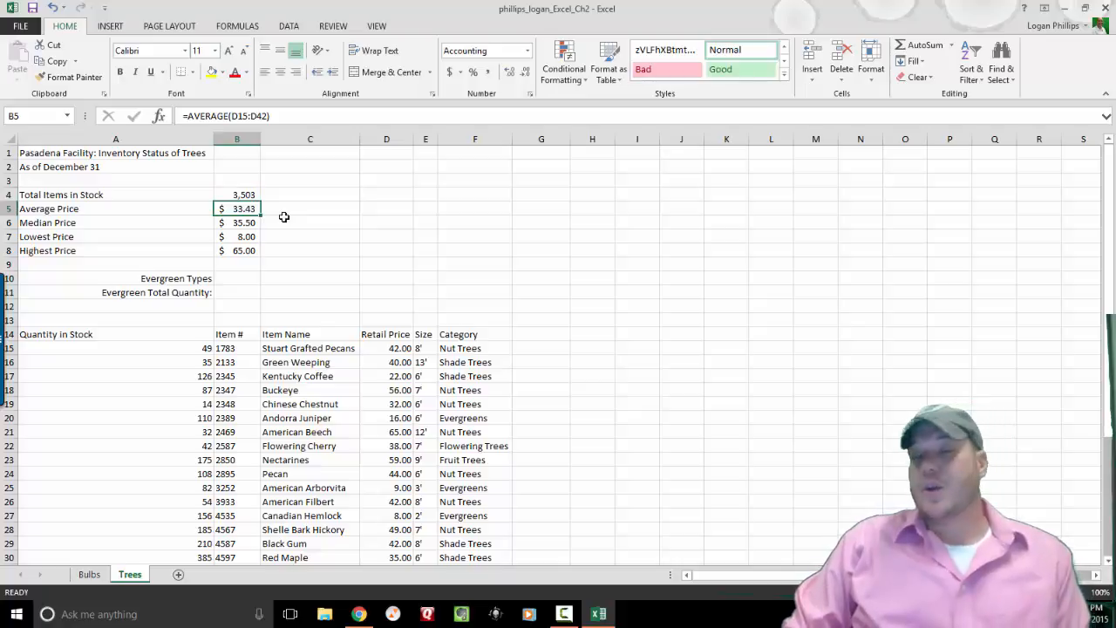
pyautogui.press('Down')
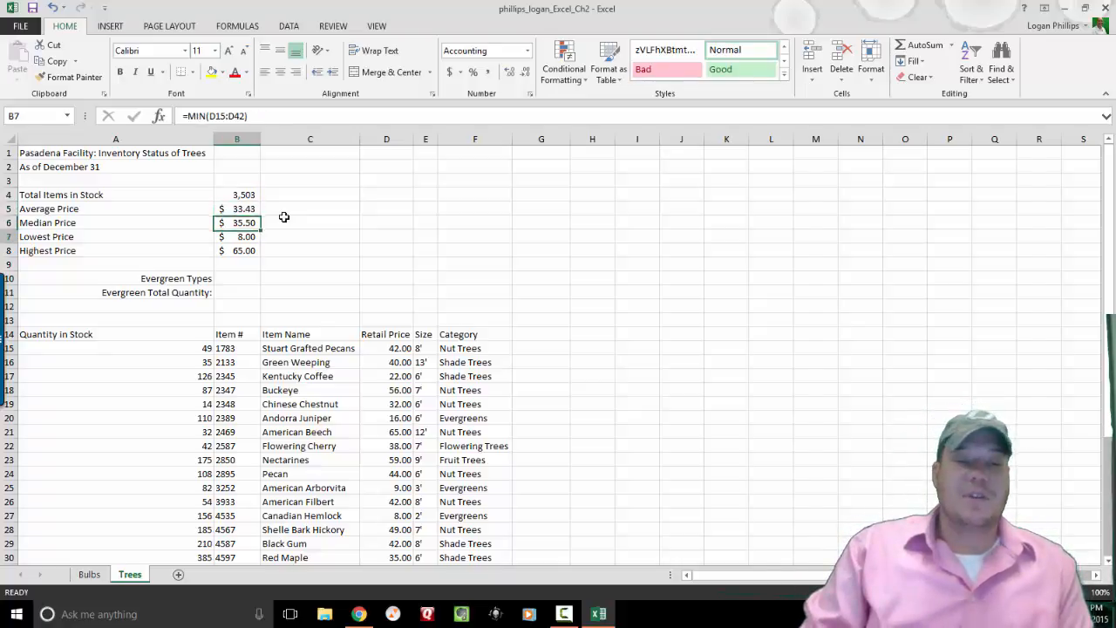
pyautogui.press('Down')
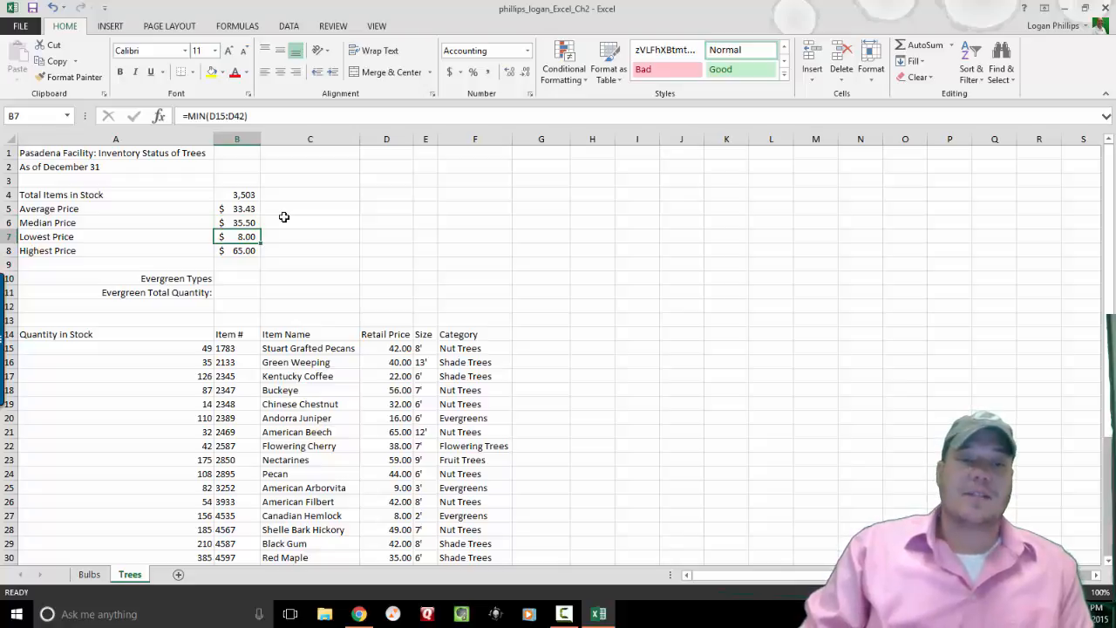
pyautogui.press('Down')
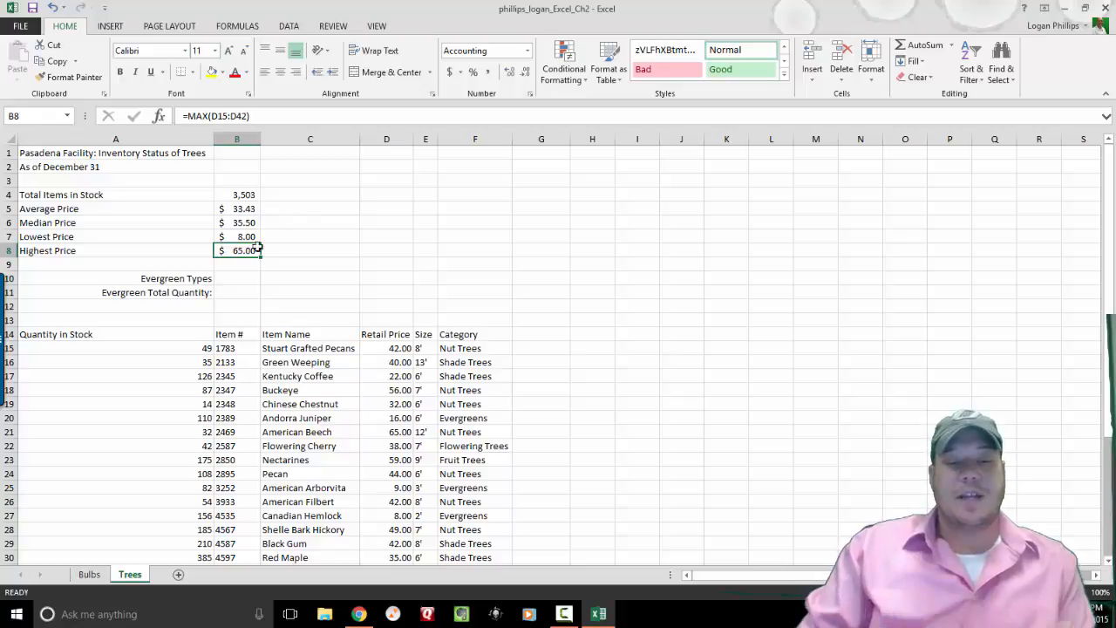
# Switch to the Bulbs sheet and jump to Tulip Types cell B10 via the Name Box.
pyautogui.click(98, 575)
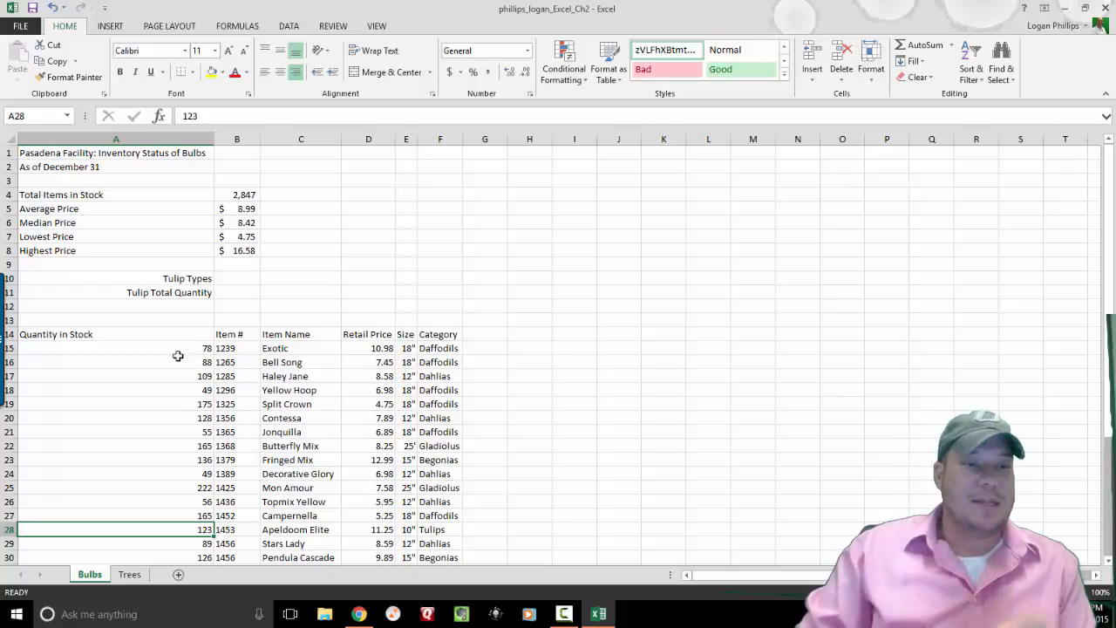
pyautogui.click(33, 117)
pyautogui.write('b10')
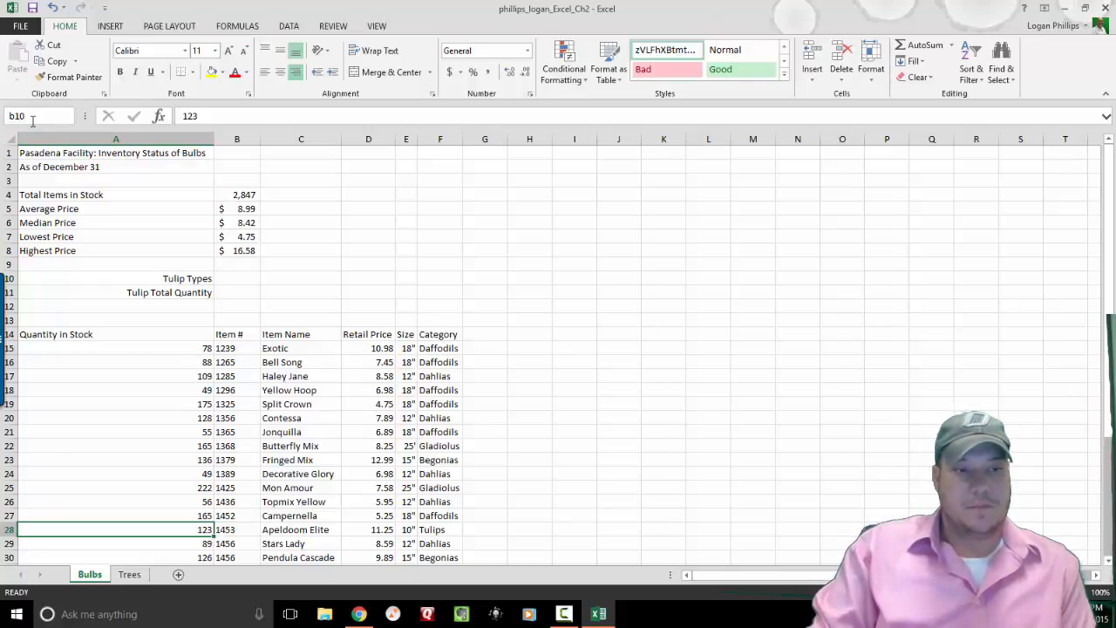
pyautogui.press('Return')
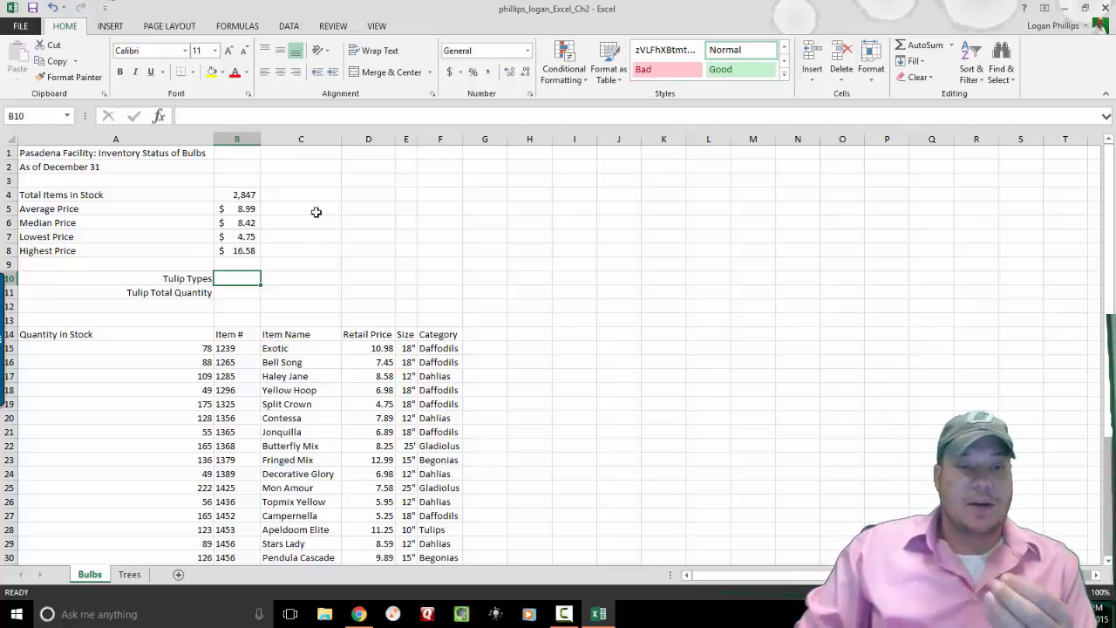
# Start a COUNTIF function in B10 and open its Function Arguments.
pyautogui.write('=')
pyautogui.click(159, 116)
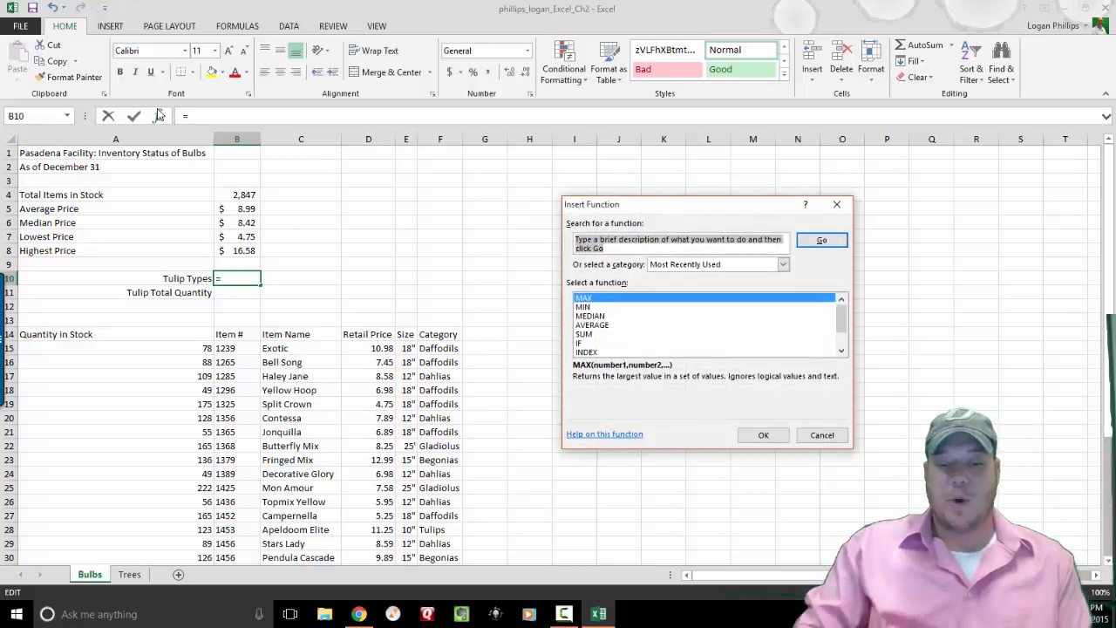
pyautogui.write('Countif')
pyautogui.press('Return')
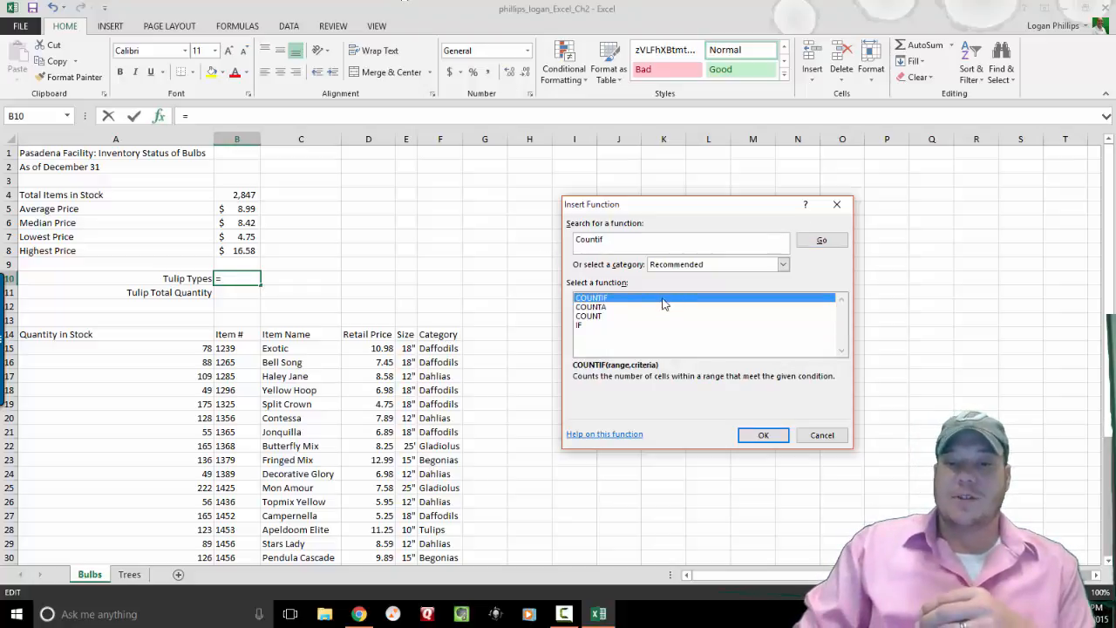
pyautogui.click(776, 436)
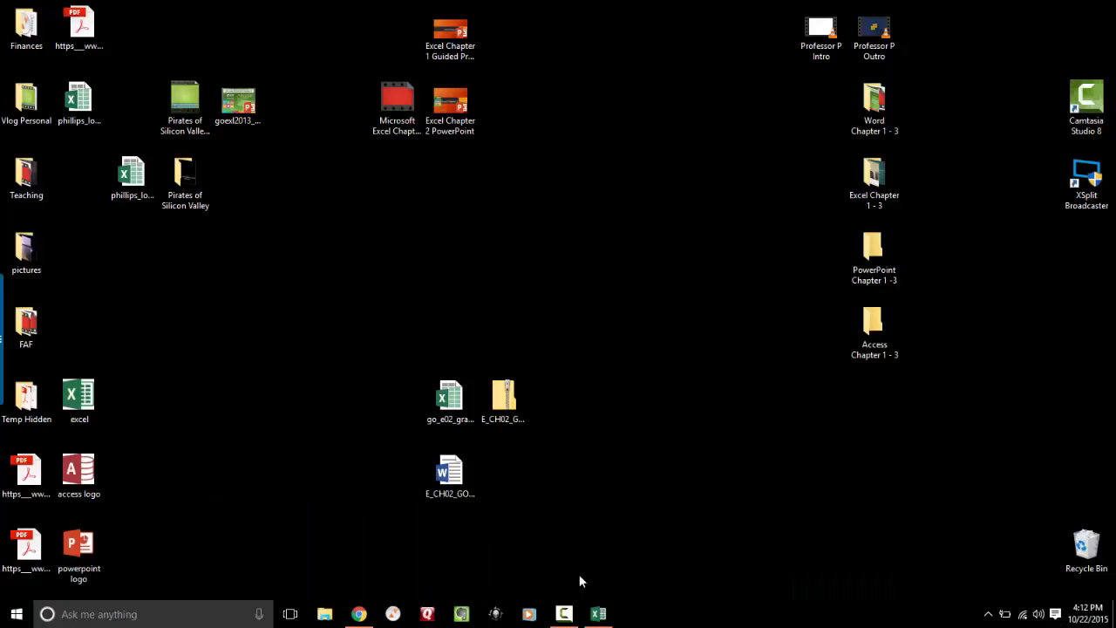
# Restore the Excel workbook from the taskbar.
pyautogui.click(602, 615)
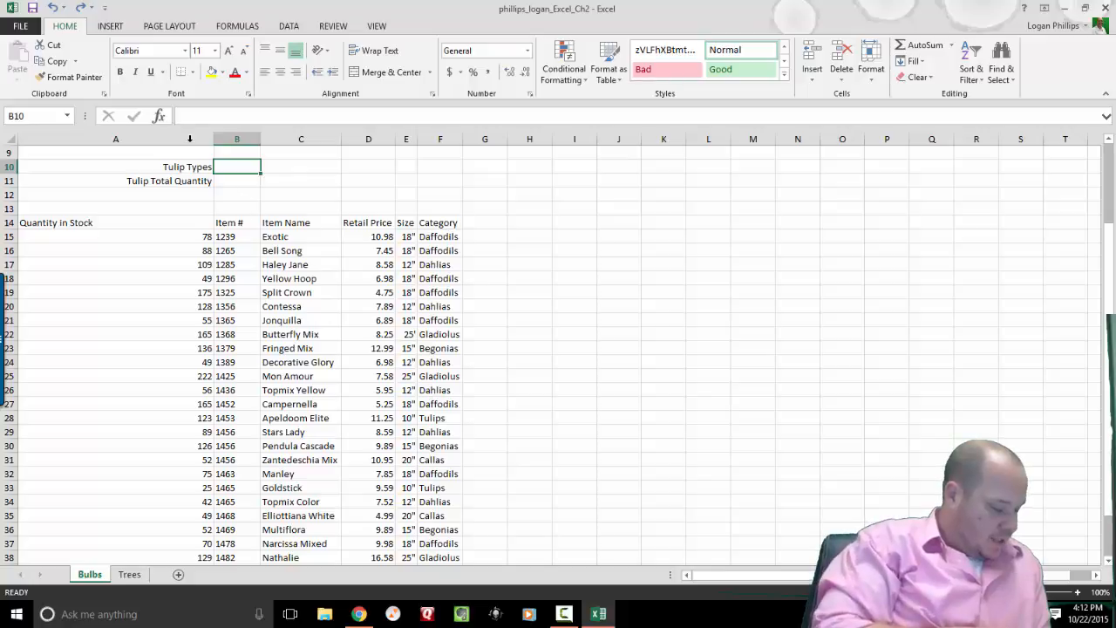
# Enter =COUNTIF(F15:F42,"Tulip") in B10 to count Tulip entries in the Category column.
pyautogui.click(159, 116)
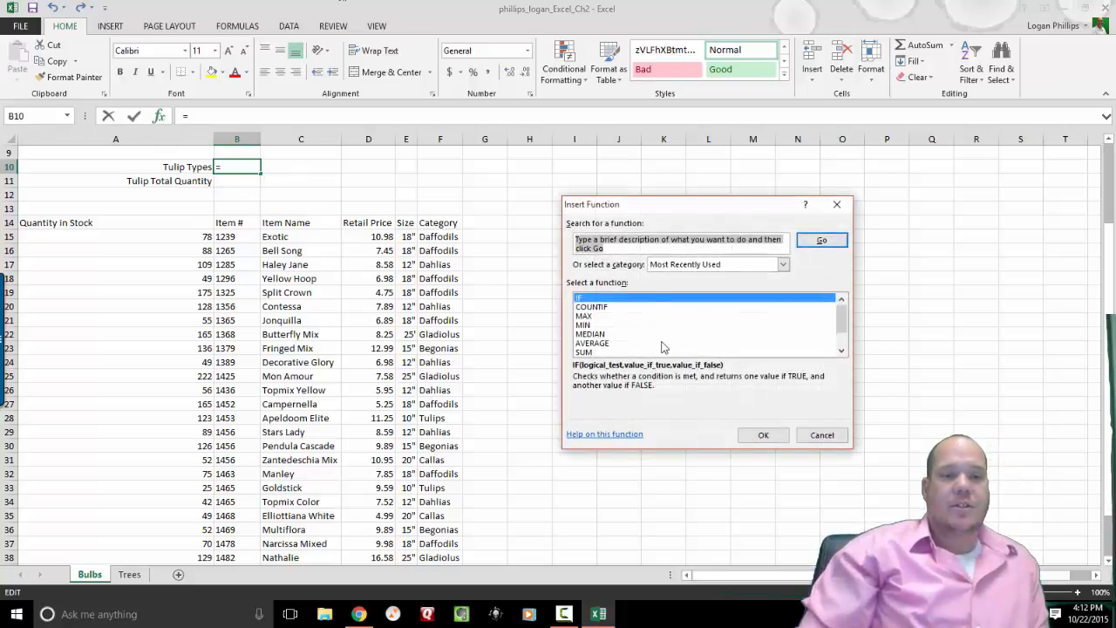
pyautogui.click(593, 308)
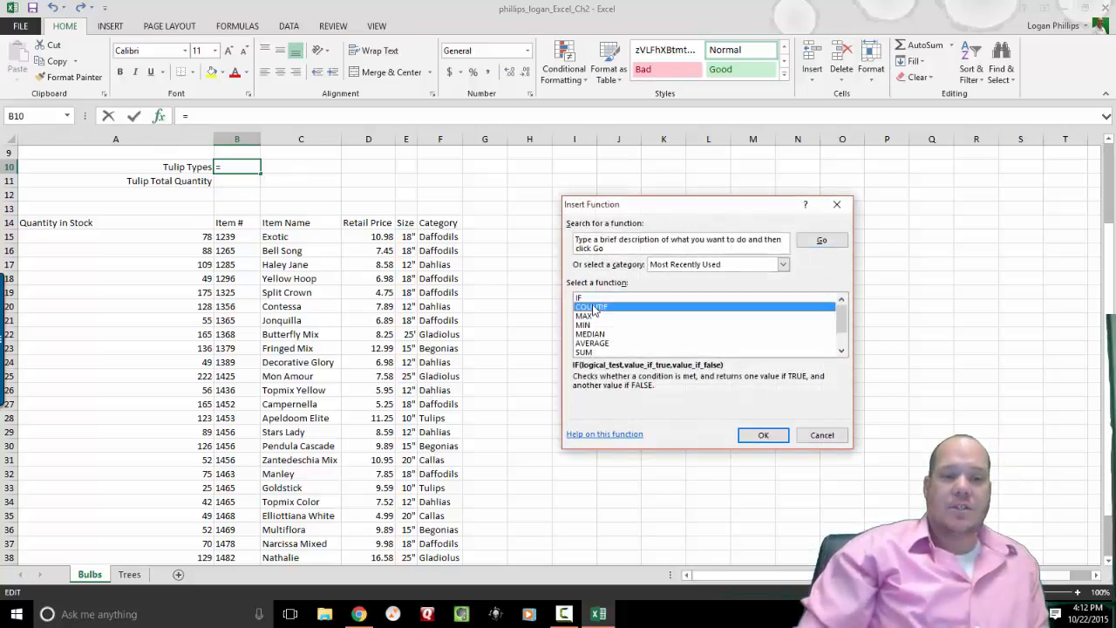
pyautogui.click(763, 435)
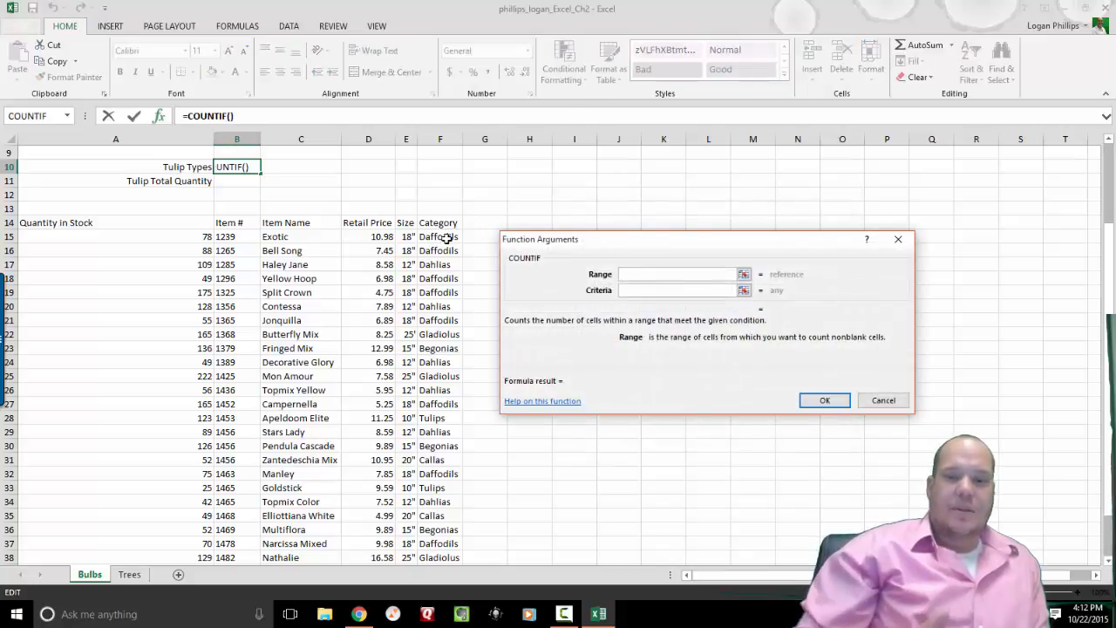
pyautogui.moveTo(446, 237); pyautogui.dragTo(445, 547)
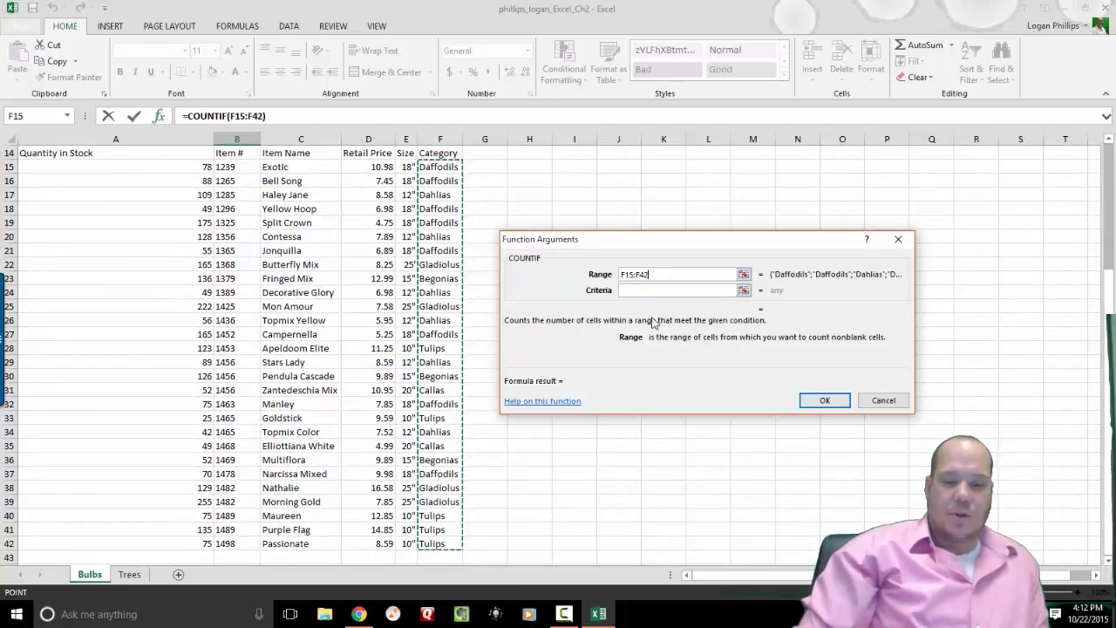
pyautogui.click(640, 293)
pyautogui.write('Tulip')
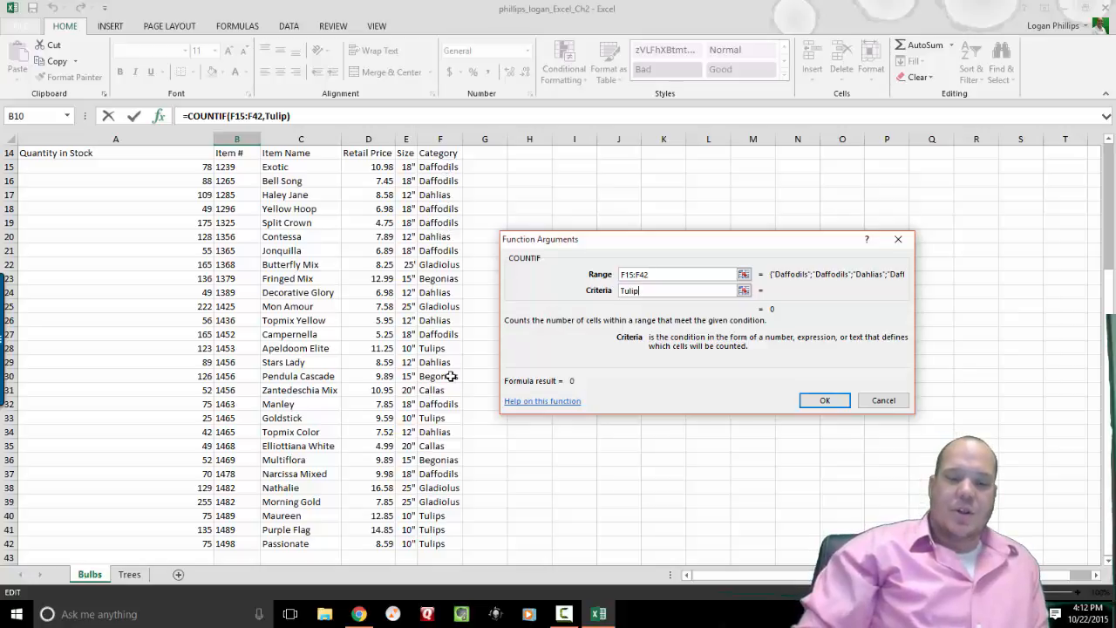
pyautogui.click(838, 406)
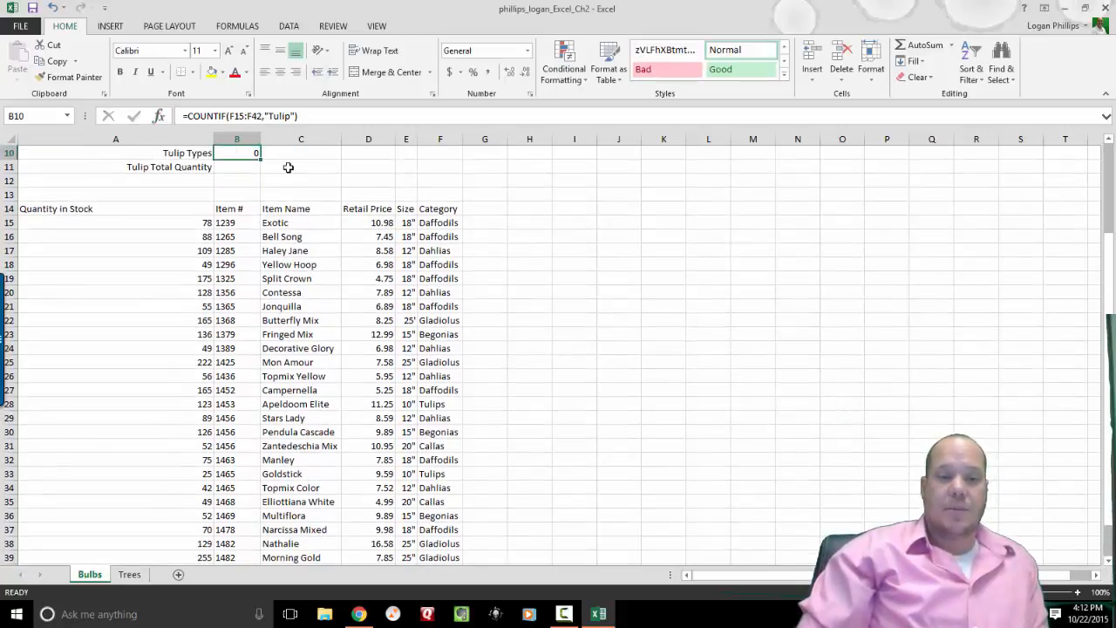
# Change the B10 COUNTIF criterion to "Tulips" so it returns 5, then review its arguments.
pyautogui.click(289, 119)
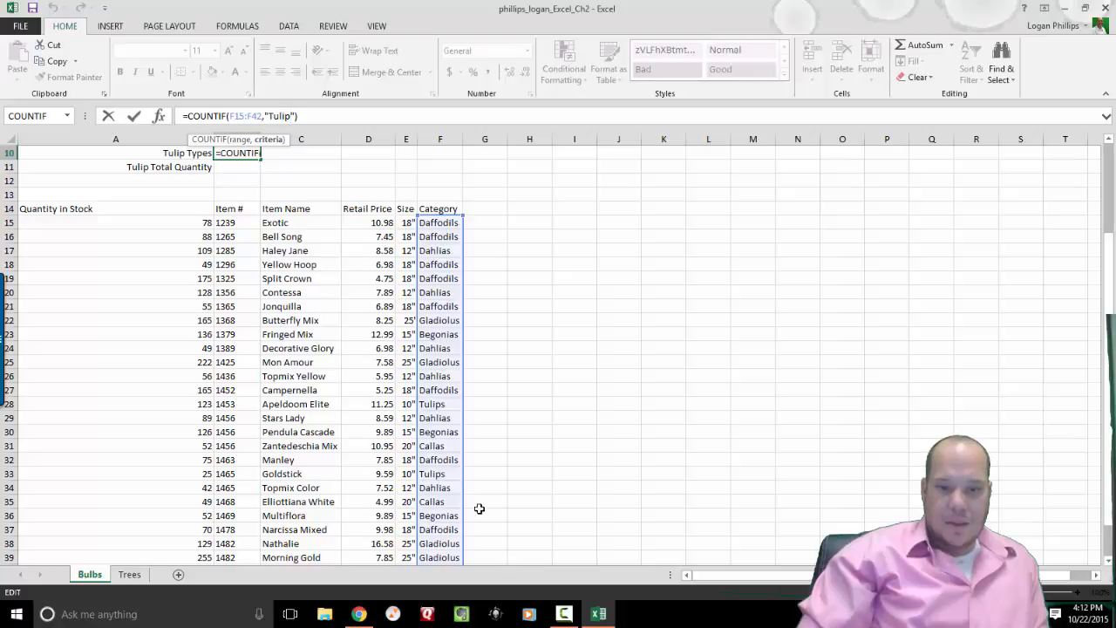
pyautogui.write('s')
pyautogui.press('Return')
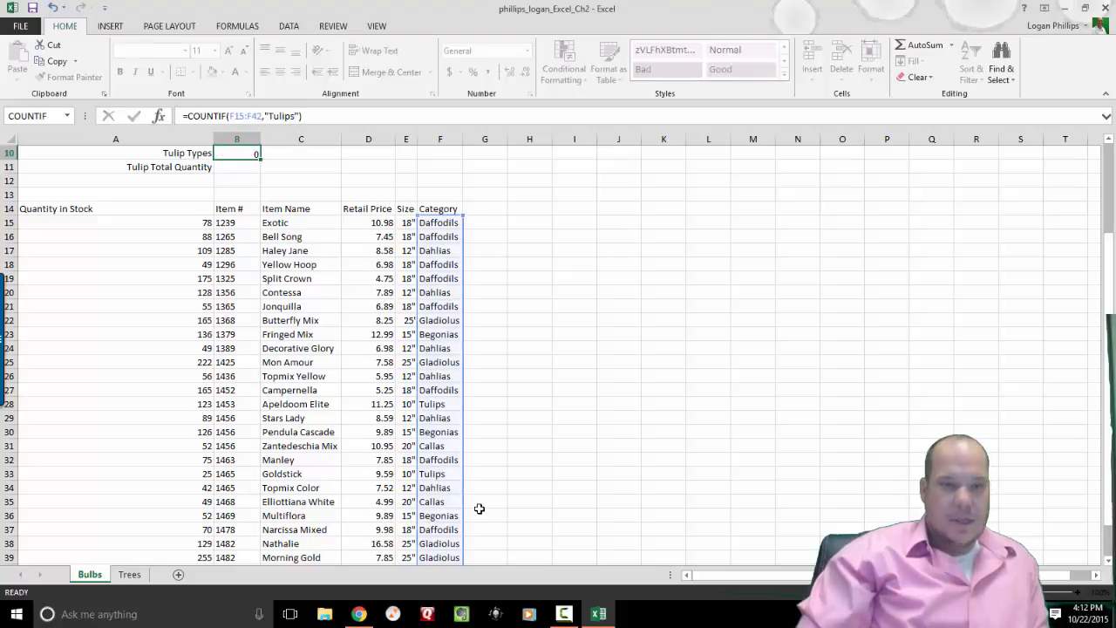
pyautogui.press('Up')
pyautogui.press('Up')
pyautogui.press('Up')
pyautogui.press('Up')
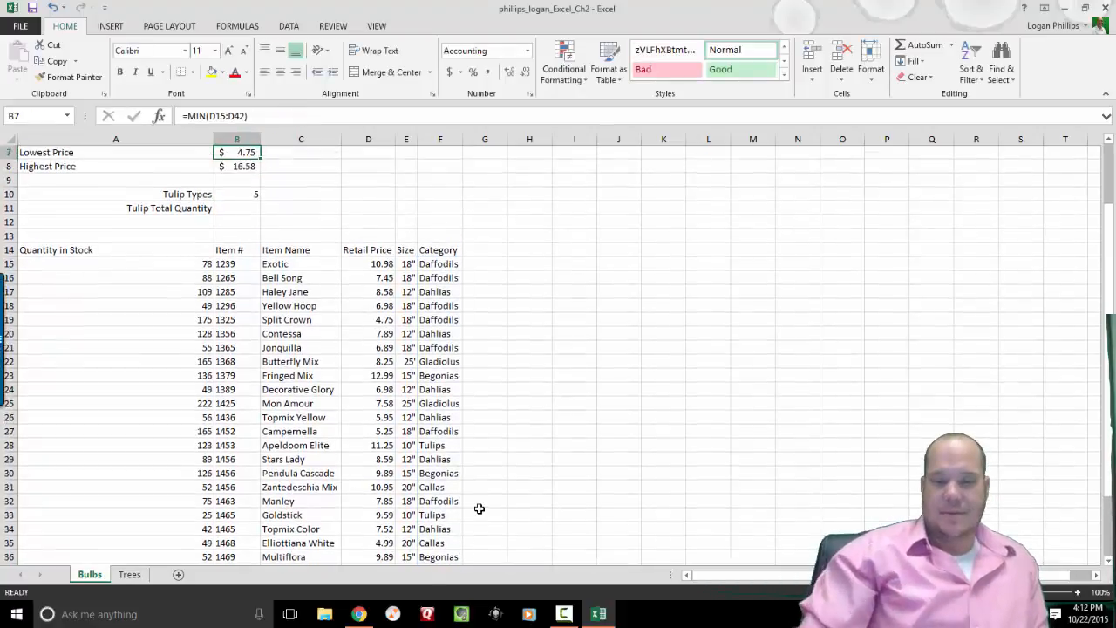
pyautogui.press('Down')
pyautogui.press('Down')
pyautogui.press('Down')
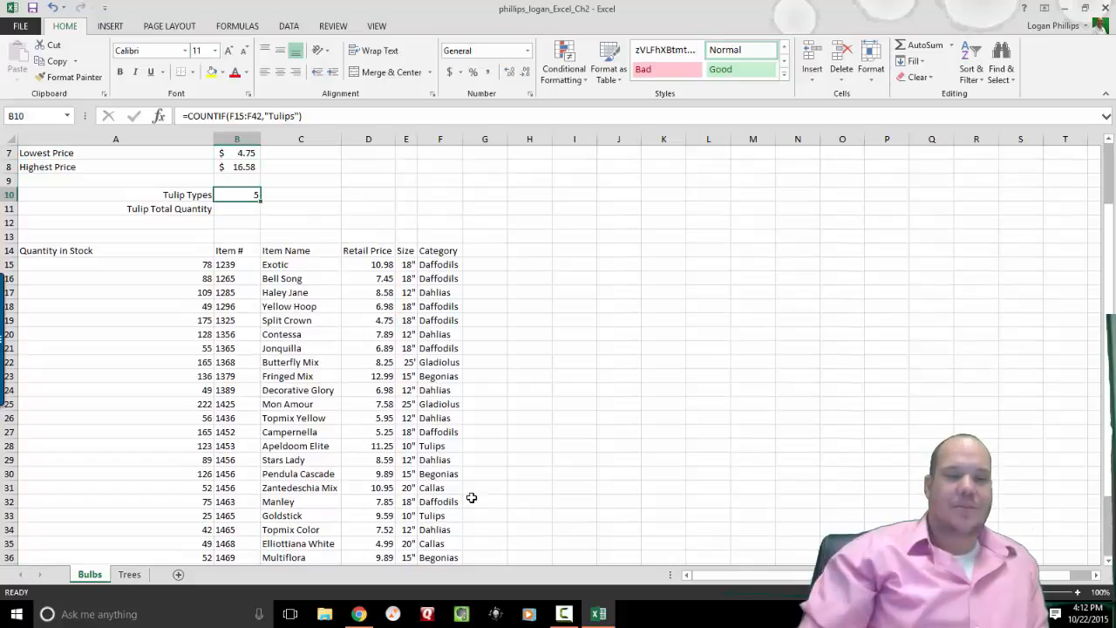
pyautogui.click(158, 115)
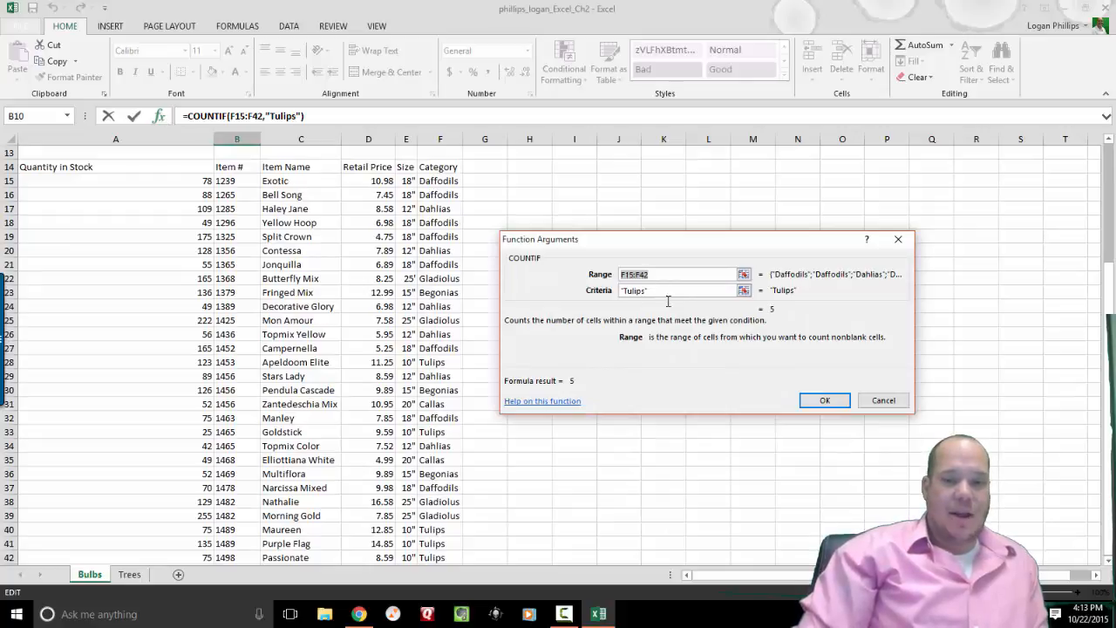
pyautogui.click(820, 400)
# Enter the heading Stock Level in G14 beside Category.
pyautogui.press('Up')
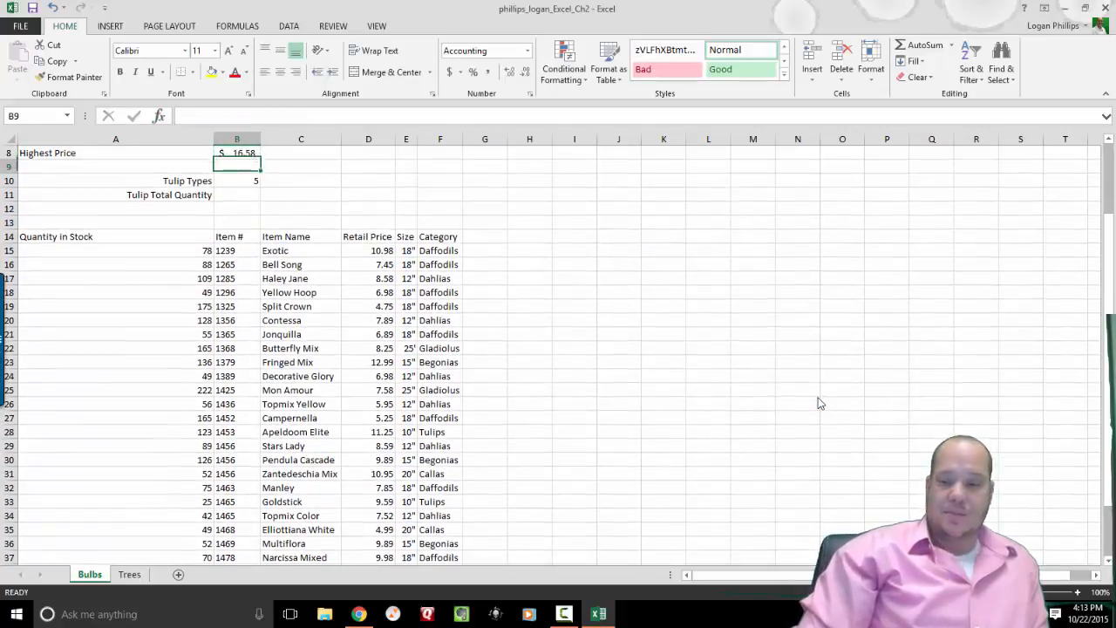
pyautogui.press('Down')
pyautogui.press('Down')
pyautogui.press('Down')
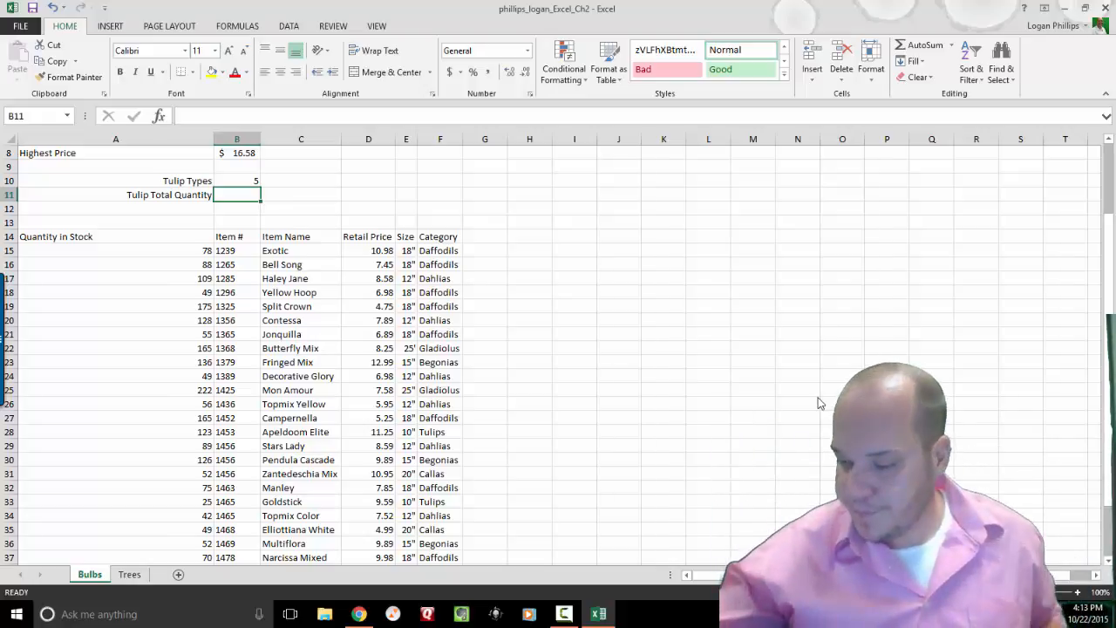
pyautogui.click(52, 115)
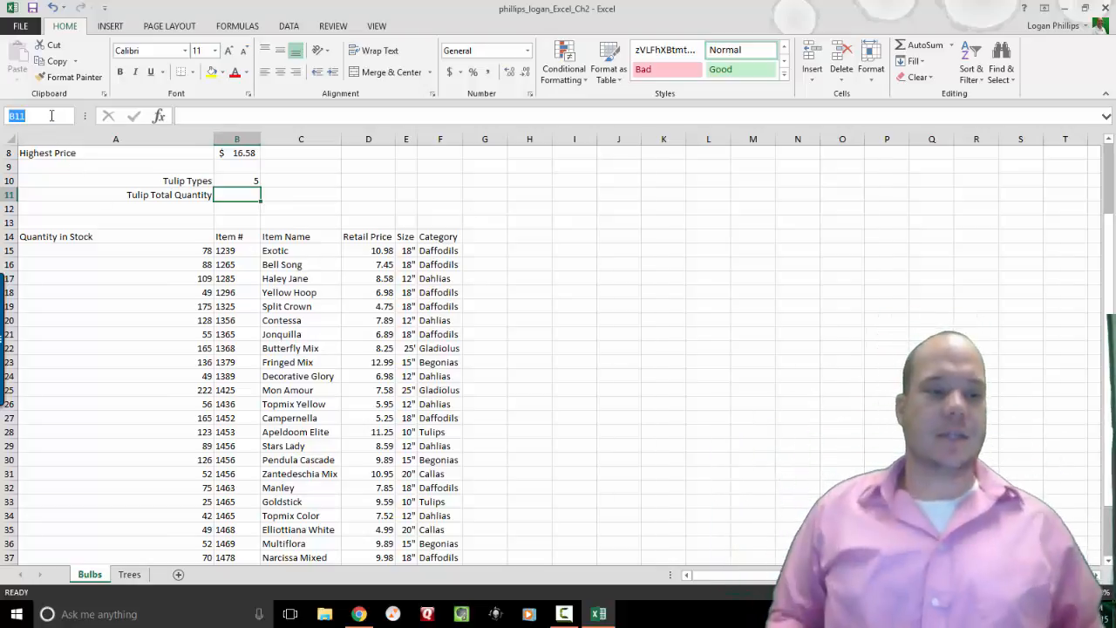
pyautogui.write('g14')
pyautogui.press('Return')
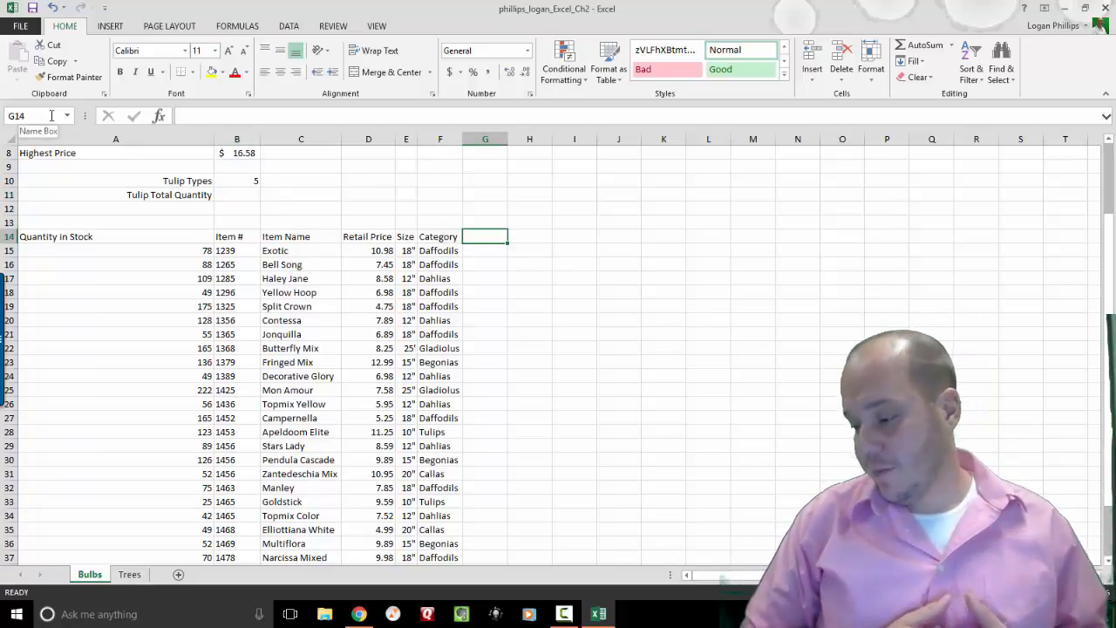
pyautogui.write('Stock')
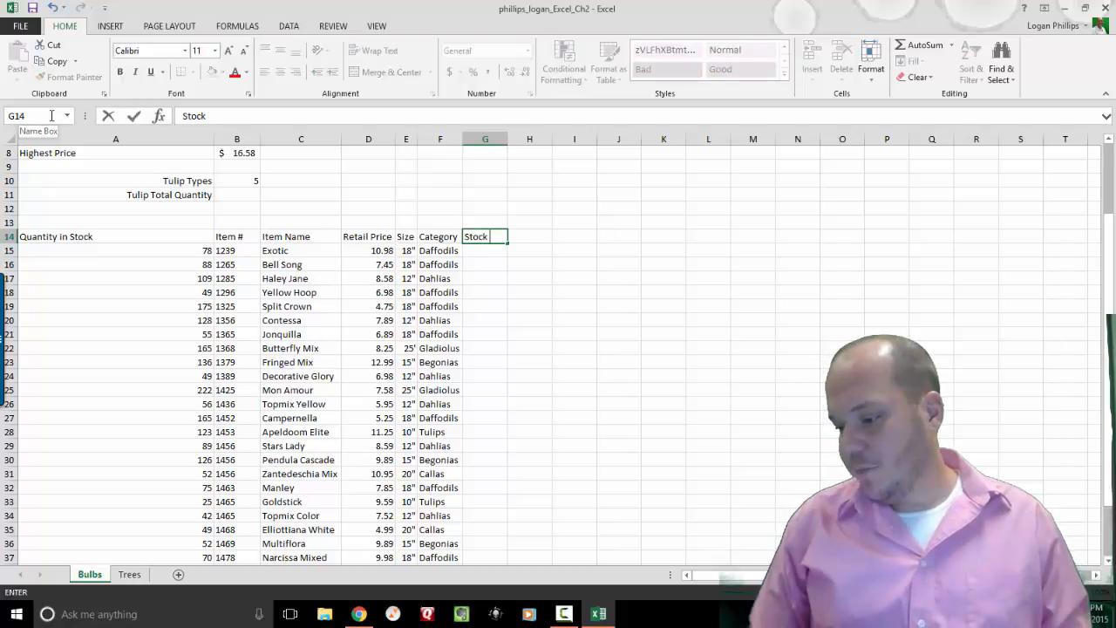
pyautogui.write(' Level')
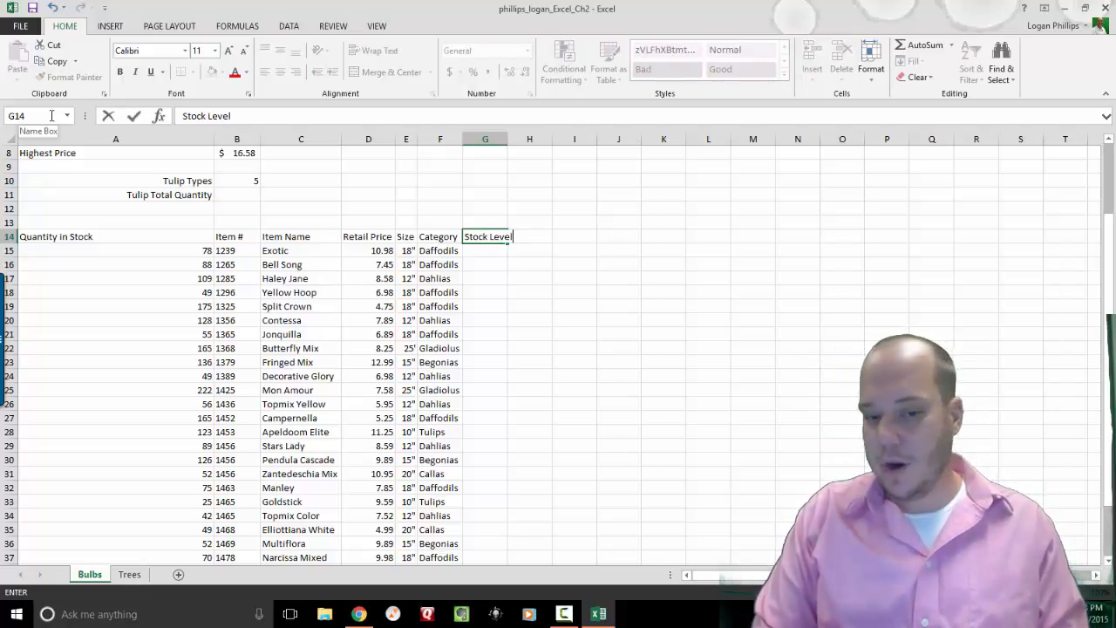
pyautogui.press('Return')
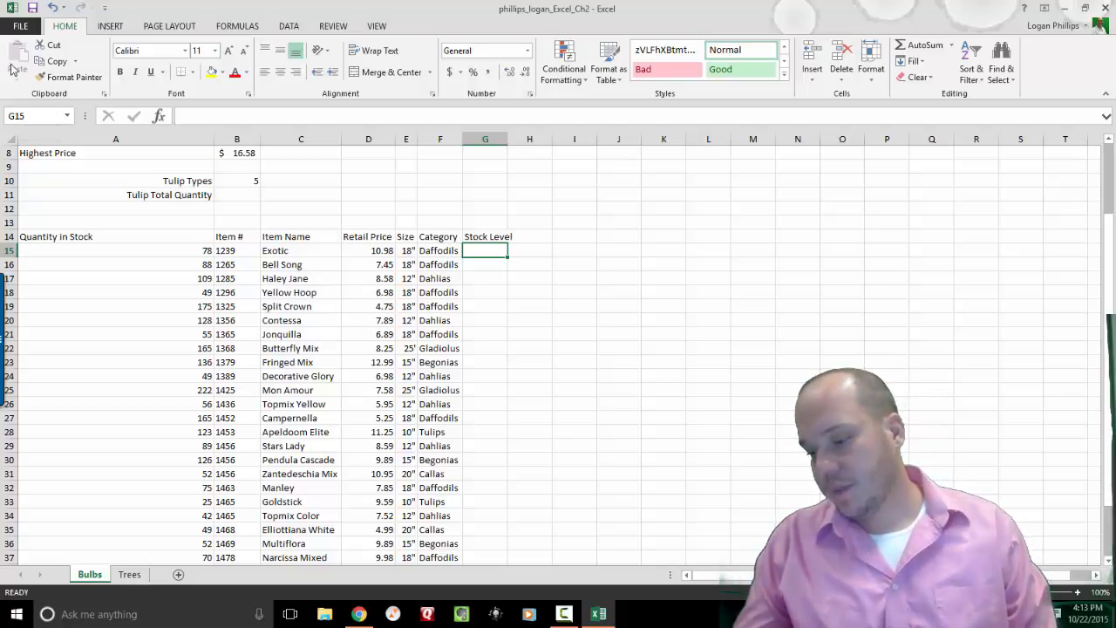
# Insert the IF function in G15, using cell A15 as the logical test.
pyautogui.click(161, 117)
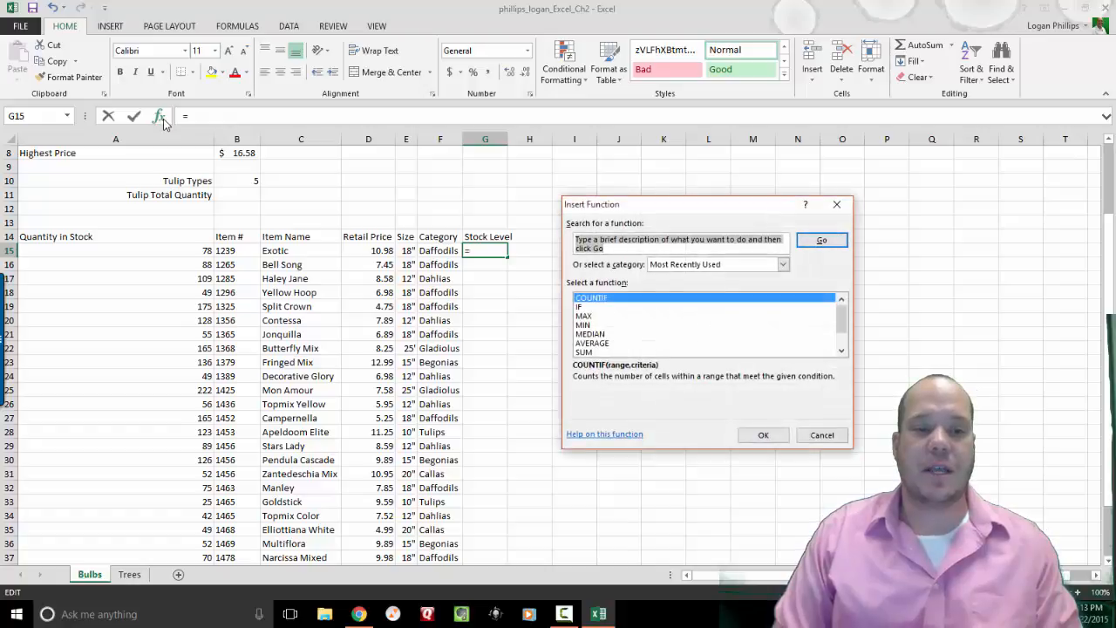
pyautogui.write('if')
pyautogui.press('Return')
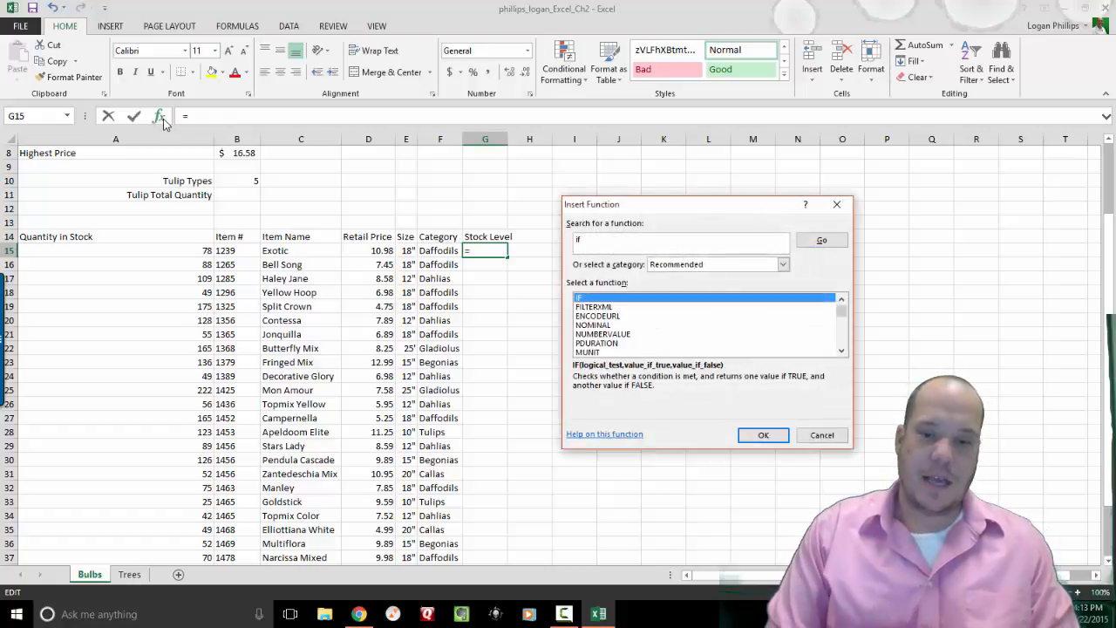
pyautogui.doubleClick(621, 298)
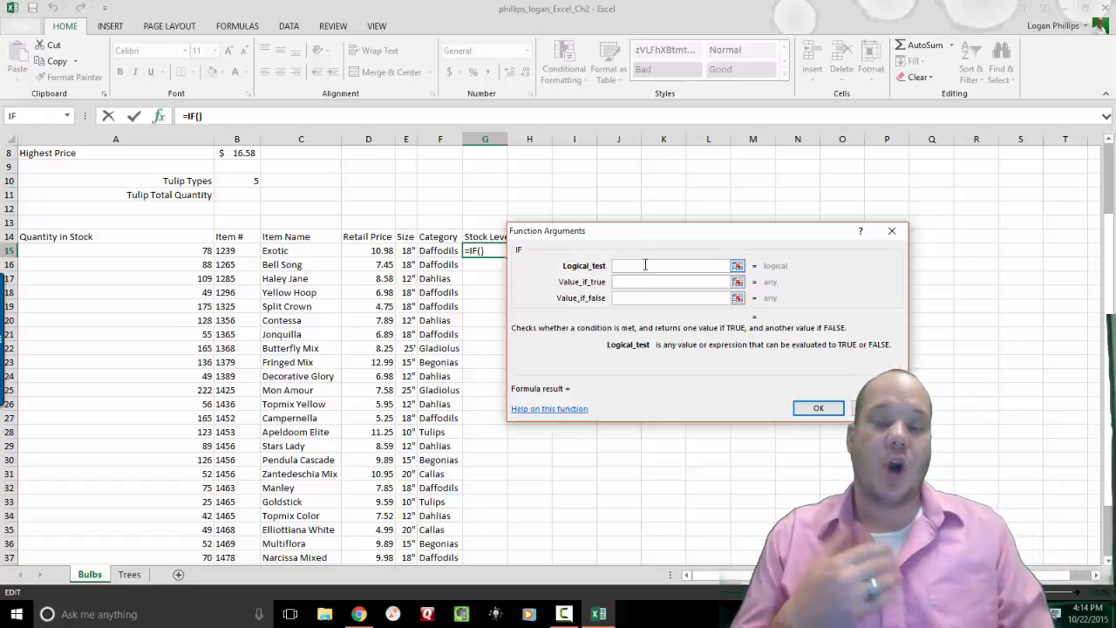
pyautogui.write('<')
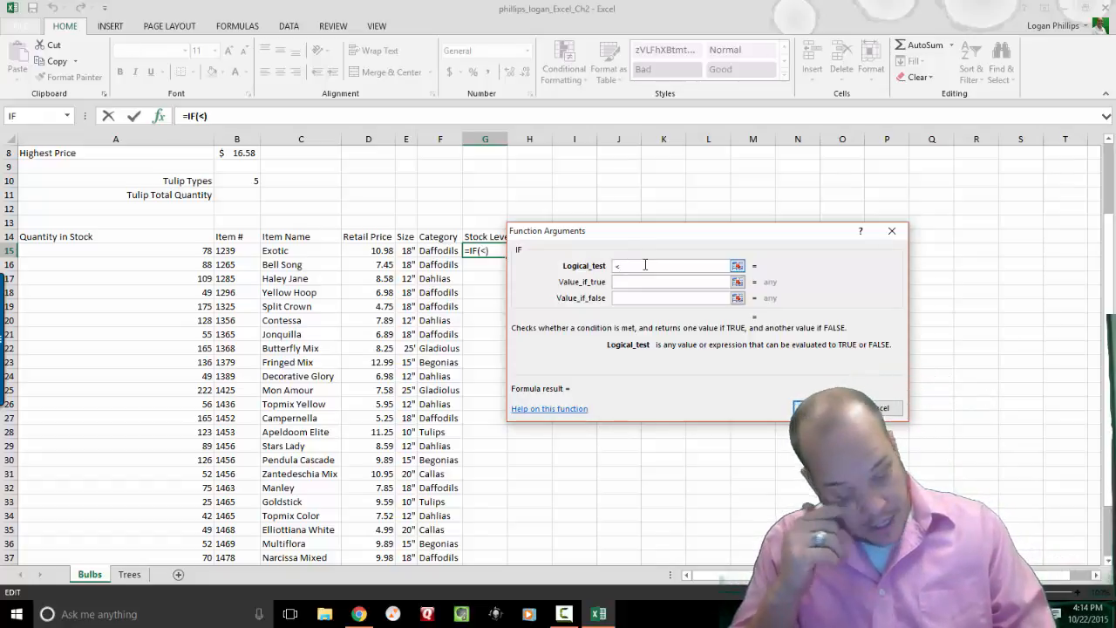
pyautogui.write('75')
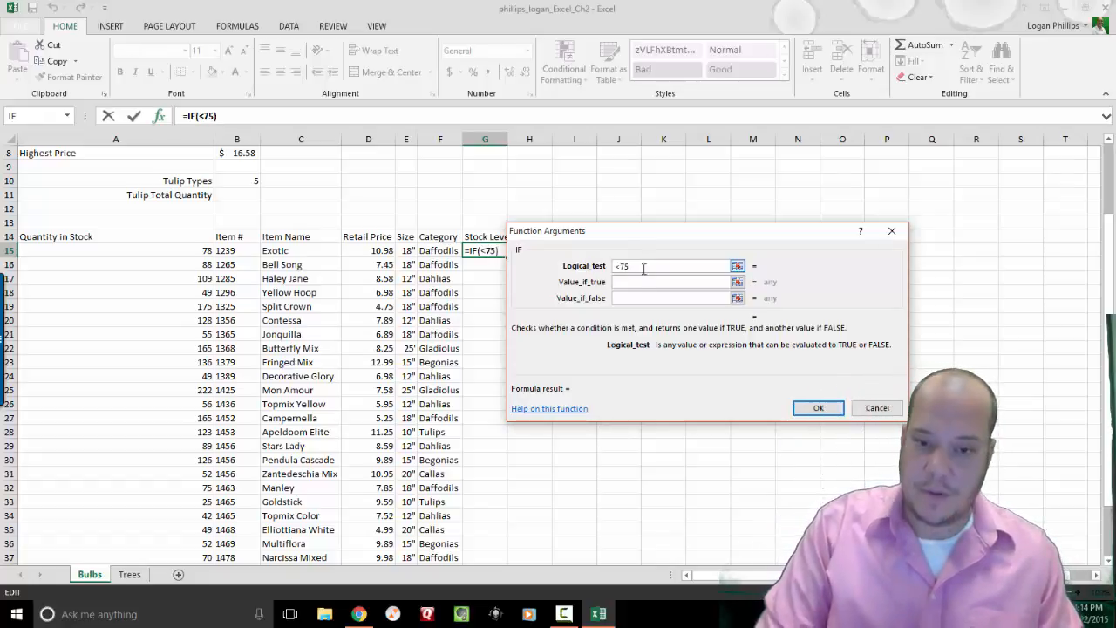
pyautogui.click(638, 284)
pyautogui.click(639, 267)
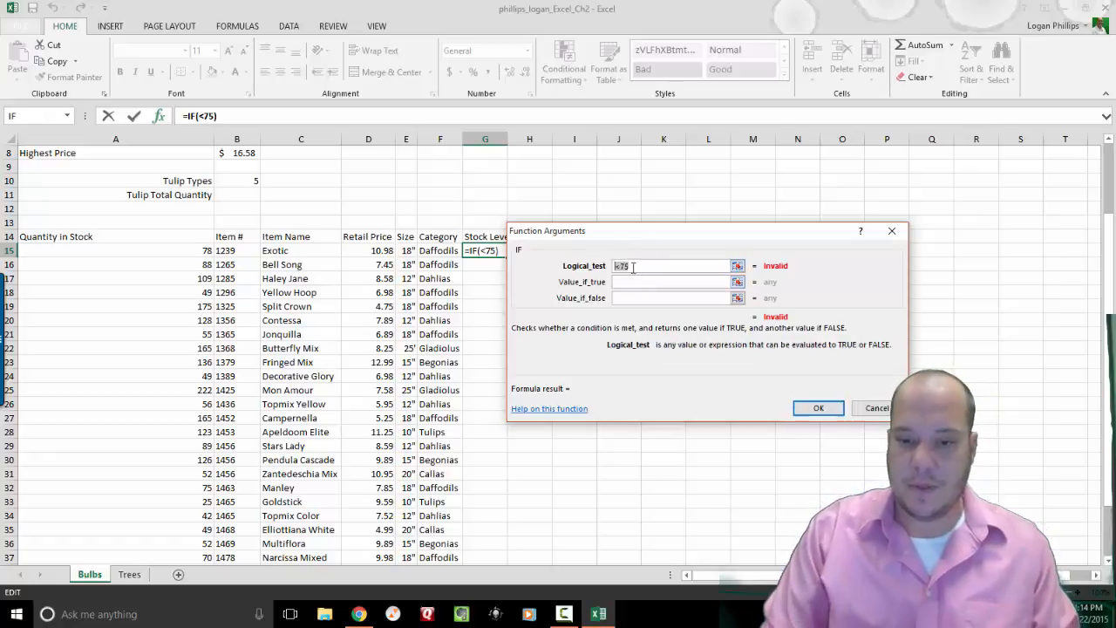
pyautogui.press('BackSpace')
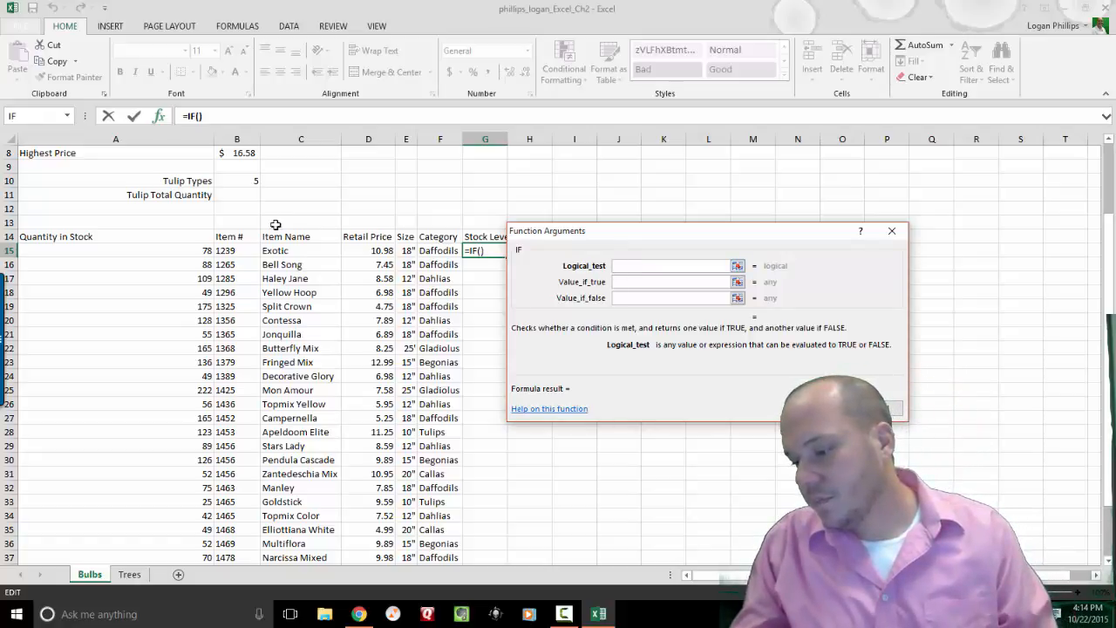
pyautogui.click(210, 251)
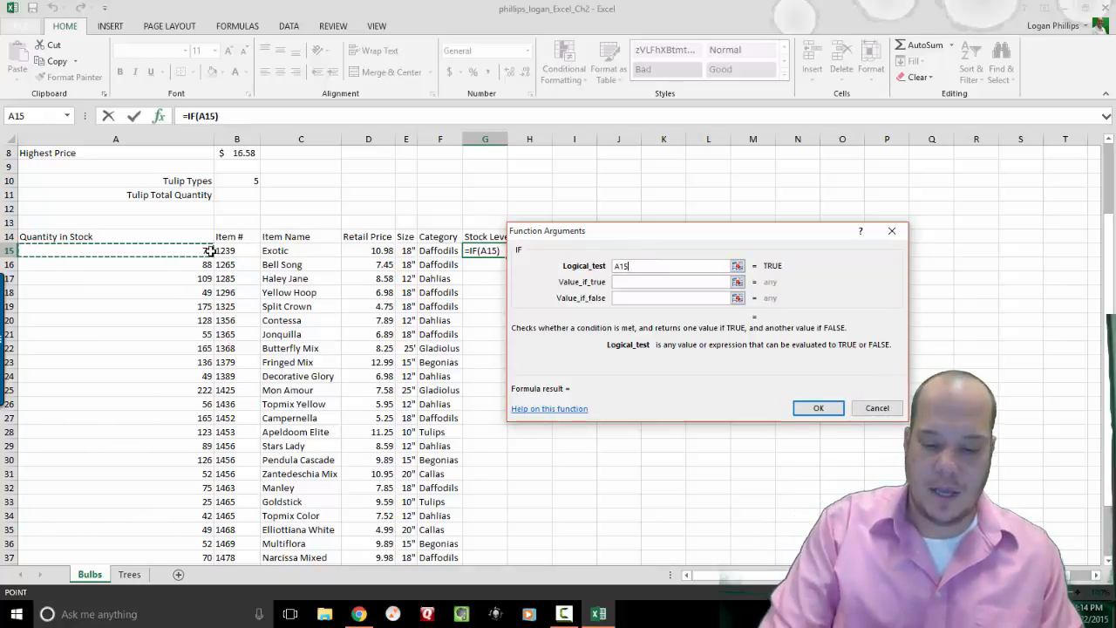
# Complete the IF arguments as A15<75, "Order" and "Ok", and confirm the formula.
pyautogui.write('>75')
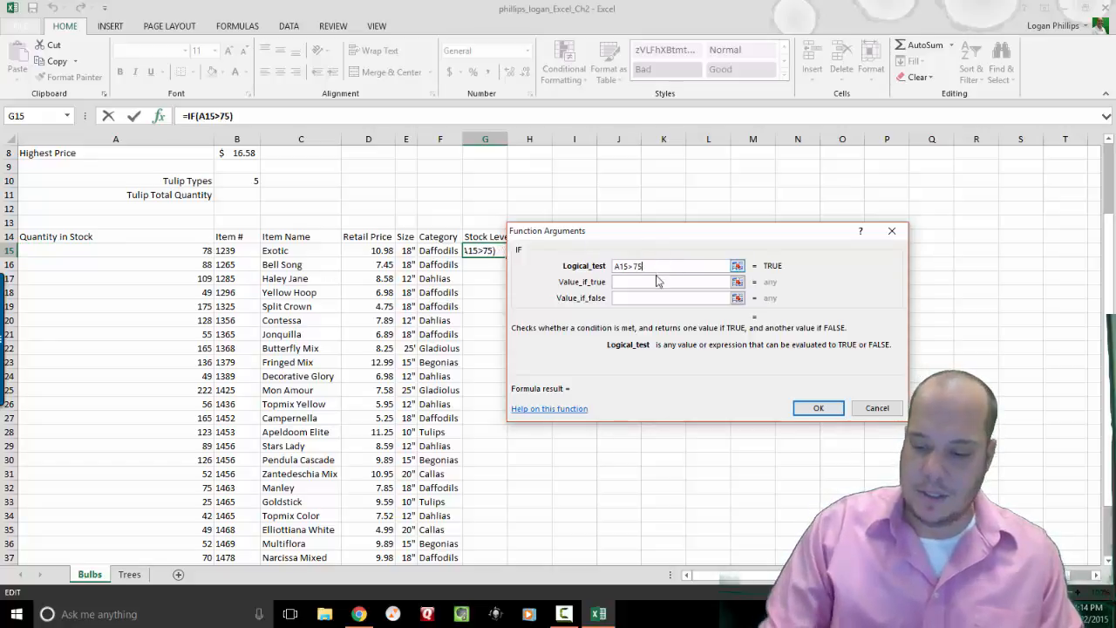
pyautogui.press('Tab')
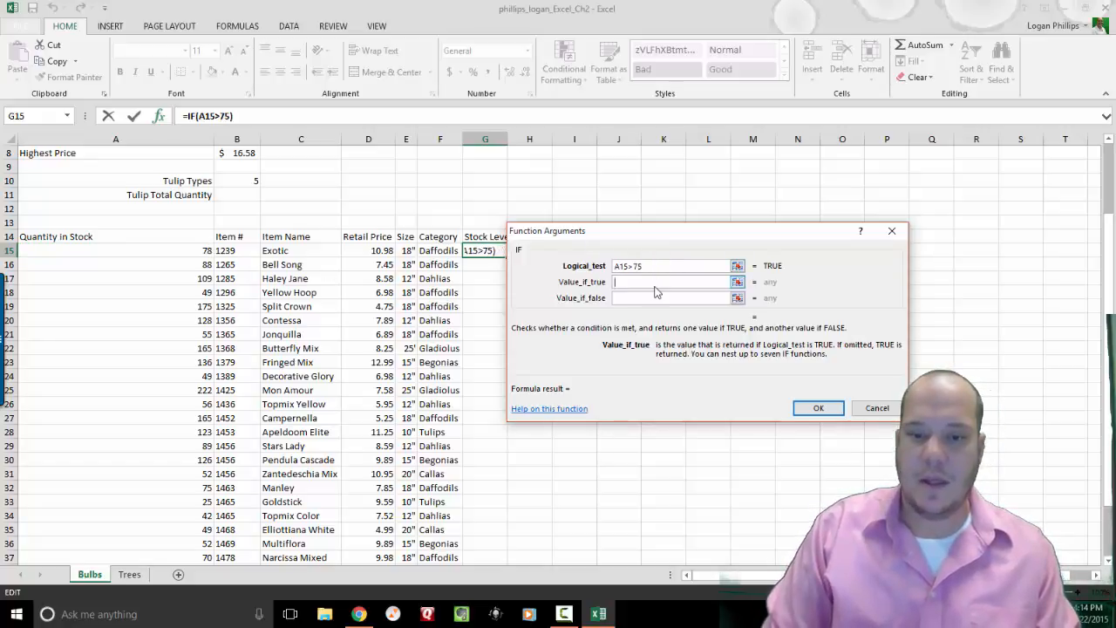
pyautogui.write('Ok')
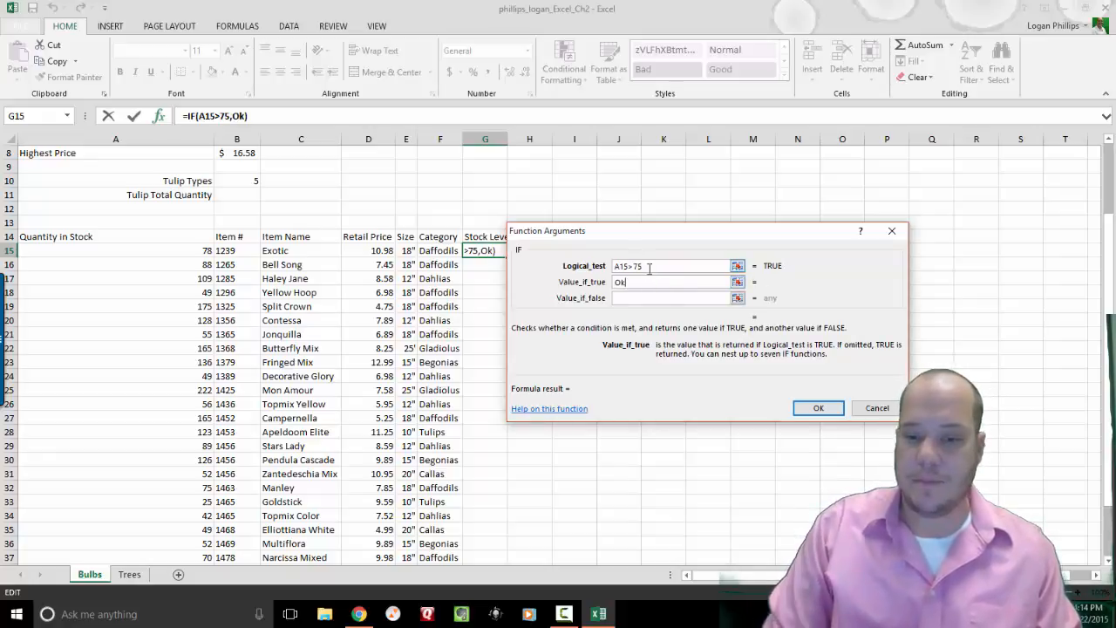
pyautogui.press('BackSpace')
pyautogui.press('BackSpace')
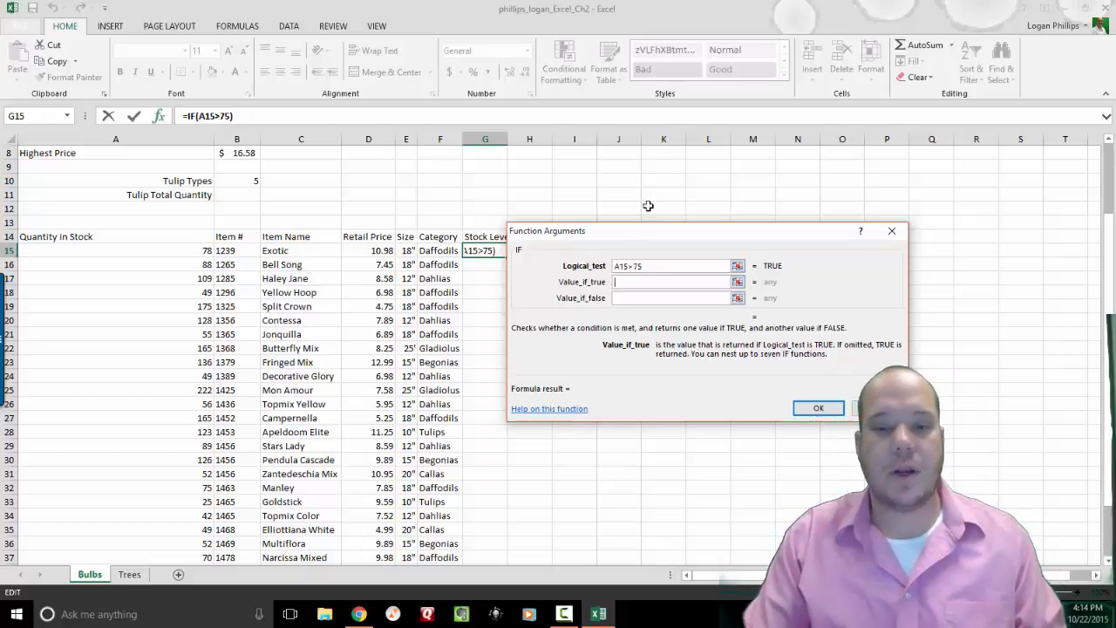
pyautogui.click(635, 266)
pyautogui.press('BackSpace')
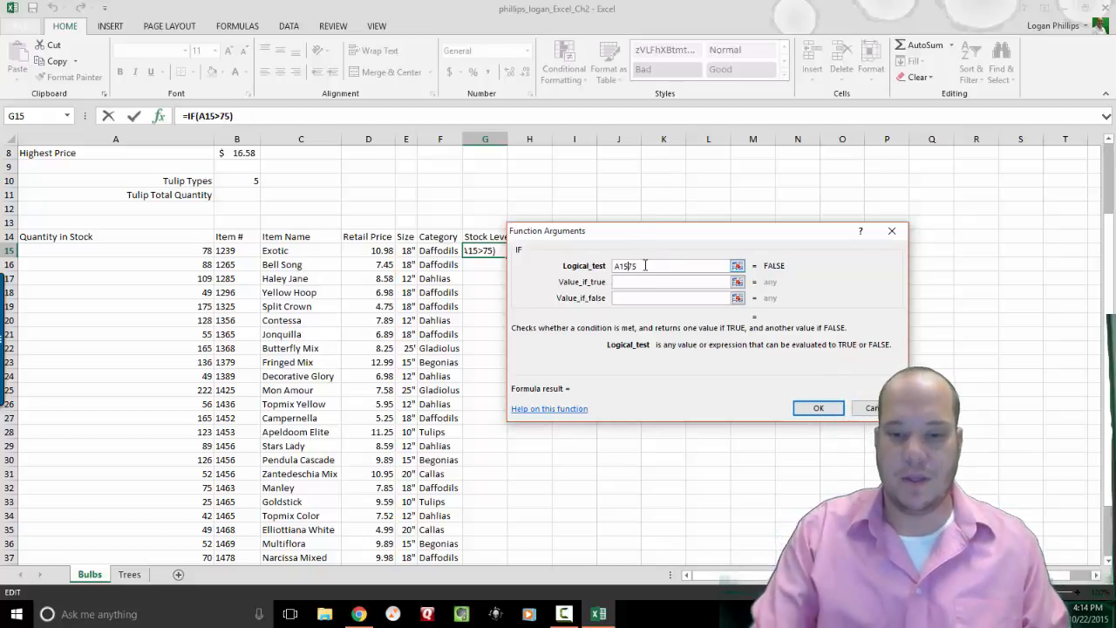
pyautogui.write('<')
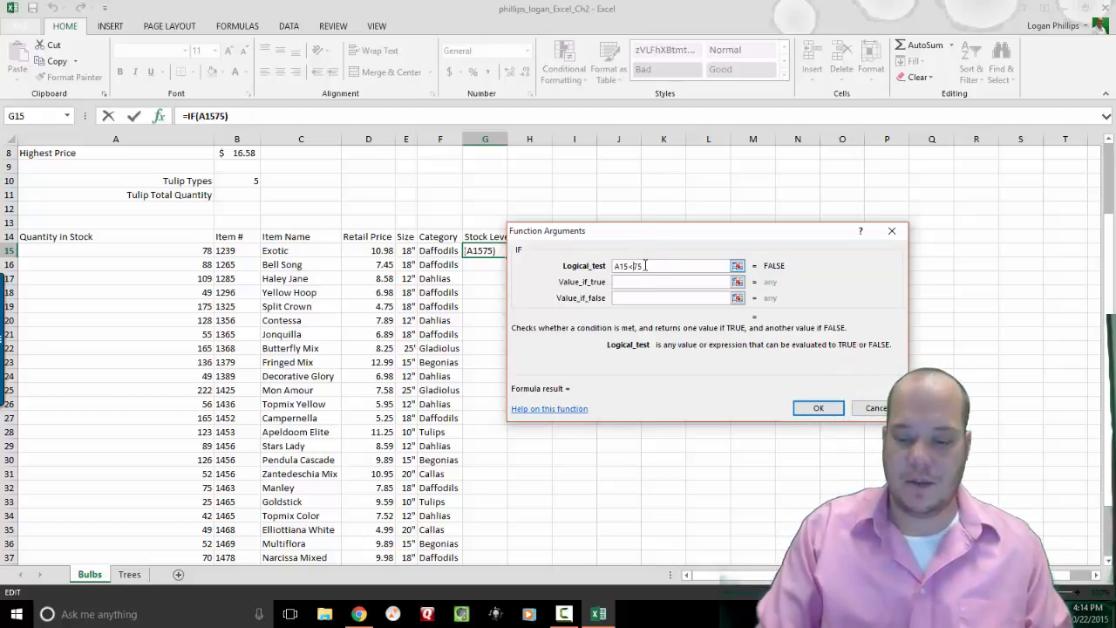
pyautogui.click(637, 284)
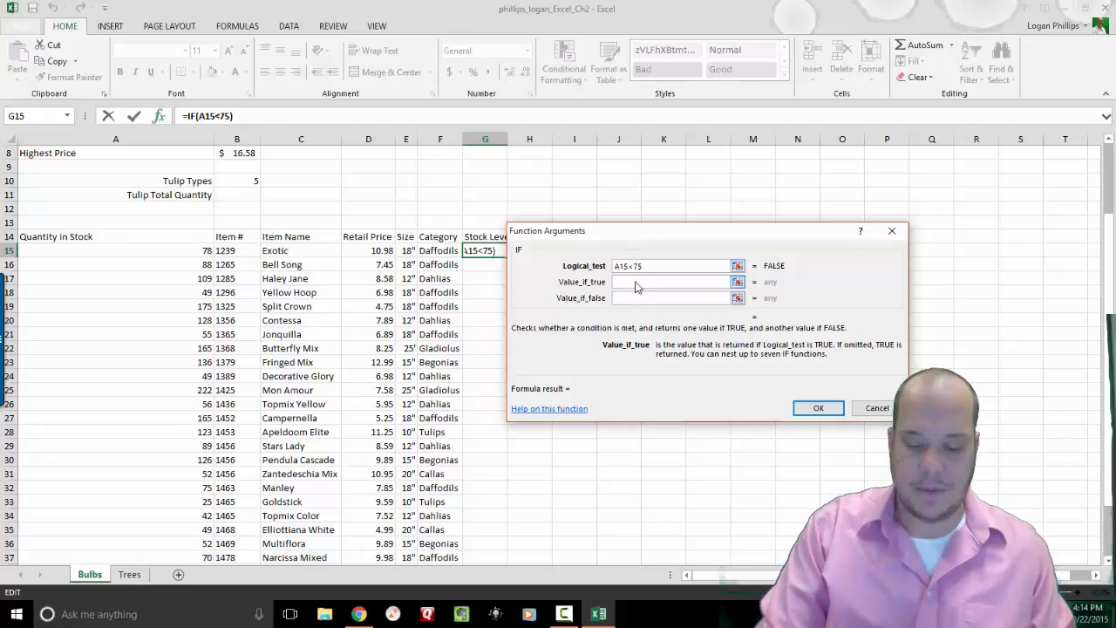
pyautogui.write('Order')
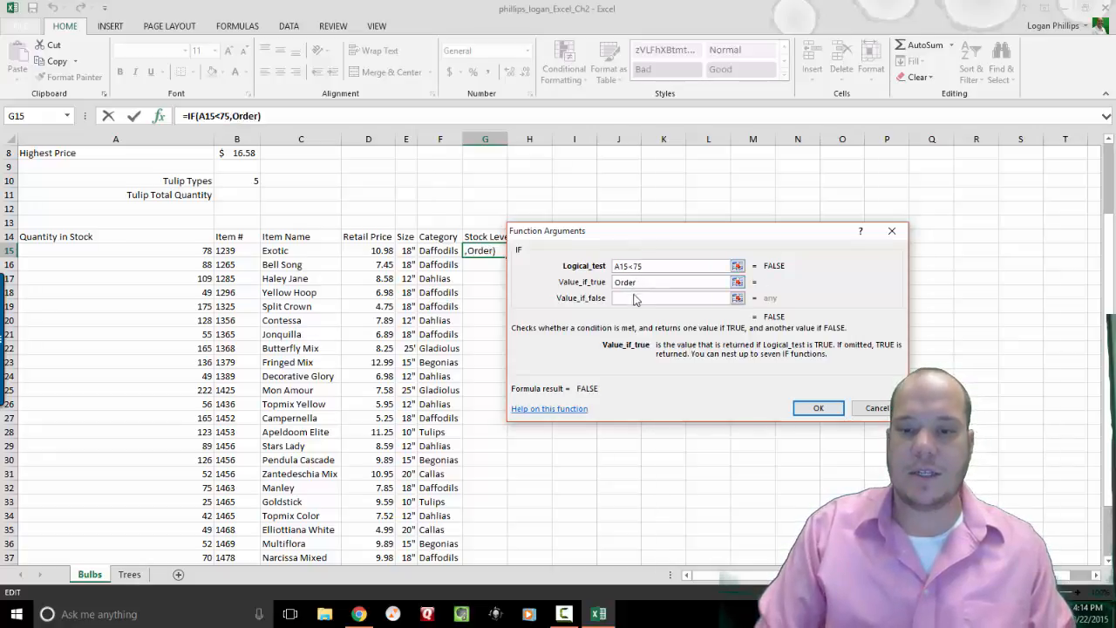
pyautogui.click(631, 298)
pyautogui.write('Ok')
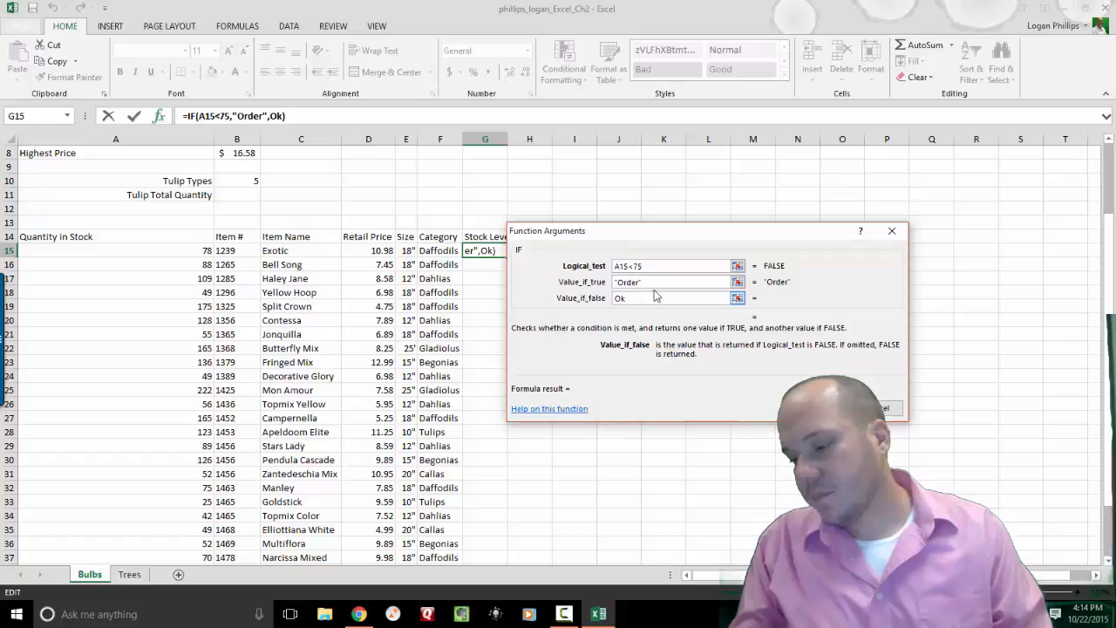
pyautogui.press('Return')
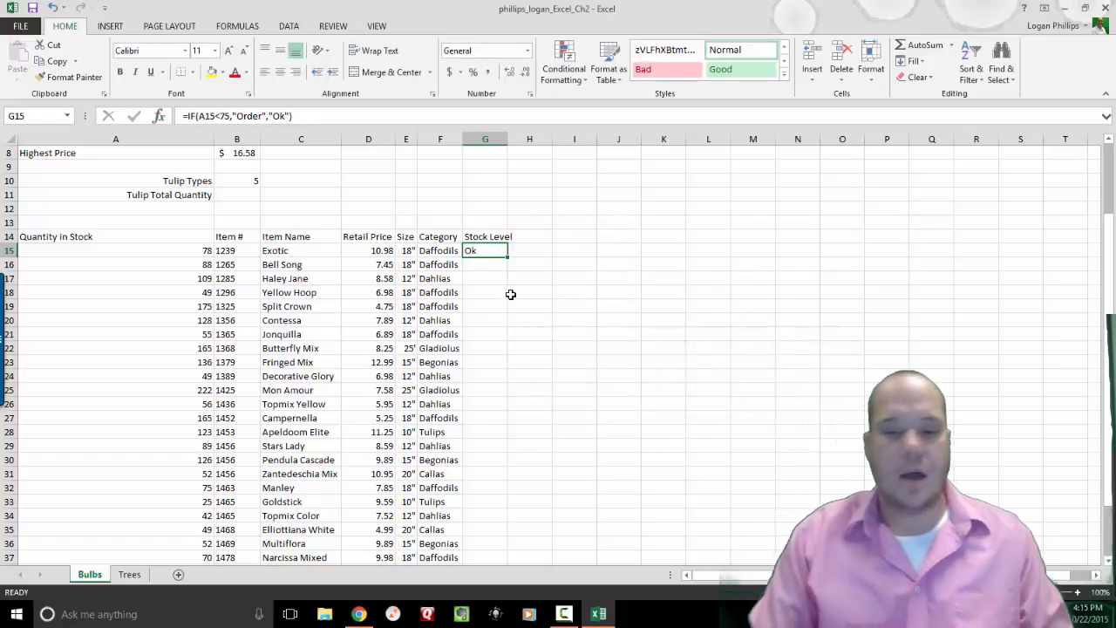
# Copy the G15 Stock Level formula down through G42.
pyautogui.click(198, 254)
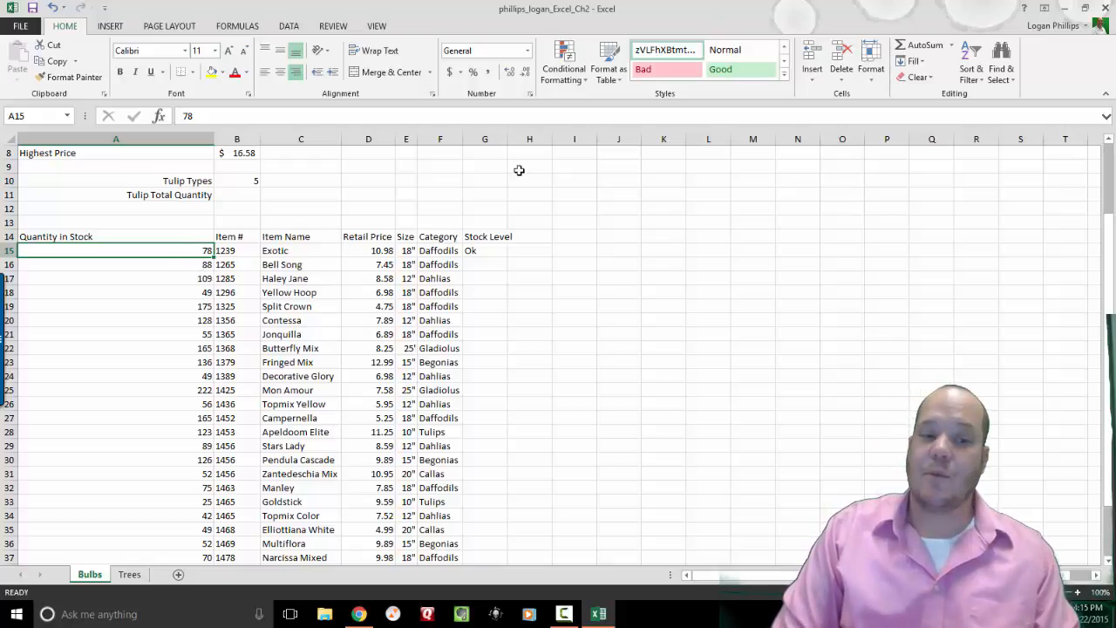
pyautogui.click(485, 259)
pyautogui.click(486, 252)
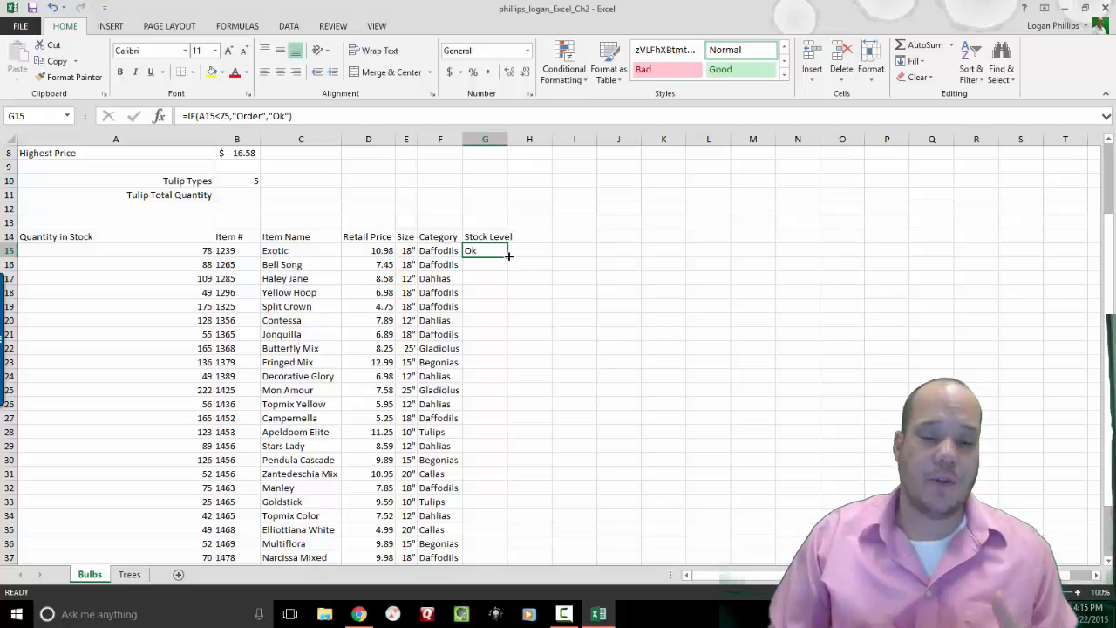
pyautogui.moveTo(509, 256); pyautogui.dragTo(493, 542)
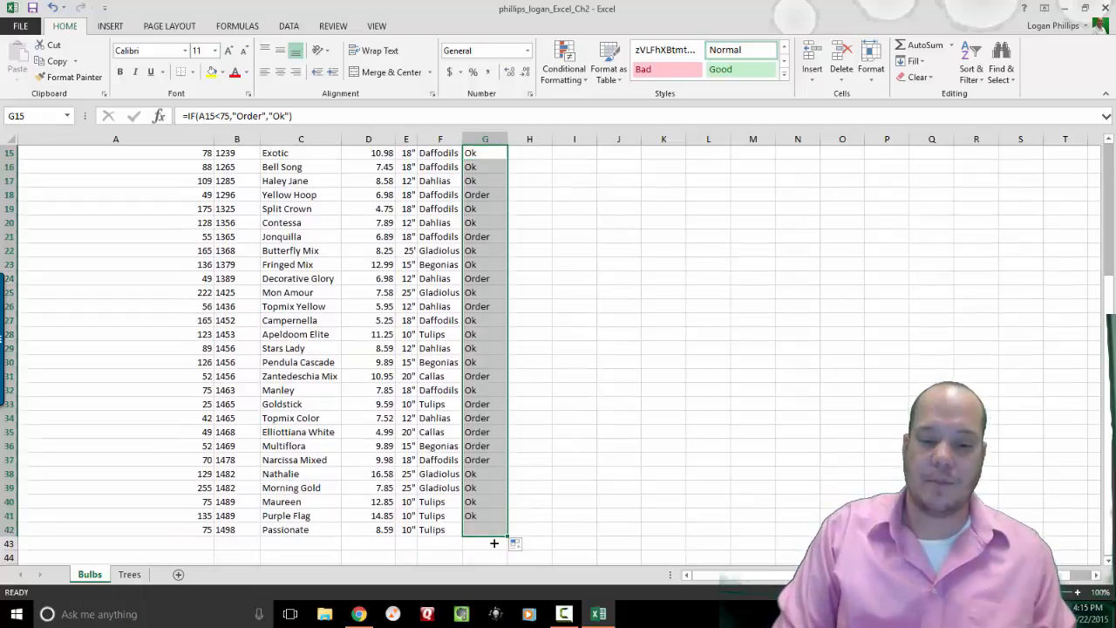
# Check the G21 result against quantity A21, then undo the copied formulas.
pyautogui.click(471, 238)
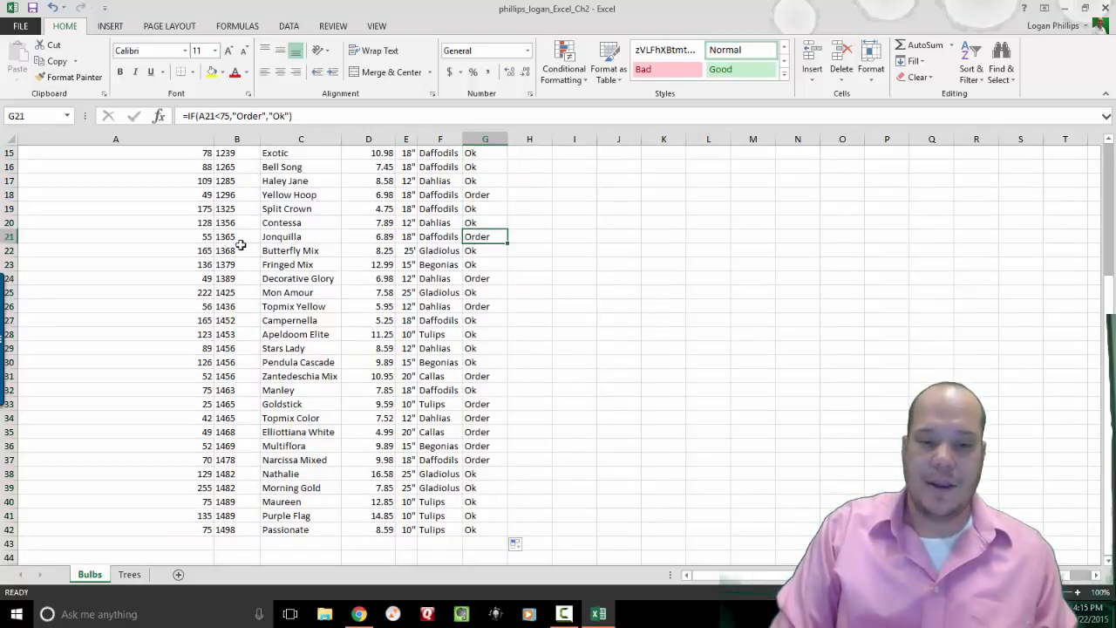
pyautogui.click(202, 237)
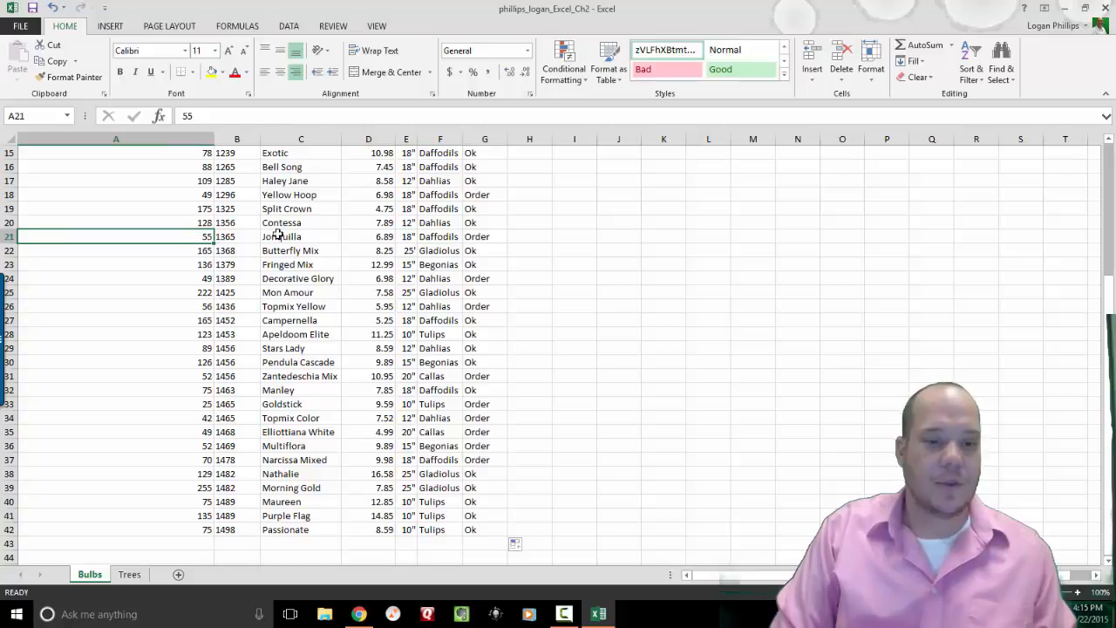
pyautogui.click(535, 254)
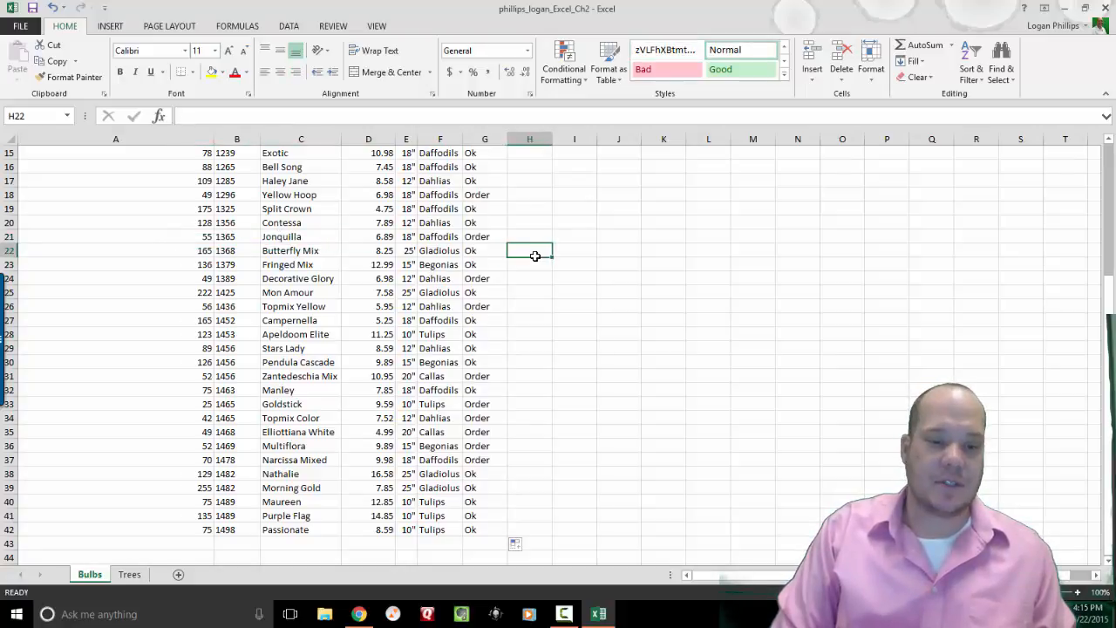
pyautogui.press('Up')
pyautogui.press('Up')
pyautogui.press('Up')
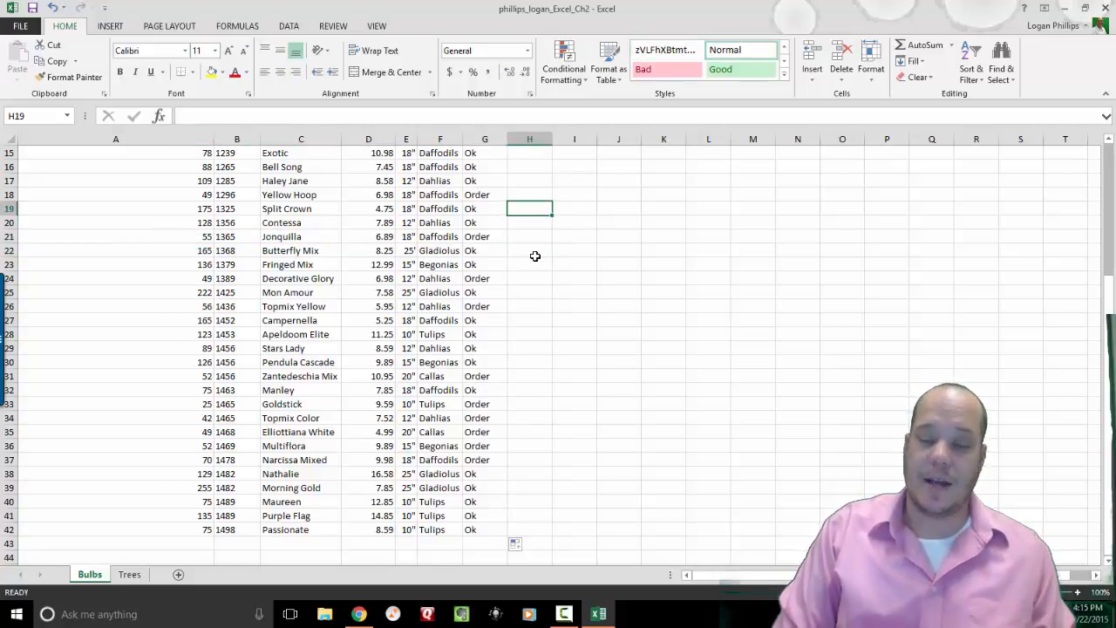
pyautogui.hotkey('ctrl', 'z')
pyautogui.hotkey('ctrl', 'z')
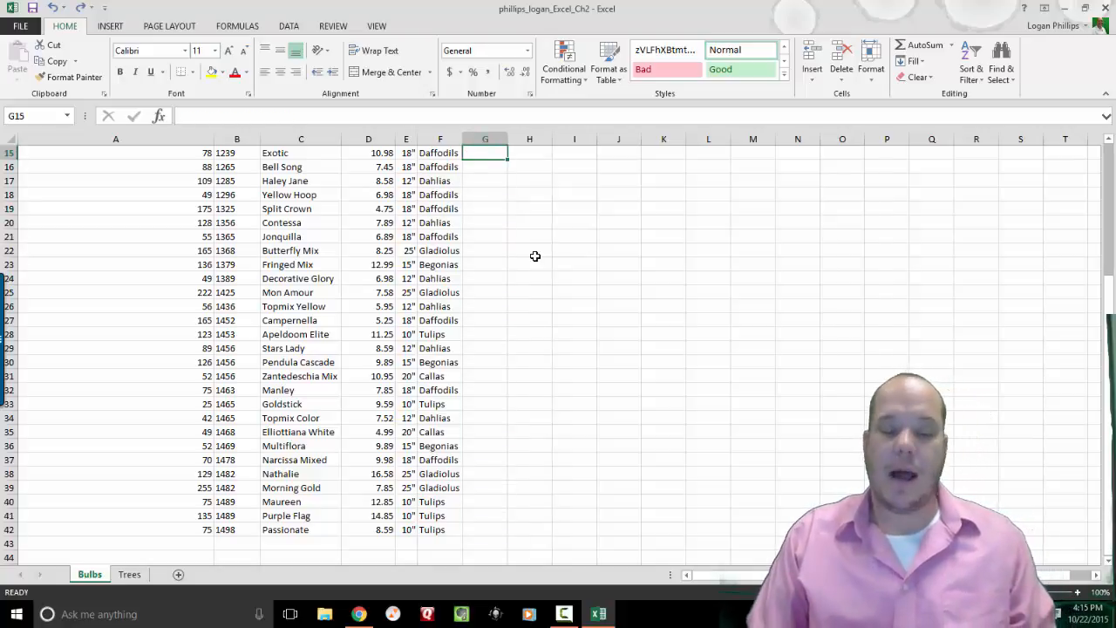
# Re-enter =IF(A15<75,"Order","Ok") in G15.
pyautogui.scroll(2, 535, 255)
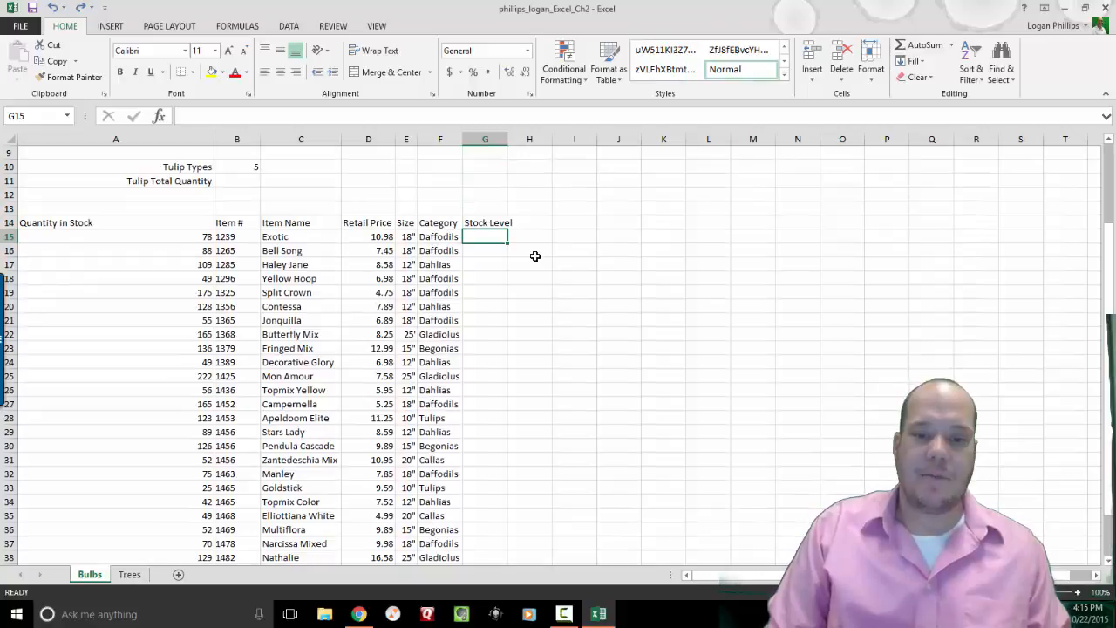
pyautogui.click(165, 125)
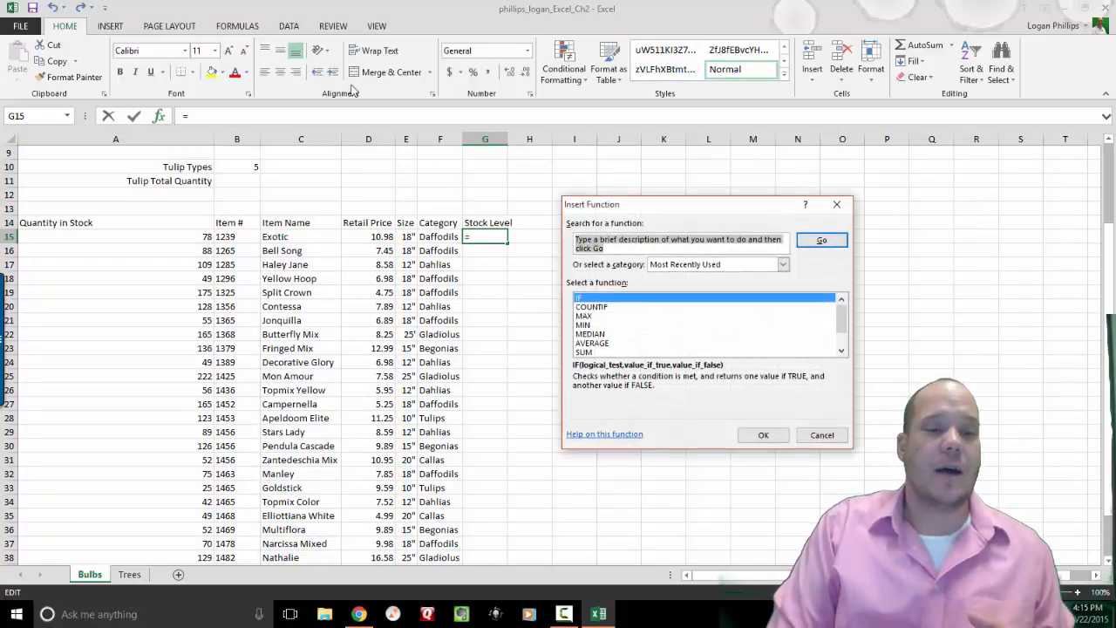
pyautogui.click(764, 435)
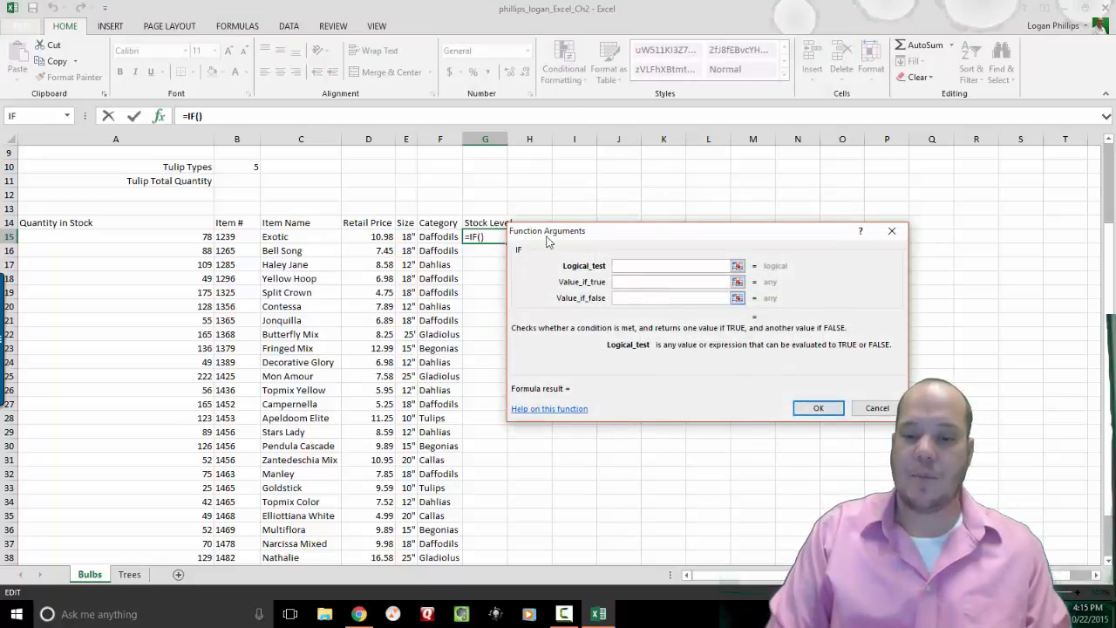
pyautogui.click(149, 239)
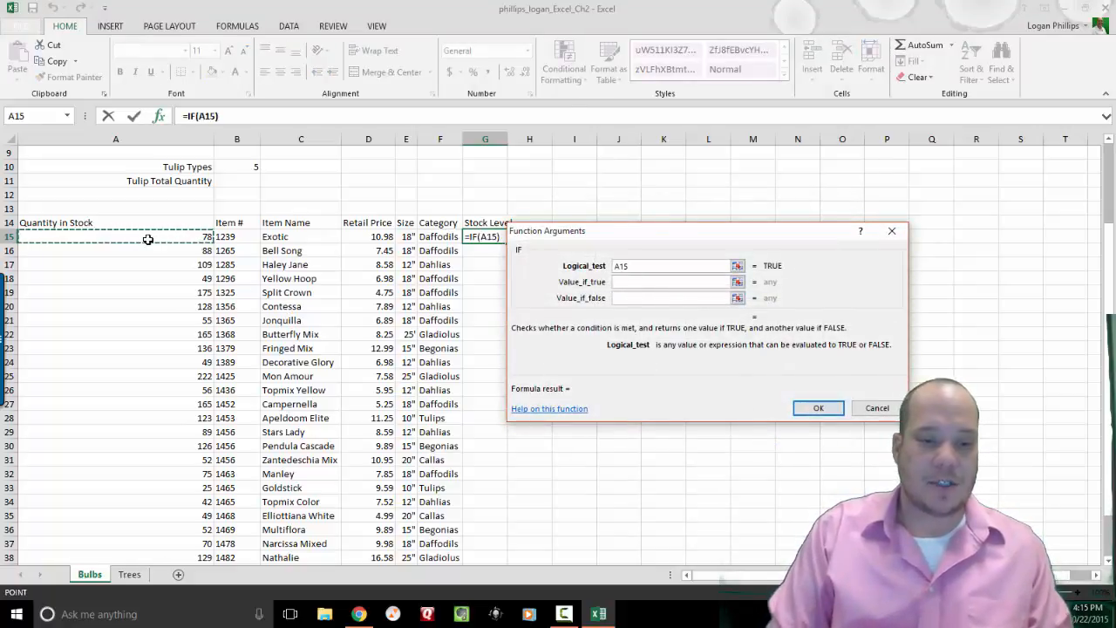
pyautogui.write('<')
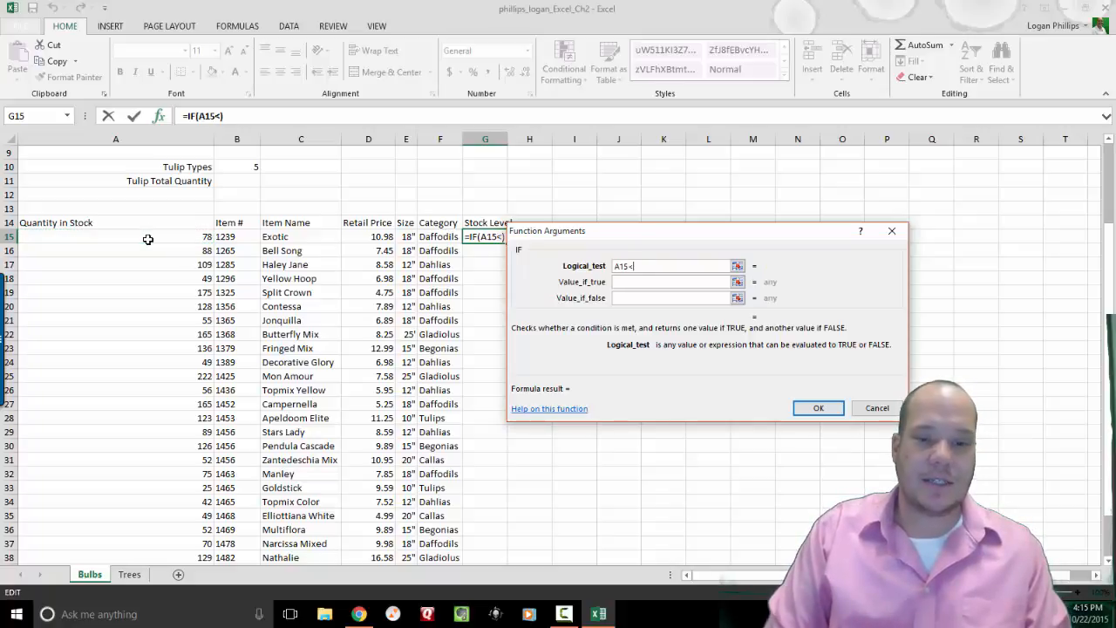
pyautogui.write('75')
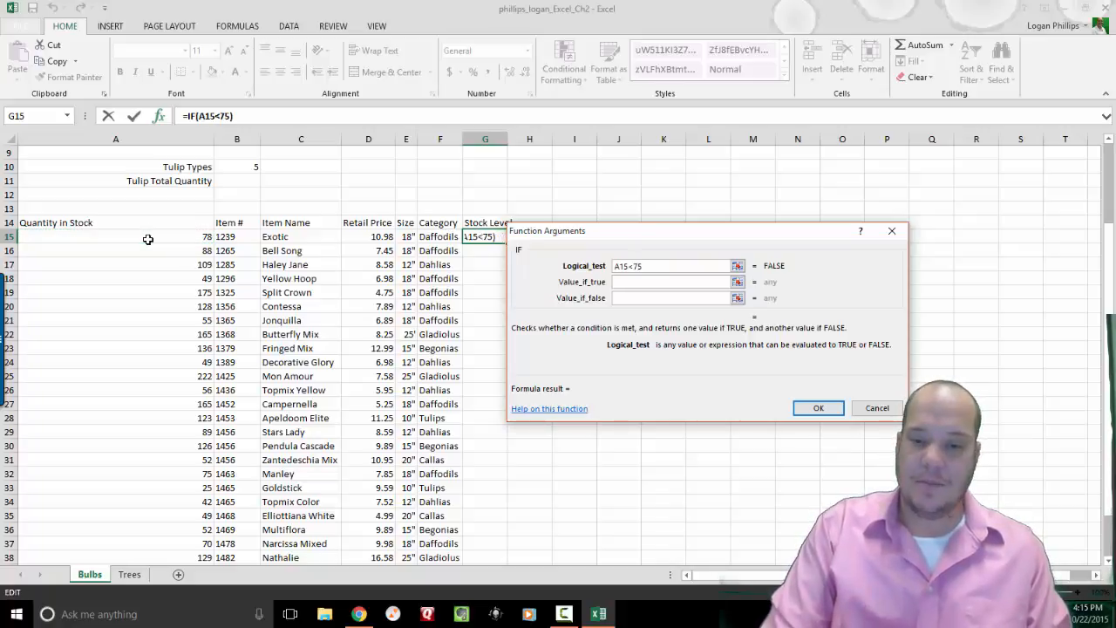
pyautogui.click(634, 281)
pyautogui.write('Order')
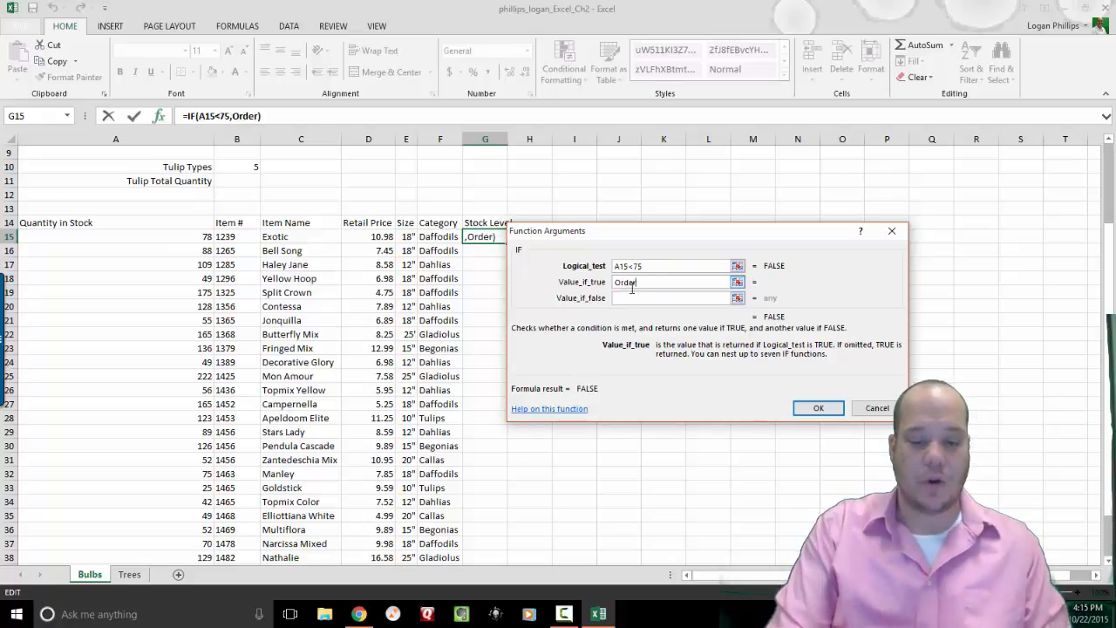
pyautogui.click(633, 299)
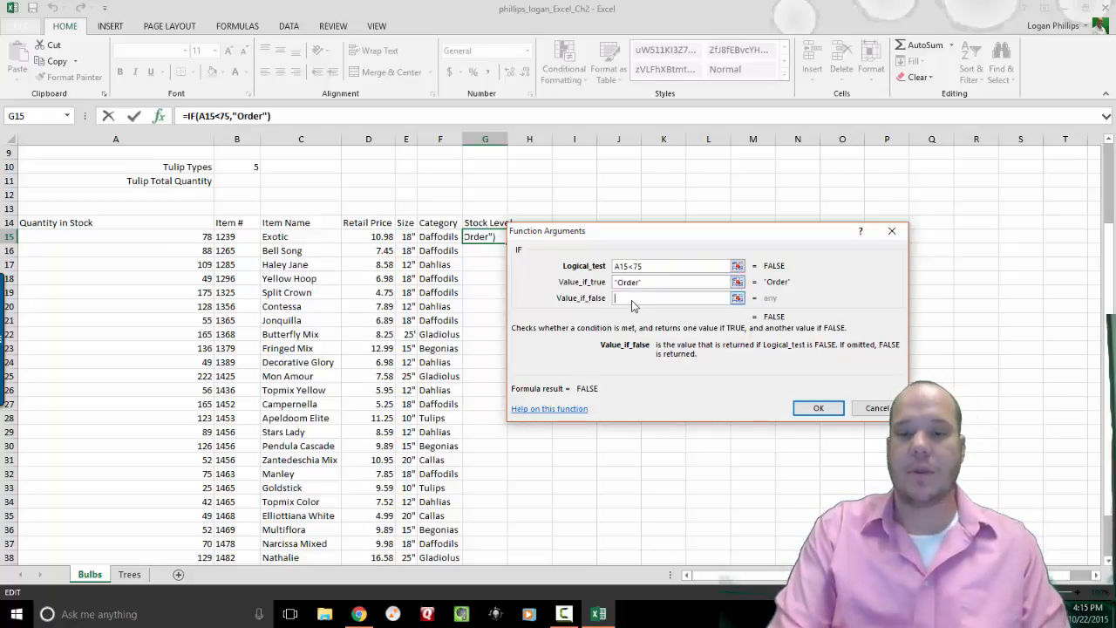
pyautogui.write('Ok')
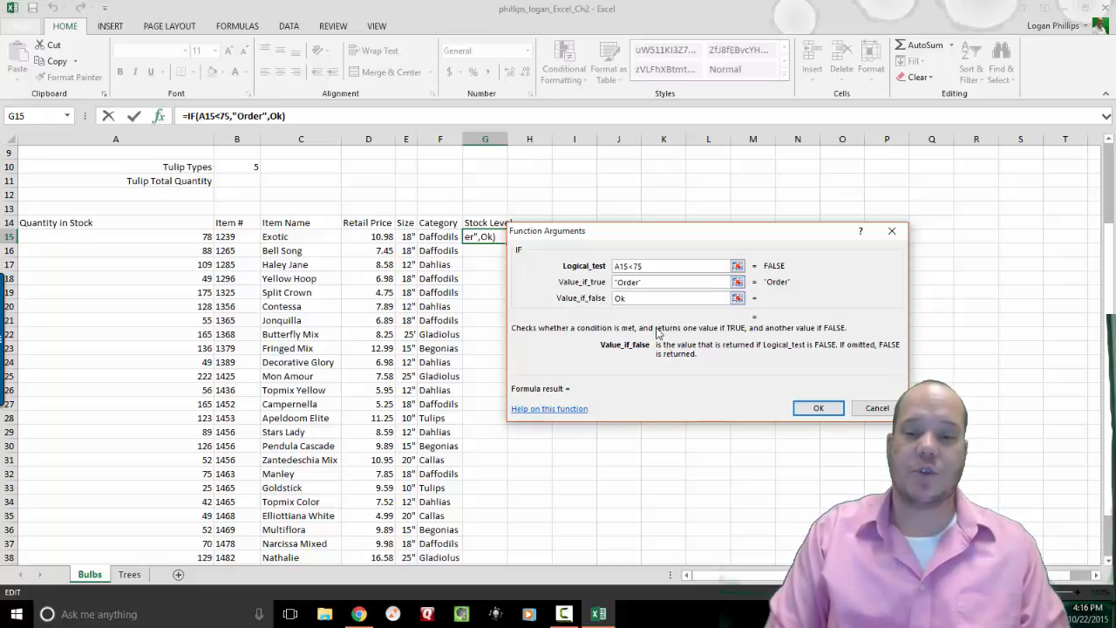
pyautogui.click(795, 415)
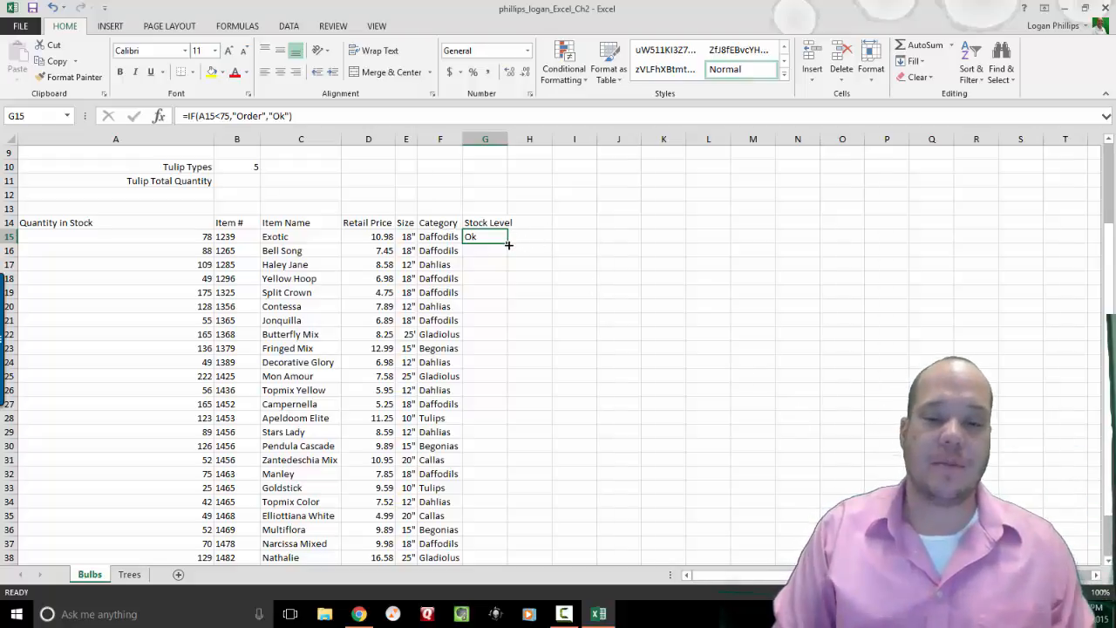
# Fill the Stock Level formula down to G42 and select G15:G42.
pyautogui.moveTo(508, 245); pyautogui.dragTo(498, 507)
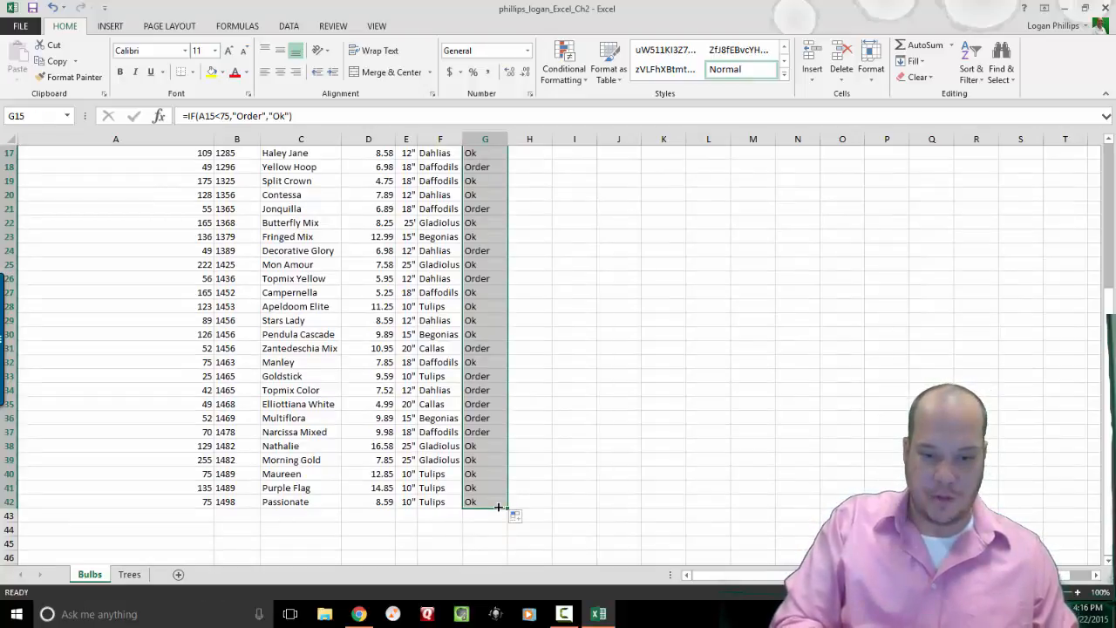
pyautogui.click(576, 364)
pyautogui.press('Up')
pyautogui.press('Up')
pyautogui.press('Up')
pyautogui.press('Up')
pyautogui.press('Up')
pyautogui.press('Up')
pyautogui.press('Up')
pyautogui.press('Up')
pyautogui.press('Up')
pyautogui.press('Up')
pyautogui.press('Up')
pyautogui.press('Up')
pyautogui.press('Up')
pyautogui.press('Up')
pyautogui.press('Up')
pyautogui.press('Up')
pyautogui.press('Up')
pyautogui.press('Up')
pyautogui.press('Up')
pyautogui.press('Up')
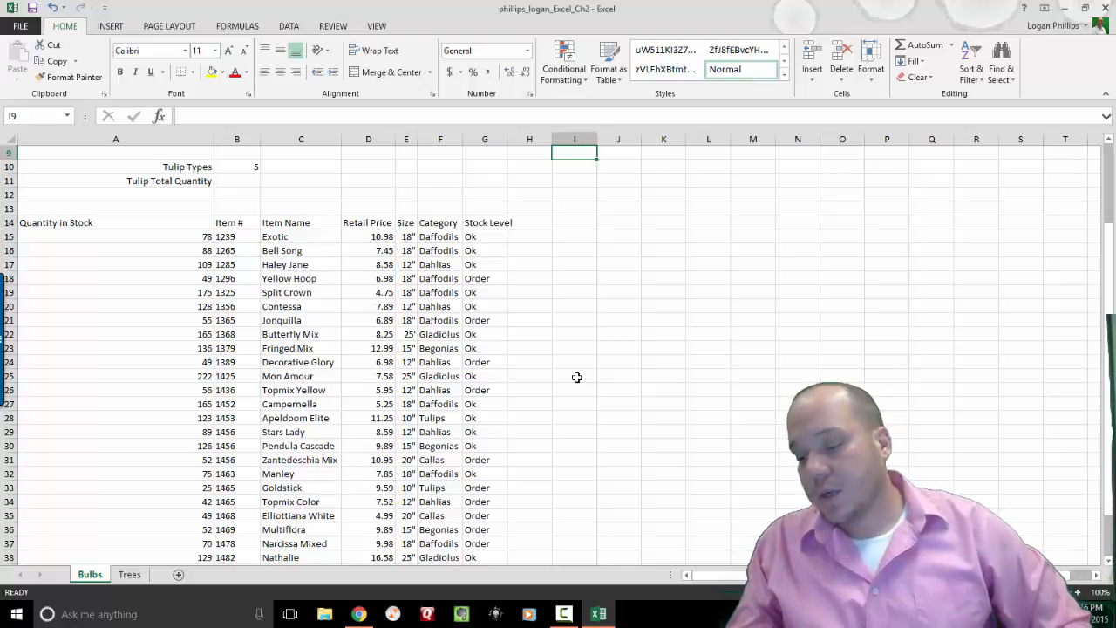
pyautogui.click(479, 235)
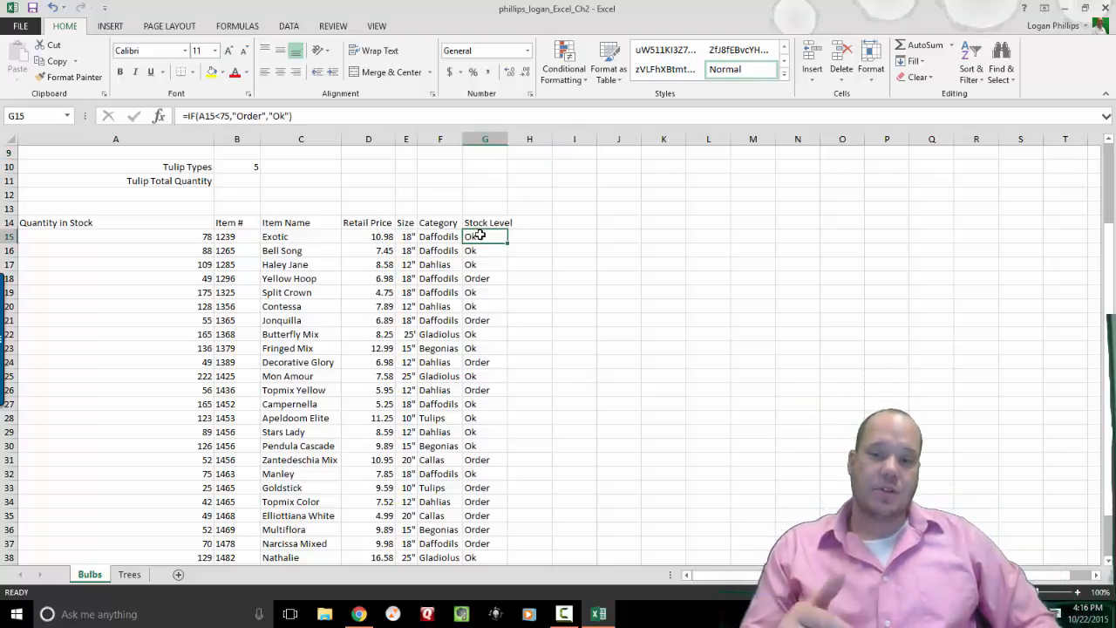
pyautogui.moveTo(479, 235); pyautogui.dragTo(481, 516)
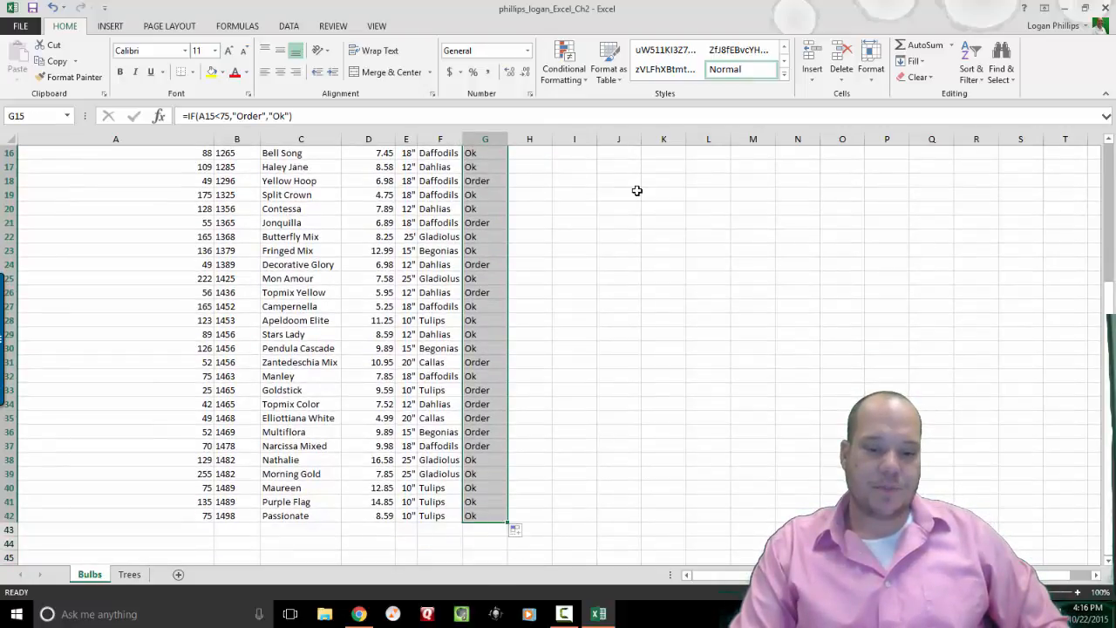
# Select Stock Level results G15:G42 and show Conditional Formatting's Highlight Cells Rules.
pyautogui.click(587, 81)
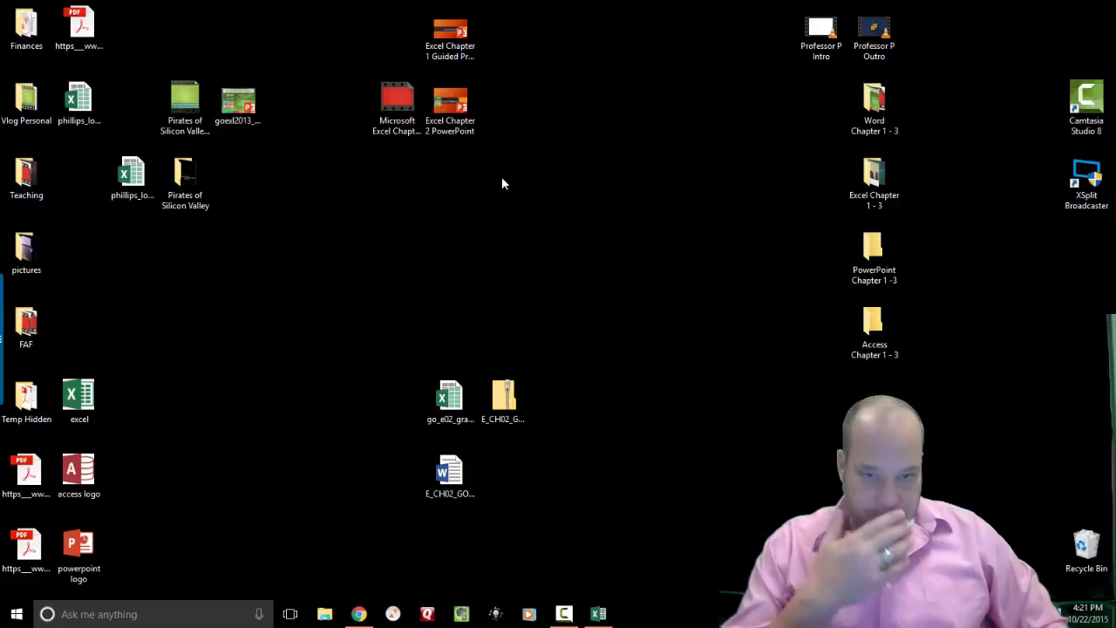
pyautogui.click(598, 614)
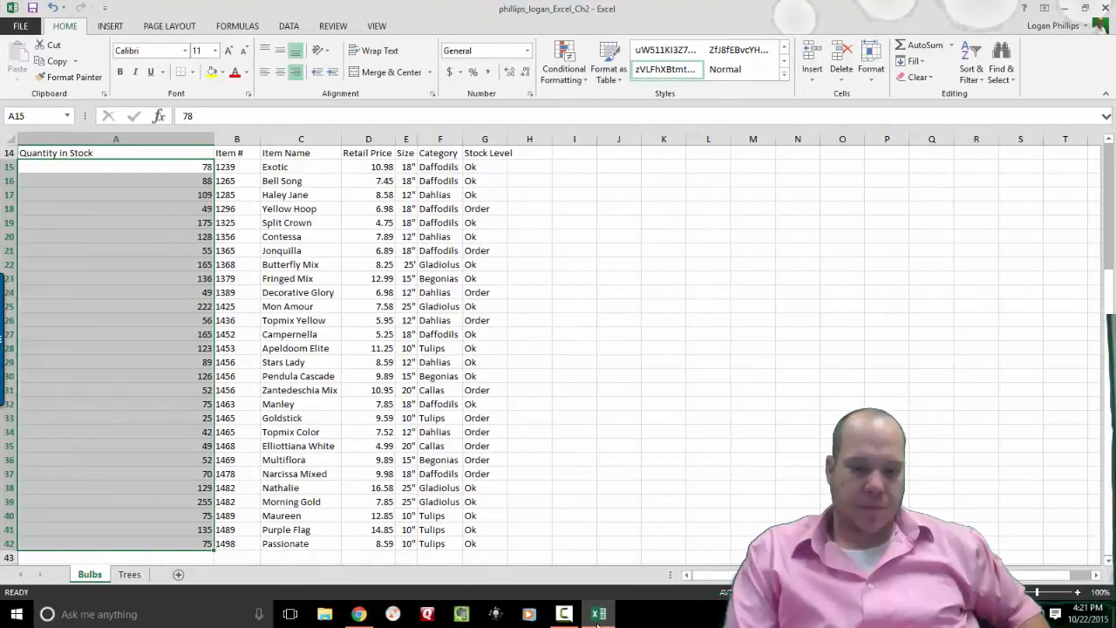
pyautogui.click(553, 374)
pyautogui.moveTo(497, 166); pyautogui.dragTo(482, 545)
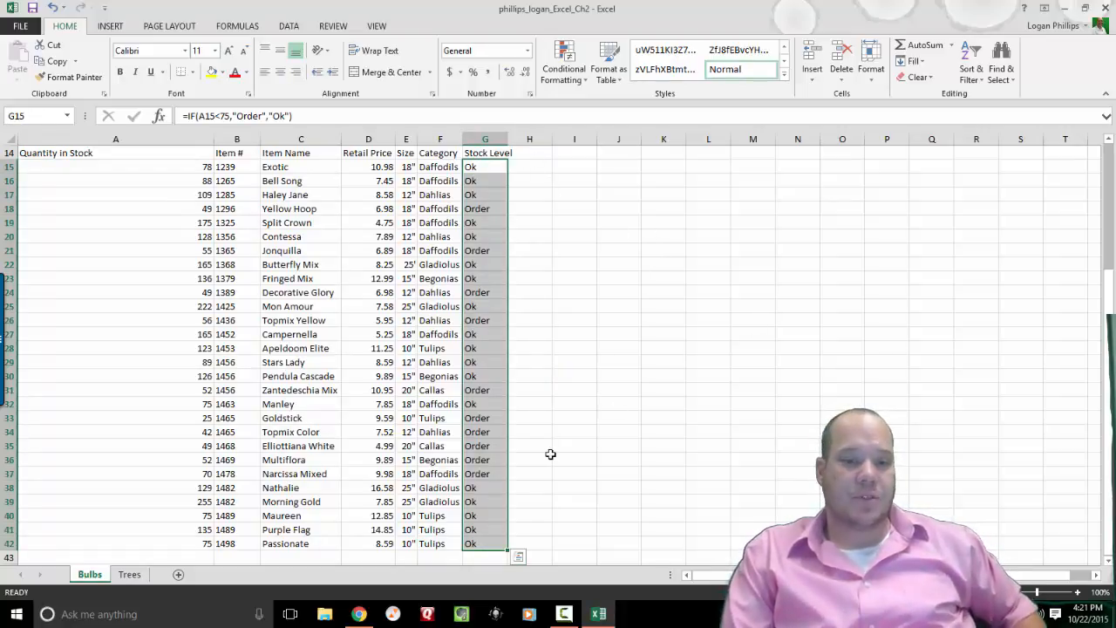
pyautogui.click(577, 83)
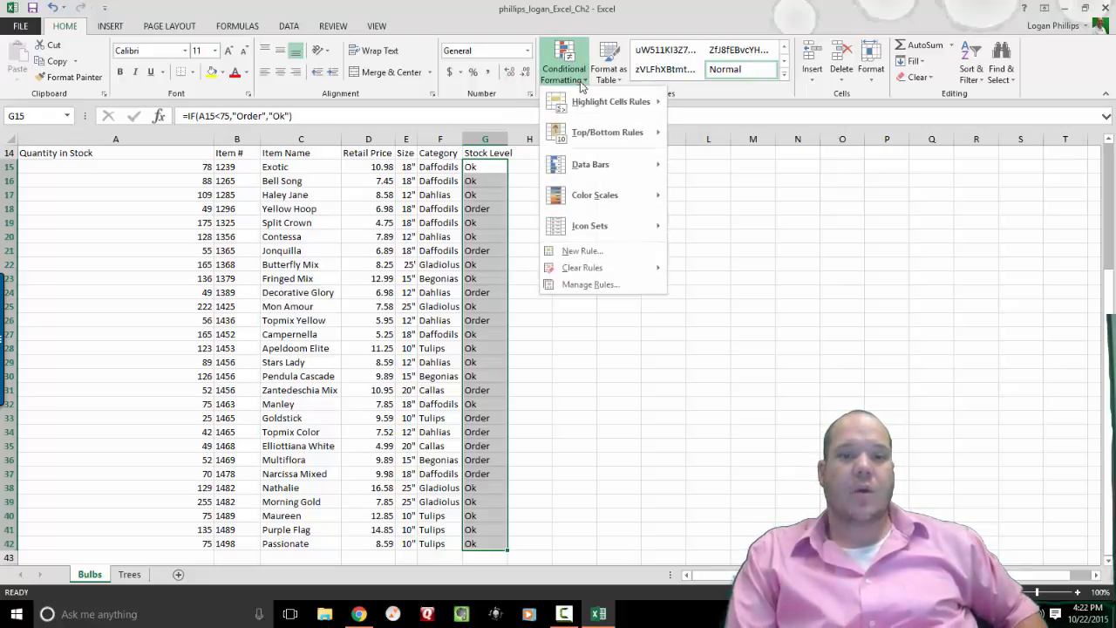
pyautogui.moveTo(616, 102)
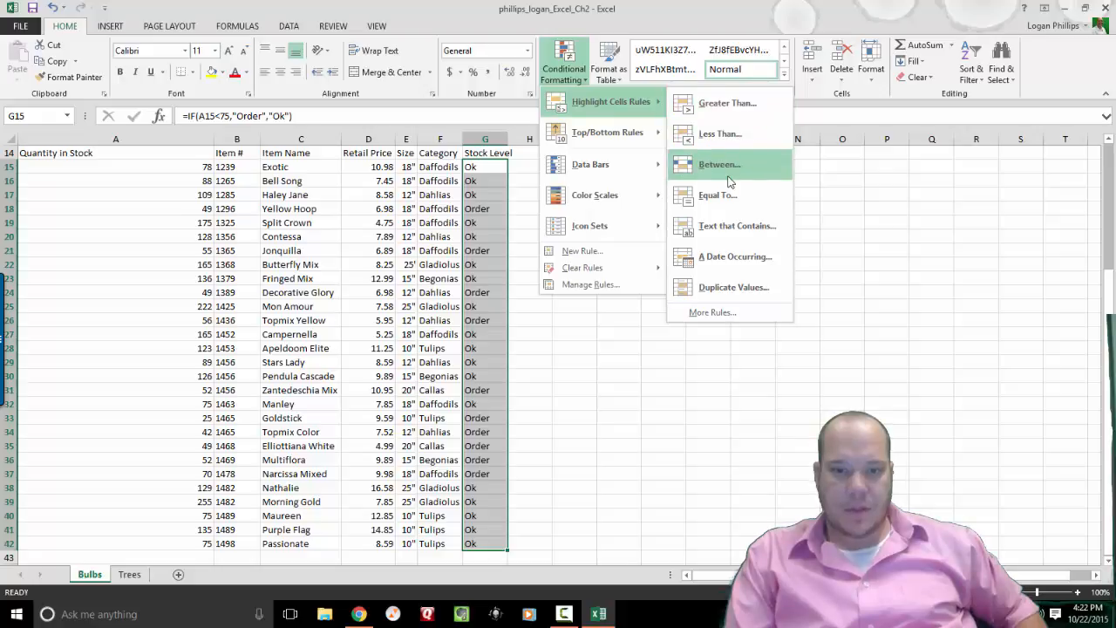
# Format G15:G42 cells containing "Order" with custom bold italic dark blue text.
pyautogui.click(760, 240)
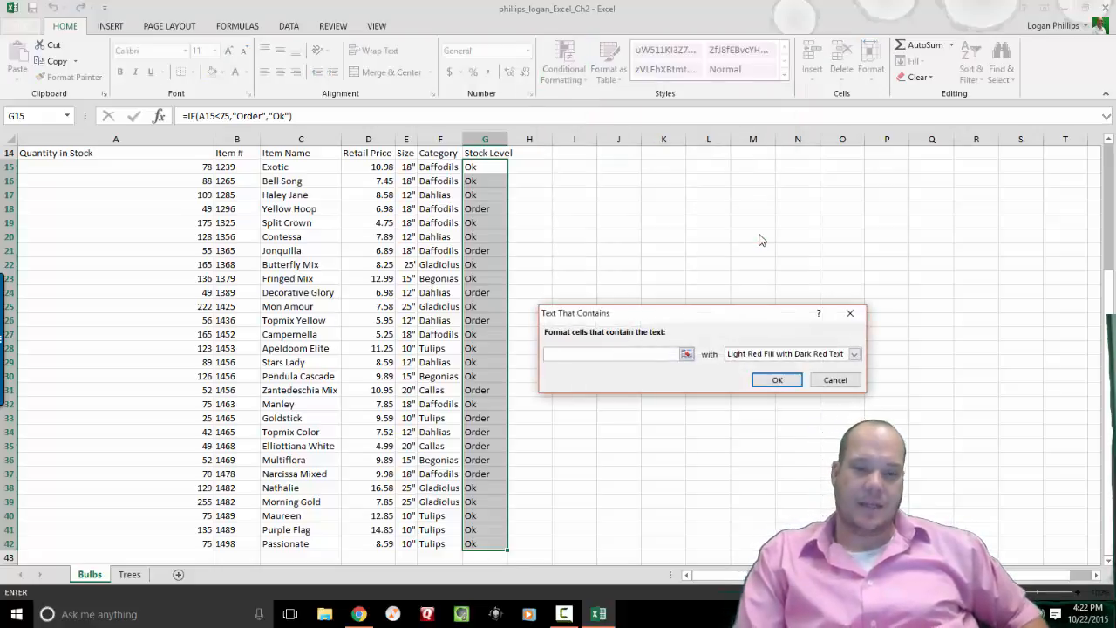
pyautogui.write('Order')
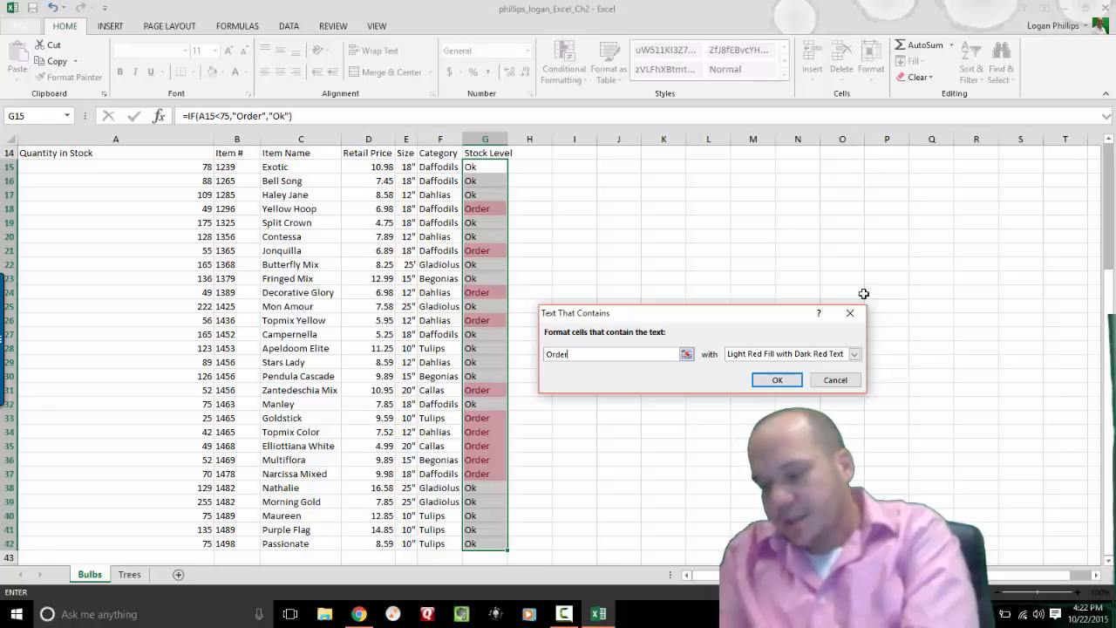
pyautogui.click(855, 354)
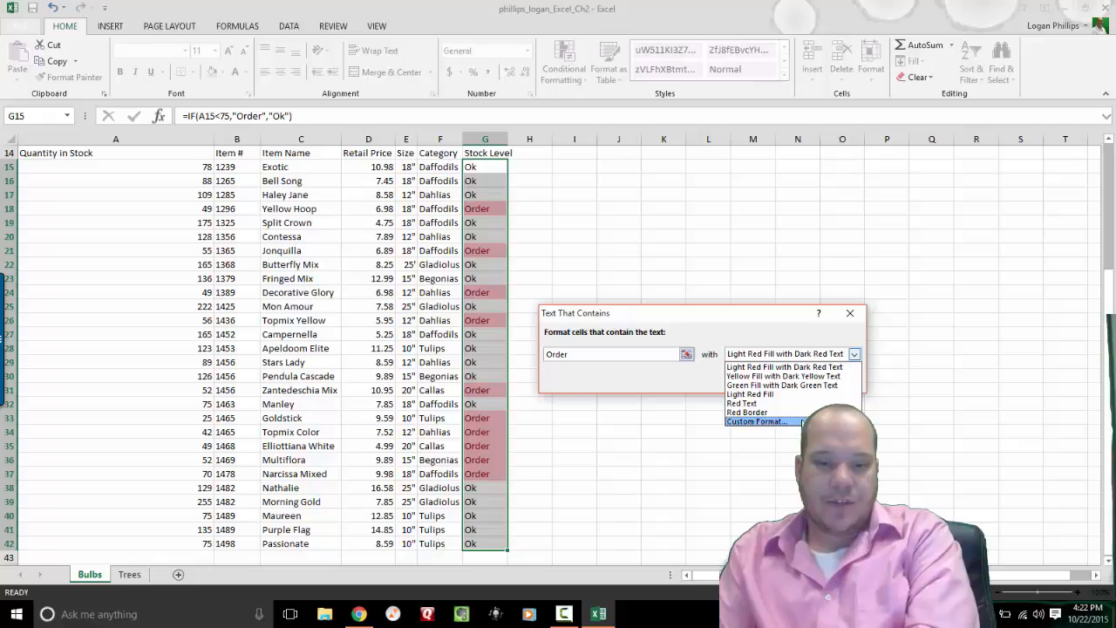
pyautogui.click(757, 421)
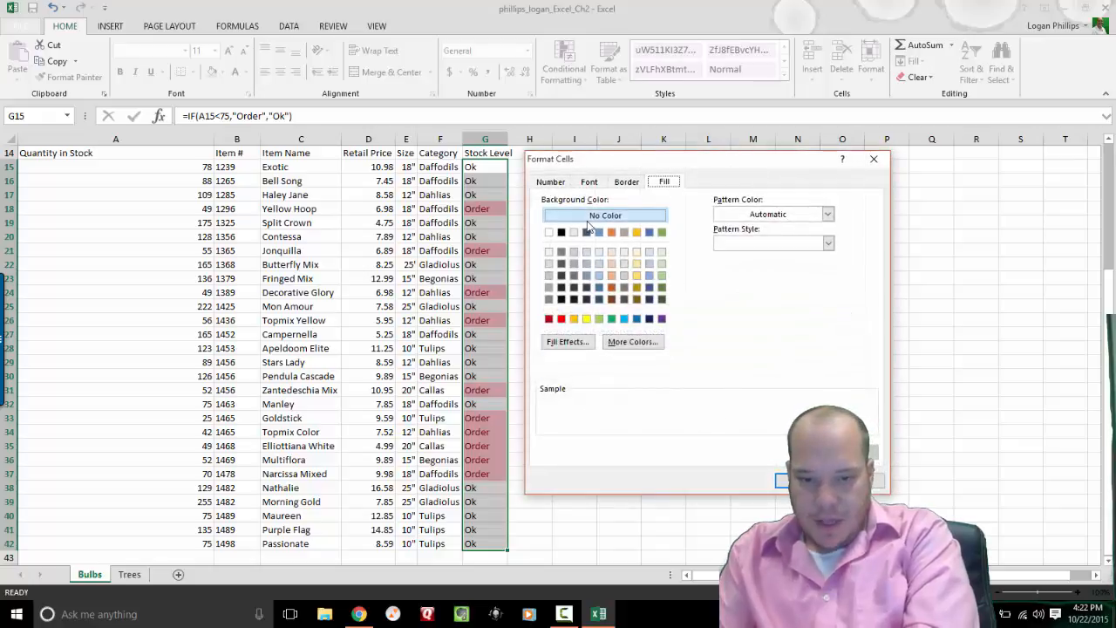
pyautogui.click(588, 182)
pyautogui.click(770, 253)
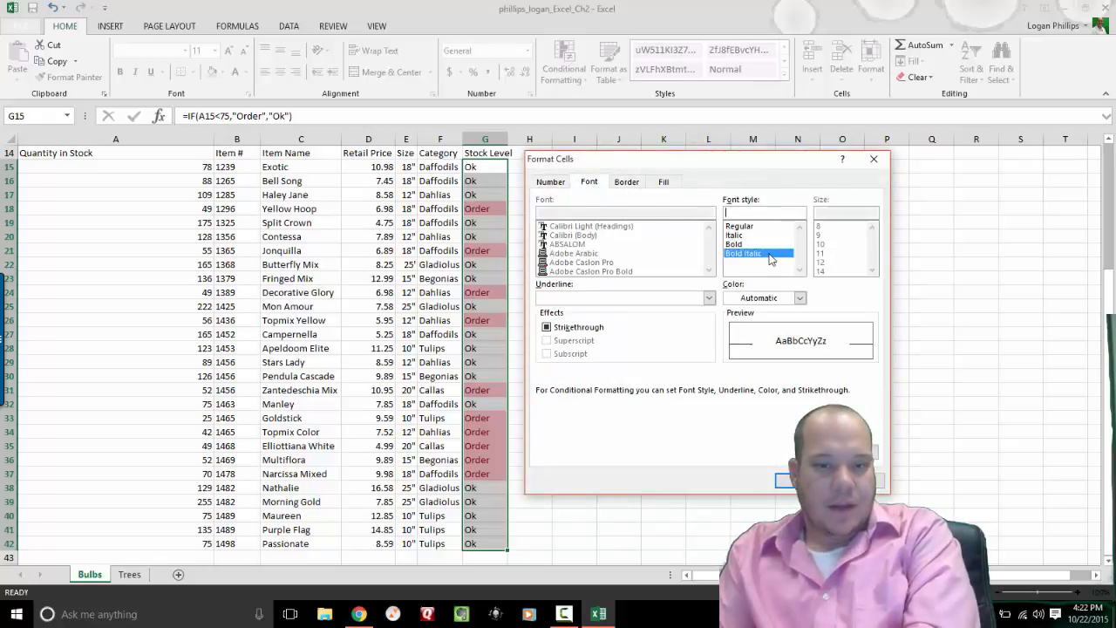
pyautogui.click(799, 298)
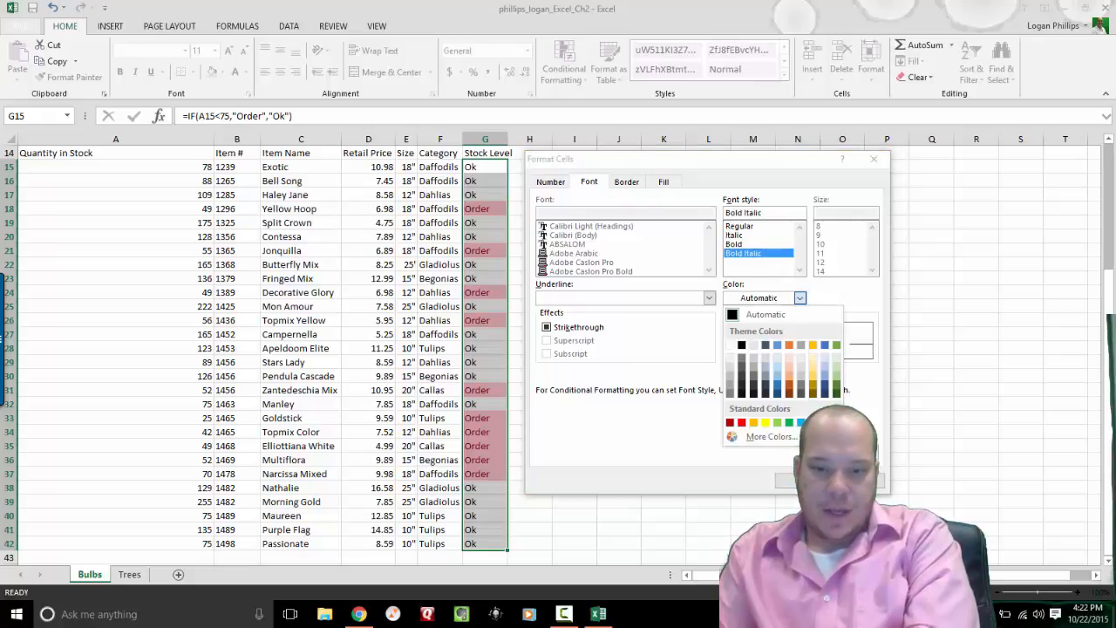
pyautogui.click(825, 422)
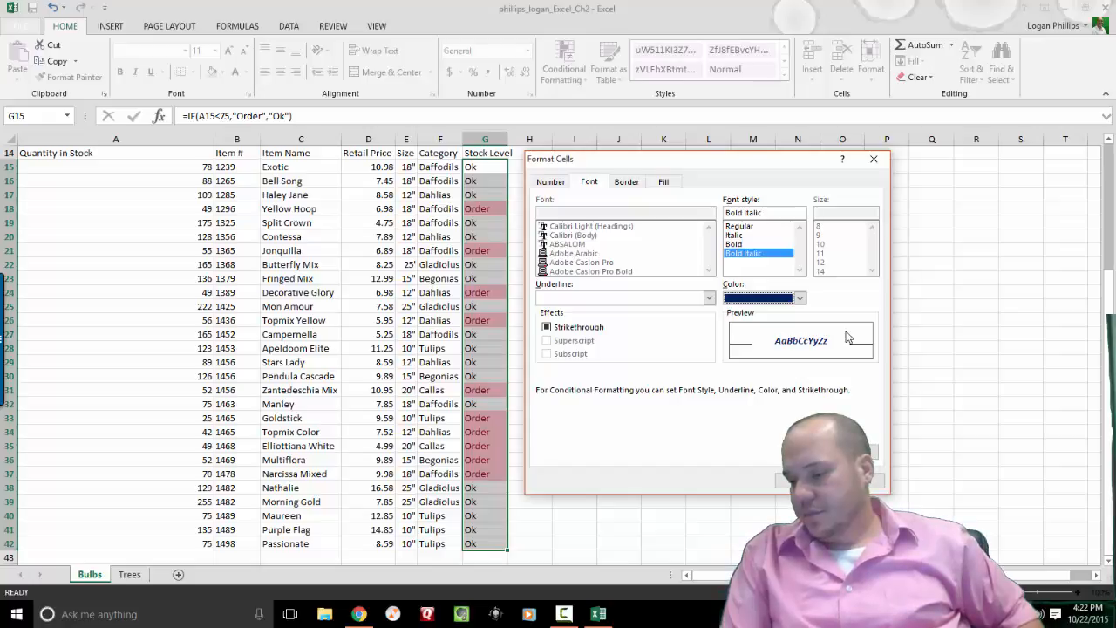
pyautogui.click(803, 481)
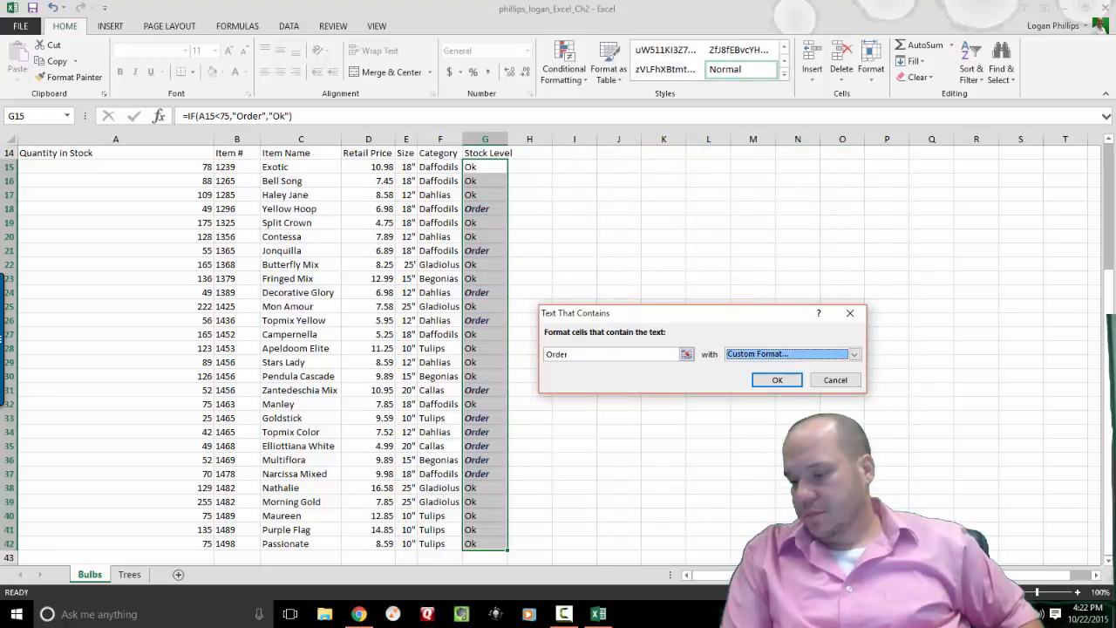
pyautogui.click(779, 381)
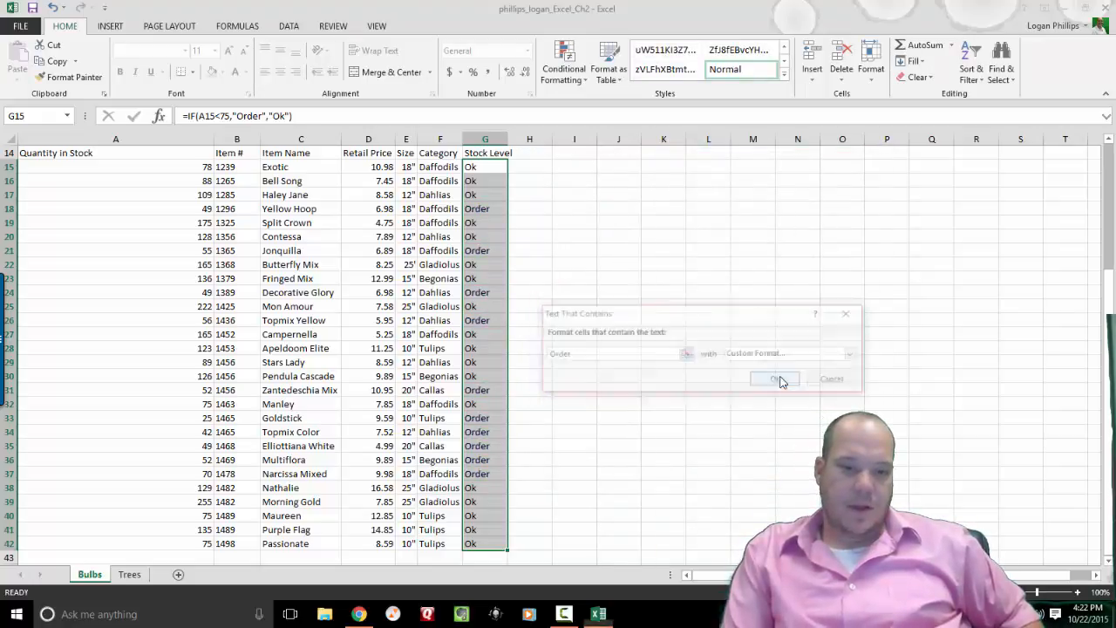
# Add blue gradient fill data bars to the quantities in A15:A42.
pyautogui.moveTo(1108, 365)
pyautogui.mouseDown()
pyautogui.moveTo(1107, 281)
pyautogui.moveTo(1106, 362)
pyautogui.mouseUp()
pyautogui.click(838, 390)
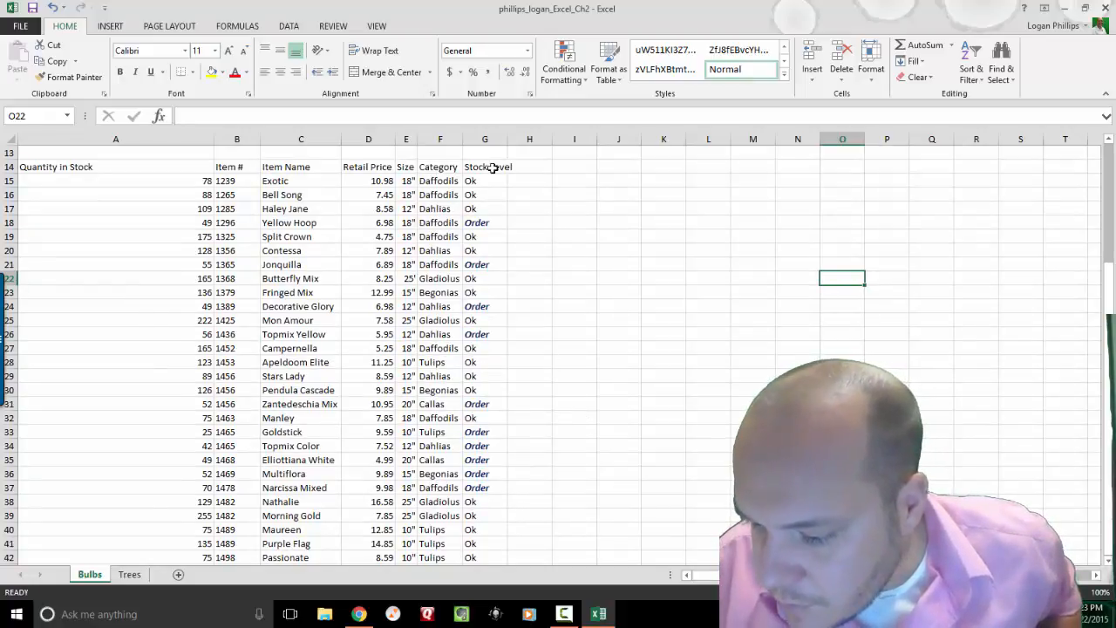
pyautogui.click(103, 180)
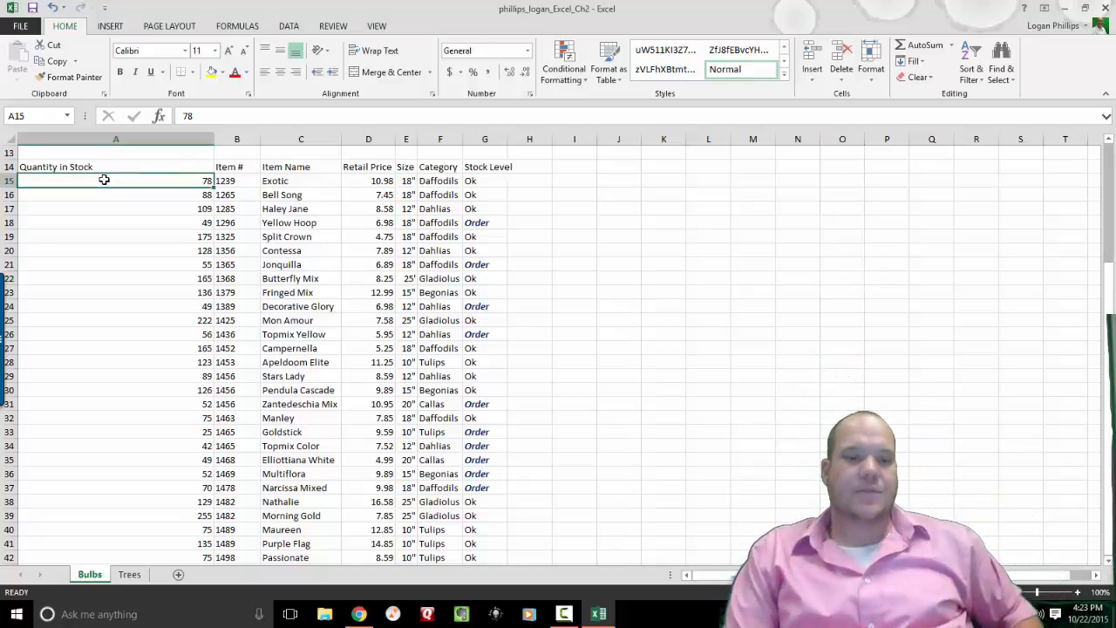
pyautogui.moveTo(104, 179); pyautogui.dragTo(96, 472)
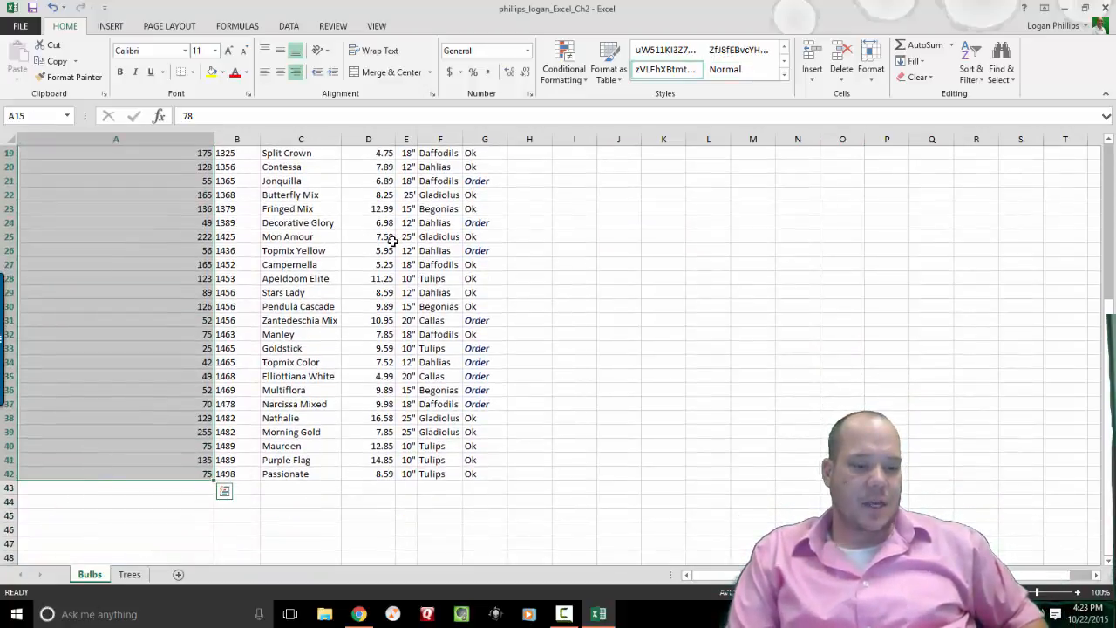
pyautogui.click(573, 82)
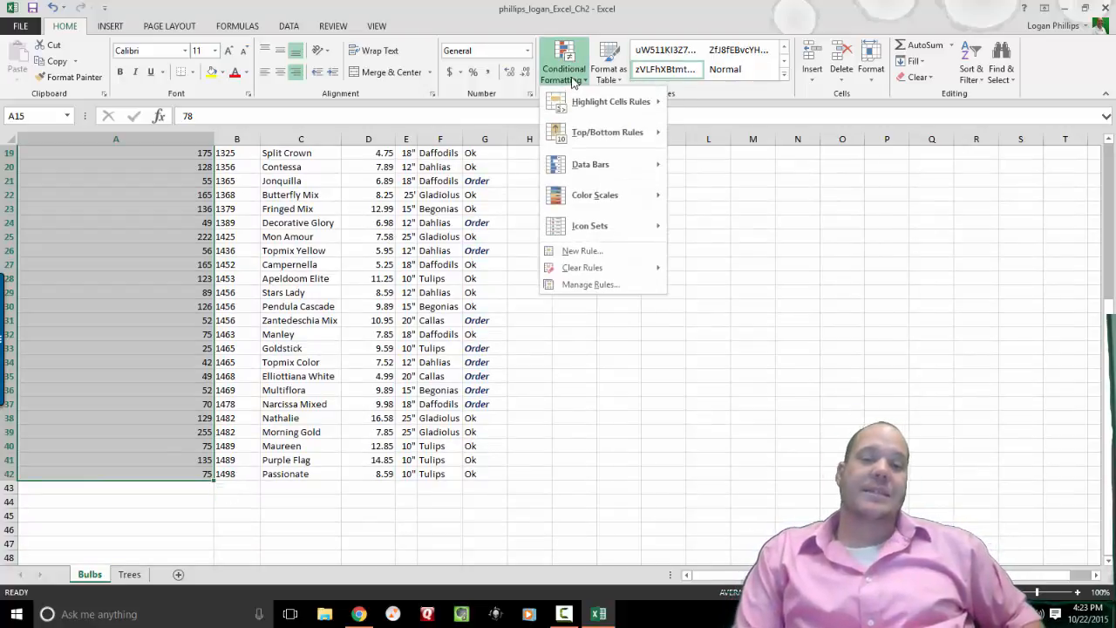
pyautogui.moveTo(659, 168)
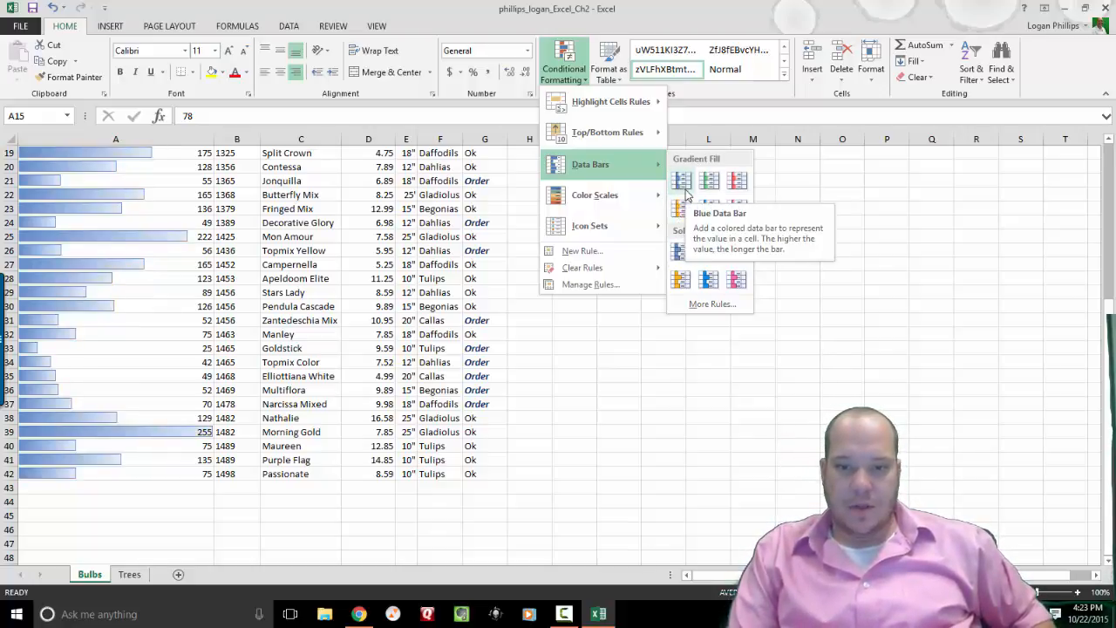
pyautogui.click(682, 181)
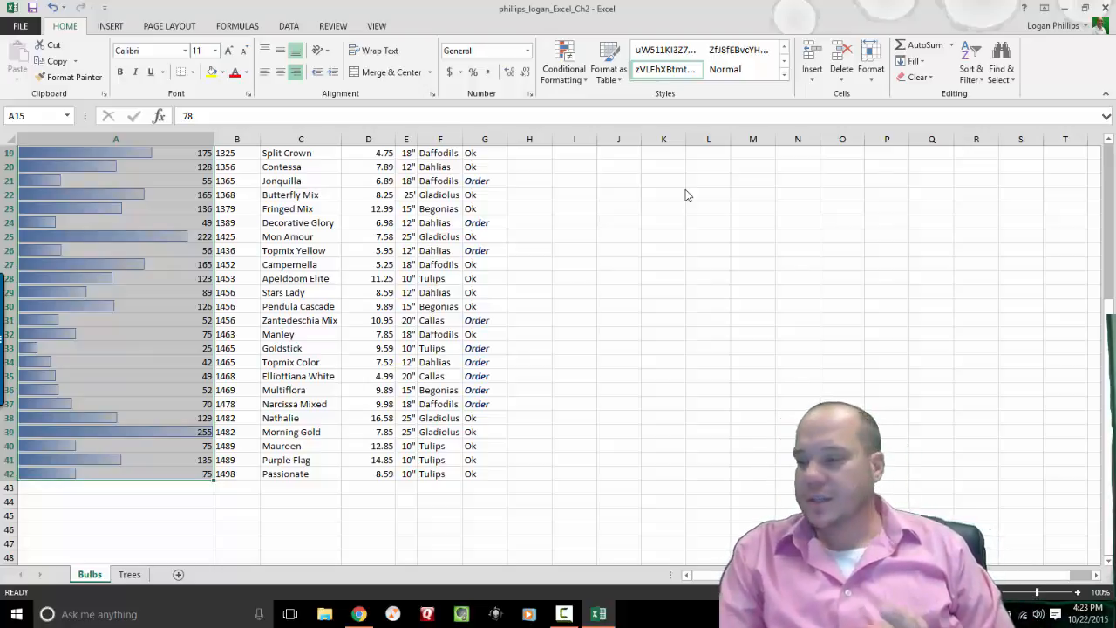
pyautogui.click(685, 189)
# Switch to the Trees sheet and select B10 beside Evergreen Types.
pyautogui.press('Left')
pyautogui.press('Up')
pyautogui.press('Up')
pyautogui.press('Up')
pyautogui.press('Up')
pyautogui.press('Up')
pyautogui.press('Up')
pyautogui.press('Up')
pyautogui.press('Up')
pyautogui.press('Up')
pyautogui.press('Up')
pyautogui.press('Up')
pyautogui.press('Up')
pyautogui.press('Up')
pyautogui.press('Up')
pyautogui.press('Up')
pyautogui.press('Up')
pyautogui.press('Up')
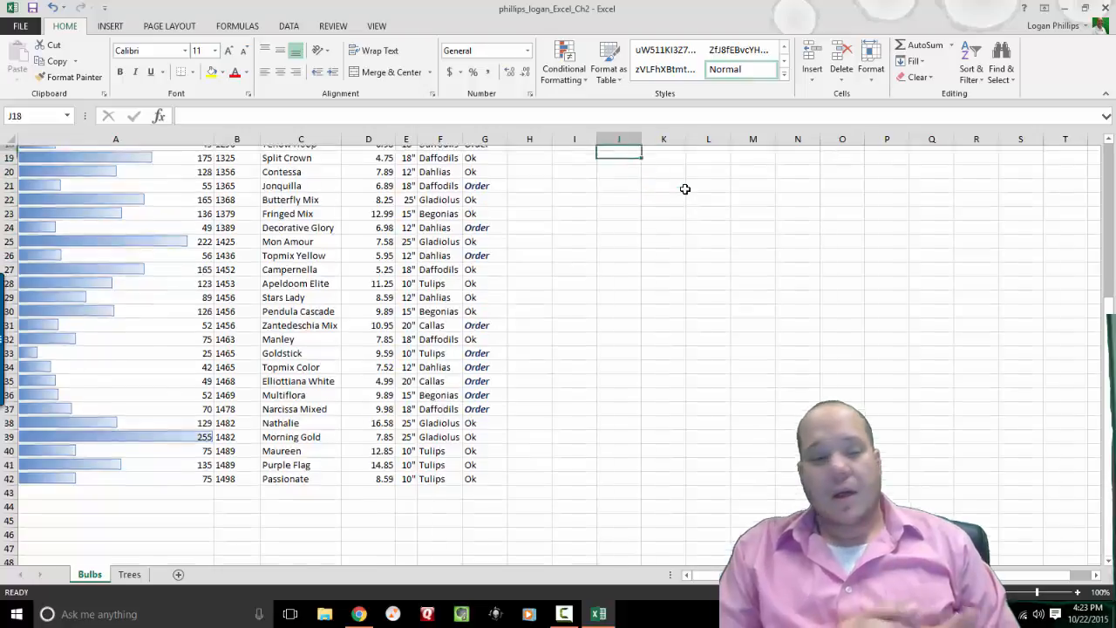
pyautogui.press('Left')
pyautogui.press('Left')
pyautogui.press('Left')
pyautogui.press('Left')
pyautogui.press('Left')
pyautogui.press('Left')
pyautogui.press('Left')
pyautogui.press('Left')
pyautogui.press('Left')
pyautogui.press('Down')
pyautogui.press('Down')
pyautogui.press('Down')
pyautogui.press('Down')
pyautogui.press('Down')
pyautogui.press('Down')
pyautogui.press('Down')
pyautogui.press('Down')
pyautogui.press('Down')
pyautogui.press('Down')
pyautogui.press('Down')
pyautogui.press('Down')
pyautogui.press('Down')
pyautogui.press('Down')
pyautogui.press('Down')
pyautogui.press('Down')
pyautogui.press('Down')
pyautogui.press('Down')
pyautogui.press('Down')
pyautogui.press('Down')
pyautogui.press('Down')
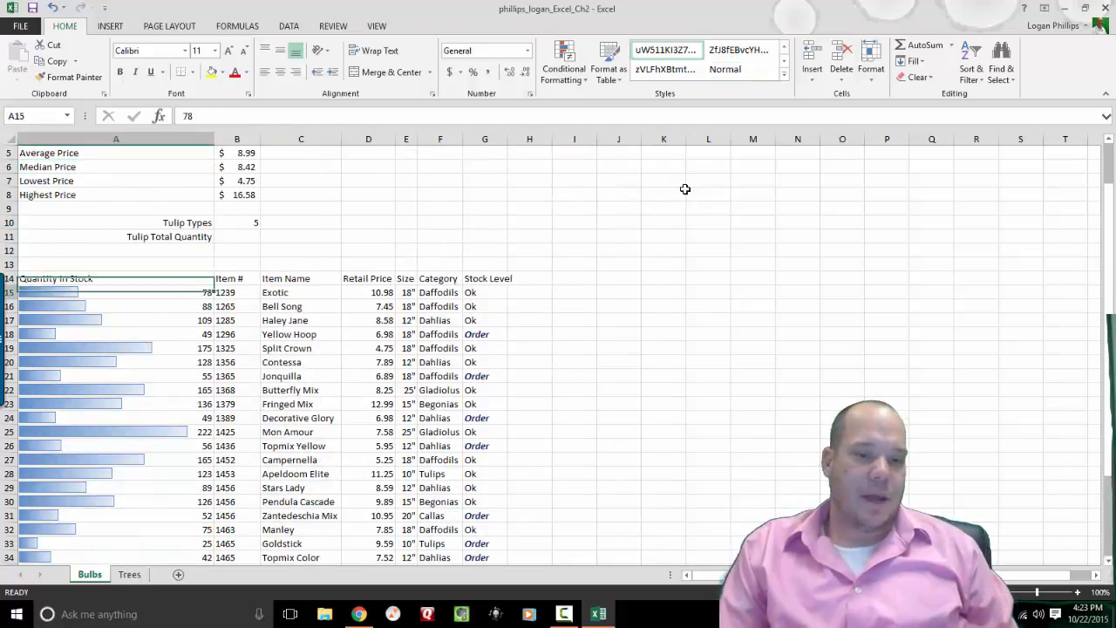
pyautogui.press('Up')
pyautogui.press('Up')
pyautogui.press('Up')
pyautogui.press('Up')
pyautogui.press('Up')
pyautogui.press('Up')
pyautogui.press('Up')
pyautogui.press('Up')
pyautogui.press('Up')
pyautogui.press('Up')
pyautogui.press('Up')
pyautogui.press('Up')
pyautogui.press('Up')
pyautogui.press('Up')
pyautogui.press('Up')
pyautogui.press('Up')
pyautogui.press('Up')
pyautogui.press('Up')
pyautogui.press('Up')
pyautogui.press('Up')
pyautogui.press('Up')
pyautogui.press('Up')
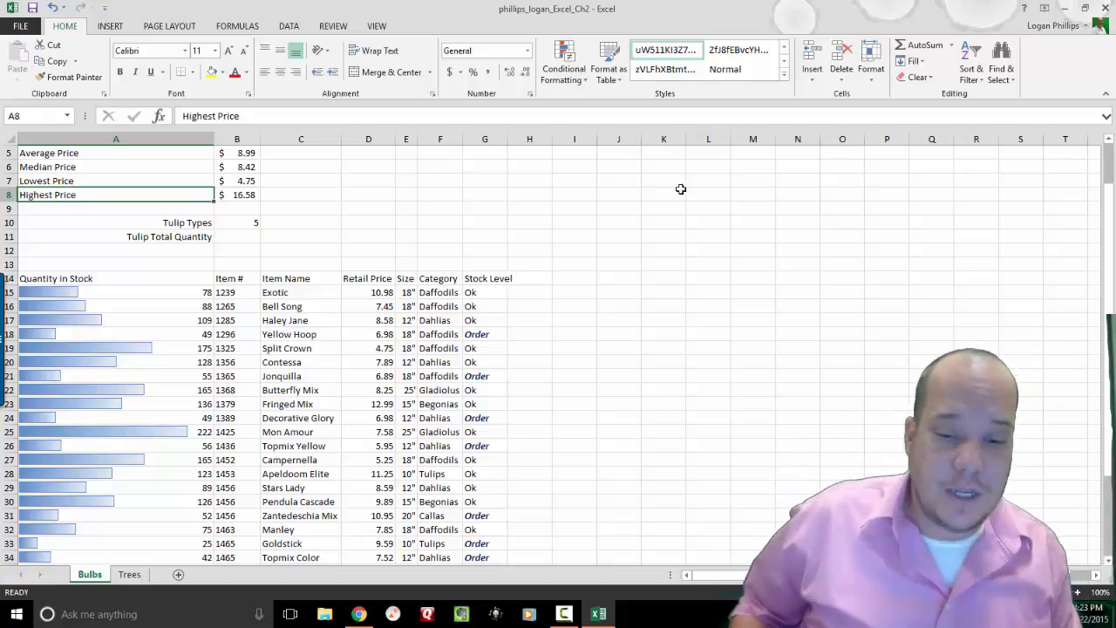
pyautogui.click(122, 574)
pyautogui.press('Down')
pyautogui.press('Down')
pyautogui.press('Down')
pyautogui.press('Down')
pyautogui.press('Down')
pyautogui.press('Down')
pyautogui.press('Down')
pyautogui.press('Down')
pyautogui.press('Down')
pyautogui.press('Down')
pyautogui.press('Down')
pyautogui.press('Down')
pyautogui.press('Down')
pyautogui.press('Down')
pyautogui.press('Down')
pyautogui.press('Down')
pyautogui.press('Down')
pyautogui.press('Down')
pyautogui.press('Down')
pyautogui.press('Down')
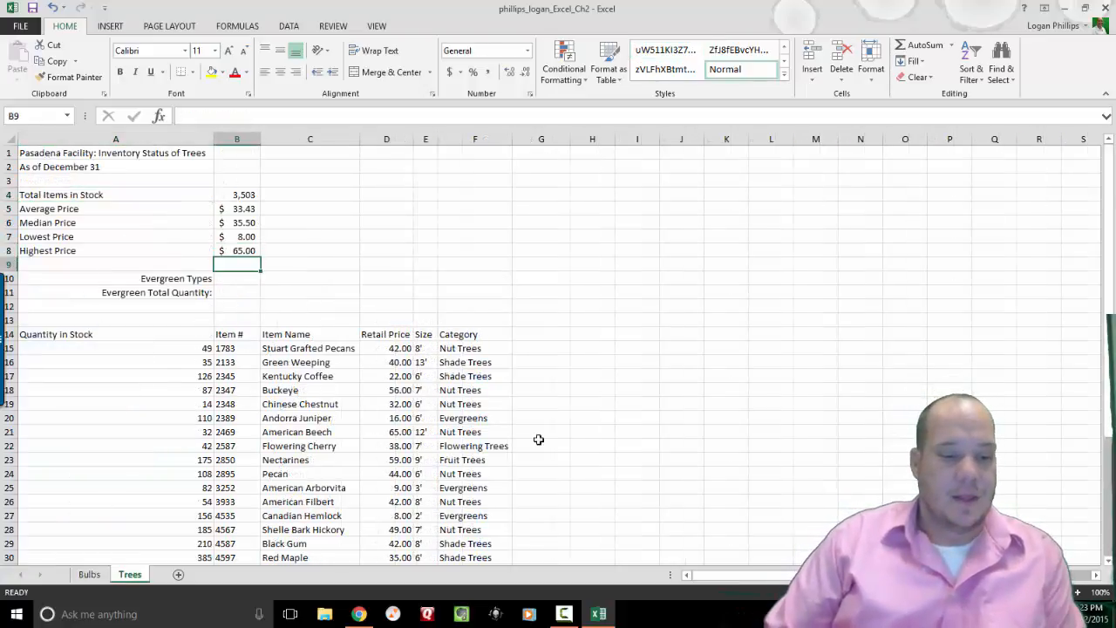
pyautogui.press('Up')
pyautogui.press('Up')
pyautogui.press('Up')
pyautogui.press('Up')
pyautogui.press('Up')
pyautogui.press('Up')
pyautogui.press('Up')
pyautogui.press('Up')
pyautogui.press('Up')
pyautogui.press('Up')
pyautogui.press('Up')
pyautogui.press('Up')
pyautogui.press('Up')
pyautogui.press('Up')
pyautogui.press('Up')
pyautogui.press('Up')
pyautogui.press('Up')
pyautogui.press('Up')
pyautogui.press('Up')
pyautogui.press('Up')
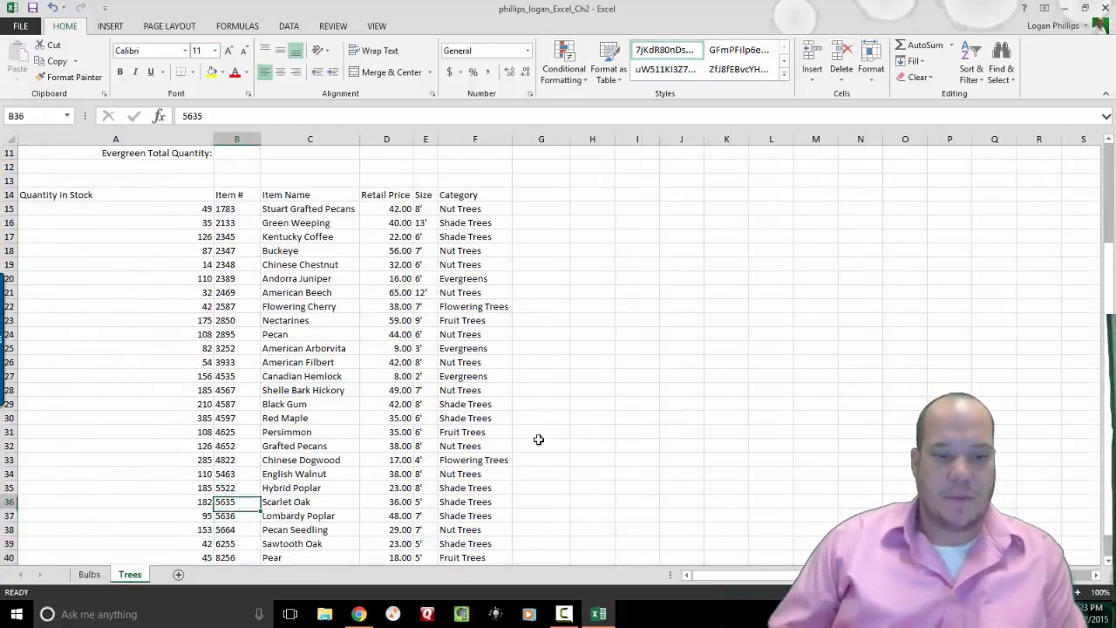
pyautogui.press('Up')
pyautogui.press('Down')
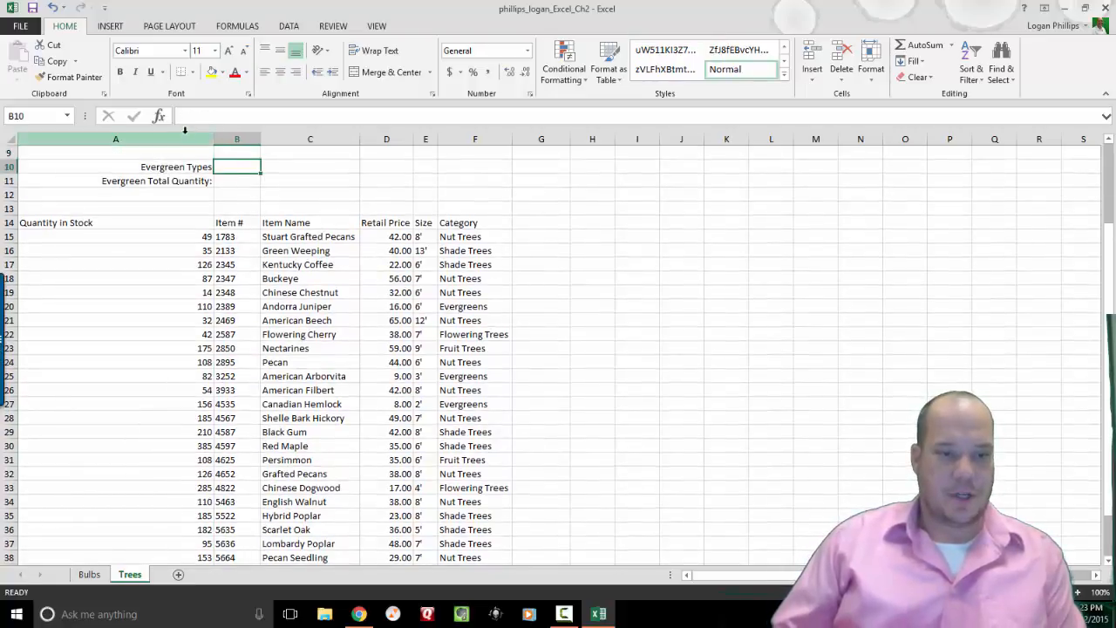
# Enter a COUNTIF in B10 counting 'Evergreen' in the Category range F15:F42.
pyautogui.click(161, 116)
pyautogui.write('Co')
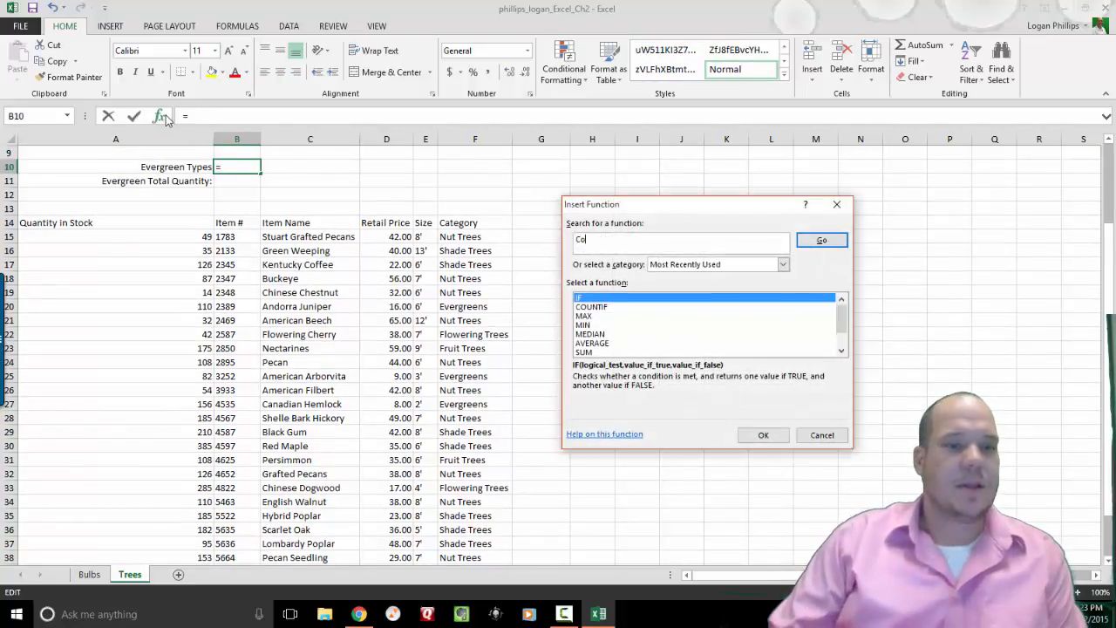
pyautogui.write('untif')
pyautogui.press('Return')
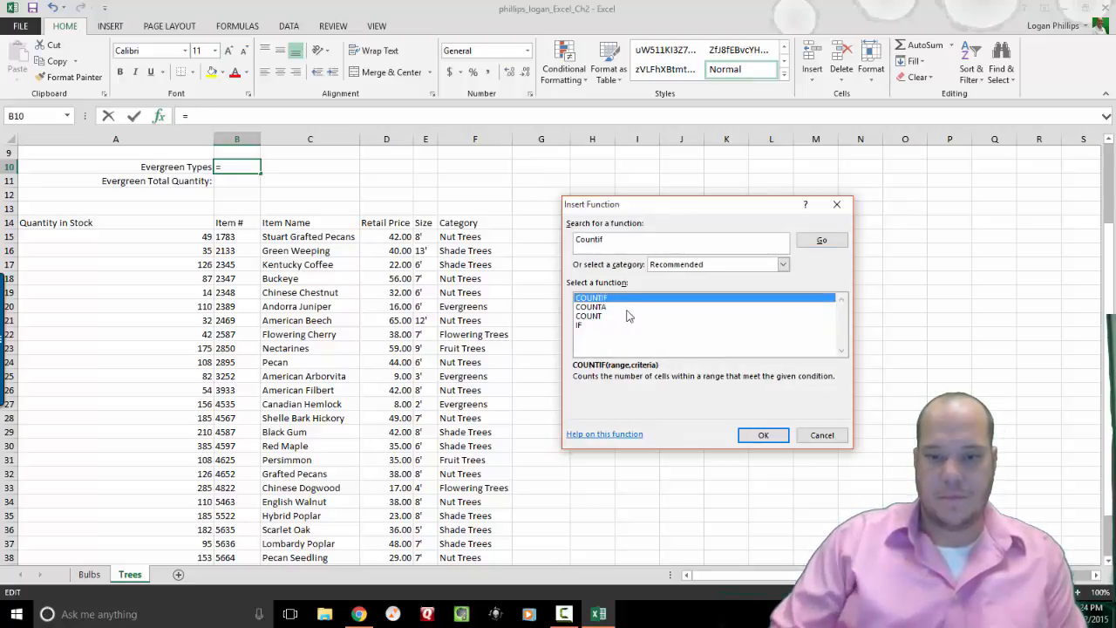
pyautogui.click(765, 435)
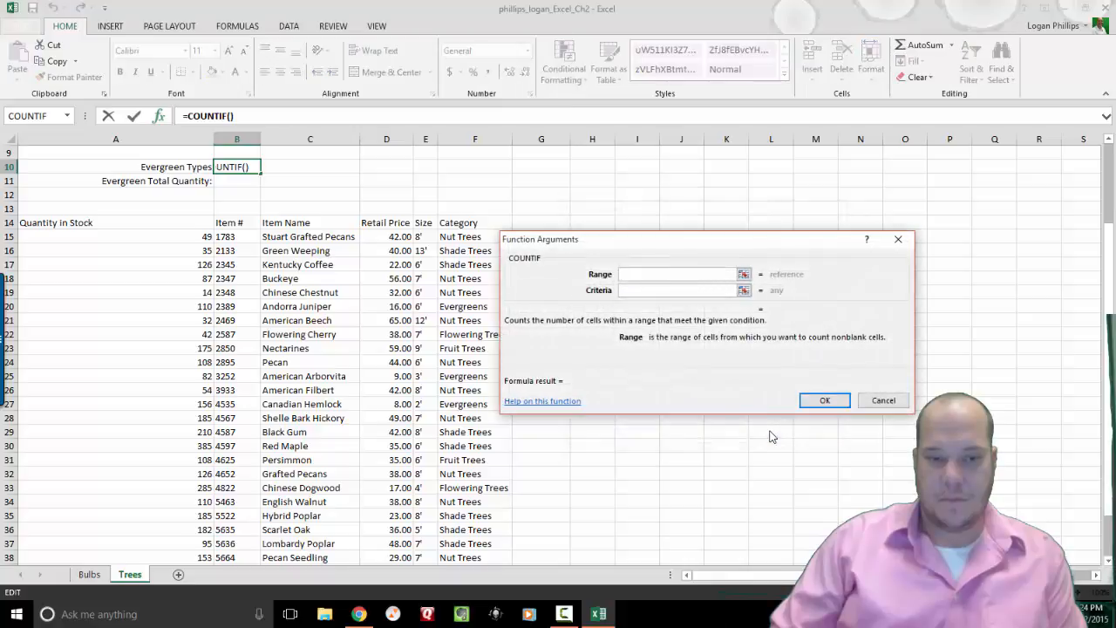
pyautogui.click(466, 237)
pyautogui.moveTo(466, 237); pyautogui.dragTo(473, 529)
pyautogui.click(640, 292)
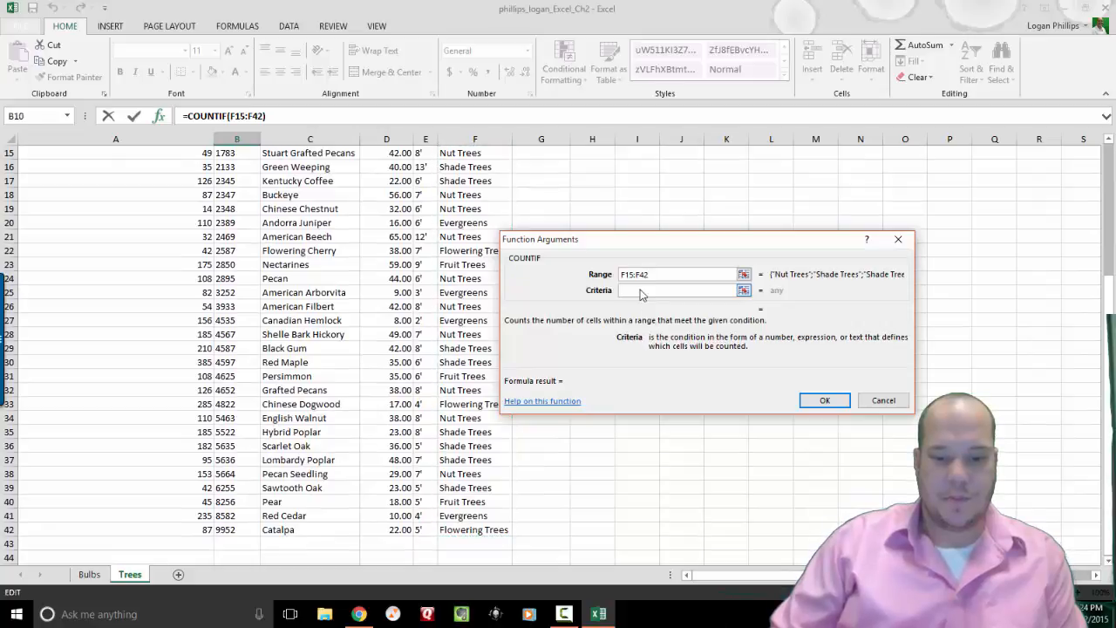
pyautogui.write('Evergree')
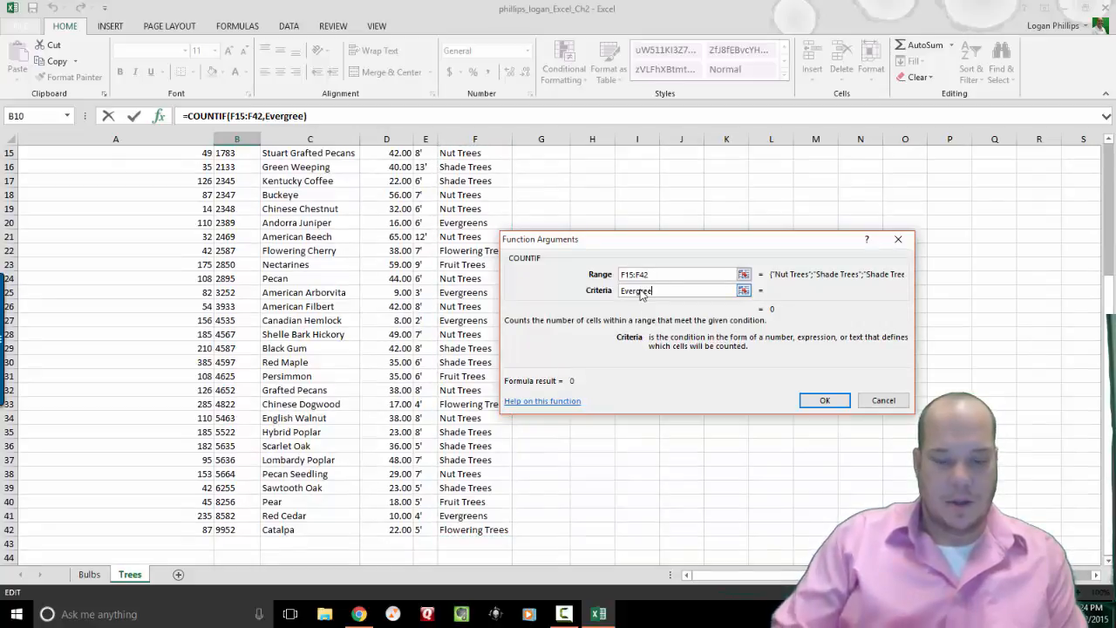
pyautogui.write('n')
pyautogui.press('Return')
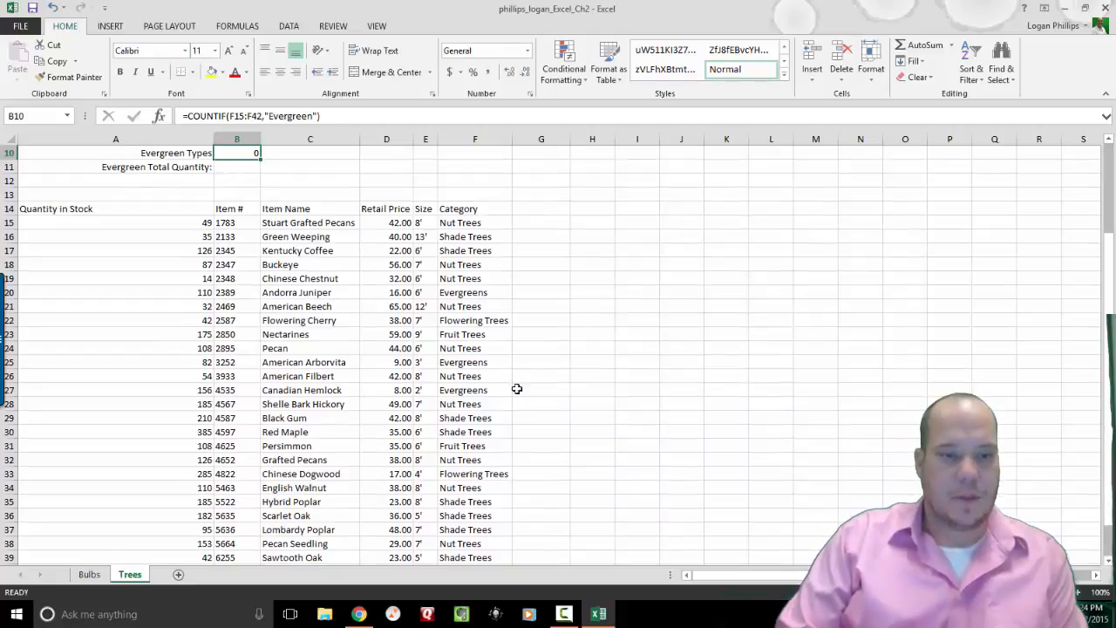
# Correct the COUNTIF criteria to 'Evergreens' so the count shows 4.
pyautogui.click(312, 116)
pyautogui.write('s')
pyautogui.press('Return')
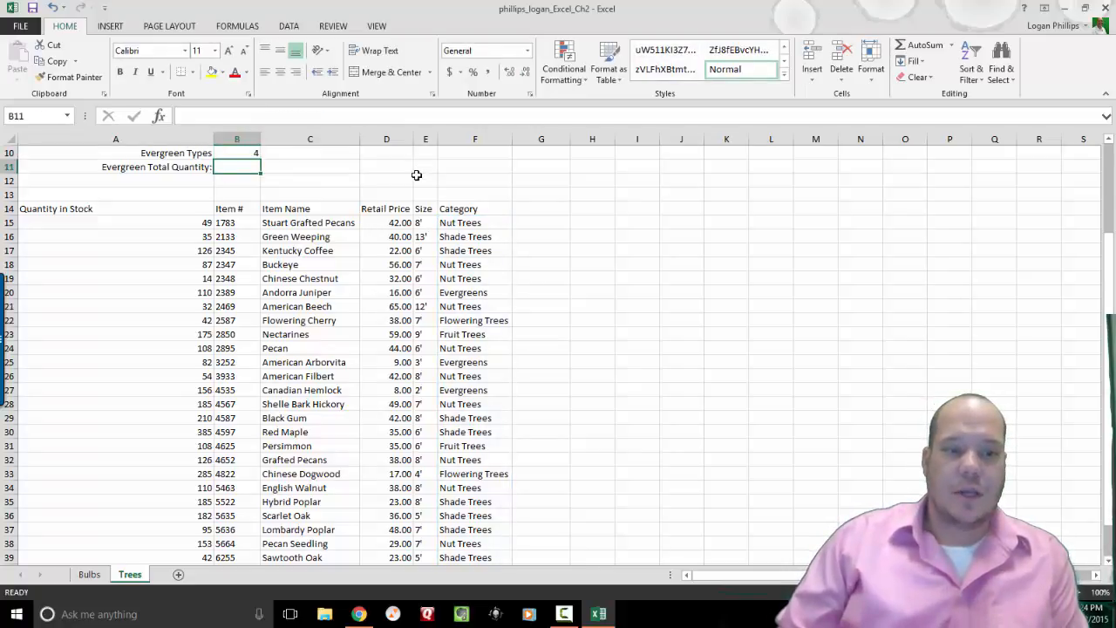
# Check the Bulbs sheet's Tulip Total Quantity cell B11, then return to the Trees sheet.
pyautogui.click(96, 573)
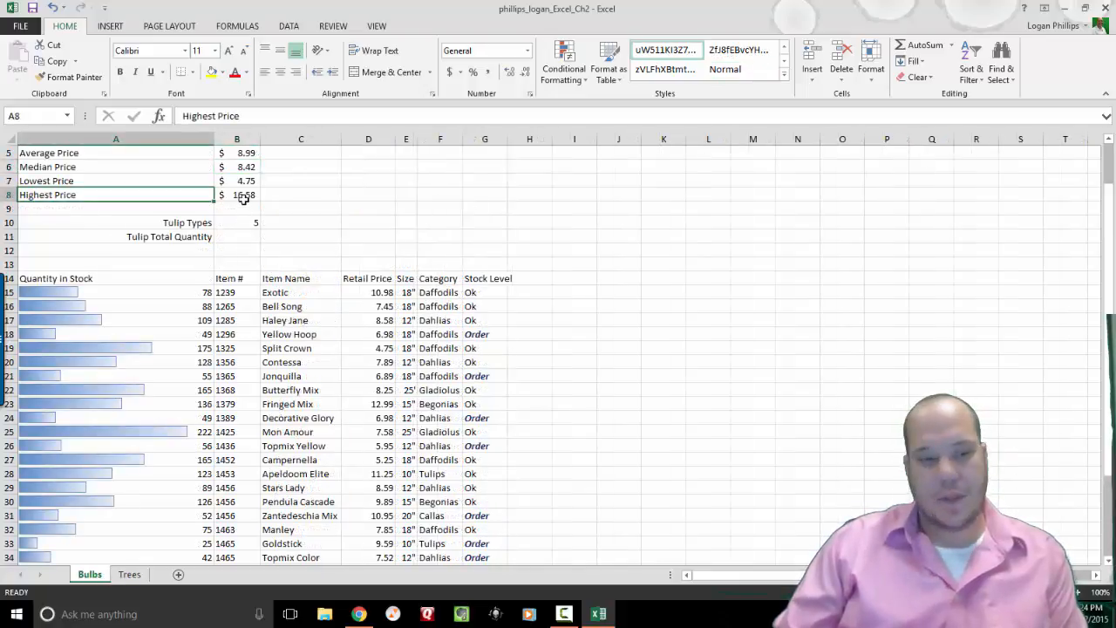
pyautogui.click(242, 238)
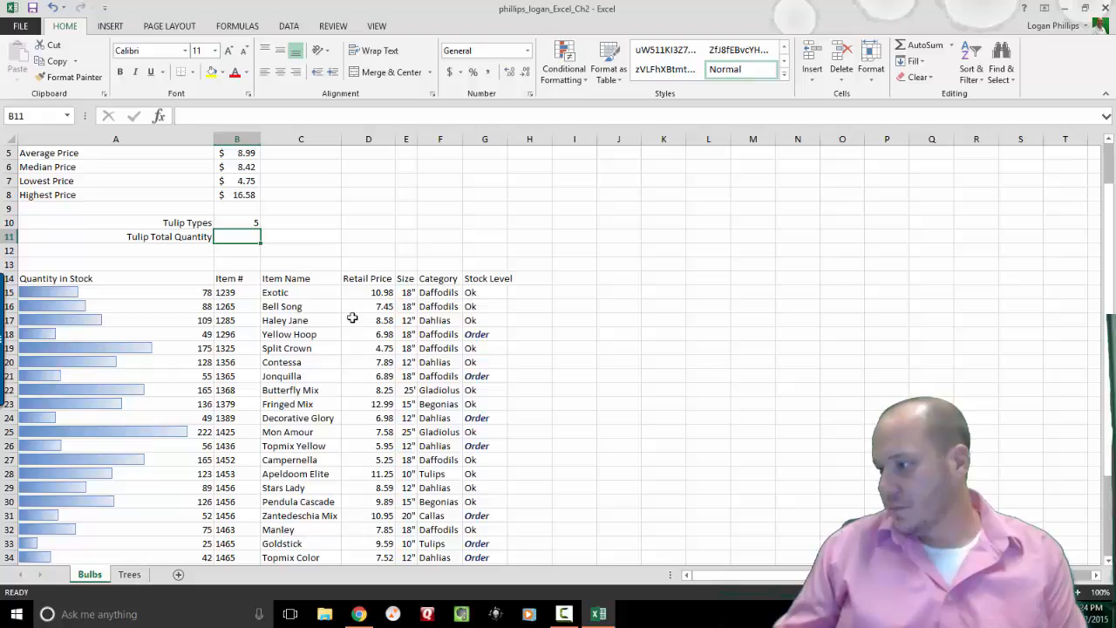
pyautogui.click(129, 575)
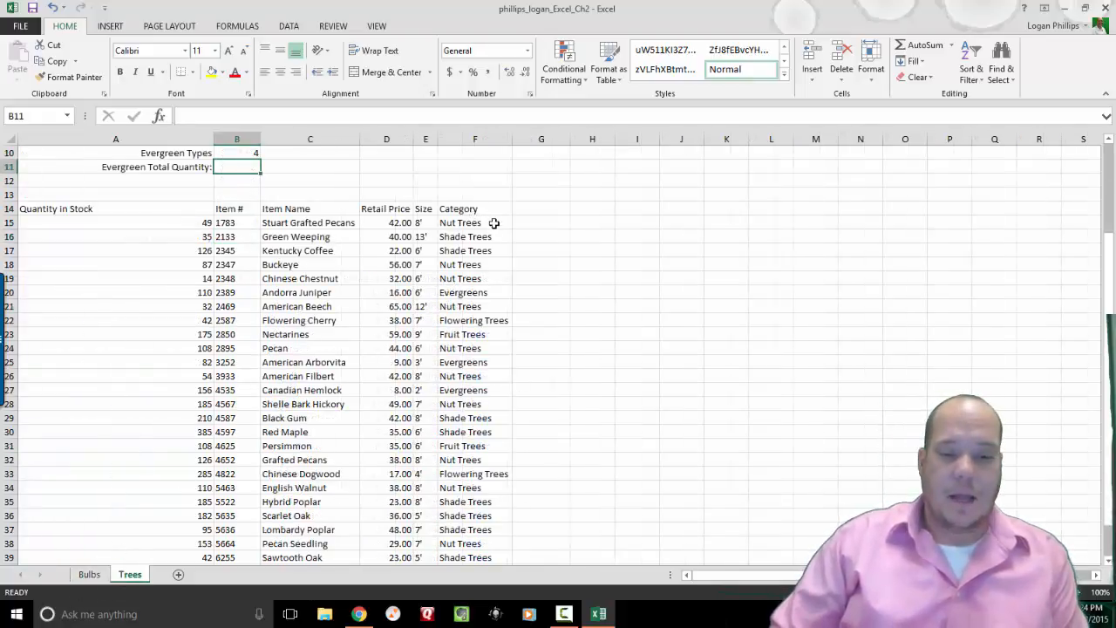
pyautogui.click(89, 574)
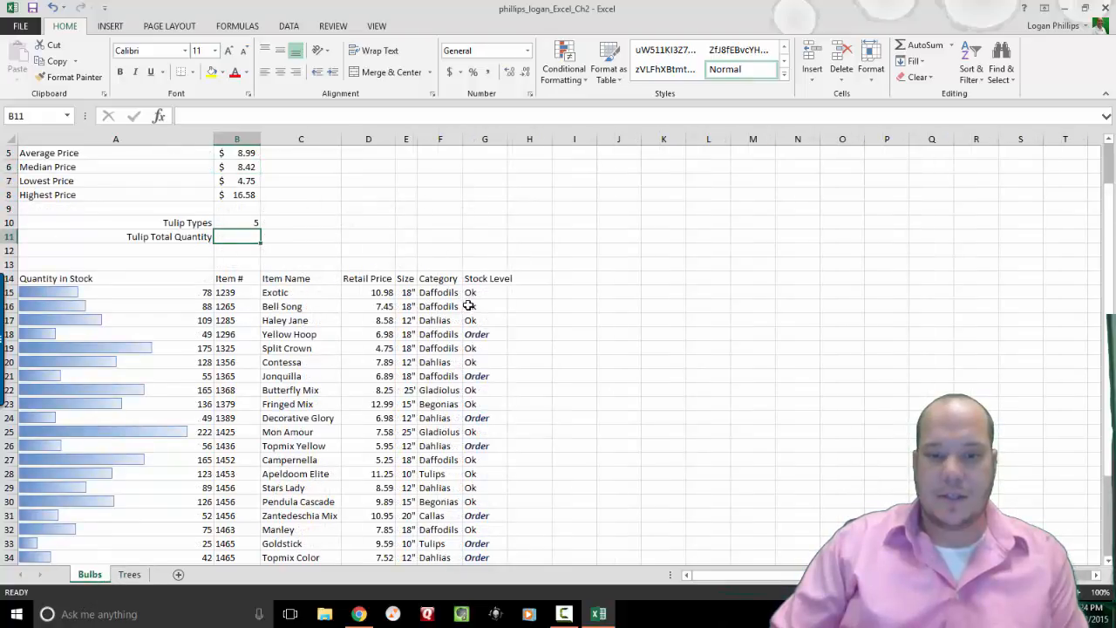
pyautogui.click(136, 575)
# Enter the heading 'Stock Level' in G14.
pyautogui.click(536, 207)
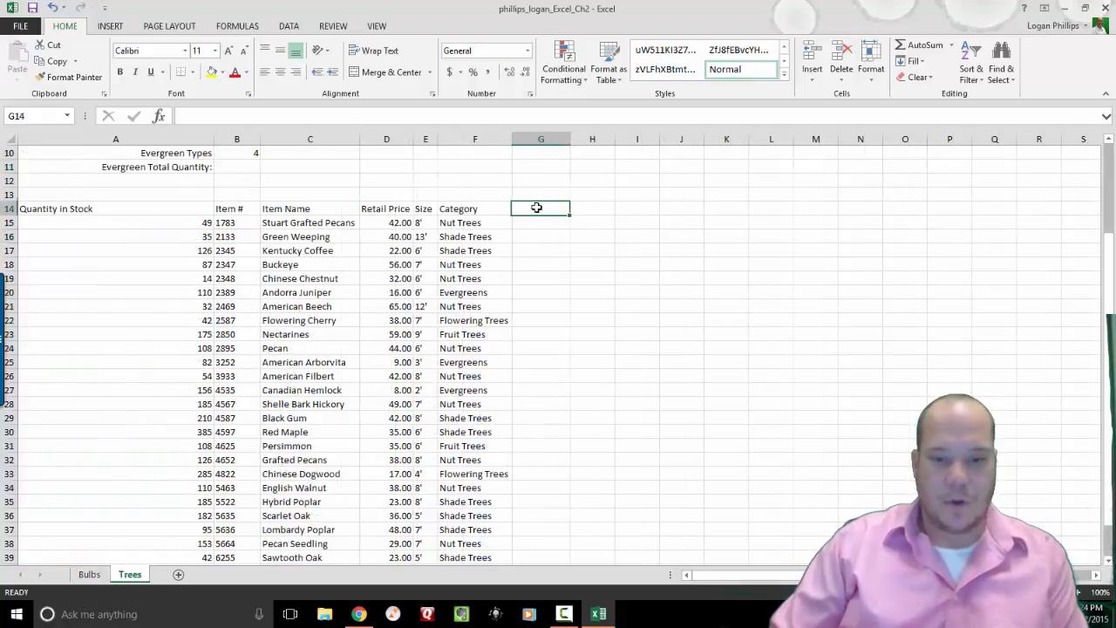
pyautogui.write('Stock Level')
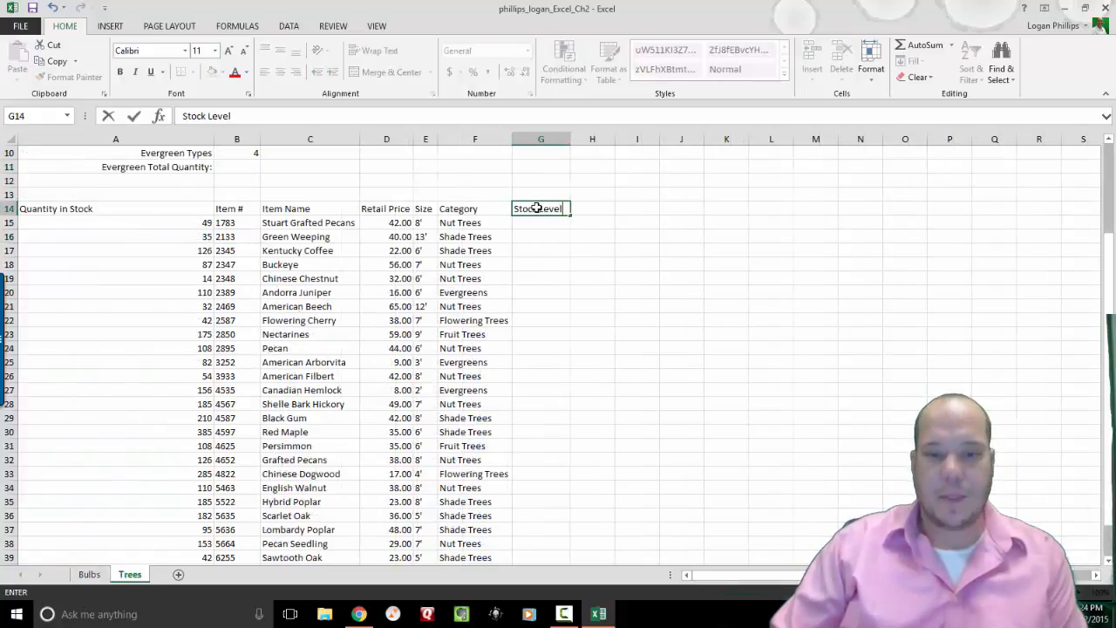
pyautogui.press('Return')
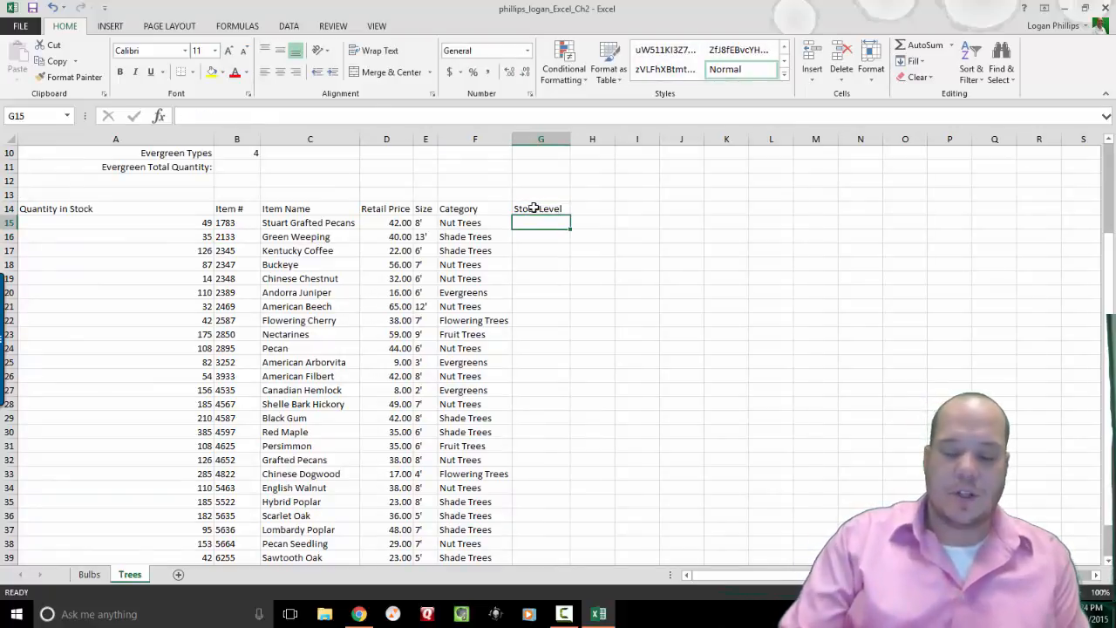
# Put an IF formula in G15: A15<75 gives "Order", otherwise "Ok".
pyautogui.click(159, 116)
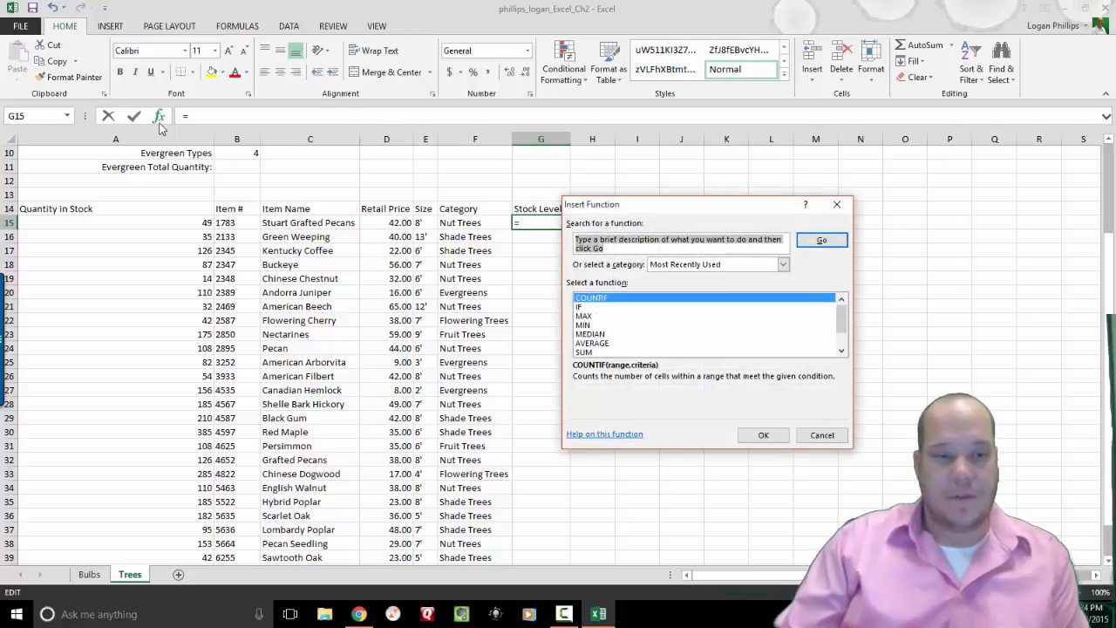
pyautogui.click(580, 307)
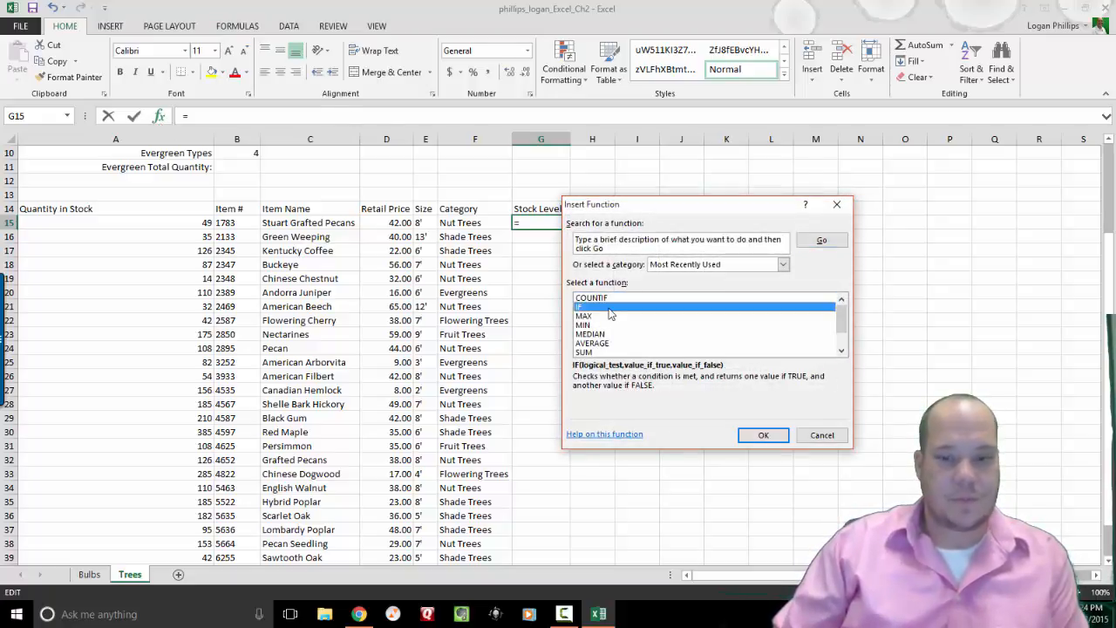
pyautogui.click(759, 434)
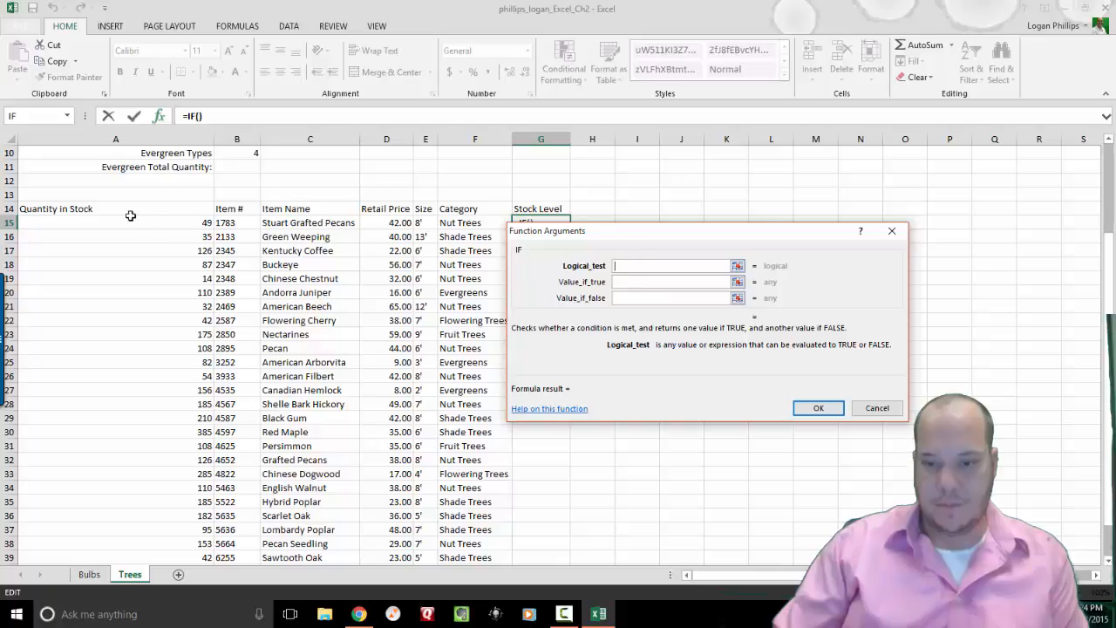
pyautogui.click(174, 225)
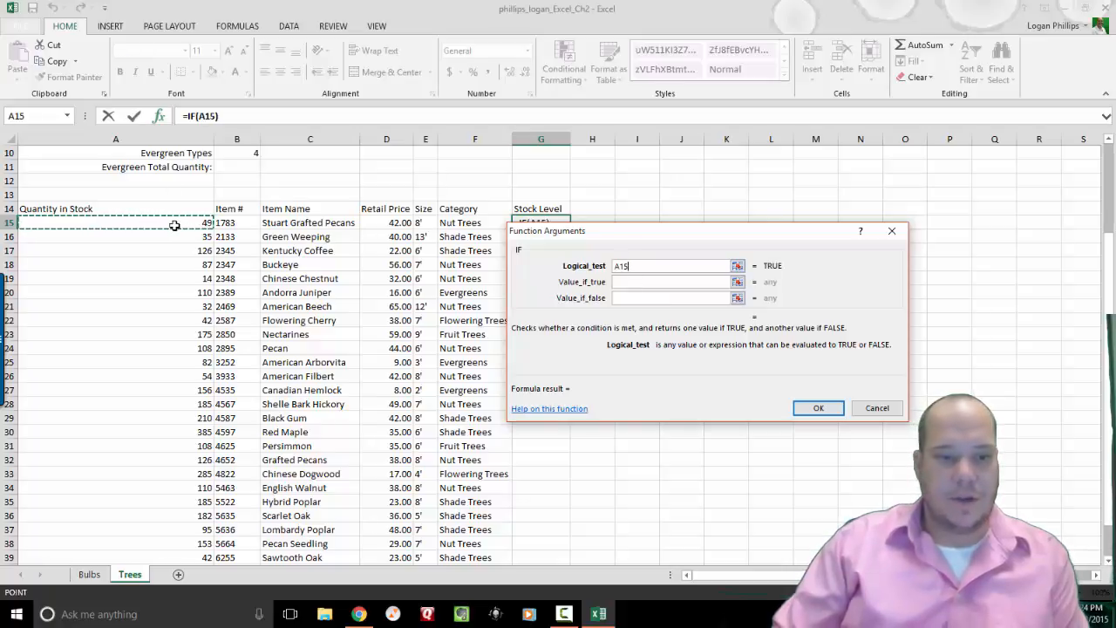
pyautogui.write('<')
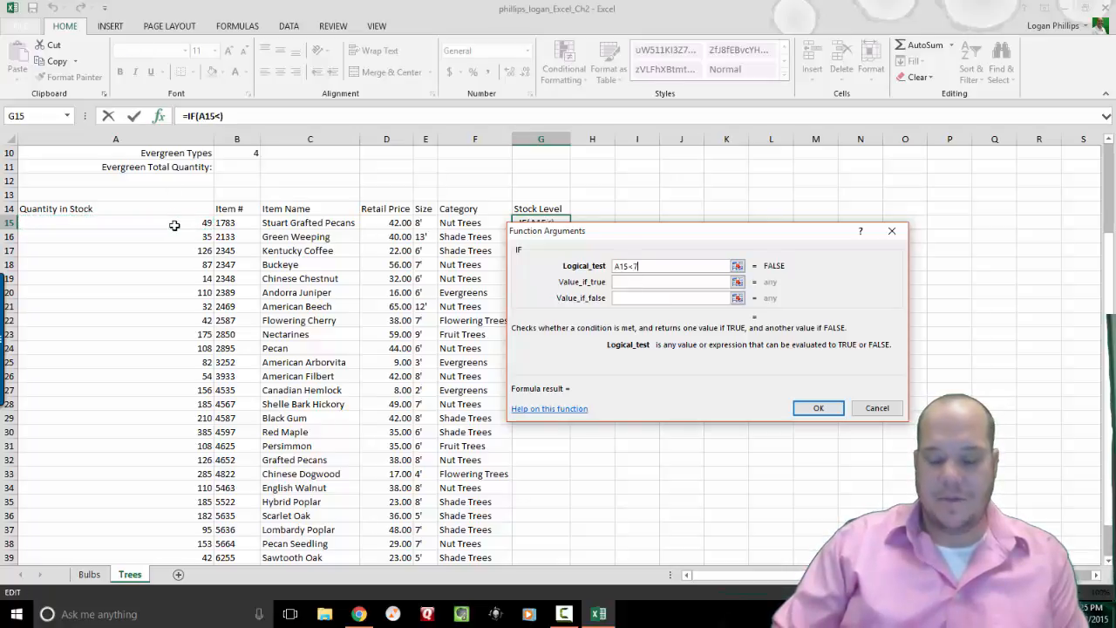
pyautogui.write('75')
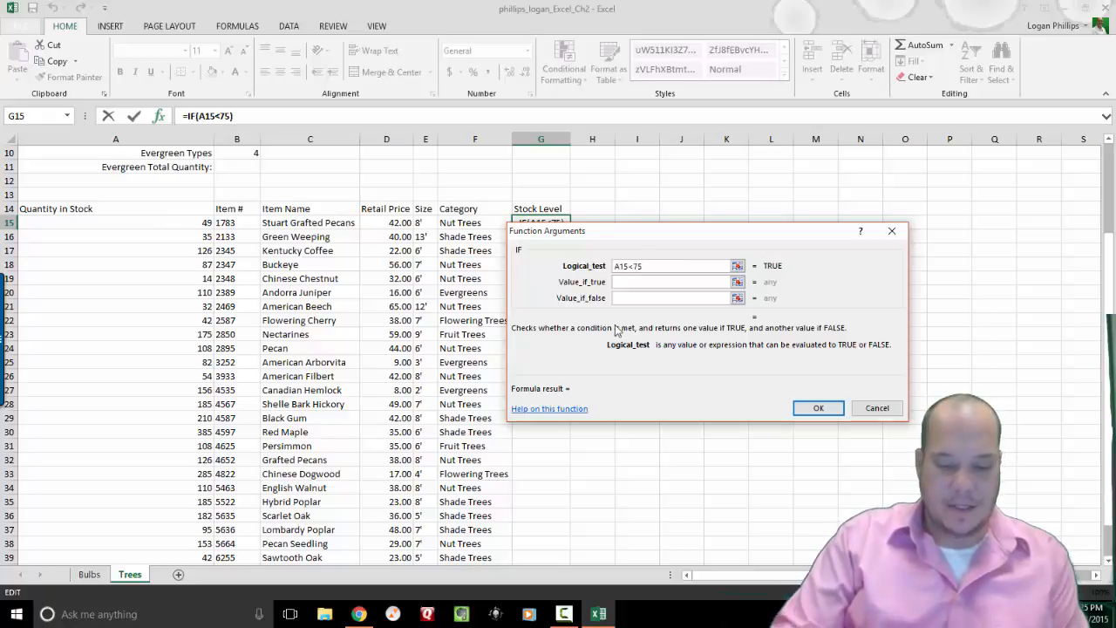
pyautogui.click(625, 281)
pyautogui.write('Order')
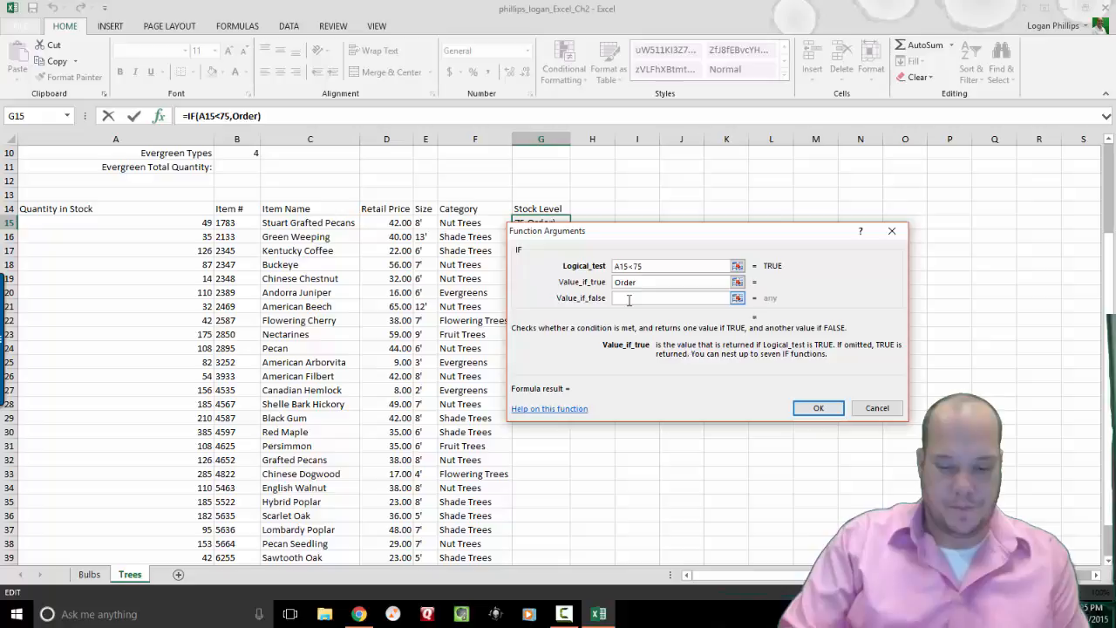
pyautogui.click(629, 298)
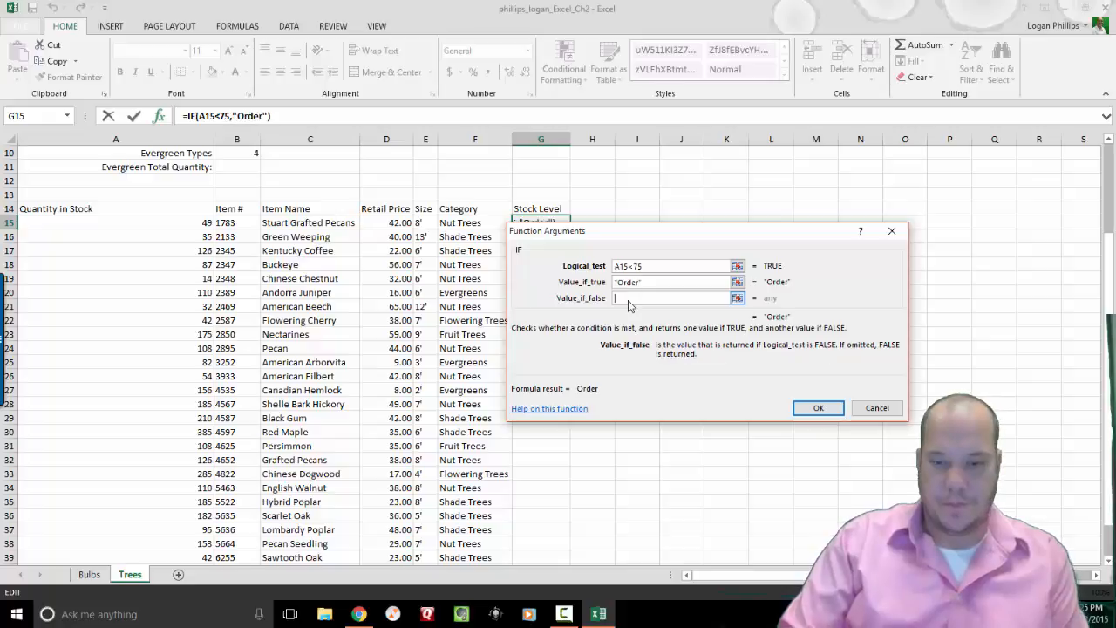
pyautogui.write('Ok')
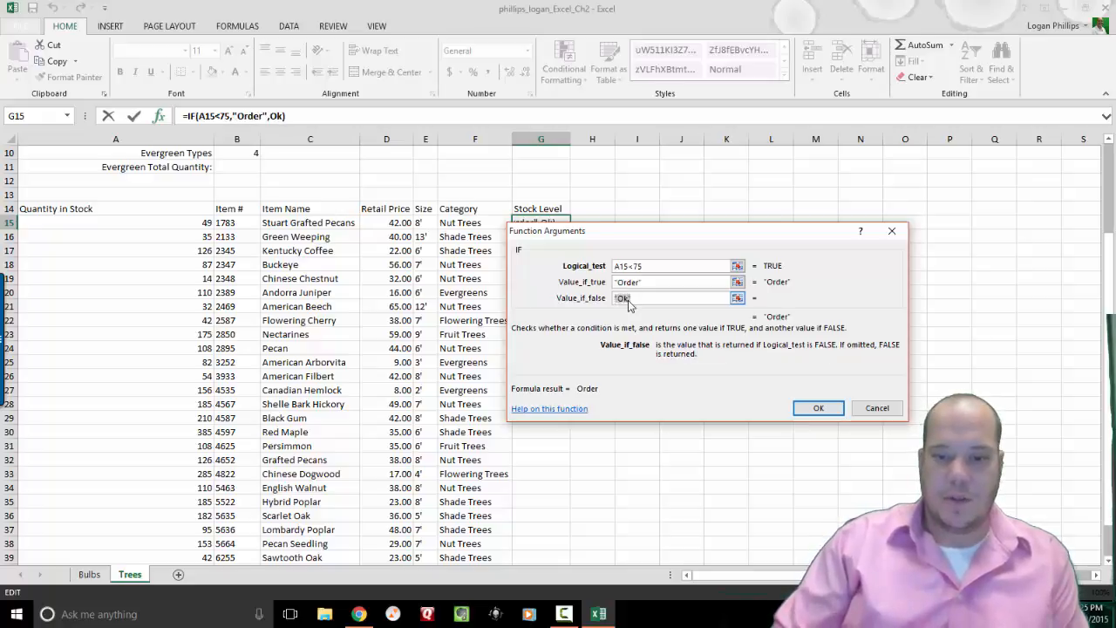
pyautogui.press('Return')
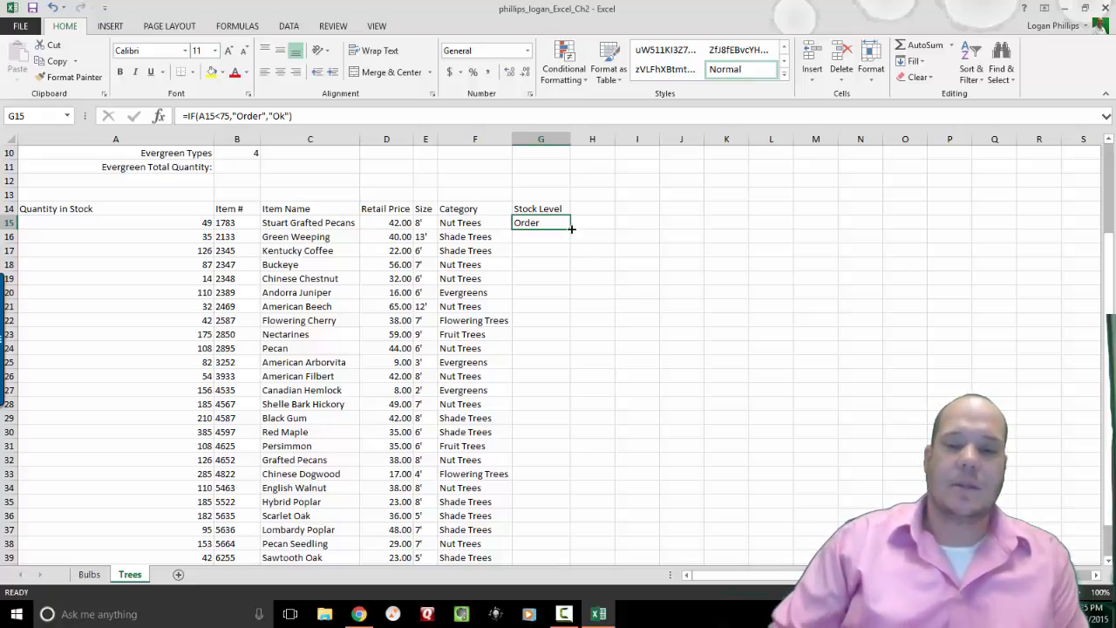
# Fill the Stock Level formula down to G42 and add a Text that Contains rule for 'Ord'.
pyautogui.moveTo(571, 228); pyautogui.dragTo(537, 531)
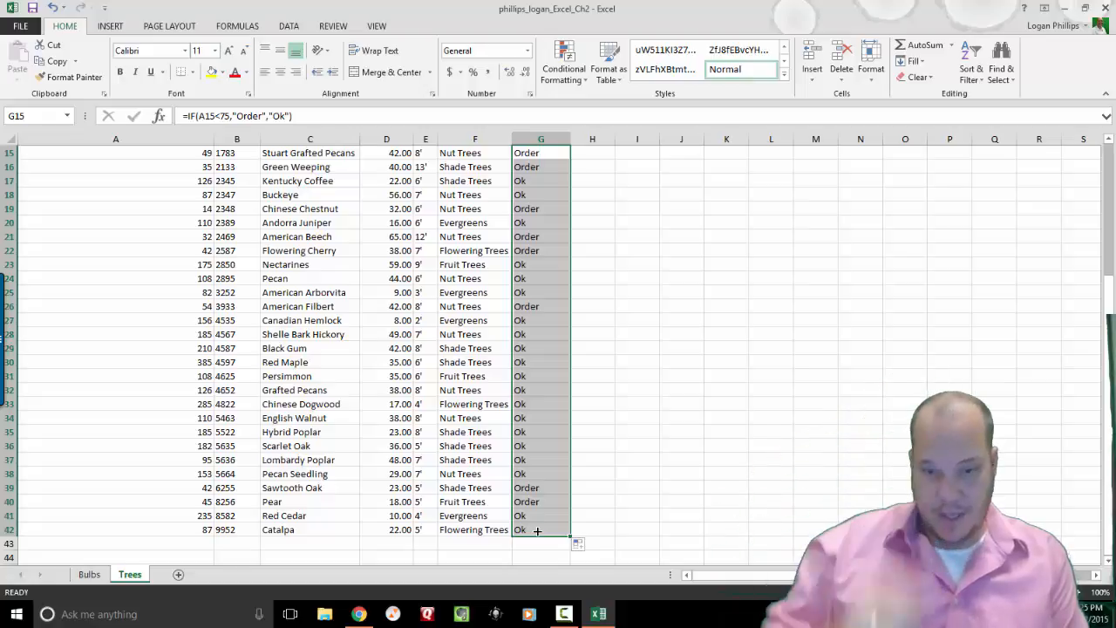
pyautogui.click(584, 79)
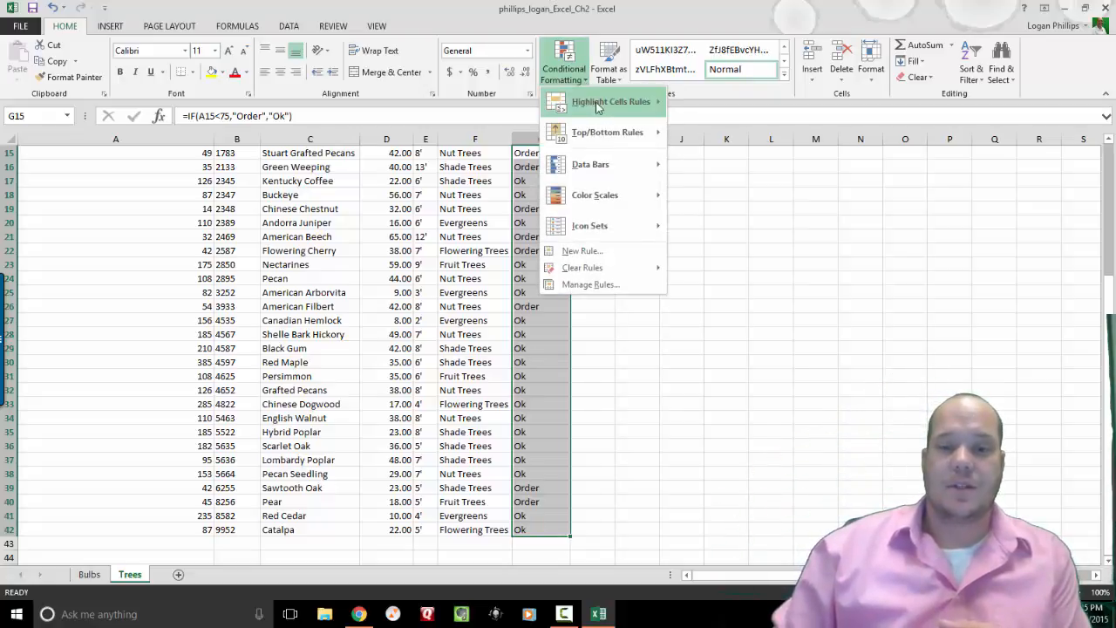
pyautogui.moveTo(647, 110)
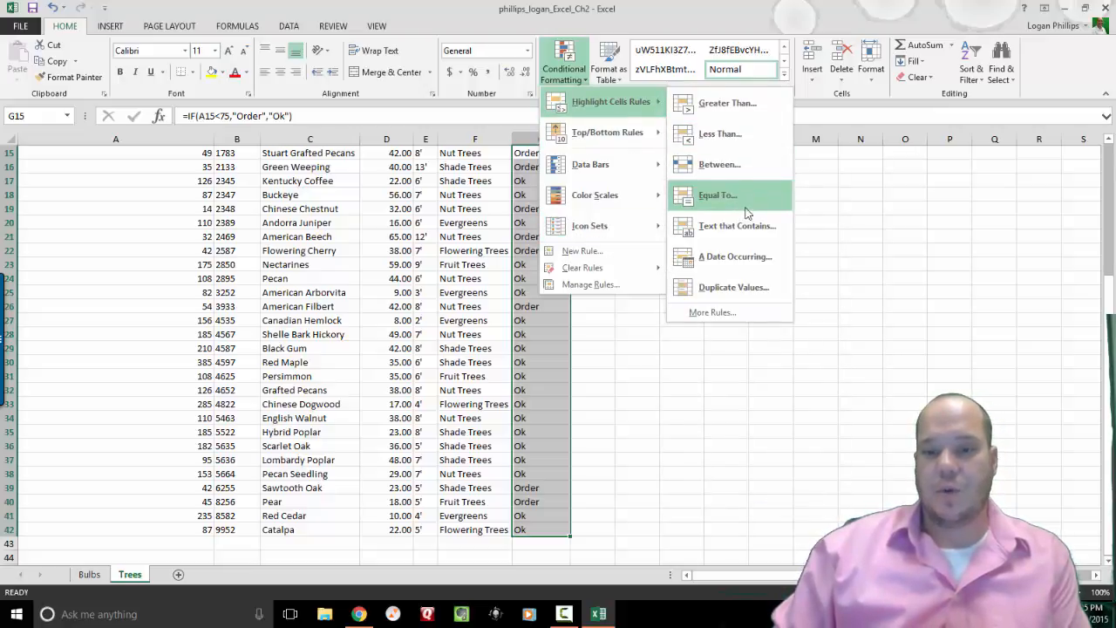
pyautogui.click(739, 229)
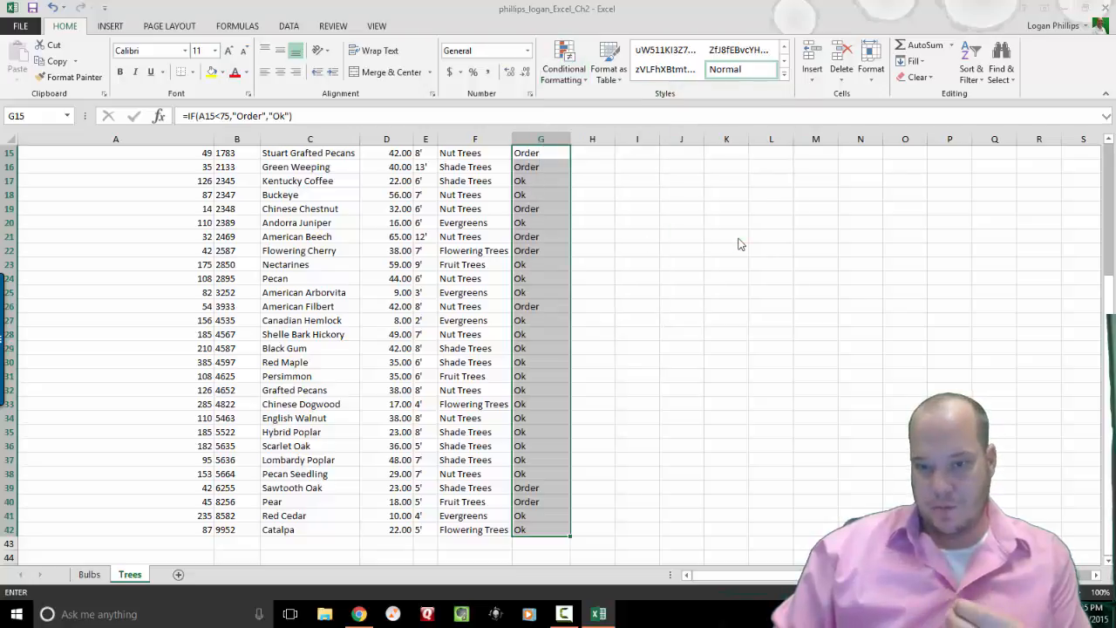
pyautogui.write('Order')
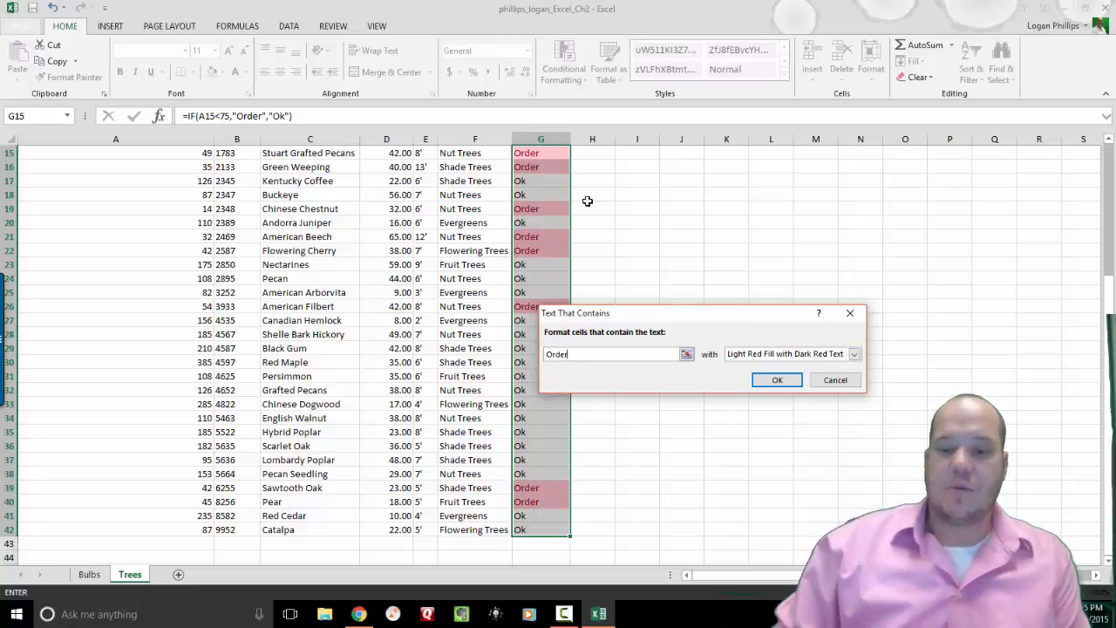
# Give the rule a custom bold italic dark blue font format and apply it.
pyautogui.click(851, 355)
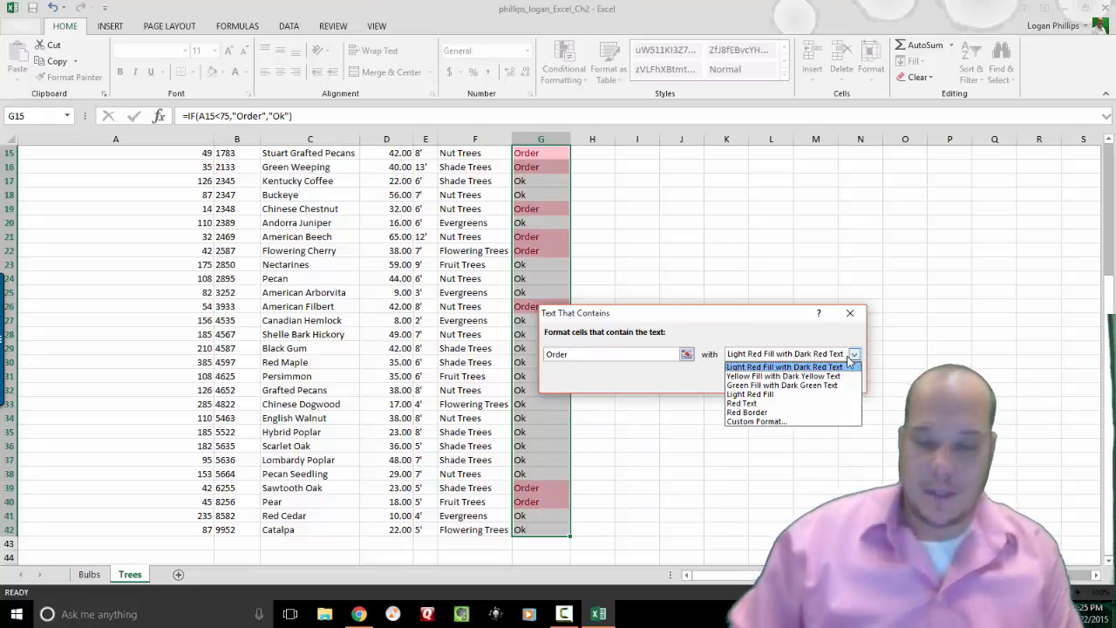
pyautogui.click(819, 424)
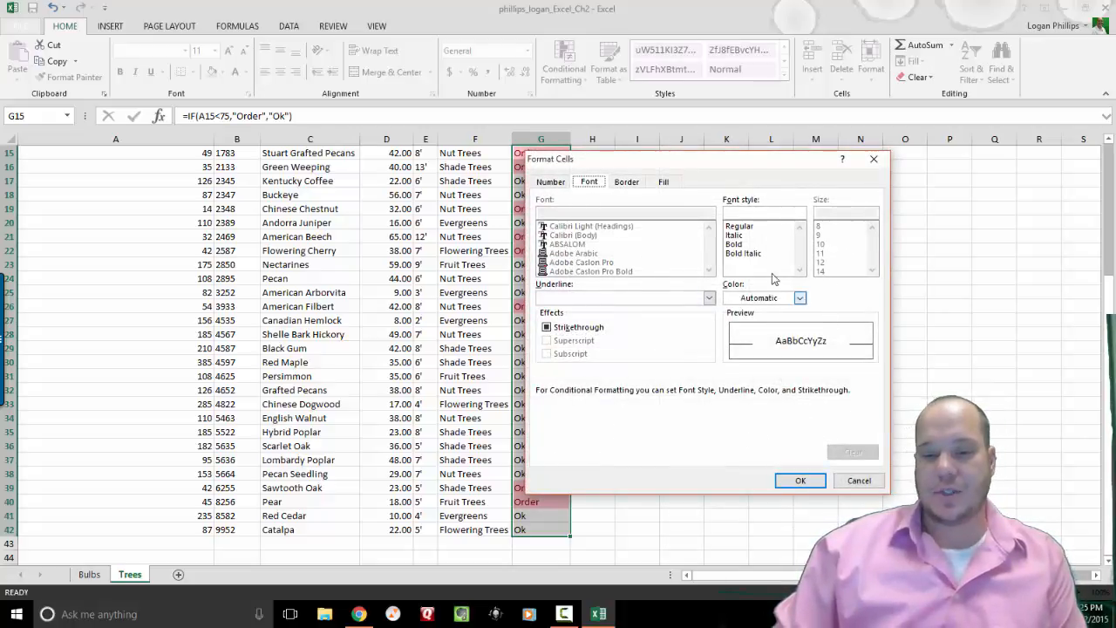
pyautogui.click(752, 253)
pyautogui.click(799, 298)
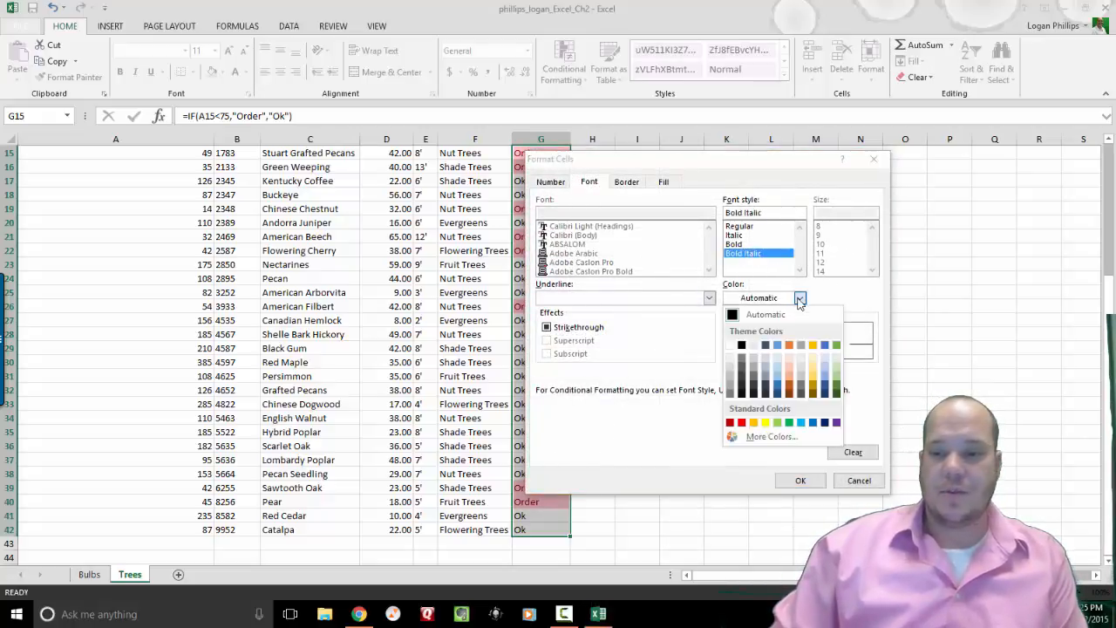
pyautogui.click(825, 423)
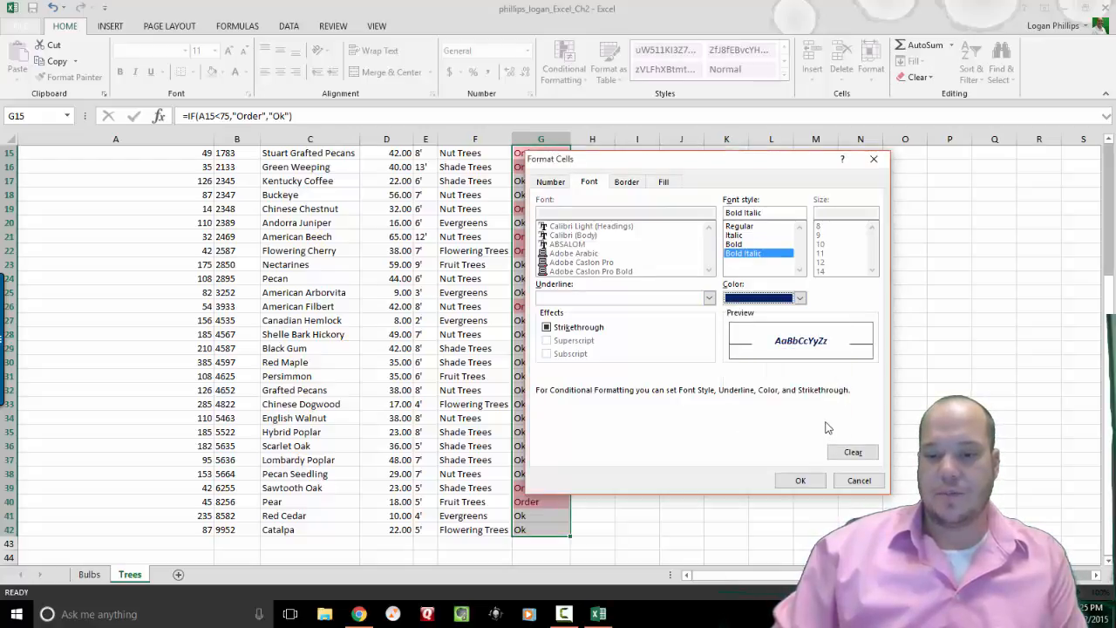
pyautogui.click(806, 481)
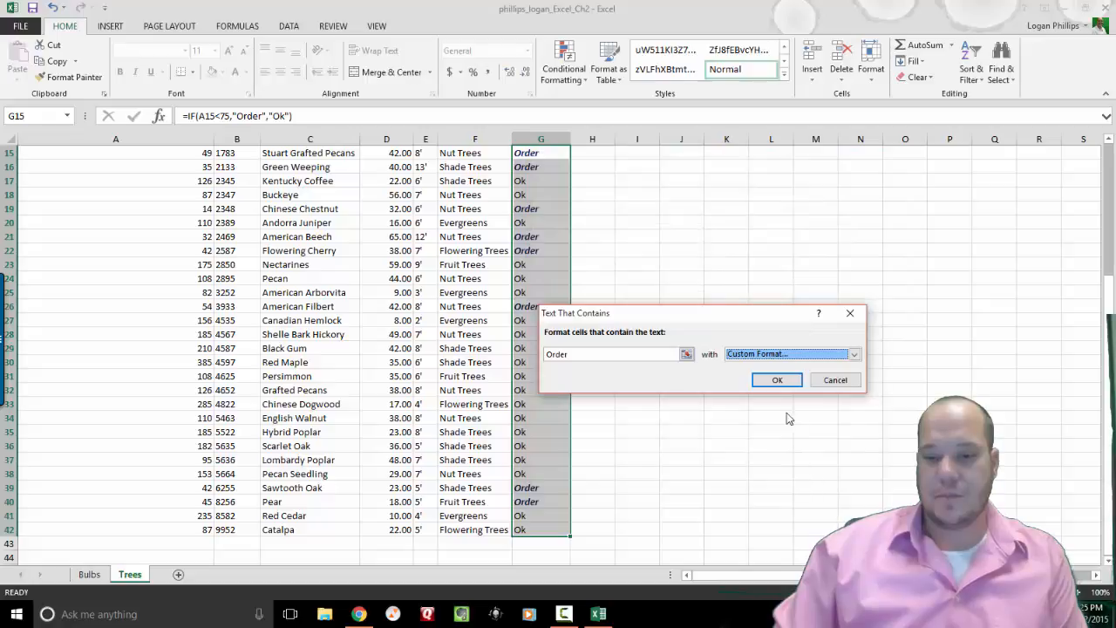
pyautogui.click(777, 380)
pyautogui.click(660, 335)
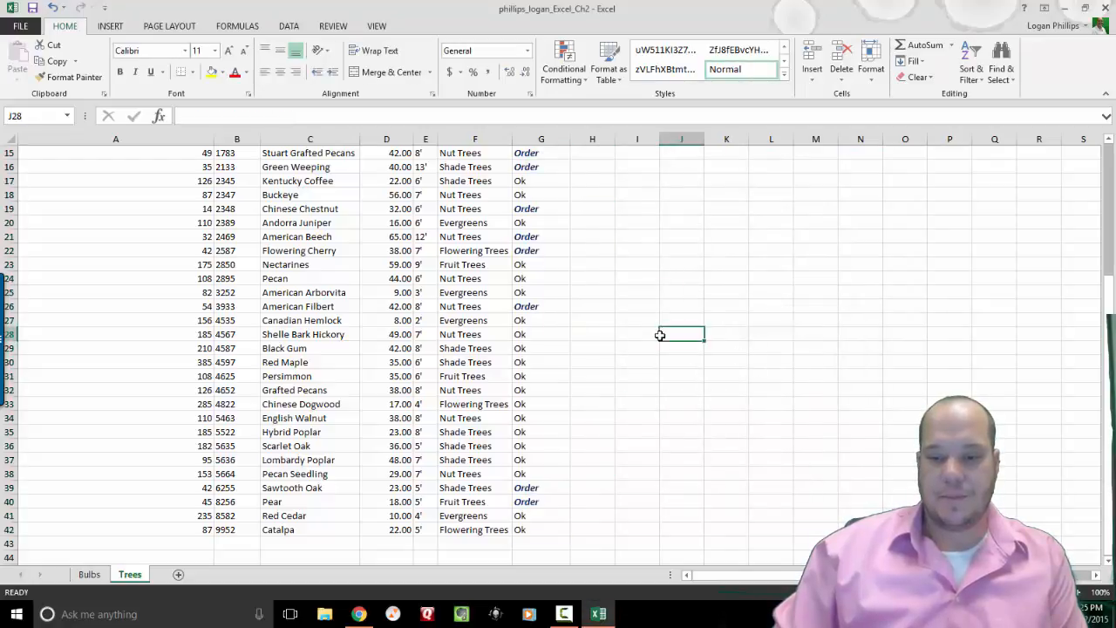
# Select the Trees quantities in A15:A42.
pyautogui.press('Up')
pyautogui.press('Up')
pyautogui.press('Up')
pyautogui.press('Up')
pyautogui.press('Up')
pyautogui.press('Up')
pyautogui.press('Up')
pyautogui.press('Up')
pyautogui.press('Up')
pyautogui.press('Up')
pyautogui.press('Up')
pyautogui.press('Up')
pyautogui.press('Up')
pyautogui.press('Up')
pyautogui.press('Up')
pyautogui.press('Up')
pyautogui.press('Up')
pyautogui.press('Up')
pyautogui.press('Up')
pyautogui.press('Up')
pyautogui.press('Left')
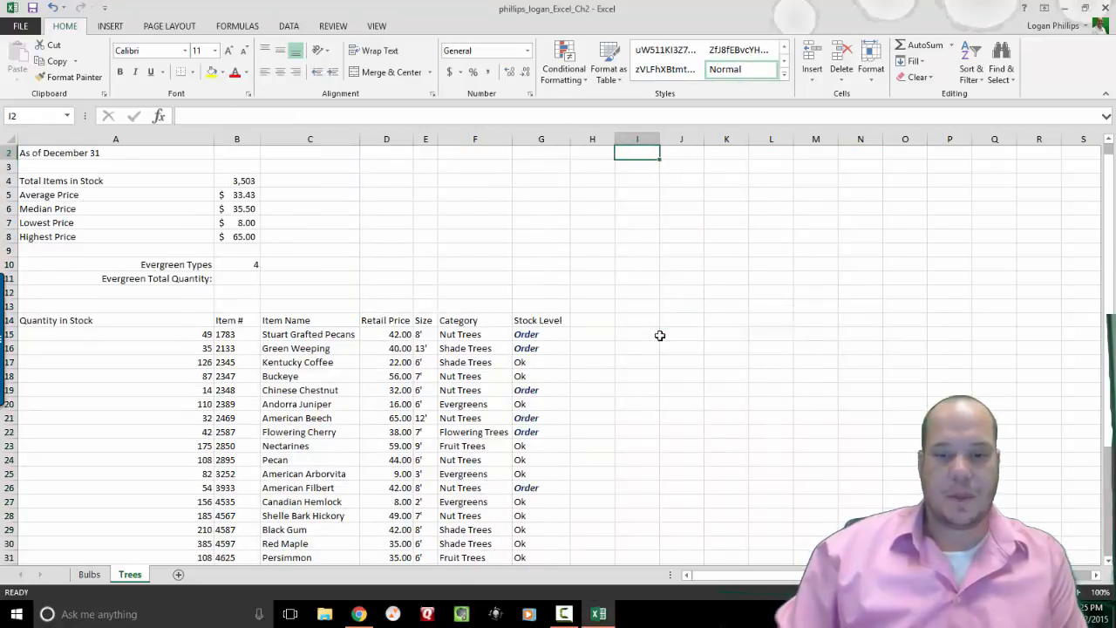
pyautogui.press('Left')
pyautogui.press('Left')
pyautogui.press('Left')
pyautogui.press('Left')
pyautogui.press('Left')
pyautogui.press('Left')
pyautogui.press('Left')
pyautogui.press('Left')
pyautogui.press('Down')
pyautogui.press('Down')
pyautogui.press('Down')
pyautogui.press('Down')
pyautogui.press('Down')
pyautogui.press('Down')
pyautogui.press('Down')
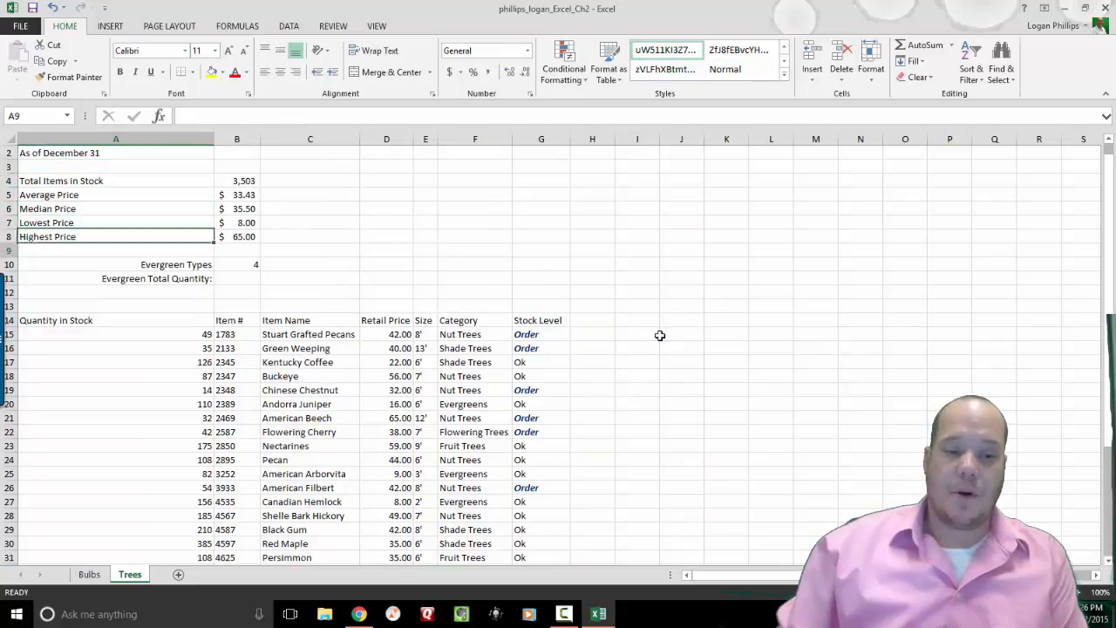
pyautogui.press('Down')
pyautogui.press('Down')
pyautogui.press('Down')
pyautogui.press('Down')
pyautogui.press('Down')
pyautogui.press('Down')
pyautogui.press('Down')
pyautogui.press('Down')
pyautogui.press('Up')
pyautogui.press('Up')
pyautogui.hotkey('shift', 'Down')
pyautogui.hotkey('shift', 'Down')
pyautogui.hotkey('shift', 'Down')
pyautogui.hotkey('shift', 'Down')
pyautogui.hotkey('shift', 'Down')
pyautogui.hotkey('shift', 'Down')
pyautogui.hotkey('shift', 'Down')
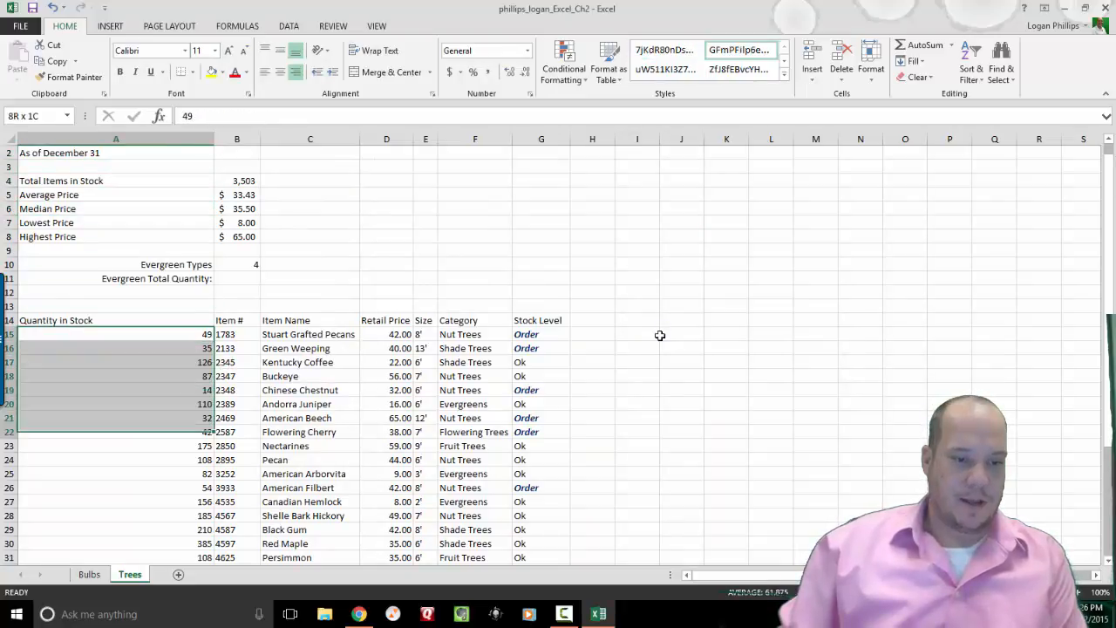
pyautogui.hotkey('shift', 'Down')
pyautogui.hotkey('shift', 'Down')
pyautogui.hotkey('shift', 'Down')
pyautogui.hotkey('shift', 'Down')
pyautogui.hotkey('shift', 'Down')
pyautogui.hotkey('shift', 'Down')
pyautogui.hotkey('shift', 'Down')
pyautogui.hotkey('shift', 'Down')
pyautogui.hotkey('shift', 'Down')
pyautogui.hotkey('shift', 'Down')
pyautogui.hotkey('shift', 'Down')
pyautogui.hotkey('shift', 'Down')
pyautogui.hotkey('shift', 'Down')
pyautogui.hotkey('shift', 'Down')
pyautogui.hotkey('shift', 'Down')
pyautogui.hotkey('shift', 'Down')
pyautogui.hotkey('shift', 'Down')
pyautogui.hotkey('shift', 'Down')
pyautogui.hotkey('shift', 'Down')
pyautogui.hotkey('shift', 'Down')
pyautogui.hotkey('shift', 'Up')
pyautogui.hotkey('shift', 'Up')
pyautogui.hotkey('shift', 'Up')
pyautogui.hotkey('shift', 'Up')
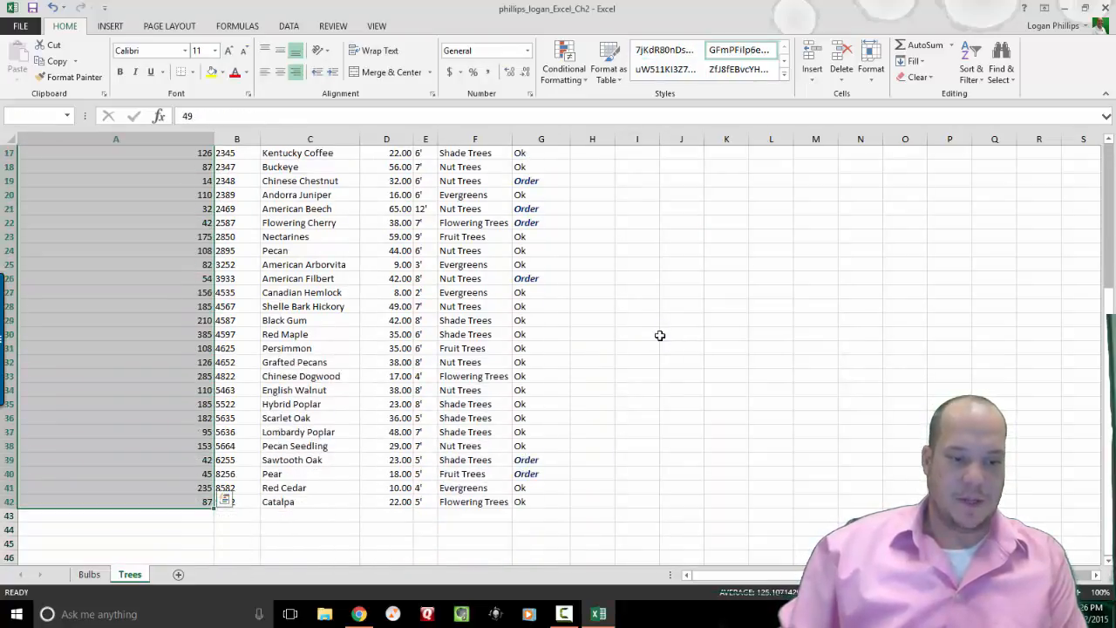
# Apply Blue Data Bar gradient fill to the quantities, then go to the Bulbs sheet.
pyautogui.click(584, 80)
pyautogui.moveTo(646, 178)
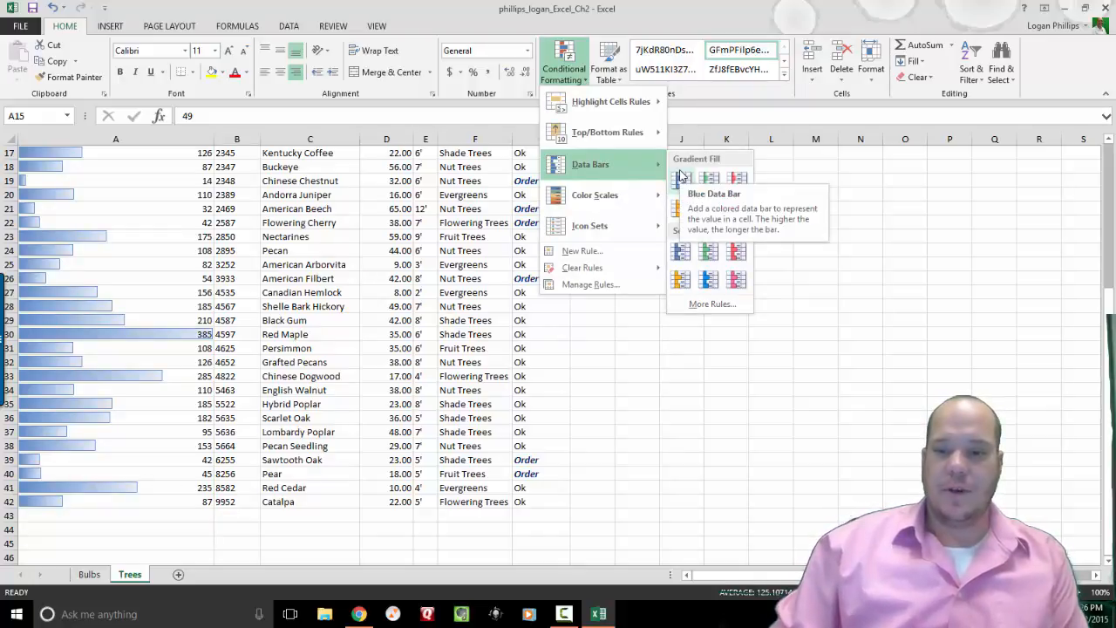
pyautogui.click(681, 177)
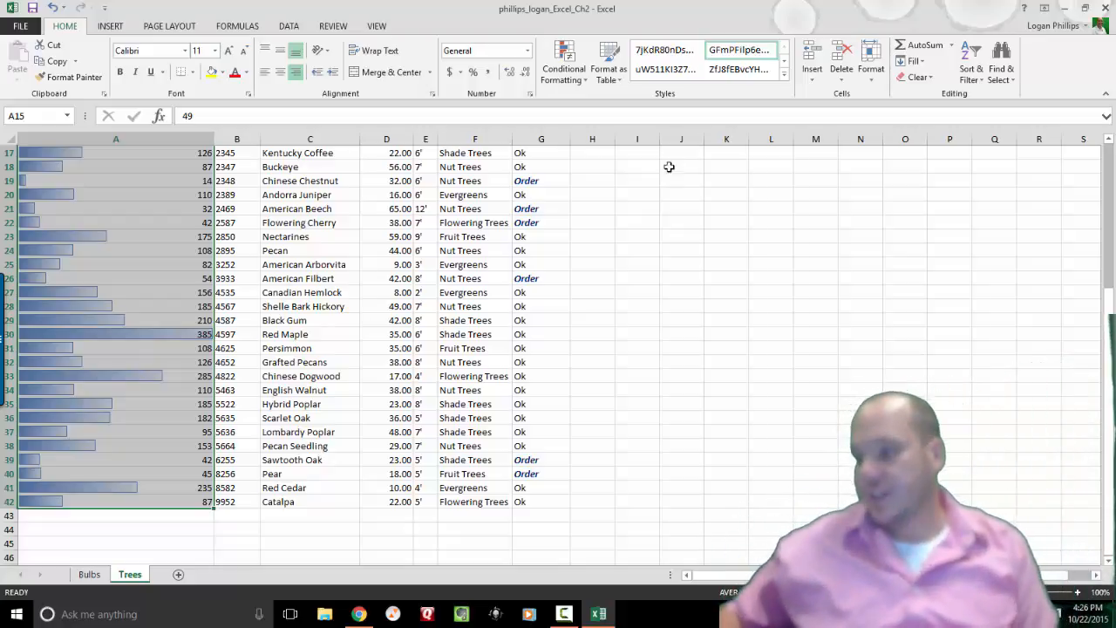
pyautogui.click(89, 574)
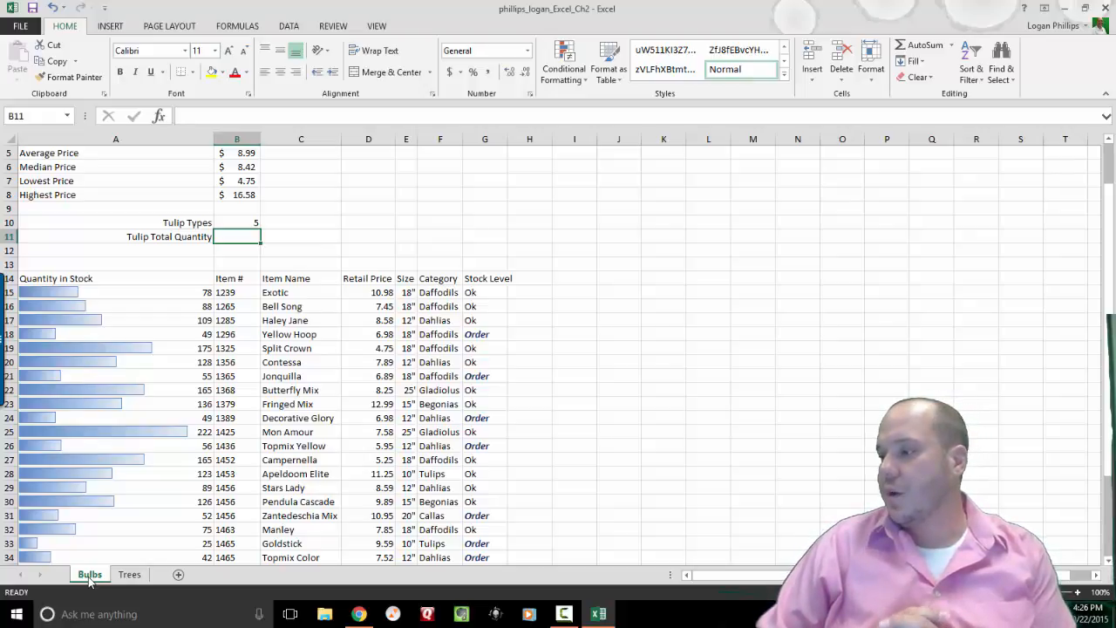
# Select the Bulbs data range A14:G42 starting from the Name Box.
pyautogui.click(31, 115)
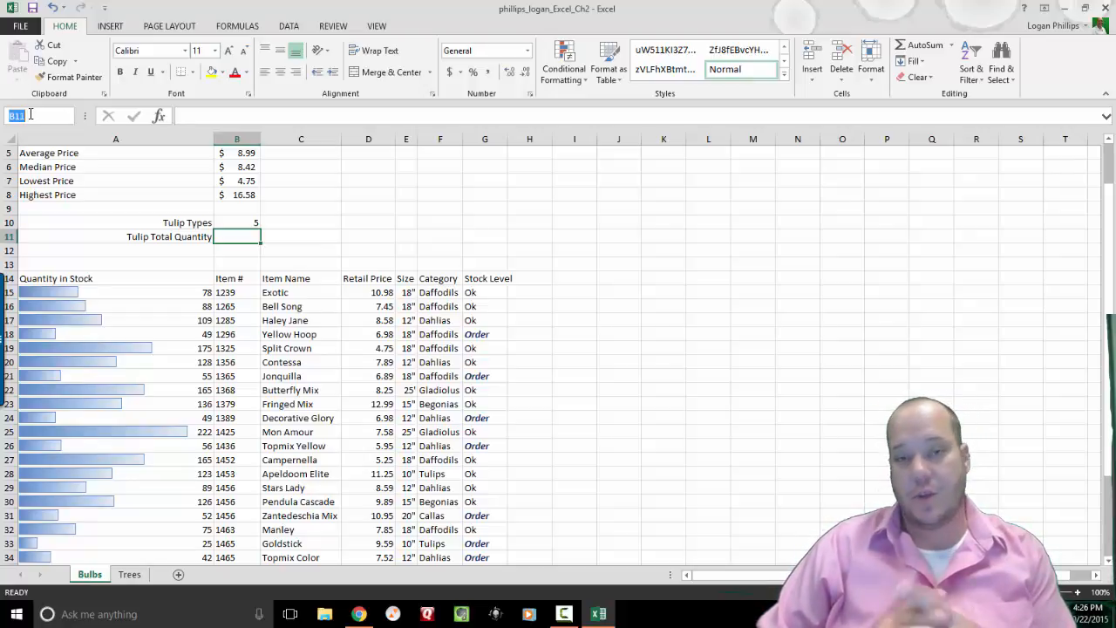
pyautogui.write('a14')
pyautogui.press('Return')
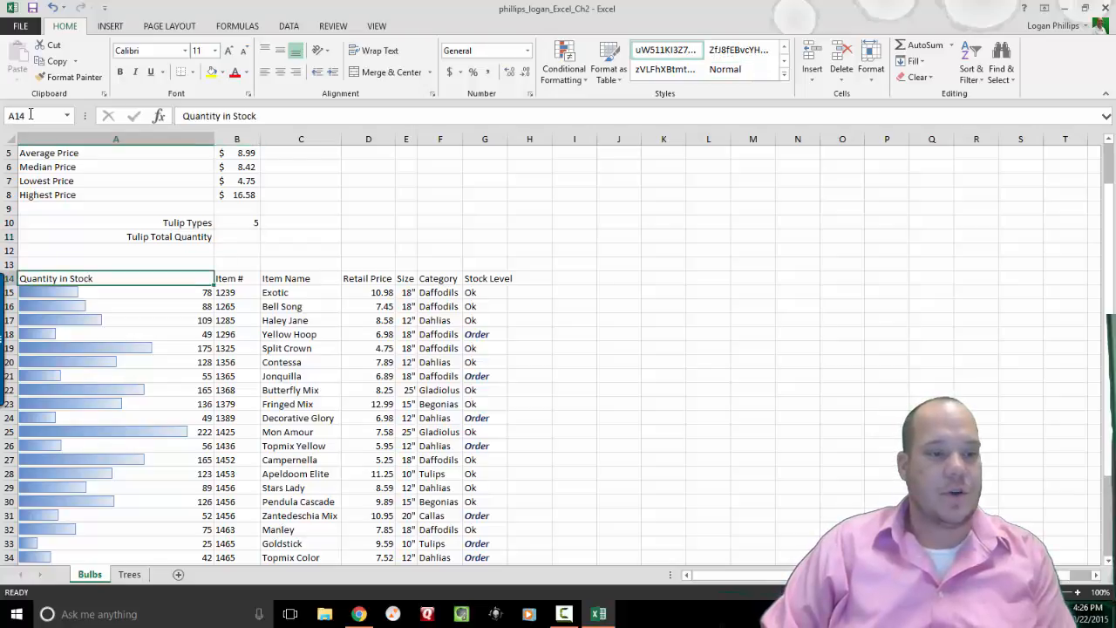
pyautogui.hotkey('shift', 'Right')
pyautogui.hotkey('shift', 'Right')
pyautogui.hotkey('shift', 'Right')
pyautogui.hotkey('shift', 'Right')
pyautogui.hotkey('shift', 'Right')
pyautogui.hotkey('shift', 'Right')
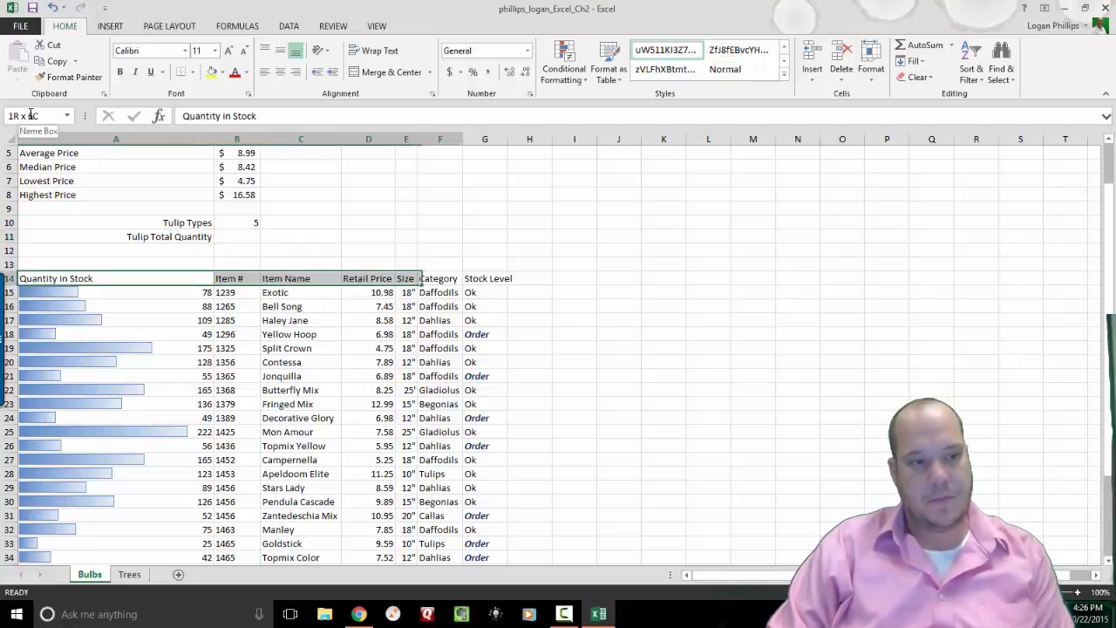
pyautogui.hotkey('shift', 'Down')
pyautogui.hotkey('shift', 'Down')
pyautogui.hotkey('shift', 'Down')
pyautogui.hotkey('shift', 'Down')
pyautogui.hotkey('shift', 'Down')
pyautogui.hotkey('shift', 'Down')
pyautogui.hotkey('shift', 'Down')
pyautogui.hotkey('shift', 'Down')
pyautogui.hotkey('shift', 'Down')
pyautogui.hotkey('shift', 'Down')
pyautogui.hotkey('shift', 'Down')
pyautogui.hotkey('shift', 'Down')
pyautogui.hotkey('shift', 'Down')
pyautogui.hotkey('shift', 'Down')
pyautogui.hotkey('shift', 'Down')
pyautogui.hotkey('shift', 'Down')
pyautogui.hotkey('shift', 'Down')
pyautogui.hotkey('shift', 'Down')
pyautogui.hotkey('shift', 'Down')
pyautogui.hotkey('shift', 'Down')
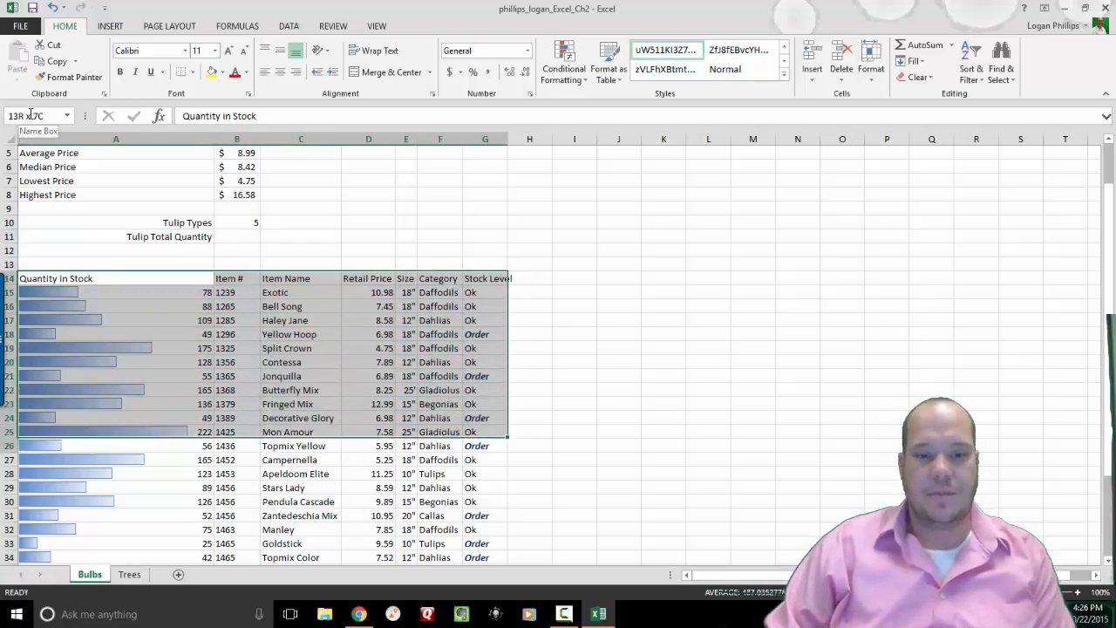
pyautogui.hotkey('shift', 'Up')
pyautogui.hotkey('shift', 'Up')
pyautogui.hotkey('shift', 'Up')
pyautogui.hotkey('shift', 'Up')
pyautogui.hotkey('shift', 'Up')
pyautogui.hotkey('shift', 'Up')
pyautogui.hotkey('shift', 'Up')
pyautogui.hotkey('shift', 'Up')
pyautogui.hotkey('shift', 'Up')
pyautogui.hotkey('shift', 'Up')
pyautogui.hotkey('shift', 'Up')
pyautogui.hotkey('shift', 'Up')
pyautogui.hotkey('shift', 'Up')
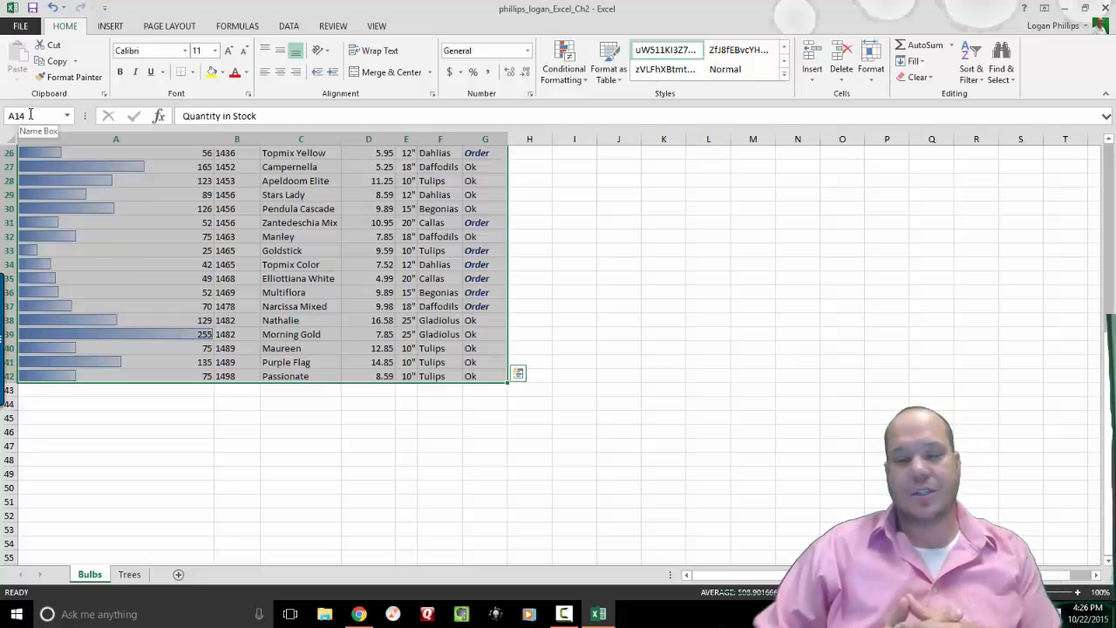
# Format the range as a table with a blue banded style and headers.
pyautogui.click(619, 79)
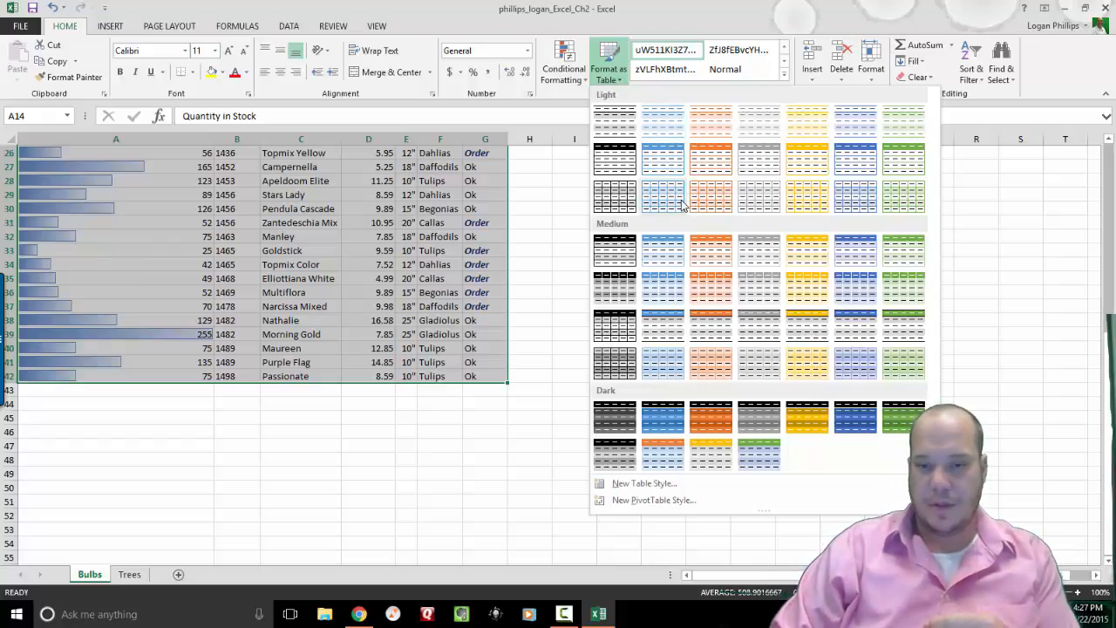
pyautogui.click(852, 208)
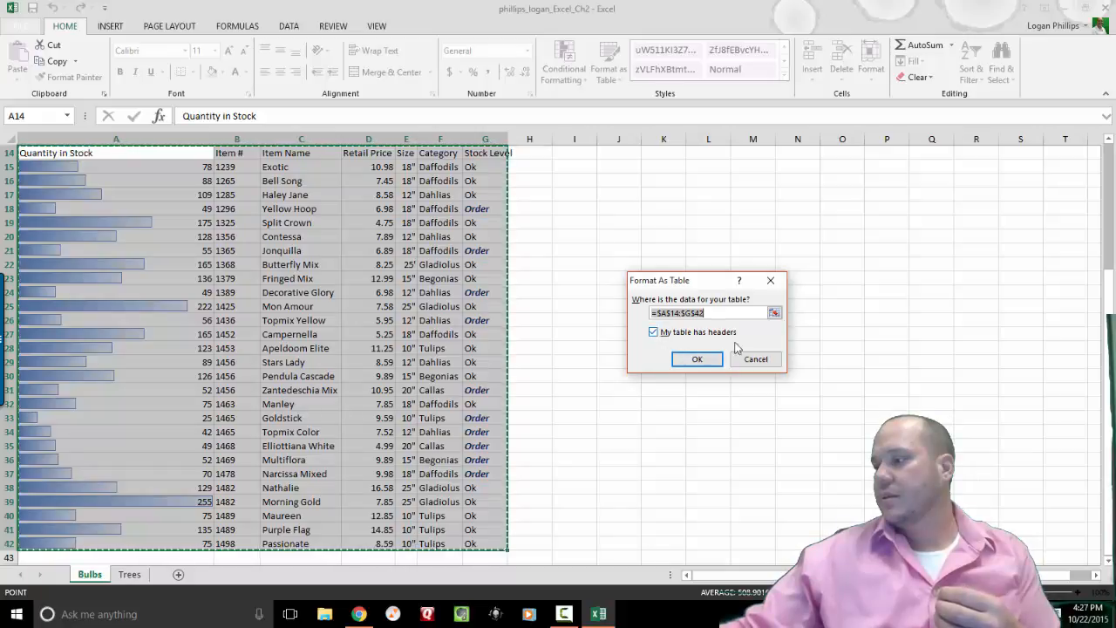
pyautogui.click(693, 360)
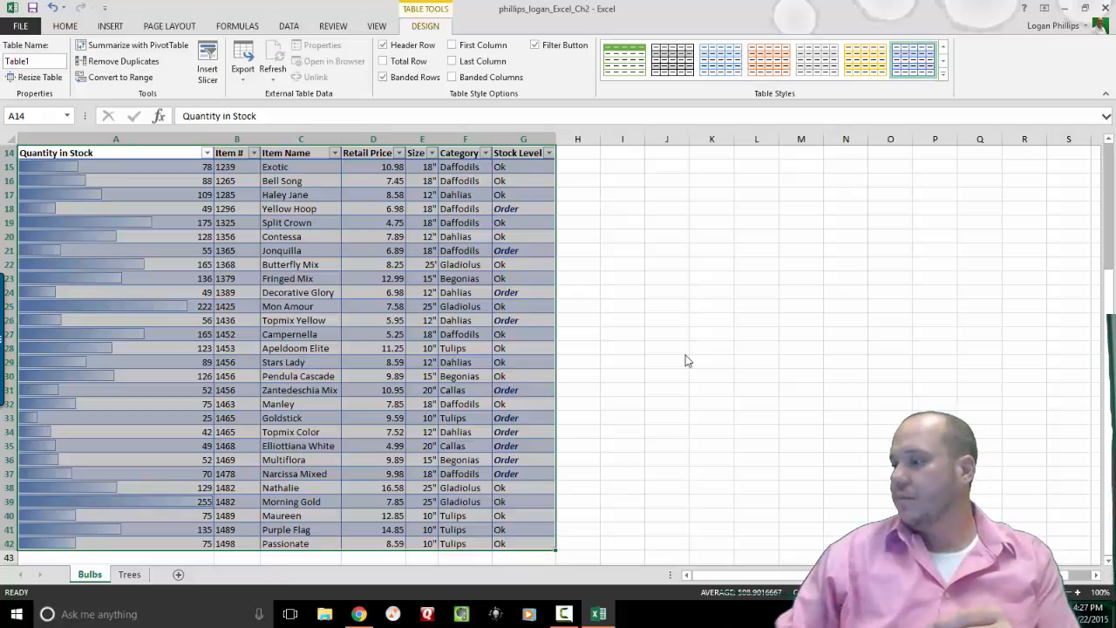
# Add a Total row to the Bulbs table.
pyautogui.press('Down')
pyautogui.press('Down')
pyautogui.press('Up')
pyautogui.press('Up')
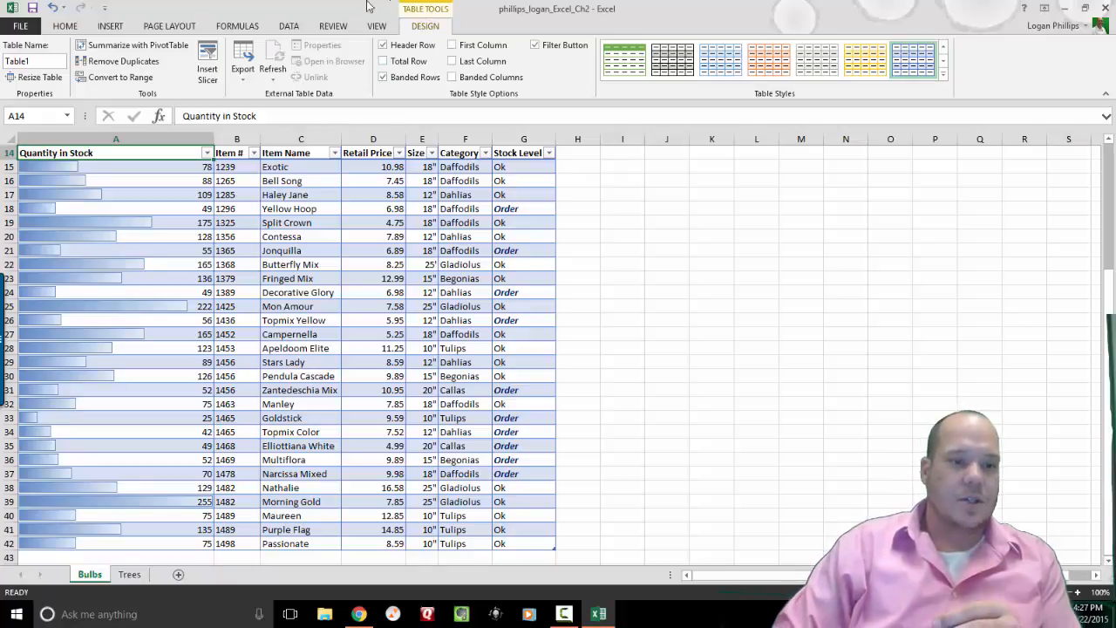
pyautogui.click(385, 62)
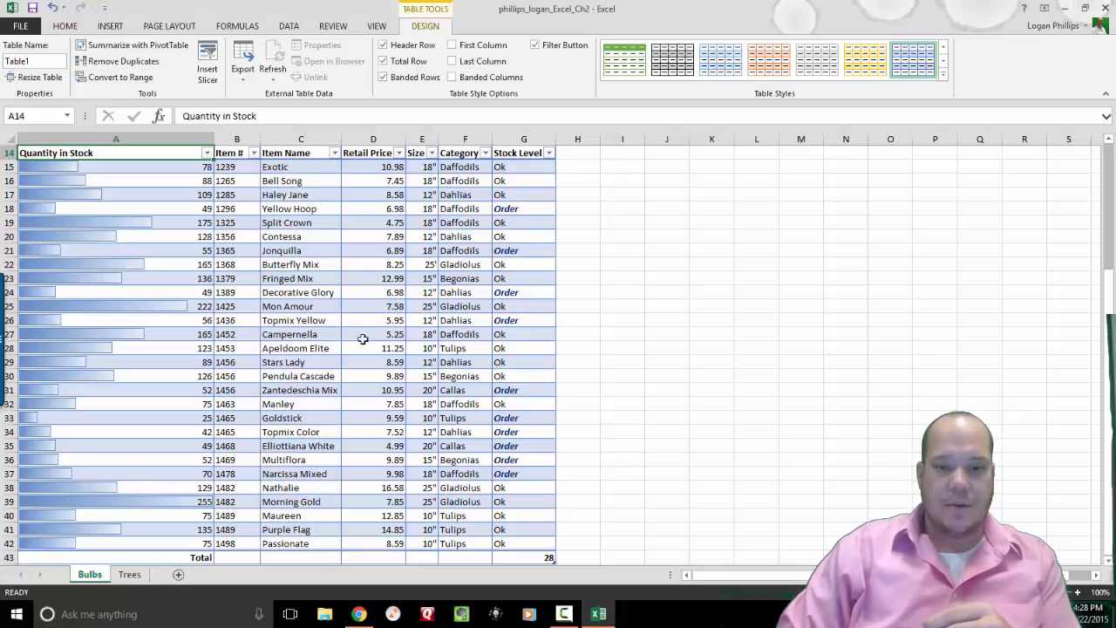
# Filter the Category column to show only Tulips.
pyautogui.click(486, 153)
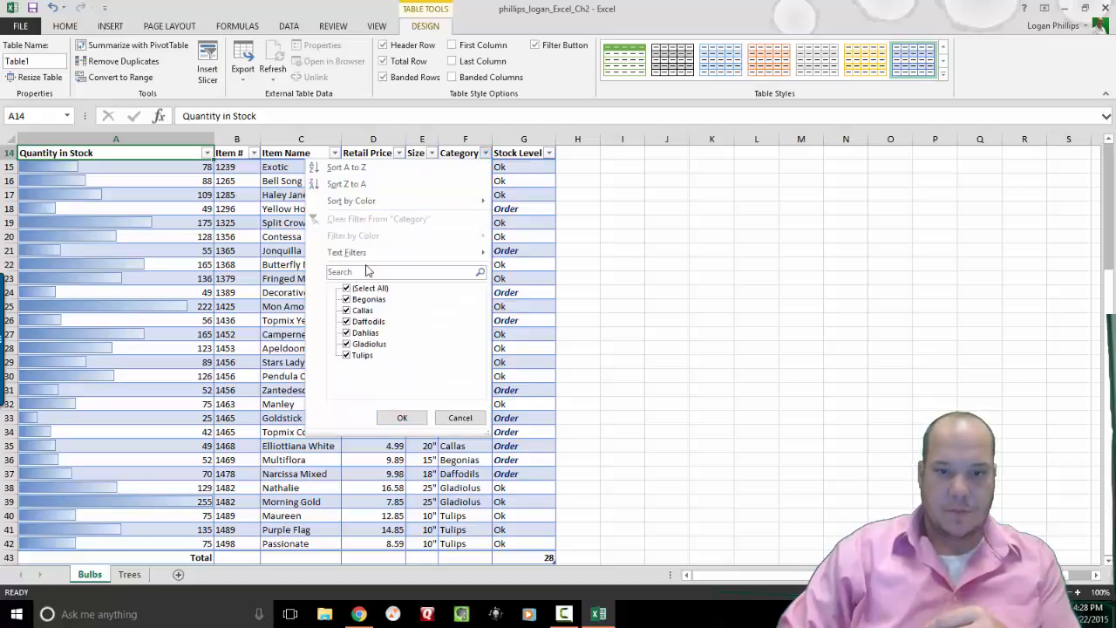
pyautogui.click(346, 289)
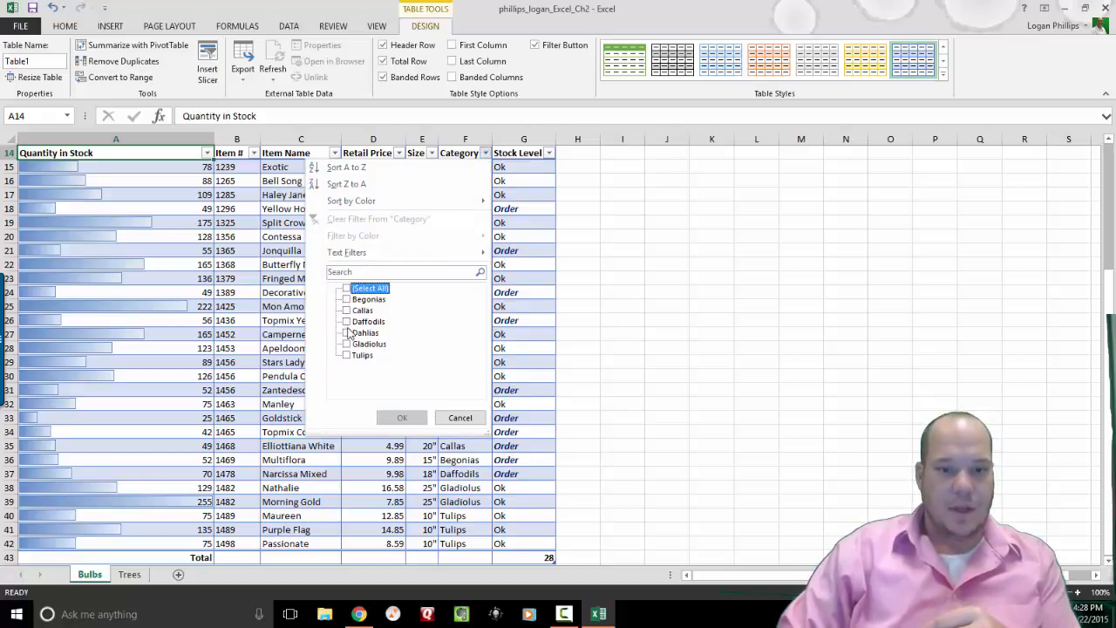
pyautogui.click(346, 355)
pyautogui.click(394, 418)
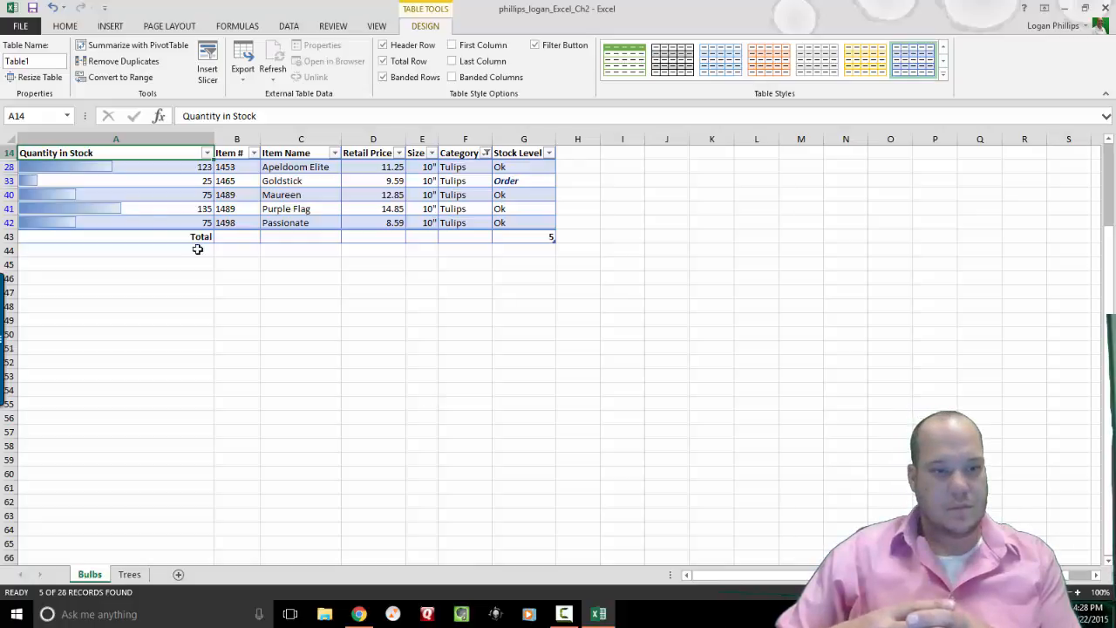
pyautogui.click(173, 237)
# Set the table's Total row to Sum the Quantity in Stock column (433).
pyautogui.click(173, 249)
pyautogui.click(188, 235)
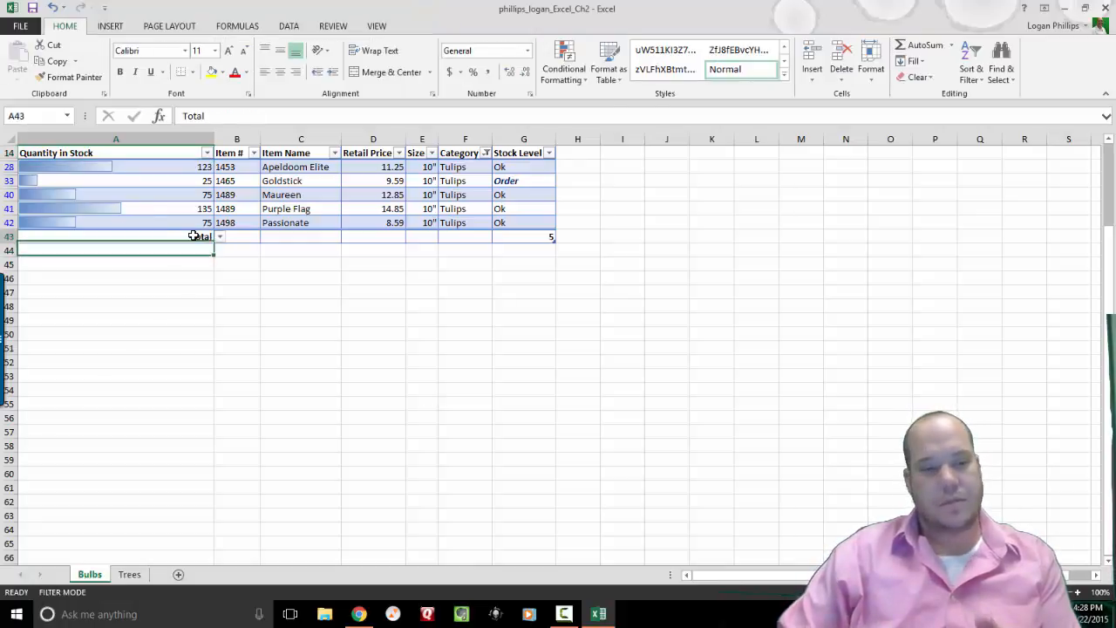
pyautogui.click(220, 238)
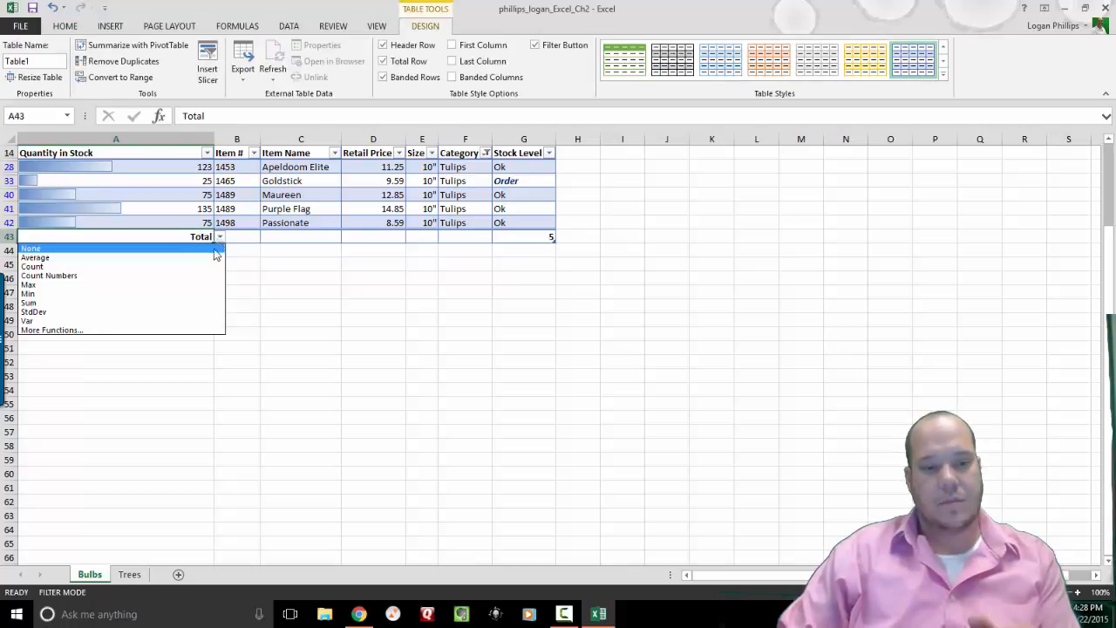
pyautogui.click(382, 357)
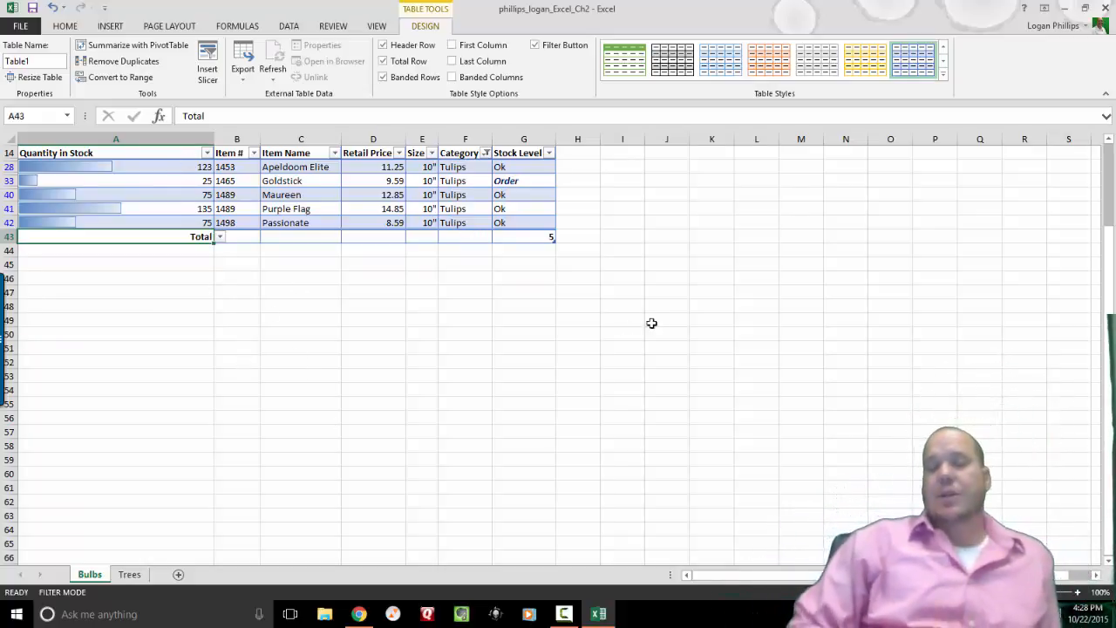
pyautogui.moveTo(1108, 438); pyautogui.dragTo(1098, 243)
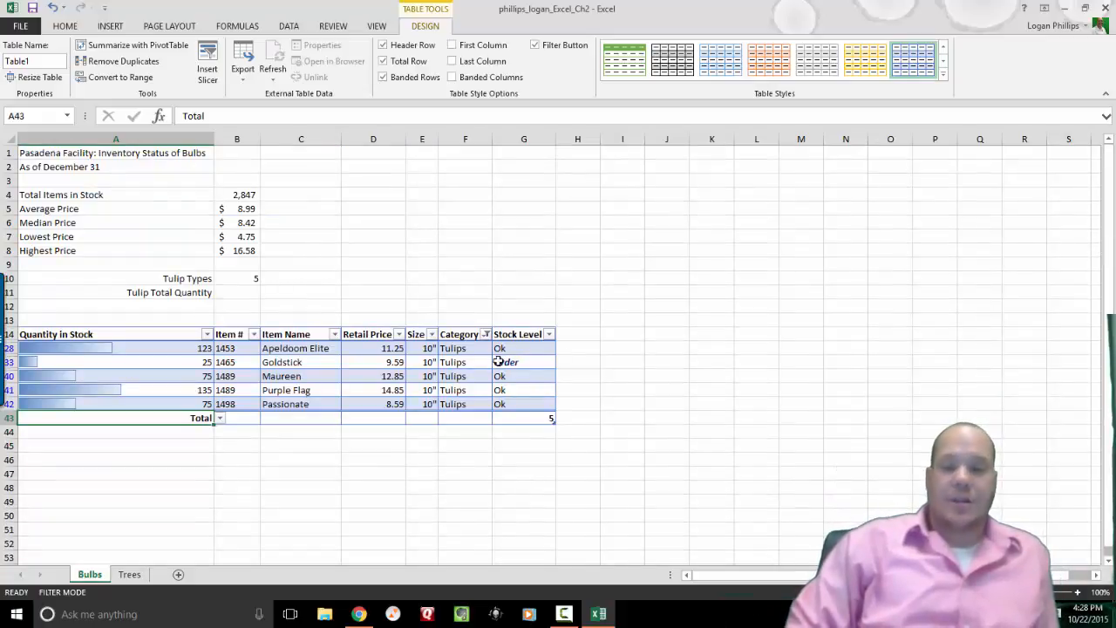
pyautogui.click(221, 420)
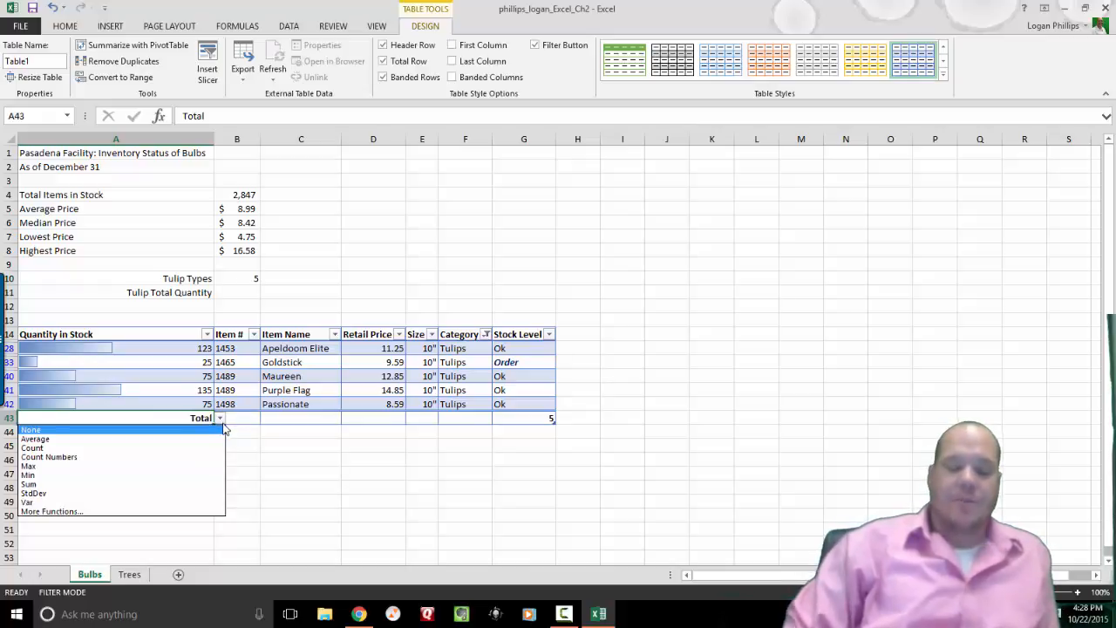
pyautogui.click(190, 485)
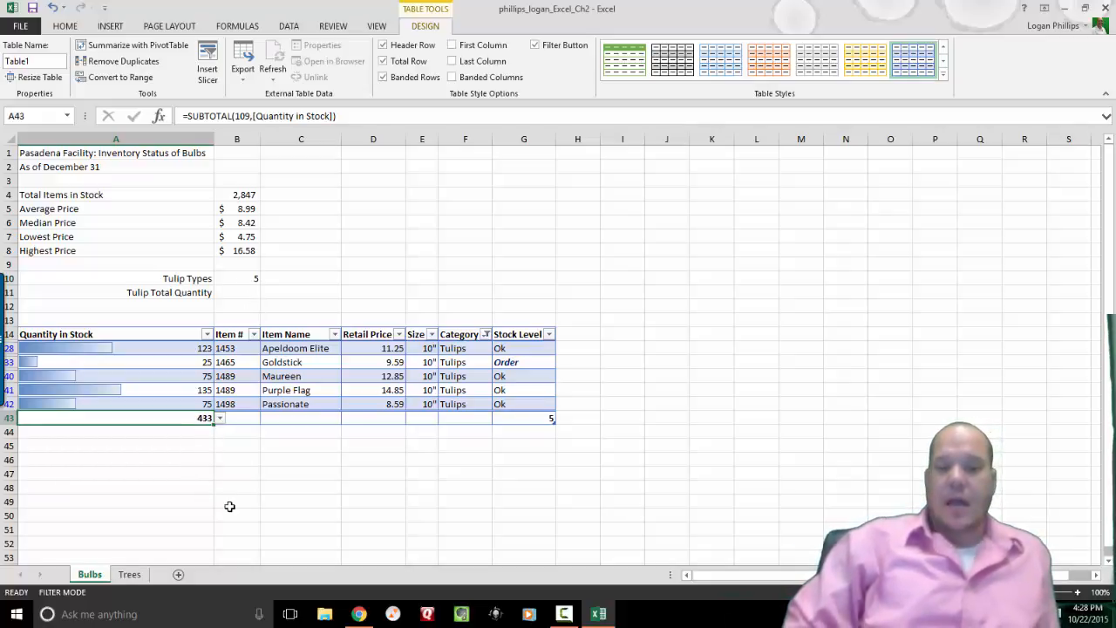
# Enter 433 as the Tulip Total Quantity in B11.
pyautogui.click(247, 292)
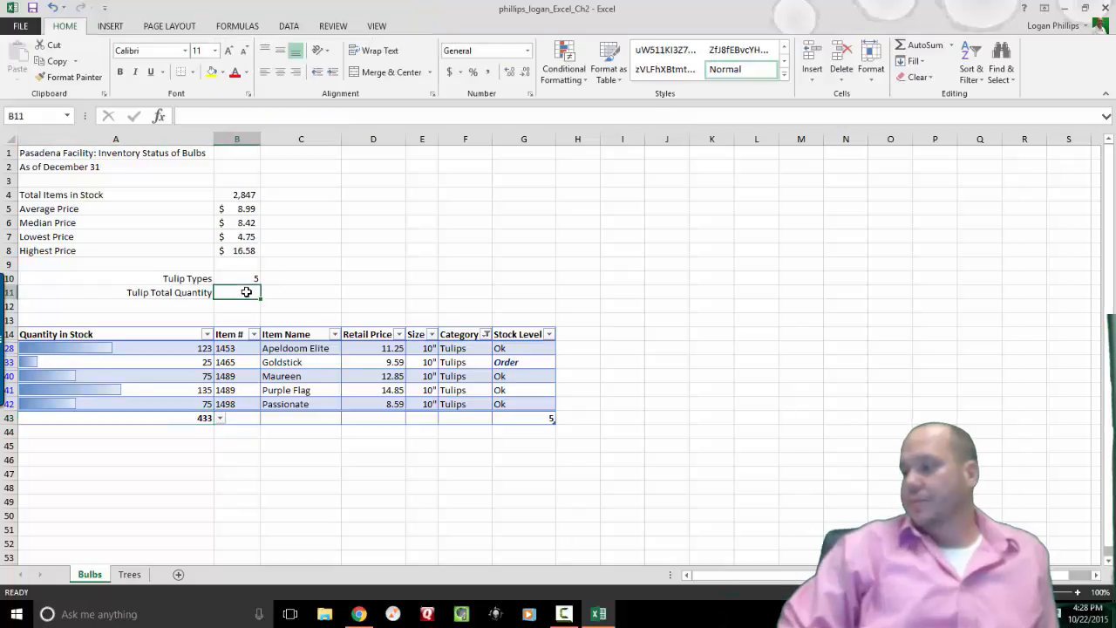
pyautogui.write('433')
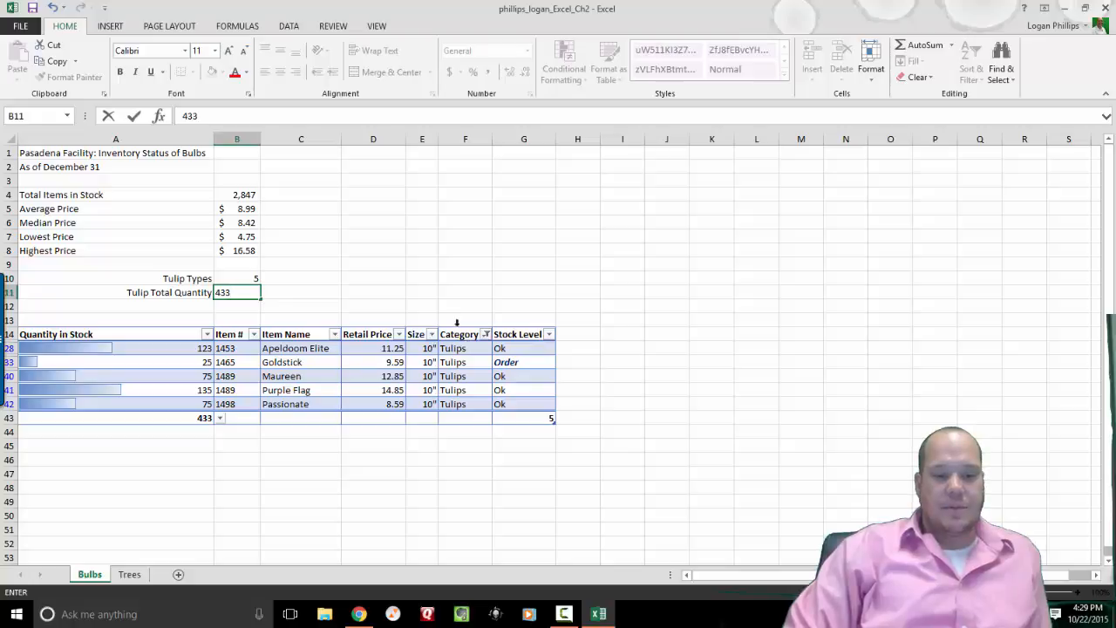
pyautogui.click(486, 334)
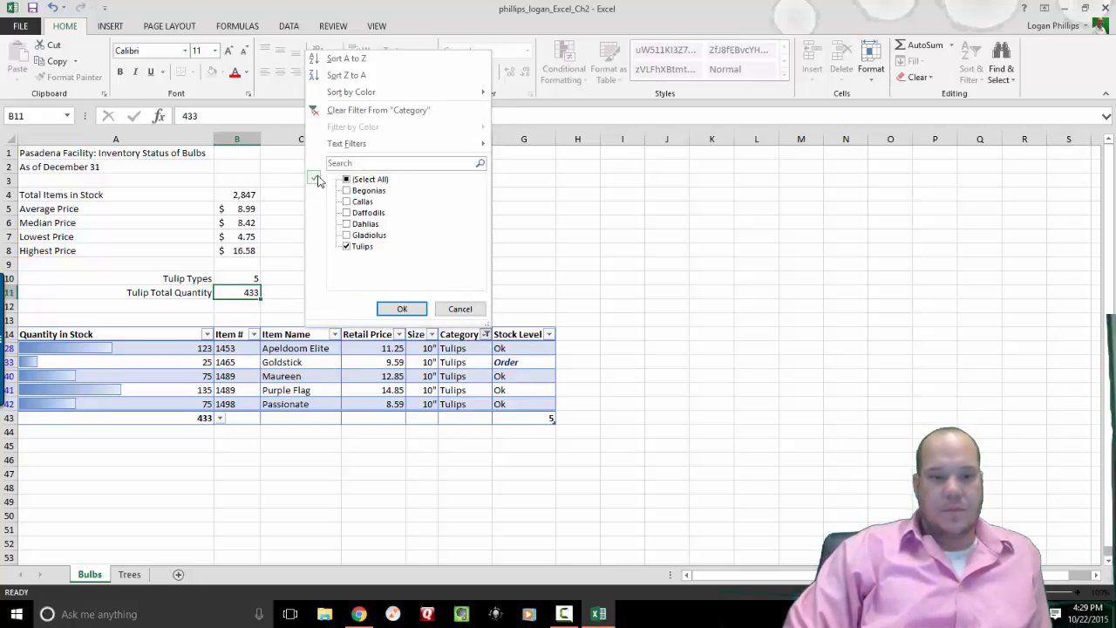
pyautogui.click(460, 309)
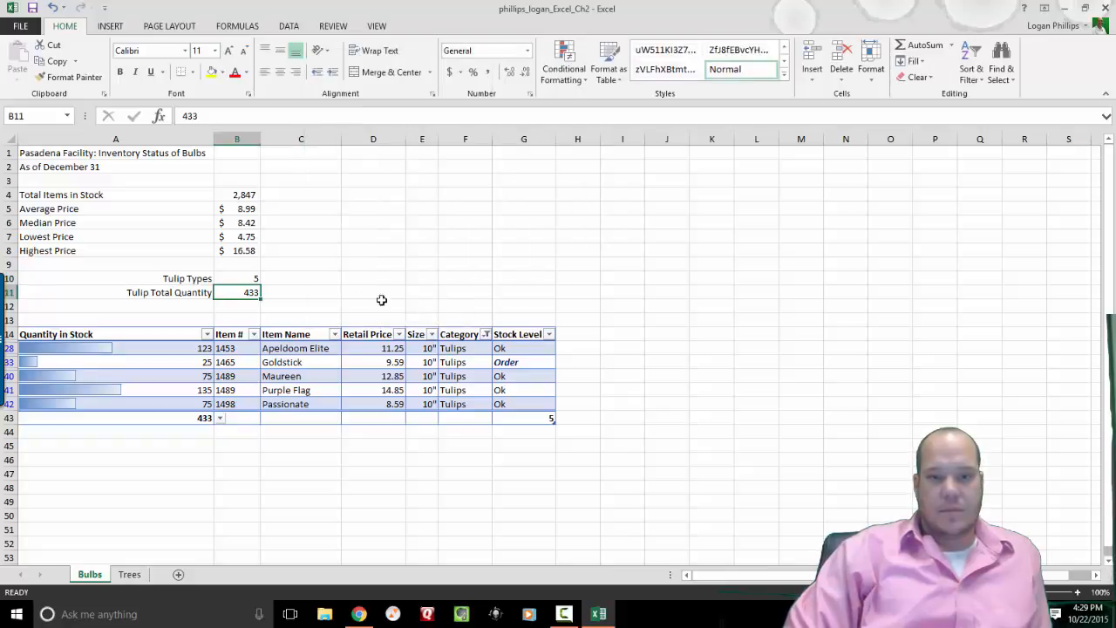
pyautogui.click(62, 384)
# Clear the Tulips filter from the Bulbs table using Sort & Filter > Clear.
pyautogui.click(82, 339)
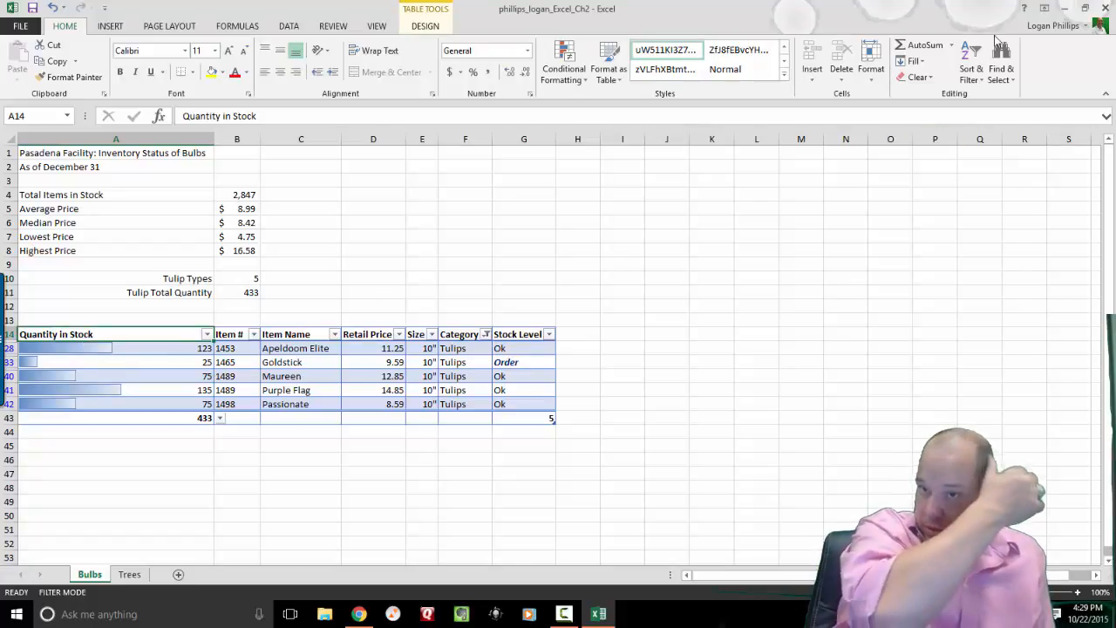
pyautogui.click(922, 83)
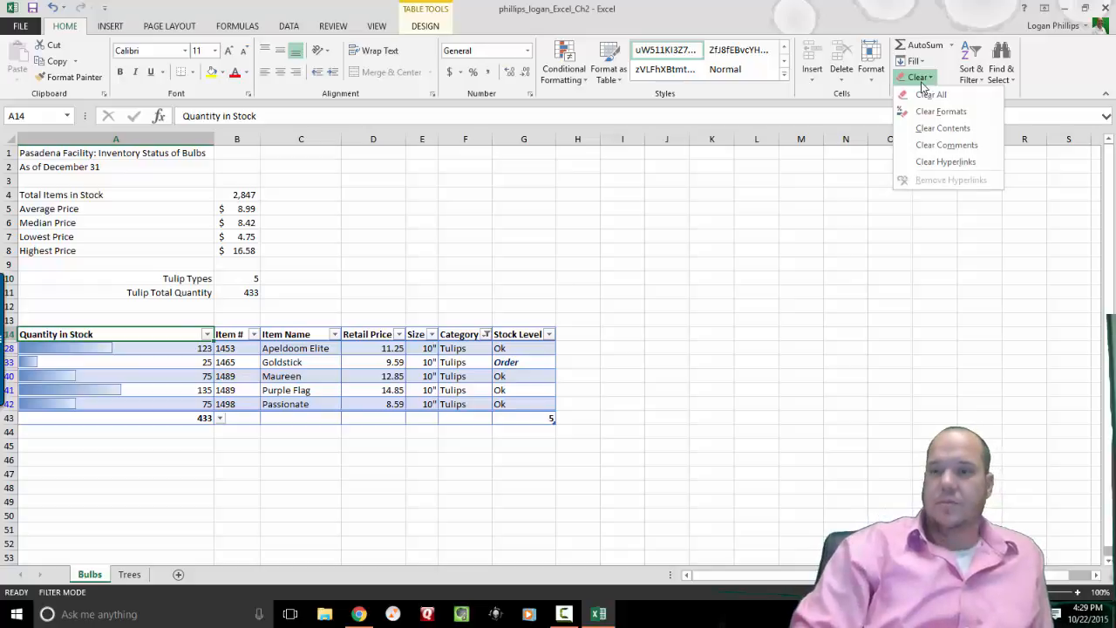
pyautogui.click(921, 83)
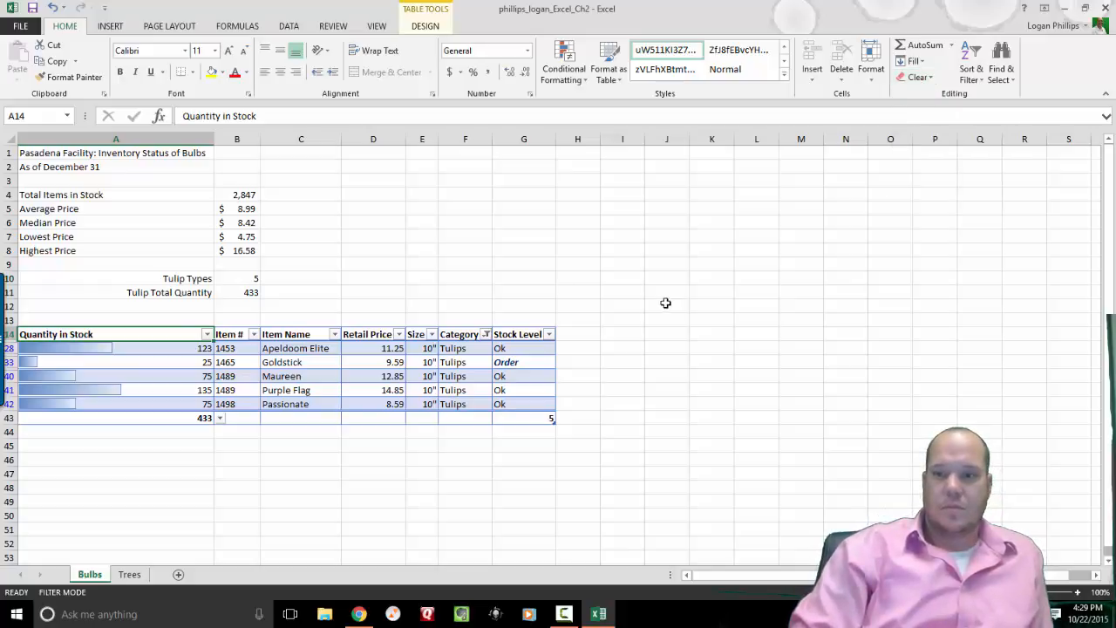
pyautogui.click(978, 80)
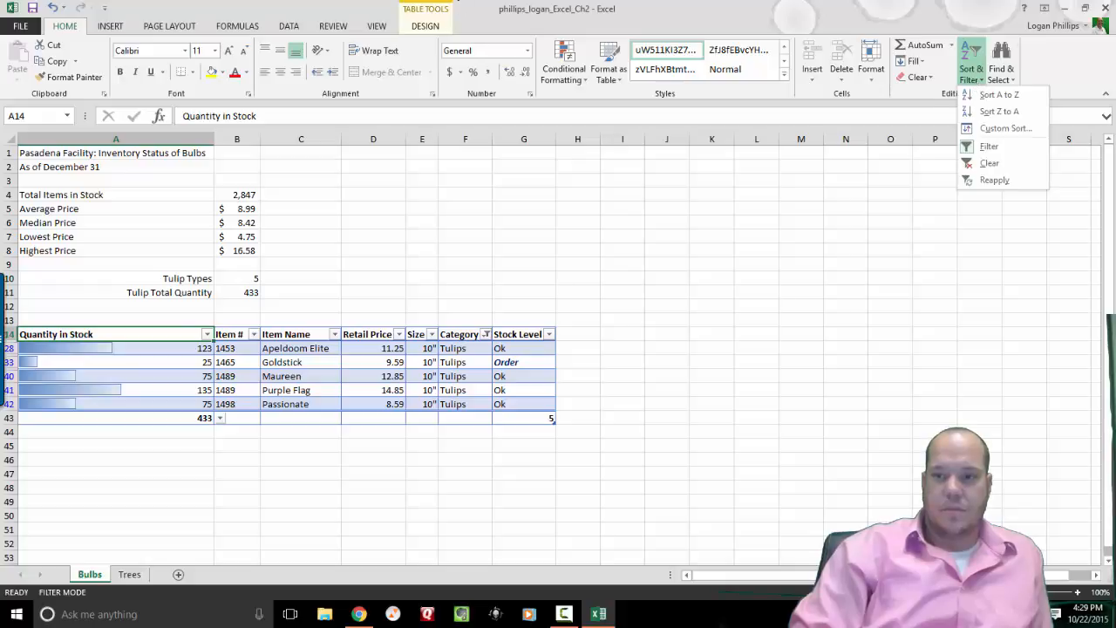
pyautogui.click(978, 81)
pyautogui.click(978, 81)
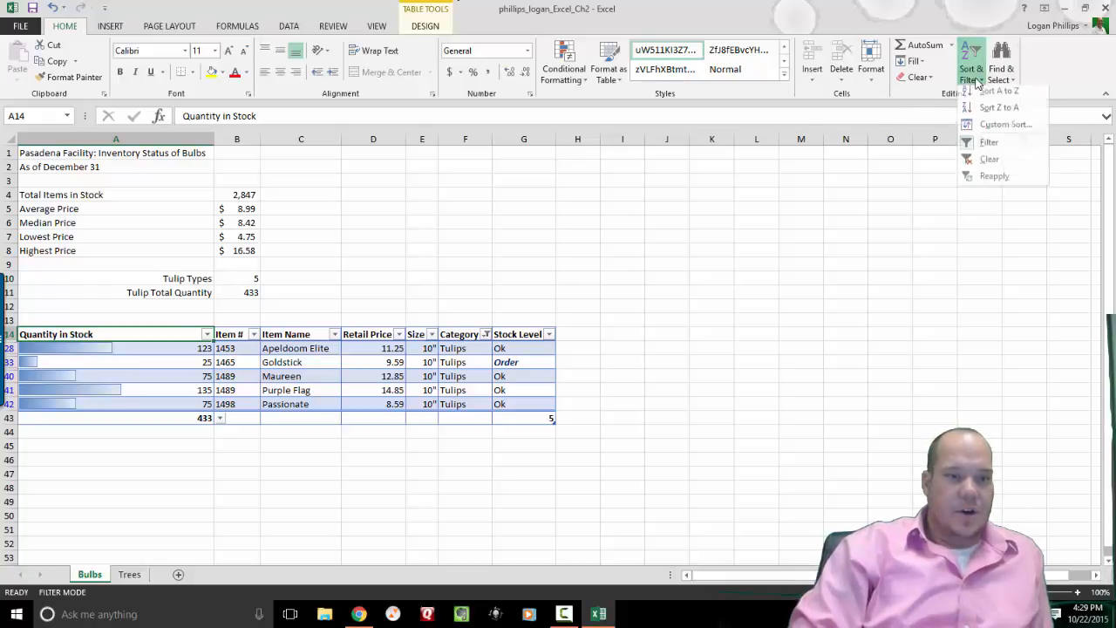
pyautogui.click(1021, 170)
pyautogui.moveTo(1105, 213)
pyautogui.mouseDown()
pyautogui.moveTo(1105, 237)
pyautogui.moveTo(1106, 227)
pyautogui.mouseUp()
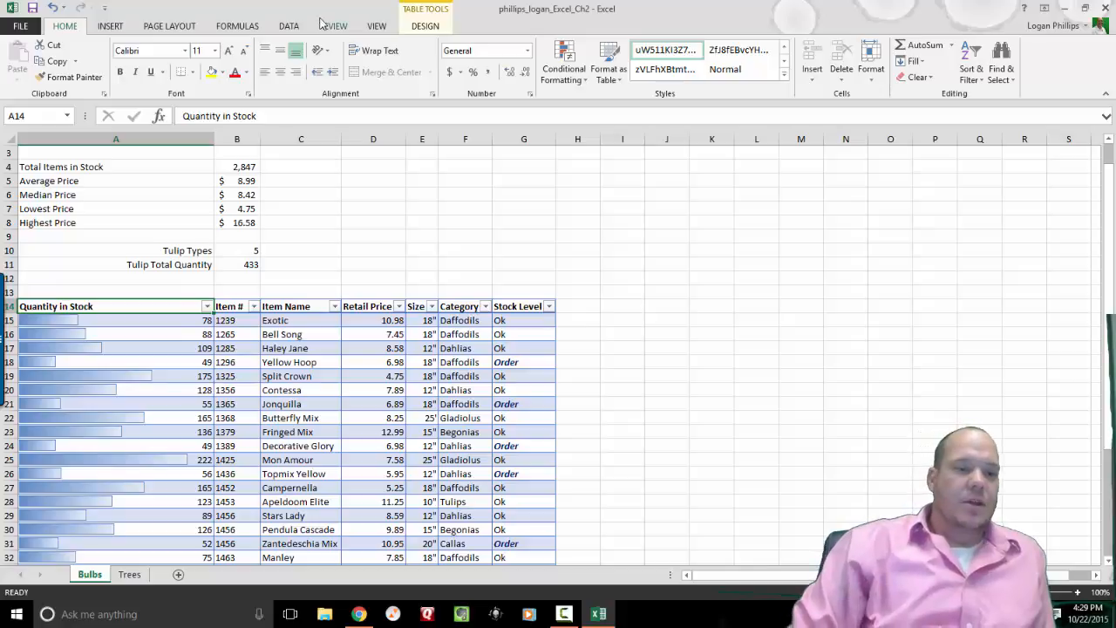
# Sort the Bulbs table A to Z by Item Name.
pyautogui.click(416, 25)
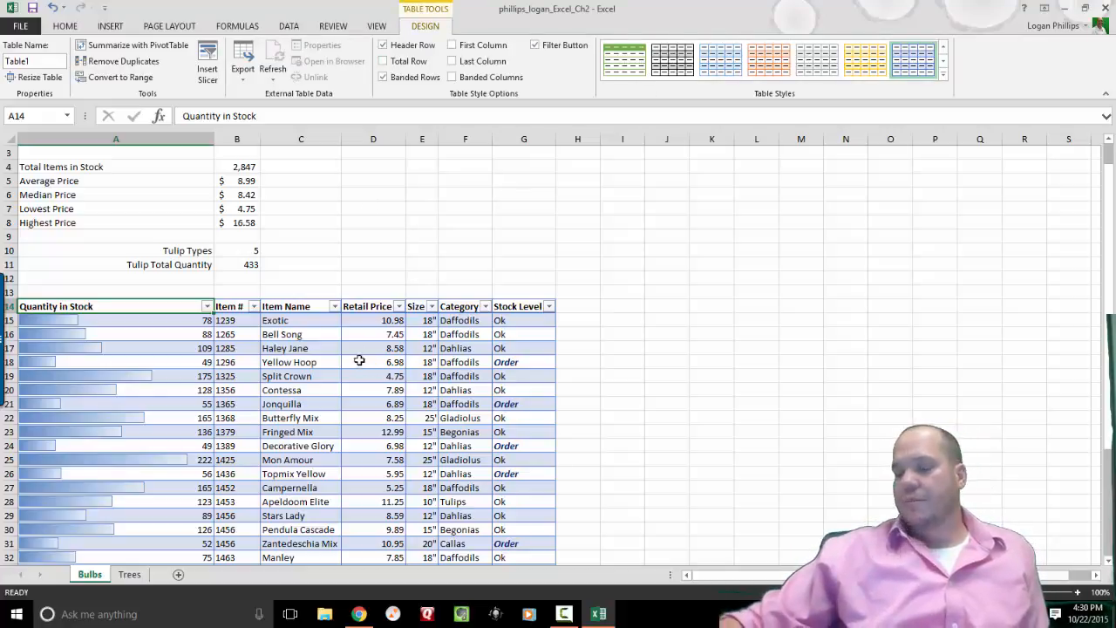
pyautogui.click(318, 306)
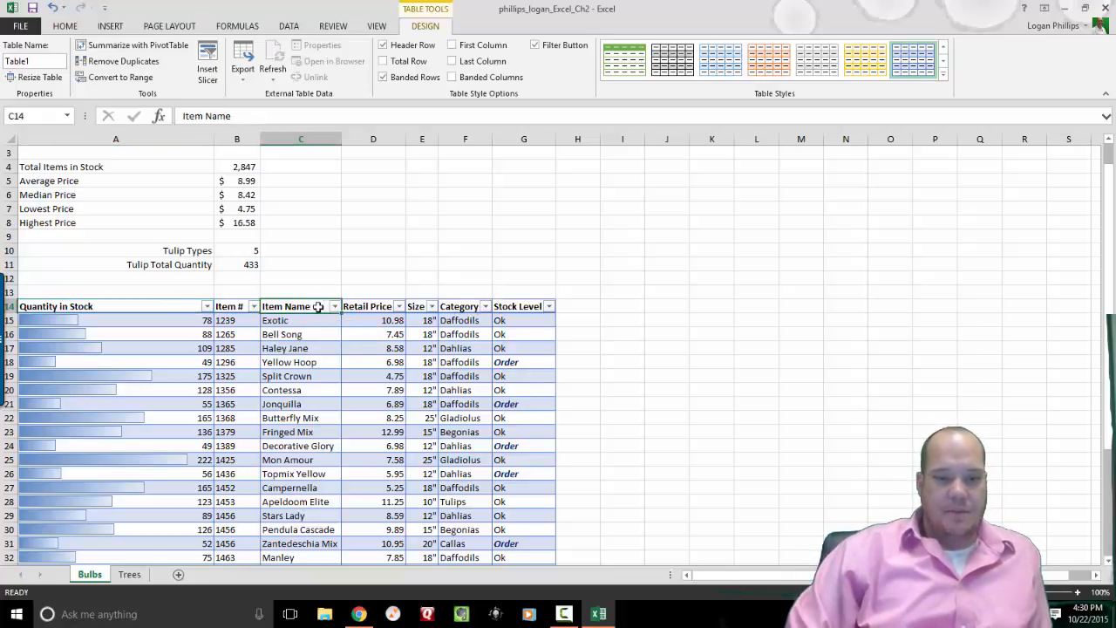
pyautogui.click(333, 306)
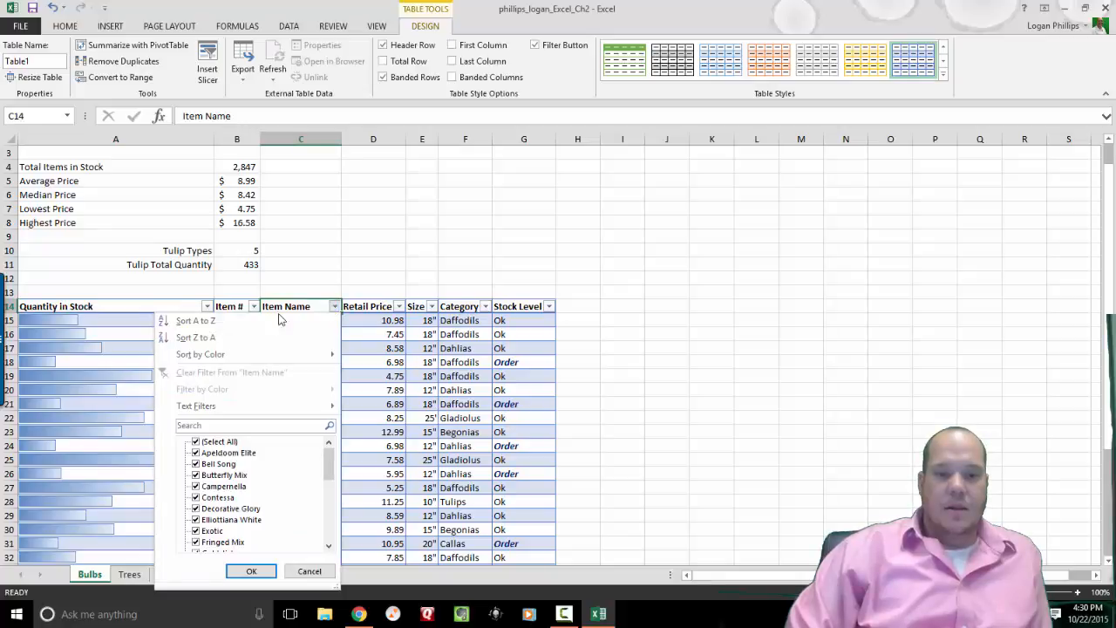
pyautogui.click(196, 321)
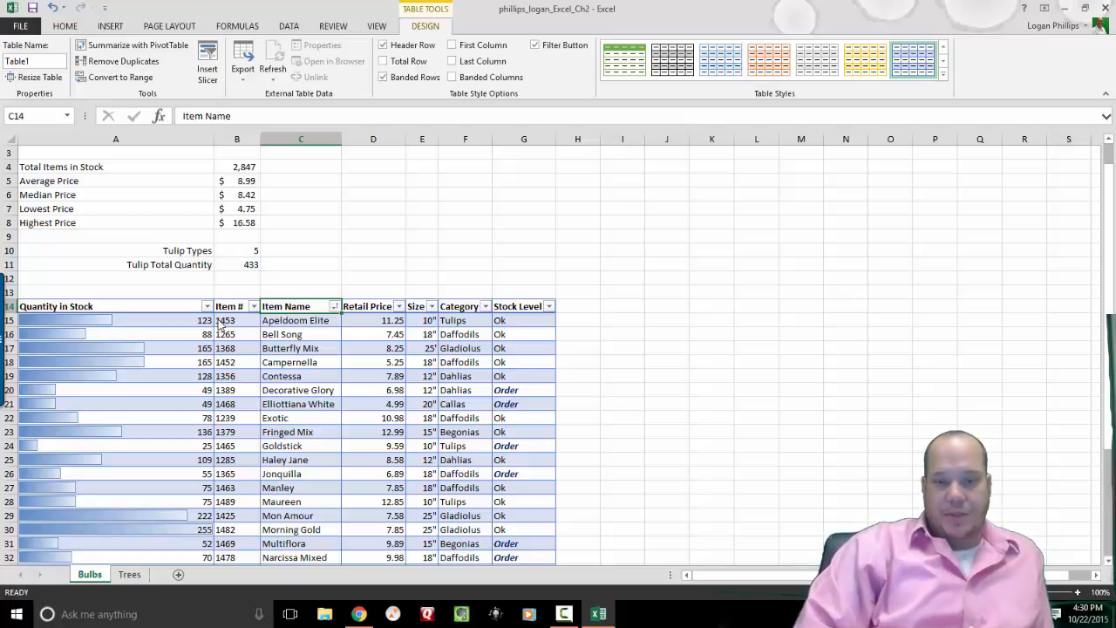
# Browse the table style gallery without changes and return to the table design options.
pyautogui.click(65, 26)
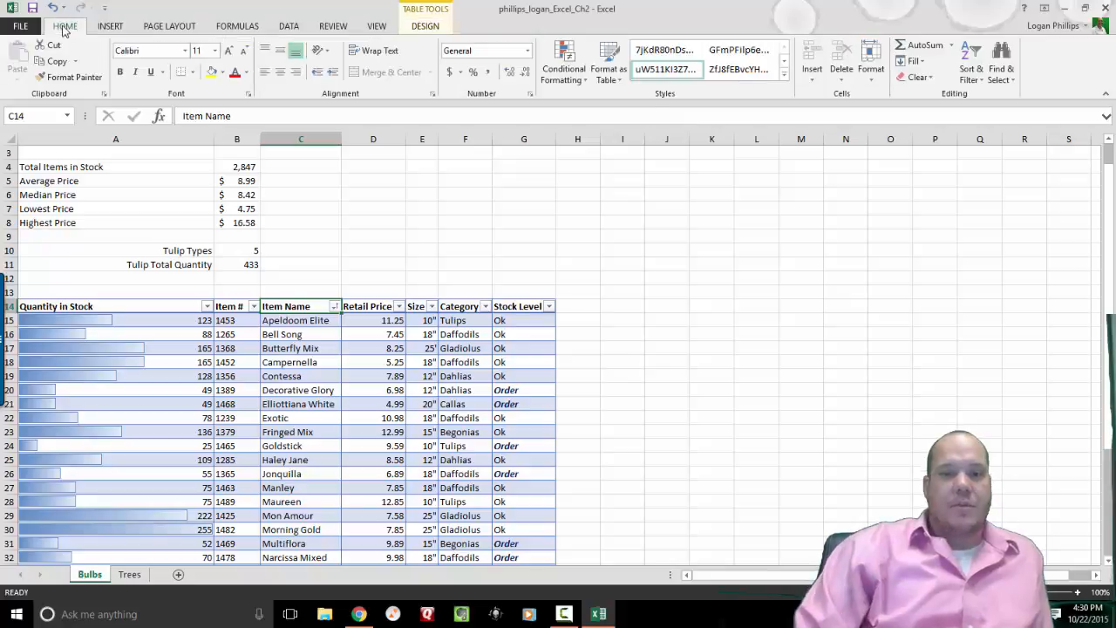
pyautogui.click(619, 79)
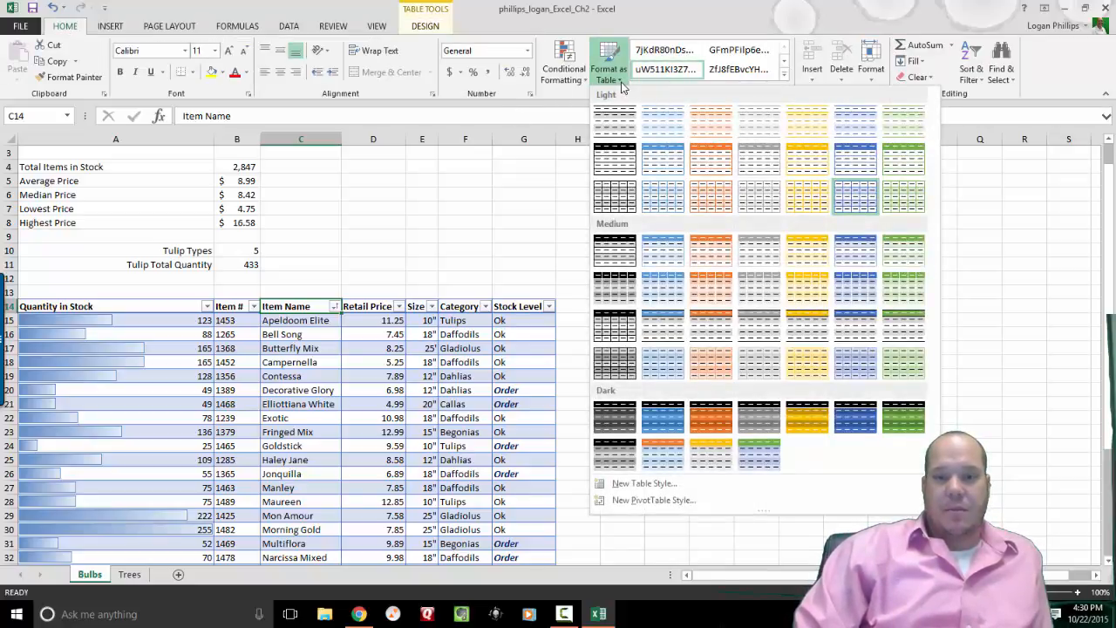
pyautogui.click(621, 83)
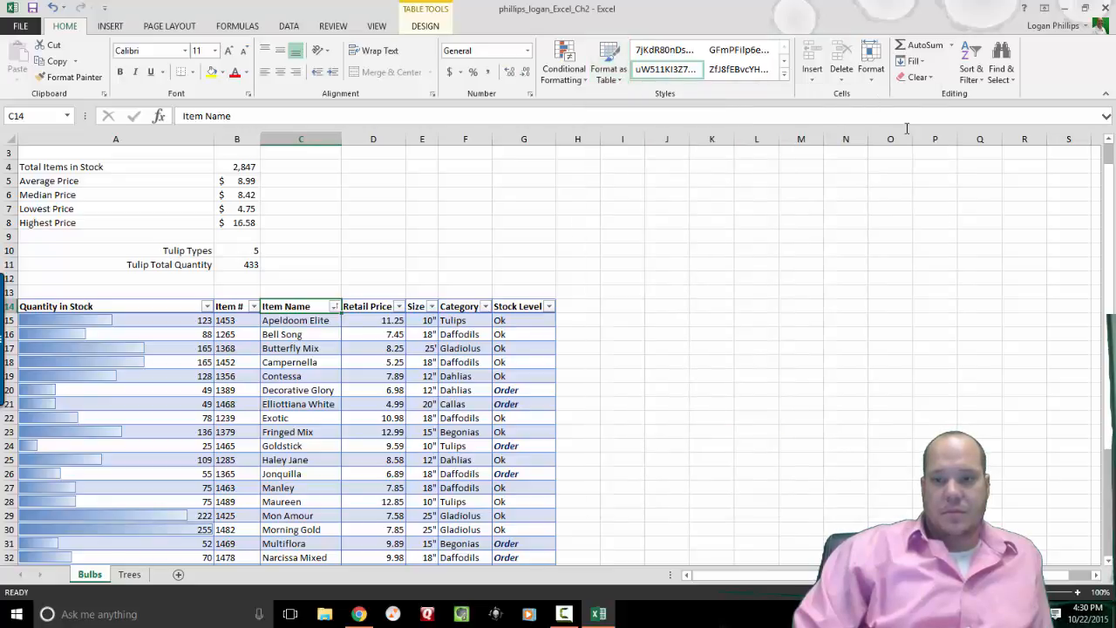
pyautogui.press('ctrl+super+Left')
pyautogui.click(599, 621)
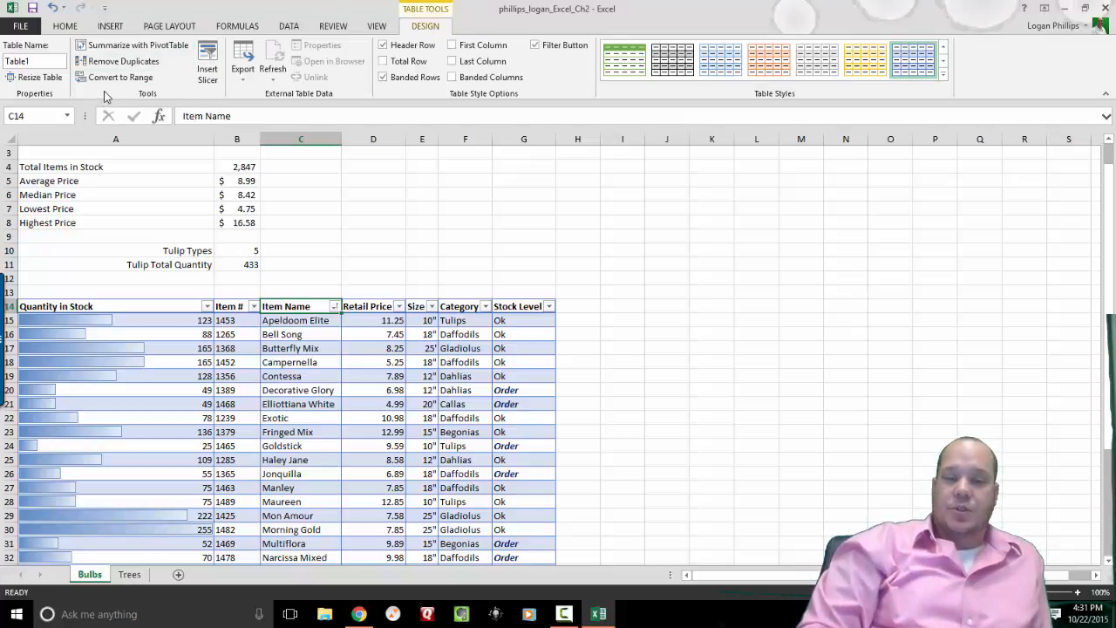
# Convert the Bulbs table to a normal range and confirm the prompt.
pyautogui.click(132, 85)
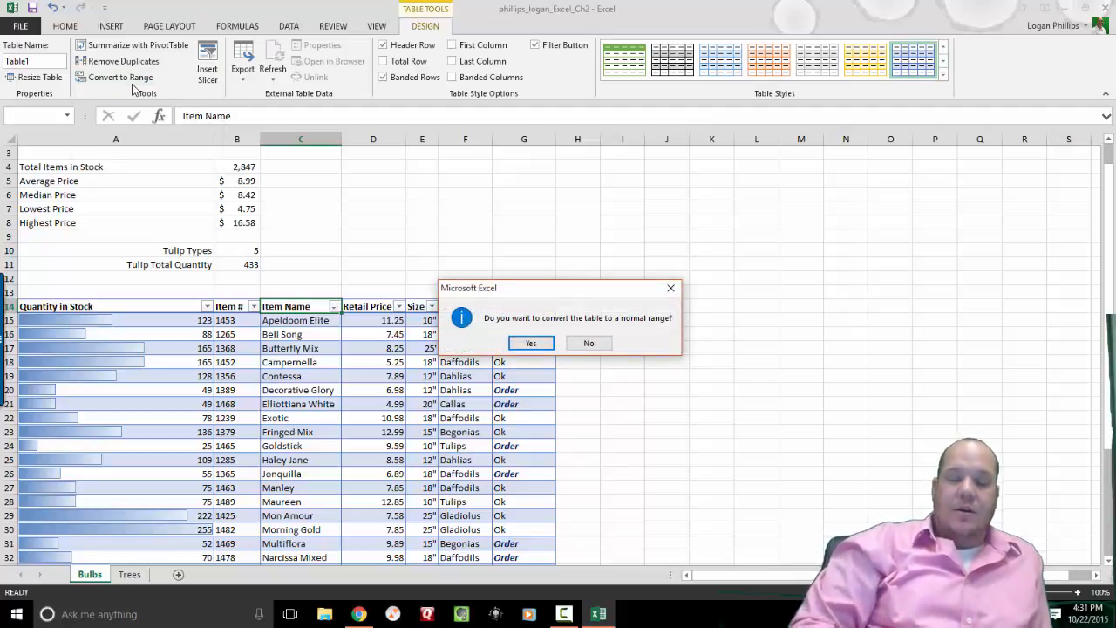
pyautogui.click(527, 344)
pyautogui.click(521, 343)
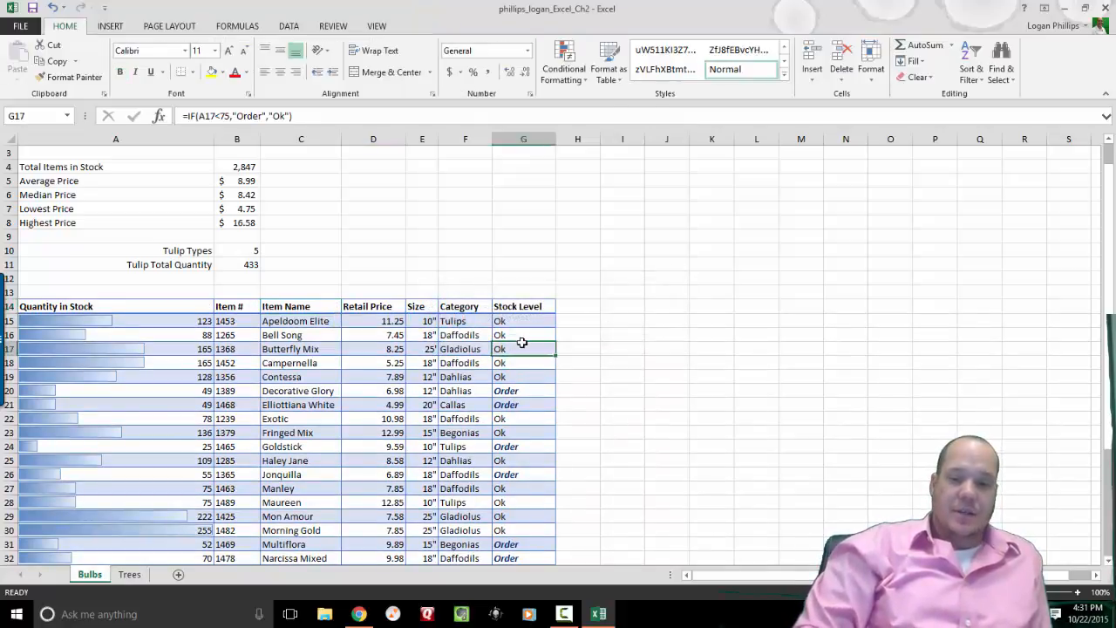
# Move back up to the top of column A on Bulbs, landing on the Lowest Price row.
pyautogui.press('Up')
pyautogui.press('Up')
pyautogui.press('Up')
pyautogui.press('Left')
pyautogui.press('Home')
pyautogui.press('Down')
pyautogui.press('Down')
pyautogui.press('Down')
pyautogui.press('Down')
pyautogui.press('Down')
pyautogui.press('Down')
pyautogui.press('Down')
pyautogui.press('Down')
pyautogui.press('Down')
pyautogui.press('Down')
pyautogui.press('Down')
pyautogui.press('Down')
pyautogui.press('Down')
pyautogui.press('Down')
pyautogui.press('Down')
pyautogui.press('Down')
pyautogui.press('Down')
pyautogui.press('Down')
pyautogui.press('Down')
pyautogui.press('Down')
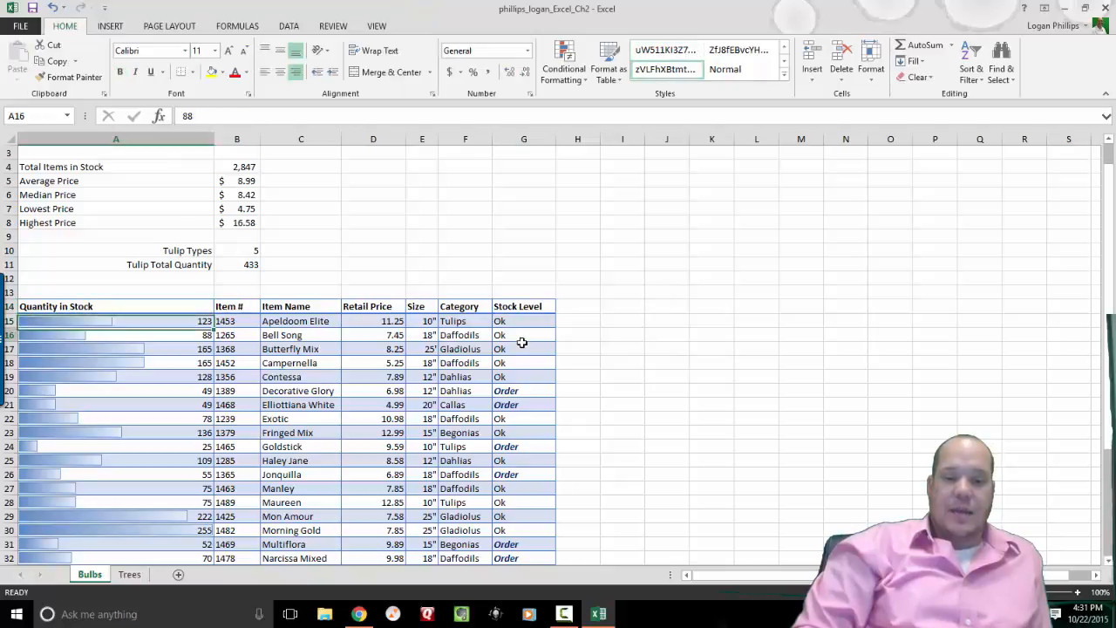
pyautogui.press('Down')
pyautogui.press('Down')
pyautogui.press('Down')
pyautogui.press('Down')
pyautogui.press('Down')
pyautogui.press('Down')
pyautogui.press('Down')
pyautogui.press('Down')
pyautogui.press('Down')
pyautogui.press('Down')
pyautogui.press('Down')
pyautogui.press('Down')
pyautogui.press('Down')
pyautogui.press('Down')
pyautogui.press('Up')
pyautogui.press('Up')
pyautogui.press('Up')
pyautogui.press('Up')
pyautogui.press('Up')
pyautogui.press('Up')
pyautogui.press('Up')
pyautogui.press('Up')
pyautogui.press('Up')
pyautogui.press('Up')
pyautogui.press('Up')
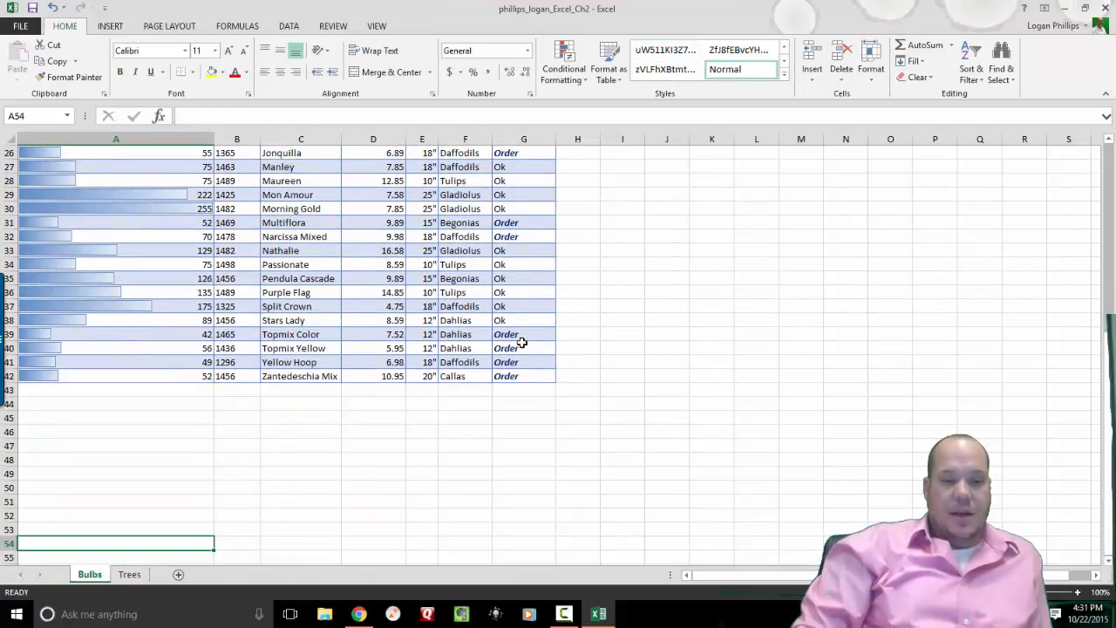
pyautogui.press('Up')
pyautogui.press('Up')
pyautogui.press('Up')
pyautogui.press('Up')
pyautogui.press('Up')
pyautogui.press('Up')
pyautogui.press('Up')
pyautogui.press('Up')
pyautogui.press('Up')
pyautogui.press('Up')
pyautogui.press('Up')
pyautogui.press('Up')
pyautogui.press('Up')
pyautogui.press('Up')
pyautogui.press('Up')
pyautogui.press('Up')
pyautogui.press('Up')
pyautogui.press('Up')
pyautogui.press('Up')
pyautogui.press('Up')
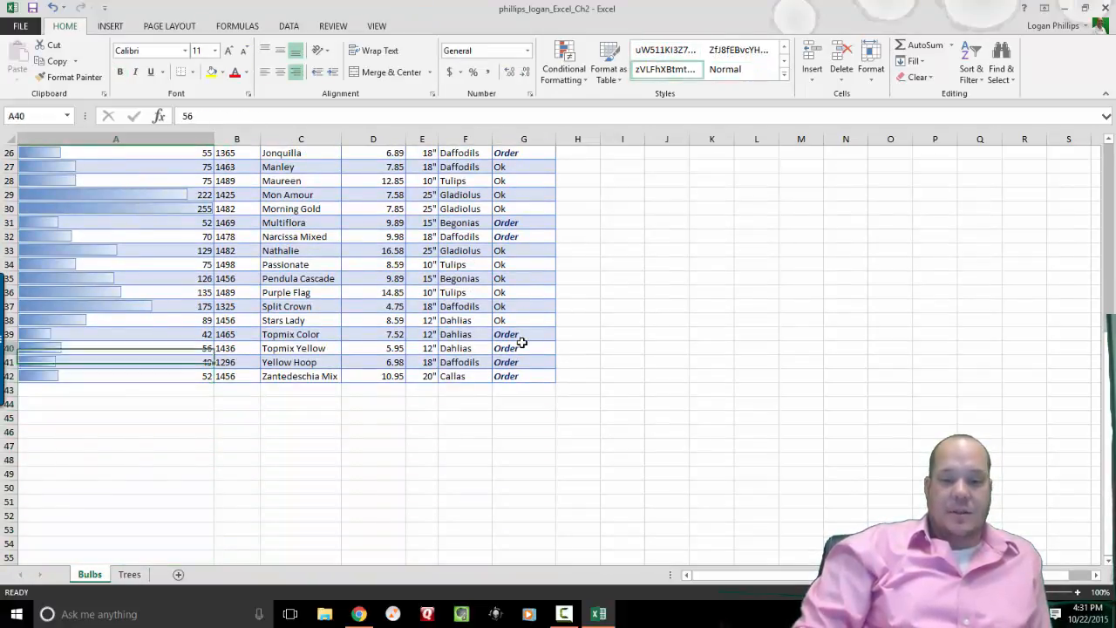
pyautogui.press('Up')
pyautogui.press('Up')
pyautogui.press('Up')
pyautogui.press('Up')
pyautogui.press('Up')
pyautogui.press('Up')
pyautogui.press('Up')
pyautogui.press('Up')
pyautogui.press('Up')
pyautogui.press('Up')
pyautogui.press('Up')
pyautogui.press('Up')
pyautogui.press('Up')
pyautogui.press('Up')
pyautogui.press('Up')
pyautogui.press('Up')
pyautogui.press('Up')
pyautogui.press('Up')
pyautogui.press('Up')
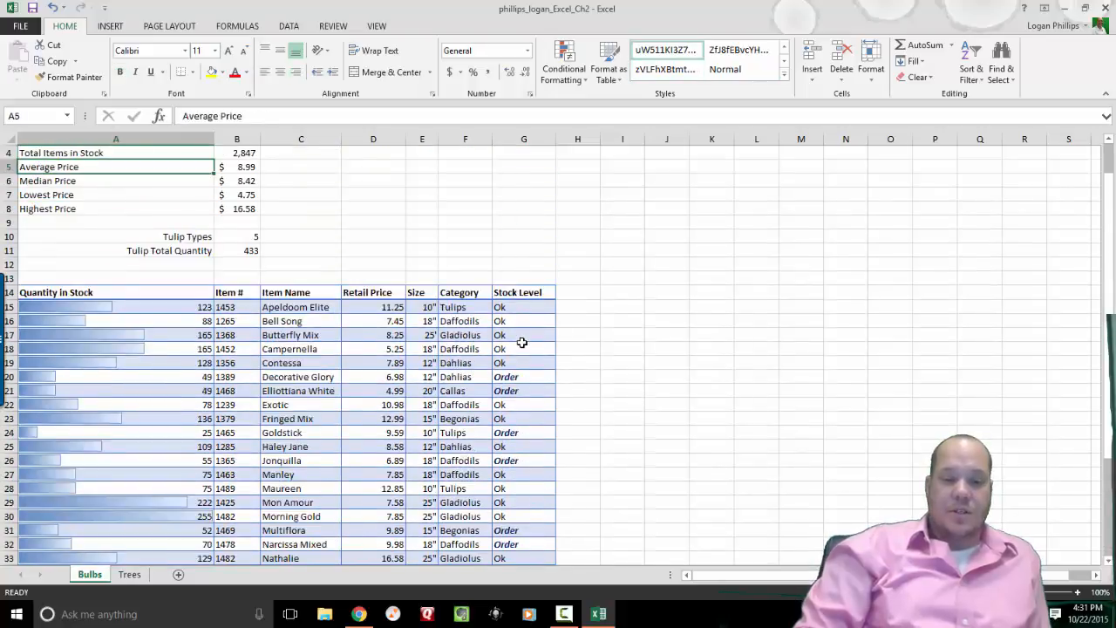
pyautogui.press('Down')
pyautogui.press('Down')
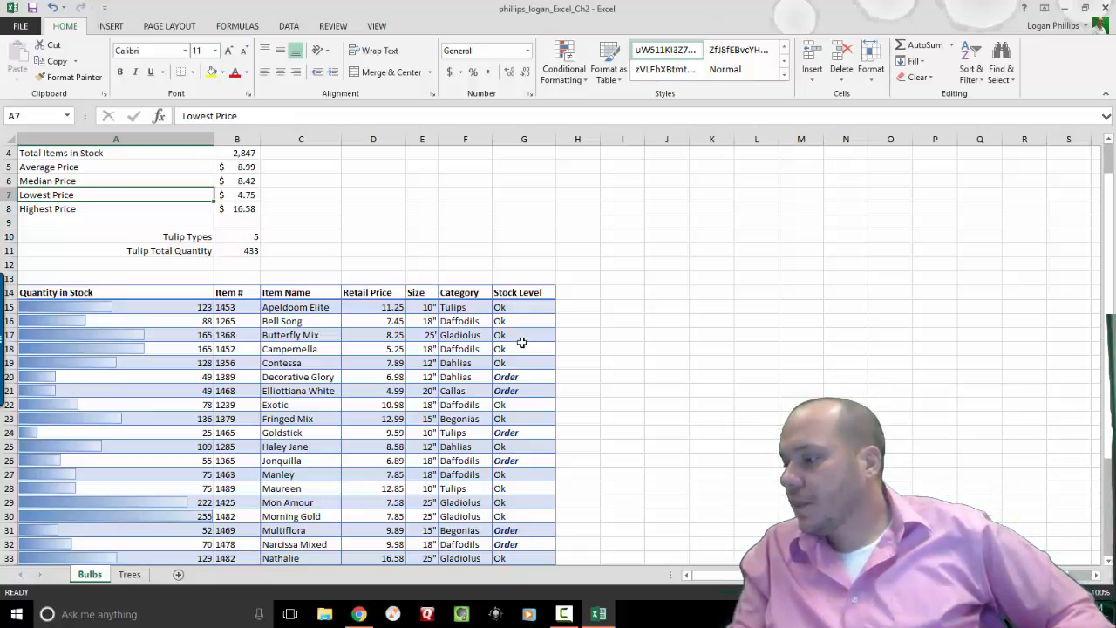
# In Page Setup's Print Titles, set row 14 as the Rows to repeat at top.
pyautogui.click(190, 27)
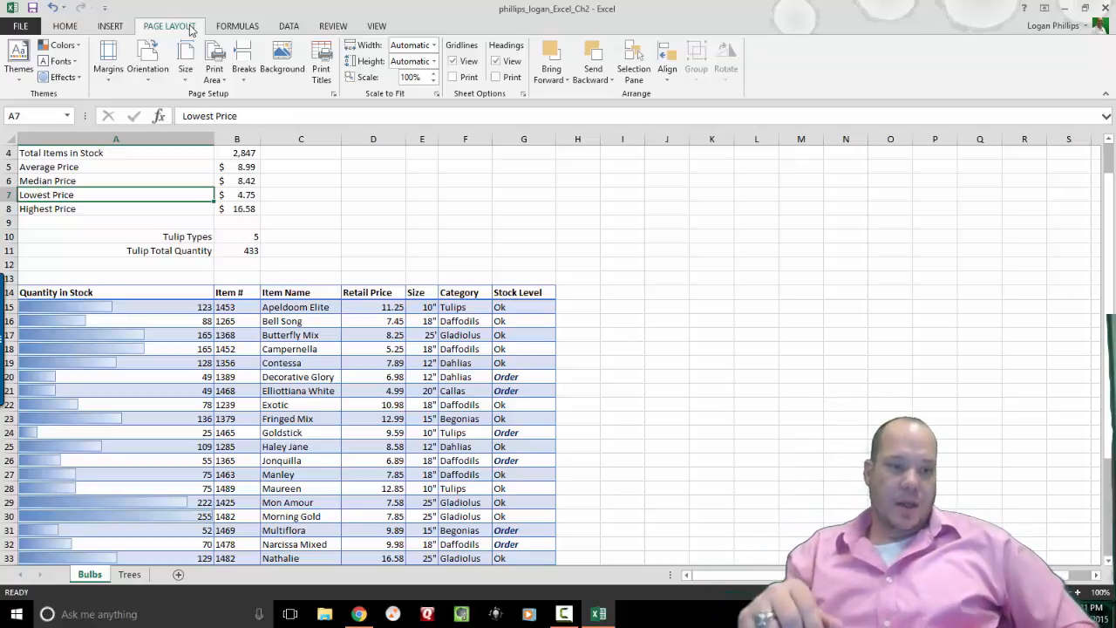
pyautogui.click(324, 75)
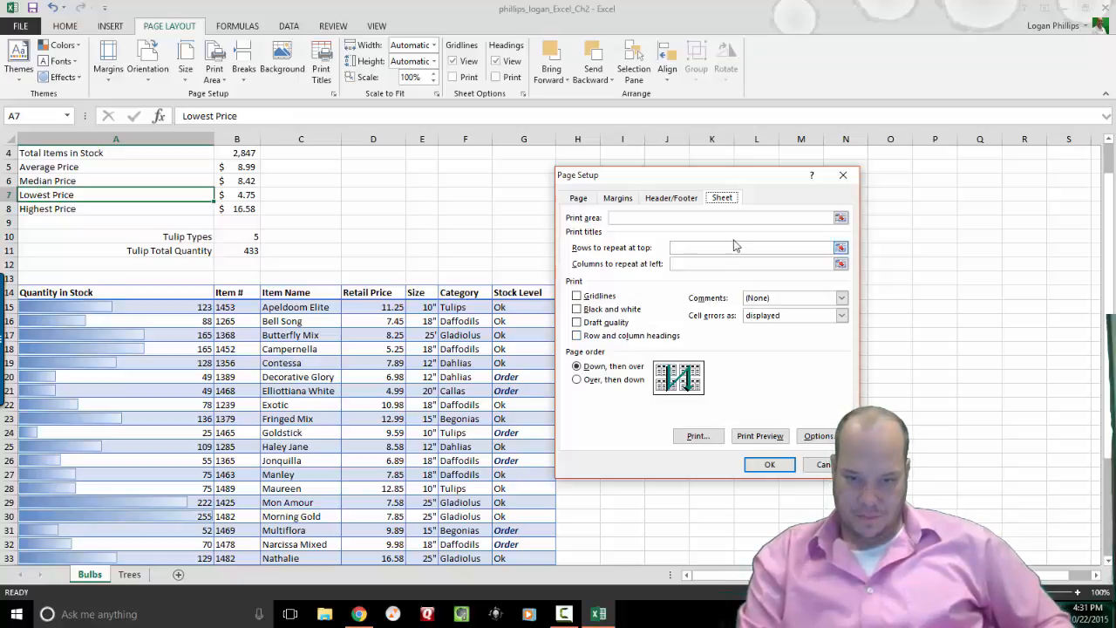
pyautogui.click(830, 248)
pyautogui.click(840, 249)
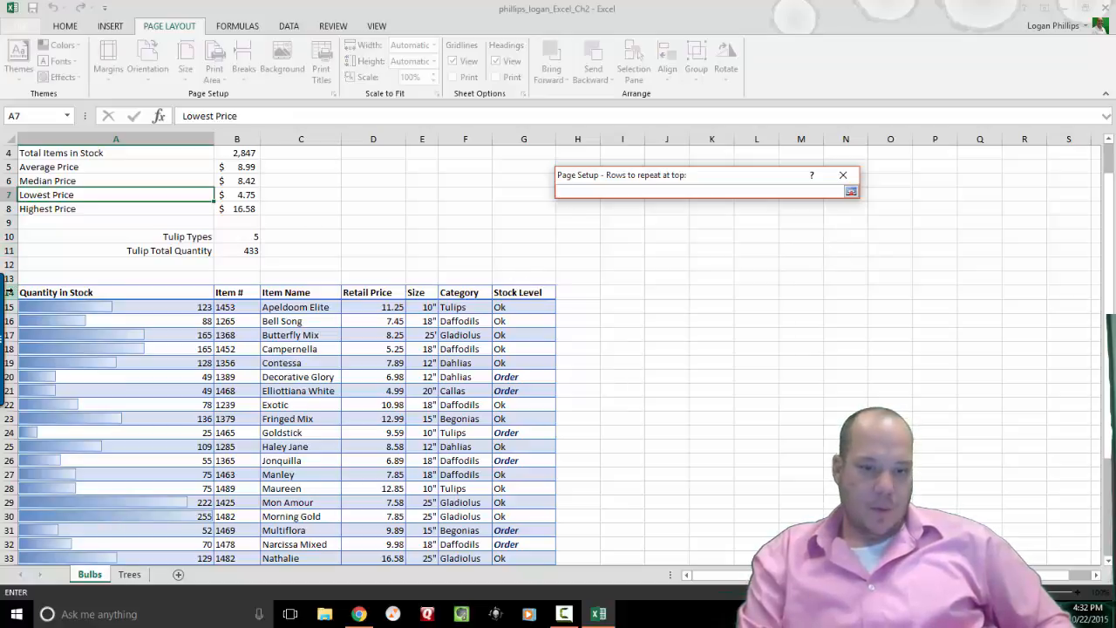
pyautogui.click(8, 291)
pyautogui.press('Return')
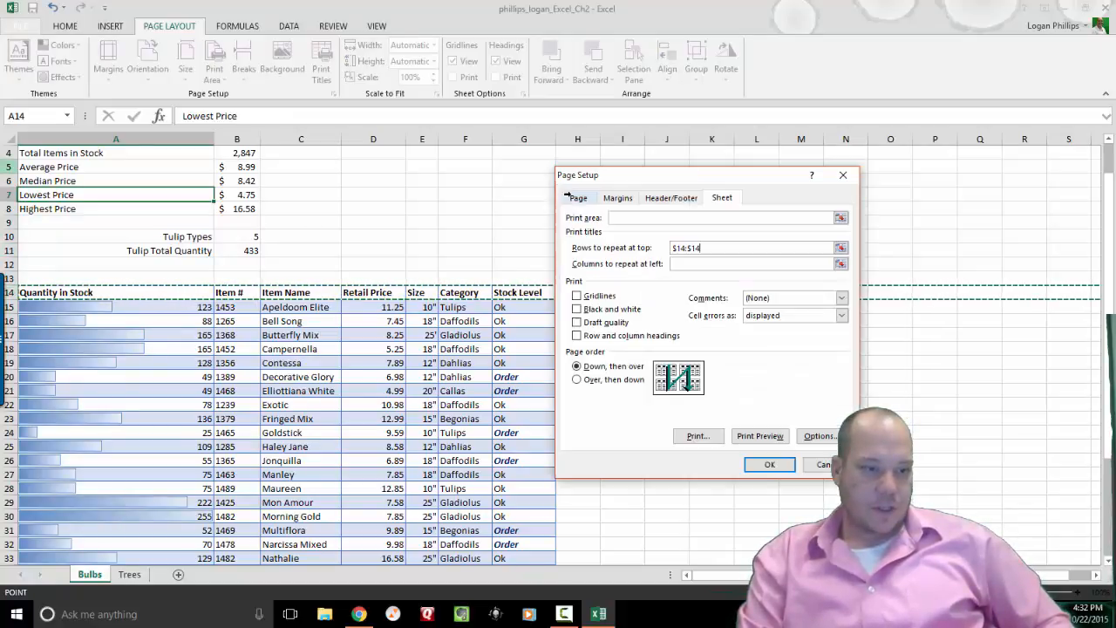
pyautogui.click(765, 464)
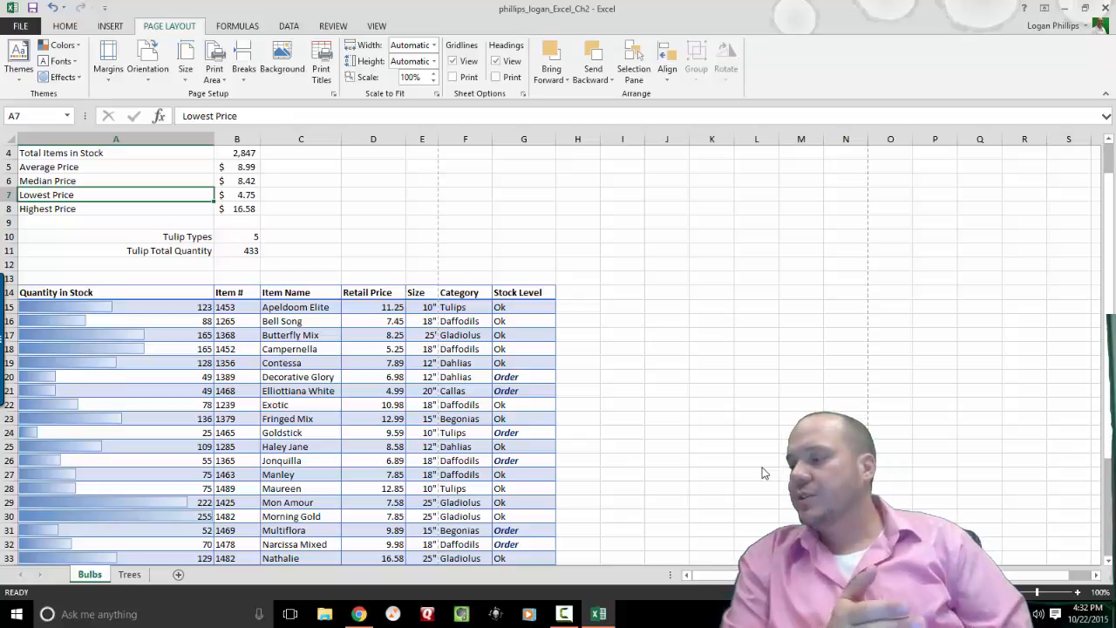
# Go to the Trees sheet and select from header cell A14 across toward Stock Level.
pyautogui.click(131, 576)
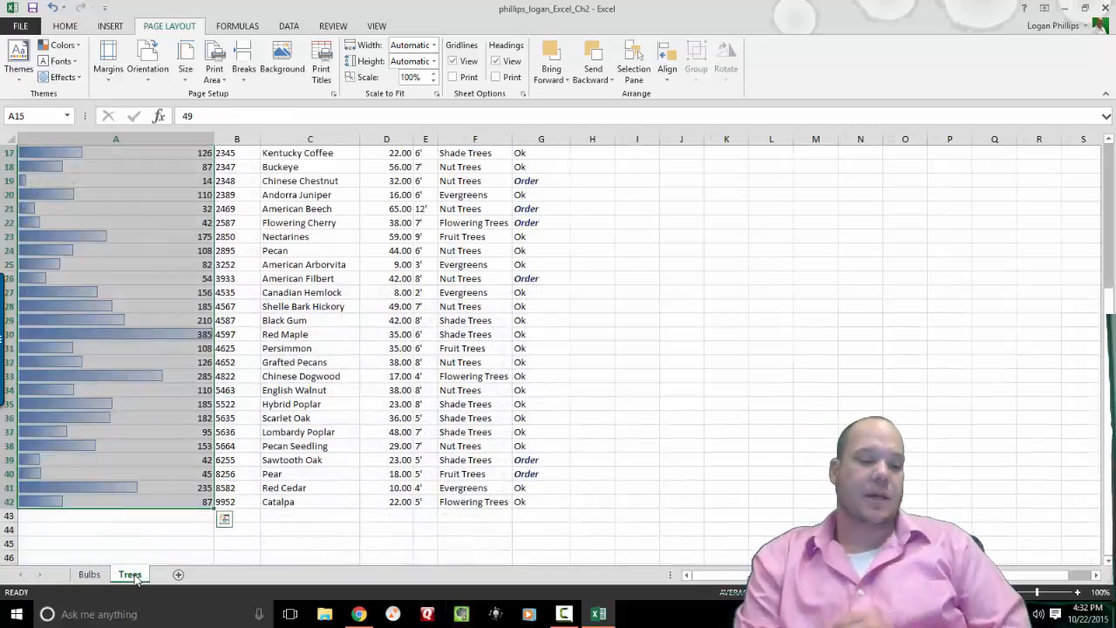
pyautogui.moveTo(535, 500); pyautogui.dragTo(11, 167)
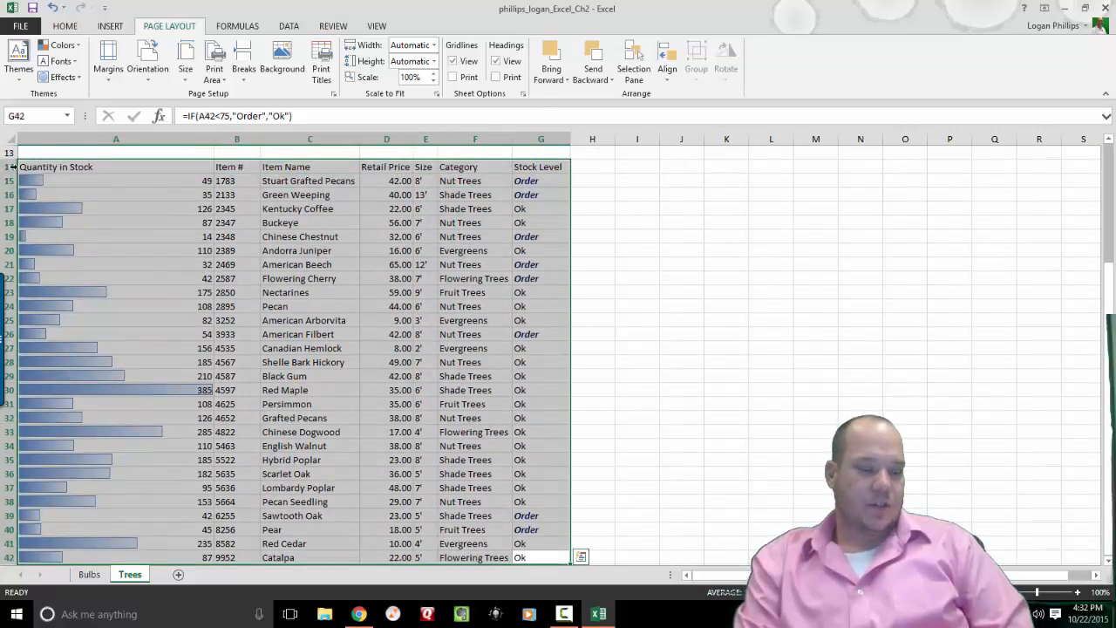
pyautogui.click(384, 306)
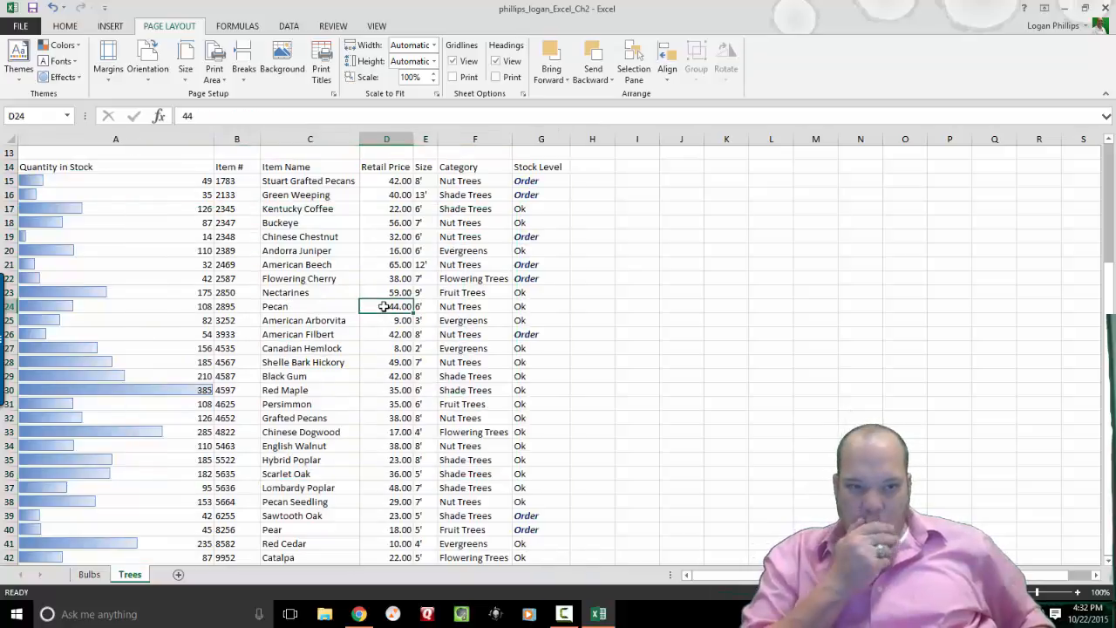
pyautogui.click(101, 170)
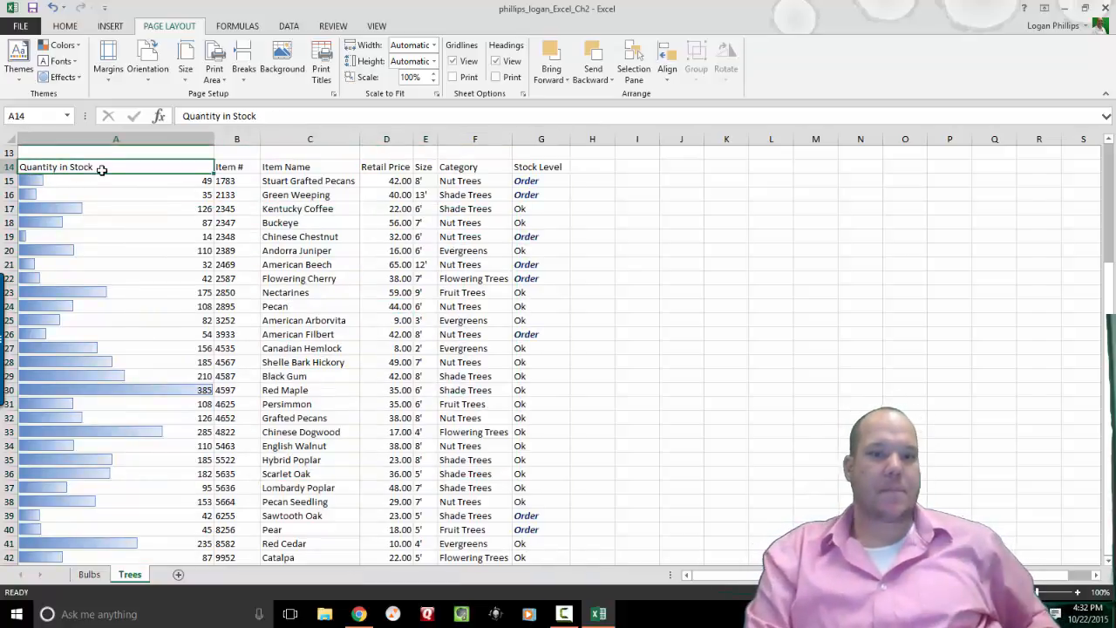
pyautogui.hotkey('shift', 'Right')
pyautogui.hotkey('shift', 'Right')
pyautogui.hotkey('shift', 'Right')
pyautogui.hotkey('shift', 'Right')
pyautogui.hotkey('shift', 'Right')
pyautogui.hotkey('shift', 'Right')
# Select A14:G42 and format it as a table with headers in Table Style Light 19.
pyautogui.hotkey('shift', 'Down')
pyautogui.hotkey('shift', 'Down')
pyautogui.hotkey('shift', 'Down')
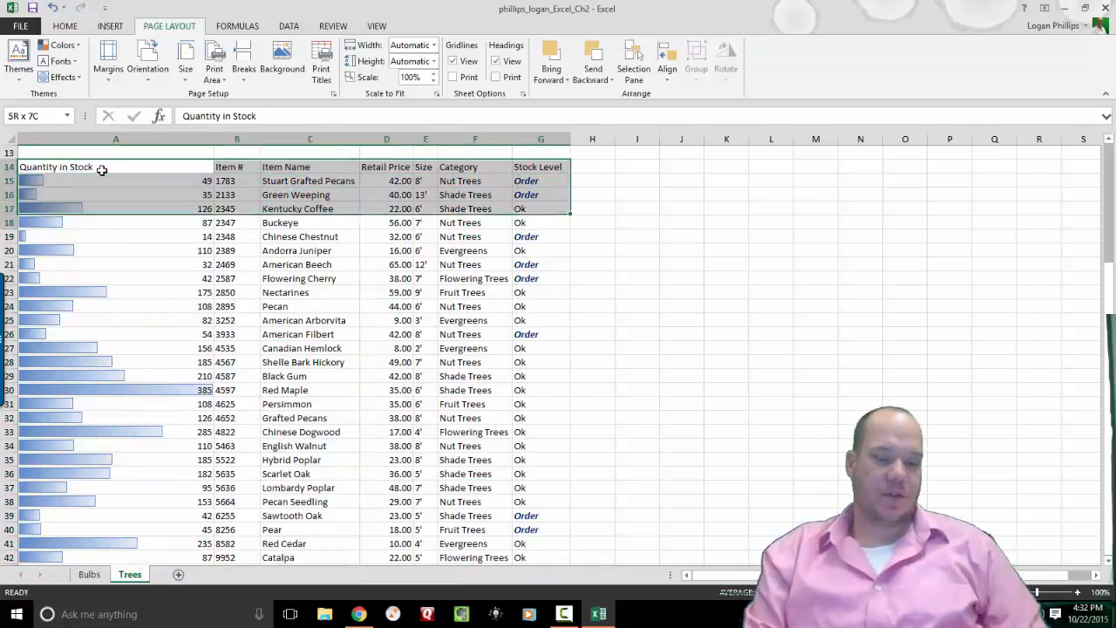
pyautogui.hotkey('shift', 'Down')
pyautogui.hotkey('shift', 'Down')
pyautogui.hotkey('shift', 'Down')
pyautogui.hotkey('shift', 'Down')
pyautogui.hotkey('shift', 'Down')
pyautogui.hotkey('shift', 'Down')
pyautogui.hotkey('shift', 'Down')
pyautogui.hotkey('shift', 'Down')
pyautogui.hotkey('shift', 'Down')
pyautogui.hotkey('shift', 'Down')
pyautogui.hotkey('shift', 'Down')
pyautogui.hotkey('shift', 'Down')
pyautogui.hotkey('shift', 'Down')
pyautogui.hotkey('shift', 'Down')
pyautogui.hotkey('shift', 'Down')
pyautogui.hotkey('shift', 'Down')
pyautogui.hotkey('shift', 'Down')
pyautogui.hotkey('shift', 'Down')
pyautogui.hotkey('shift', 'Down')
pyautogui.hotkey('shift', 'Down')
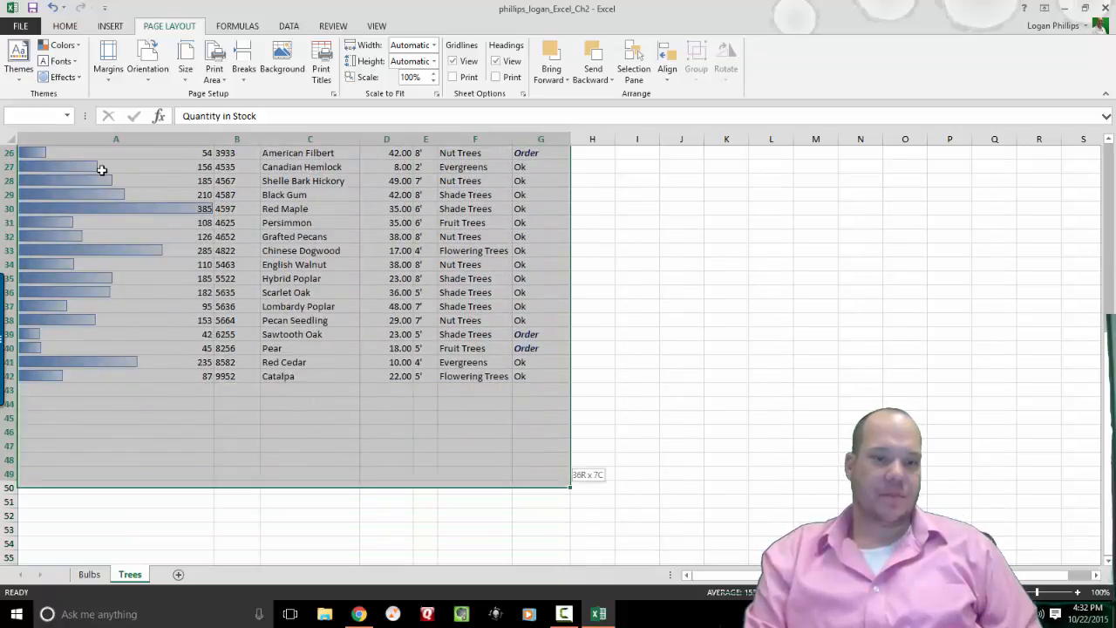
pyautogui.hotkey('shift', 'Up')
pyautogui.hotkey('shift', 'Up')
pyautogui.hotkey('shift', 'Up')
pyautogui.hotkey('shift', 'Up')
pyautogui.hotkey('shift', 'Up')
pyautogui.hotkey('shift', 'Up')
pyautogui.hotkey('shift', 'Up')
pyautogui.hotkey('shift', 'Up')
pyautogui.hotkey('shift', 'Up')
pyautogui.hotkey('shift', 'Up')
pyautogui.hotkey('shift', 'Down')
pyautogui.hotkey('shift', 'Down')
pyautogui.hotkey('shift', 'Down')
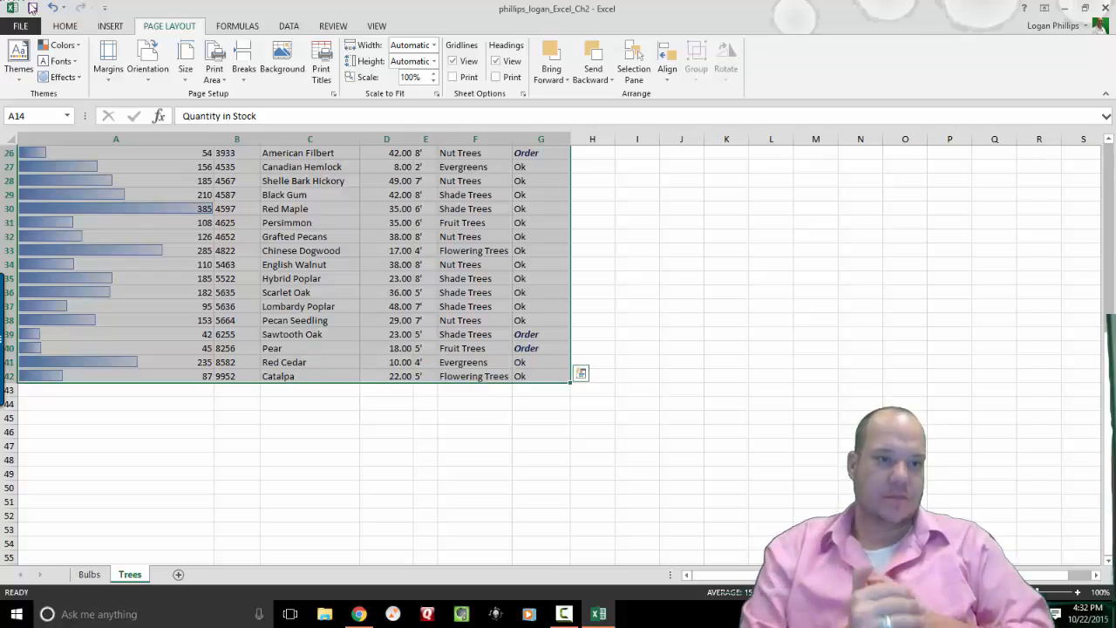
pyautogui.click(74, 26)
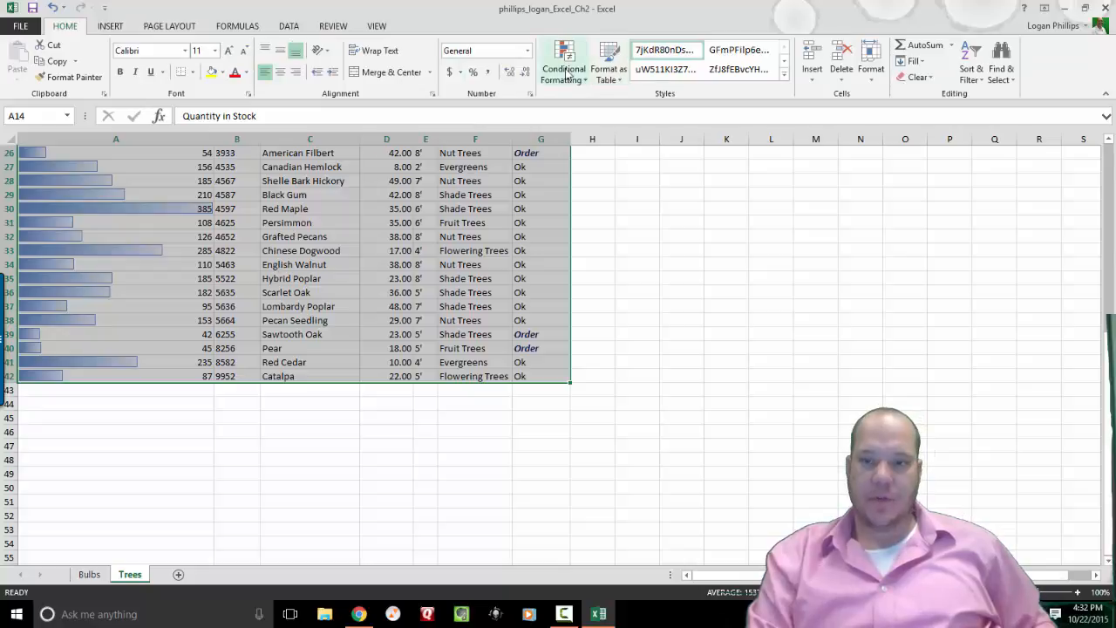
pyautogui.click(616, 68)
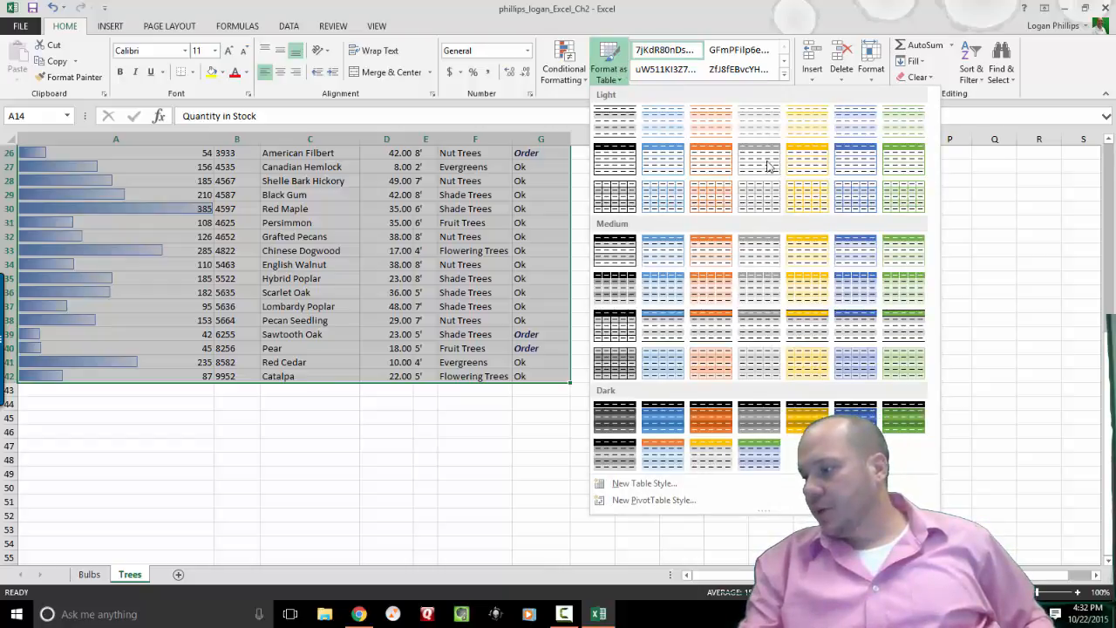
pyautogui.rightClick(806, 197)
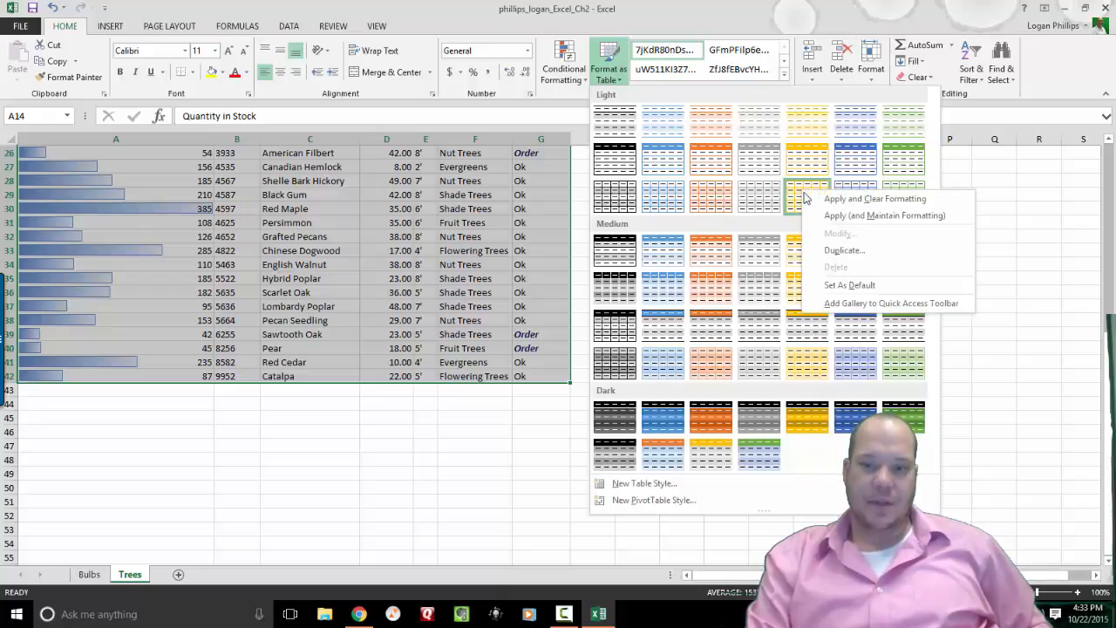
pyautogui.click(806, 198)
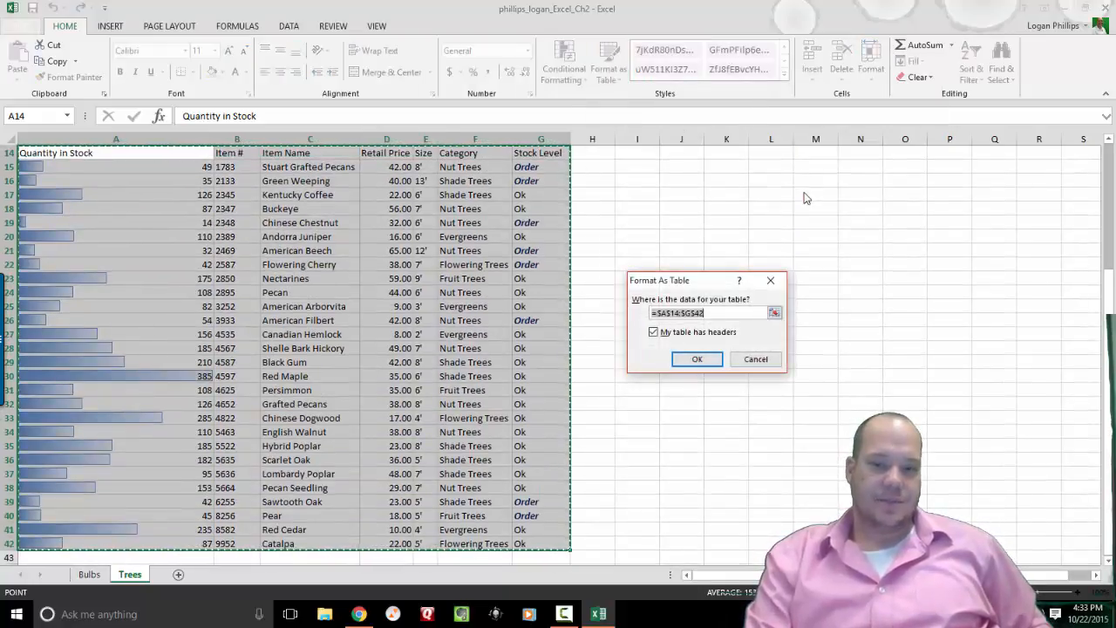
pyautogui.click(698, 359)
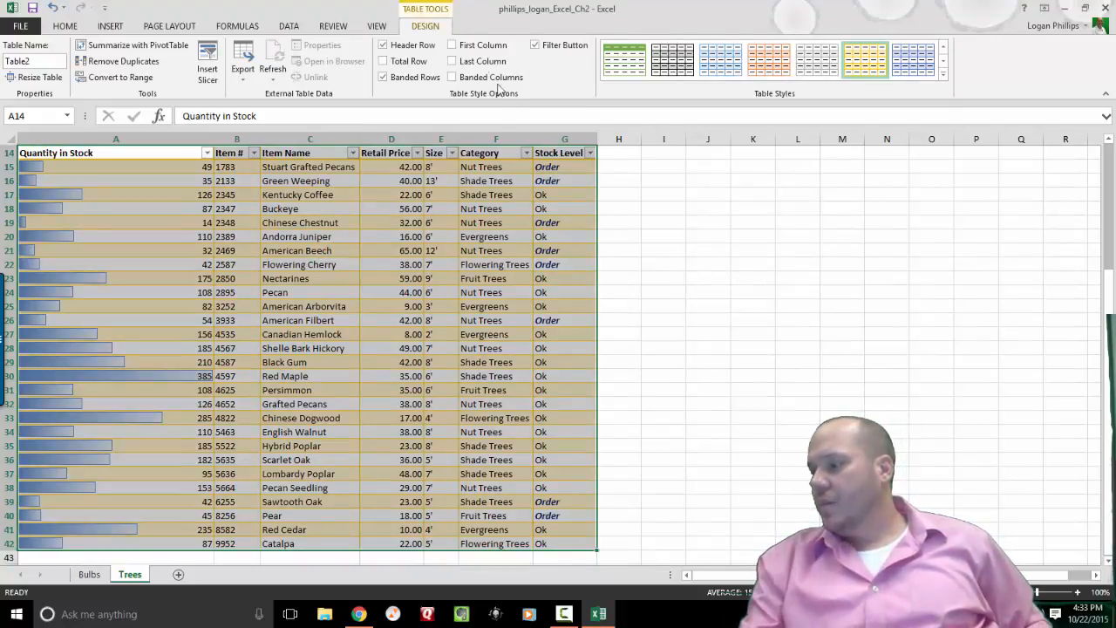
# Add a total row, filter Category to Evergreens only, and set the A43 total to Sum.
pyautogui.click(407, 65)
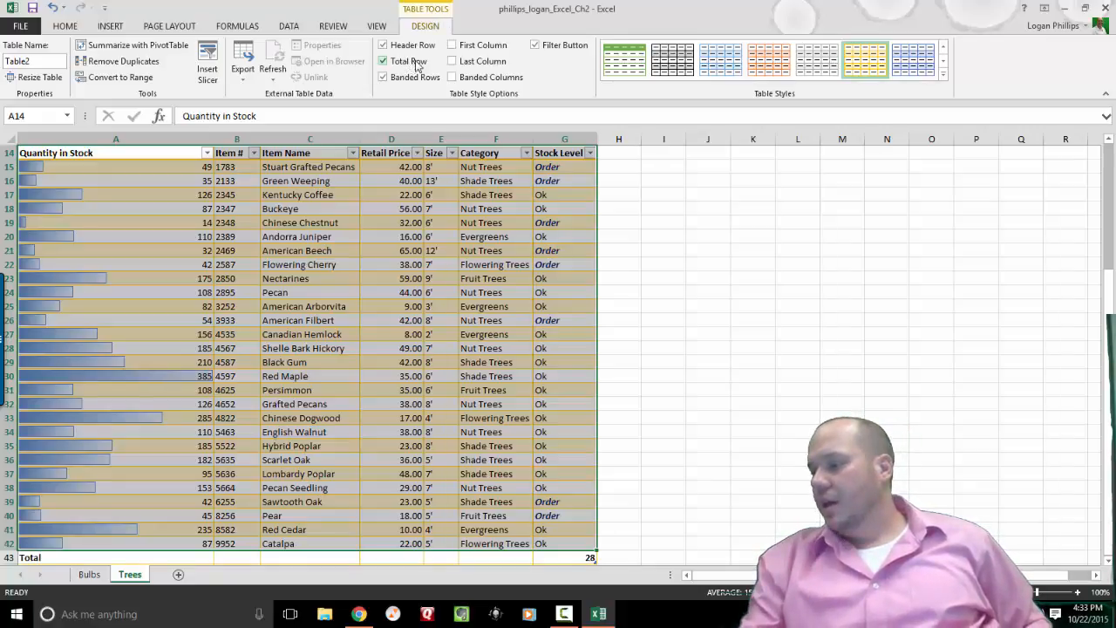
pyautogui.click(526, 155)
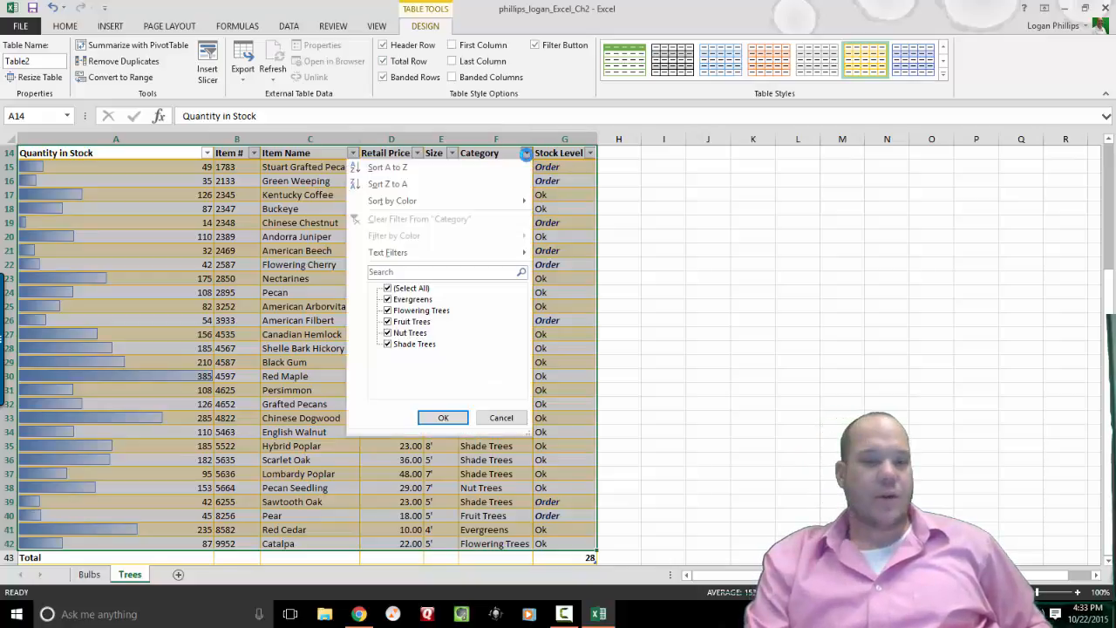
pyautogui.click(388, 289)
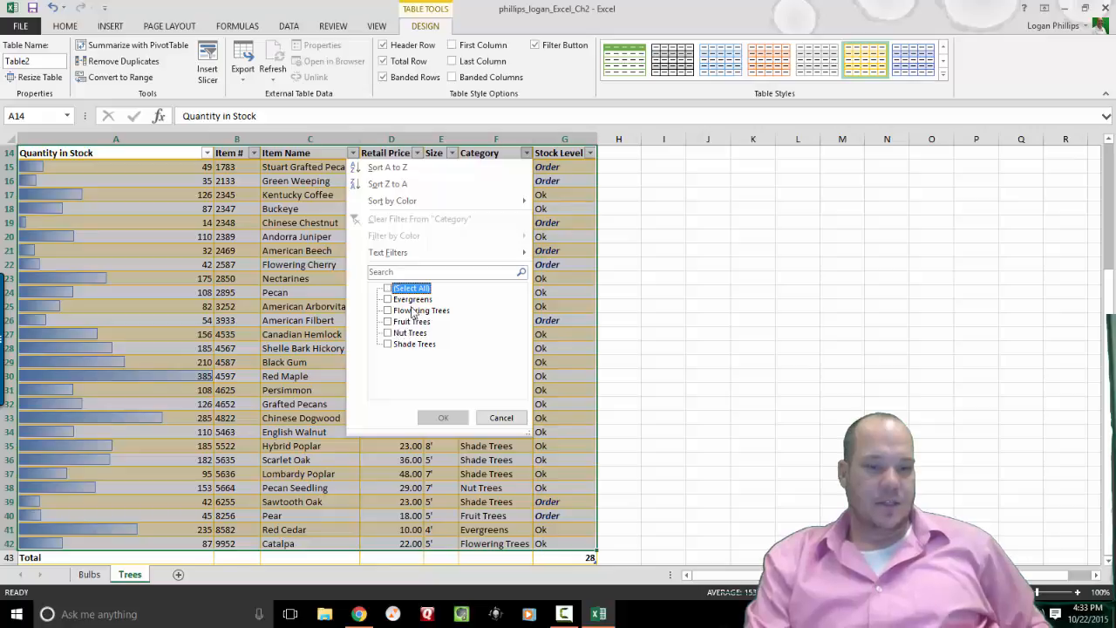
pyautogui.click(412, 300)
pyautogui.click(443, 418)
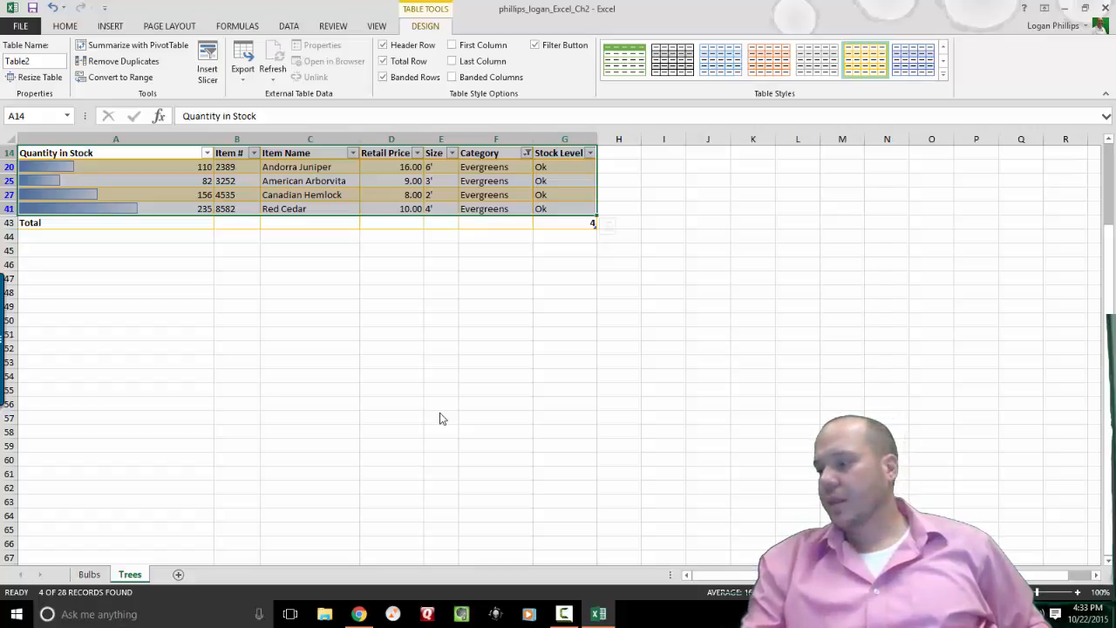
pyautogui.click(160, 226)
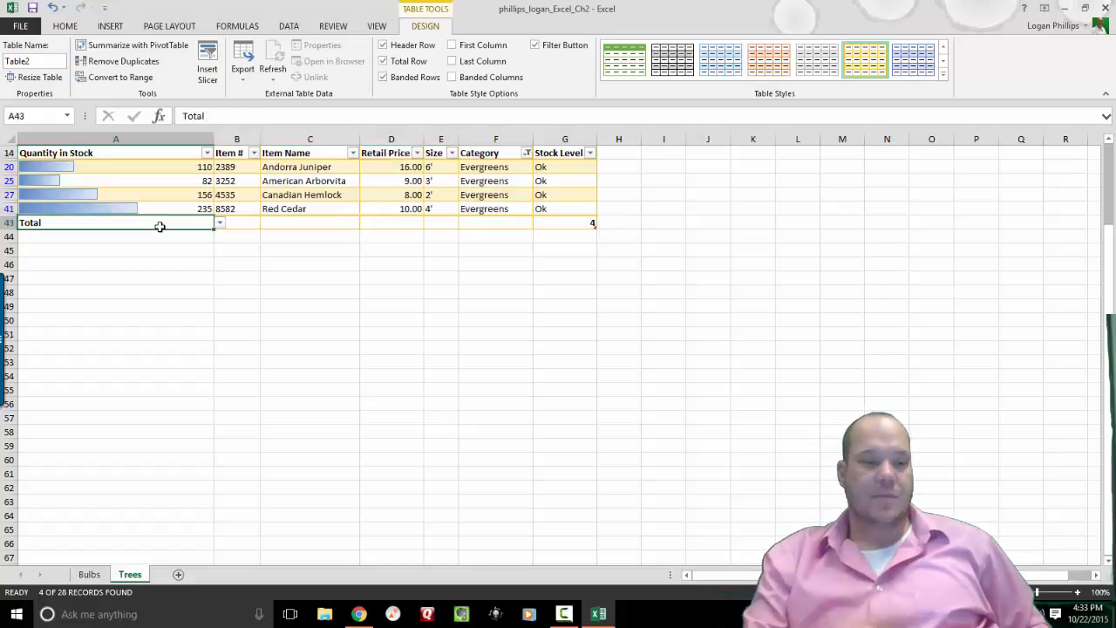
pyautogui.click(220, 223)
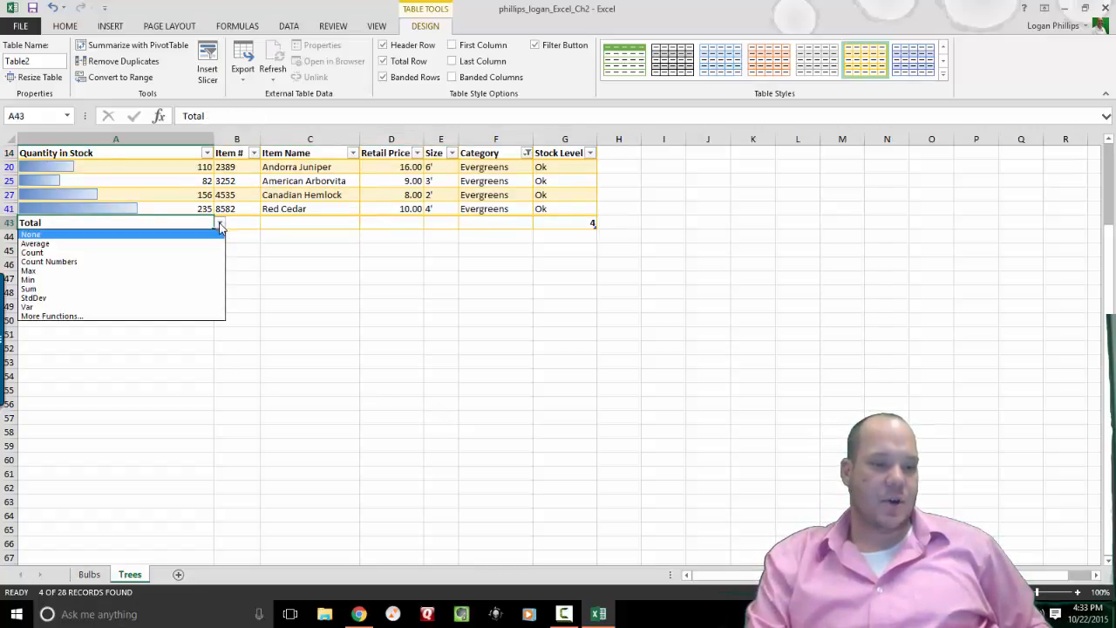
pyautogui.click(184, 289)
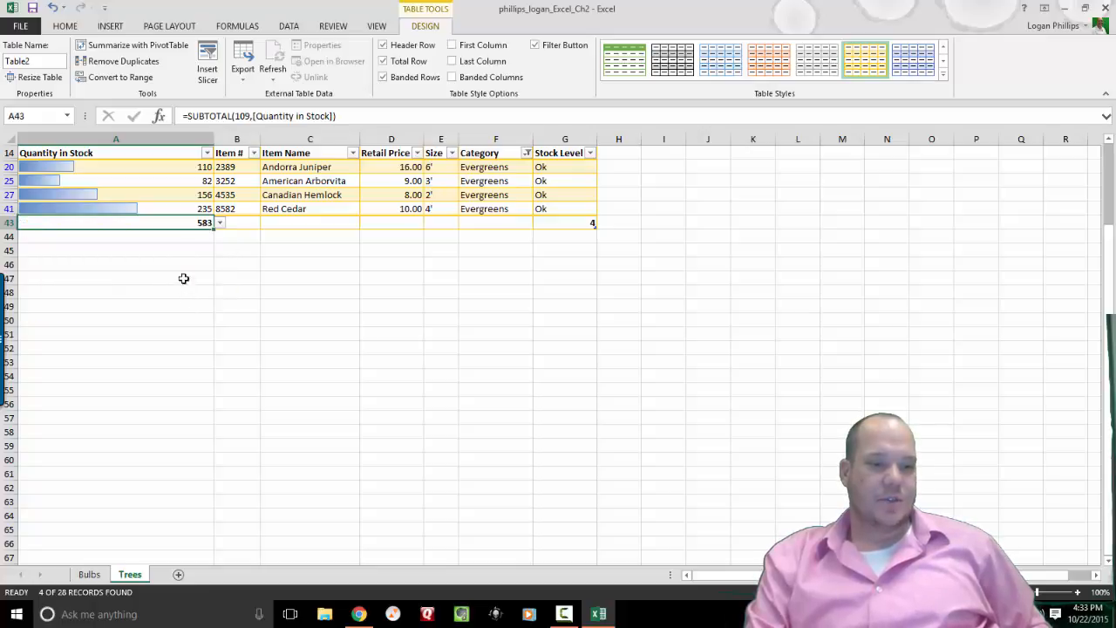
pyautogui.moveTo(1112, 288); pyautogui.dragTo(1115, 199)
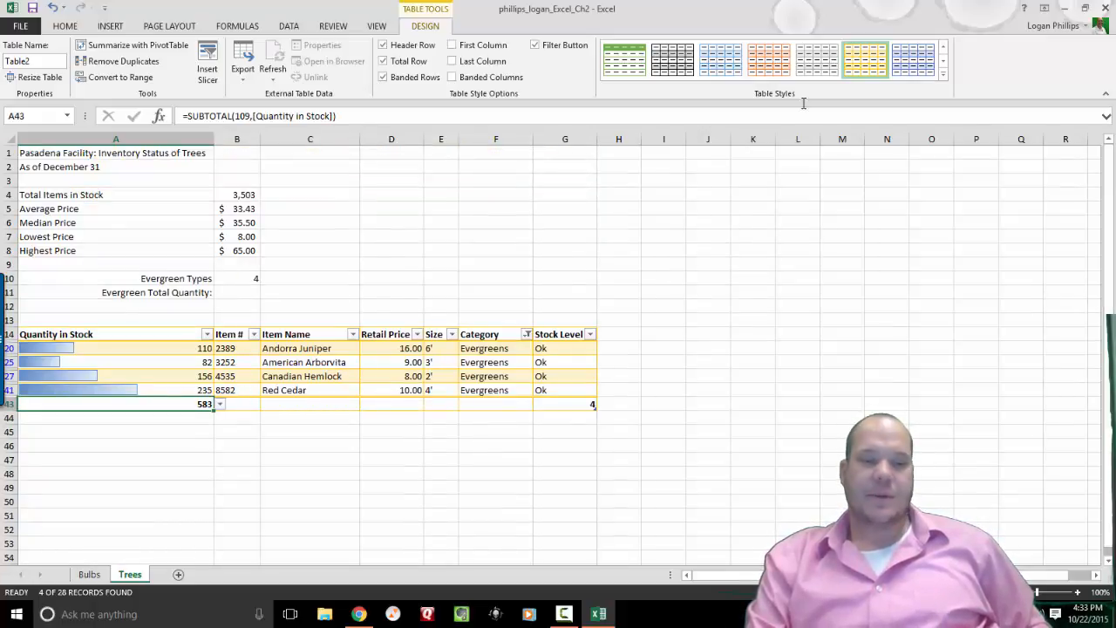
# Enter 583 as the Evergreen Total Quantity in B11.
pyautogui.click(243, 289)
pyautogui.write('583')
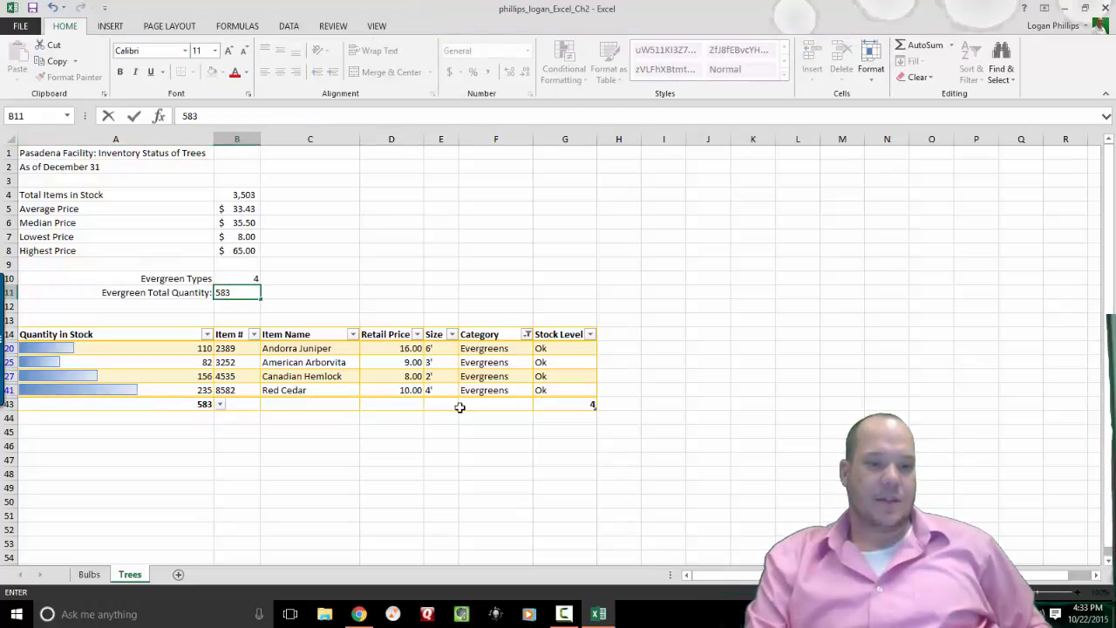
pyautogui.press('Return')
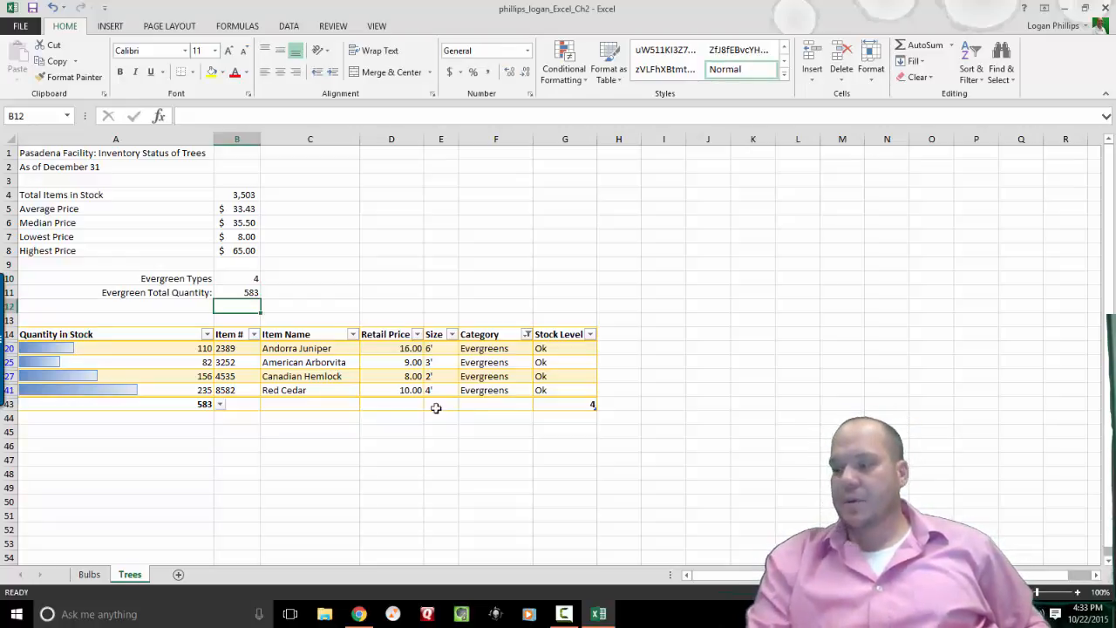
pyautogui.click(150, 334)
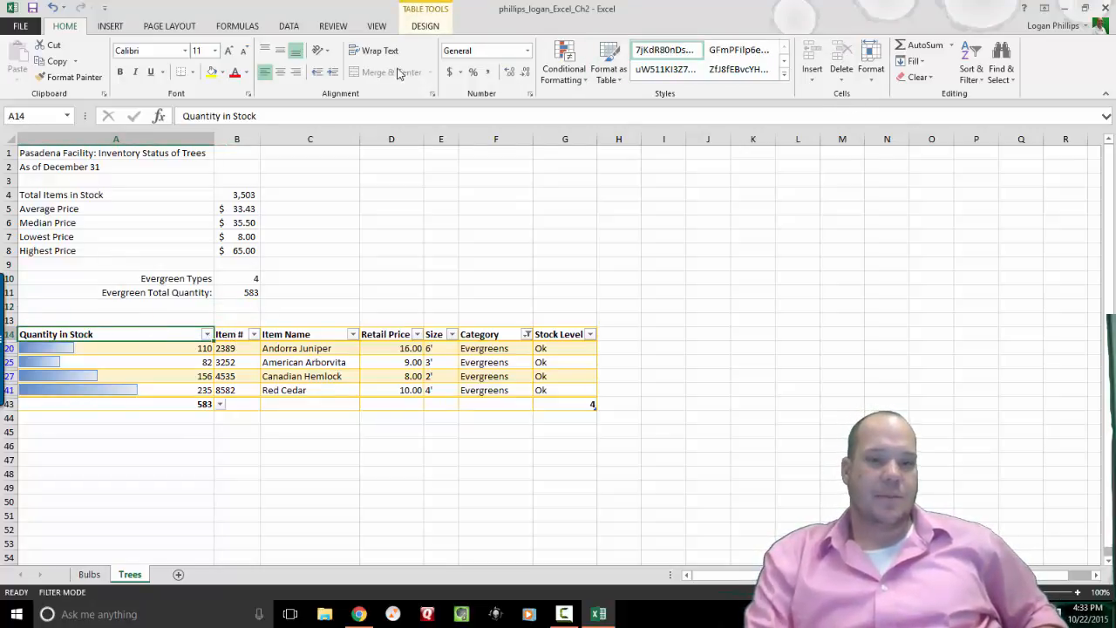
# Remove the total row from the Trees table.
pyautogui.click(424, 26)
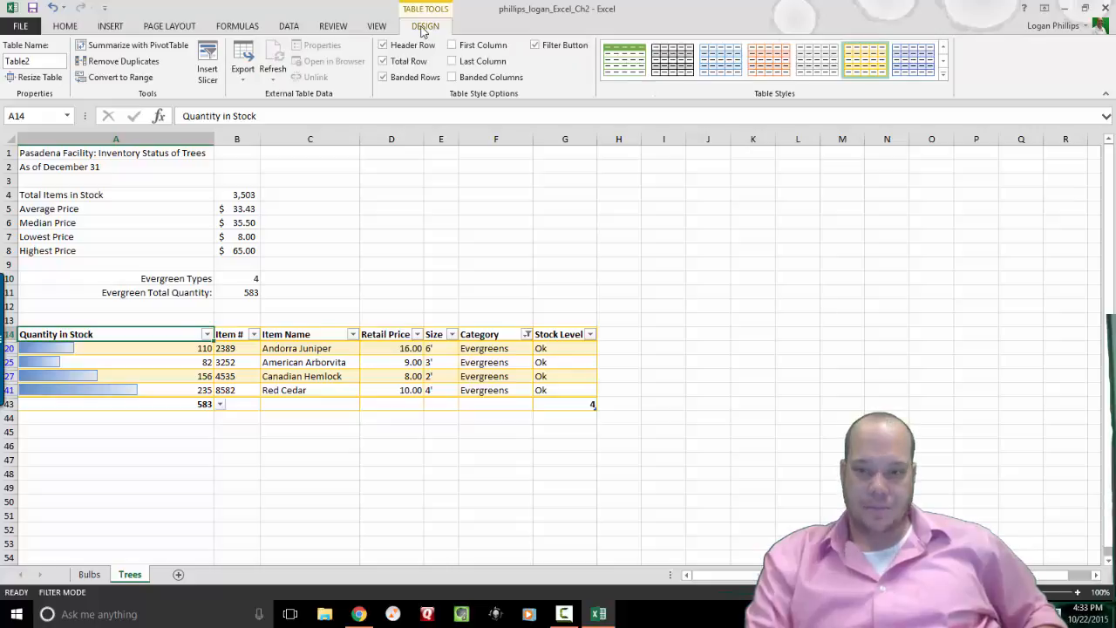
pyautogui.click(65, 27)
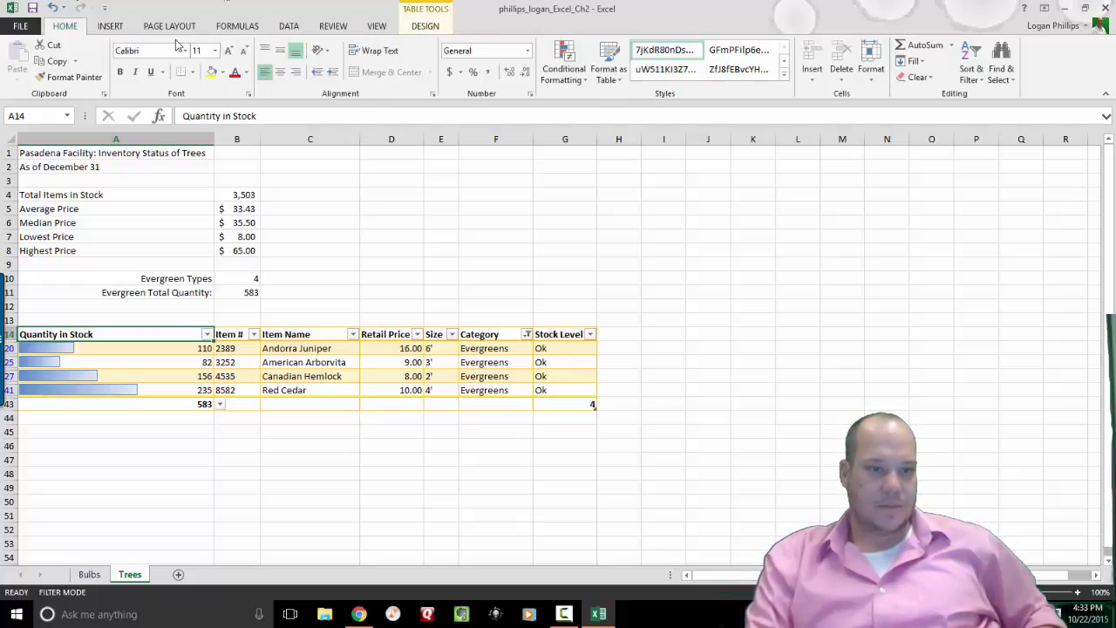
pyautogui.click(415, 28)
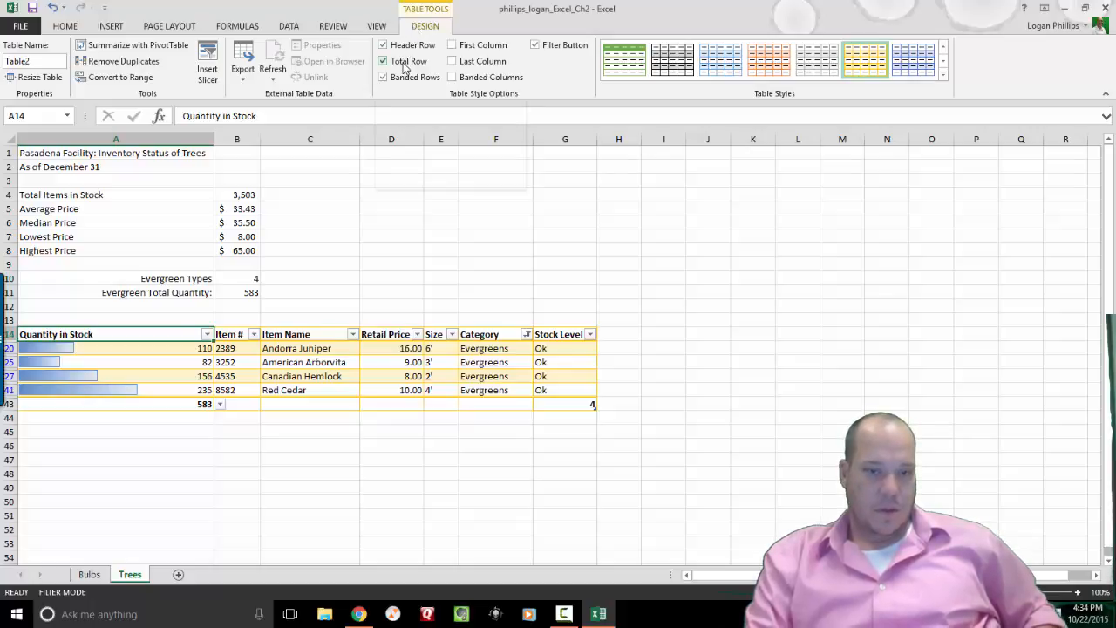
pyautogui.click(405, 65)
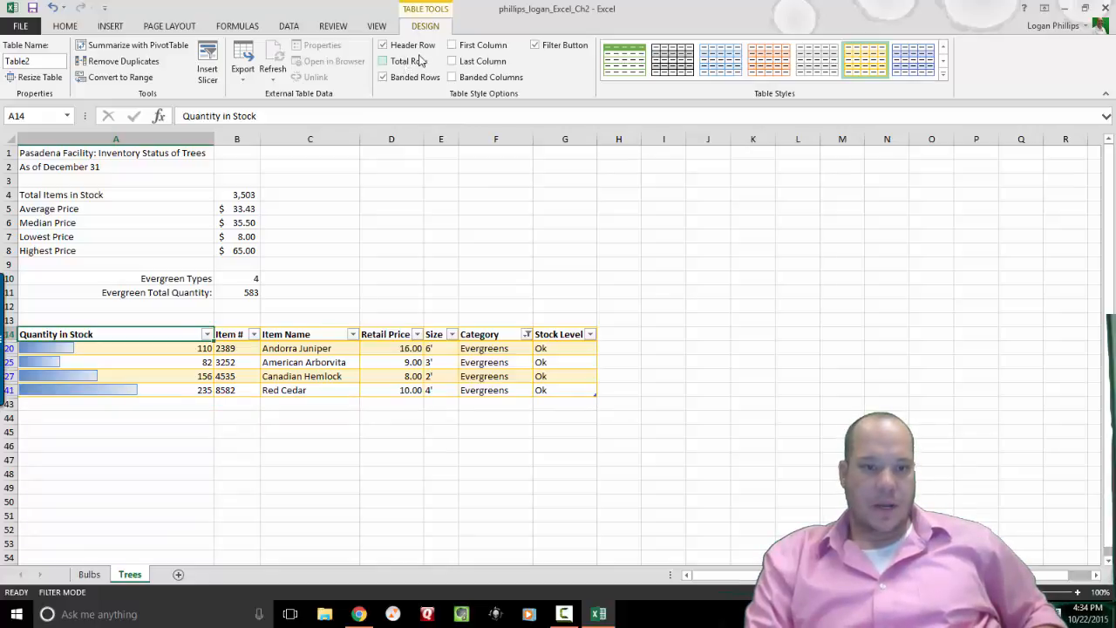
pyautogui.click(537, 49)
pyautogui.click(540, 52)
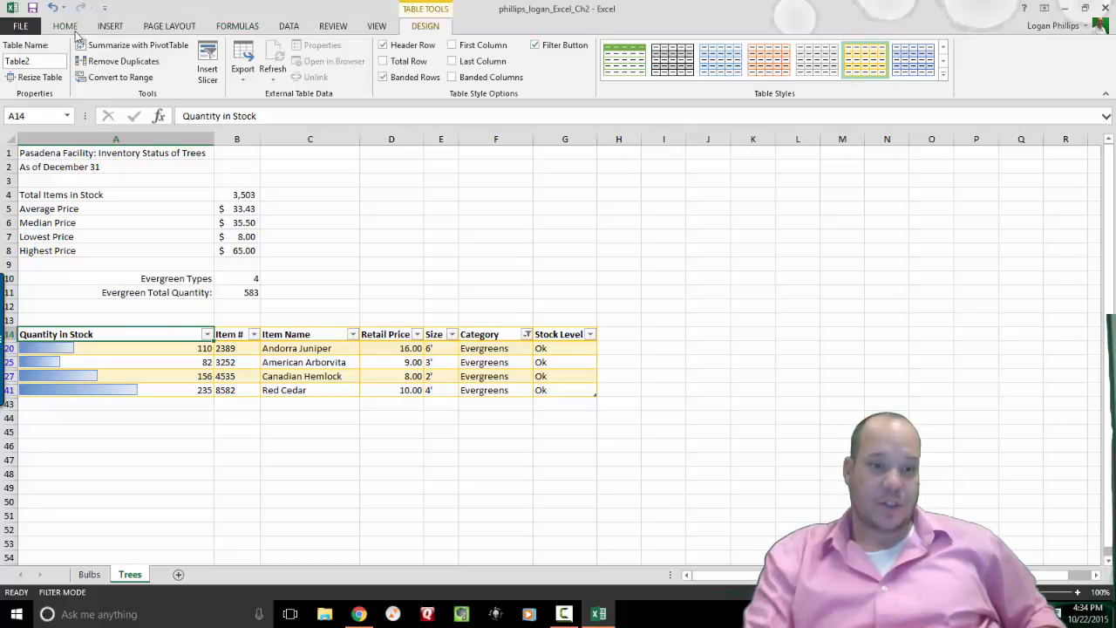
pyautogui.click(65, 26)
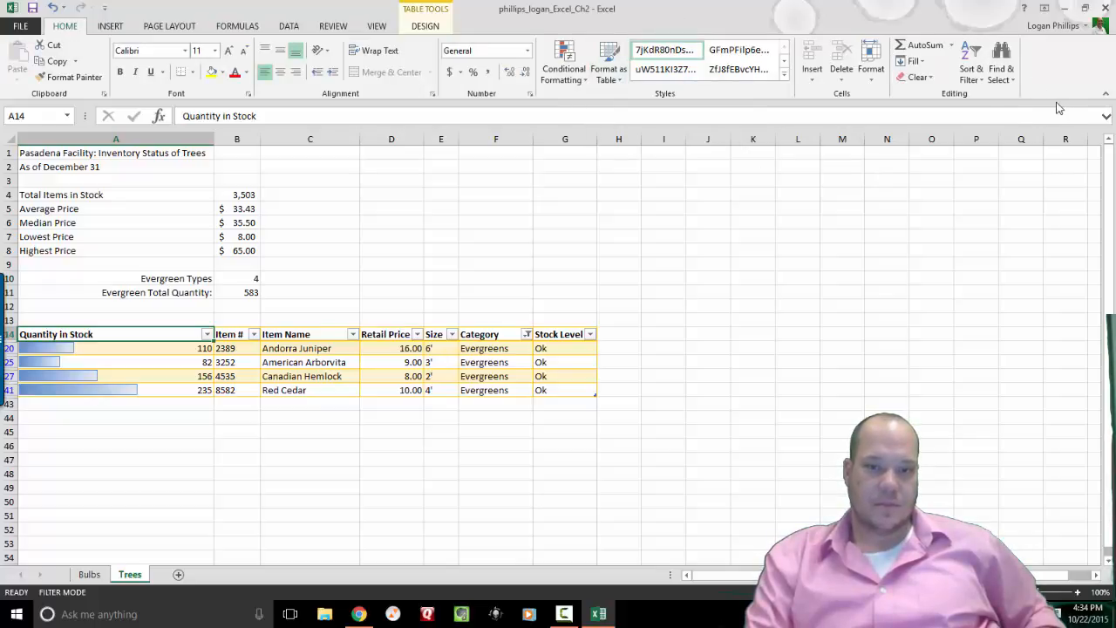
pyautogui.click(931, 78)
pyautogui.click(936, 79)
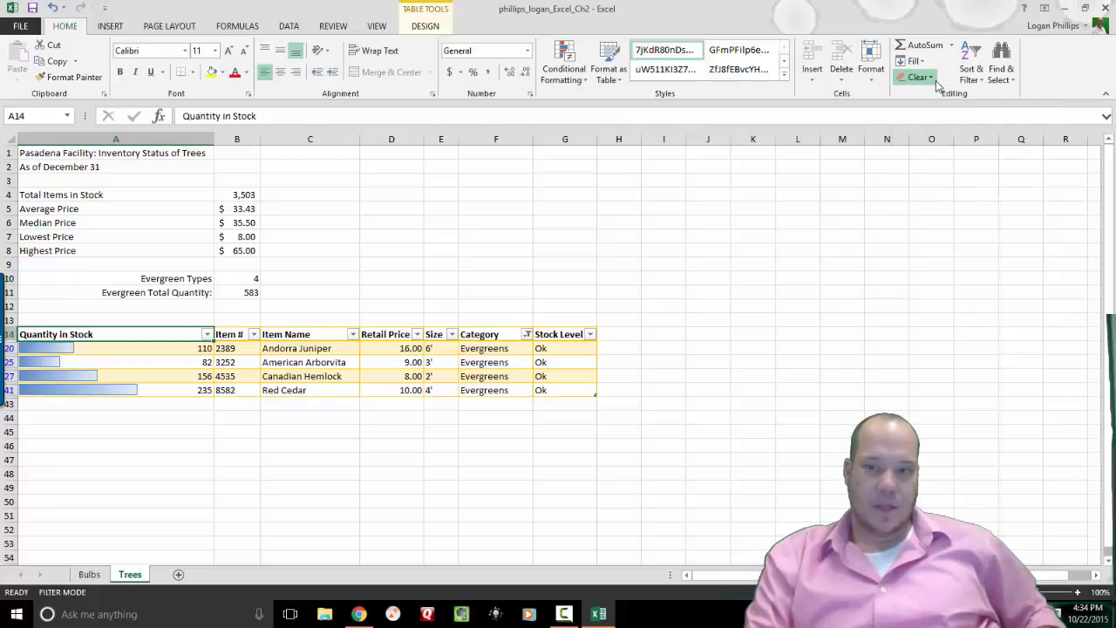
pyautogui.click(182, 347)
pyautogui.click(163, 334)
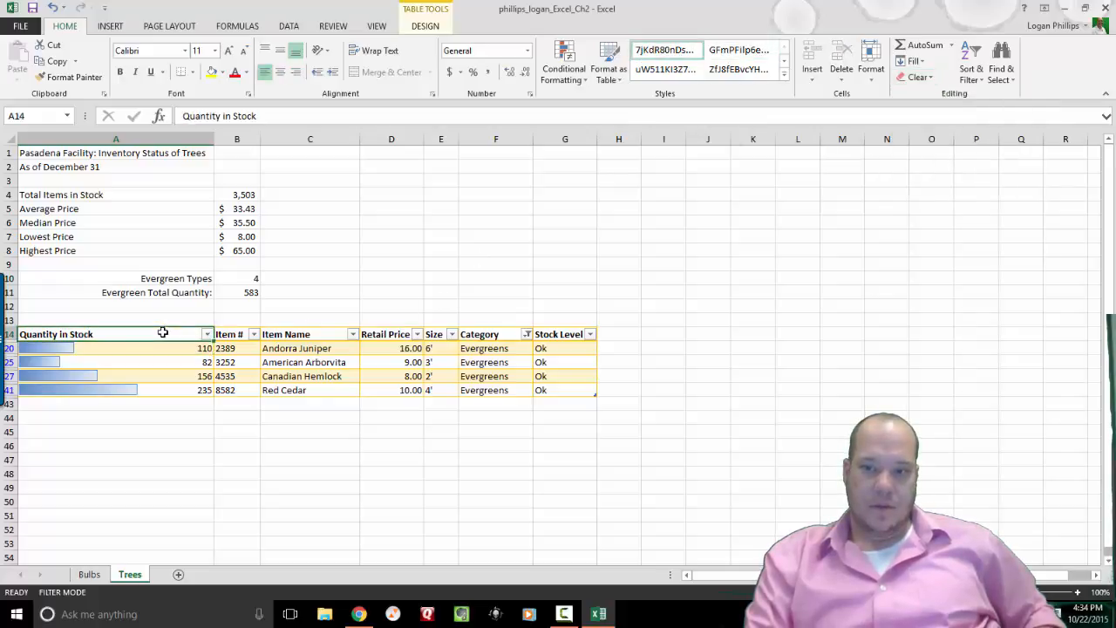
# Turn off filtering so every tree row shows again.
pyautogui.click(432, 28)
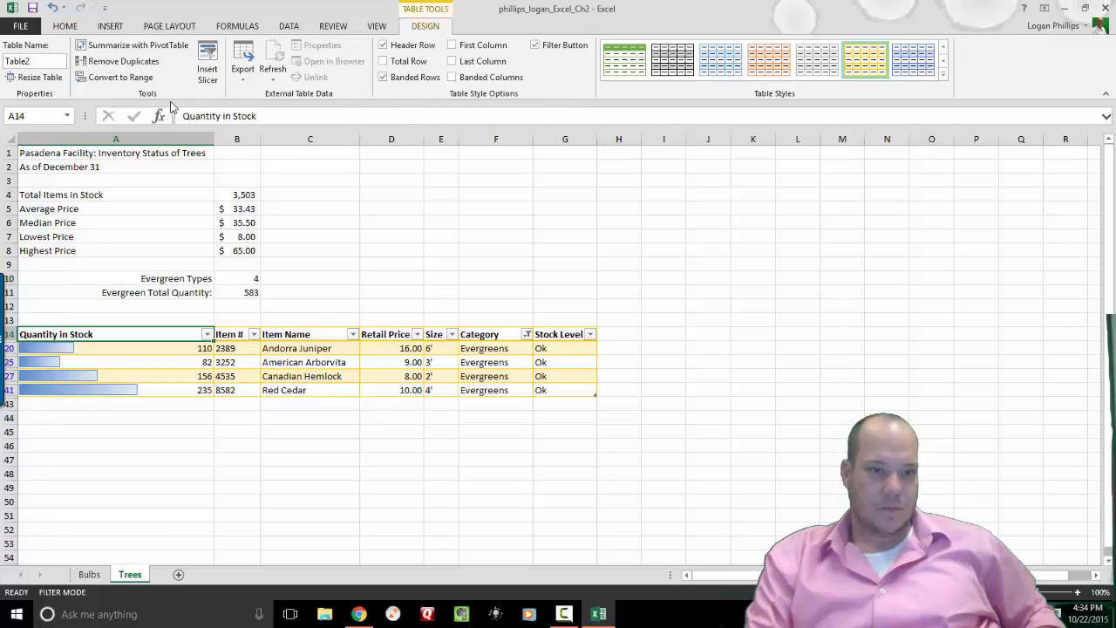
pyautogui.press('super+d')
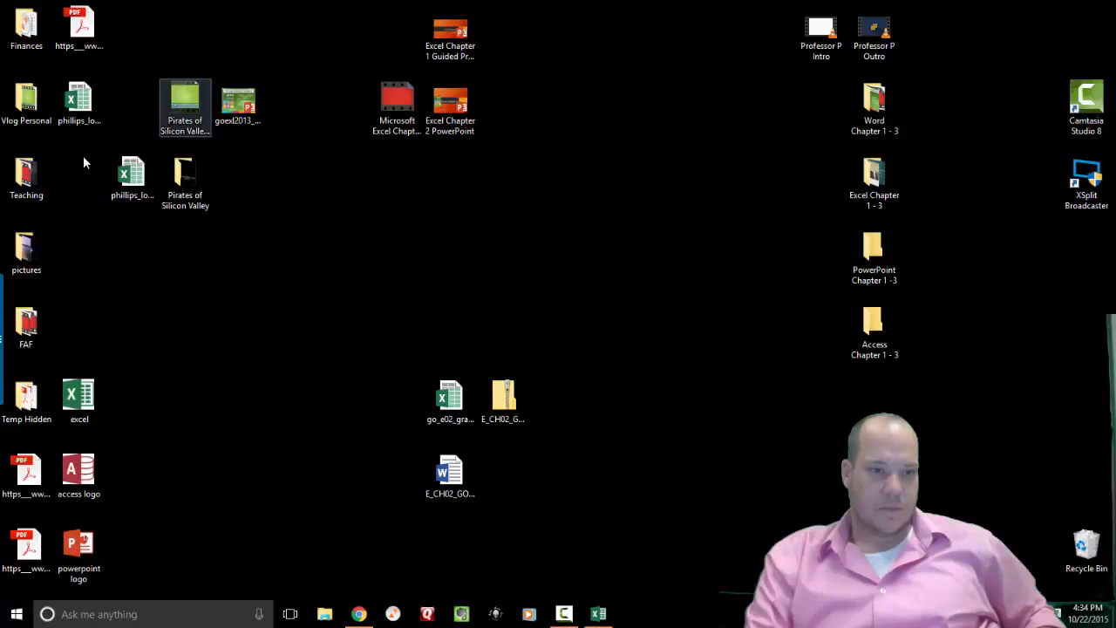
pyautogui.press('super+d')
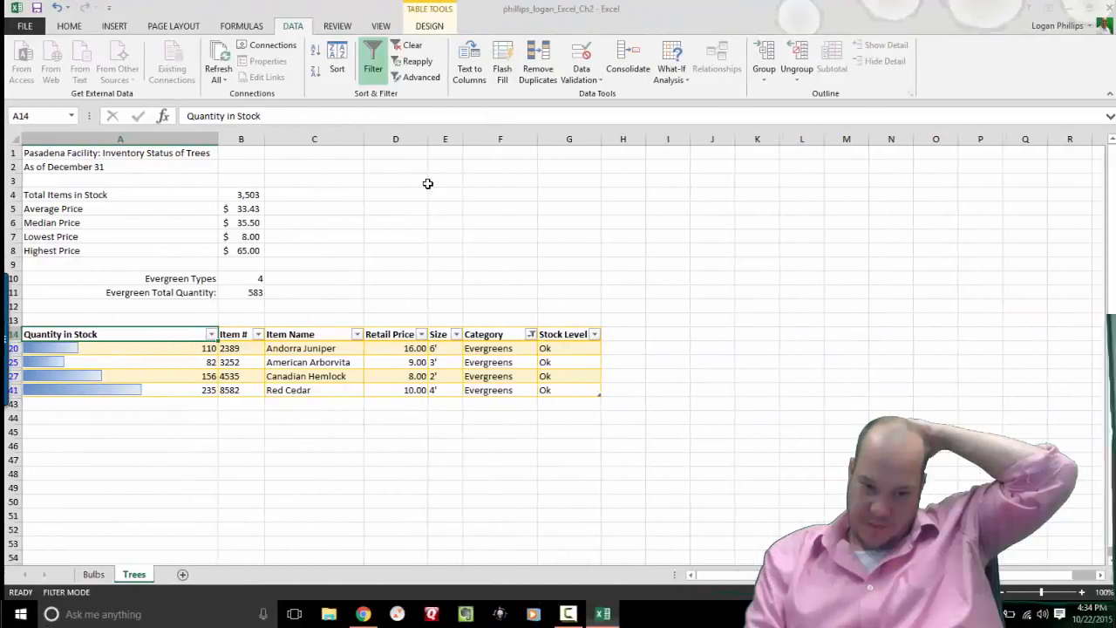
pyautogui.click(369, 70)
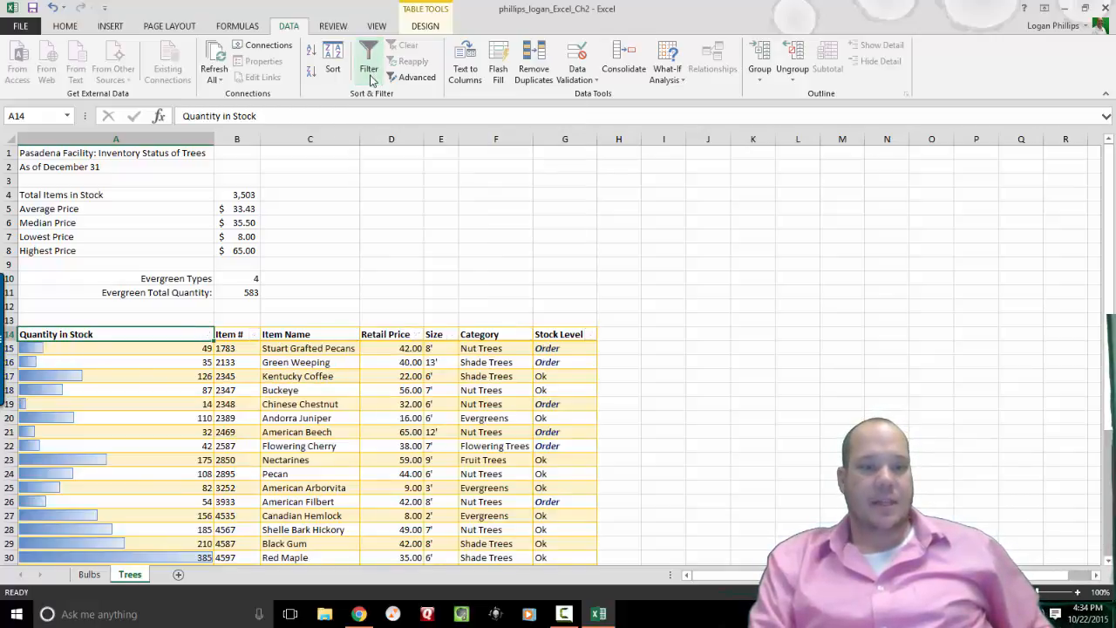
pyautogui.click(370, 74)
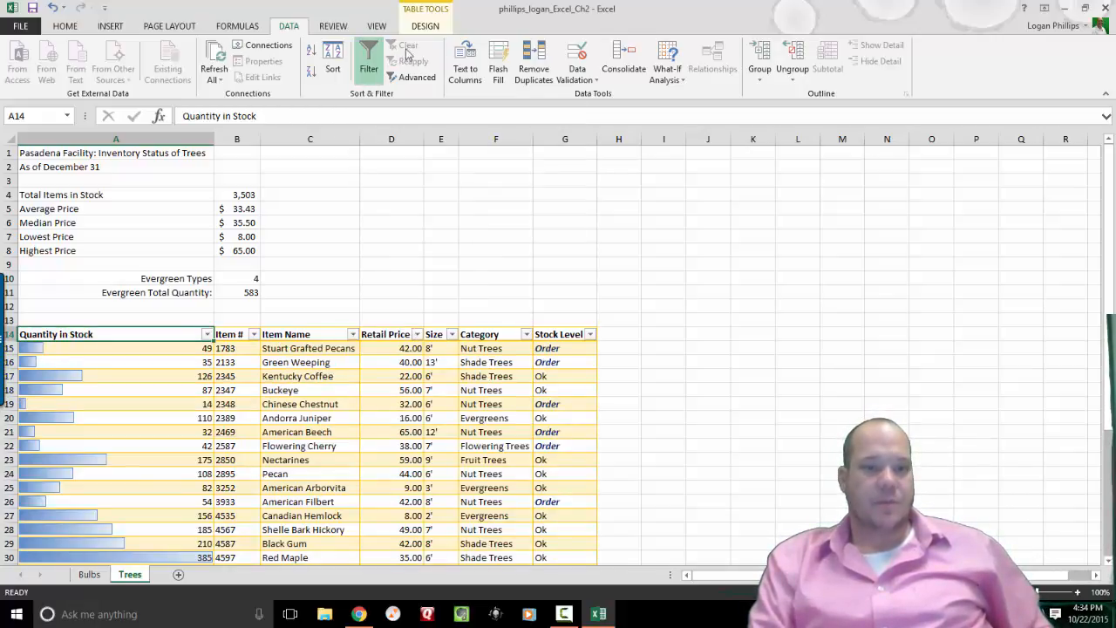
pyautogui.click(367, 80)
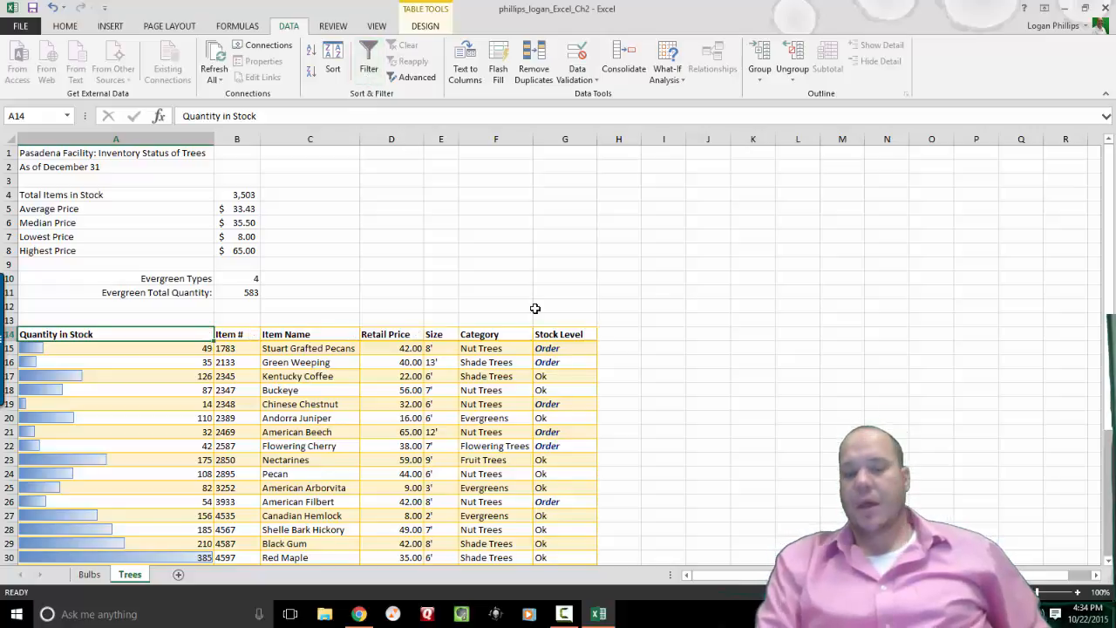
pyautogui.click(427, 27)
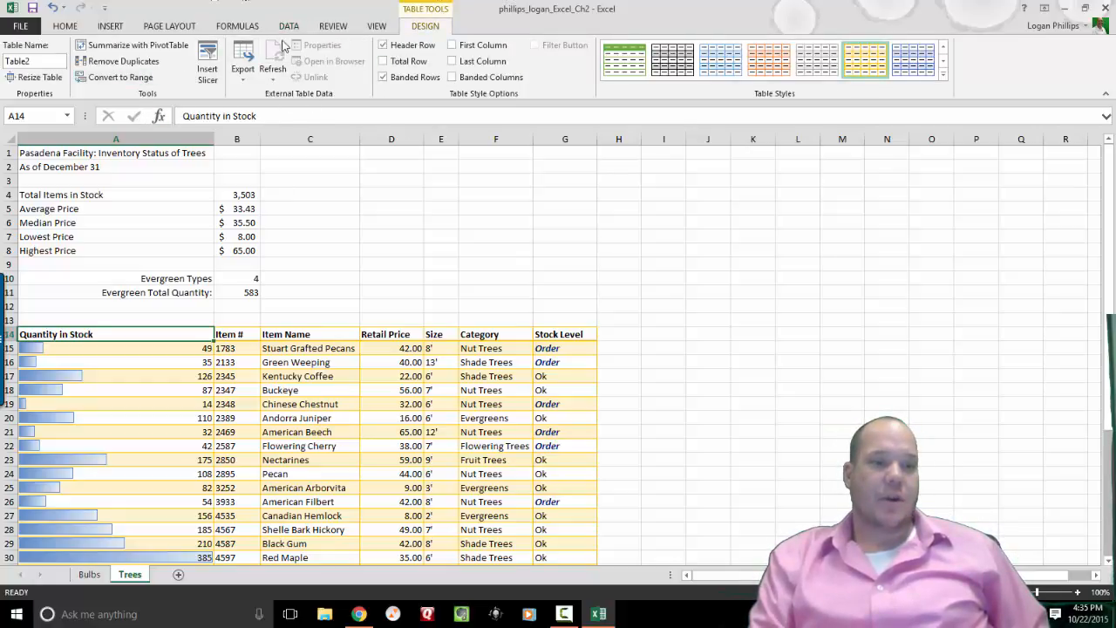
# Convert the Trees table to a normal range and answer Yes to the prompt.
pyautogui.click(130, 78)
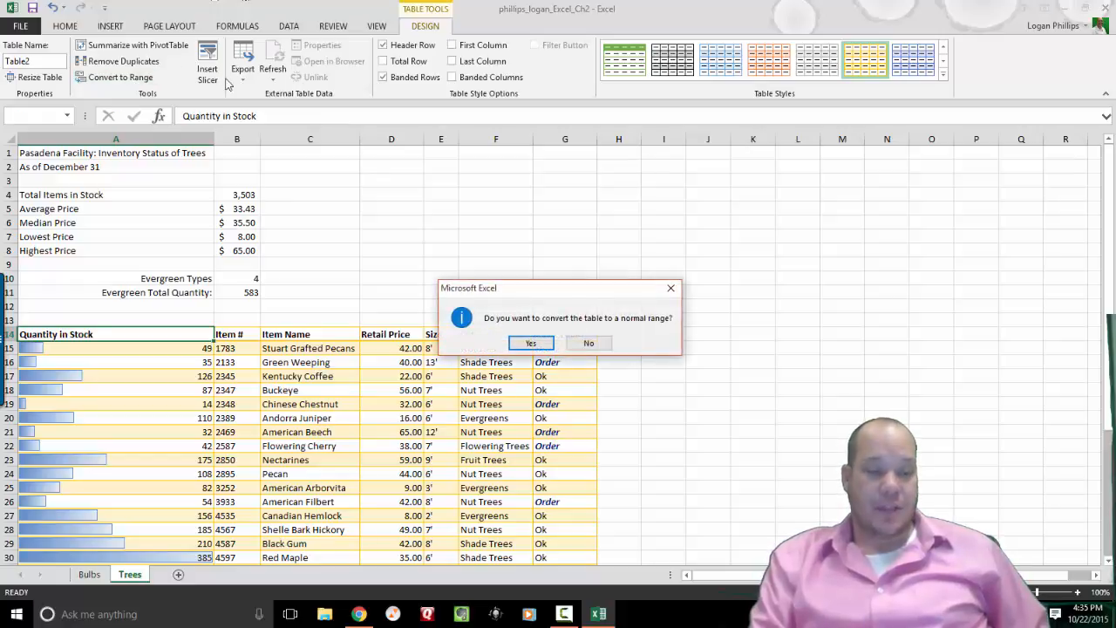
pyautogui.click(531, 343)
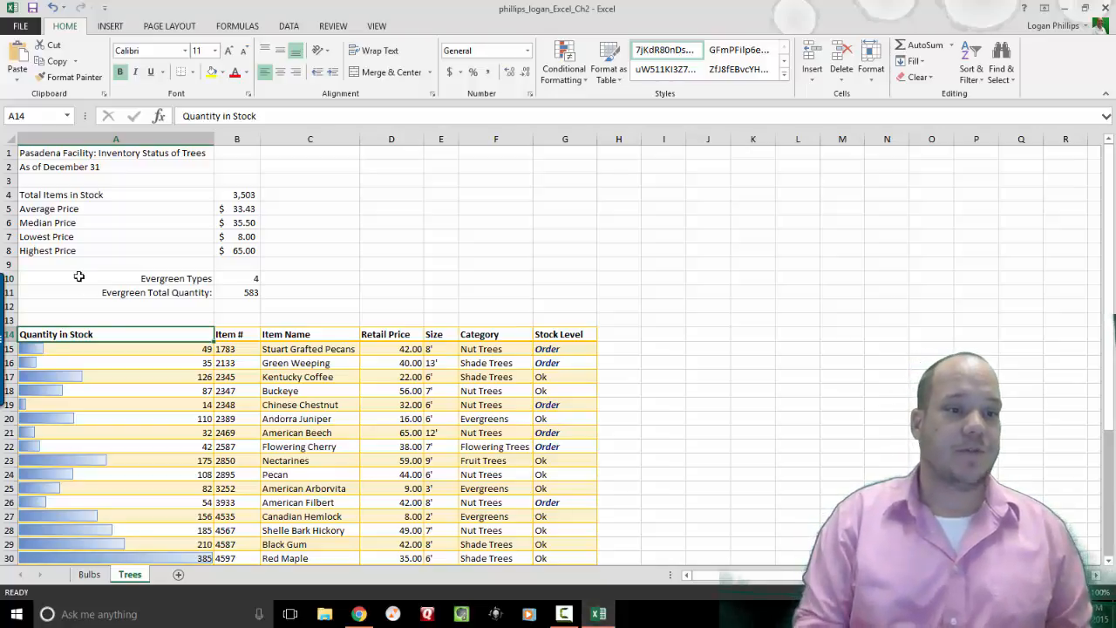
# Save the workbook over its existing .xlsx file, then close Excel.
pyautogui.click(25, 26)
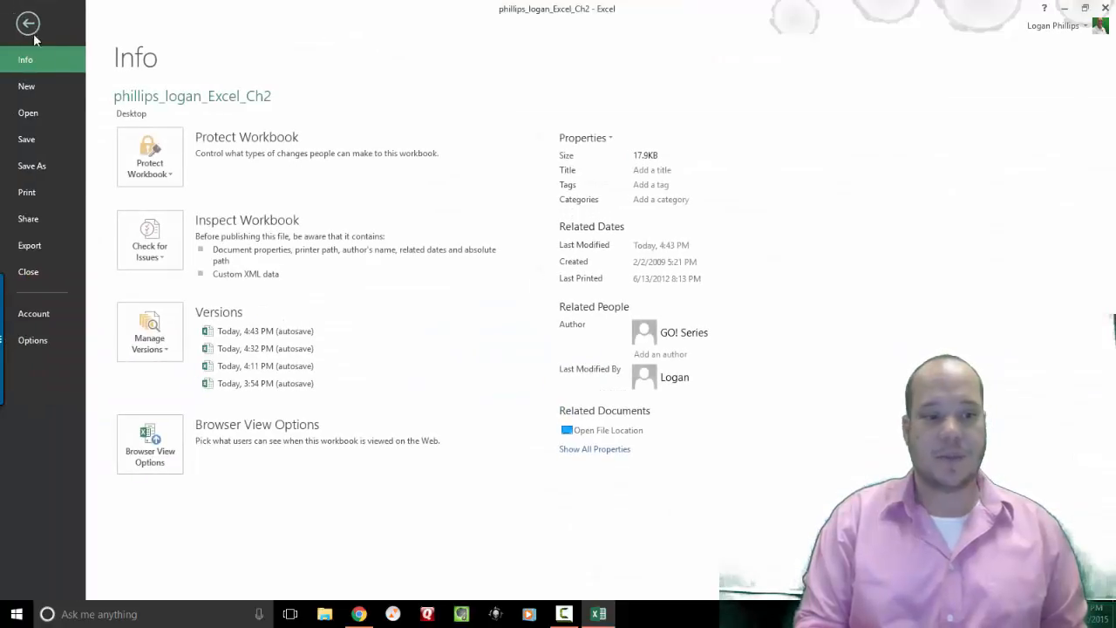
pyautogui.click(52, 168)
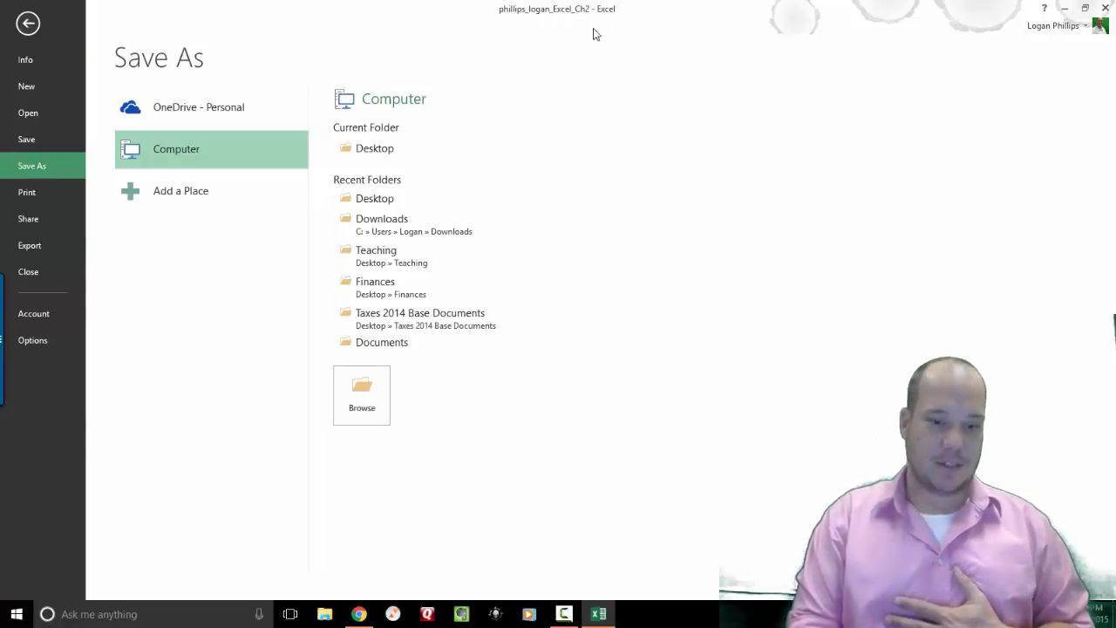
pyautogui.click(436, 201)
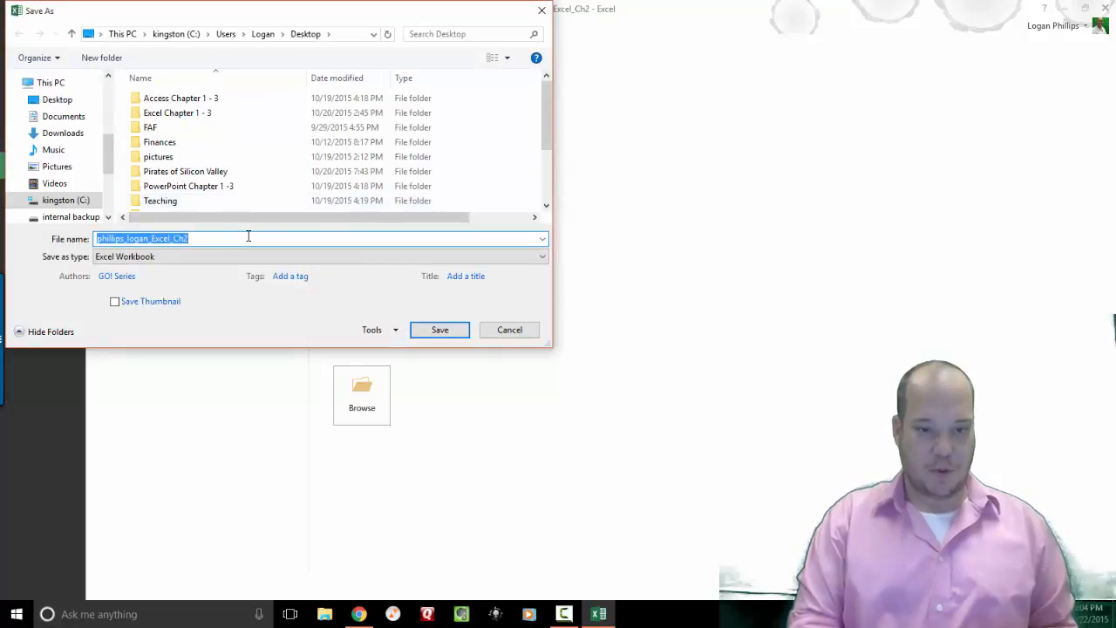
pyautogui.click(457, 332)
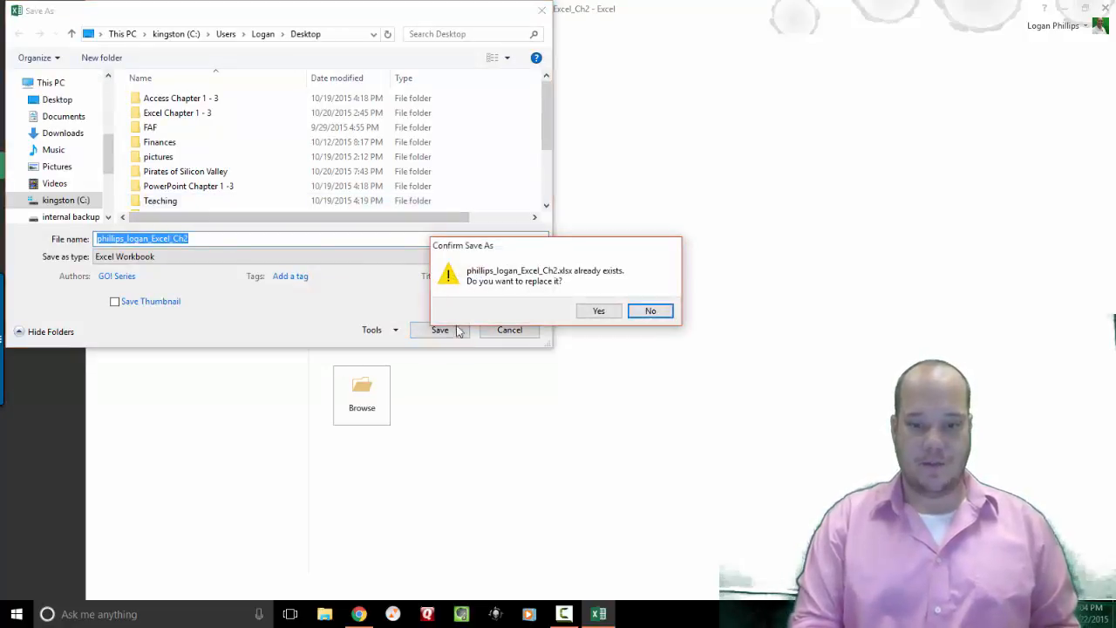
pyautogui.click(606, 316)
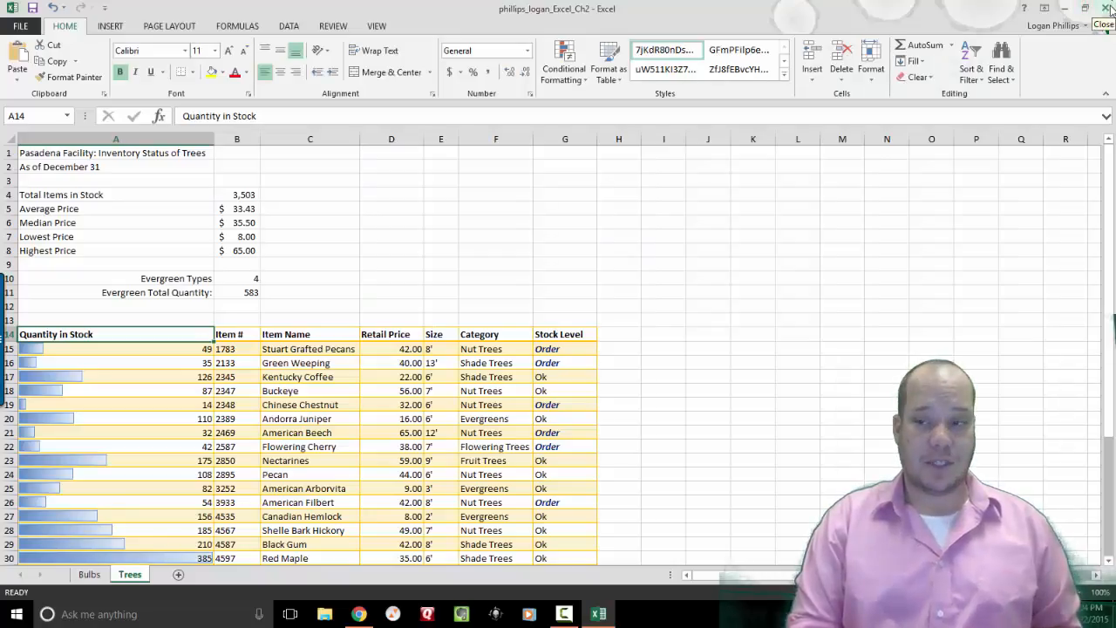
pyautogui.click(1109, 9)
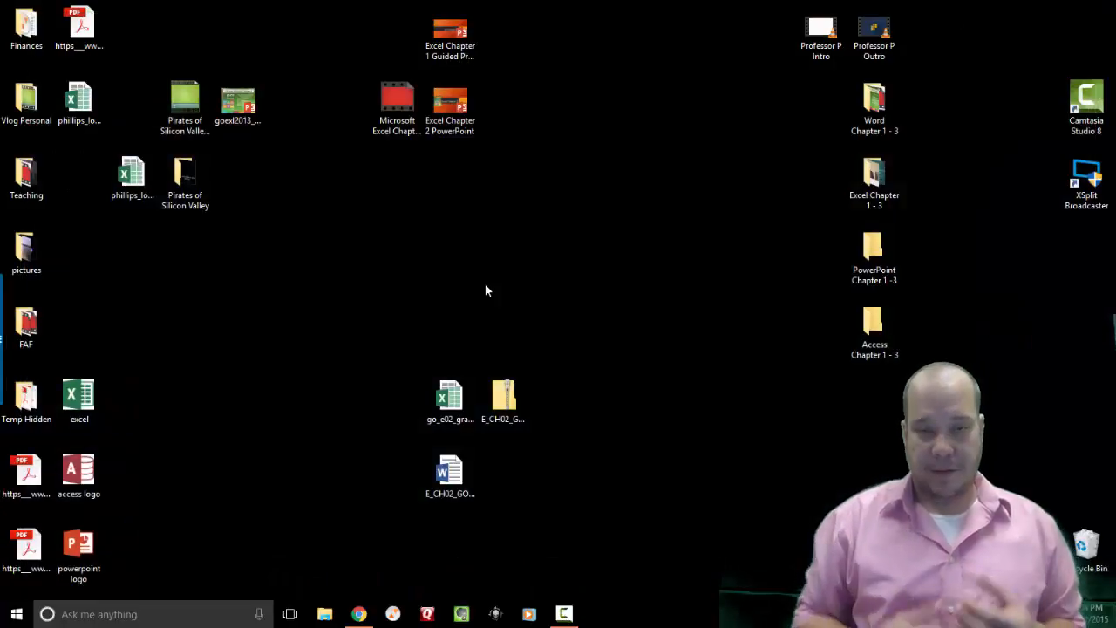